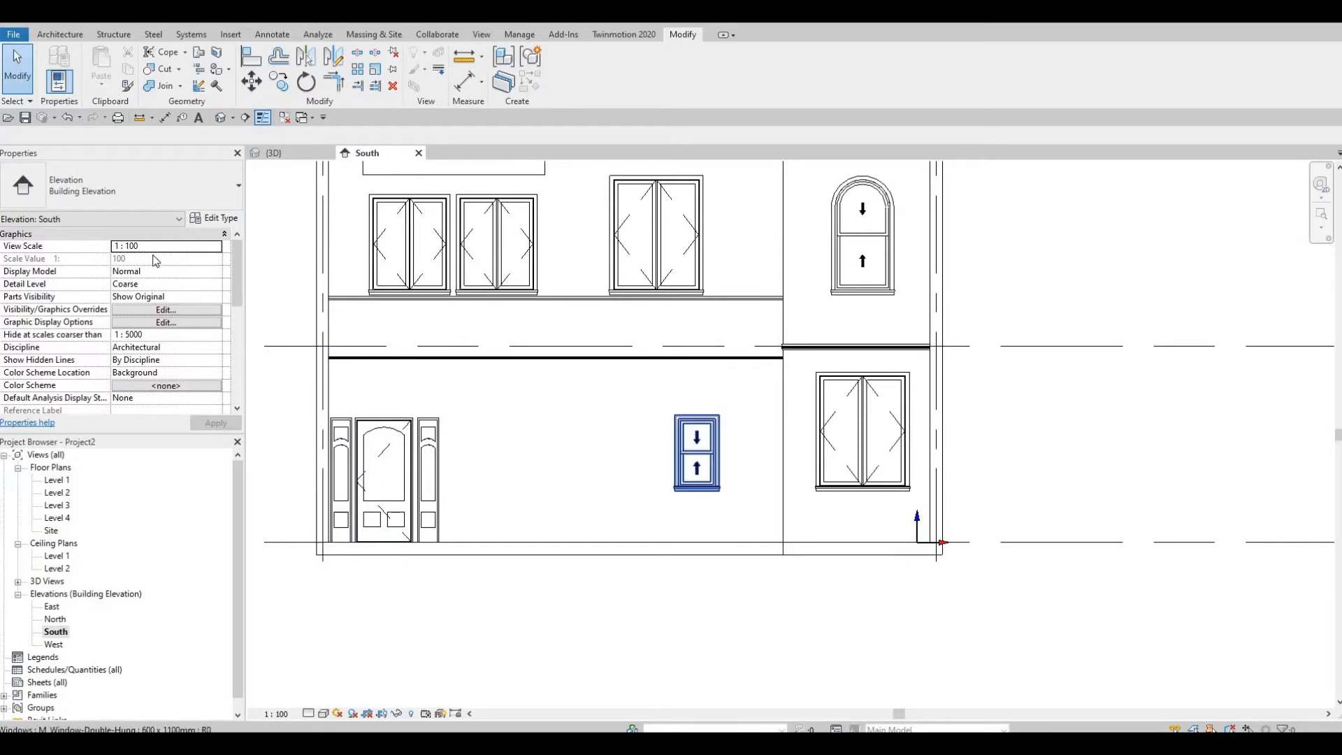
- Create an in-place model in the Generic Models category and accept its name
{"action": "left_click", "coordinate": [49, 37]}
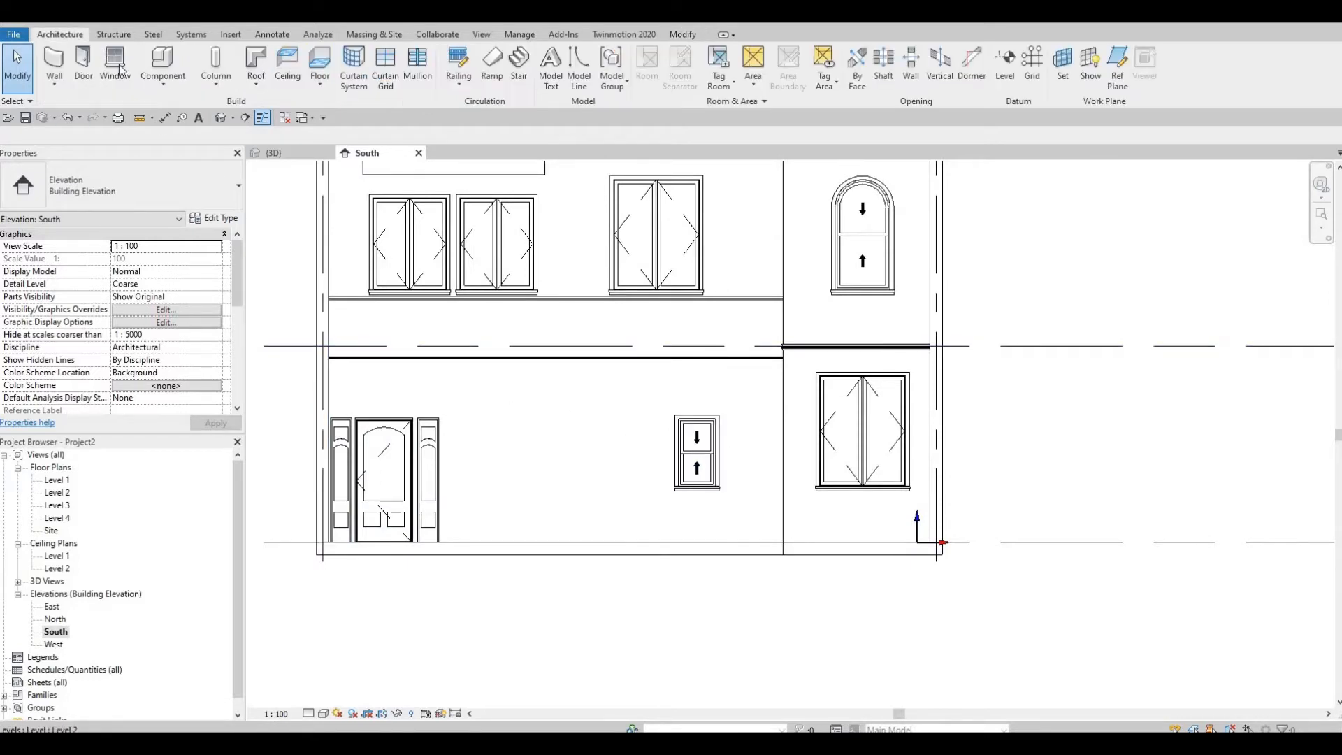
{"action": "left_click", "coordinate": [162, 80]}
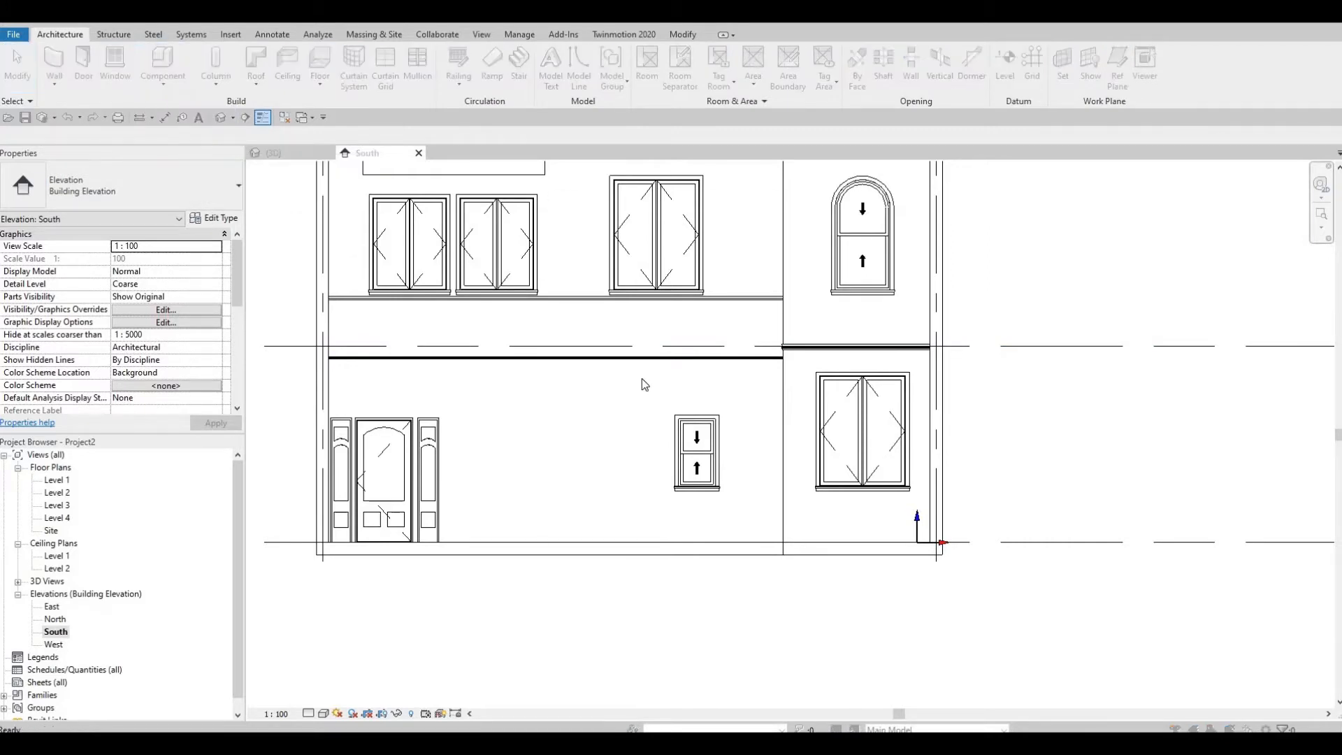
{"action": "scroll", "coordinate": [641, 381], "scroll_direction": "down", "scroll_amount": 2}
{"action": "scroll", "coordinate": [596, 369], "scroll_direction": "down", "scroll_amount": 1}
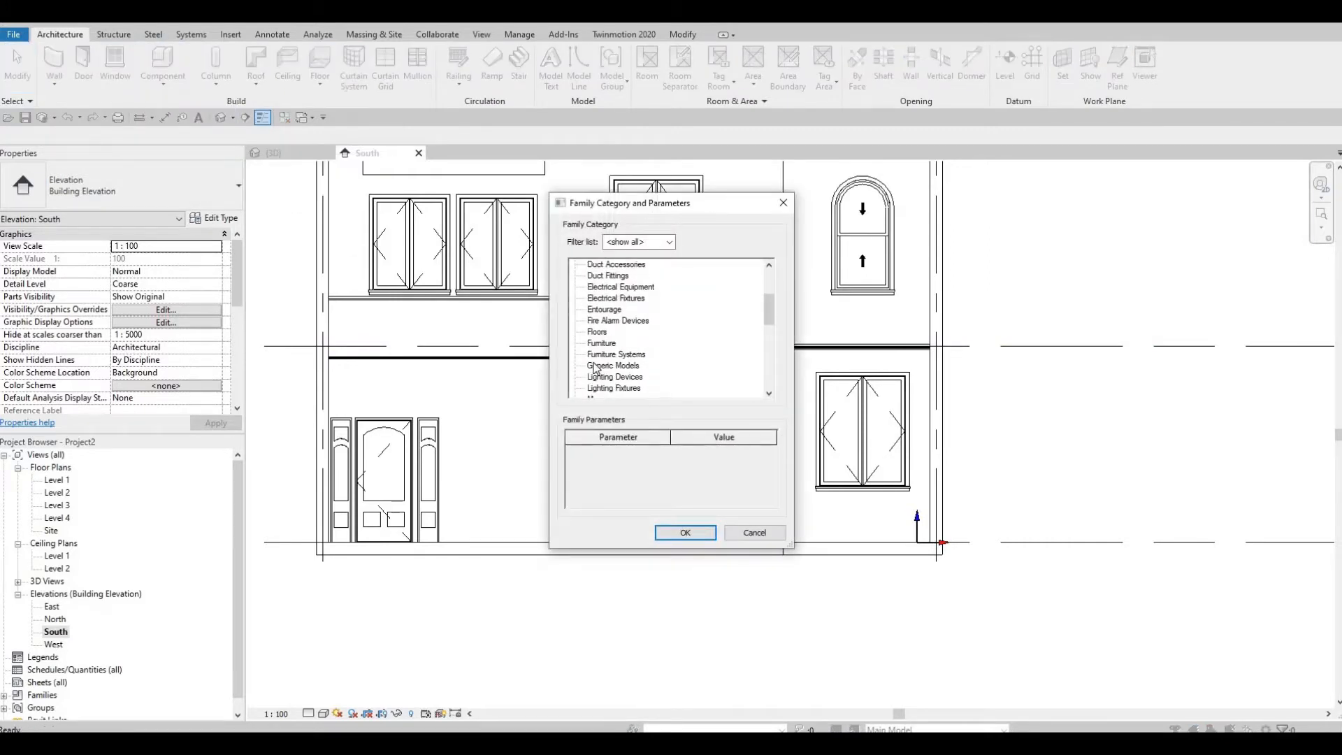
{"action": "left_click", "coordinate": [664, 532]}
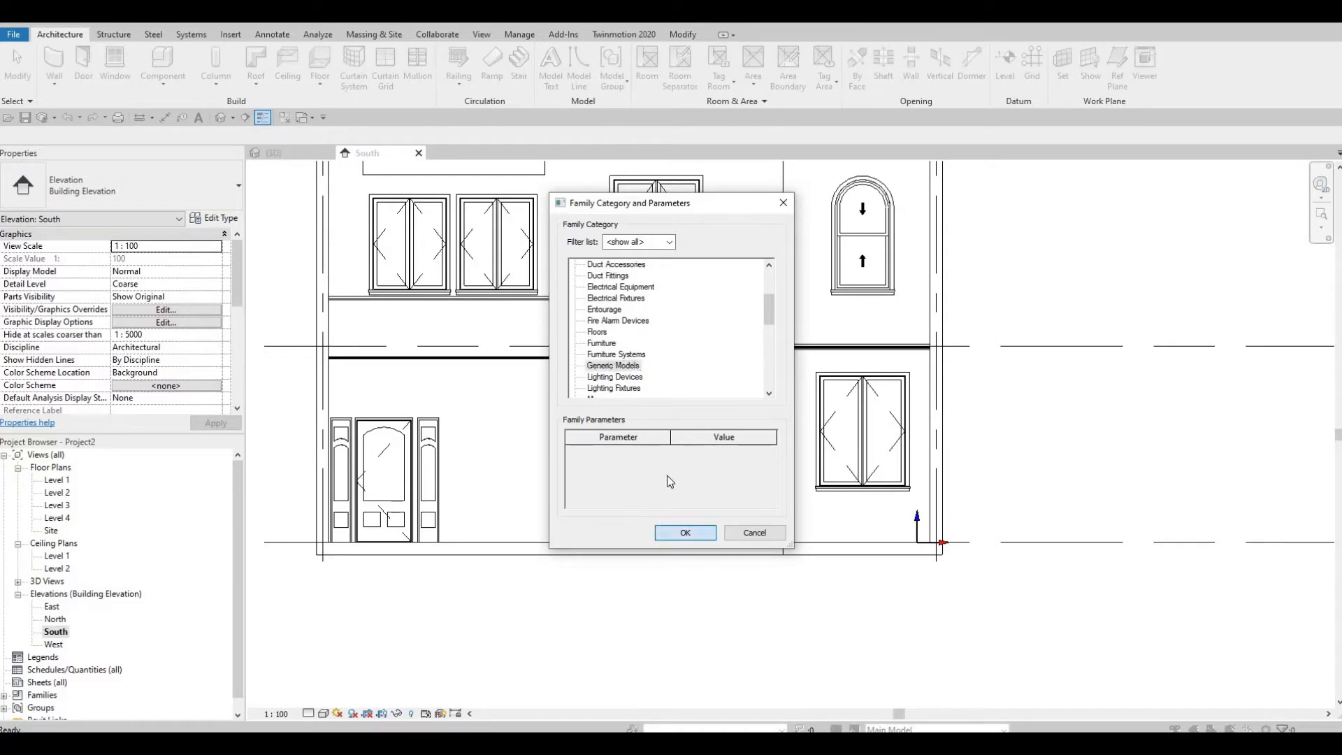
{"action": "left_click", "coordinate": [672, 404]}
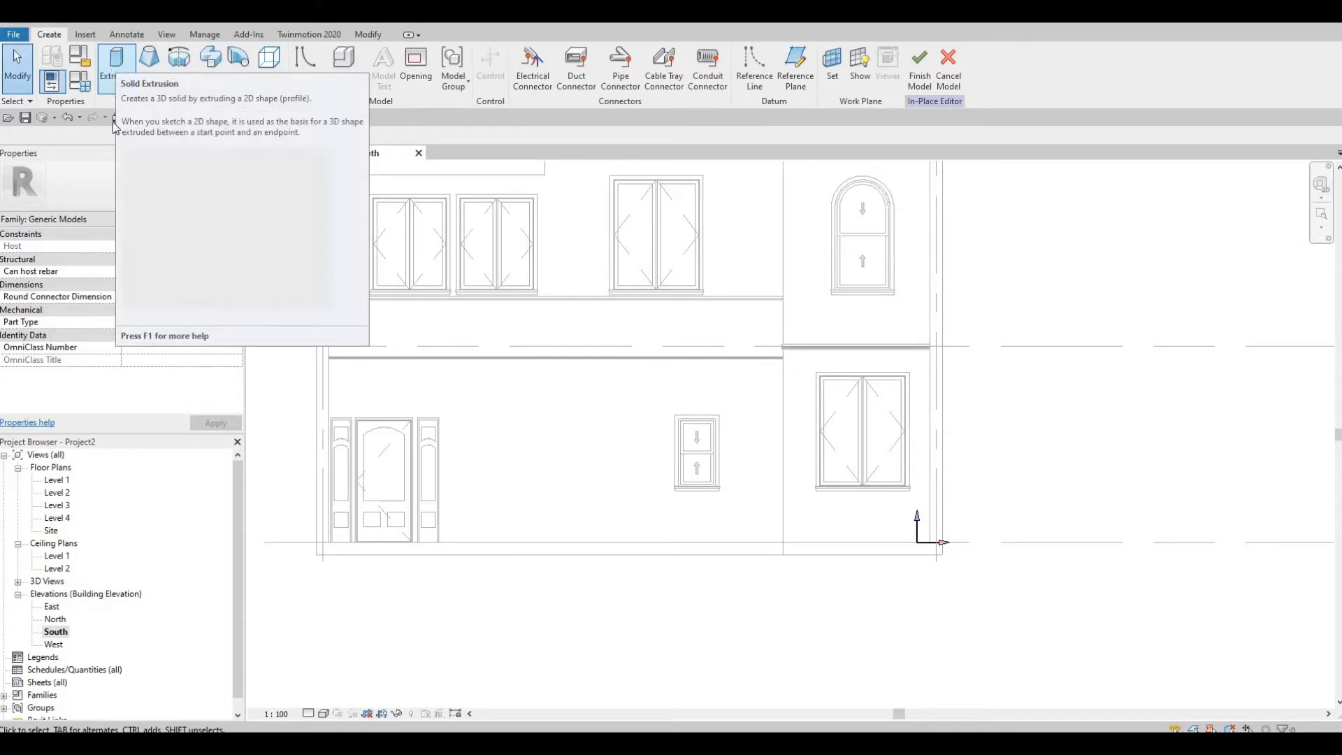
- Begin a solid extrusion with a picked work plane on the front exterior wall, and choose the rectangle sketch shape
{"action": "left_click", "coordinate": [117, 70]}
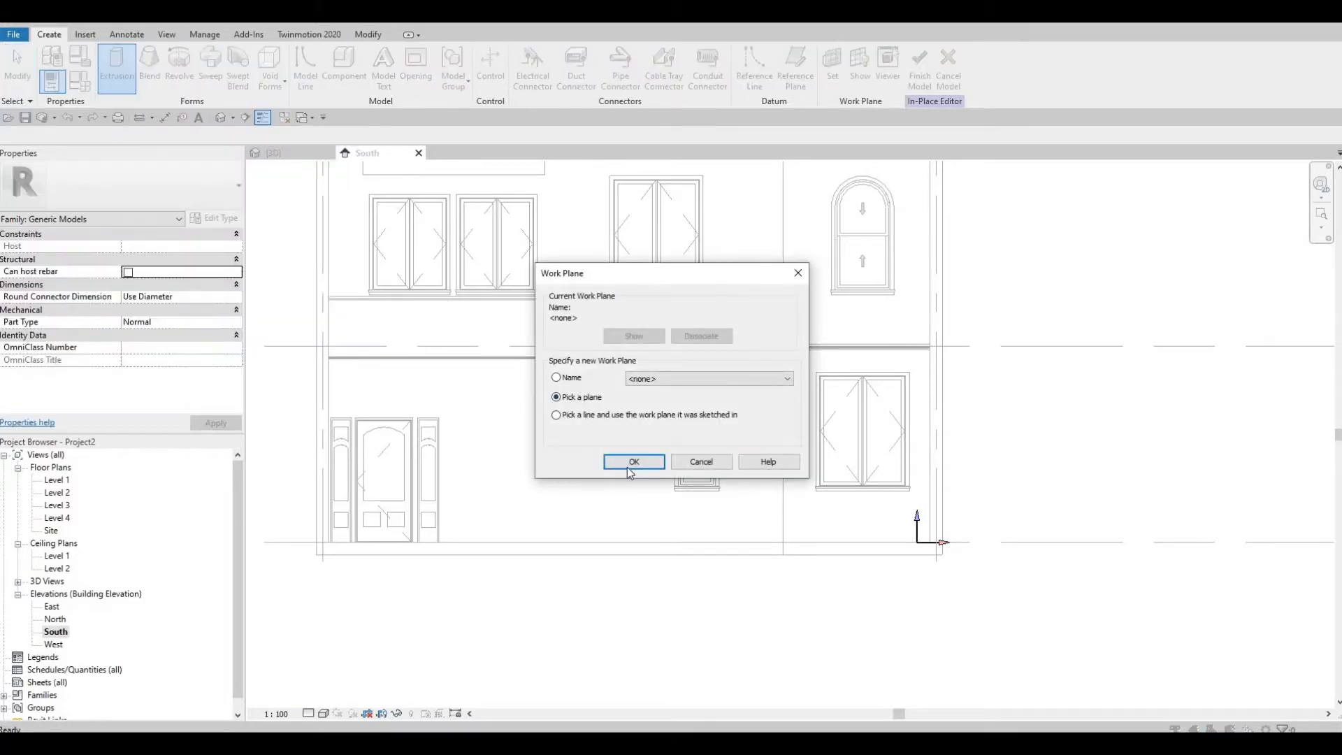
{"action": "key", "text": "Return"}
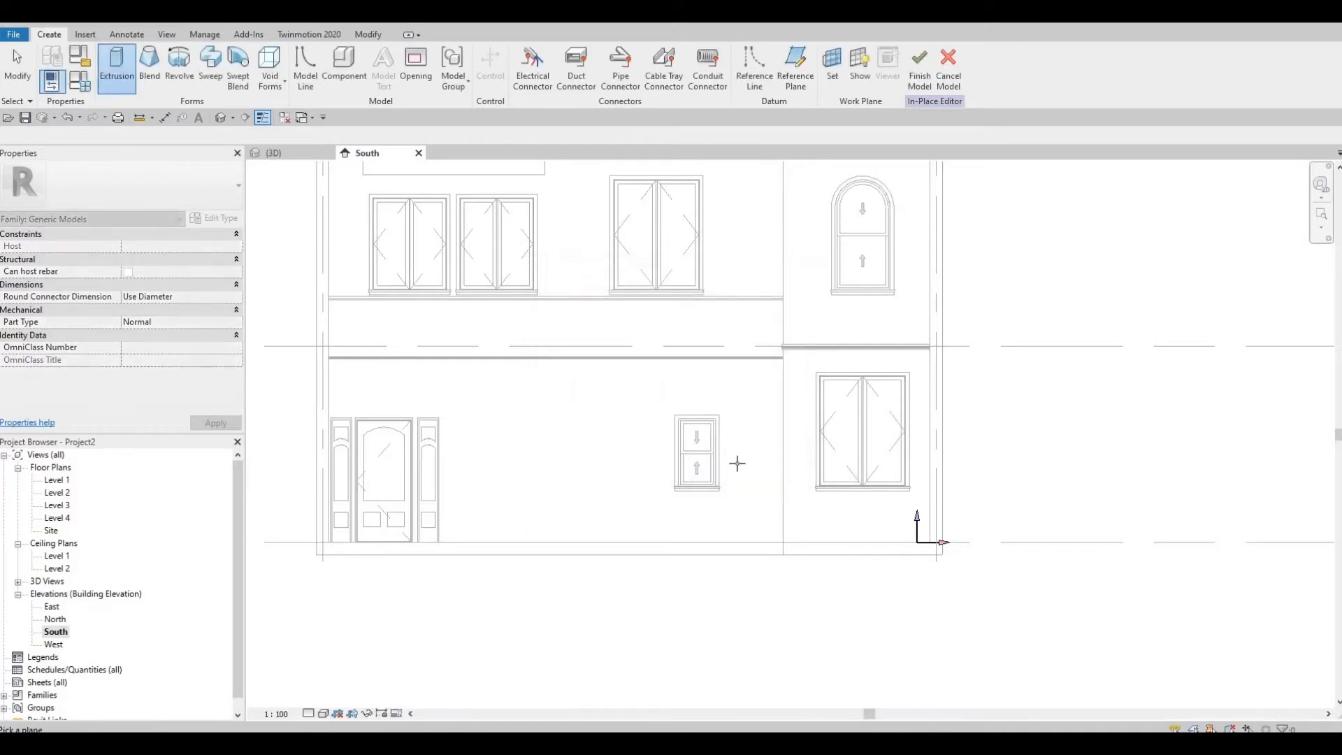
{"action": "left_click", "coordinate": [788, 438]}
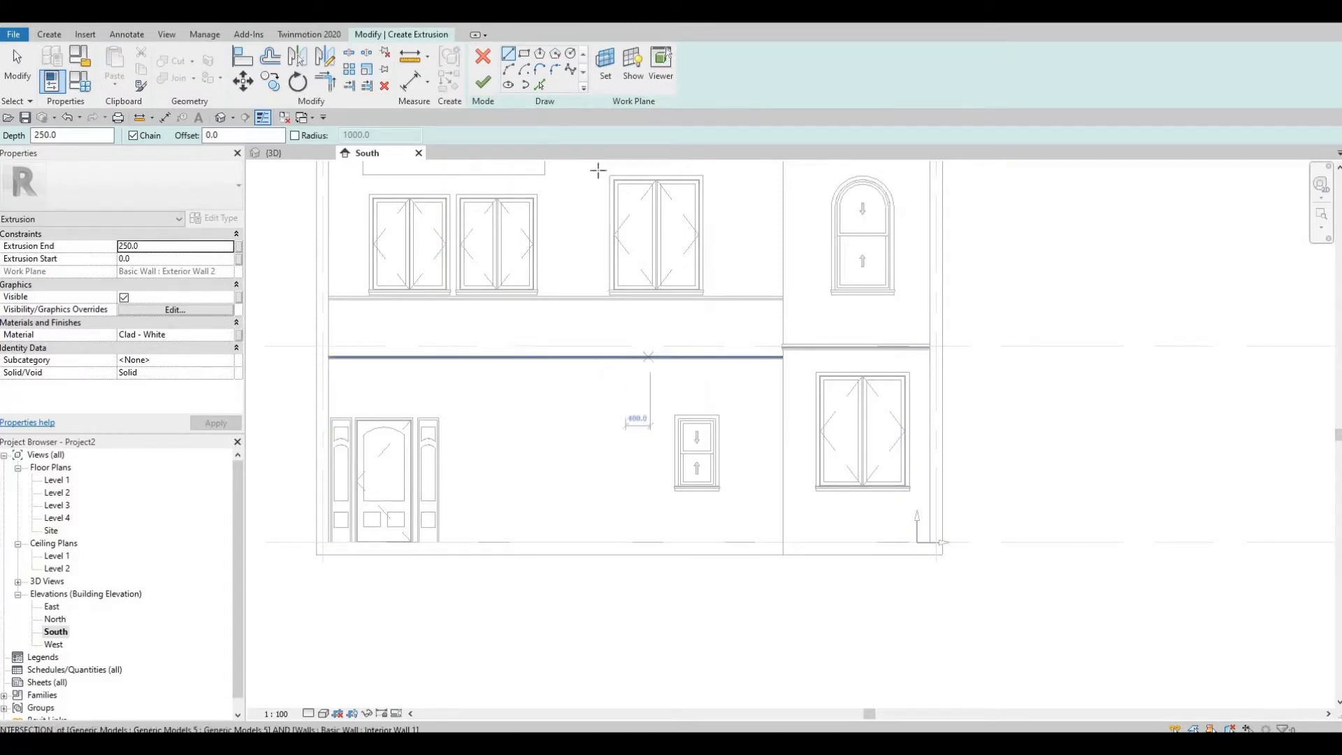
{"action": "left_click", "coordinate": [524, 56]}
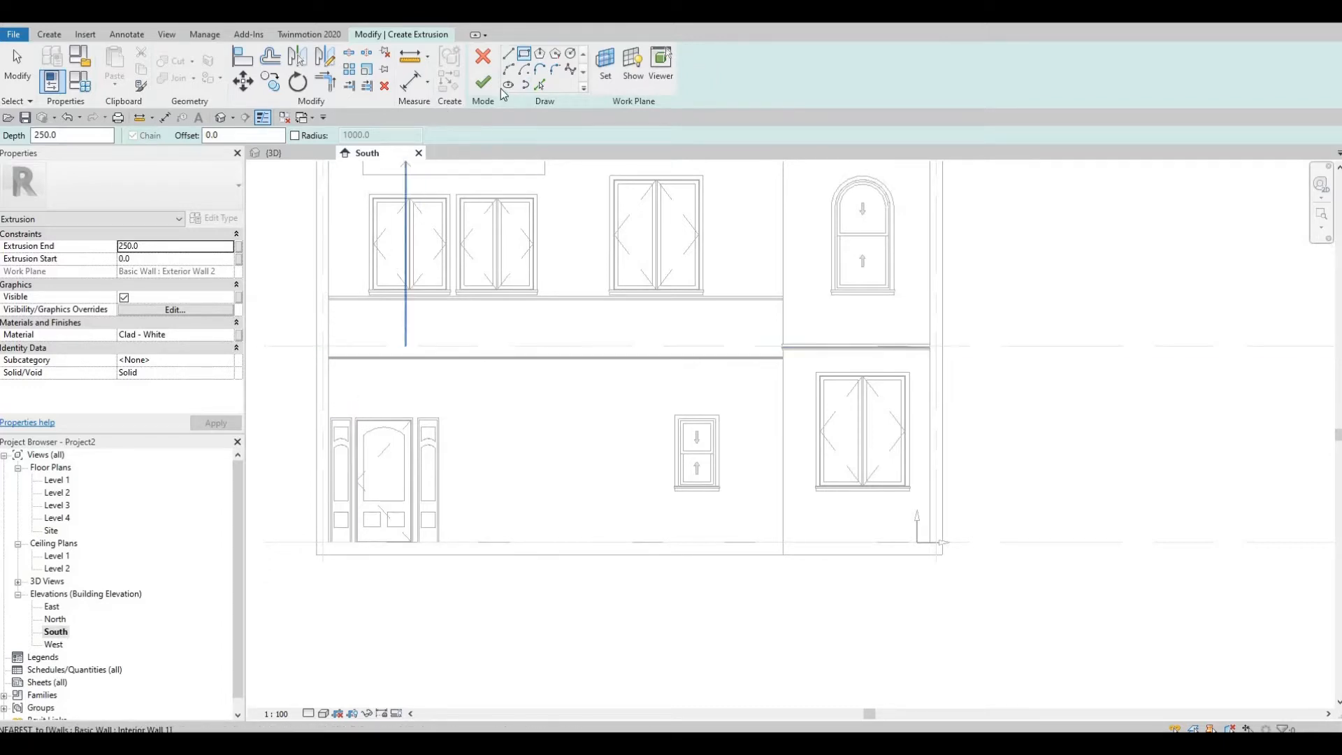
- Set the extrusion's material to Bronze from the Metal category of the AEC Materials library
{"action": "left_click", "coordinate": [230, 334]}
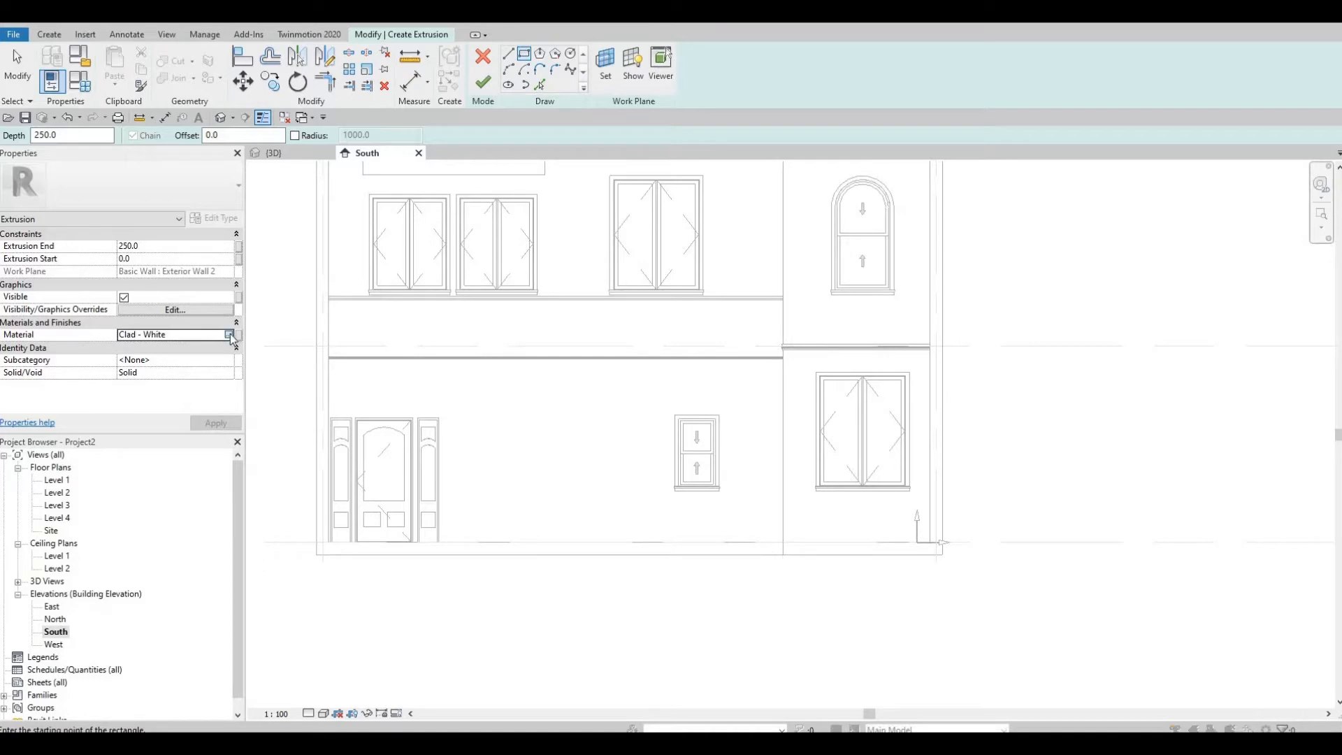
{"action": "left_click", "coordinate": [228, 335]}
{"action": "left_click", "coordinate": [424, 449]}
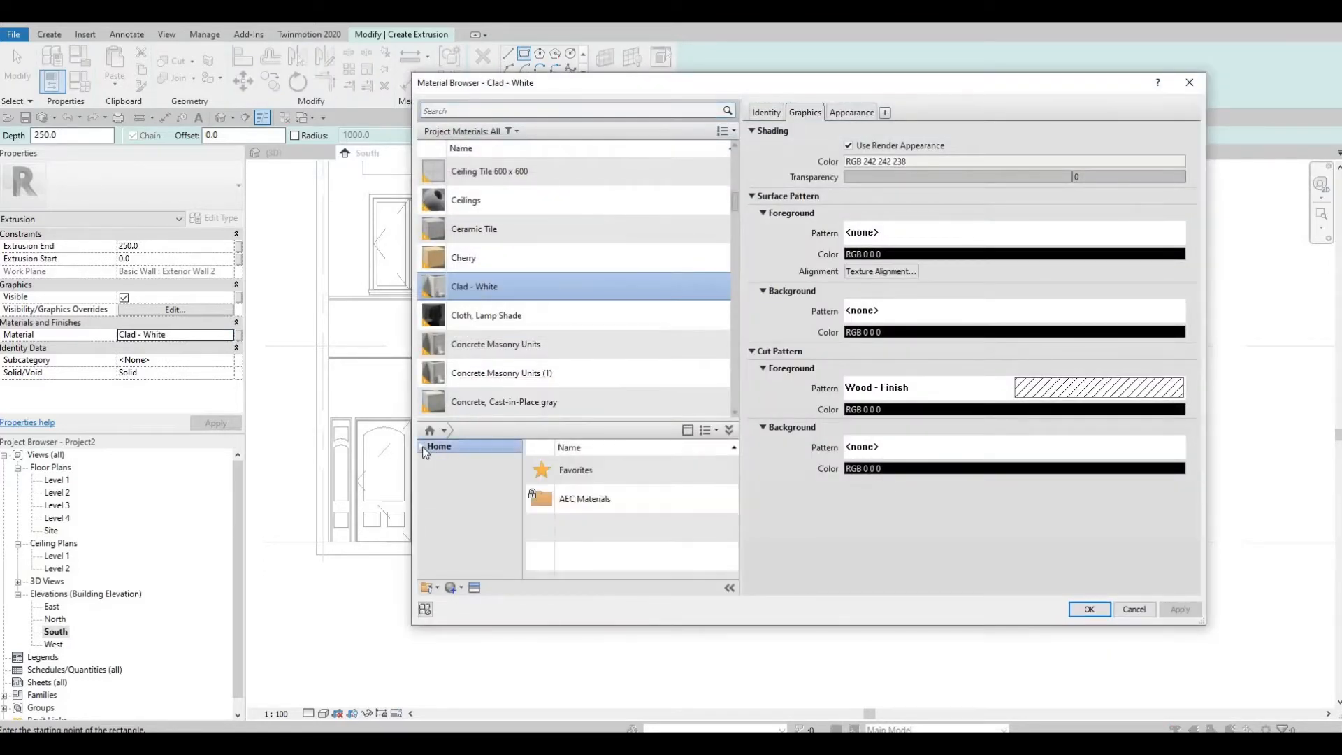
{"action": "left_click", "coordinate": [421, 446]}
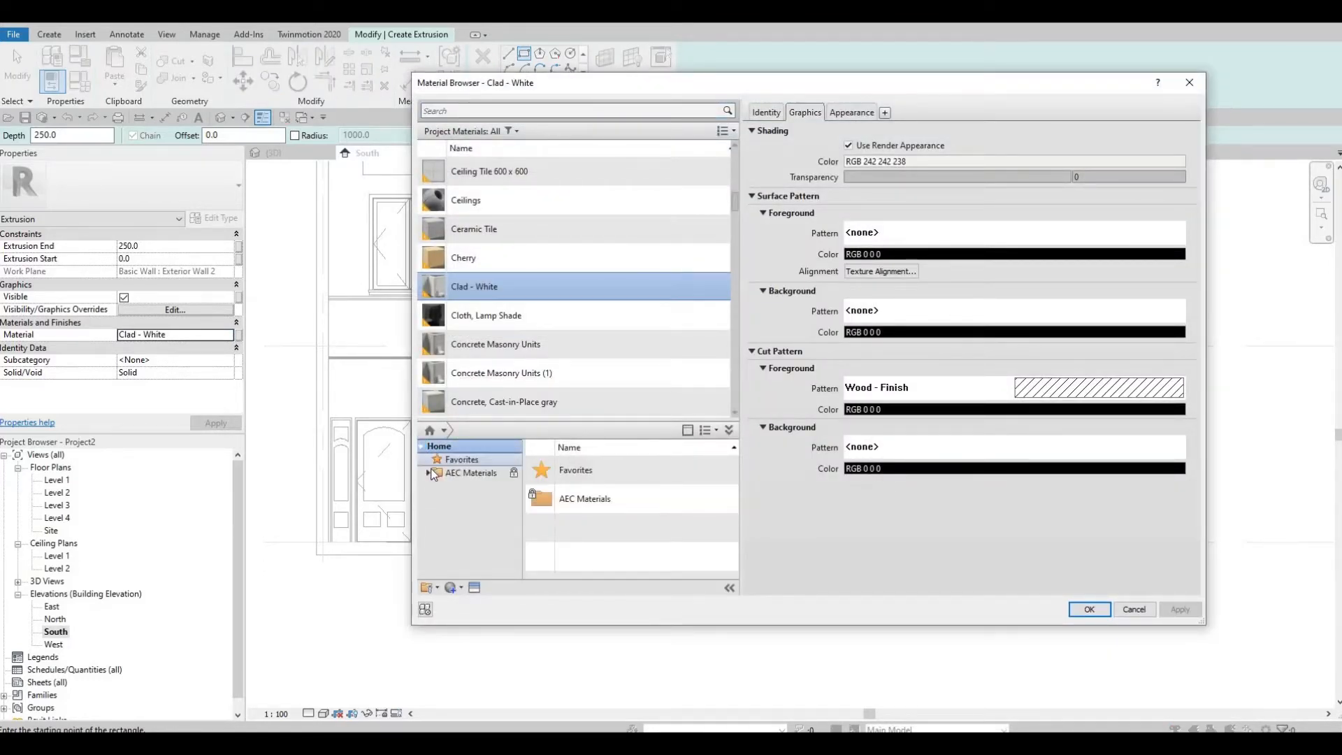
{"action": "left_click", "coordinate": [427, 473]}
{"action": "scroll", "coordinate": [485, 544], "scroll_direction": "down", "scroll_amount": 2}
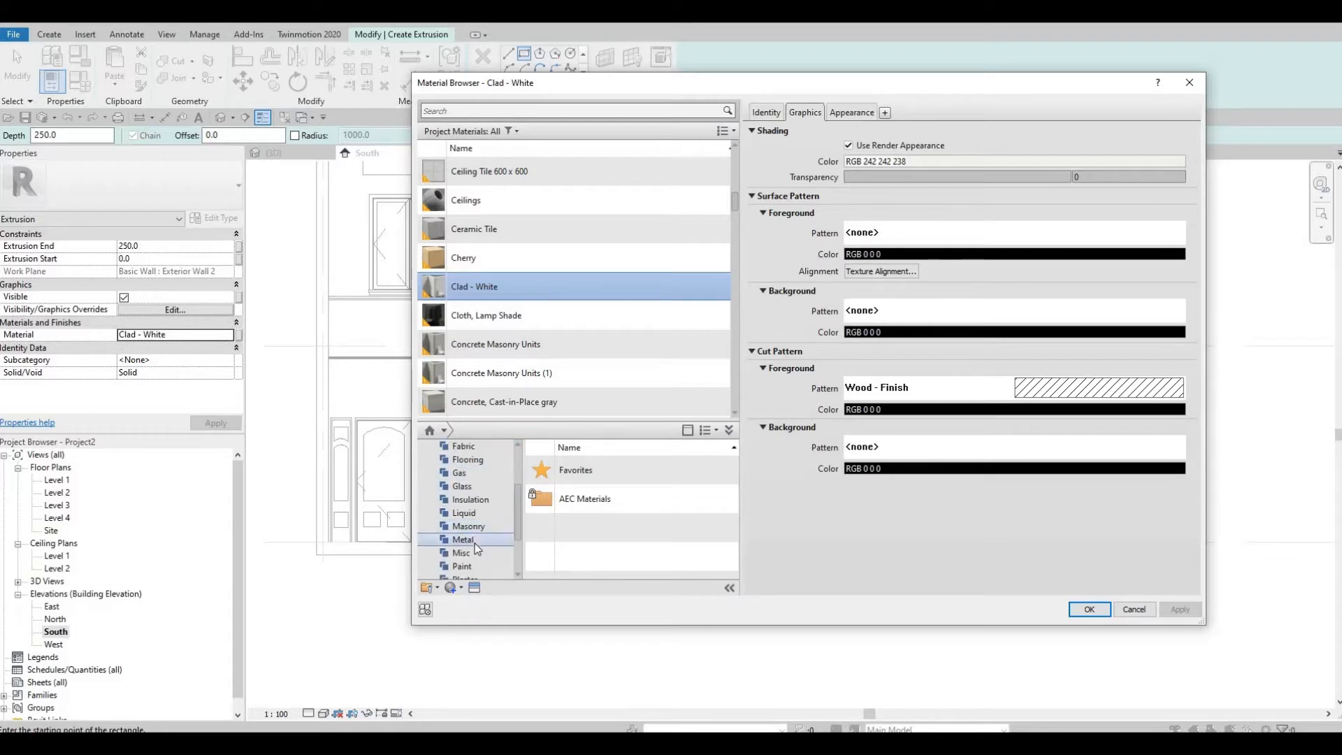
{"action": "left_click", "coordinate": [475, 539]}
{"action": "scroll", "coordinate": [614, 518], "scroll_direction": "down", "scroll_amount": 5}
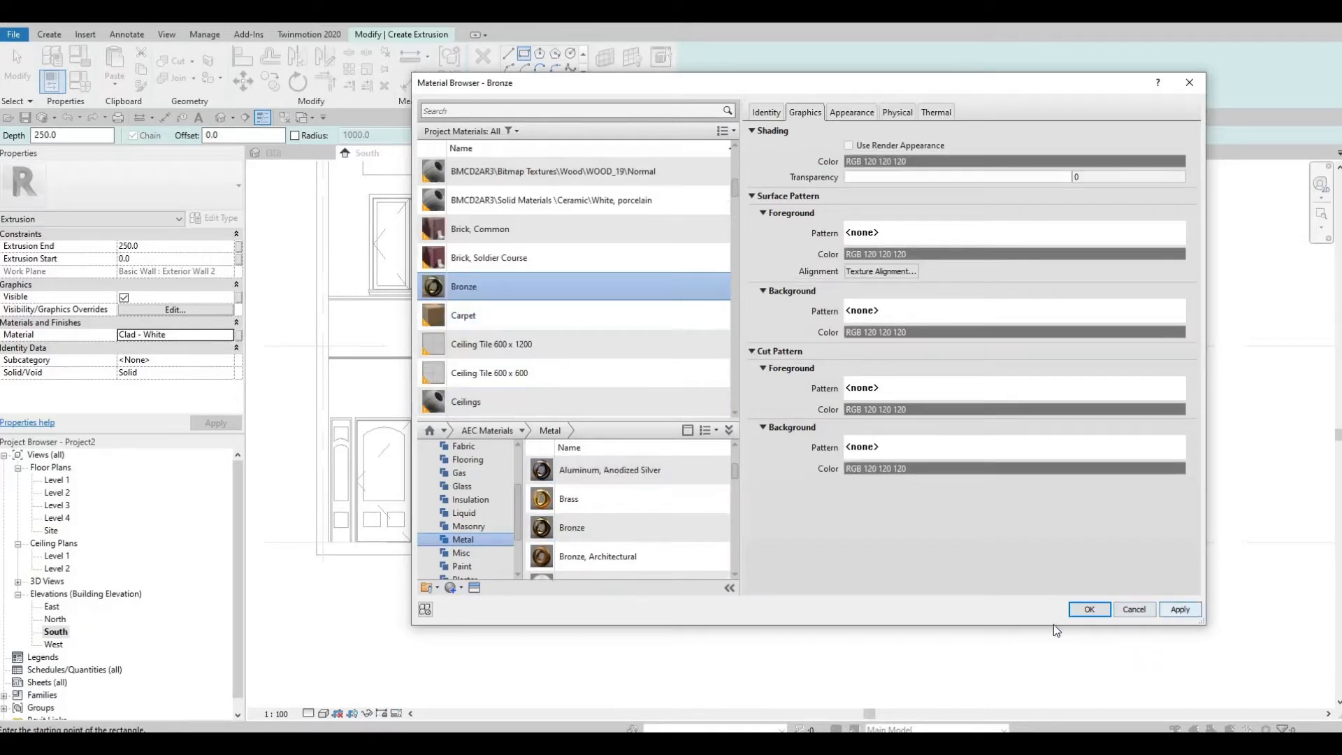
{"action": "left_click", "coordinate": [1088, 610]}
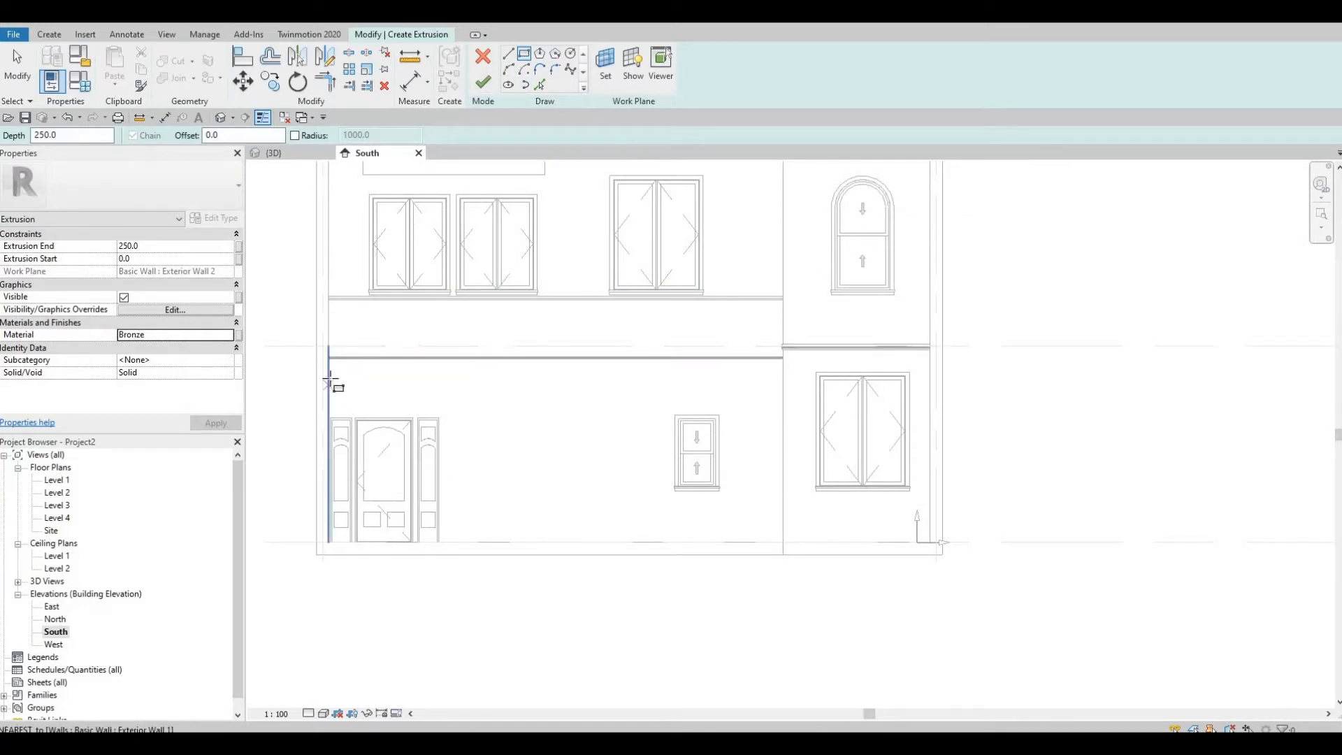
- Sketch a rectangle about 7400 by 2562 mm across the ground-floor wall, from its left edge above the door to the floor corner
{"action": "left_click", "coordinate": [331, 385]}
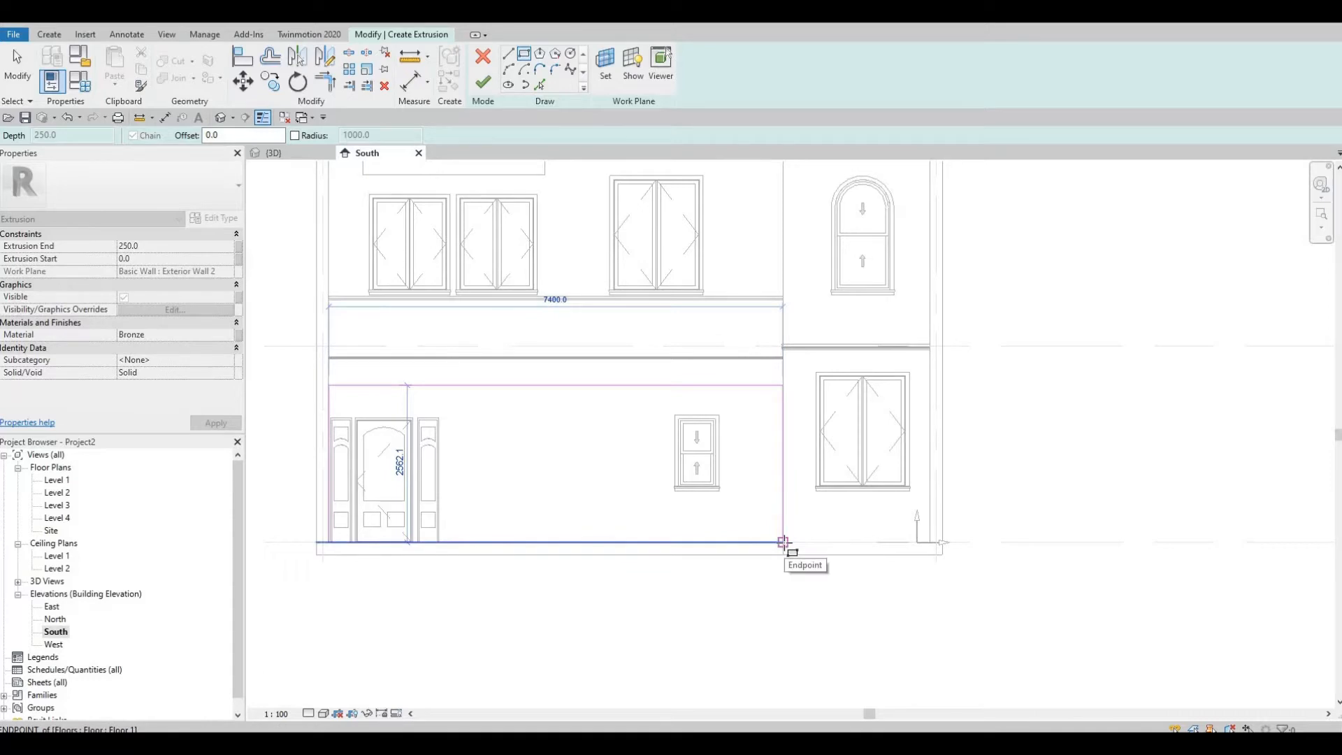
{"action": "left_click", "coordinate": [783, 542]}
{"action": "key", "text": "Escape"}
{"action": "scroll", "coordinate": [353, 412], "scroll_direction": "up", "scroll_amount": 1}
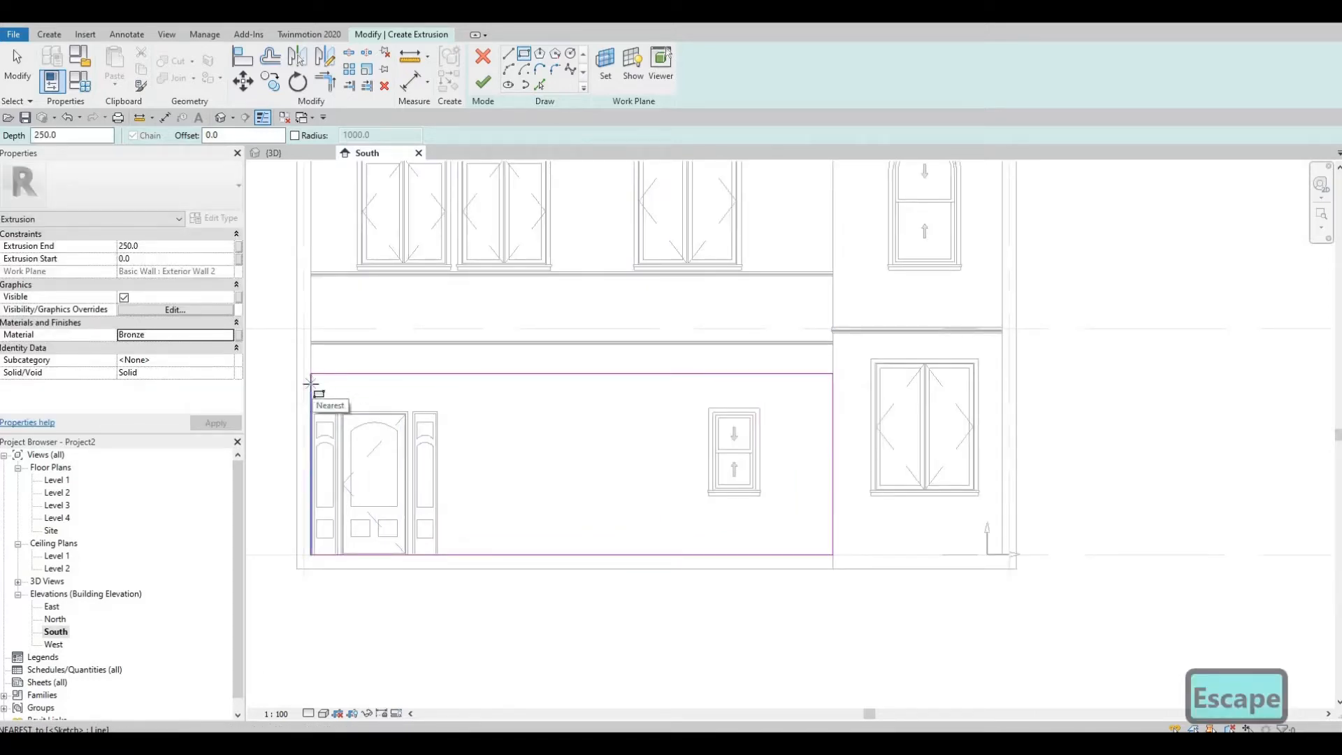
- Sketch a second rectangle inside the first one, offset 100 mm inward from its corners
{"action": "left_click", "coordinate": [309, 383]}
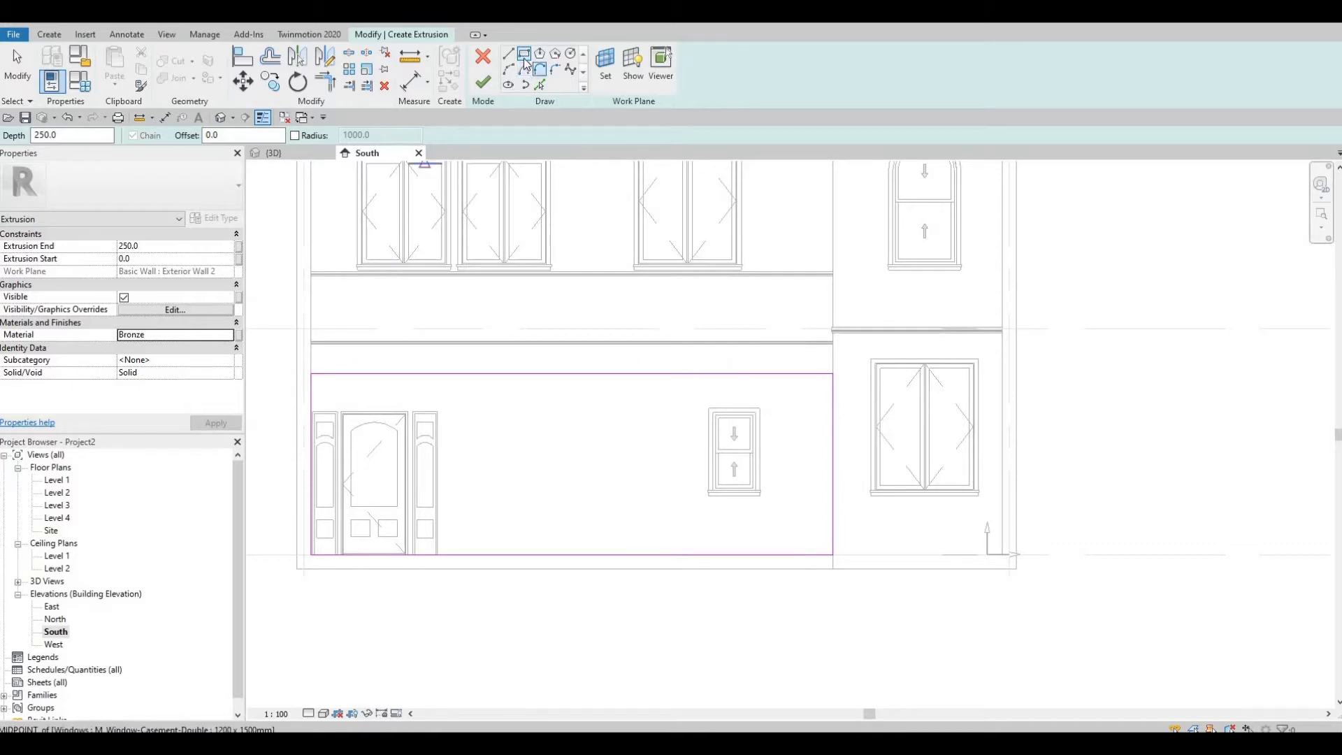
{"action": "left_click_drag", "start_coordinate": [224, 136], "coordinate": [188, 140]}
{"action": "type", "text": "100"}
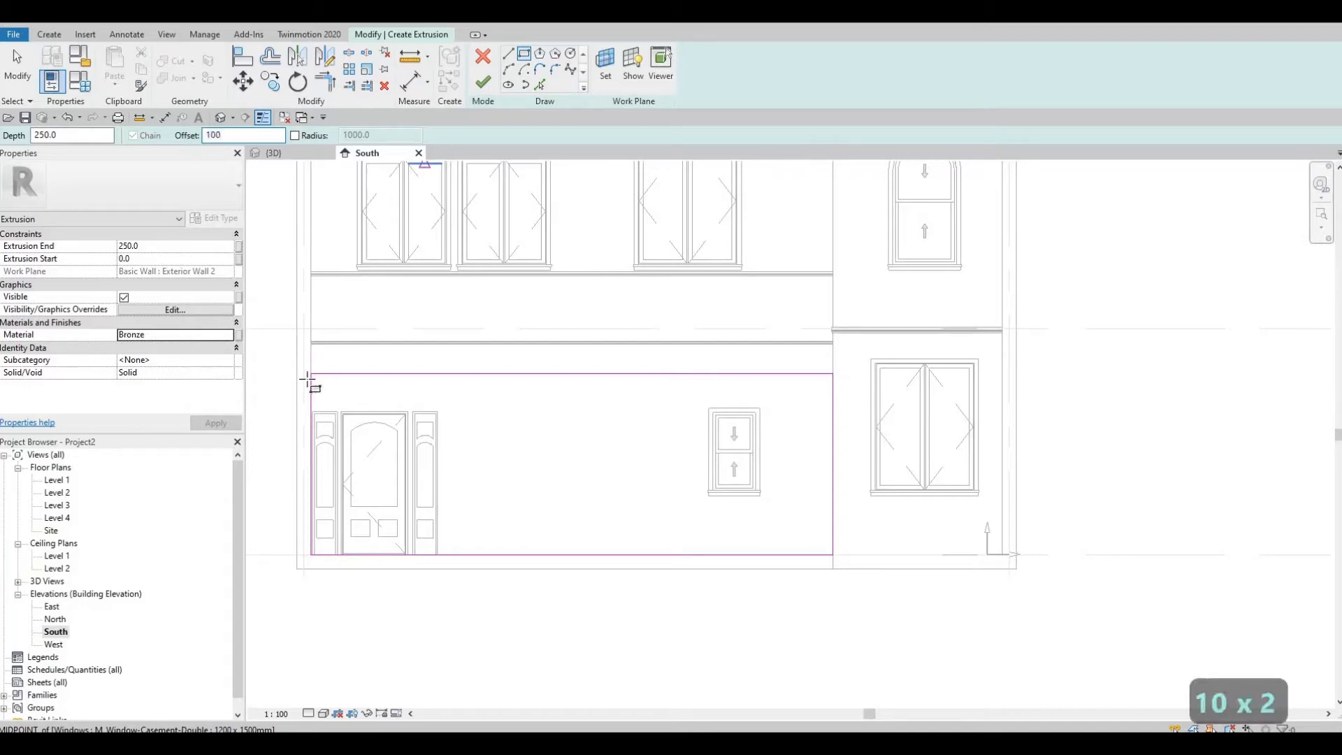
{"action": "left_click", "coordinate": [312, 374]}
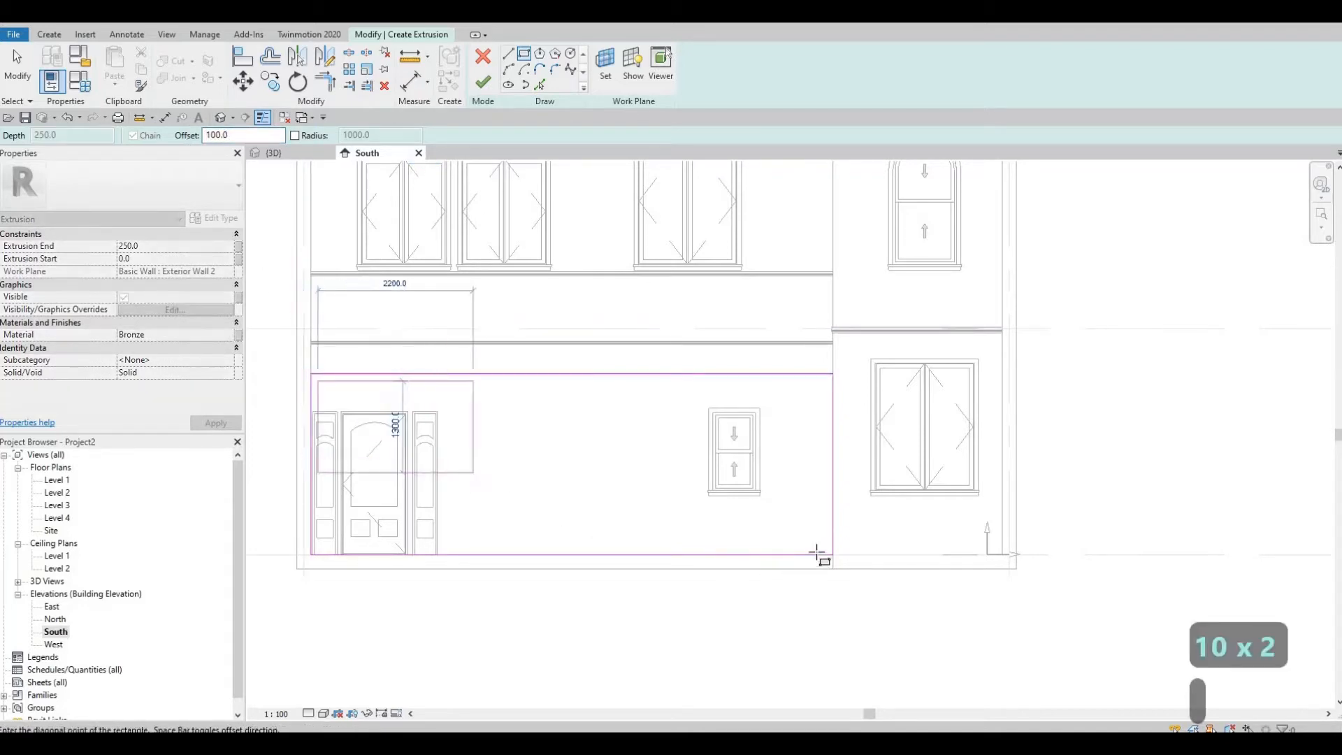
{"action": "scroll", "coordinate": [843, 557], "scroll_direction": "up", "scroll_amount": 2}
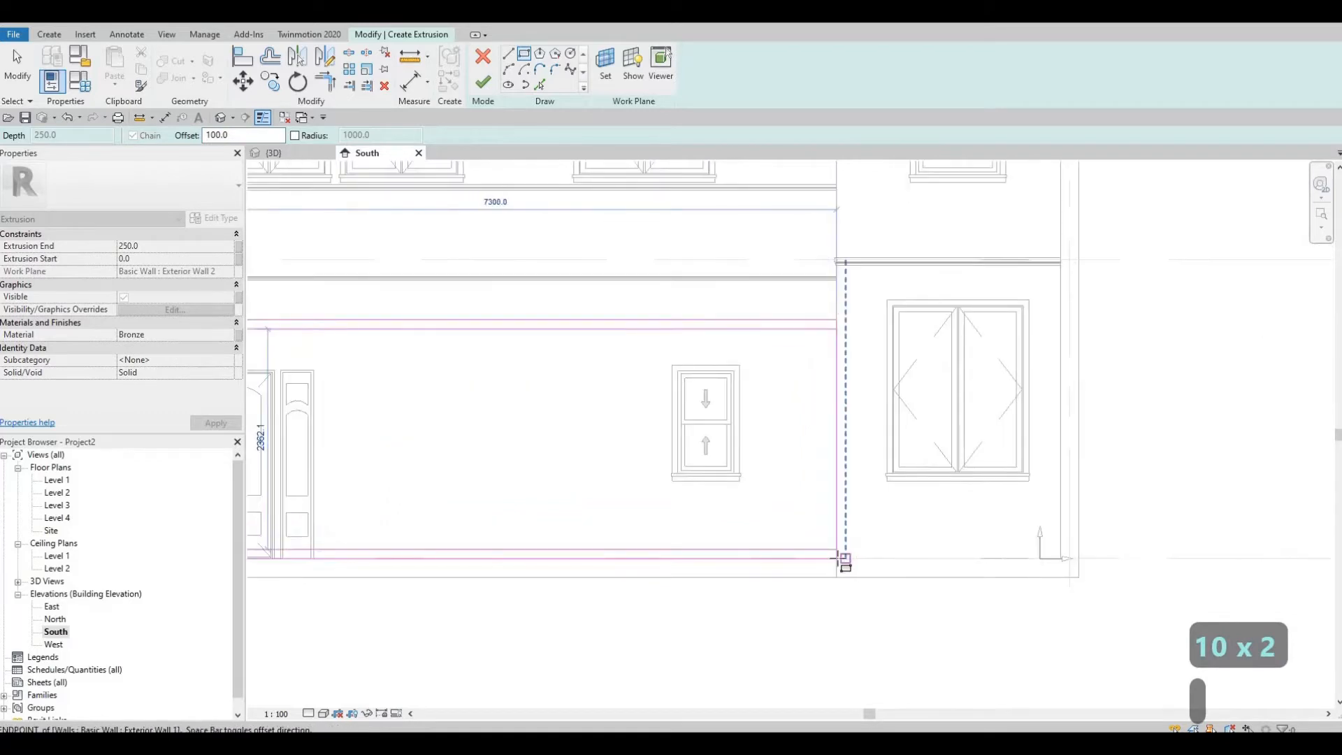
{"action": "left_click", "coordinate": [843, 557]}
{"action": "key", "text": "Escape"}
{"action": "scroll", "coordinate": [523, 342], "scroll_direction": "down", "scroll_amount": 2}
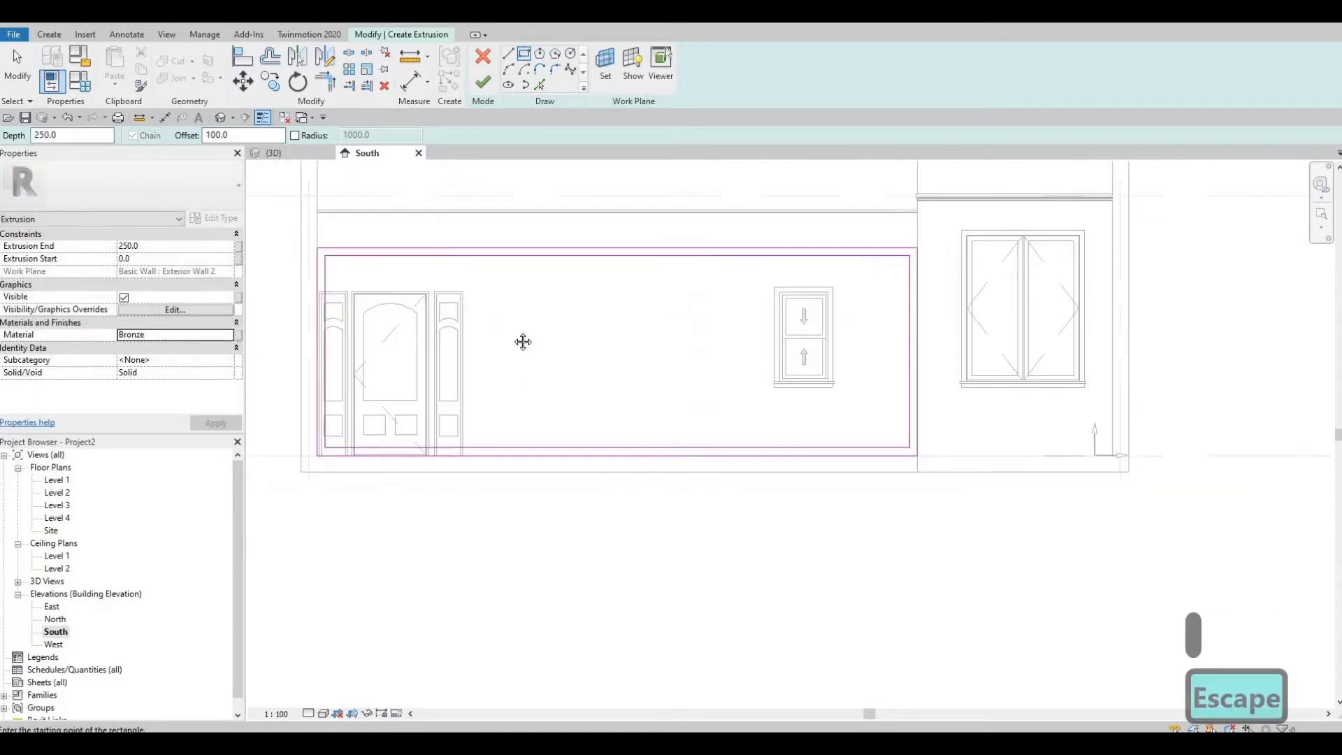
{"action": "scroll", "coordinate": [548, 339], "scroll_direction": "down", "scroll_amount": 1}
{"action": "key", "text": "Escape"}
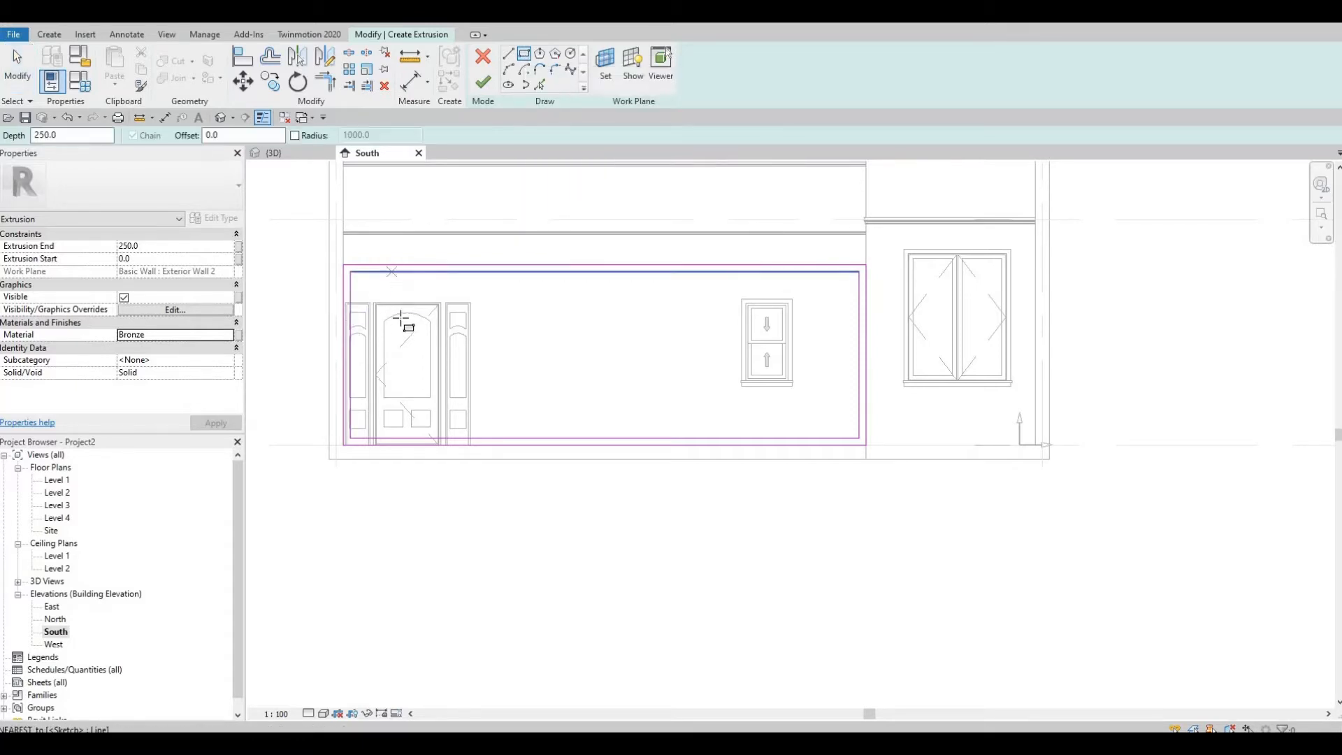
- Sketch a small rectangle about 472 by 964 mm hanging from the inner frame's upper line over the door
{"action": "left_click", "coordinate": [391, 272]}
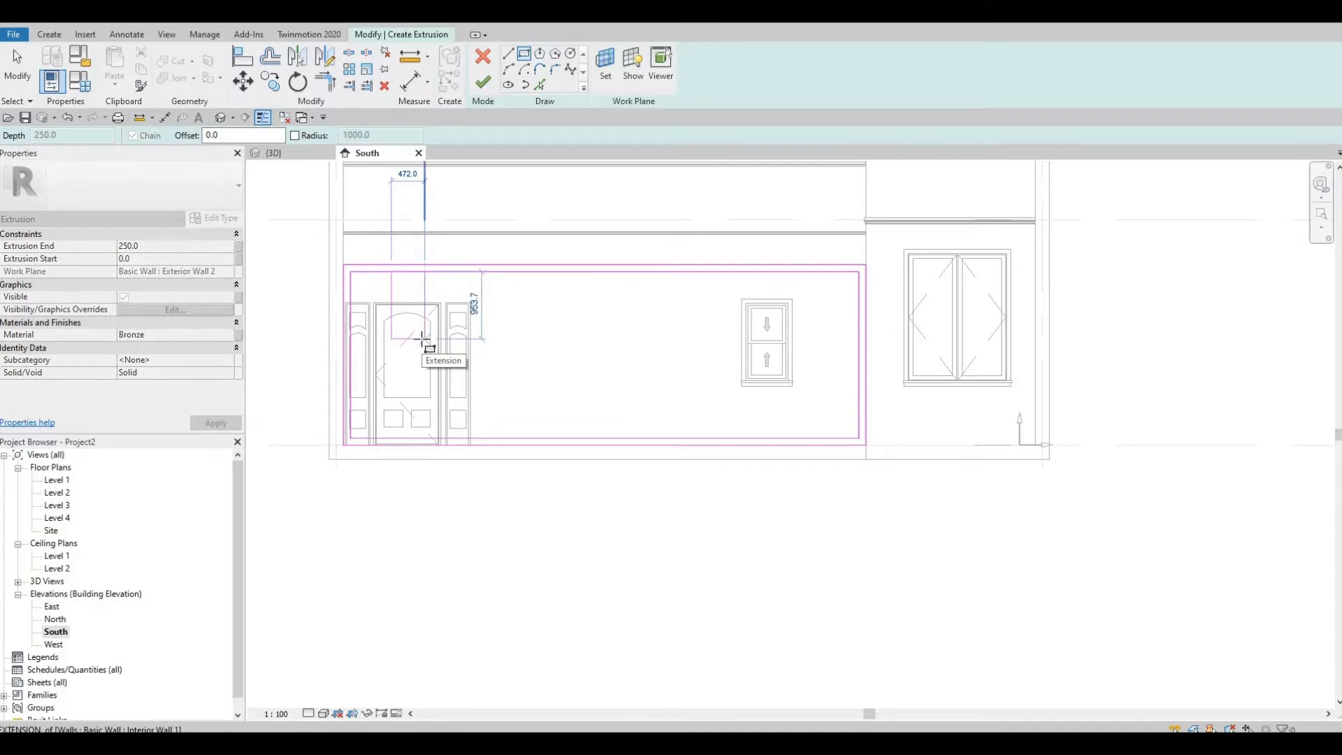
{"action": "left_click", "coordinate": [425, 339]}
{"action": "key", "text": "Escape"}
{"action": "key", "text": "Escape"}
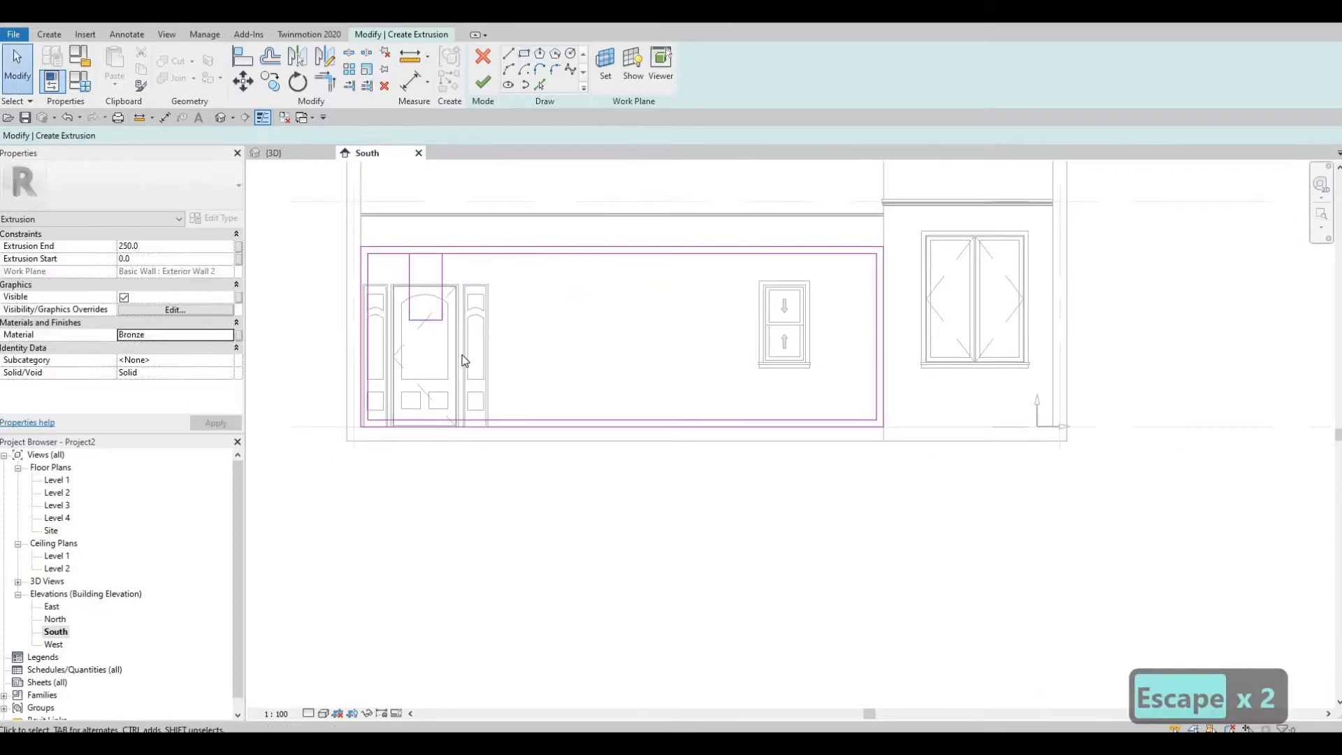
{"action": "key", "text": "Escape"}
{"action": "key", "text": "Escape"}
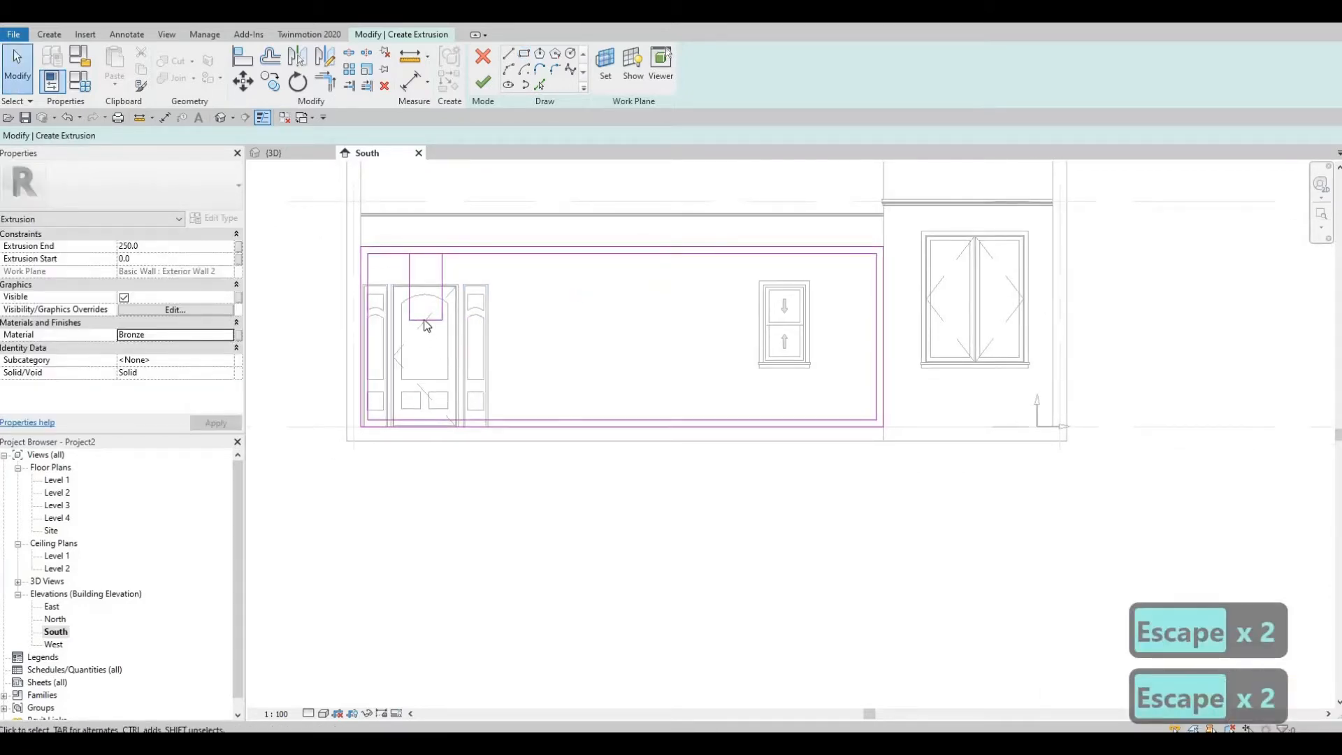
- Delete the small rectangle attached to the inner frame's upper line
{"action": "key", "text": "Tab"}
{"action": "left_click", "coordinate": [424, 318]}
{"action": "key", "text": "Delete"}
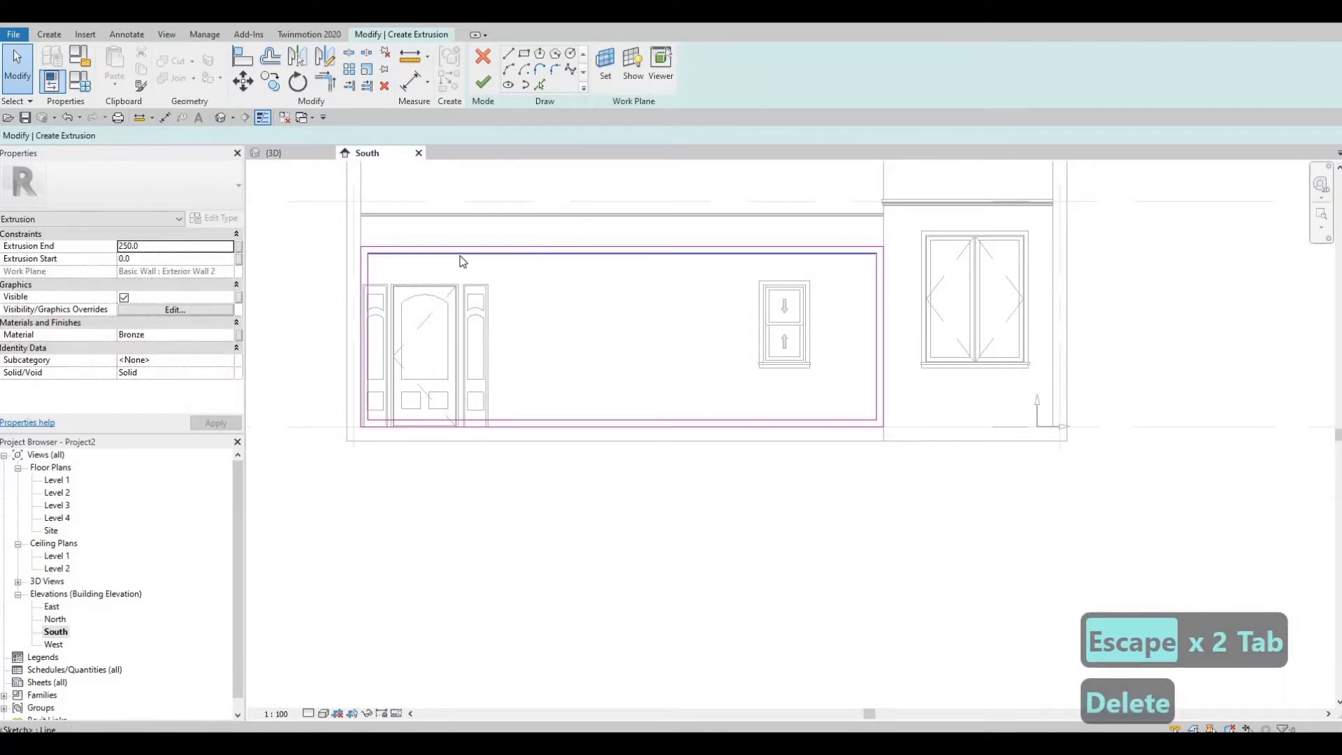
{"action": "key", "text": "Tab"}
{"action": "key", "text": "Escape"}
{"action": "key", "text": "Escape"}
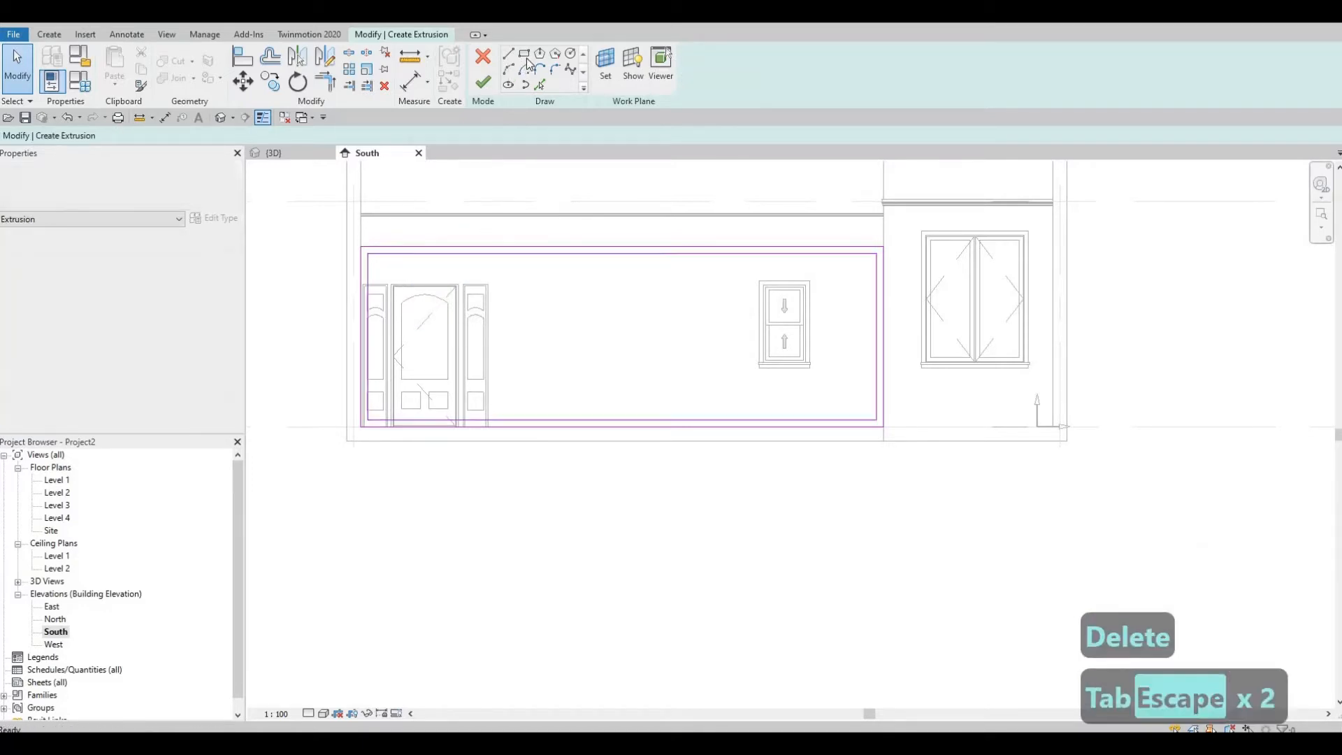
- Sketch a small upright rectangle about 1160 mm high near the inner frame's upper-left corner, clear of the frame lines
{"action": "scroll", "coordinate": [396, 264], "scroll_direction": "up", "scroll_amount": 3}
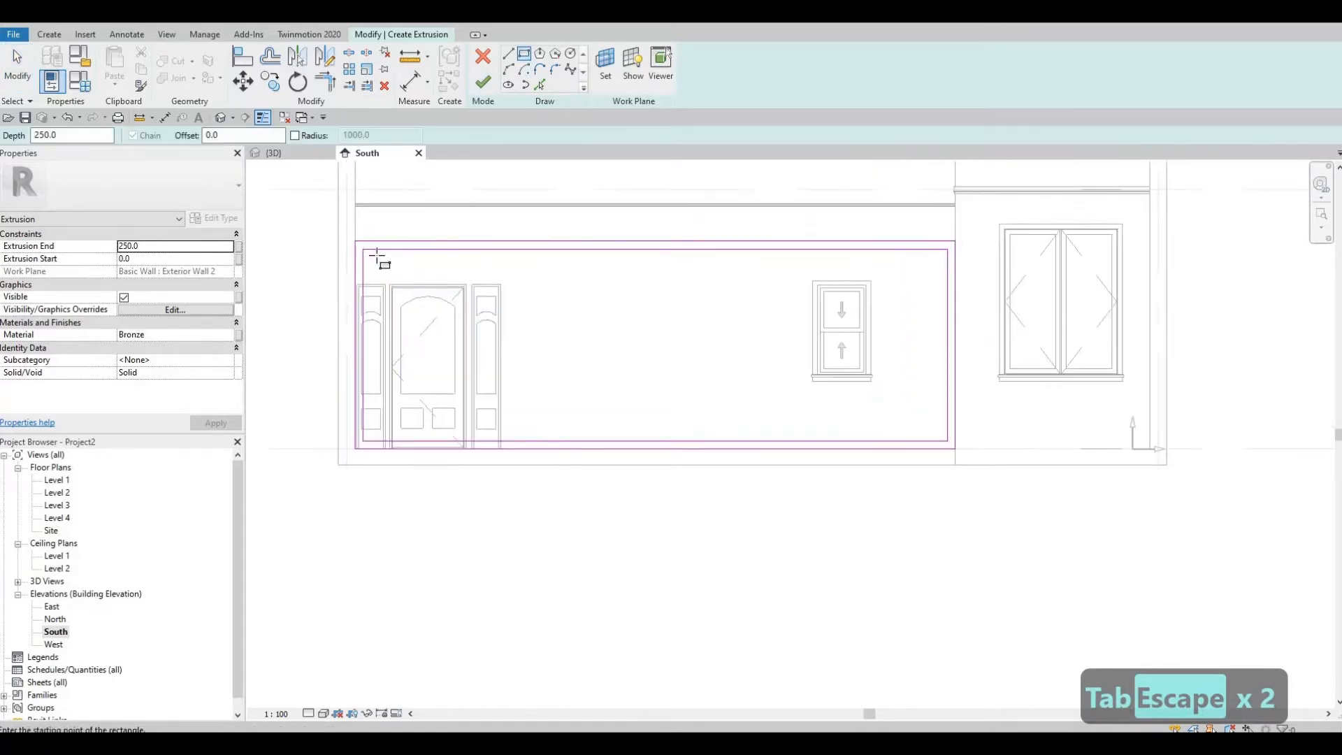
{"action": "left_click", "coordinate": [378, 253]}
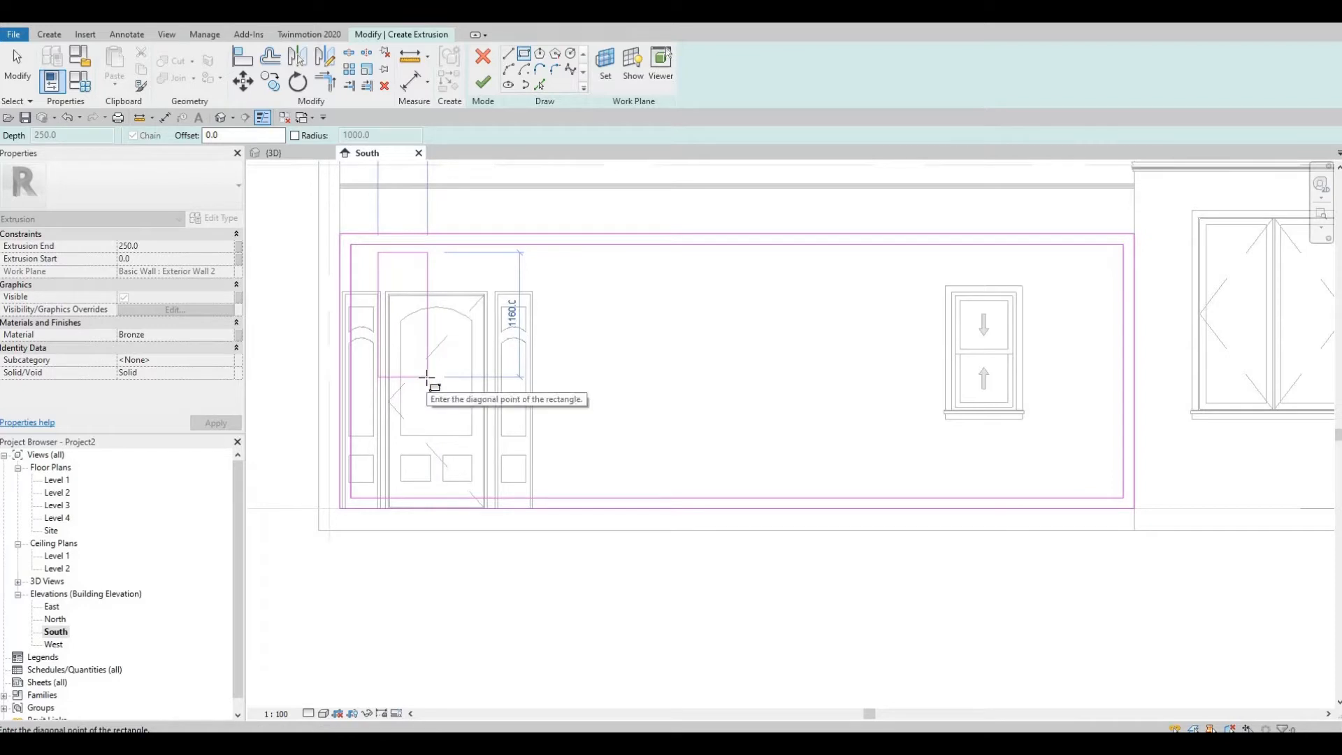
{"action": "left_click", "coordinate": [427, 375]}
{"action": "key", "text": "Escape"}
{"action": "key", "text": "Escape"}
- Copy the small upright rectangle diagonally down over the door's lower half, about 1237 mm away, with multiple copies enabled
{"action": "key", "text": "Tab"}
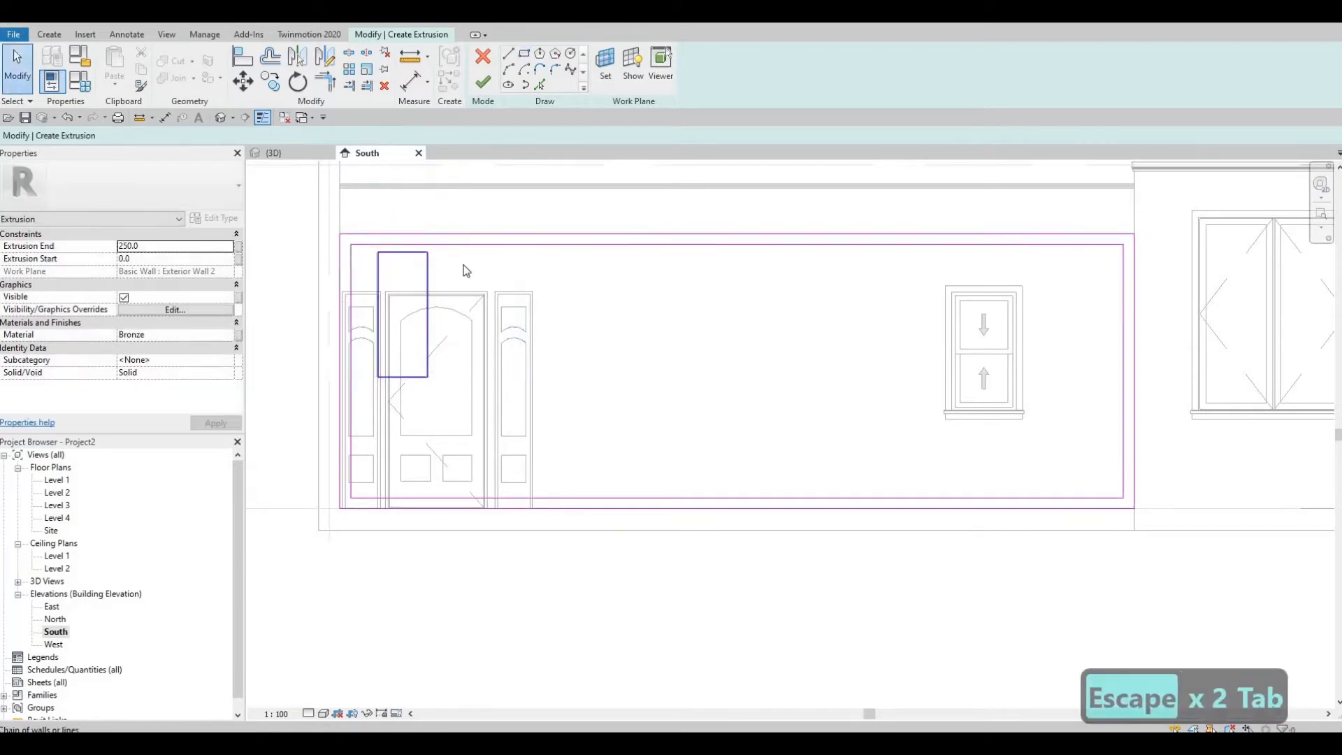
{"action": "left_click", "coordinate": [427, 367]}
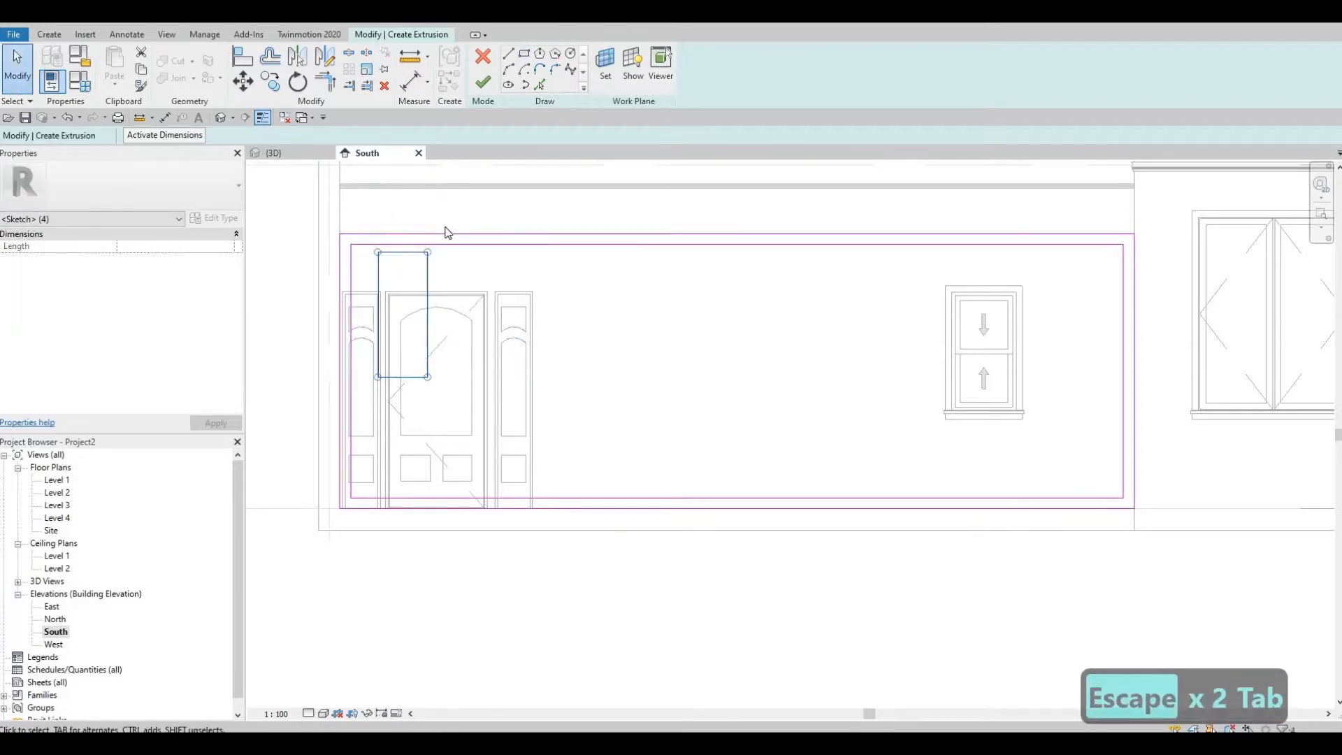
{"action": "left_click", "coordinate": [270, 81]}
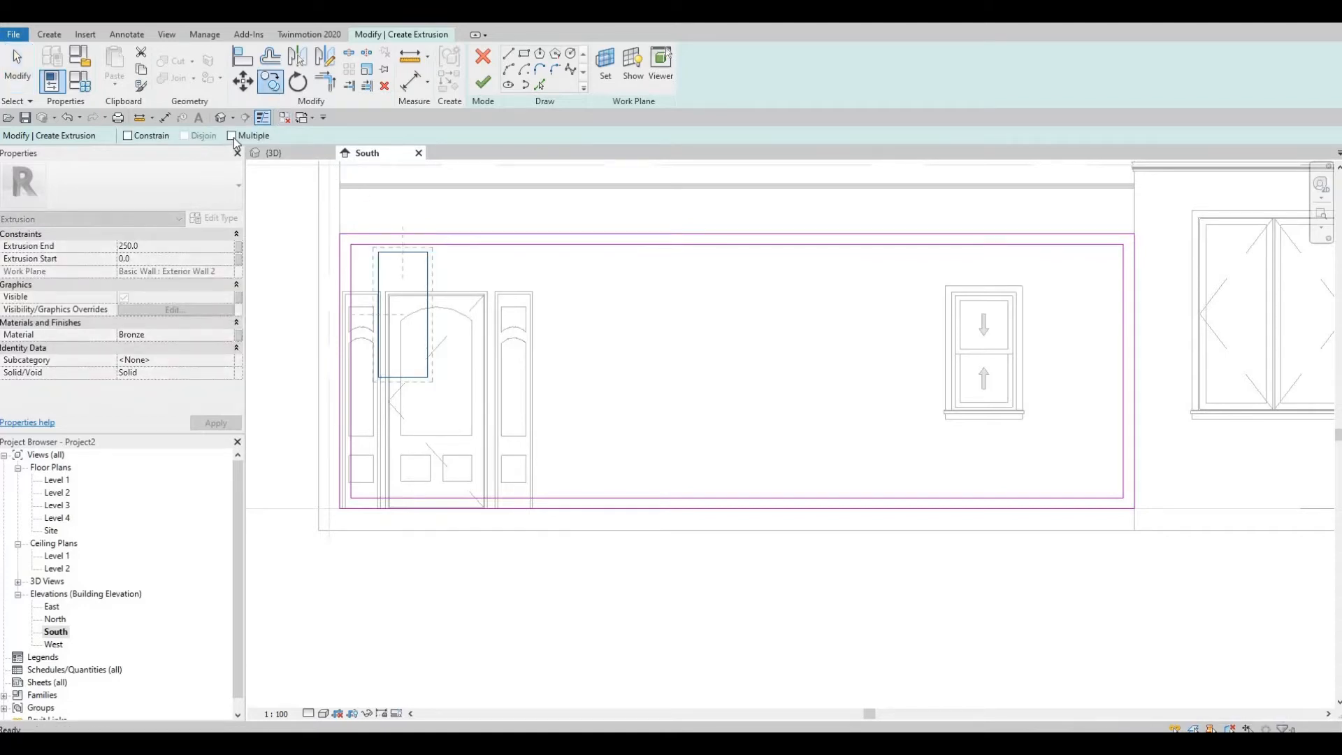
{"action": "left_click", "coordinate": [232, 136]}
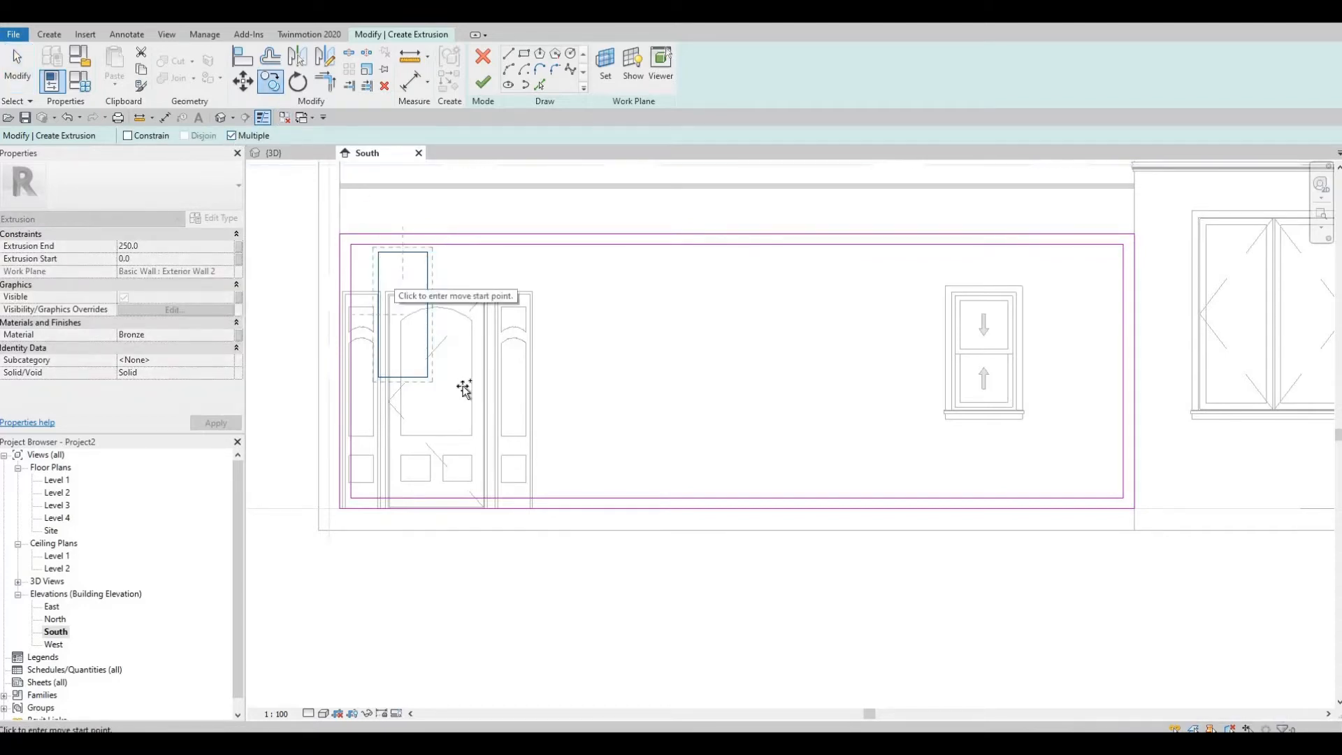
{"action": "left_click", "coordinate": [398, 275]}
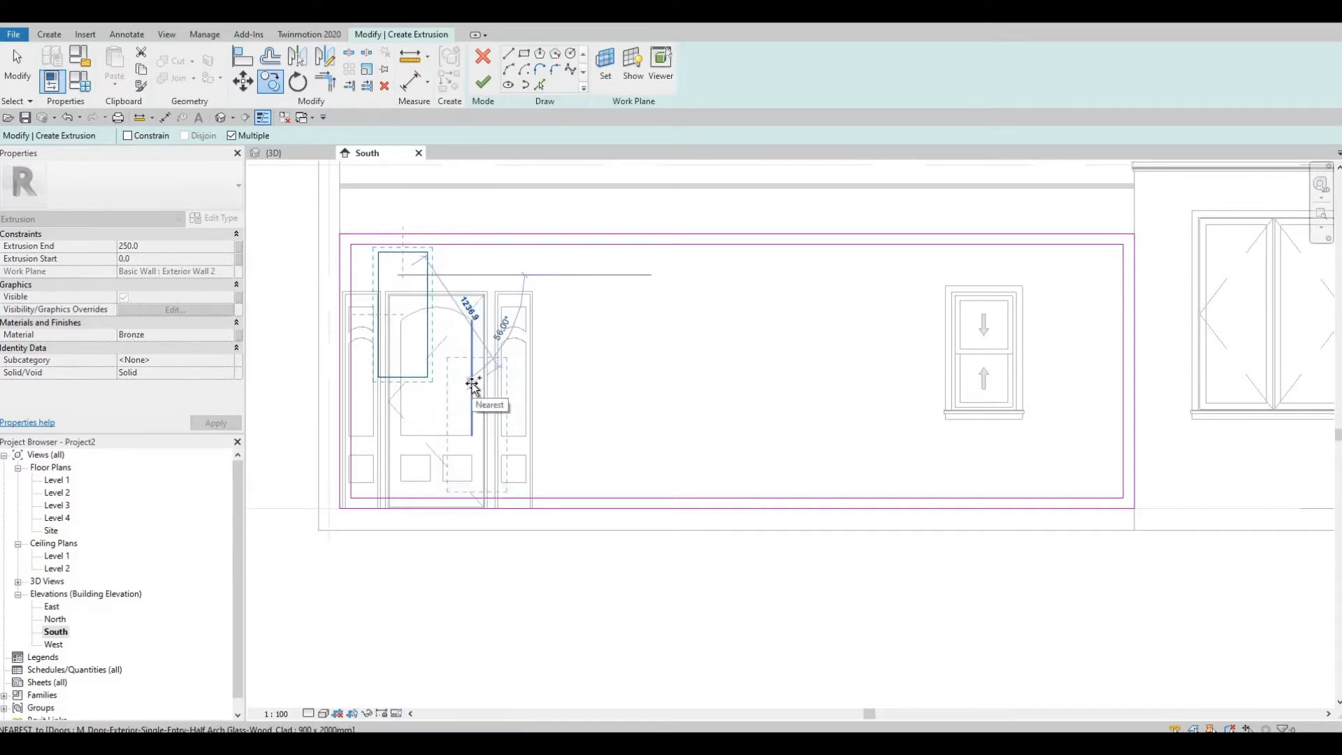
{"action": "left_click", "coordinate": [472, 383]}
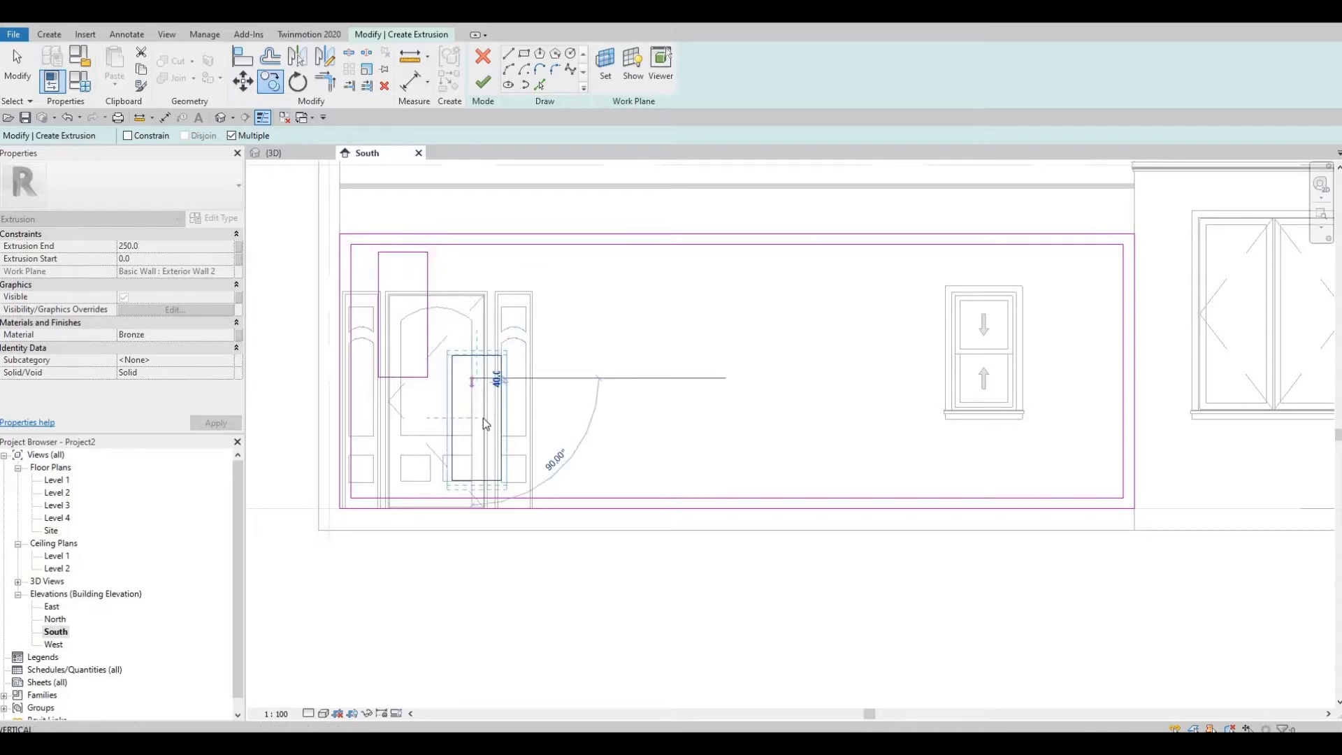
{"action": "key", "text": "Escape"}
{"action": "key", "text": "Escape"}
{"action": "key", "text": "Escape"}
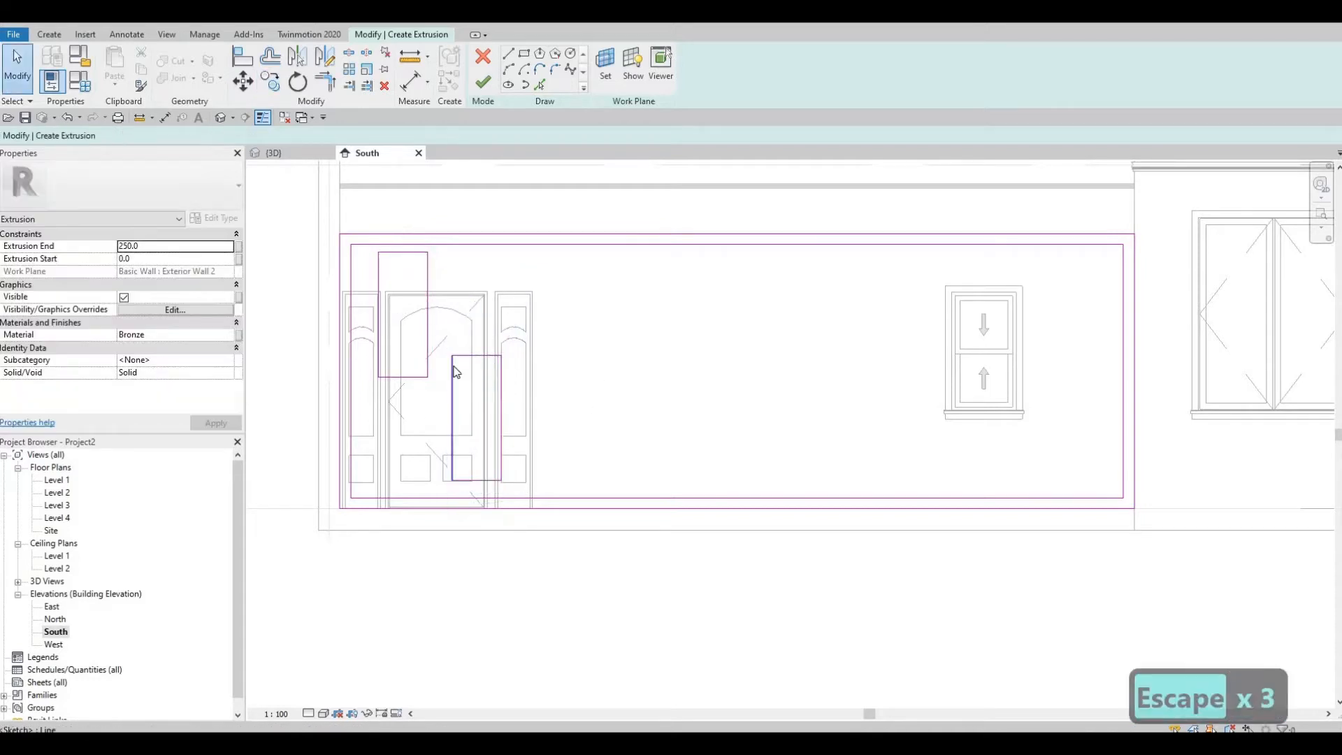
- Nudge the copied rectangle down until it sits just above the inner frame's lower line
{"action": "key", "text": "Tab"}
{"action": "left_click", "coordinate": [452, 366]}
{"action": "key", "text": "Down"}
{"action": "key", "text": "Down"}
{"action": "key", "text": "Down"}
{"action": "key", "text": "Down"}
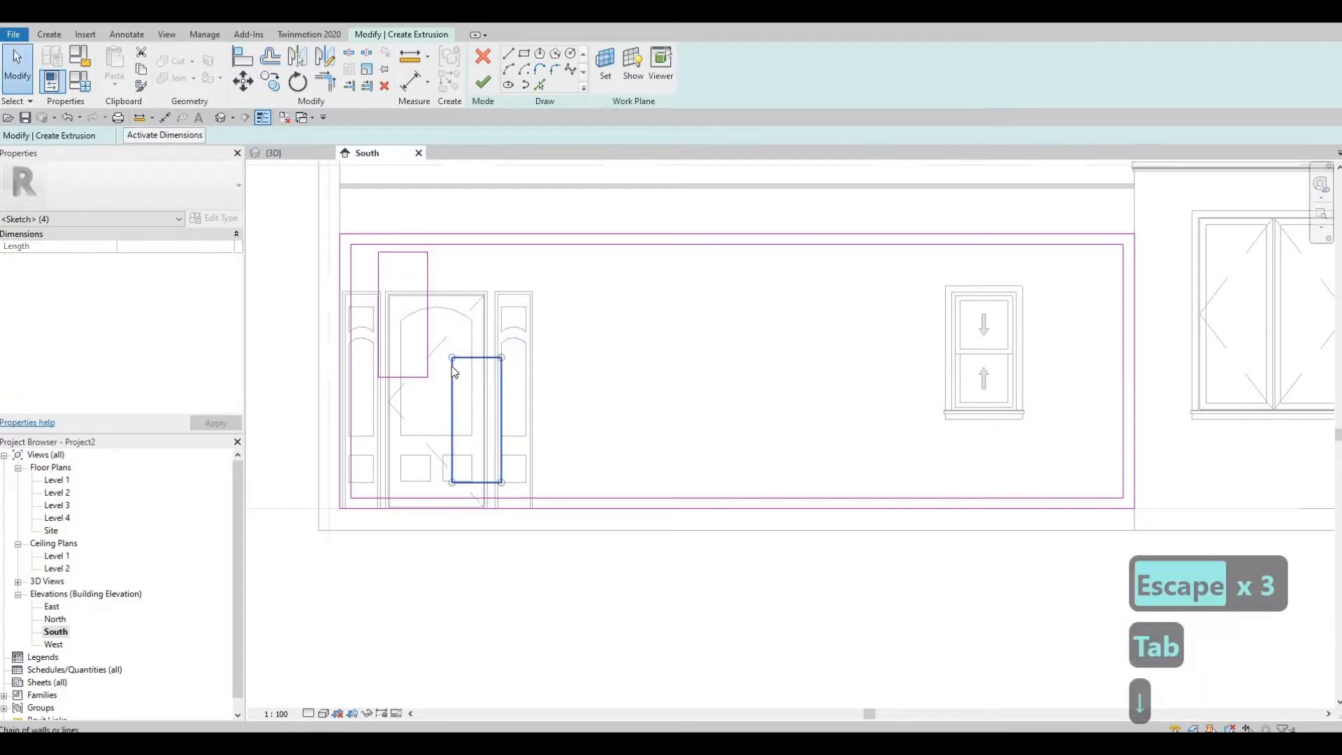
{"action": "key", "text": "Down"}
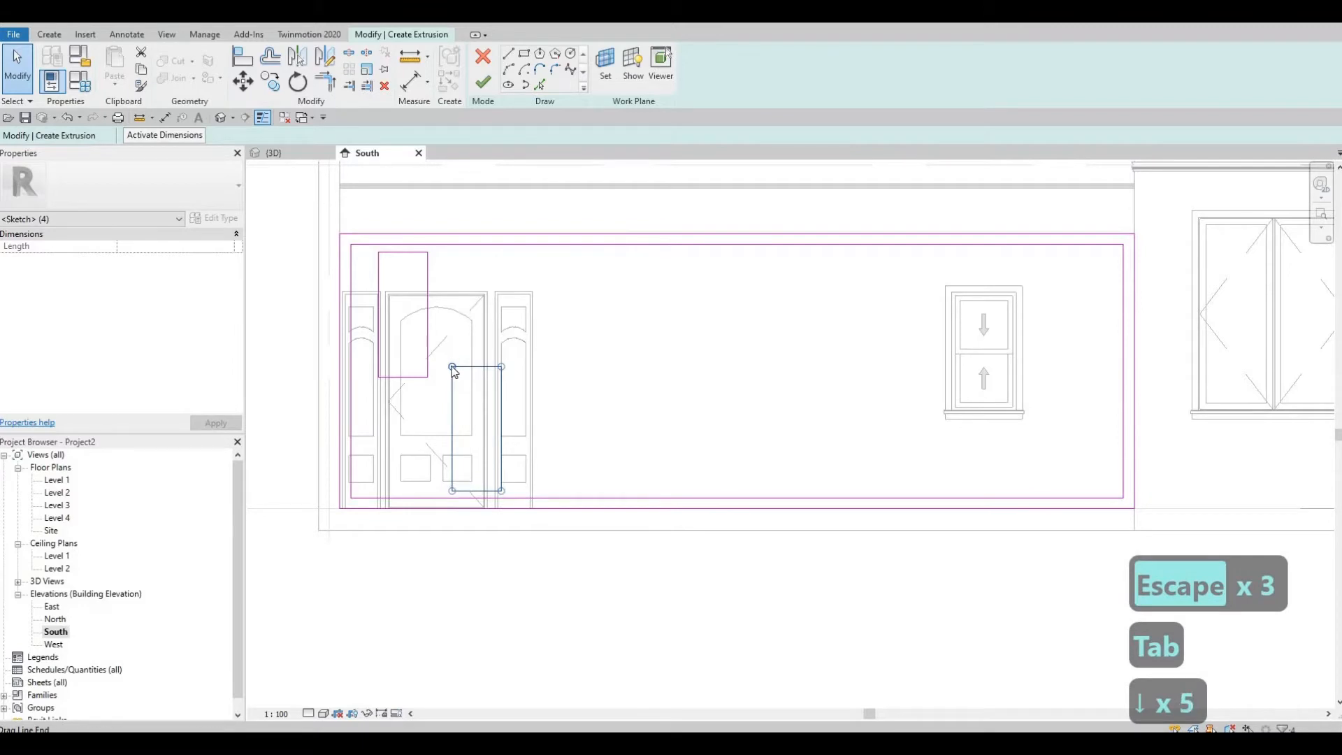
{"action": "key", "text": "Up"}
{"action": "key", "text": "Escape"}
{"action": "key", "text": "Escape"}
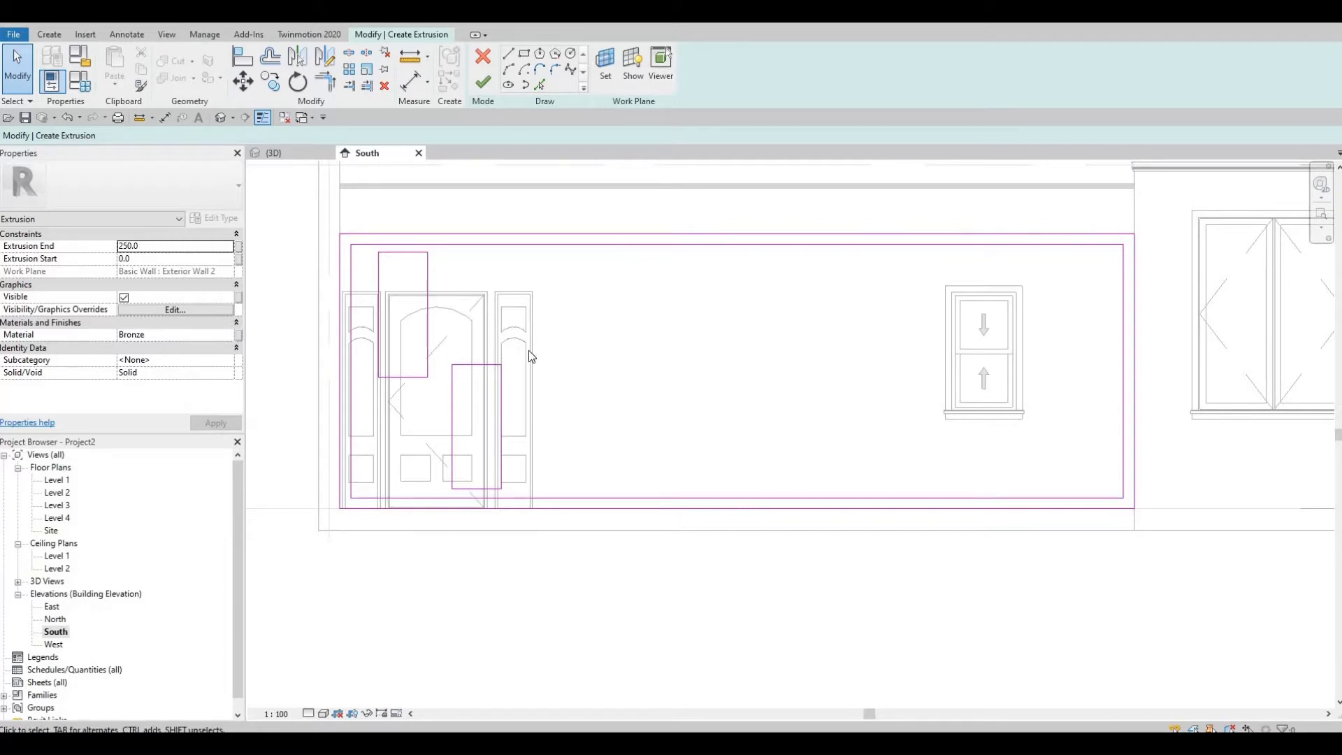
- Copy the staggered pair of rectangles horizontally four times across the inner frame, spaced about 1260 mm apart
{"action": "key", "text": "Tab"}
{"action": "left_click", "coordinate": [456, 365]}
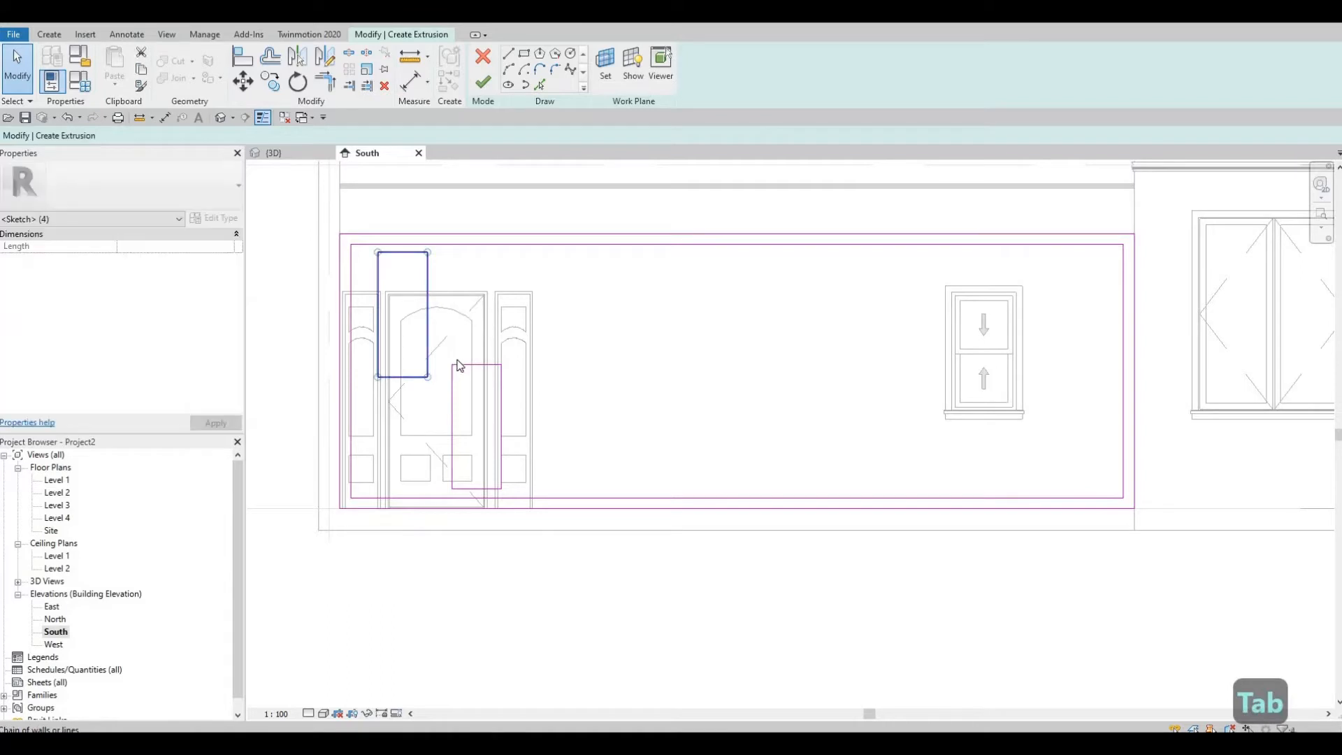
{"action": "key", "text": "Tab"}
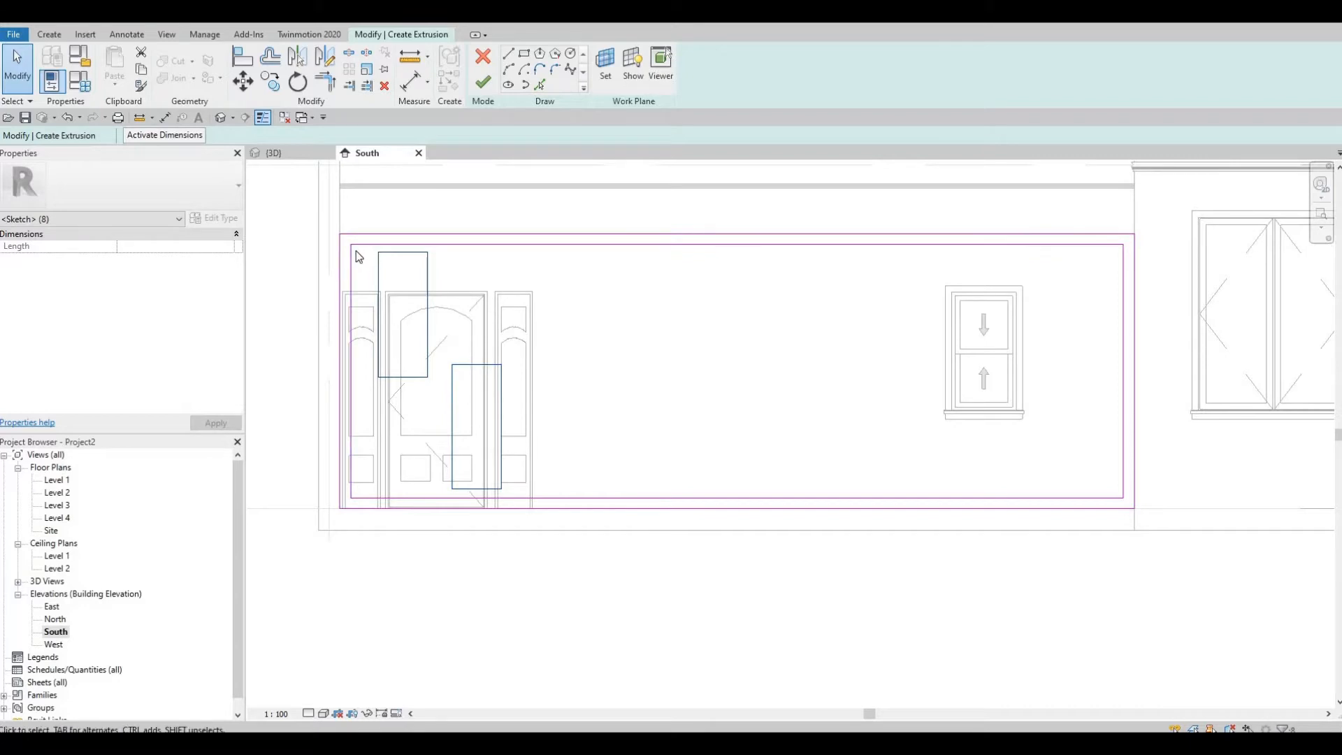
{"action": "left_click", "coordinate": [270, 81]}
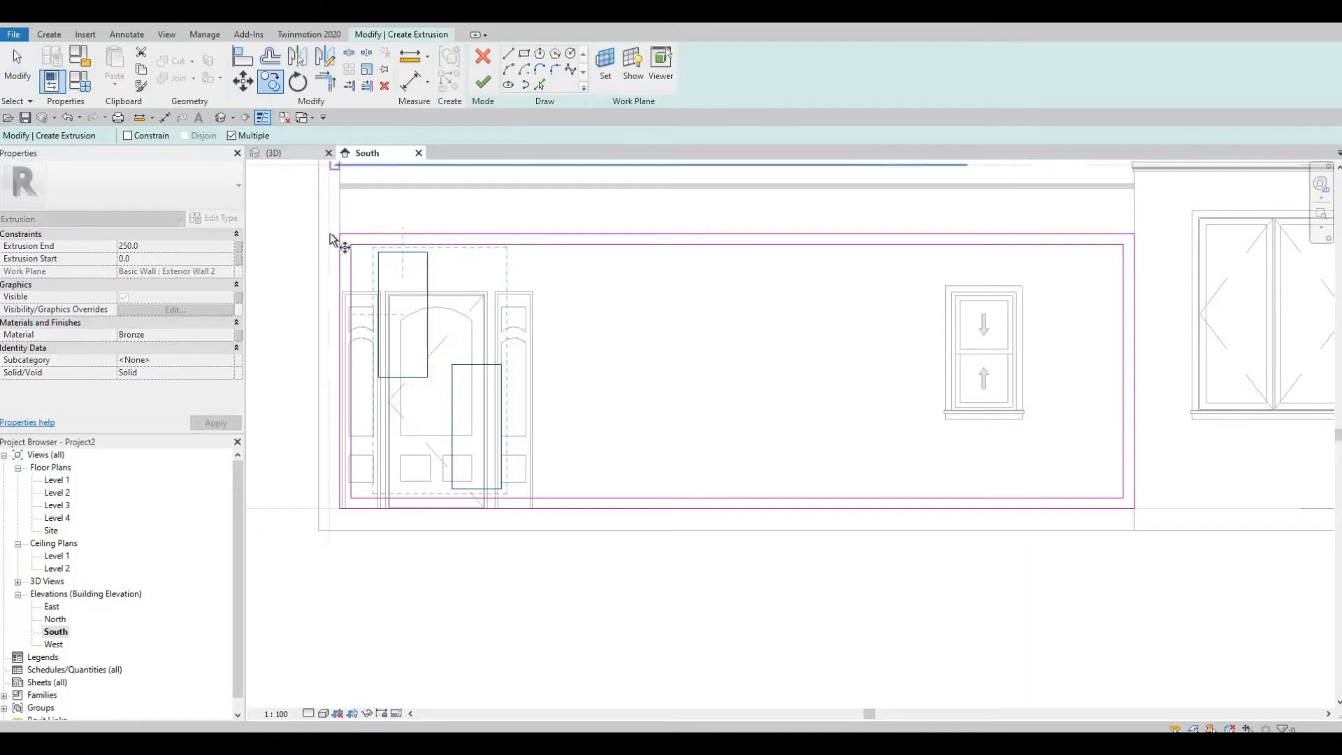
{"action": "left_click", "coordinate": [549, 288]}
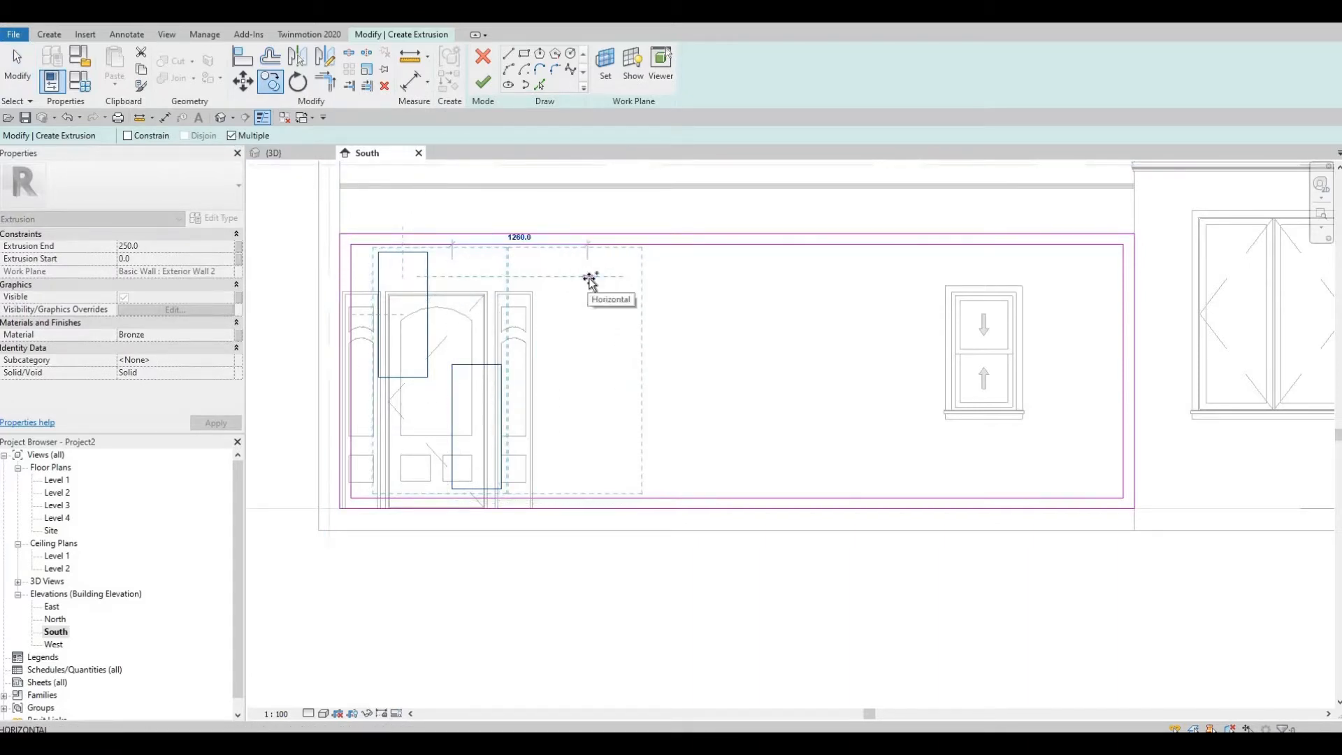
{"action": "left_click", "coordinate": [591, 278]}
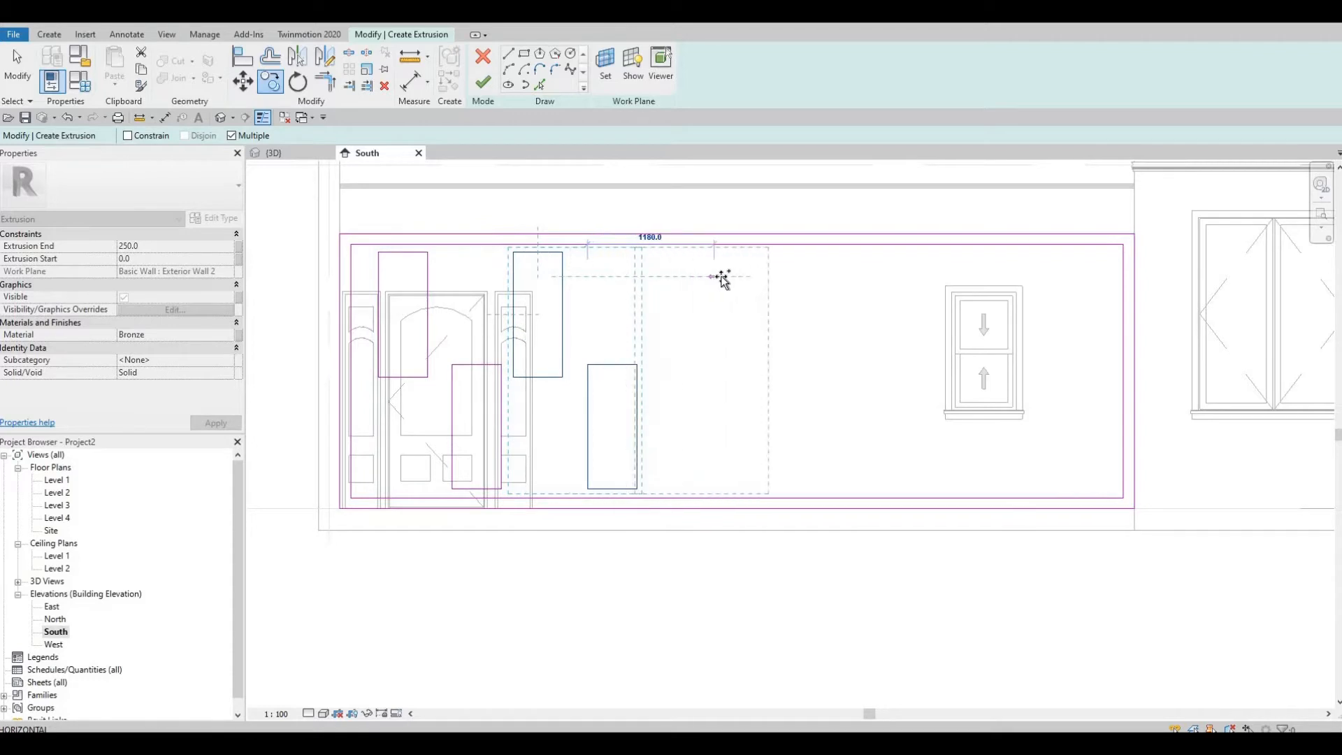
{"action": "left_click", "coordinate": [783, 278]}
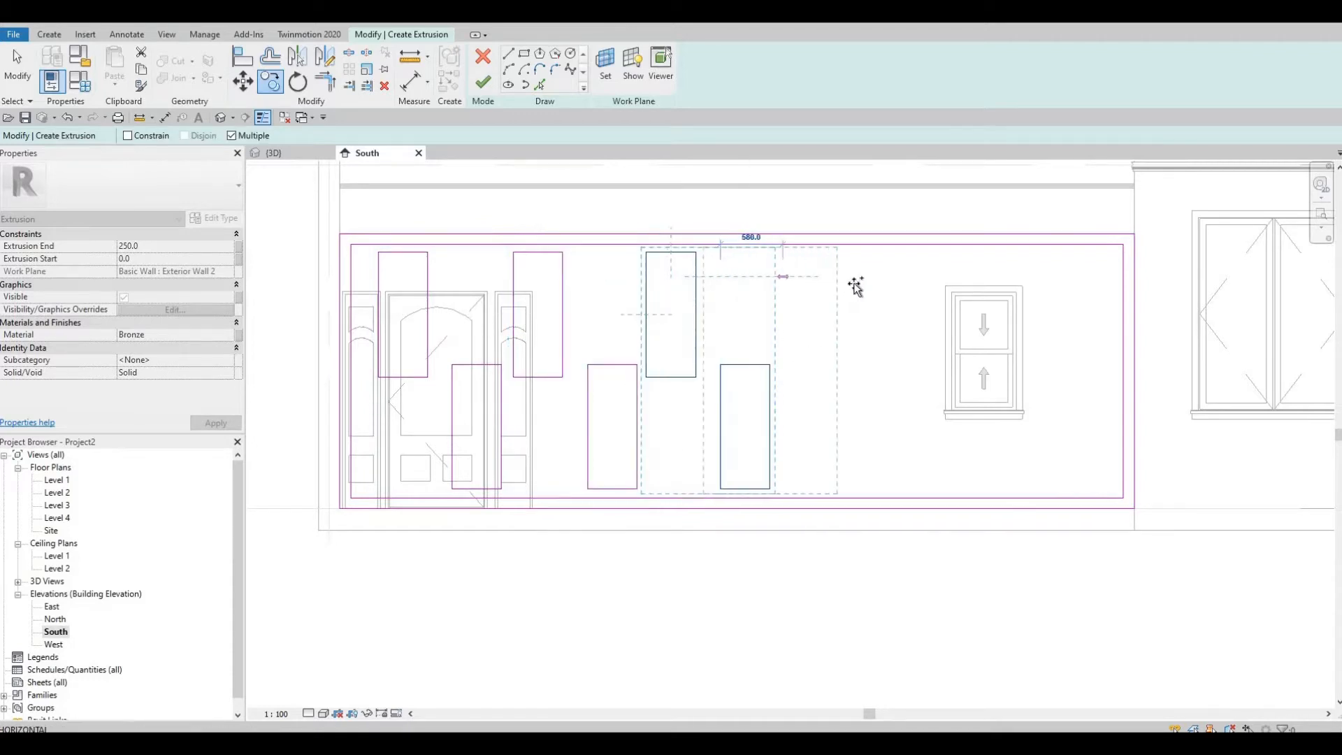
{"action": "left_click", "coordinate": [937, 281]}
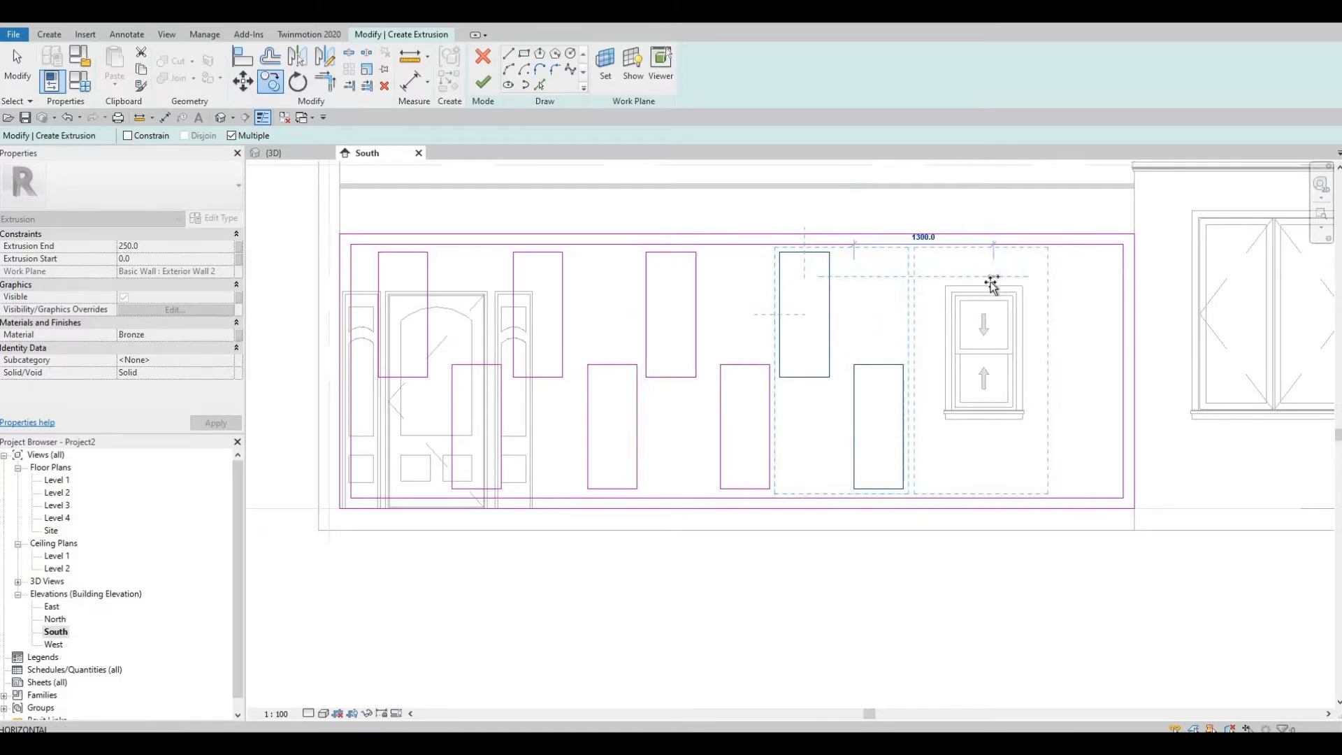
{"action": "left_click", "coordinate": [1024, 285]}
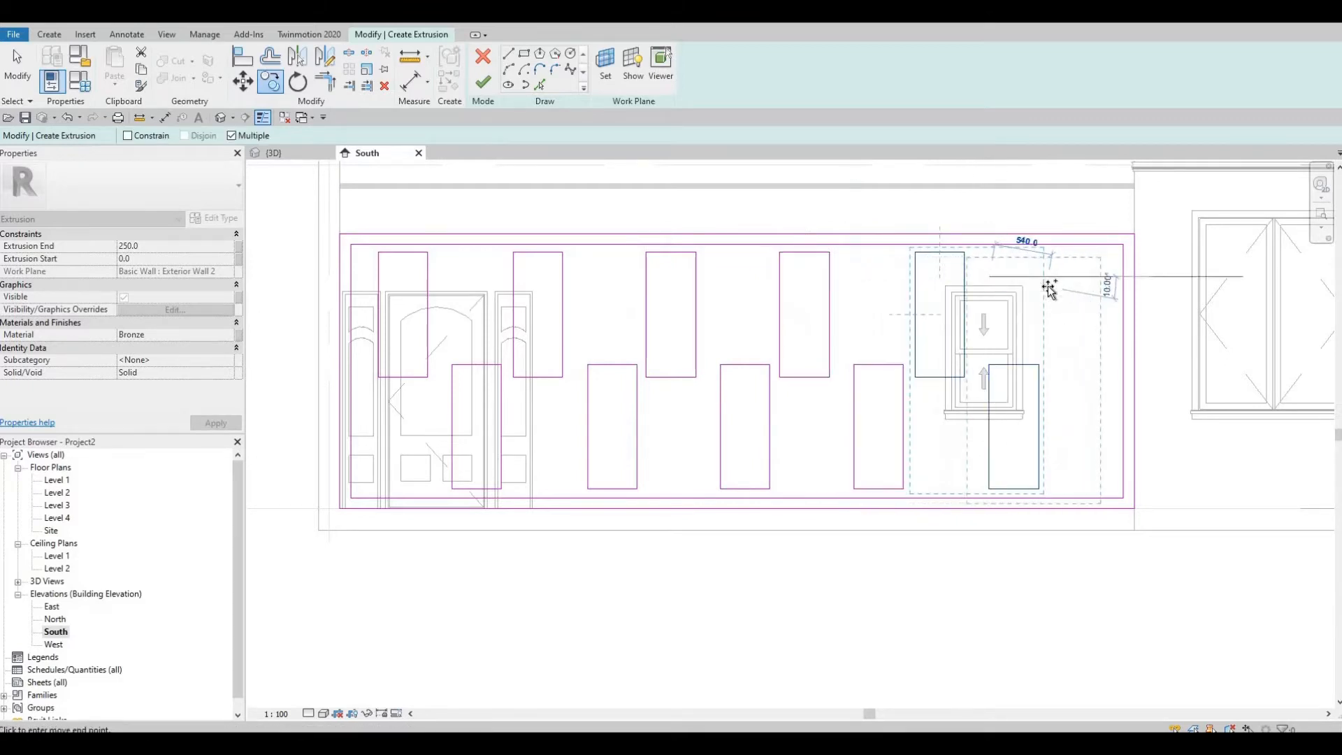
{"action": "key", "text": "Escape"}
{"action": "key", "text": "Escape"}
{"action": "key", "text": "Escape"}
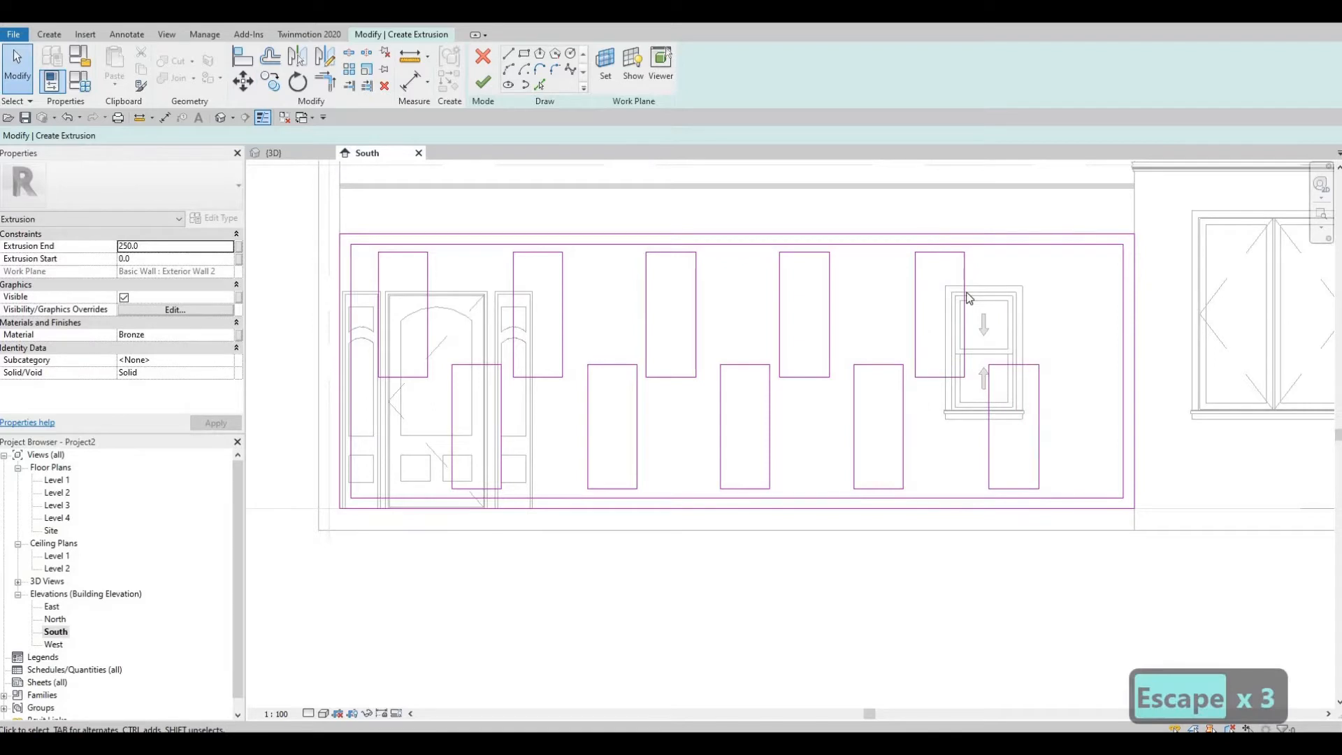
- Shift the last pair of rectangles at the window right until its lower rectangle sits just inside the inner frame's right line
{"action": "key", "text": "Tab"}
{"action": "left_click", "coordinate": [1027, 372]}
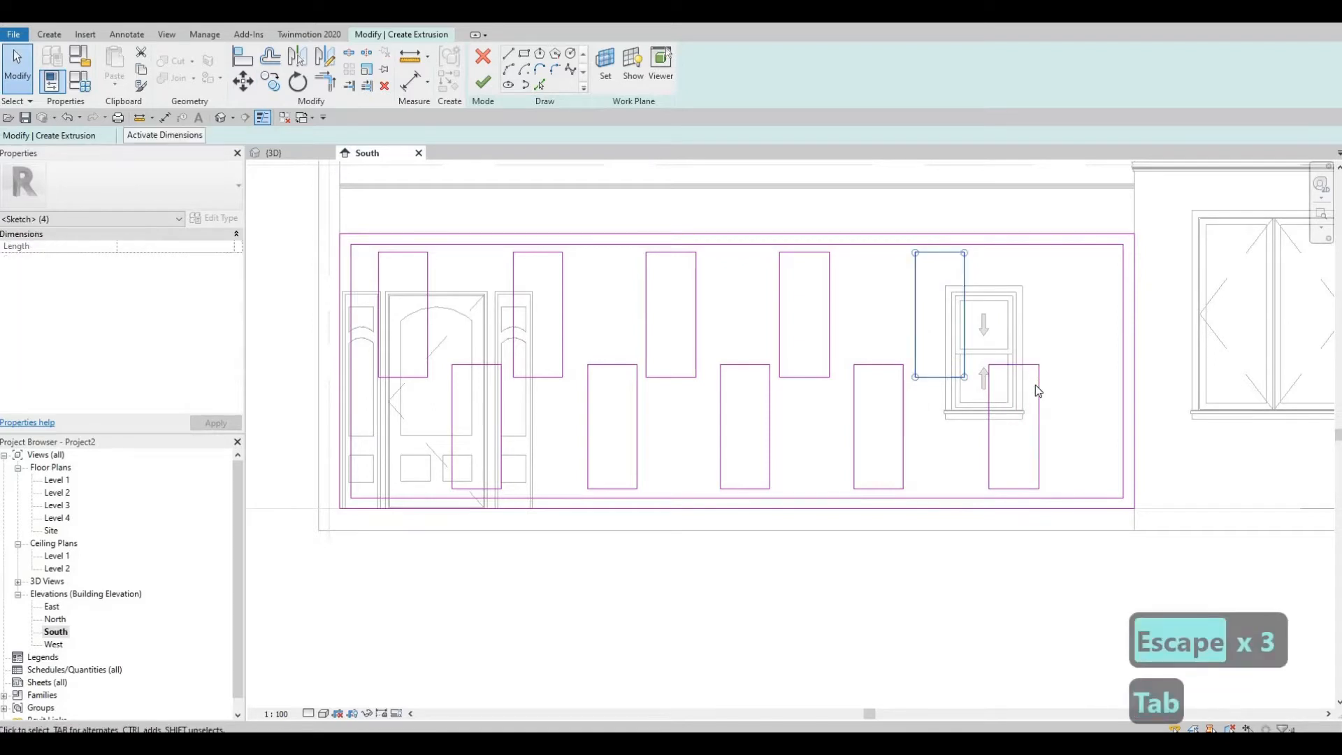
{"action": "key", "text": "Tab"}
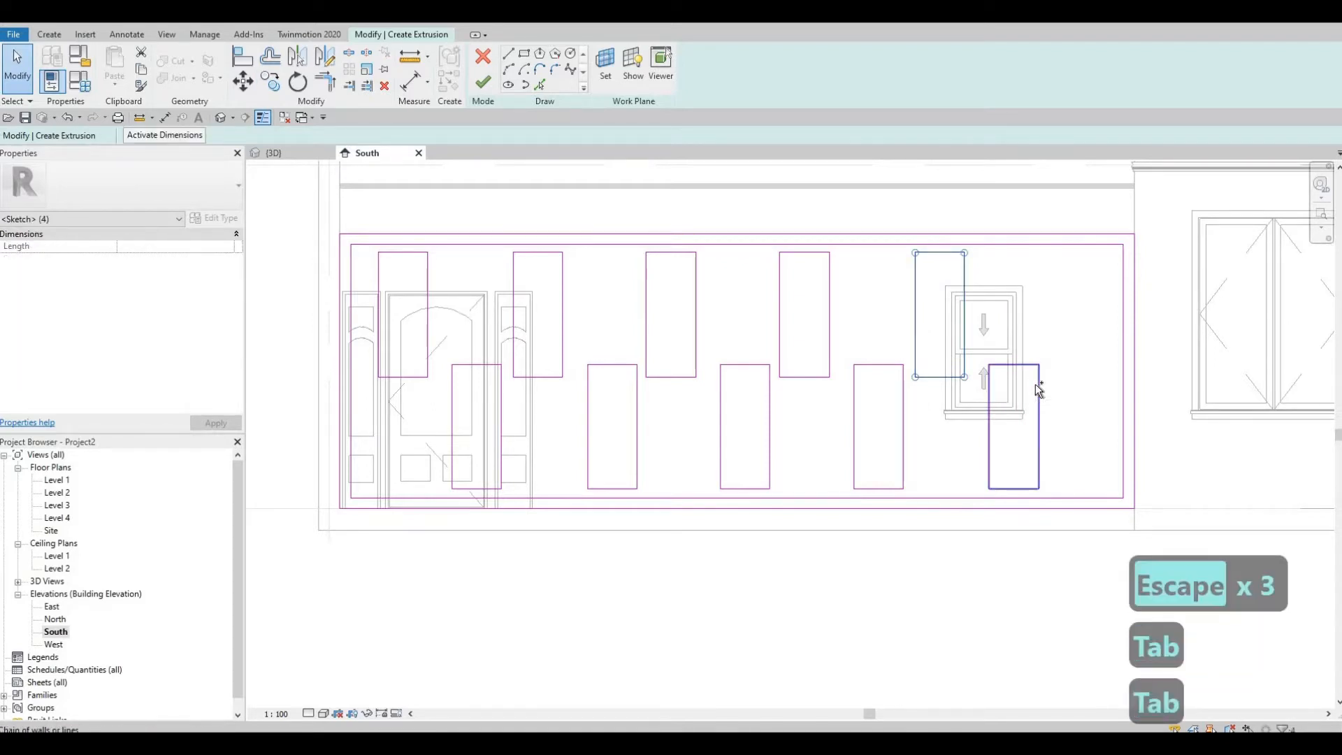
{"action": "left_click", "coordinate": [1036, 384], "text": "ctrl"}
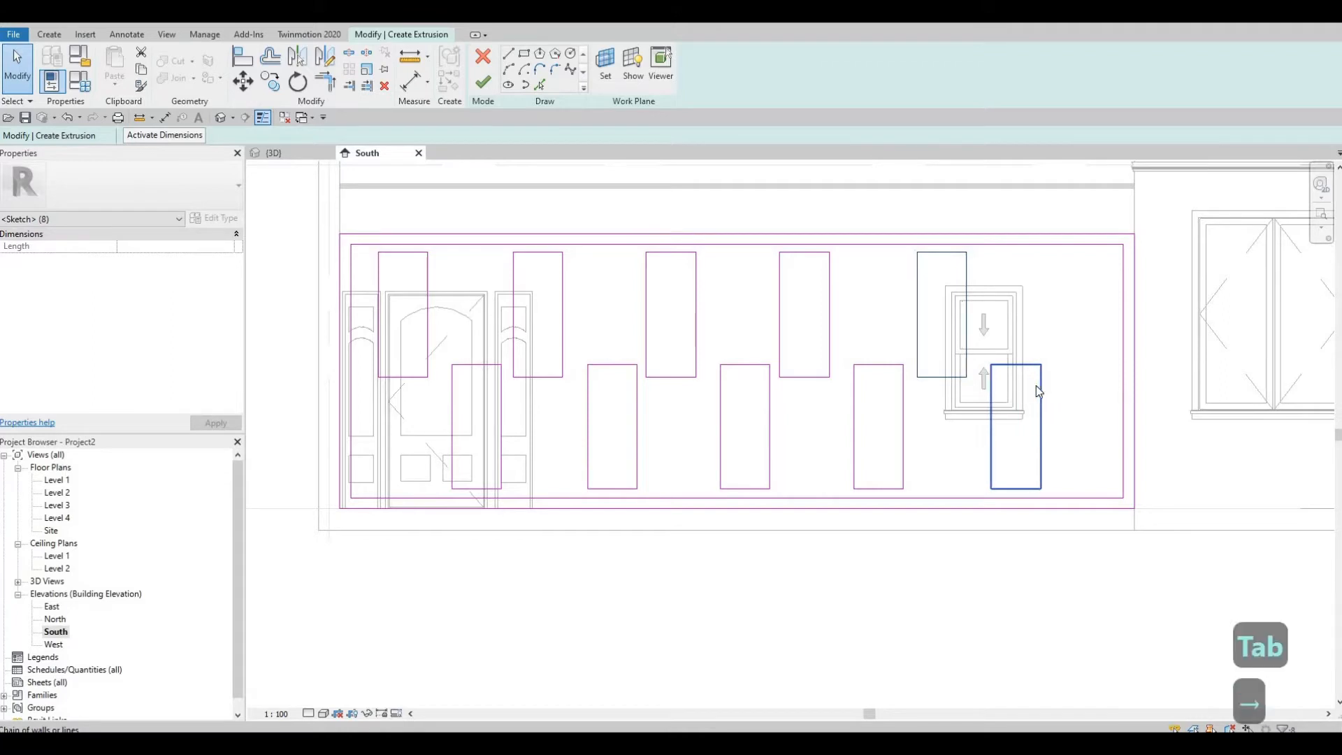
{"action": "key", "text": "Right"}
{"action": "key", "text": "Right"}
{"action": "key", "text": "Right"}
{"action": "key", "text": "Right"}
{"action": "key", "text": "Right"}
{"action": "key", "text": "Right"}
{"action": "key", "text": "Right"}
{"action": "key", "text": "Right"}
{"action": "key", "text": "Right"}
{"action": "key", "text": "Right"}
{"action": "key", "text": "Right"}
{"action": "key", "text": "Right"}
{"action": "key", "text": "Right"}
{"action": "key", "text": "Right"}
{"action": "key", "text": "Right"}
{"action": "key", "text": "Right"}
{"action": "key", "text": "Right"}
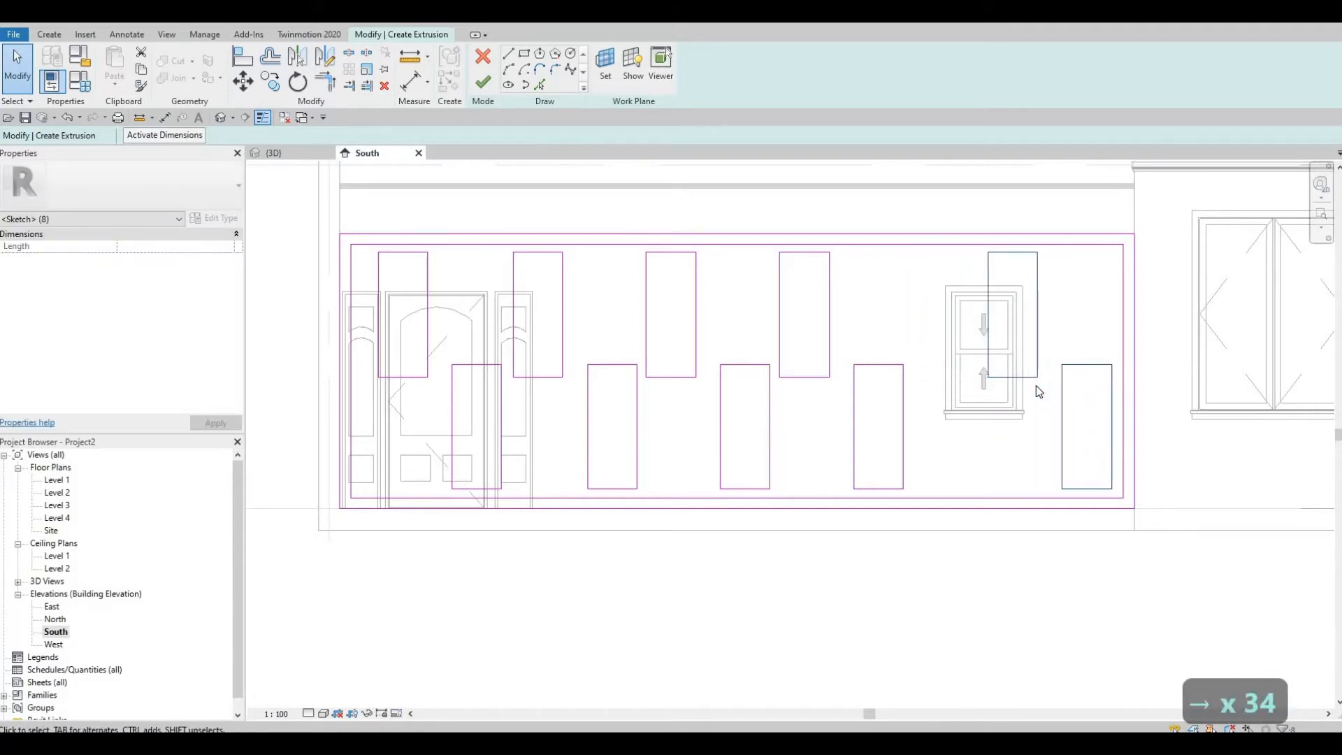
{"action": "key", "text": "Escape"}
{"action": "key", "text": "Escape"}
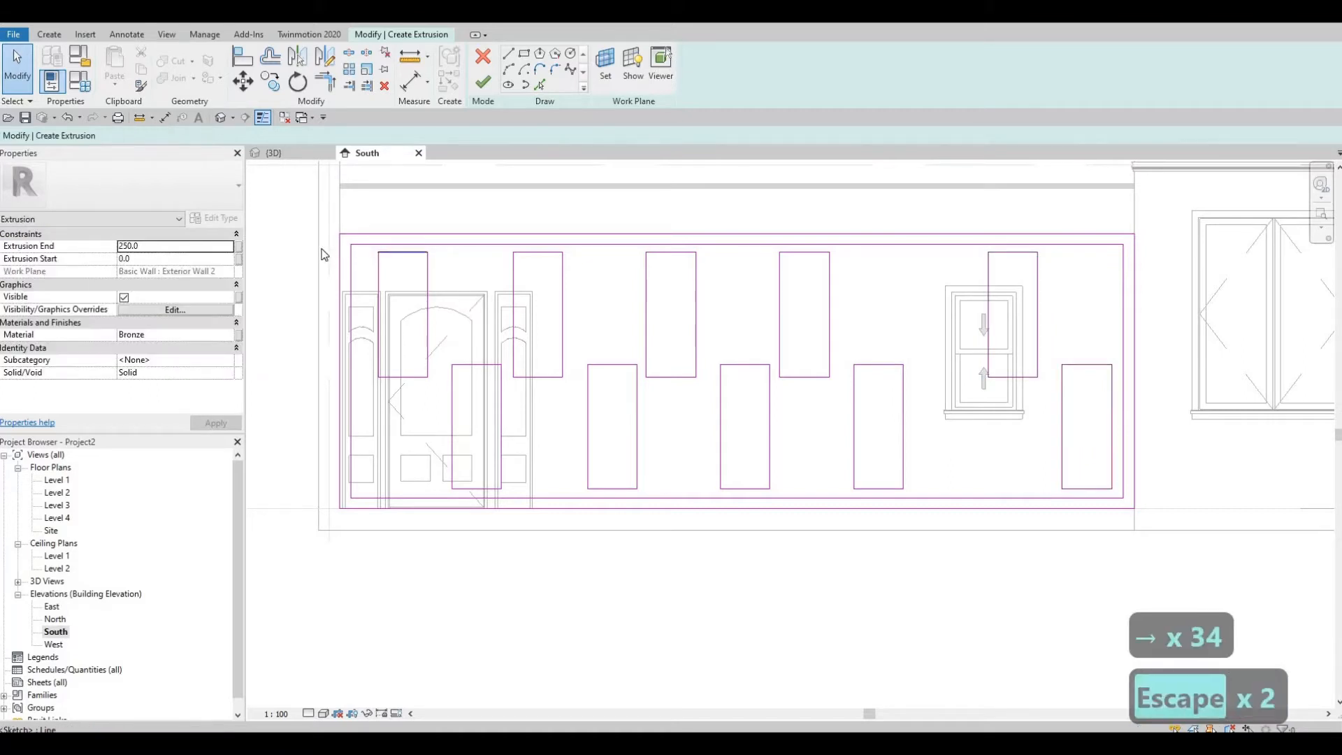
- Shift the other four pairs of rectangles slightly left, toward the inner frame's left line
{"action": "left_click_drag", "start_coordinate": [312, 245], "coordinate": [926, 499]}
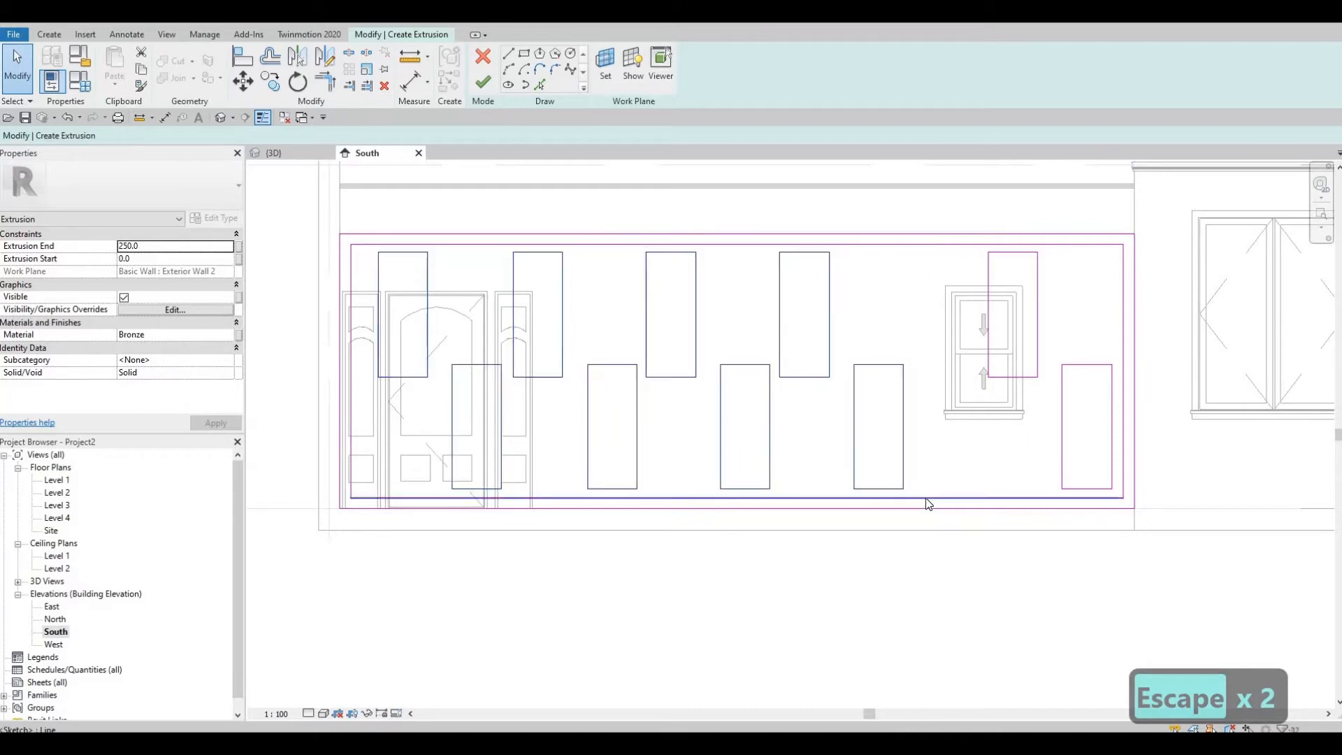
{"action": "key", "text": "Left"}
{"action": "key", "text": "Left"}
{"action": "key", "text": "Left"}
{"action": "key", "text": "Left"}
{"action": "key", "text": "Left"}
{"action": "key", "text": "Left"}
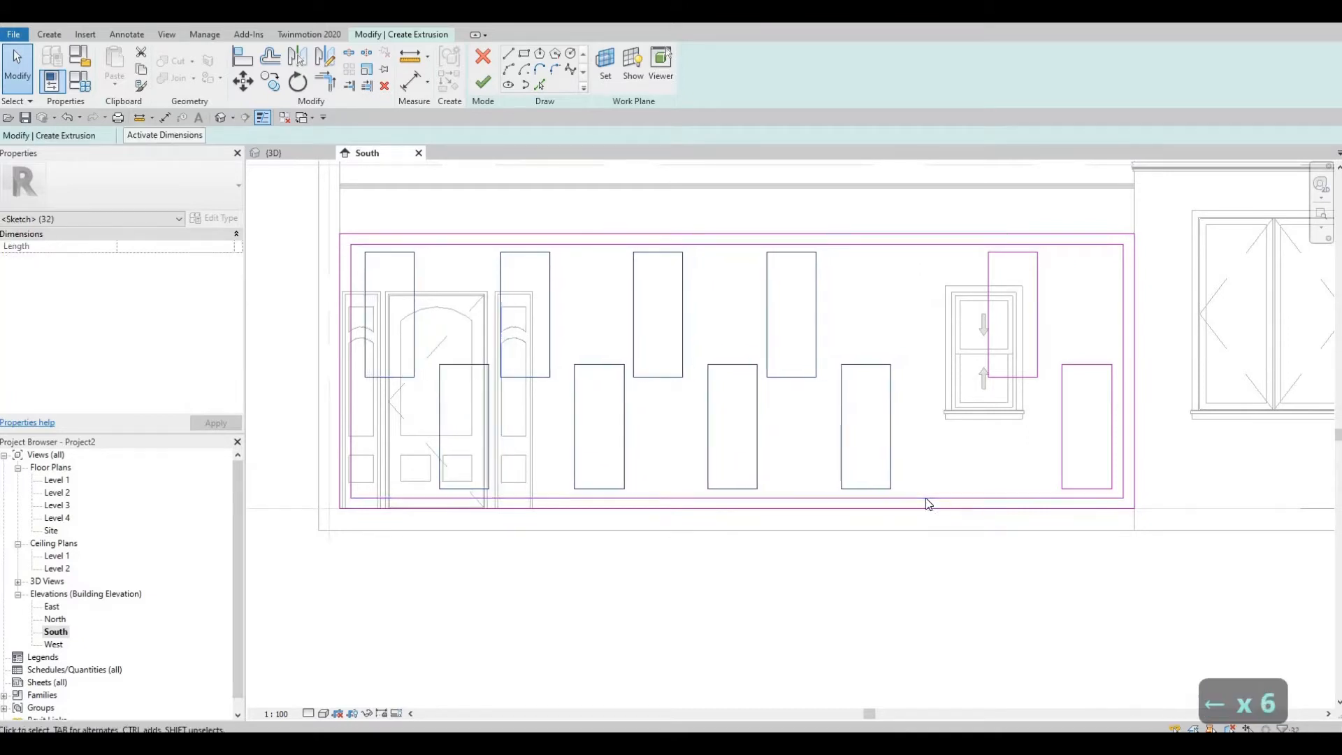
{"action": "key", "text": "Escape"}
{"action": "key", "text": "Escape"}
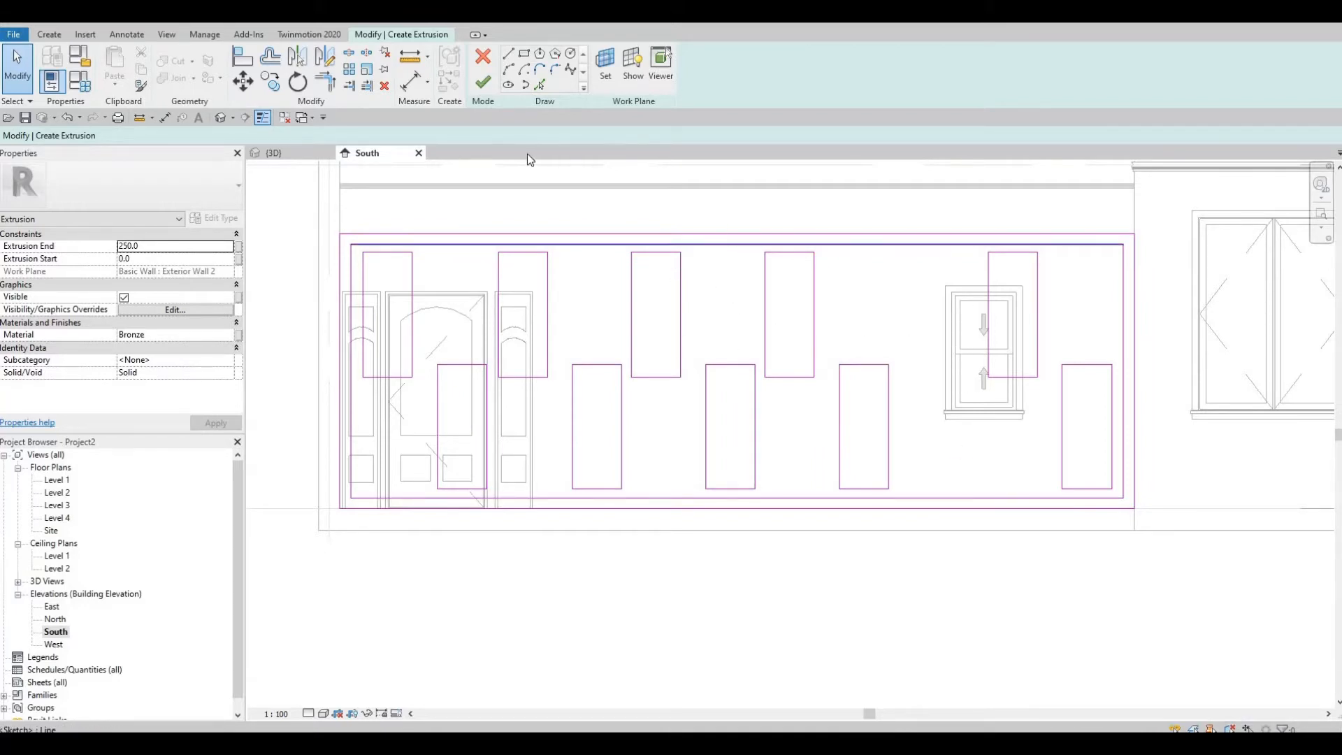
- Draw a vertical centre line from the inner frame's upper line to the midpoint of its lower line
{"action": "key", "text": "l"}
{"action": "key", "text": "i"}
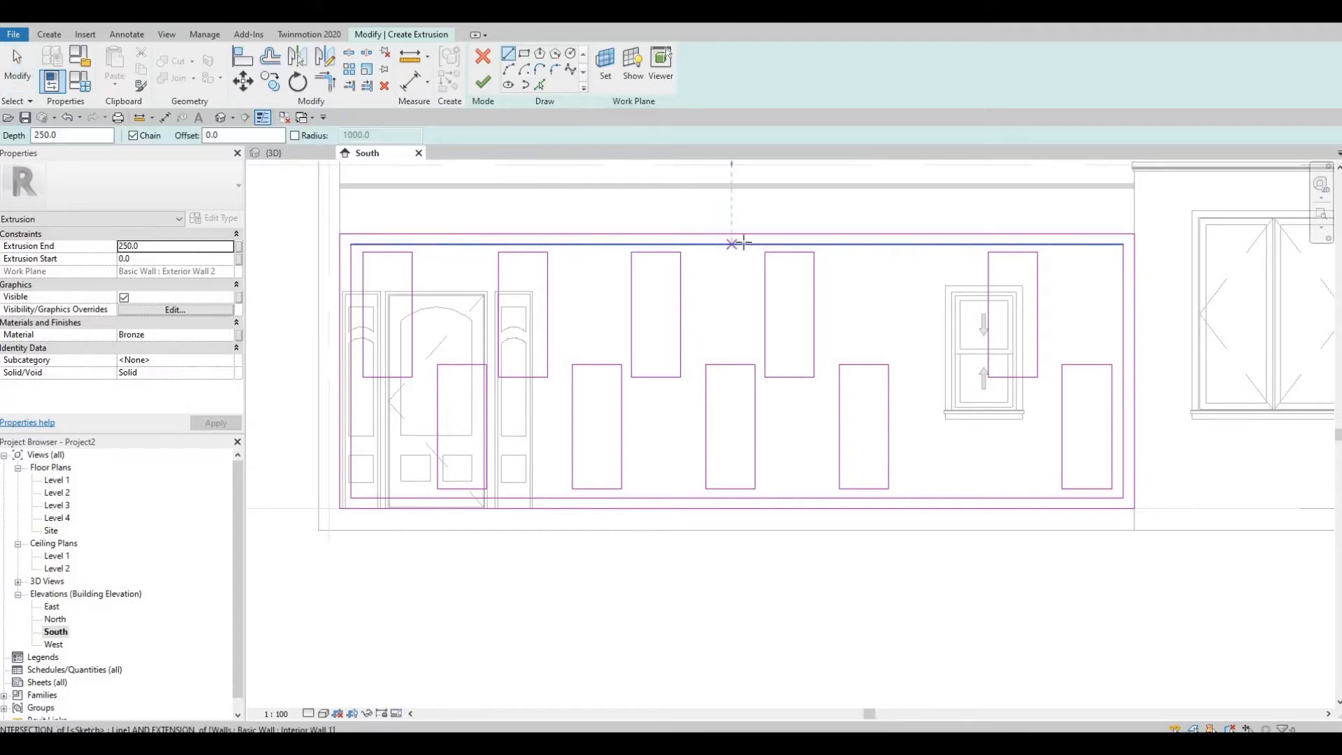
{"action": "left_click", "coordinate": [743, 243]}
{"action": "key", "text": "Escape"}
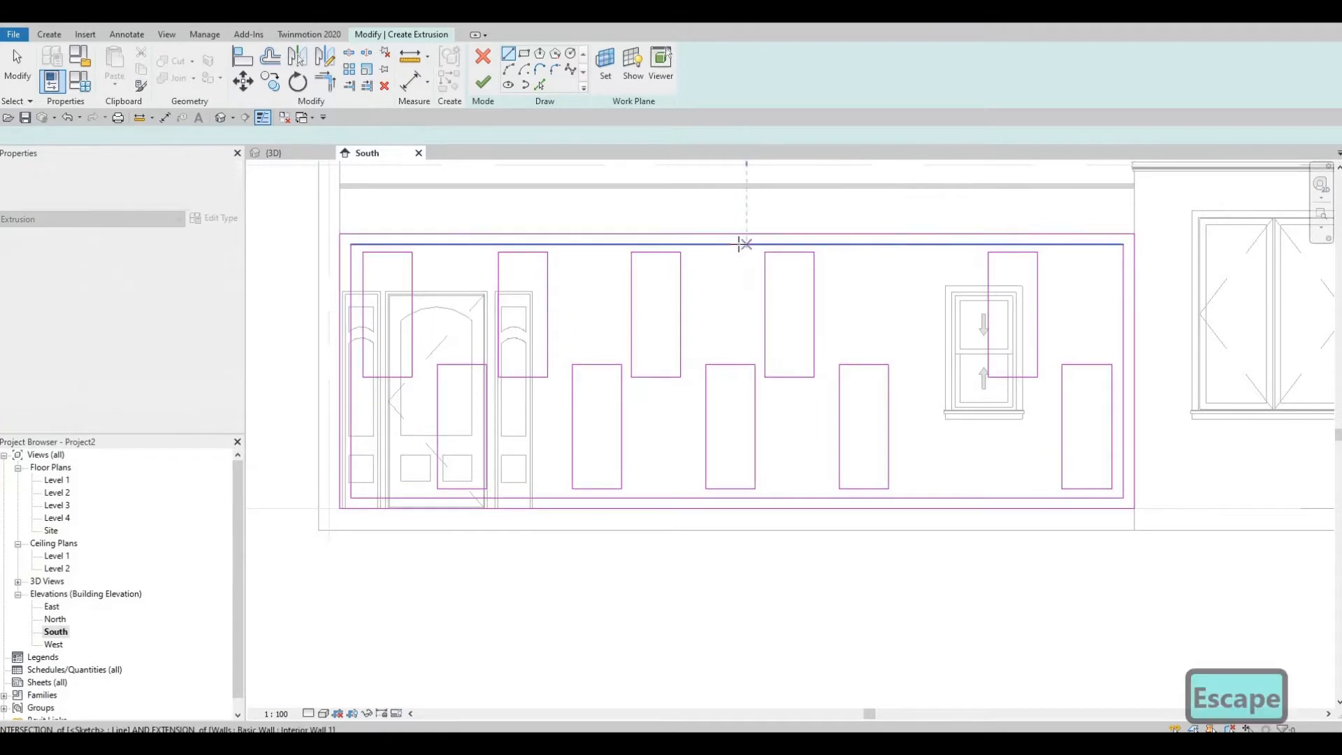
{"action": "left_click", "coordinate": [739, 244]}
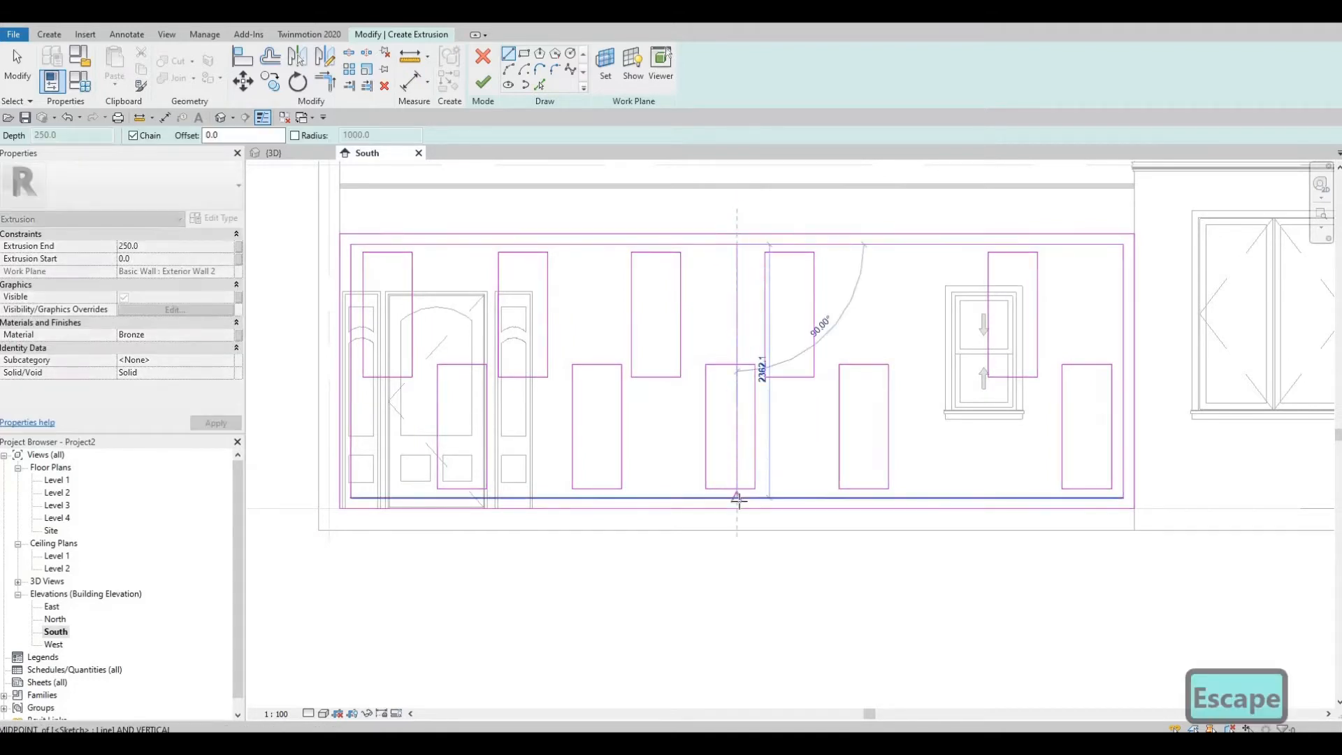
{"action": "left_click", "coordinate": [738, 497]}
{"action": "key", "text": "Escape"}
{"action": "key", "text": "Escape"}
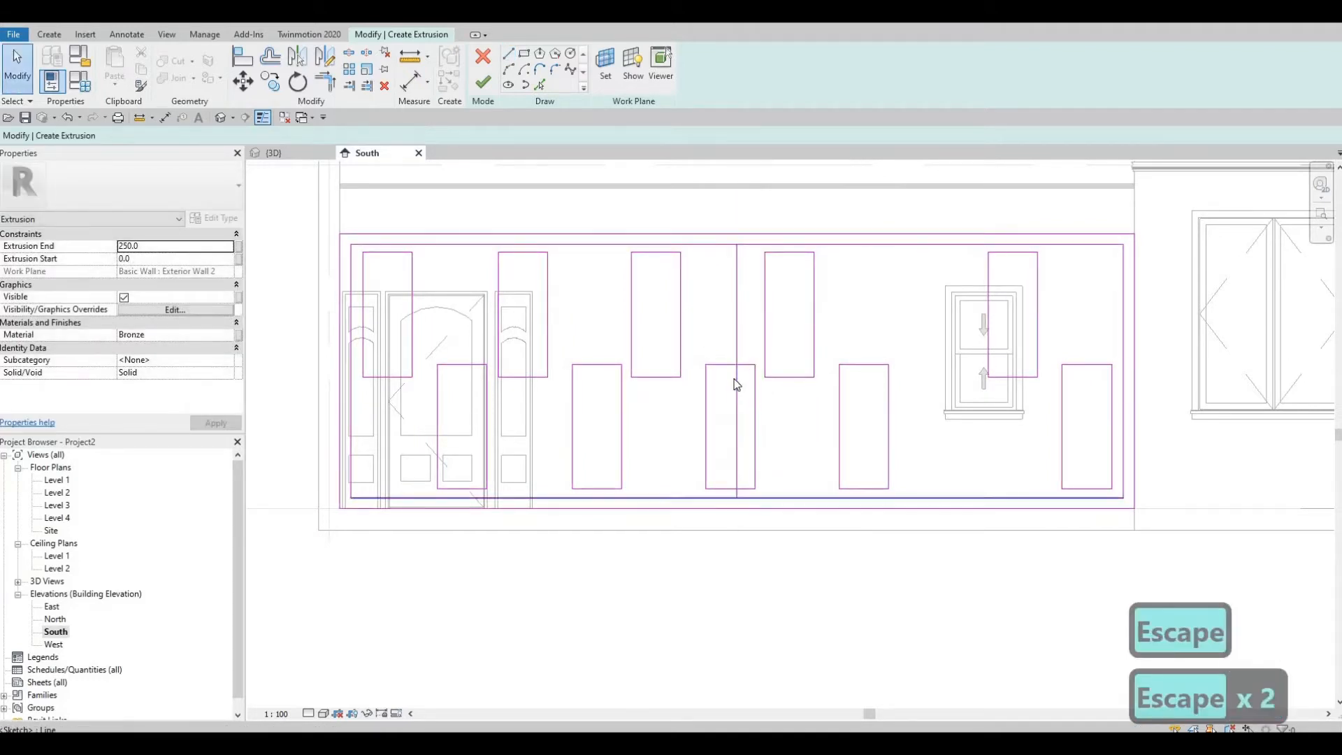
- Delete the lower-row rectangle crossed by the vertical centre line
{"action": "key", "text": "Tab"}
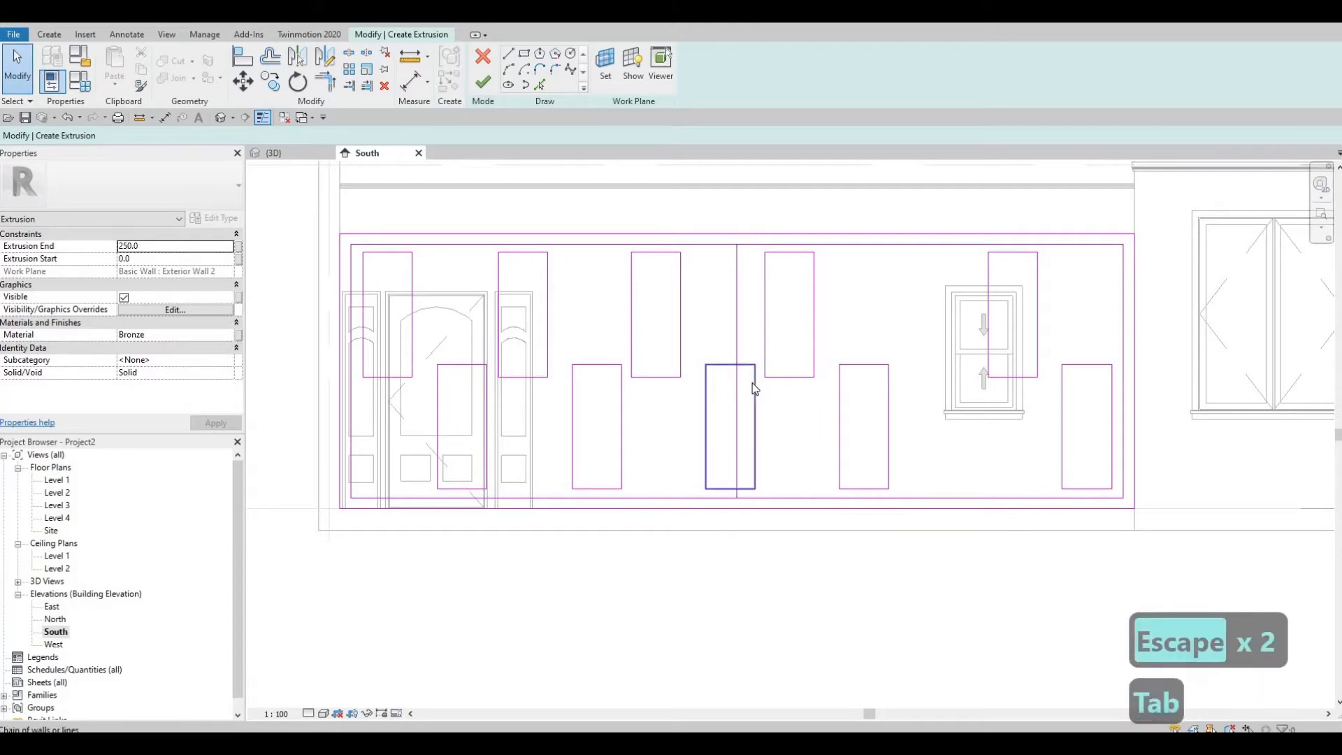
{"action": "left_click", "coordinate": [755, 389]}
{"action": "key", "text": "Delete"}
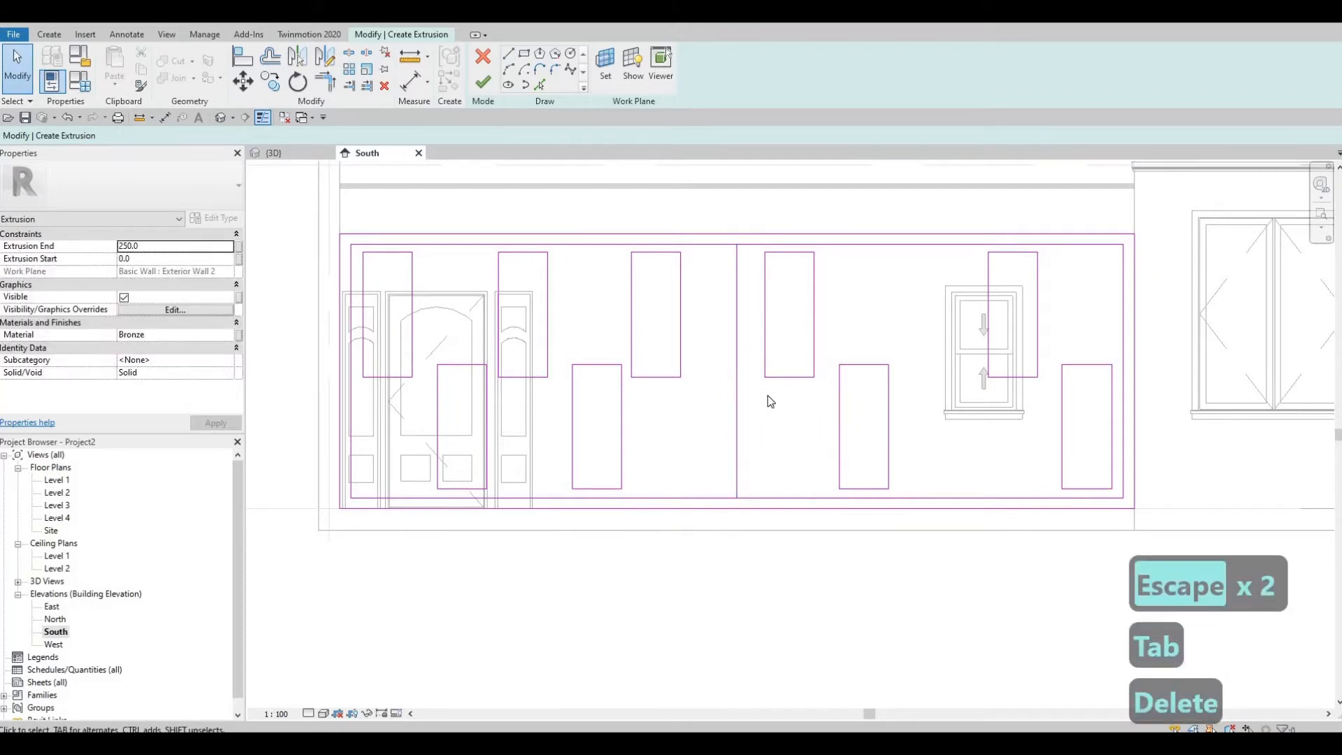
- Draw two vertical divider lines offset 50 to either side of the centre line, between the inner frame's upper and lower lines
{"action": "left_click", "coordinate": [509, 54]}
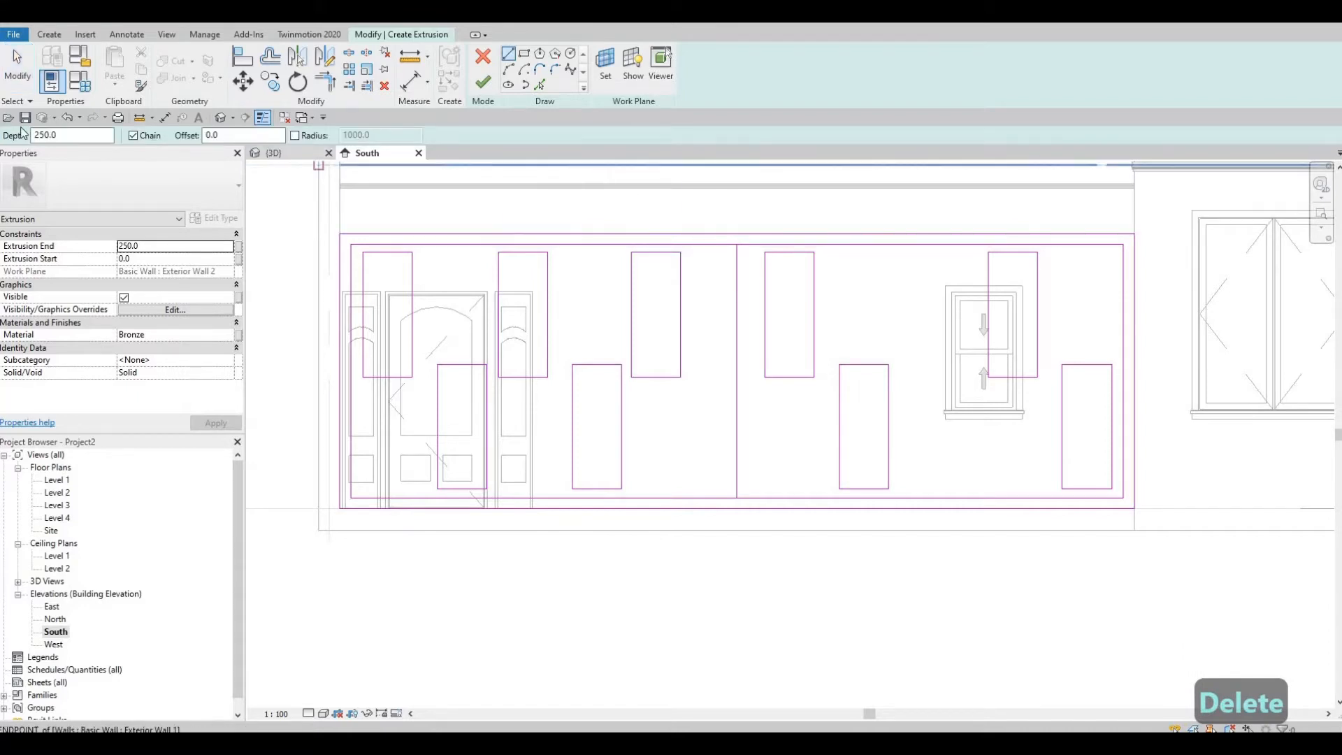
{"action": "left_click_drag", "start_coordinate": [230, 135], "coordinate": [21, 129]}
{"action": "type", "text": "50"}
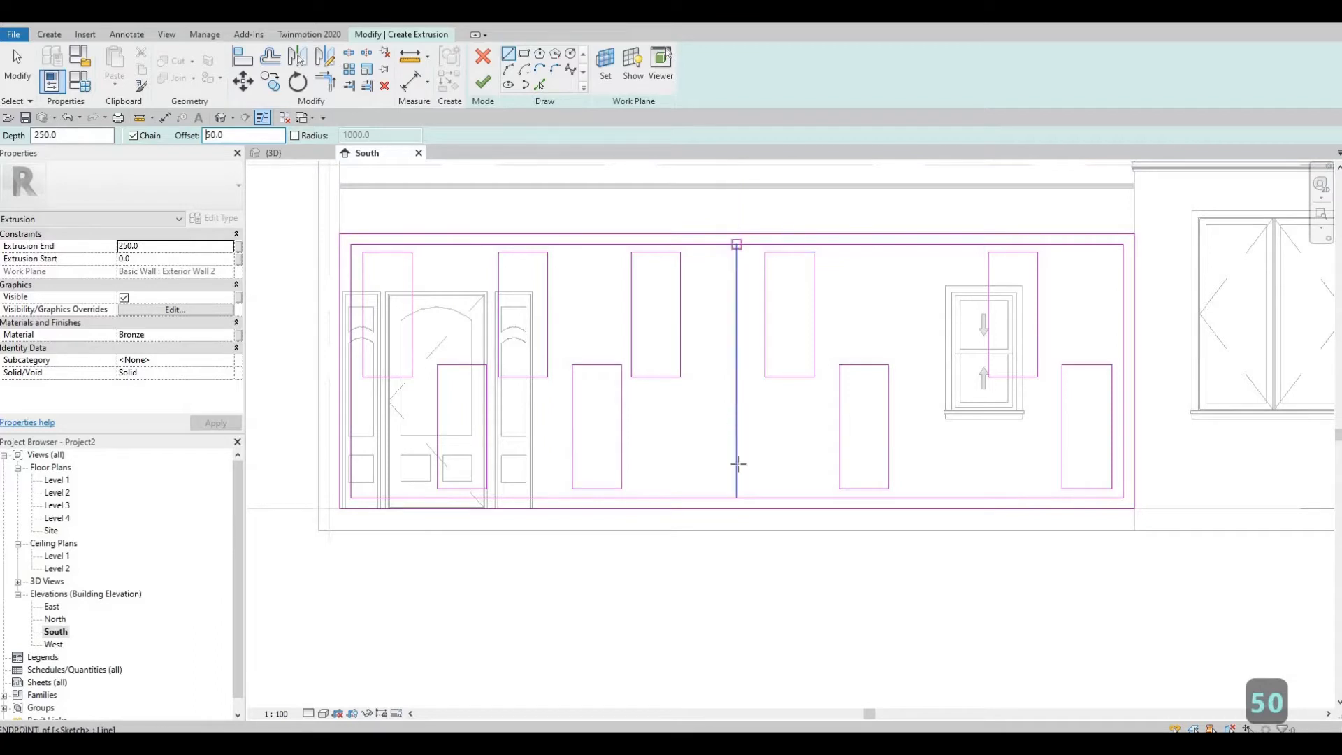
{"action": "left_click", "coordinate": [737, 498]}
{"action": "left_click", "coordinate": [737, 244]}
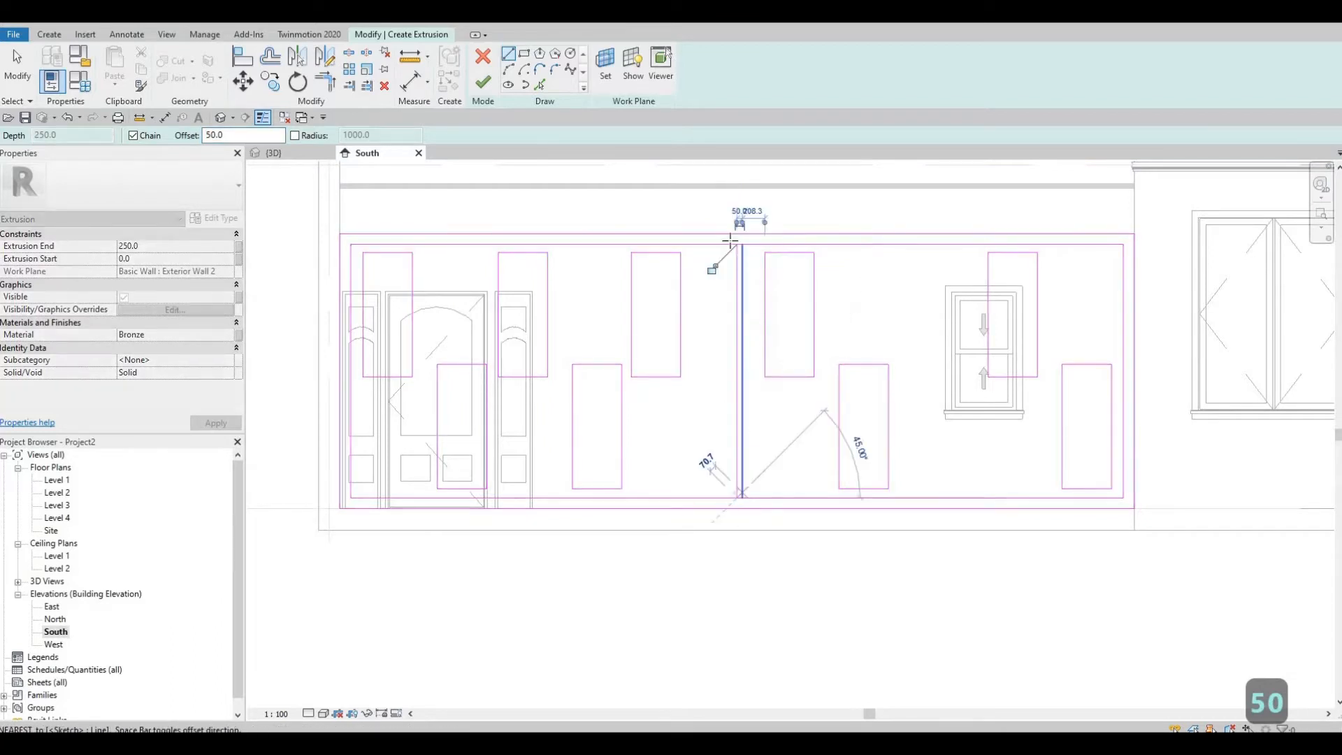
{"action": "key", "text": "Escape"}
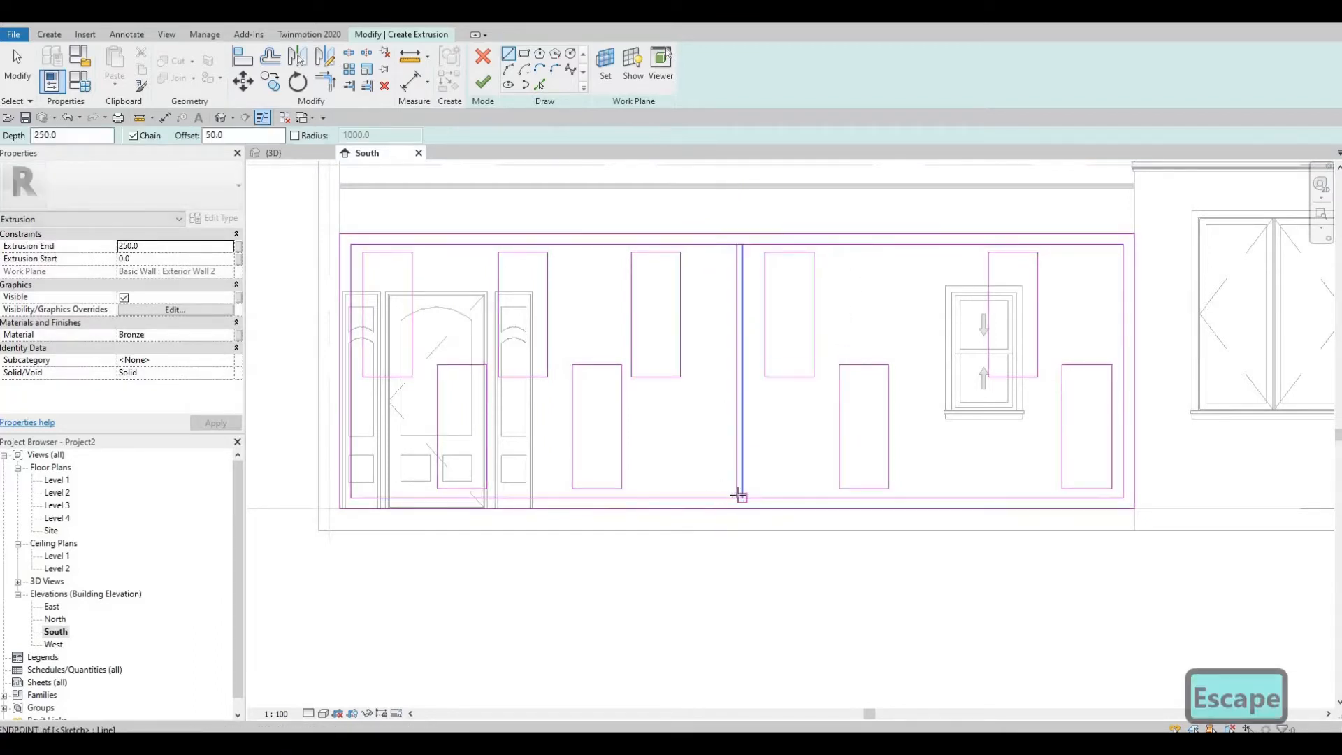
{"action": "left_click", "coordinate": [736, 498]}
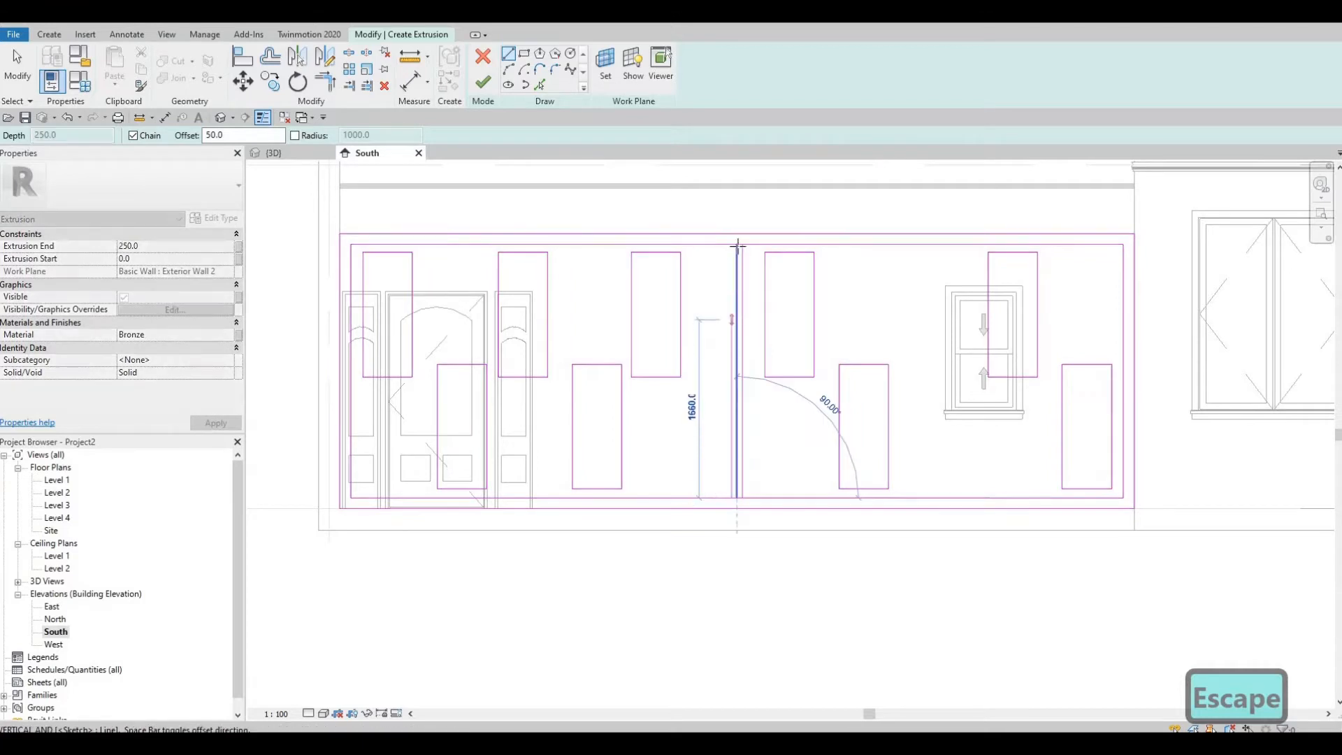
{"action": "left_click", "coordinate": [737, 244]}
{"action": "key", "text": "Escape"}
{"action": "key", "text": "Escape"}
{"action": "key", "text": "Escape"}
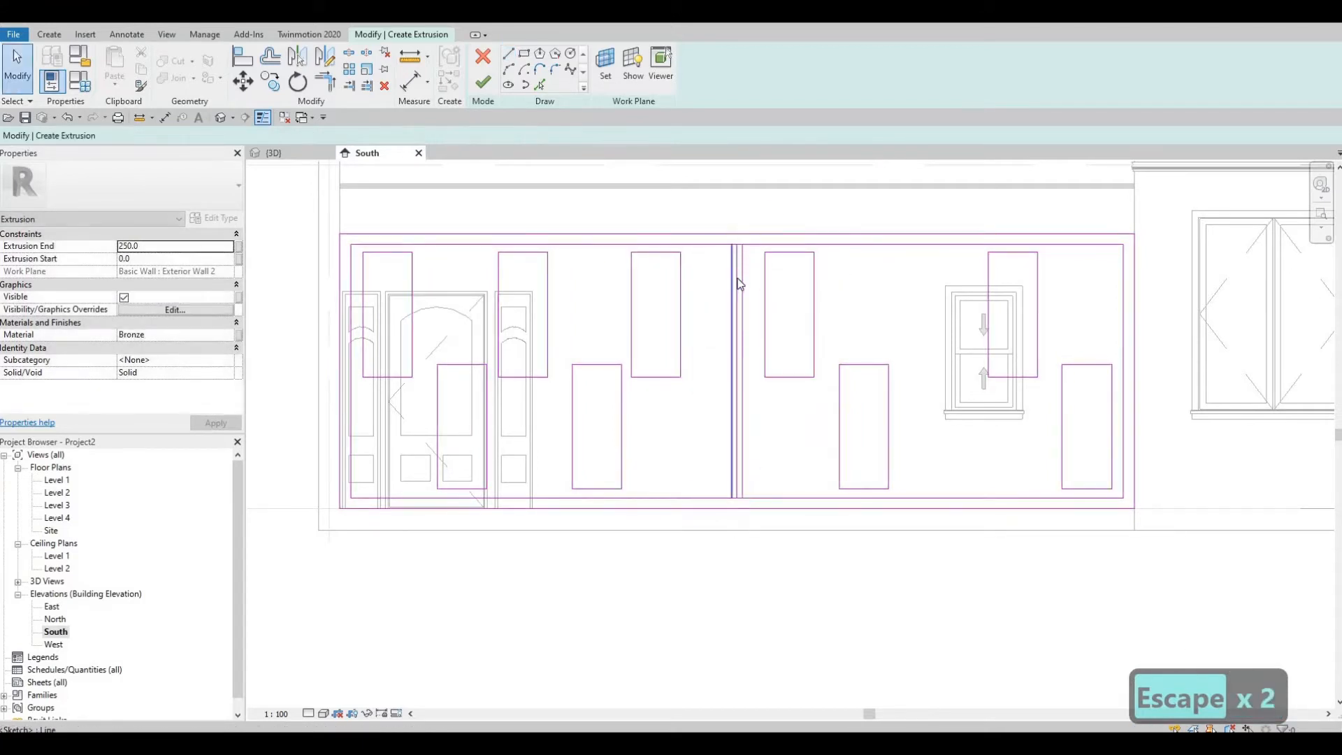
- Delete the vertical centre line and split the inner frame's upper and lower lines at the divider
{"action": "left_click", "coordinate": [739, 284]}
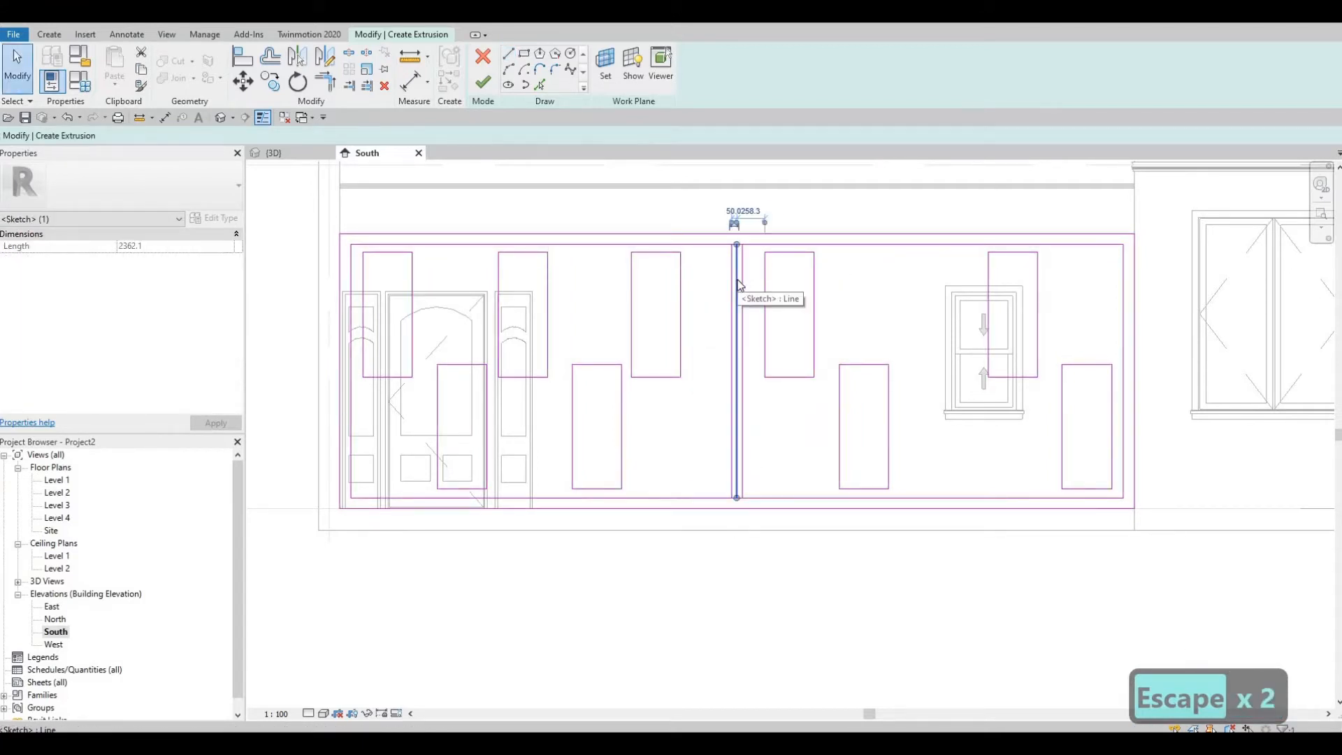
{"action": "key", "text": "Delete"}
{"action": "key", "text": "s"}
{"action": "key", "text": "l"}
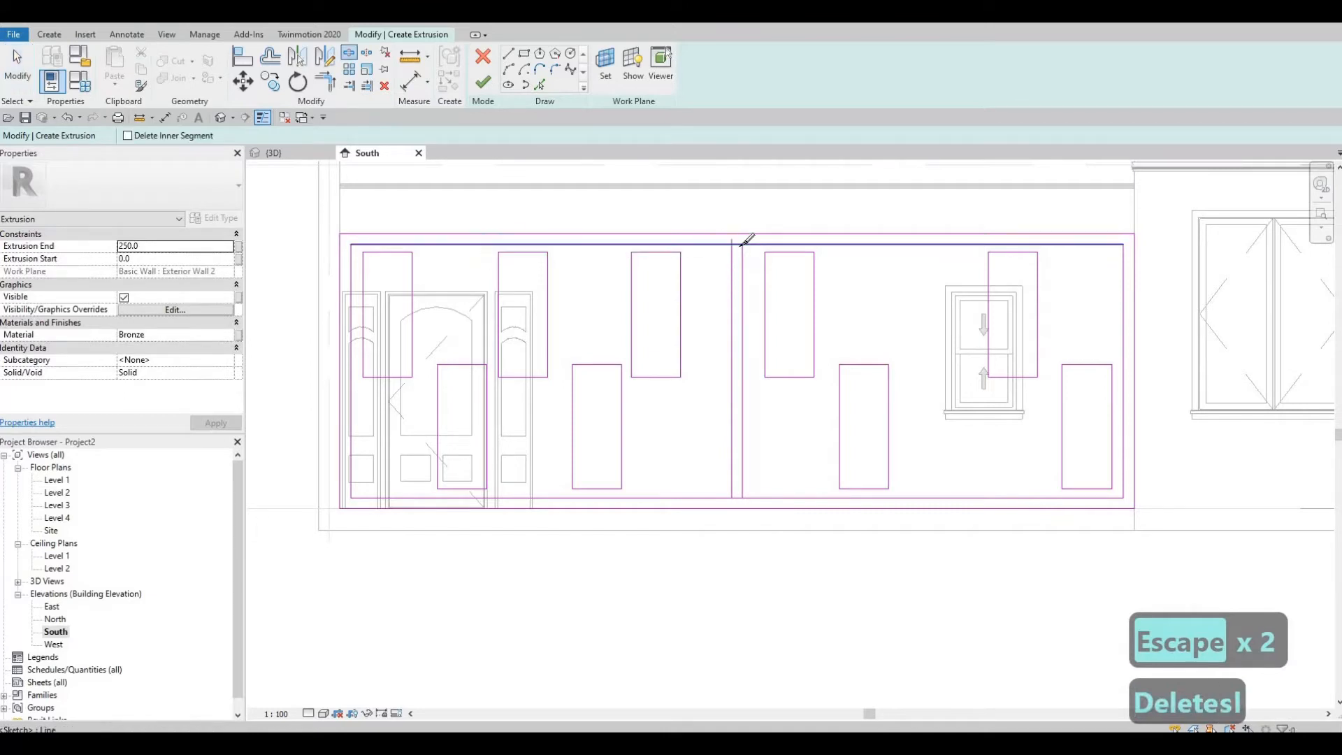
{"action": "scroll", "coordinate": [746, 240], "scroll_direction": "up", "scroll_amount": 2}
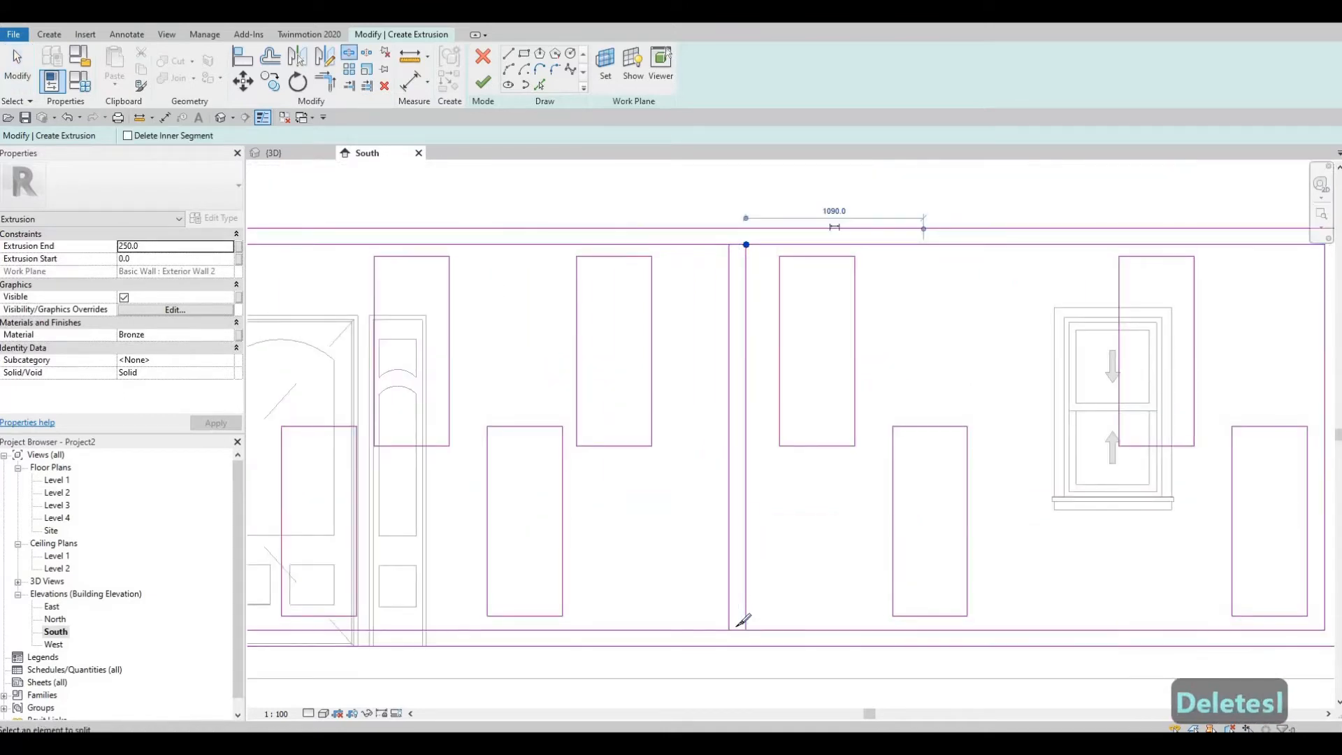
{"action": "key", "text": "Escape"}
{"action": "key", "text": "Escape"}
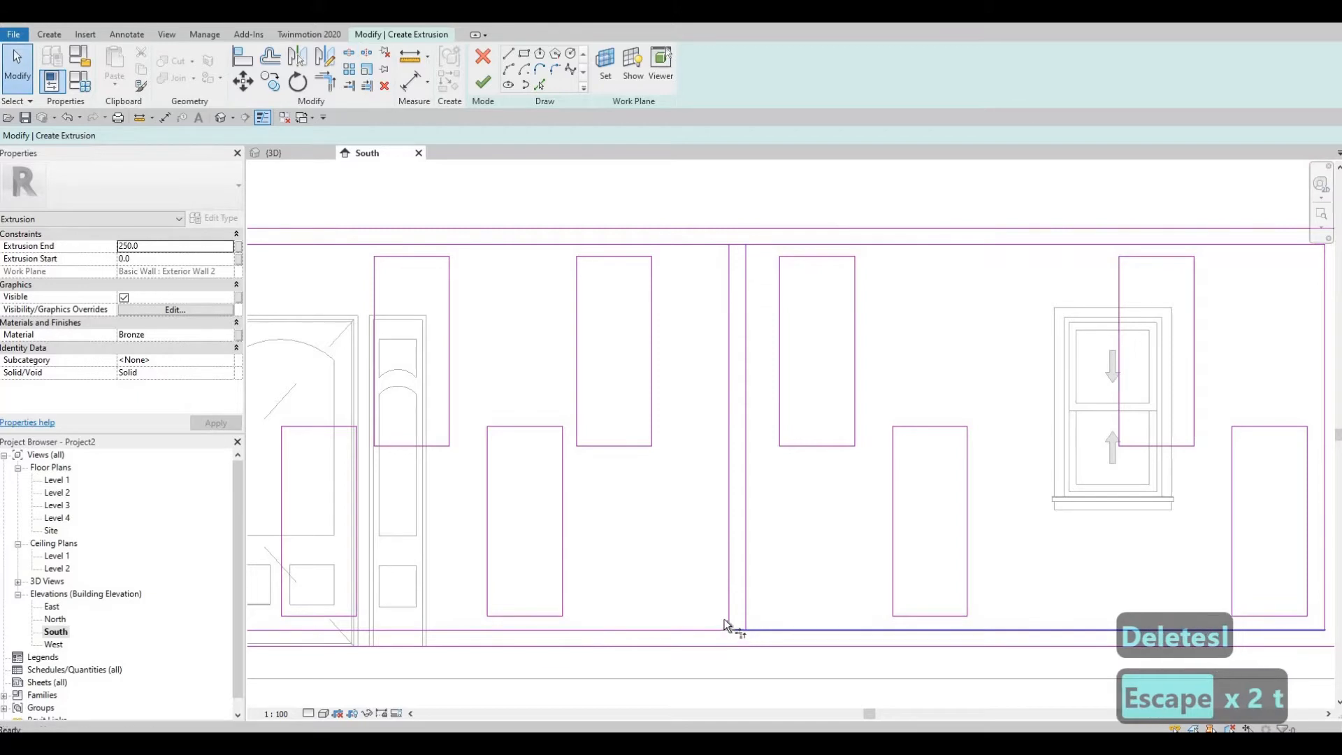
- Trim the two divider lines with the inner frame's upper and lower lines to form two closed rectangular loops
{"action": "key", "text": "r"}
{"action": "left_click", "coordinate": [728, 617]}
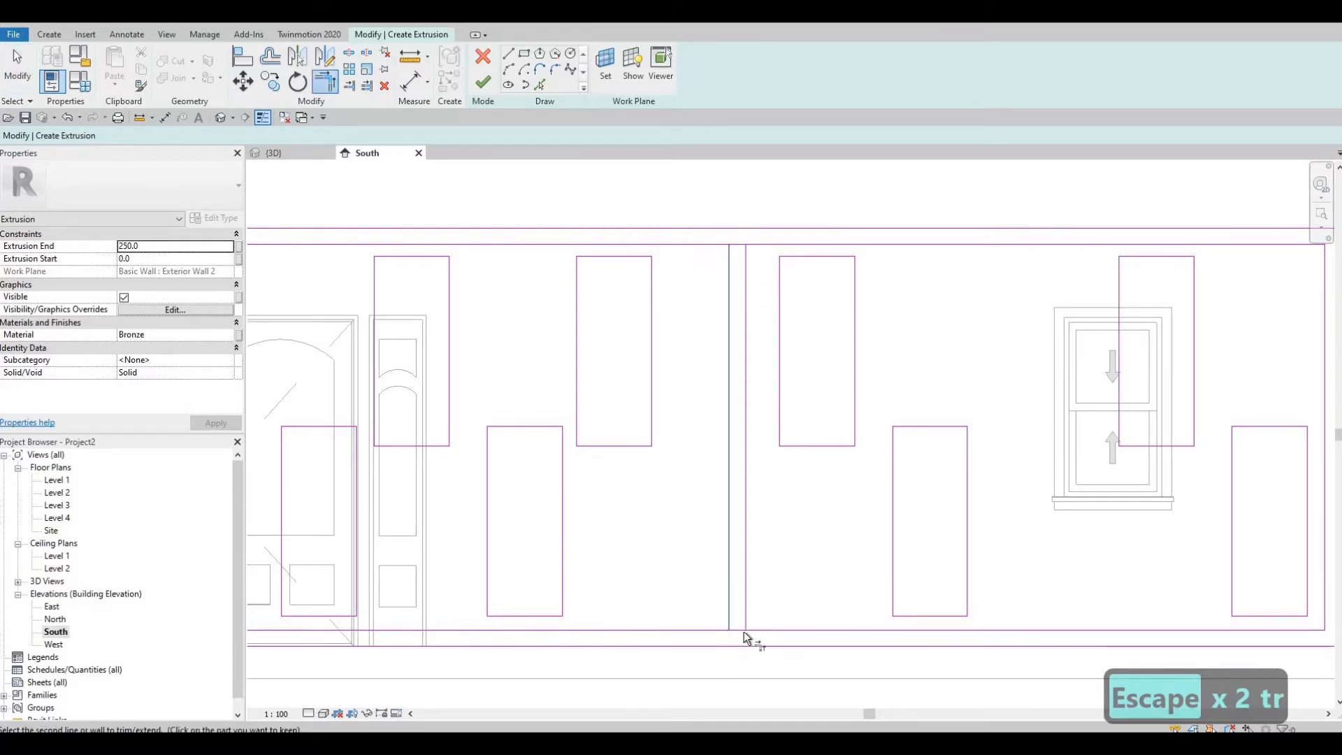
{"action": "left_click", "coordinate": [744, 631]}
{"action": "left_click", "coordinate": [748, 619]}
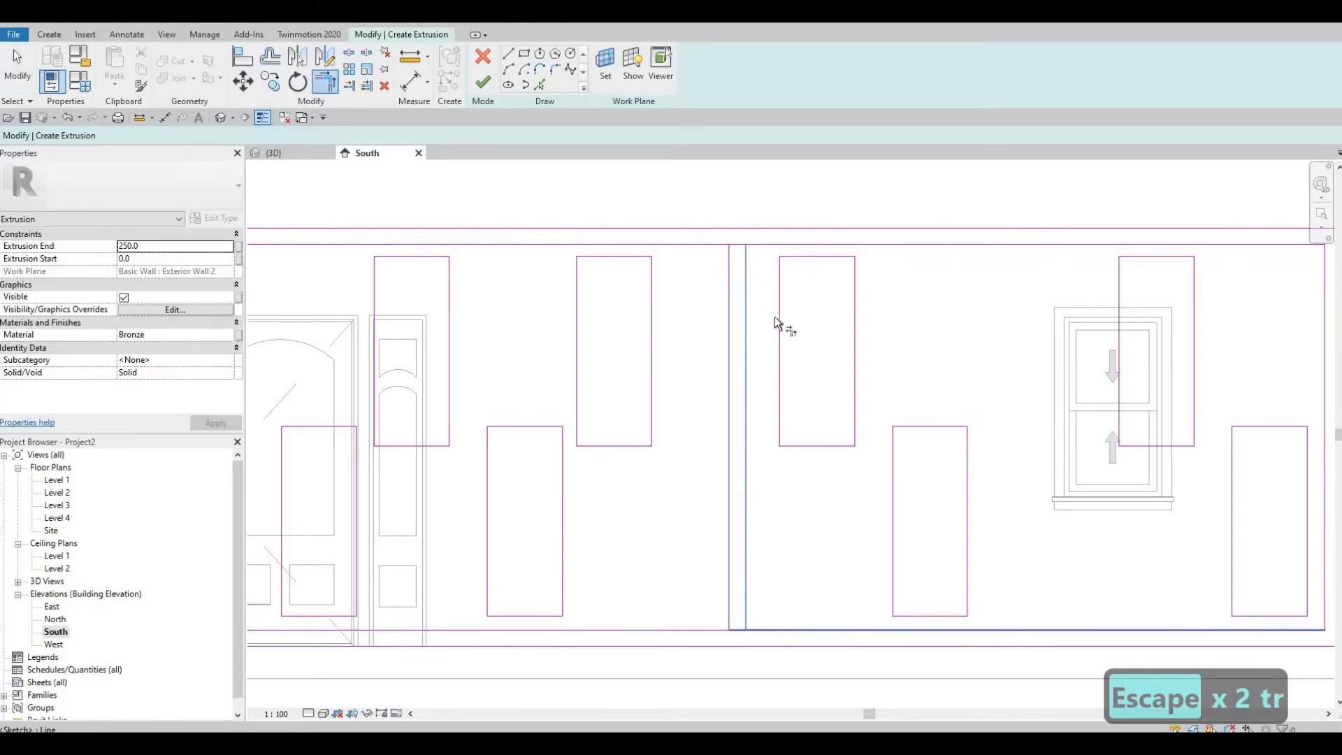
{"action": "left_click", "coordinate": [762, 244]}
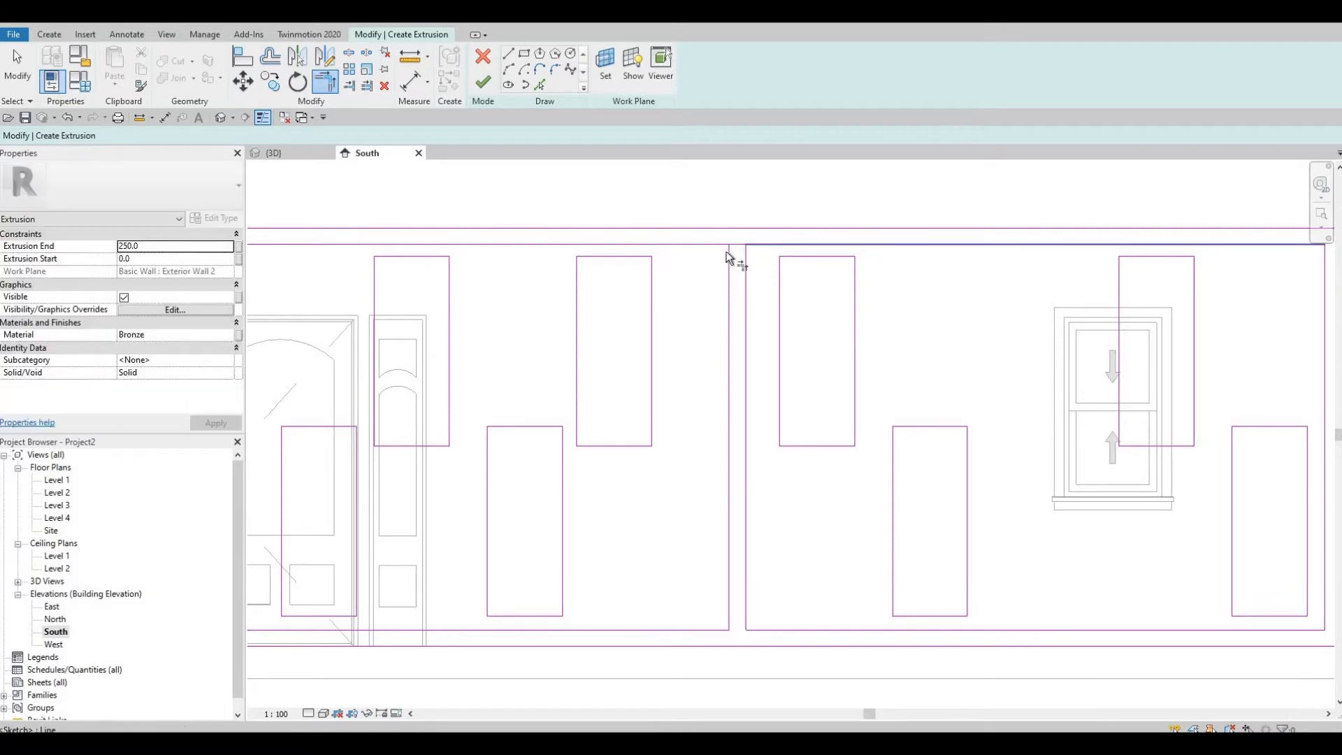
{"action": "left_click", "coordinate": [728, 254]}
{"action": "key", "text": "Escape"}
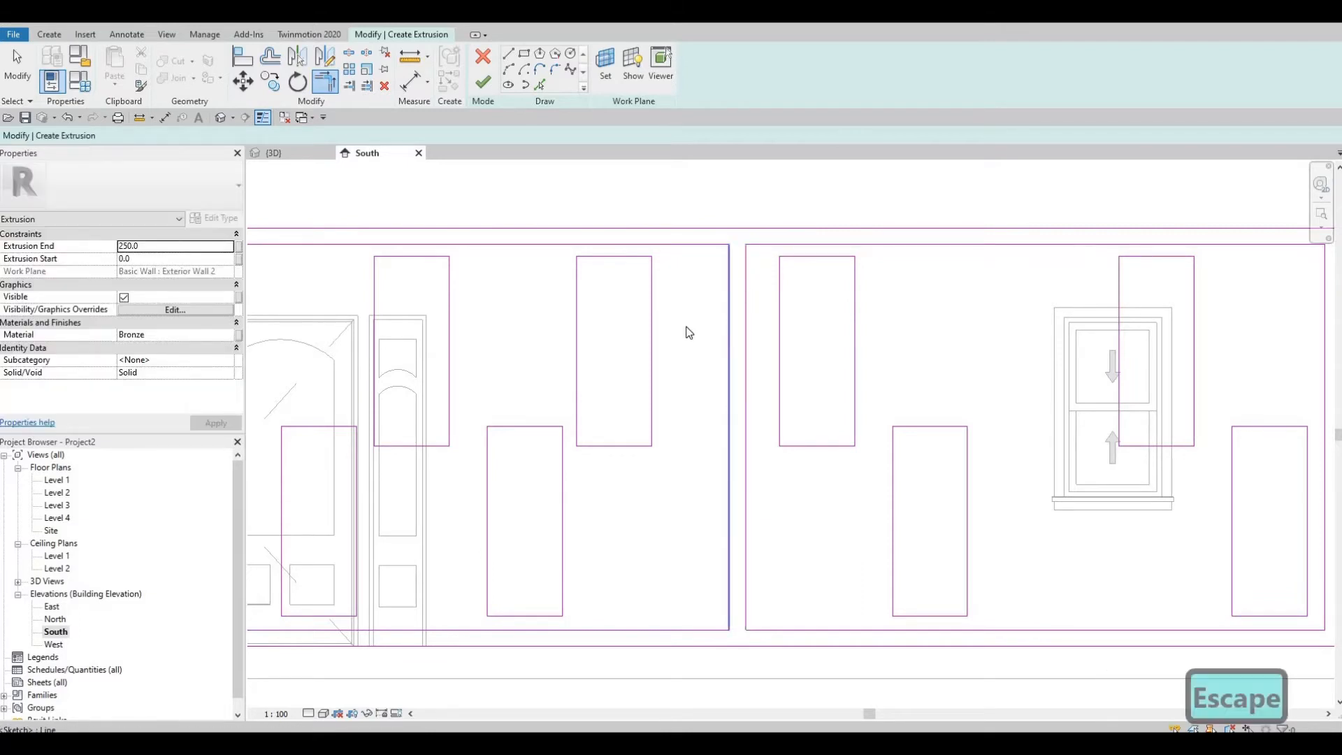
{"action": "key", "text": "Escape"}
- Draw a narrow full-height rectangle in the gap between the two inner frame loops as the central divider
{"action": "scroll", "coordinate": [653, 307], "scroll_direction": "down", "scroll_amount": 2}
{"action": "left_click", "coordinate": [524, 53]}
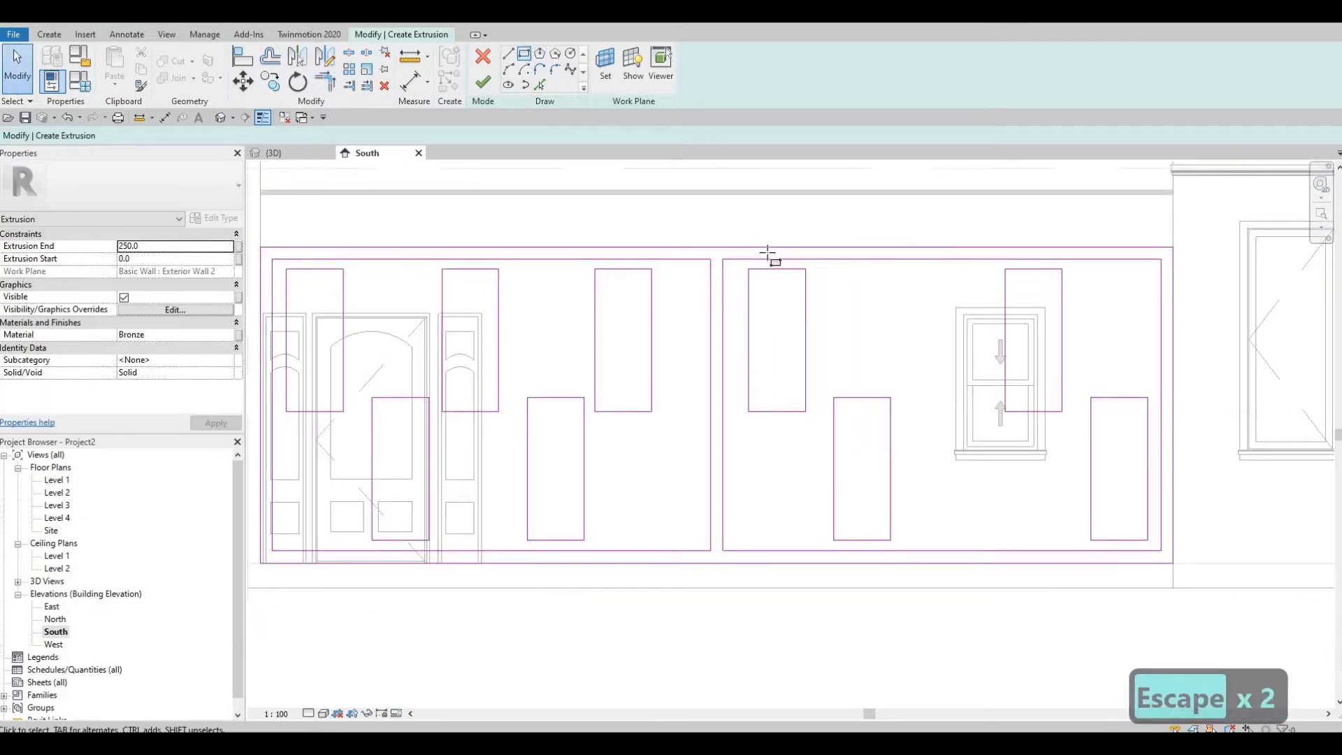
{"action": "scroll", "coordinate": [734, 263], "scroll_direction": "up", "scroll_amount": 5}
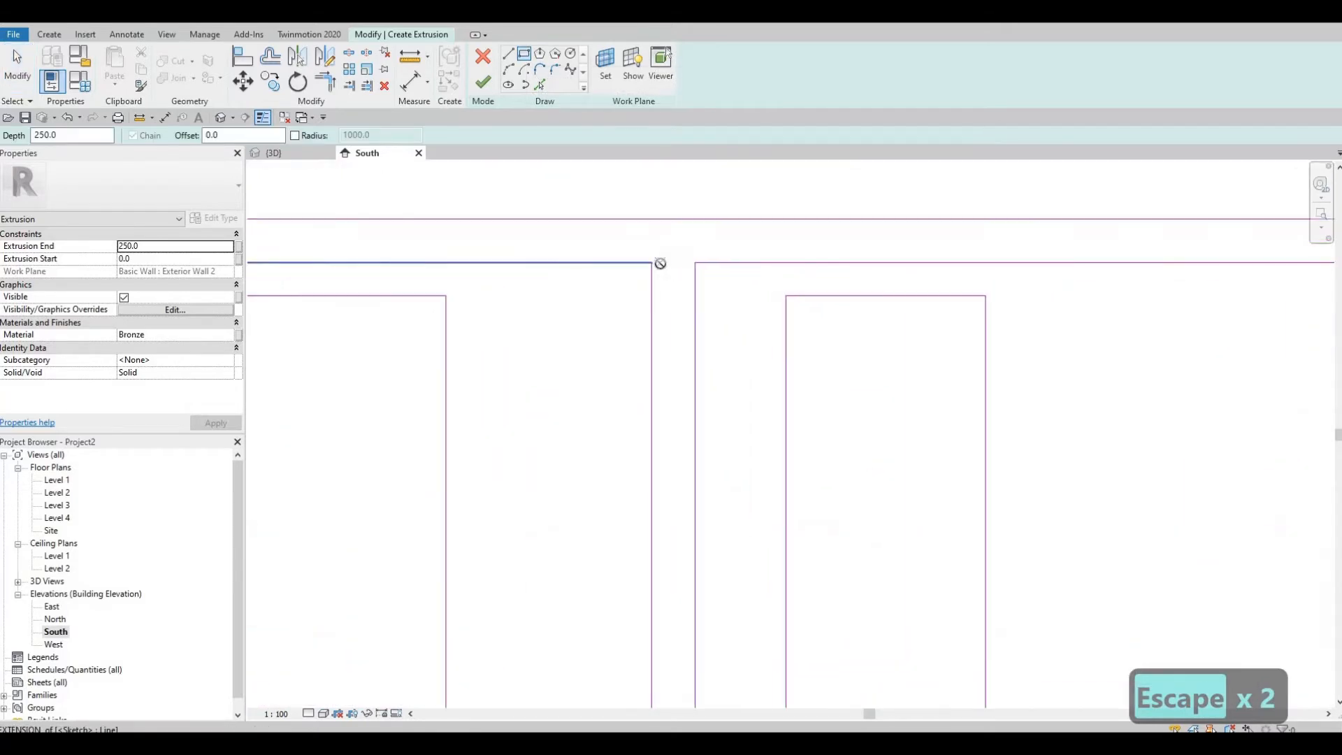
{"action": "left_click", "coordinate": [660, 264]}
{"action": "left_click", "coordinate": [687, 506]}
{"action": "middle_click_drag", "start_coordinate": [680, 254], "coordinate": [675, 202]}
{"action": "scroll", "coordinate": [664, 493], "scroll_direction": "down", "scroll_amount": 2}
{"action": "middle_click_drag", "start_coordinate": [665, 502], "coordinate": [648, 182]}
{"action": "scroll", "coordinate": [657, 514], "scroll_direction": "down", "scroll_amount": 2}
{"action": "scroll", "coordinate": [649, 506], "scroll_direction": "up", "scroll_amount": 5}
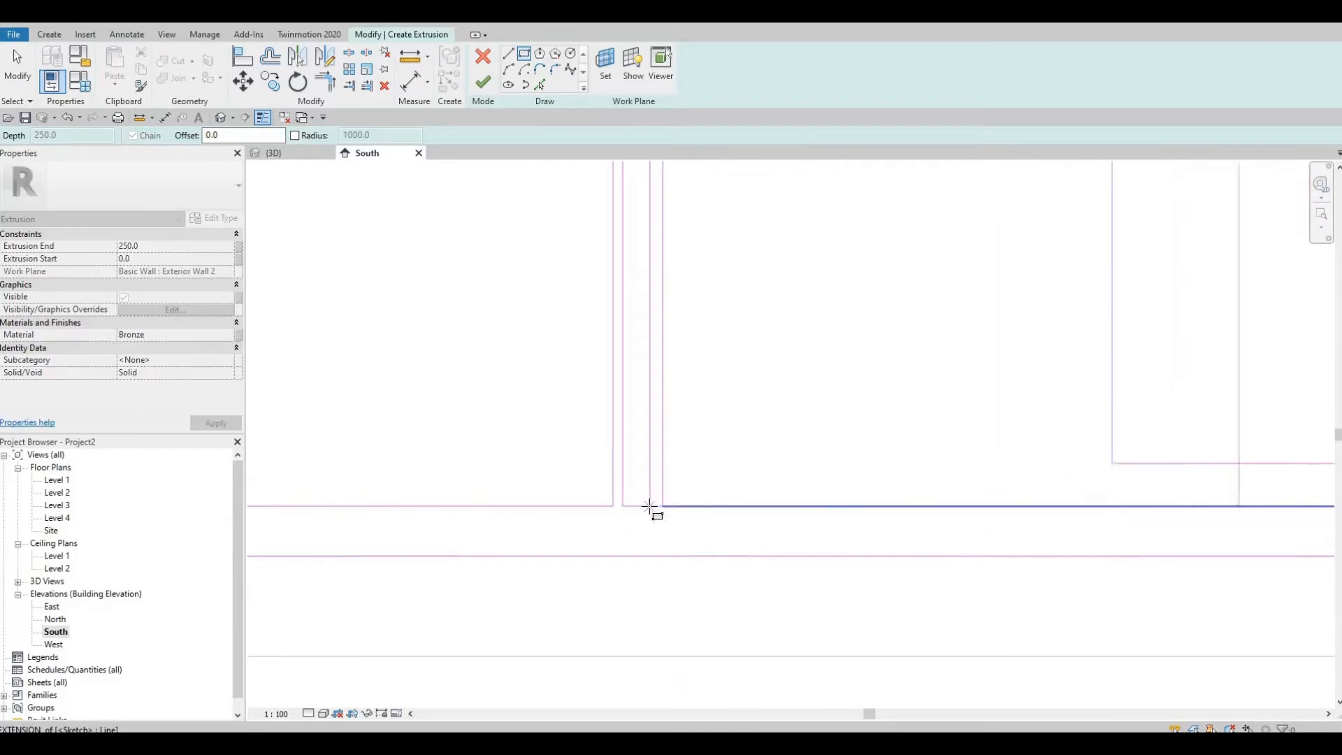
{"action": "scroll", "coordinate": [649, 506], "scroll_direction": "up", "scroll_amount": 1}
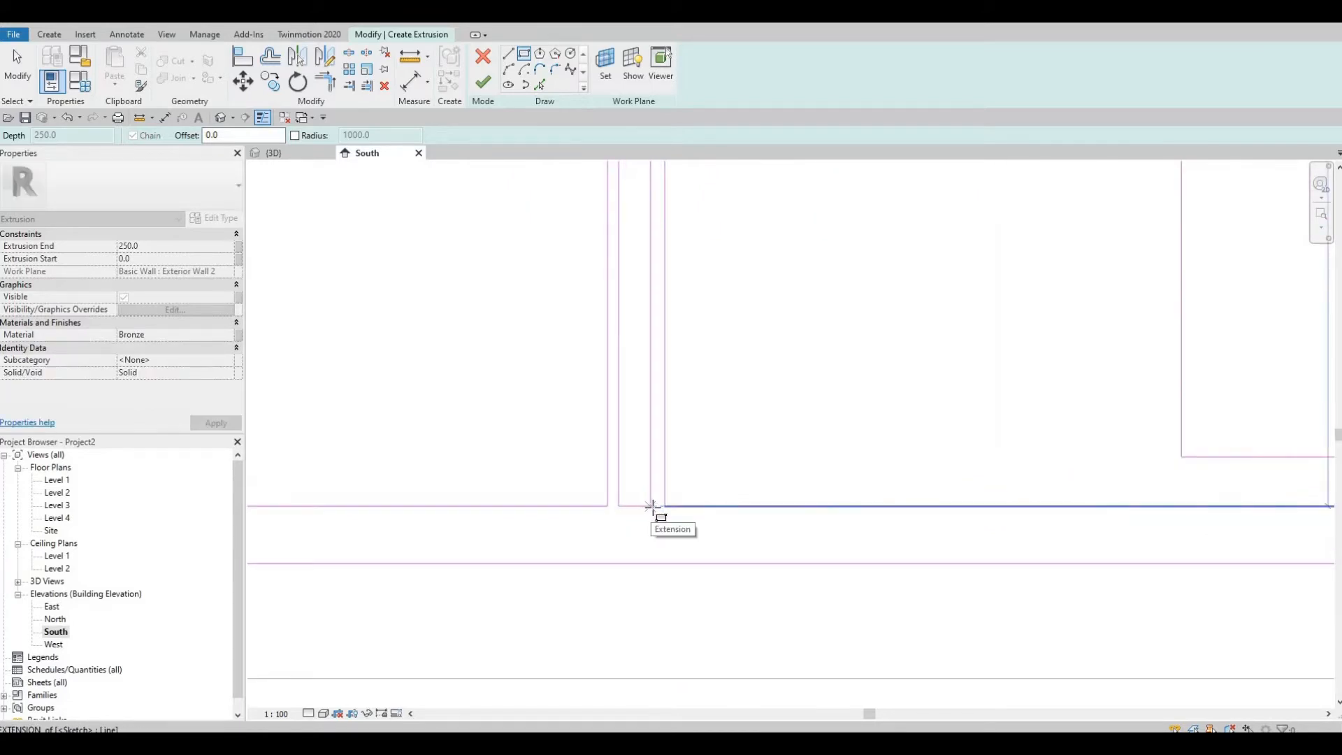
{"action": "key", "text": "Escape"}
{"action": "key", "text": "Escape"}
{"action": "scroll", "coordinate": [769, 392], "scroll_direction": "down", "scroll_amount": 3}
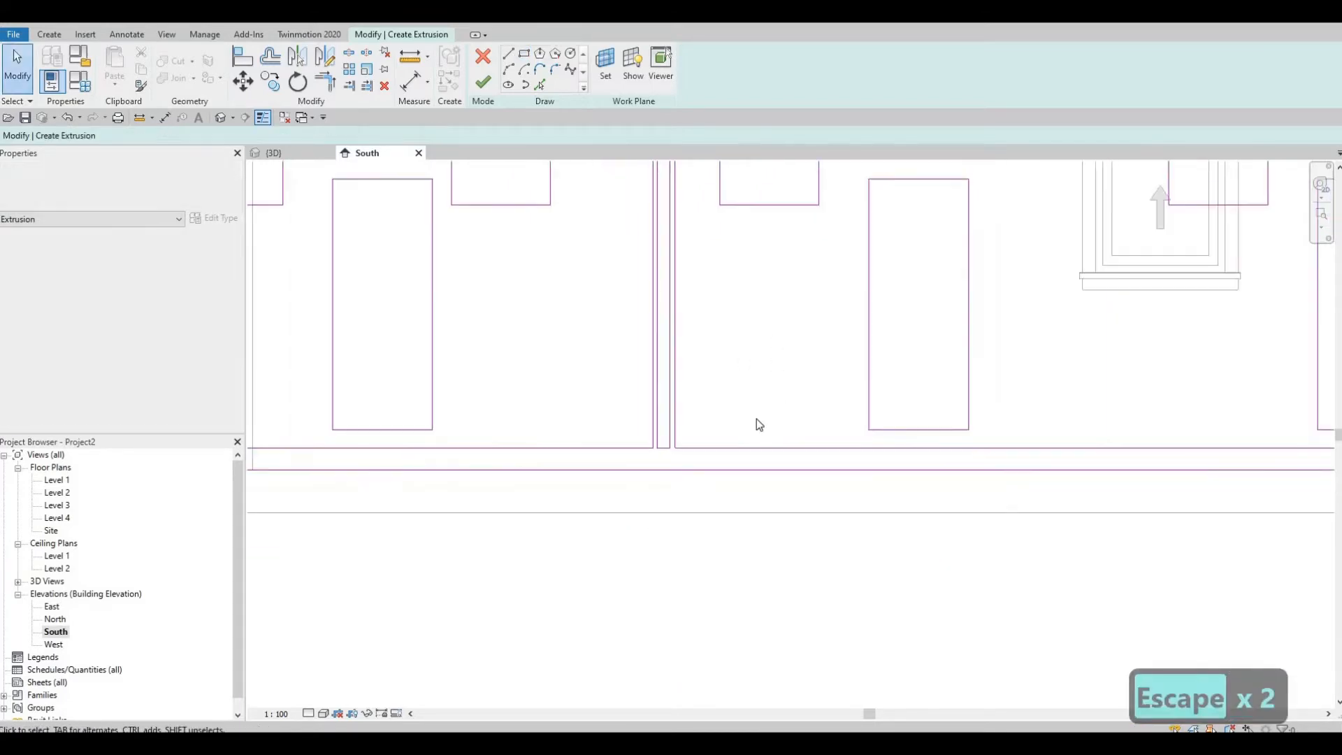
{"action": "key", "text": "Escape"}
- Finish the extrusion sketch and inspect the panel on the building front in the 3D view
{"action": "scroll", "coordinate": [818, 406], "scroll_direction": "down", "scroll_amount": 5}
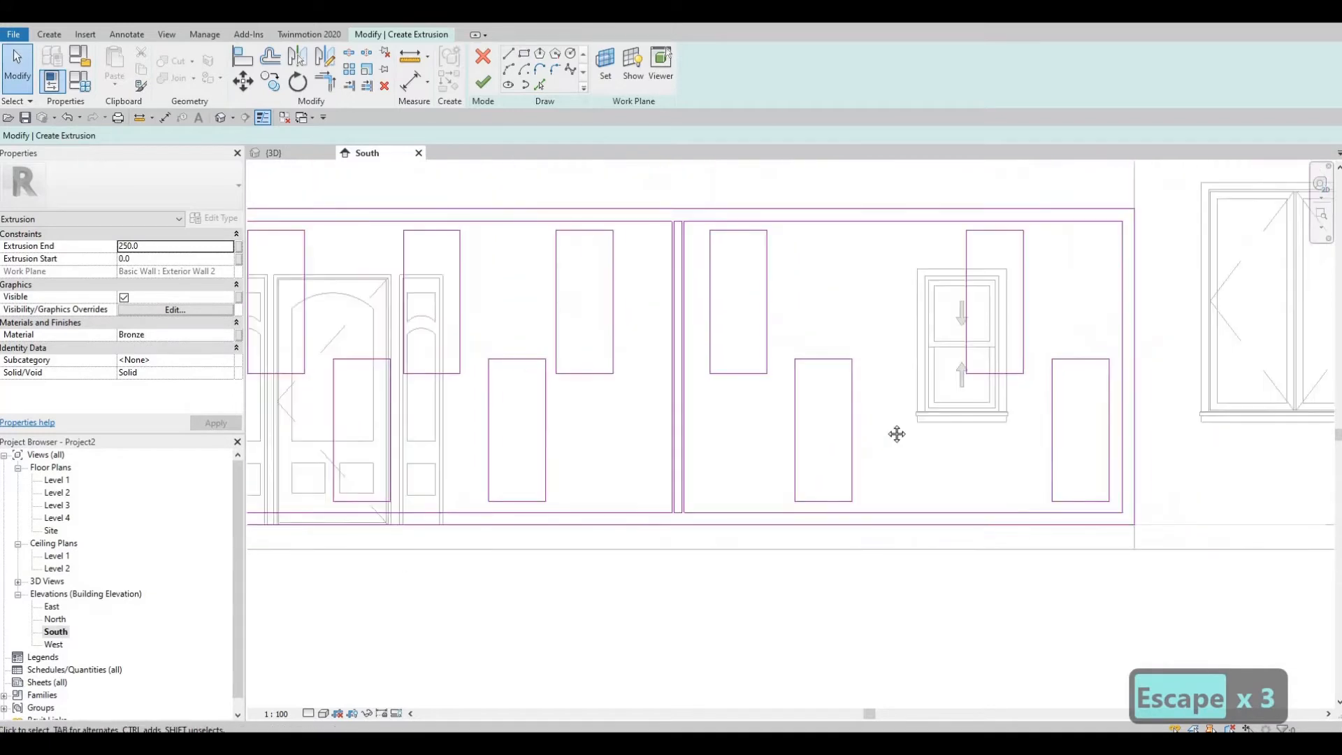
{"action": "scroll", "coordinate": [897, 434], "scroll_direction": "down", "scroll_amount": 1}
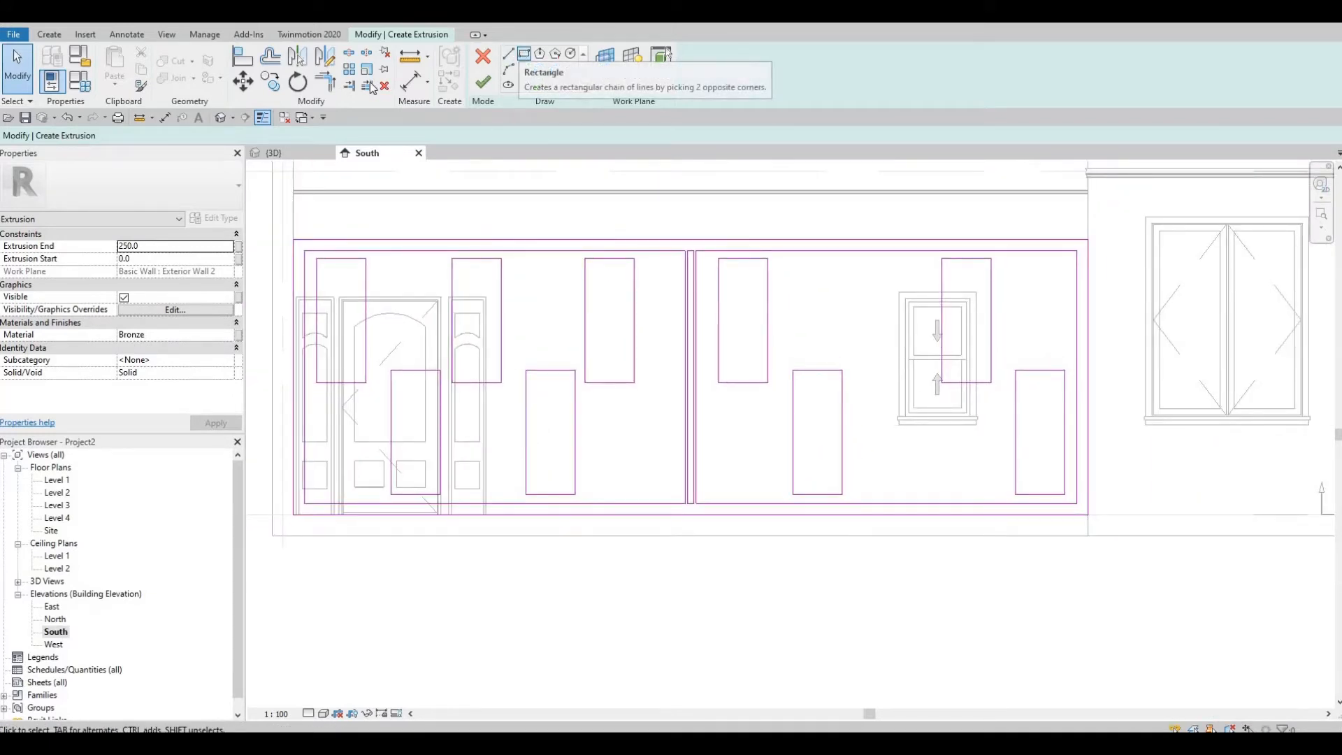
{"action": "left_click", "coordinate": [482, 82]}
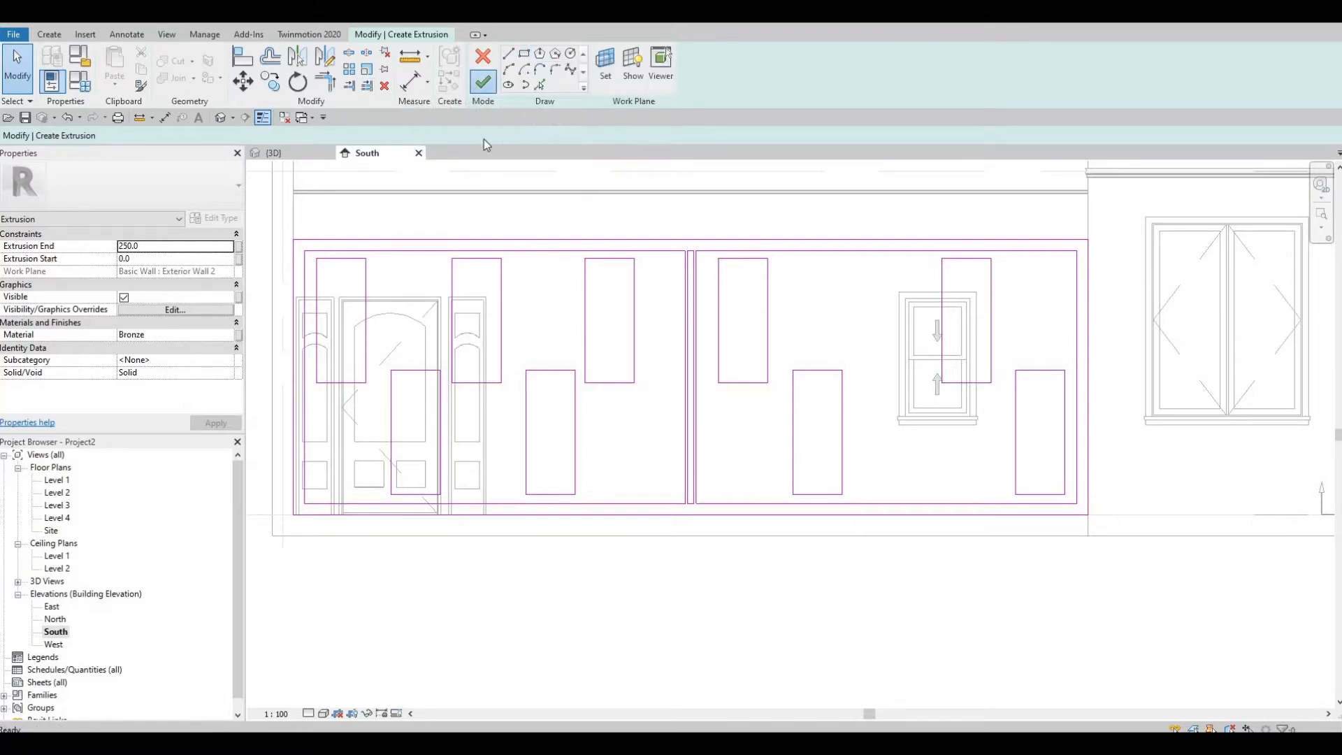
{"action": "left_click", "coordinate": [220, 118]}
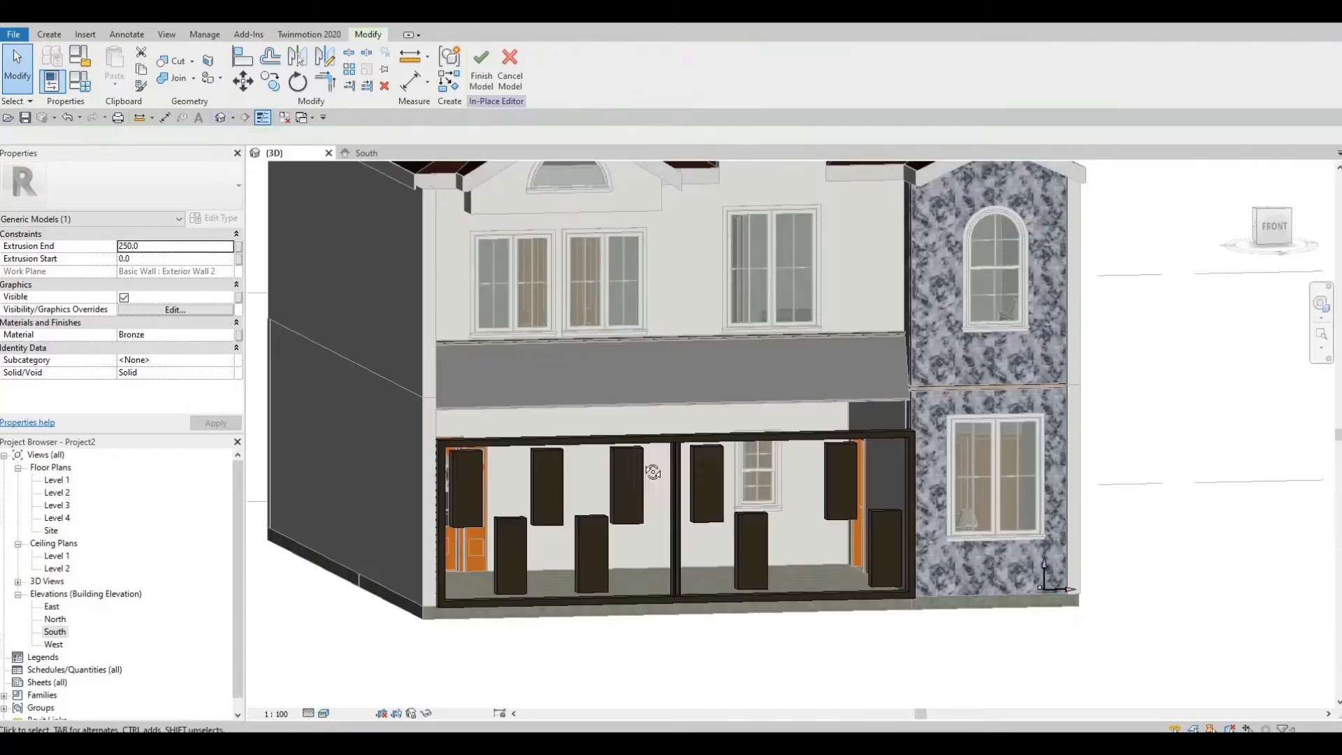
{"action": "key", "text": "Escape"}
{"action": "middle_click_drag", "start_coordinate": [653, 472], "coordinate": [858, 305], "text": "shift"}
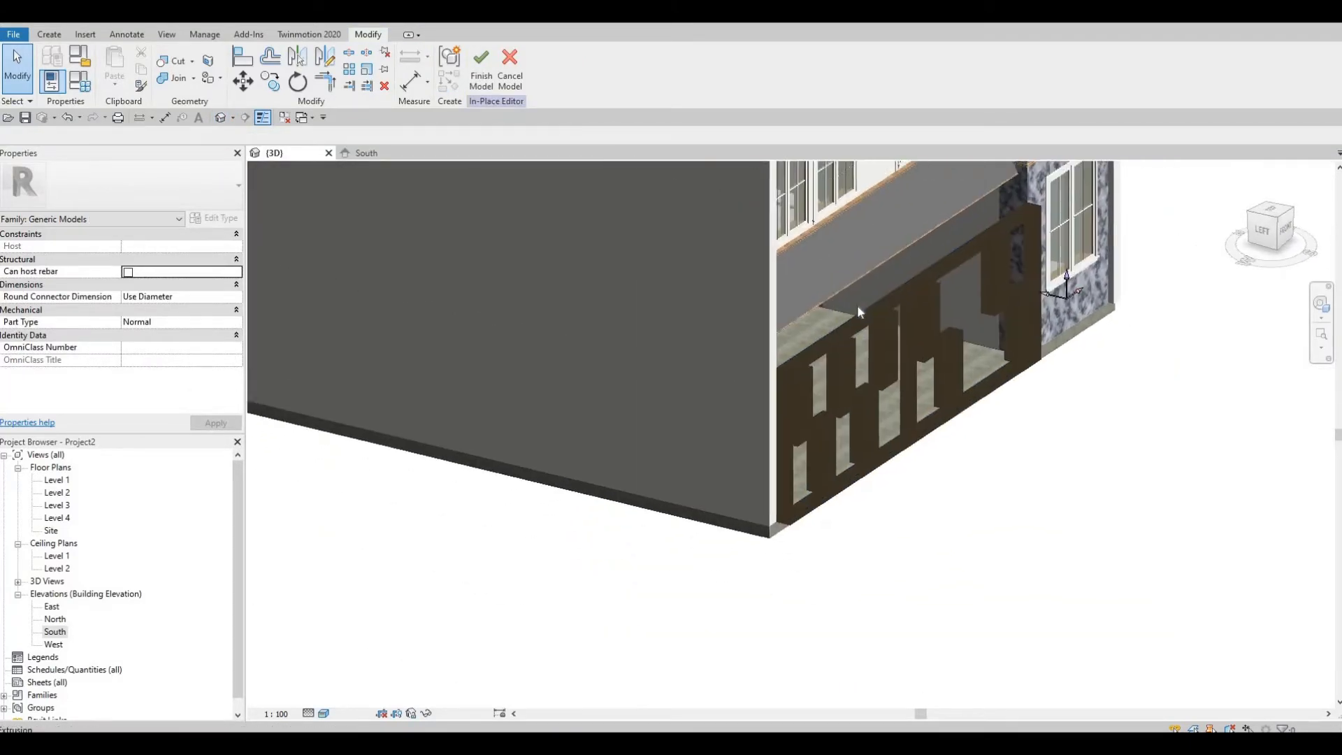
{"action": "scroll", "coordinate": [857, 305], "scroll_direction": "up", "scroll_amount": 1}
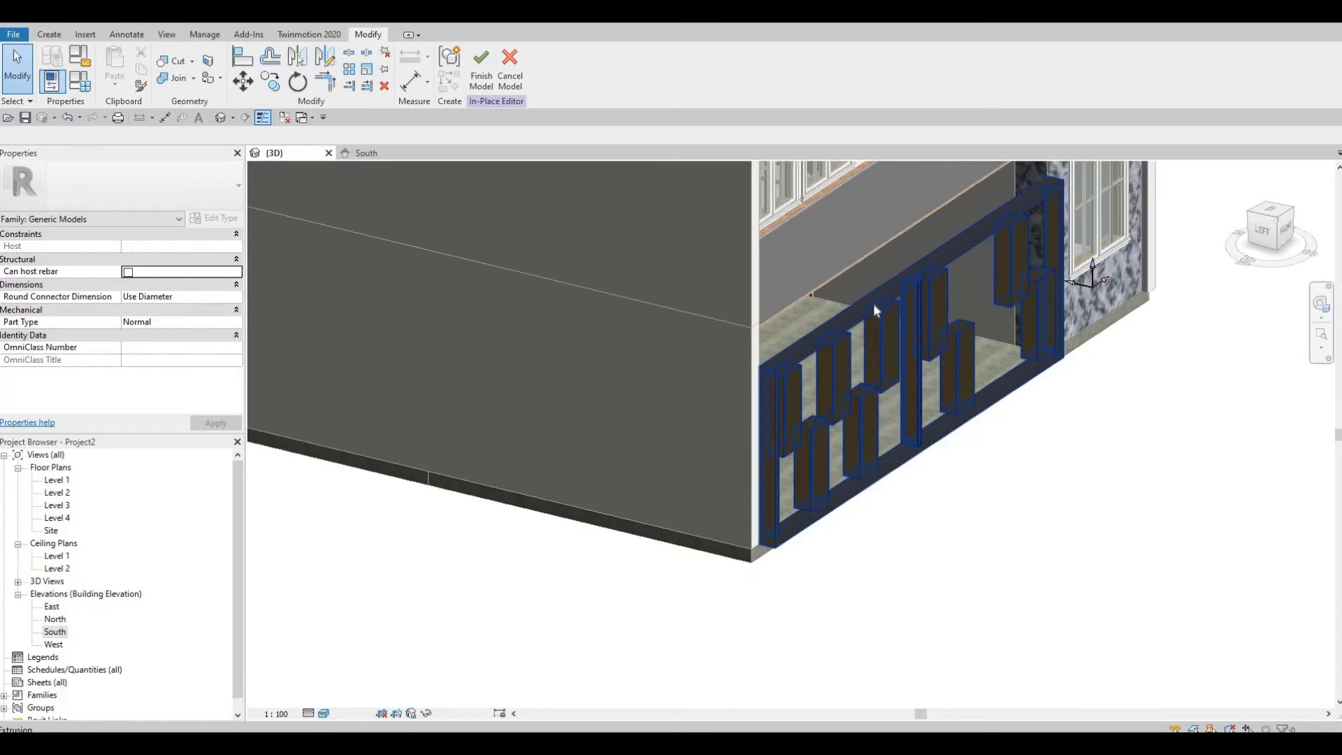
- Adjust the panel's depth so the extrusion starts at -200 and ends at 0
{"action": "left_click", "coordinate": [874, 304]}
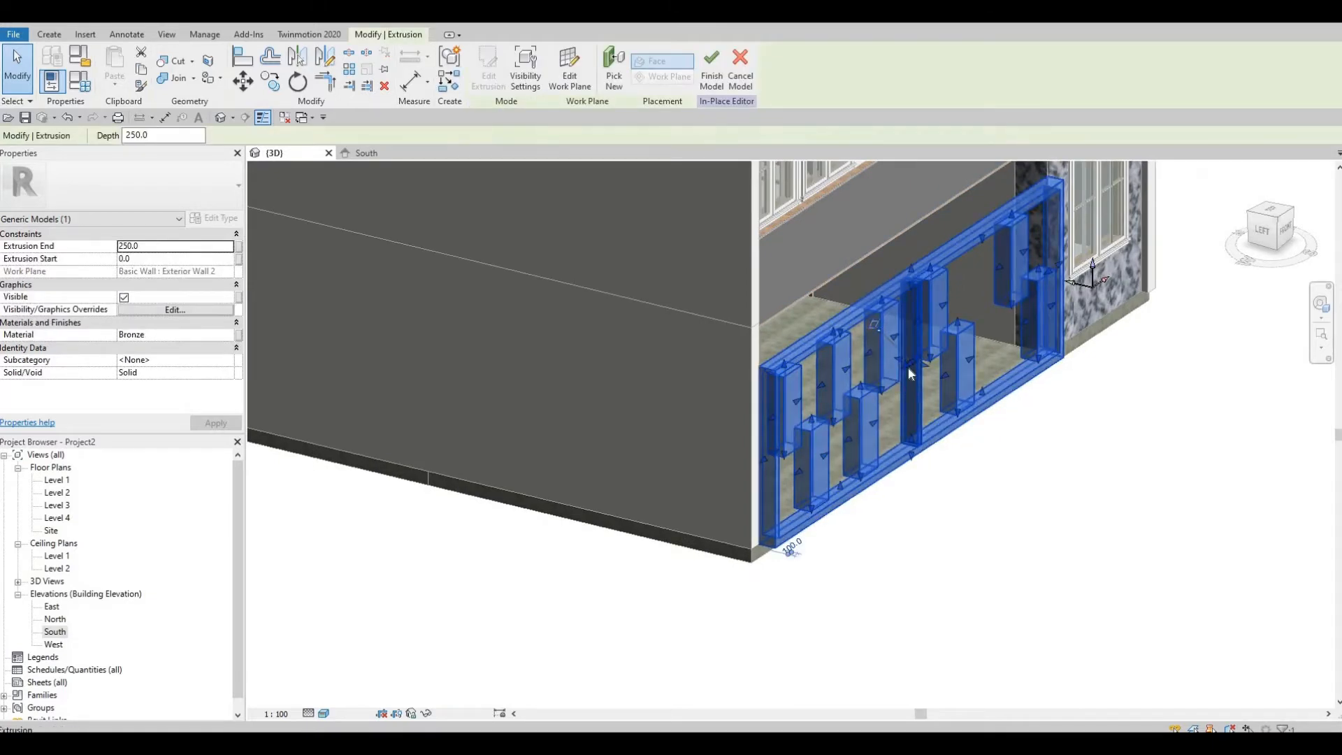
{"action": "scroll", "coordinate": [908, 368], "scroll_direction": "up", "scroll_amount": 1}
{"action": "mouse_move", "coordinate": [901, 369]}
{"action": "left_mouse_down"}
{"action": "mouse_move", "coordinate": [886, 363]}
{"action": "mouse_move", "coordinate": [910, 370]}
{"action": "mouse_move", "coordinate": [912, 358]}
{"action": "left_mouse_up"}
{"action": "key", "text": "Escape"}
{"action": "middle_click_drag", "start_coordinate": [888, 428], "coordinate": [656, 376], "text": "shift"}
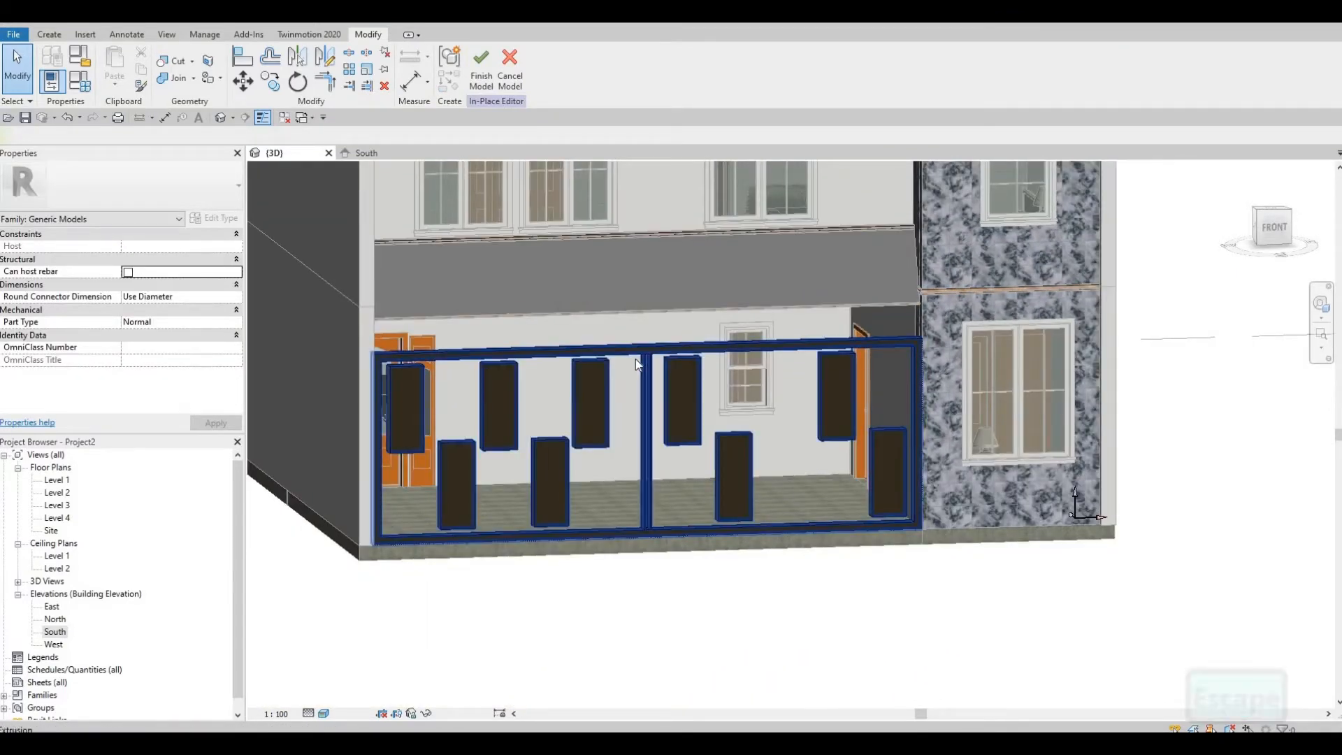
{"action": "left_click", "coordinate": [636, 359]}
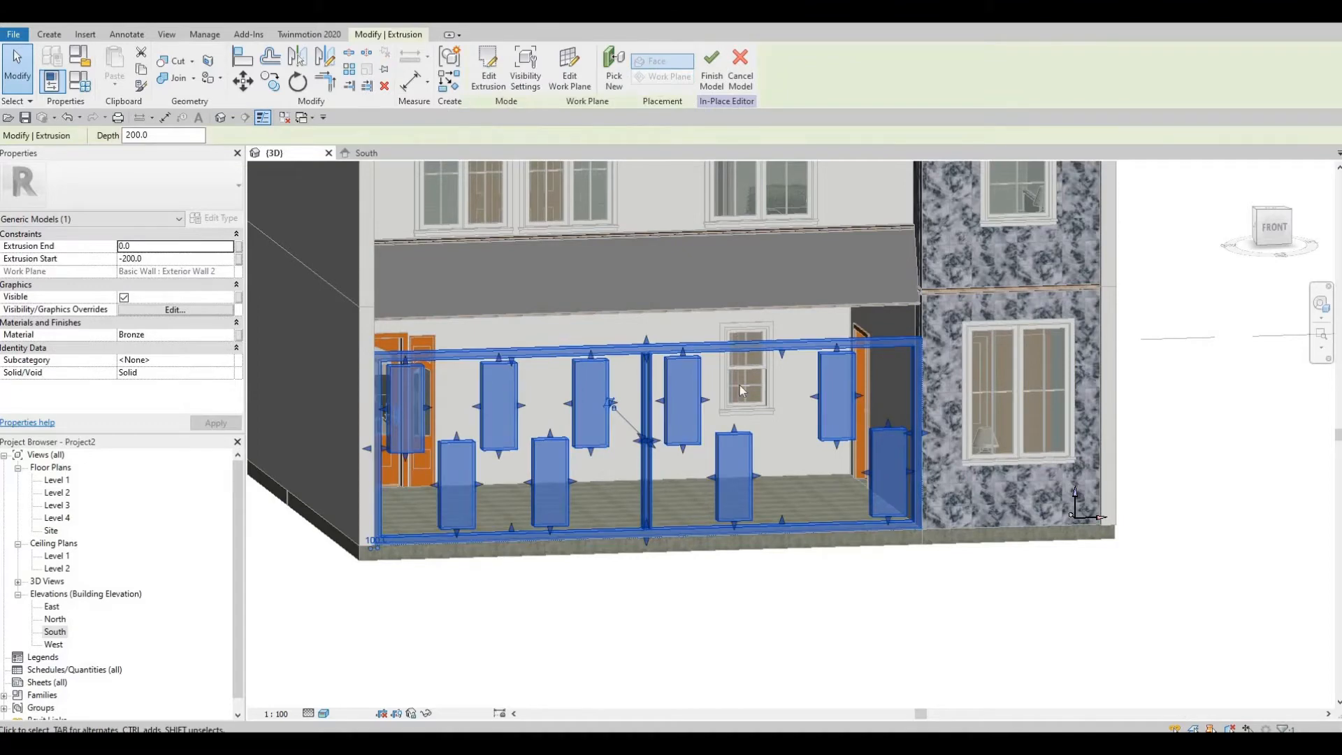
{"action": "key", "text": "Escape"}
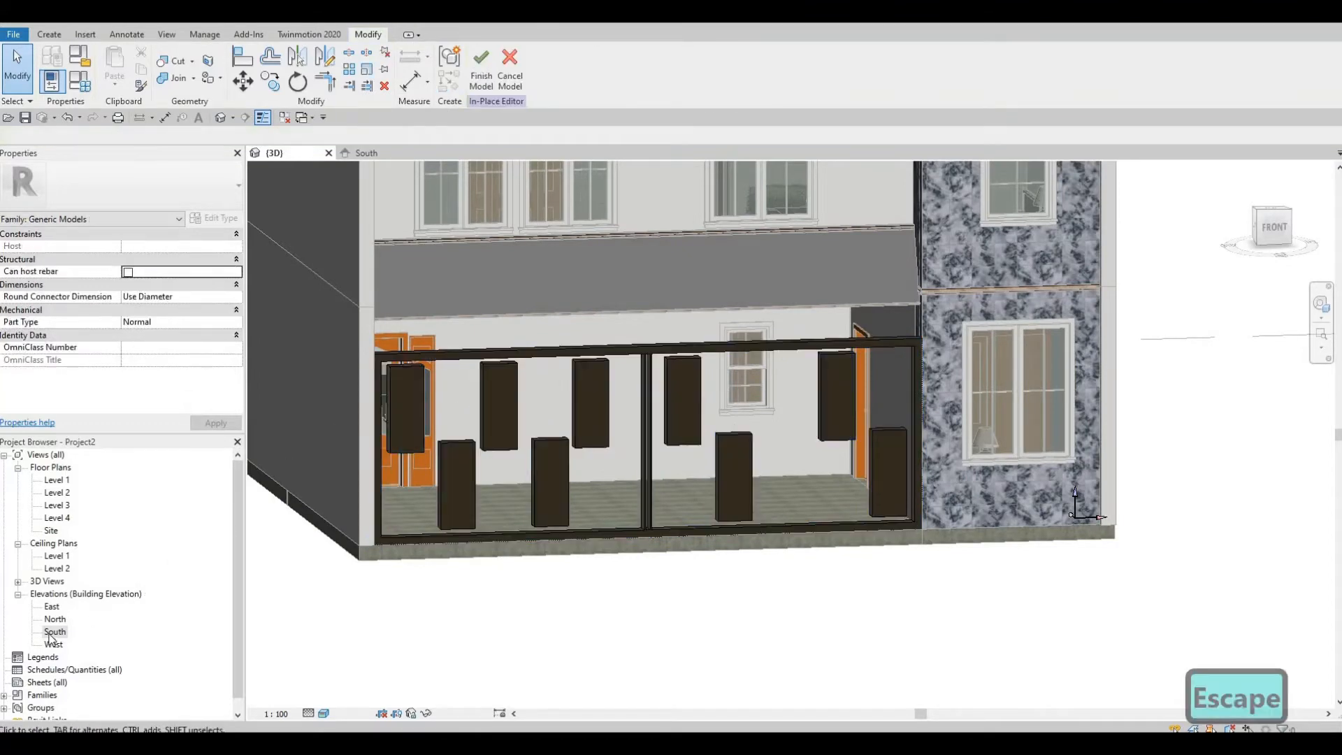
- Start a new extrusion in the South elevation, picking the Exterior Wall 2 face as its work plane
{"action": "key", "text": "ctrl+Tab"}
{"action": "scroll", "coordinate": [766, 396], "scroll_direction": "down", "scroll_amount": 1}
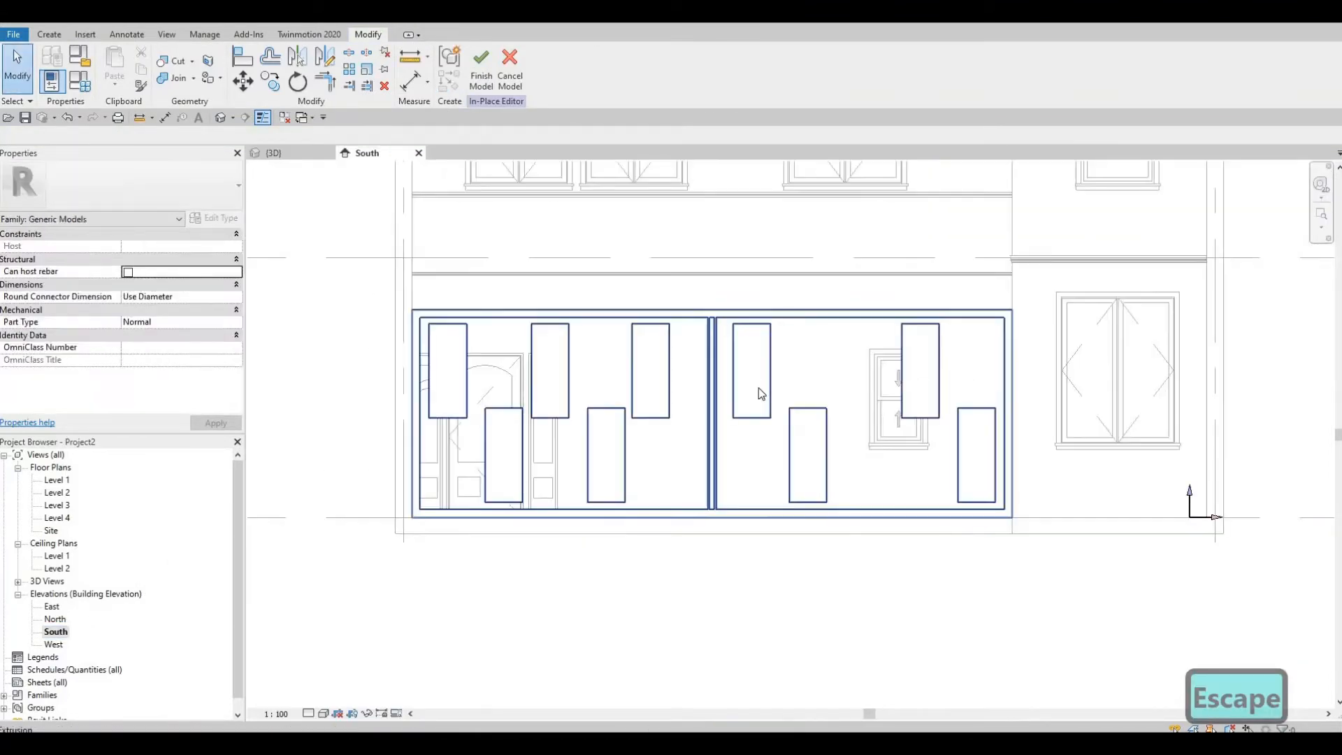
{"action": "left_click", "coordinate": [725, 352]}
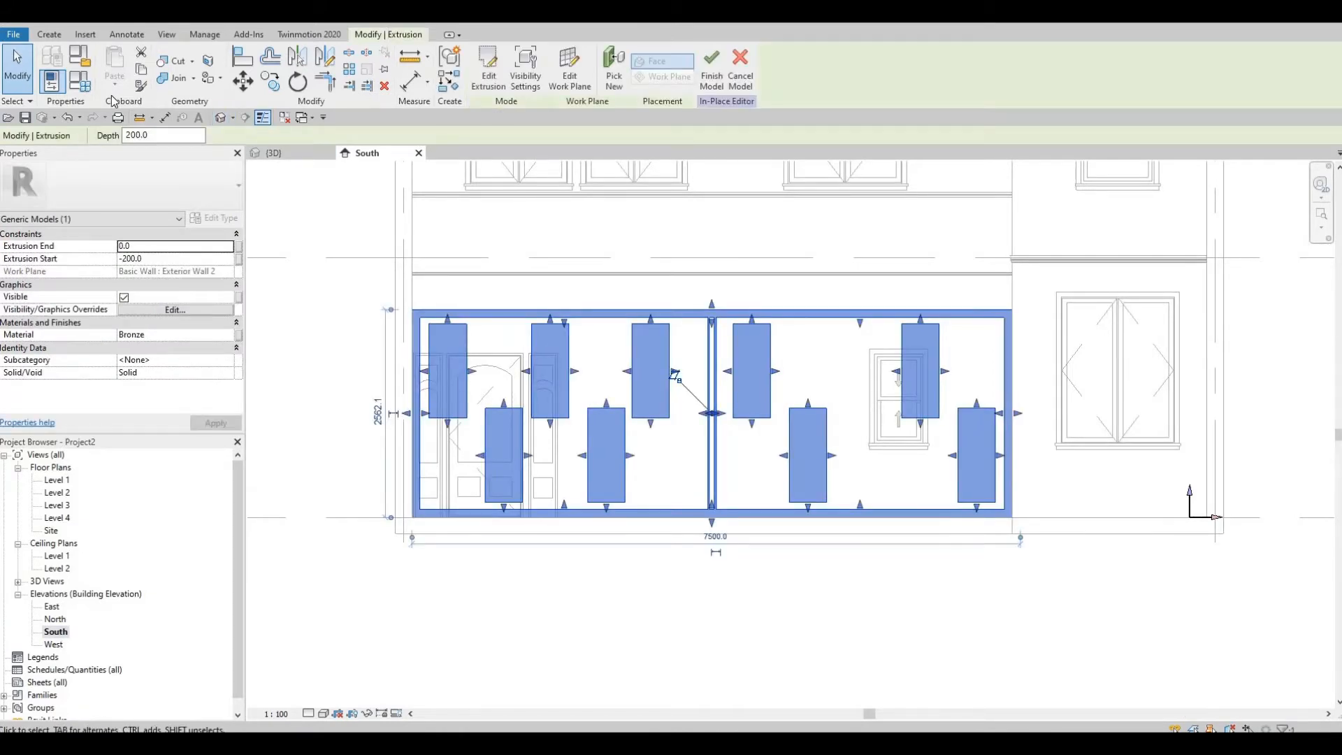
{"action": "left_click", "coordinate": [50, 35]}
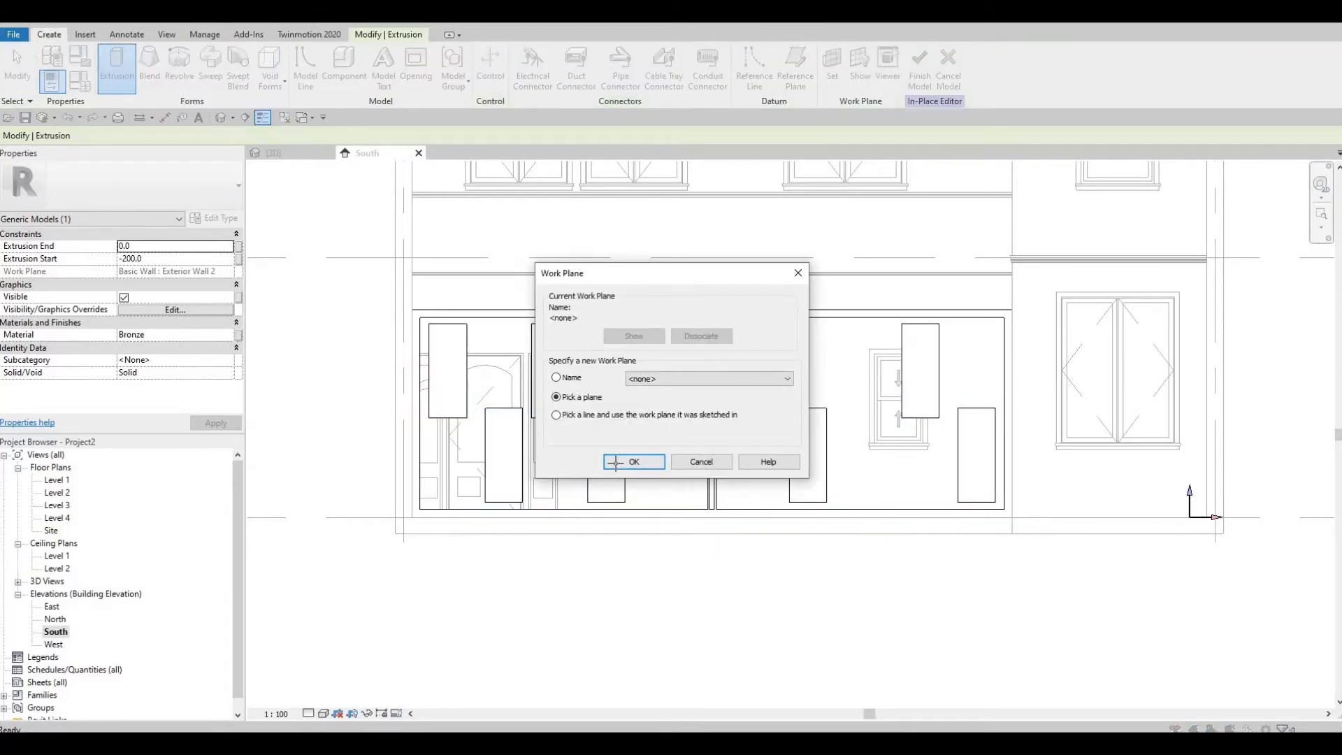
{"action": "left_click", "coordinate": [615, 462]}
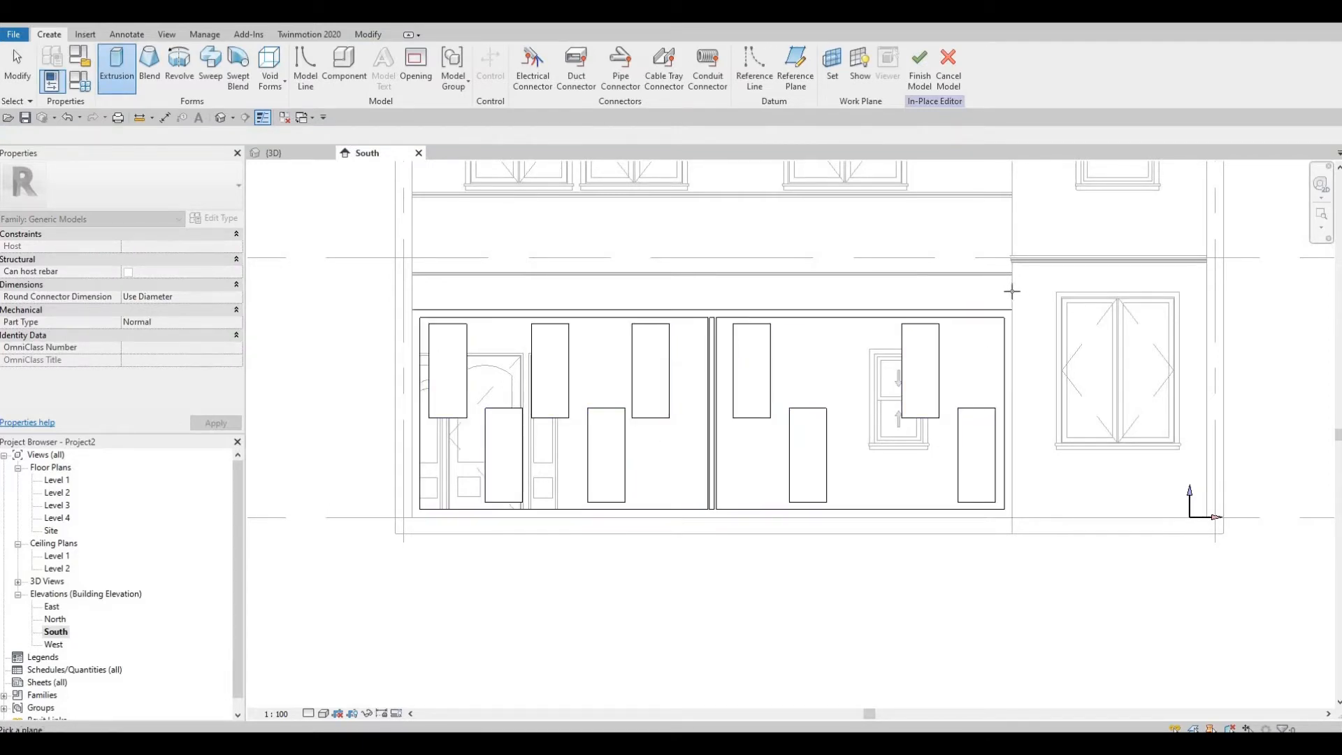
{"action": "left_click", "coordinate": [794, 335]}
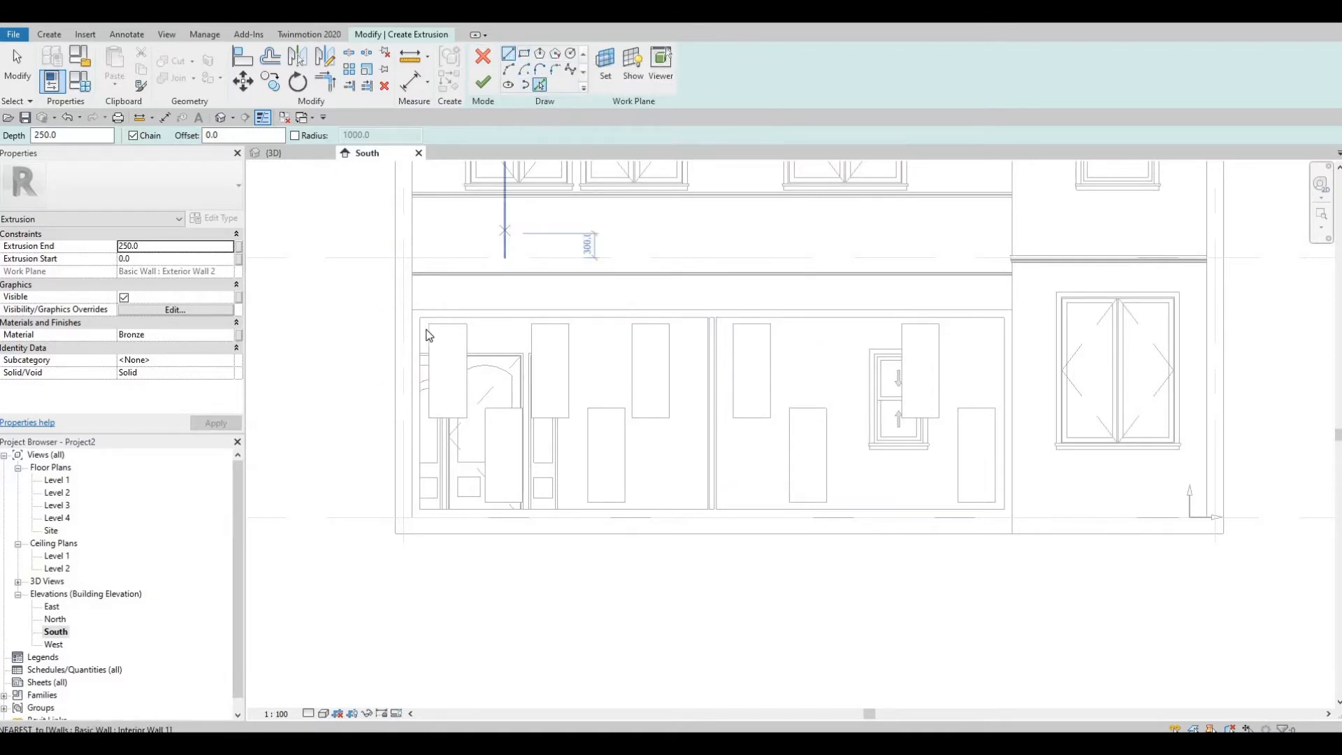
- Trace the outline of the frame's left half and its first two staggered rectangles into the extrusion sketch with Pick Lines
{"action": "left_click", "coordinate": [421, 336]}
{"action": "left_click", "coordinate": [458, 328]}
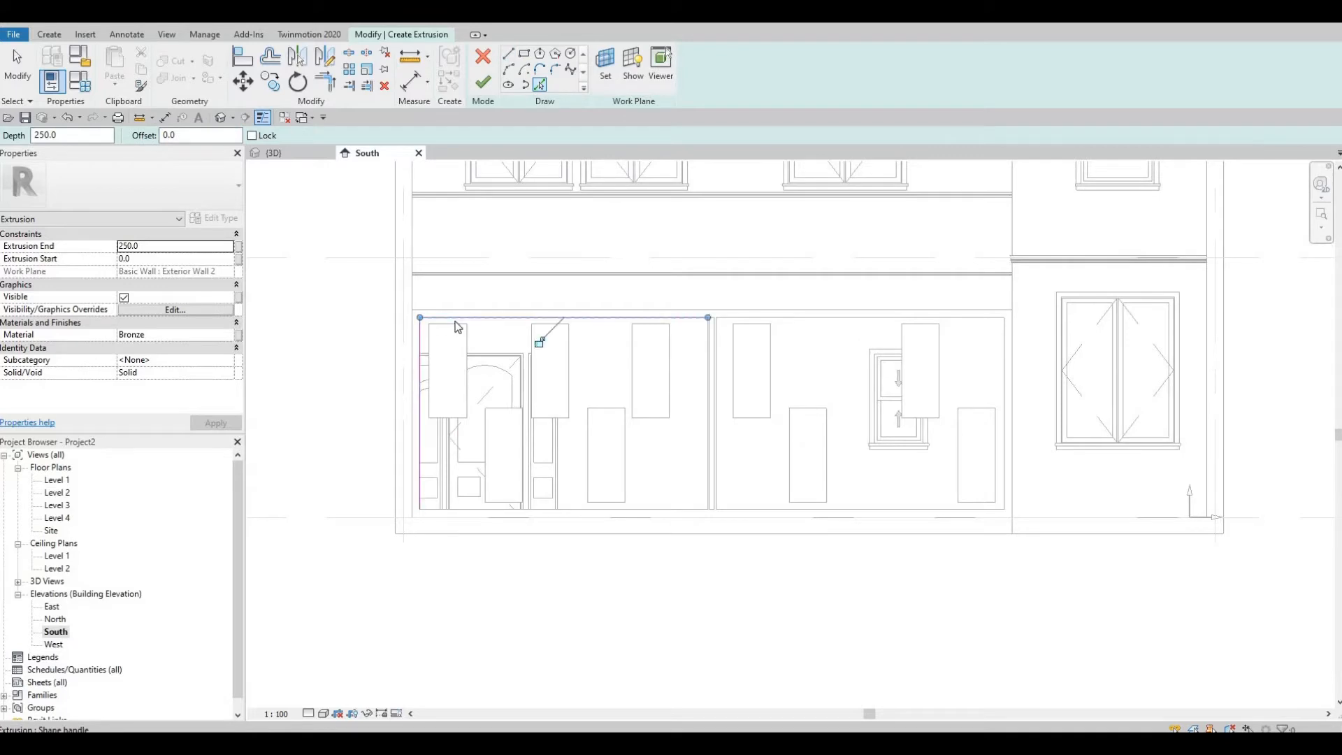
{"action": "left_click", "coordinate": [453, 326]}
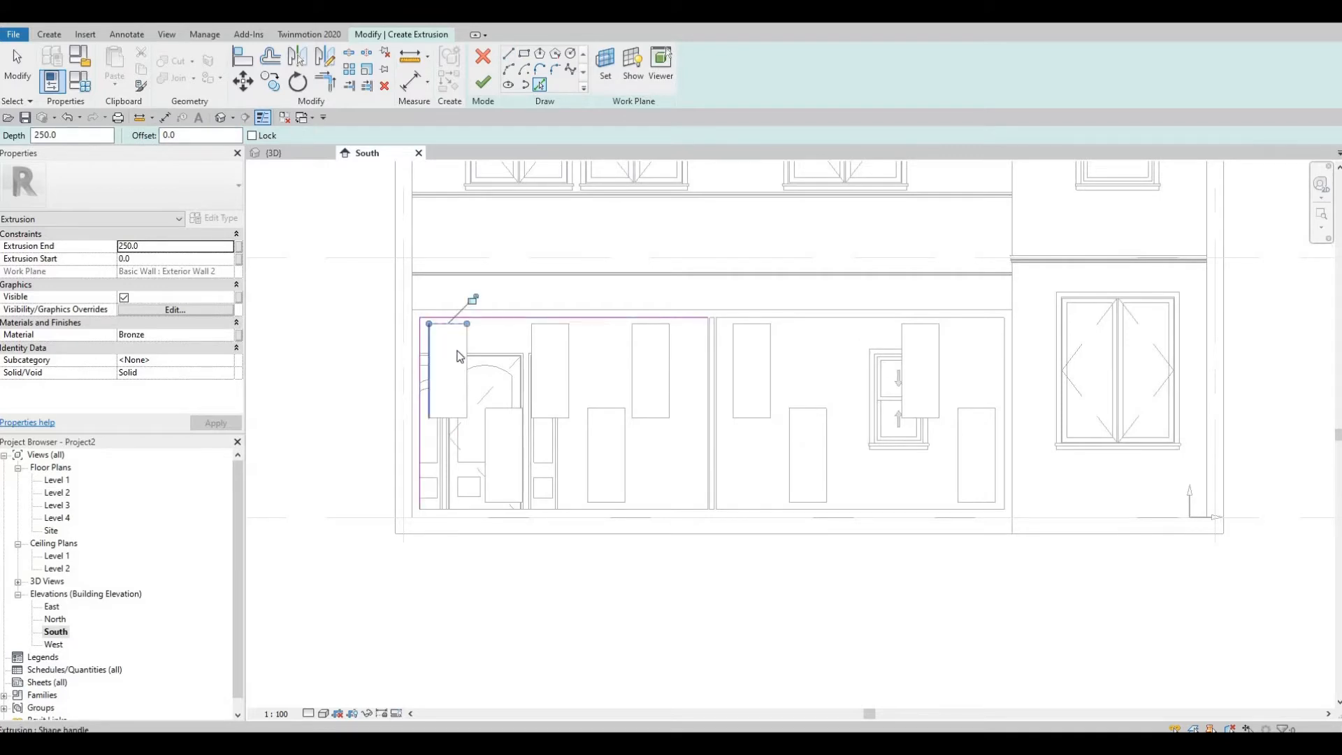
{"action": "left_click", "coordinate": [492, 411]}
{"action": "left_click", "coordinate": [487, 425]}
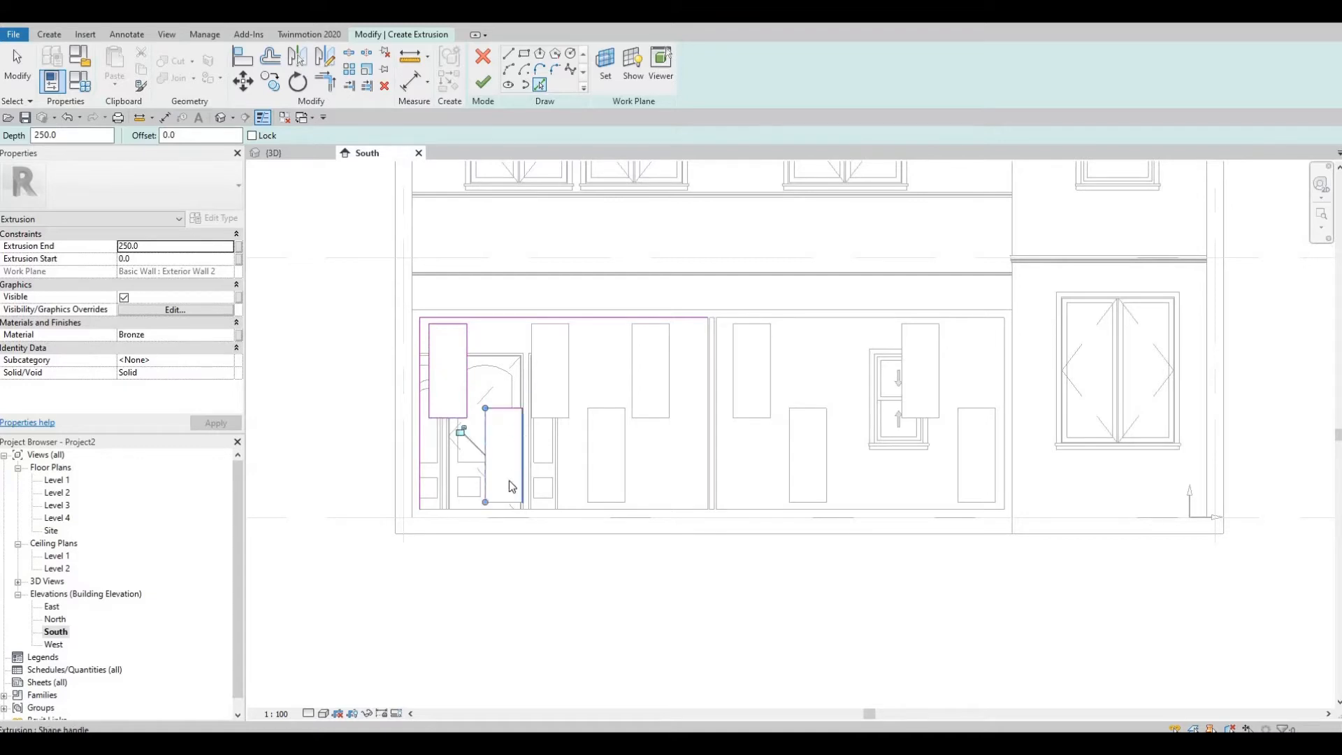
{"action": "left_click", "coordinate": [521, 432]}
{"action": "left_click", "coordinate": [499, 502]}
{"action": "left_click", "coordinate": [540, 508]}
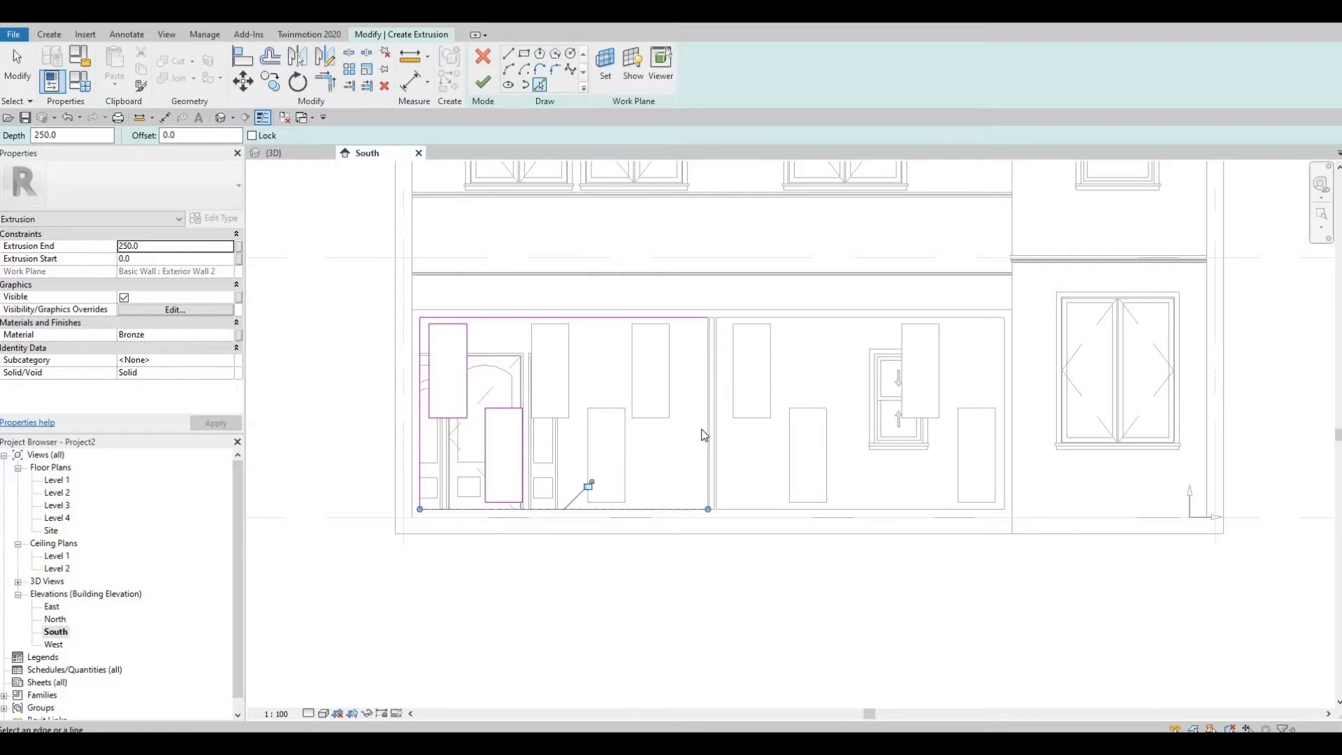
{"action": "left_click", "coordinate": [711, 423]}
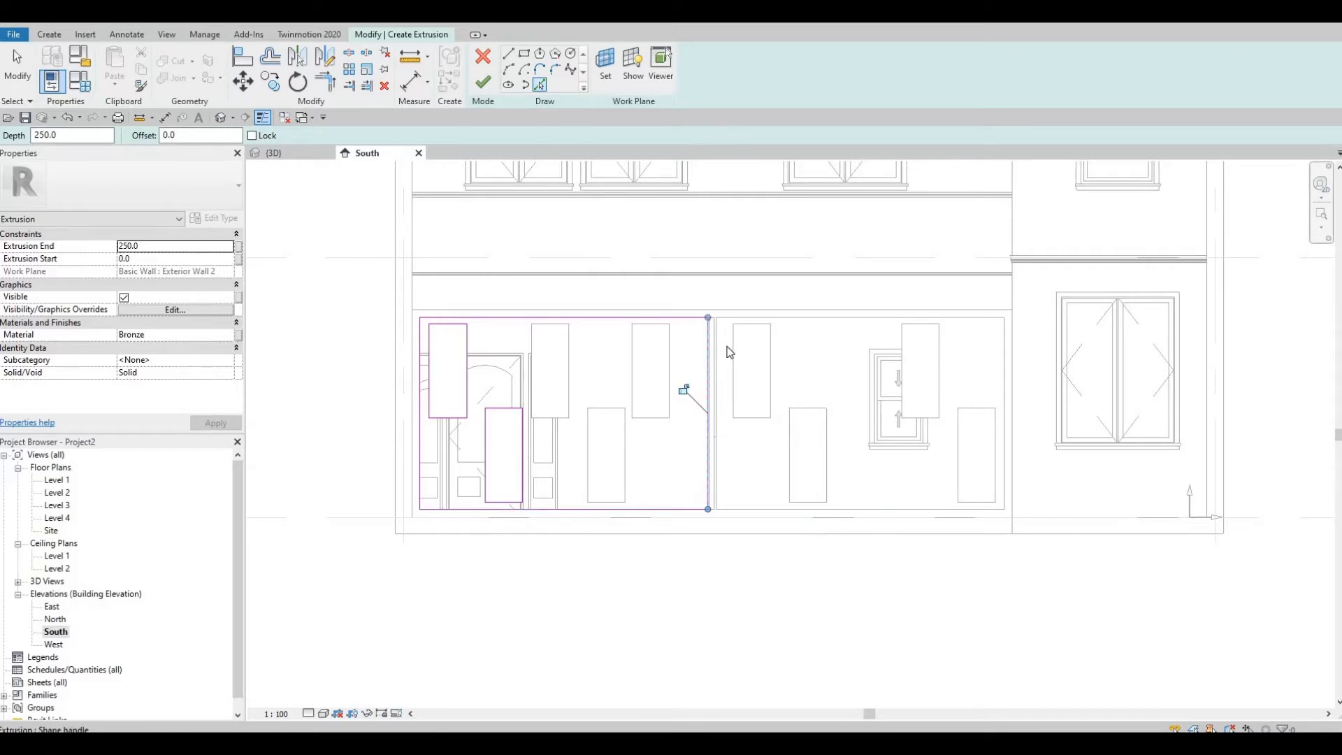
- Draw 460 by 1160 rectangles over the three remaining staggered openings in the left half of the frame
{"action": "scroll", "coordinate": [664, 399], "scroll_direction": "up", "scroll_amount": 2}
{"action": "key", "text": "Escape"}
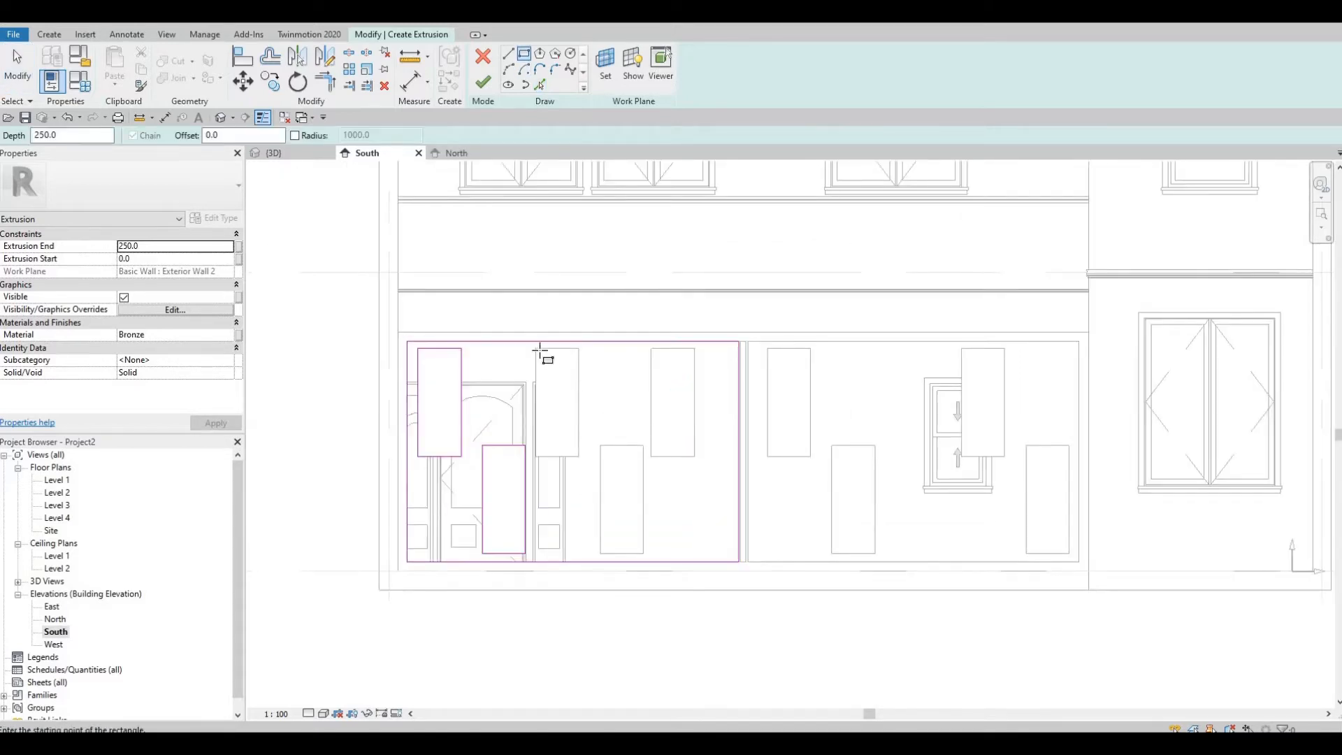
{"action": "left_click", "coordinate": [536, 348]}
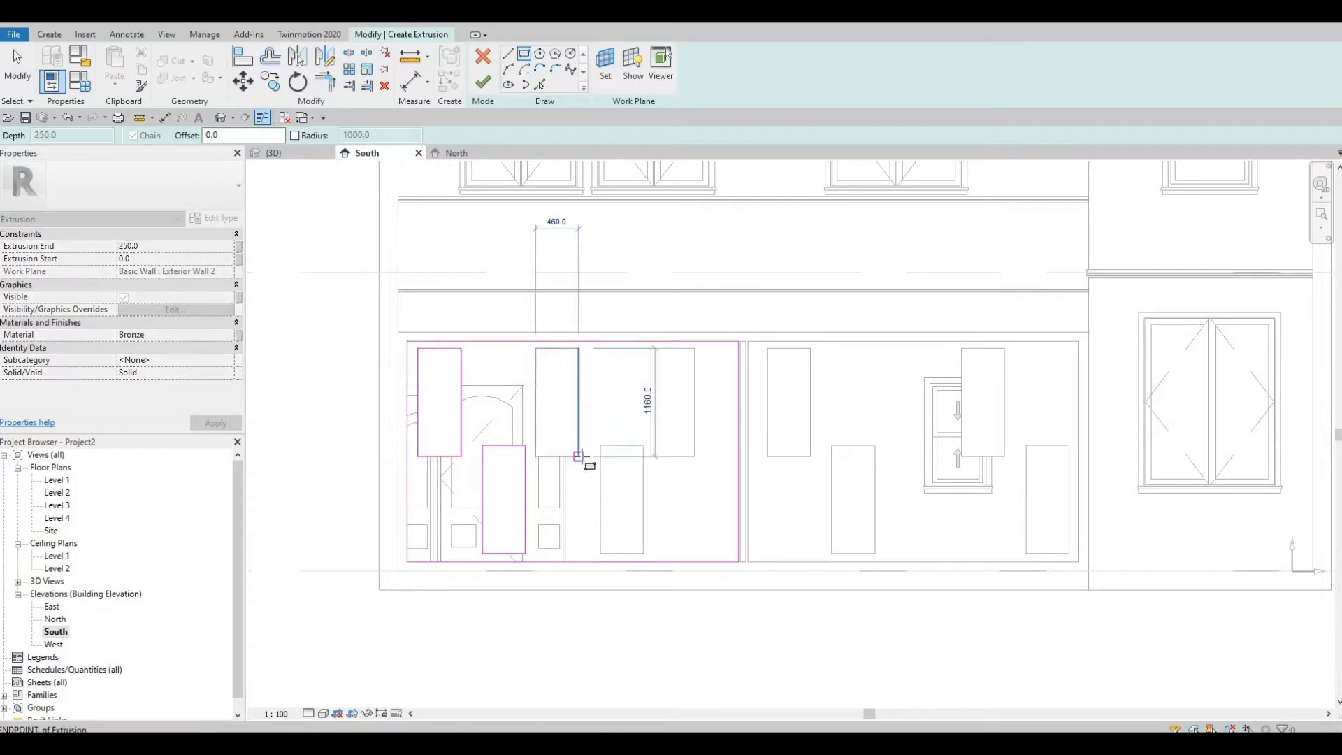
{"action": "left_click", "coordinate": [579, 457]}
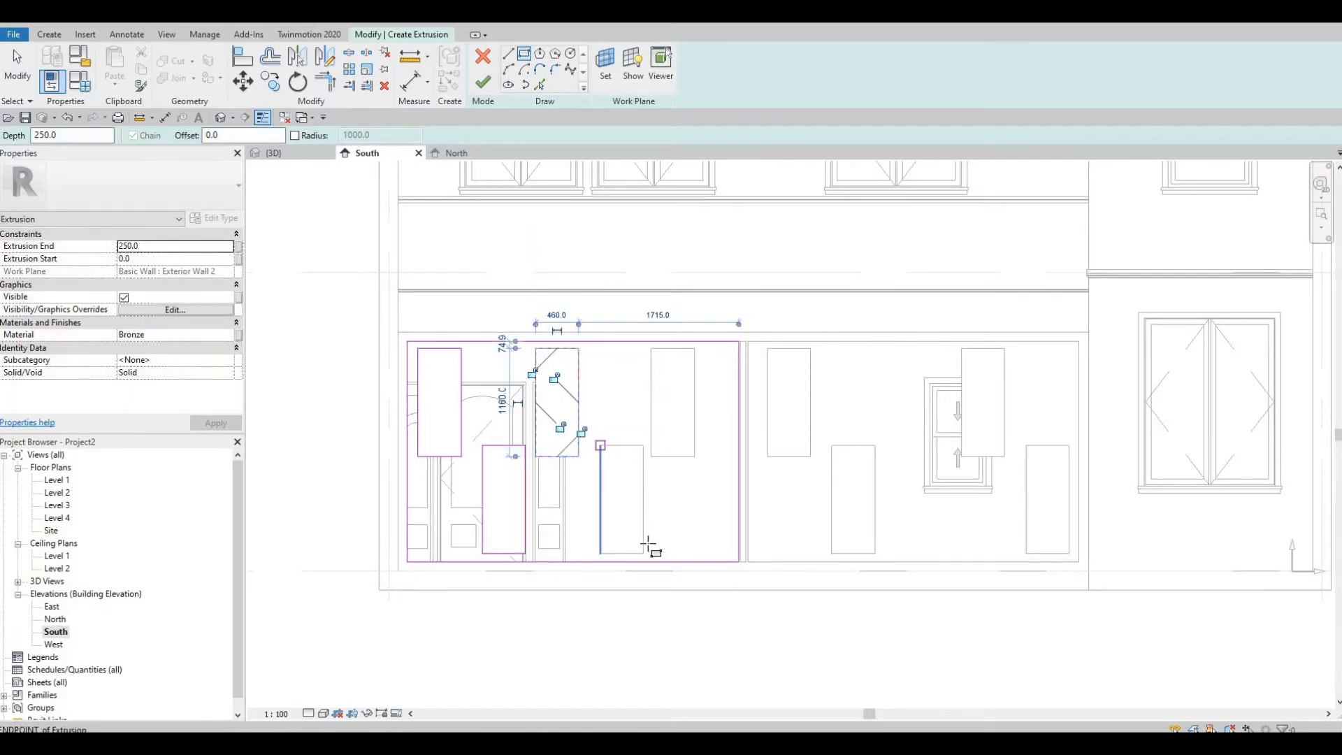
{"action": "left_click", "coordinate": [600, 446]}
{"action": "left_click", "coordinate": [643, 553]}
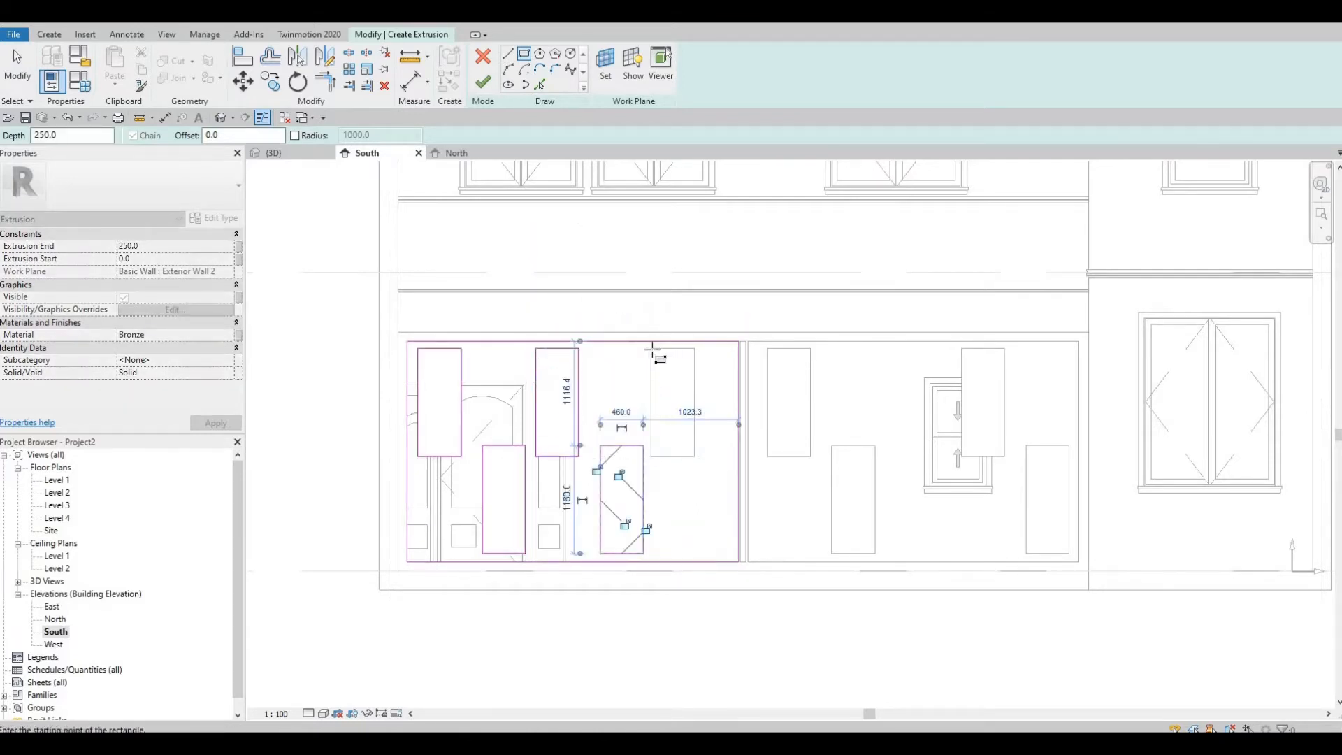
{"action": "left_click", "coordinate": [695, 457]}
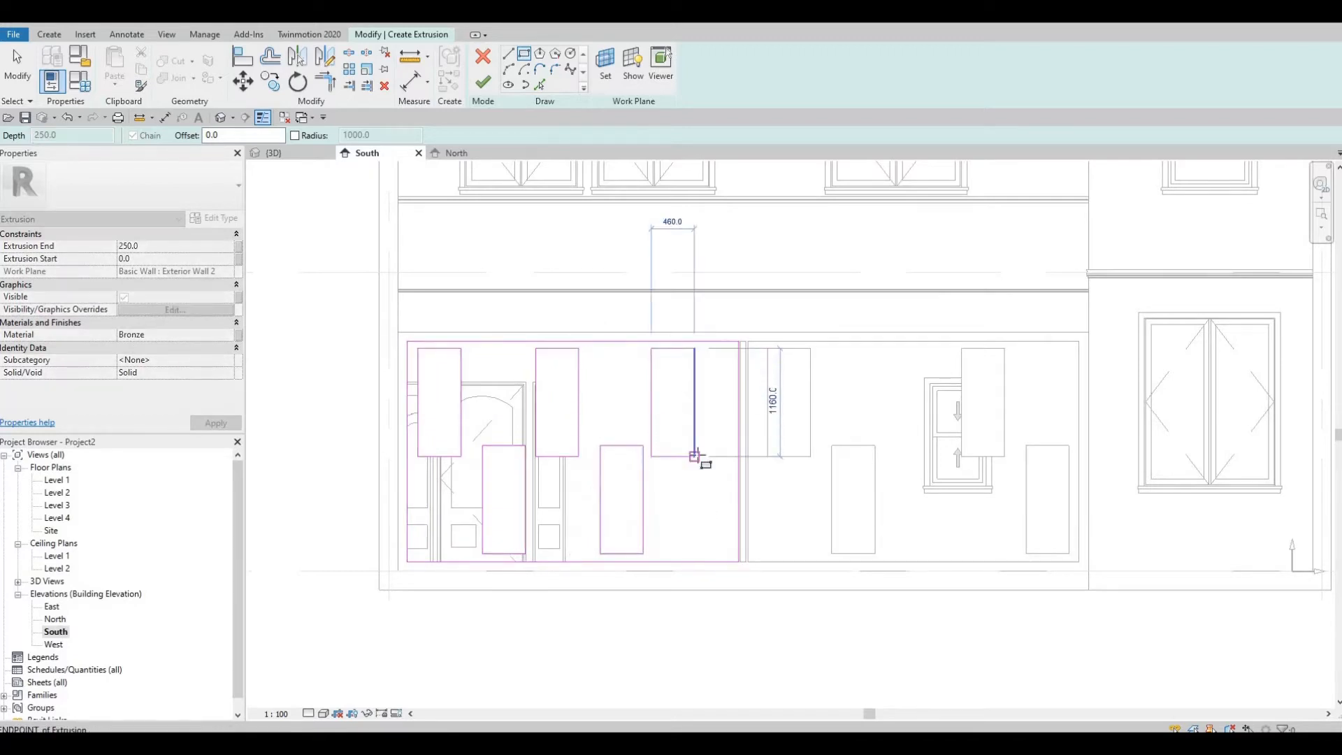
{"action": "key", "text": "Escape"}
{"action": "scroll", "coordinate": [749, 420], "scroll_direction": "down", "scroll_amount": 2}
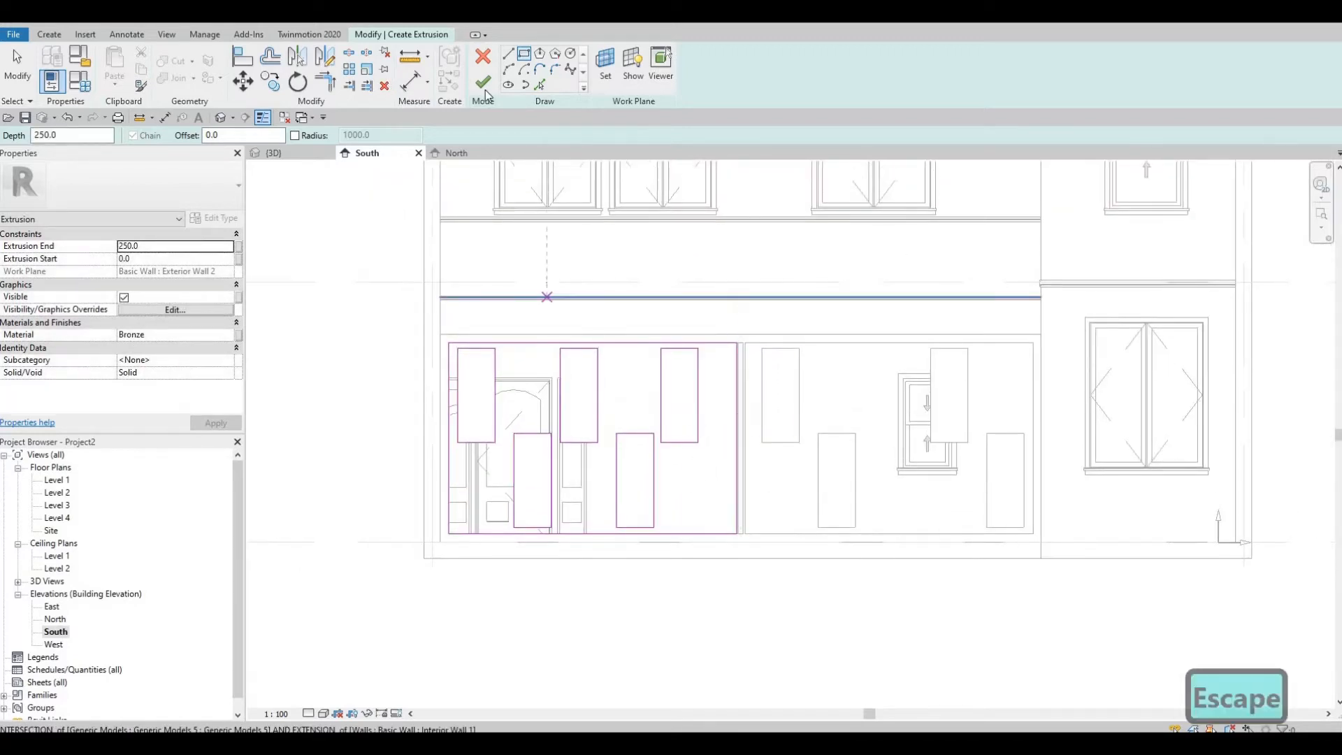
- Assign MDF Medium Density Fiberboard from the AEC wood materials to the extrusion and finish its sketch
{"action": "left_click", "coordinate": [227, 334]}
{"action": "left_click", "coordinate": [235, 334]}
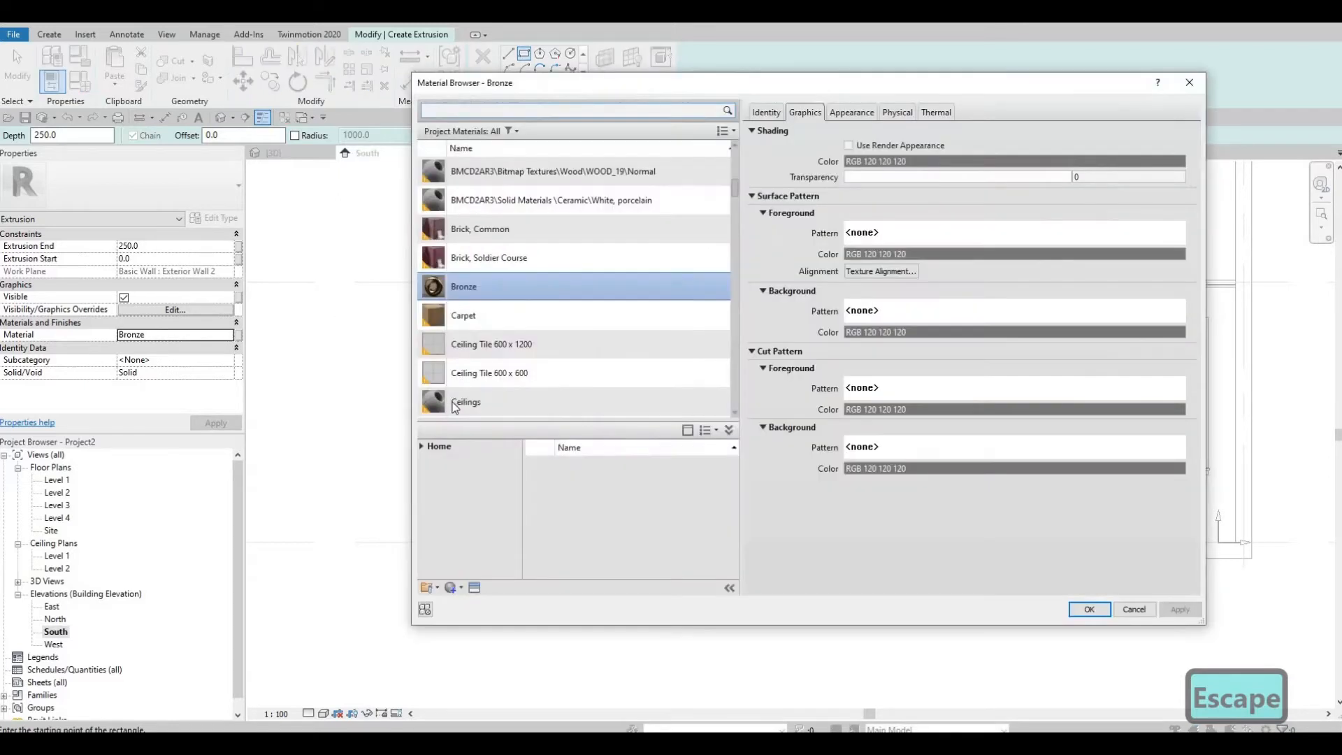
{"action": "left_click", "coordinate": [421, 446]}
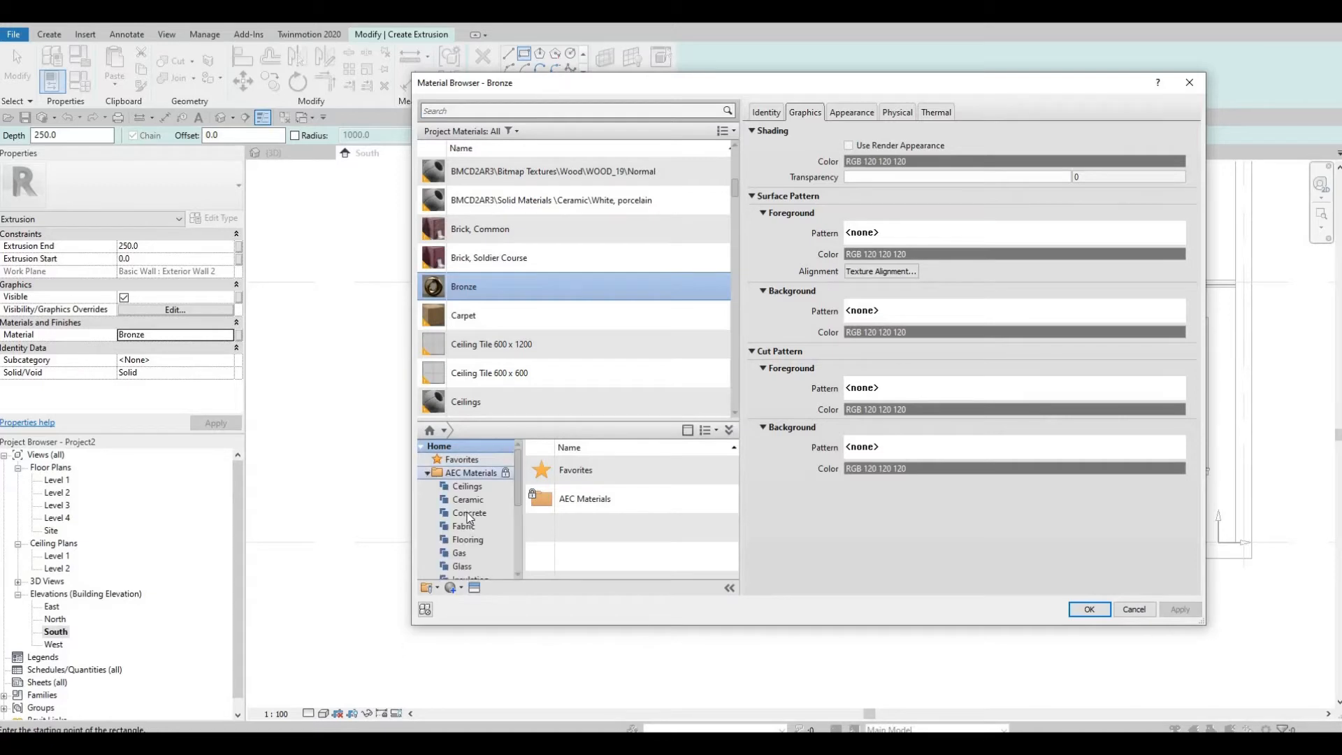
{"action": "scroll", "coordinate": [465, 512], "scroll_direction": "down", "scroll_amount": 4}
{"action": "left_click", "coordinate": [451, 566]}
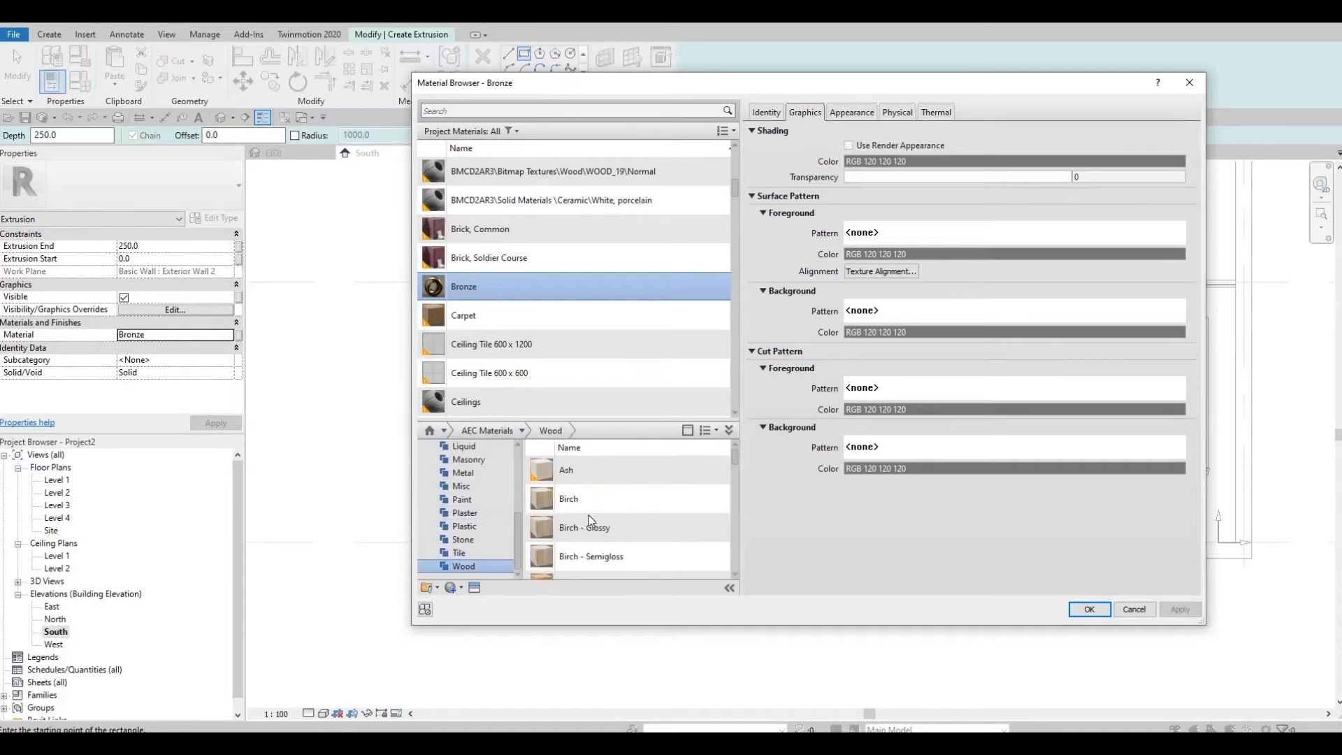
{"action": "scroll", "coordinate": [593, 517], "scroll_direction": "down", "scroll_amount": 5}
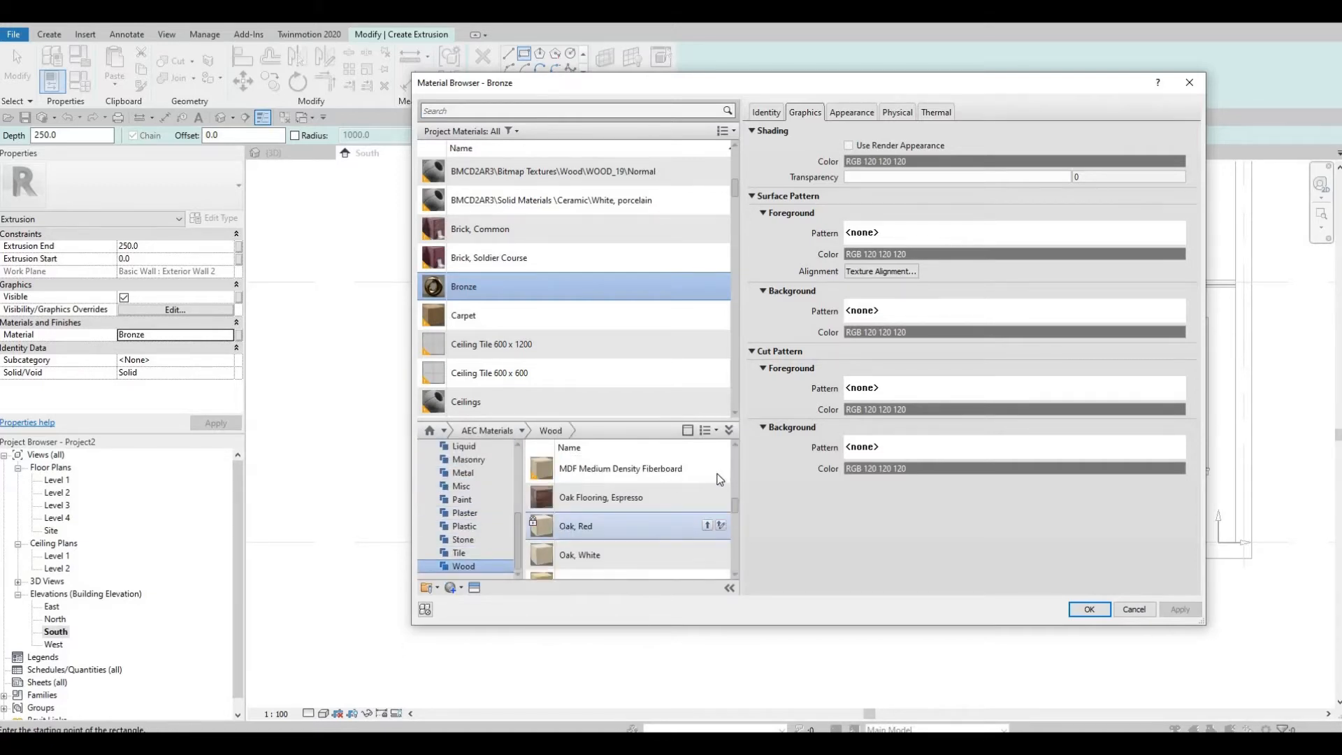
{"action": "left_click", "coordinate": [707, 469]}
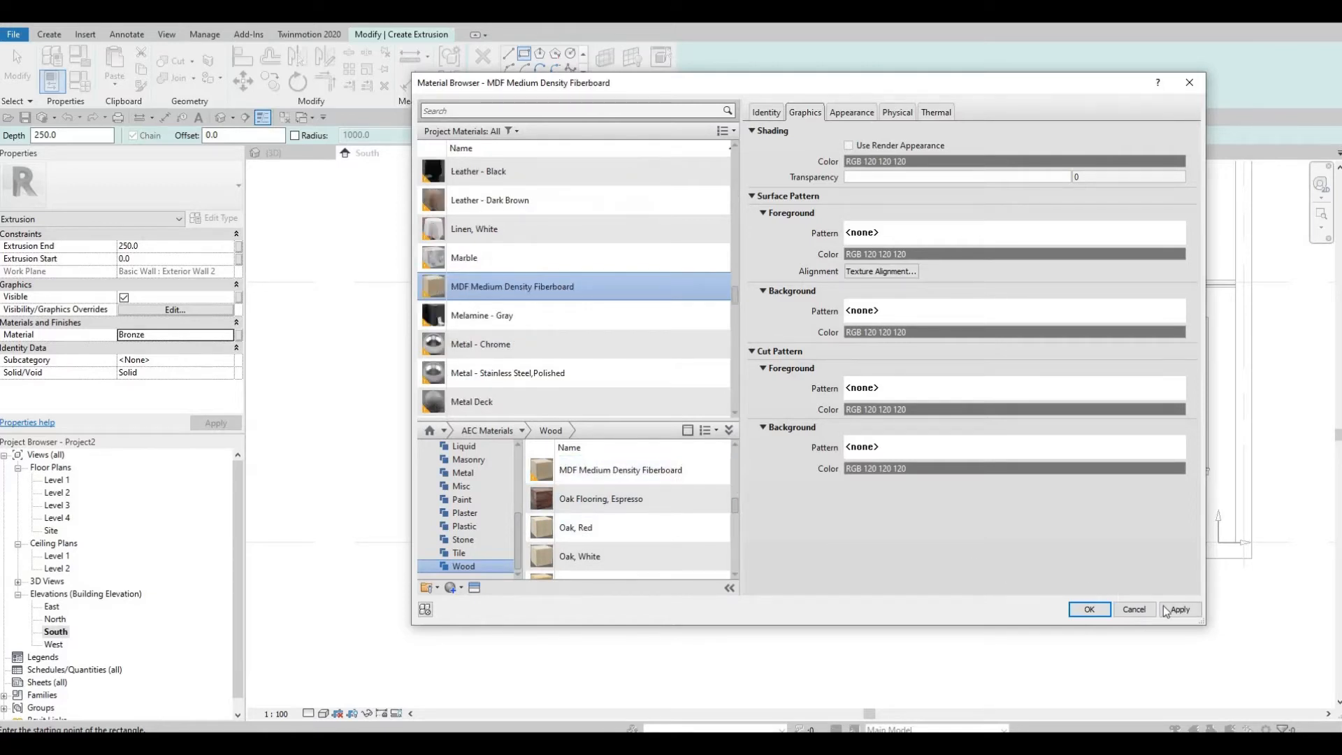
{"action": "left_click", "coordinate": [1102, 614]}
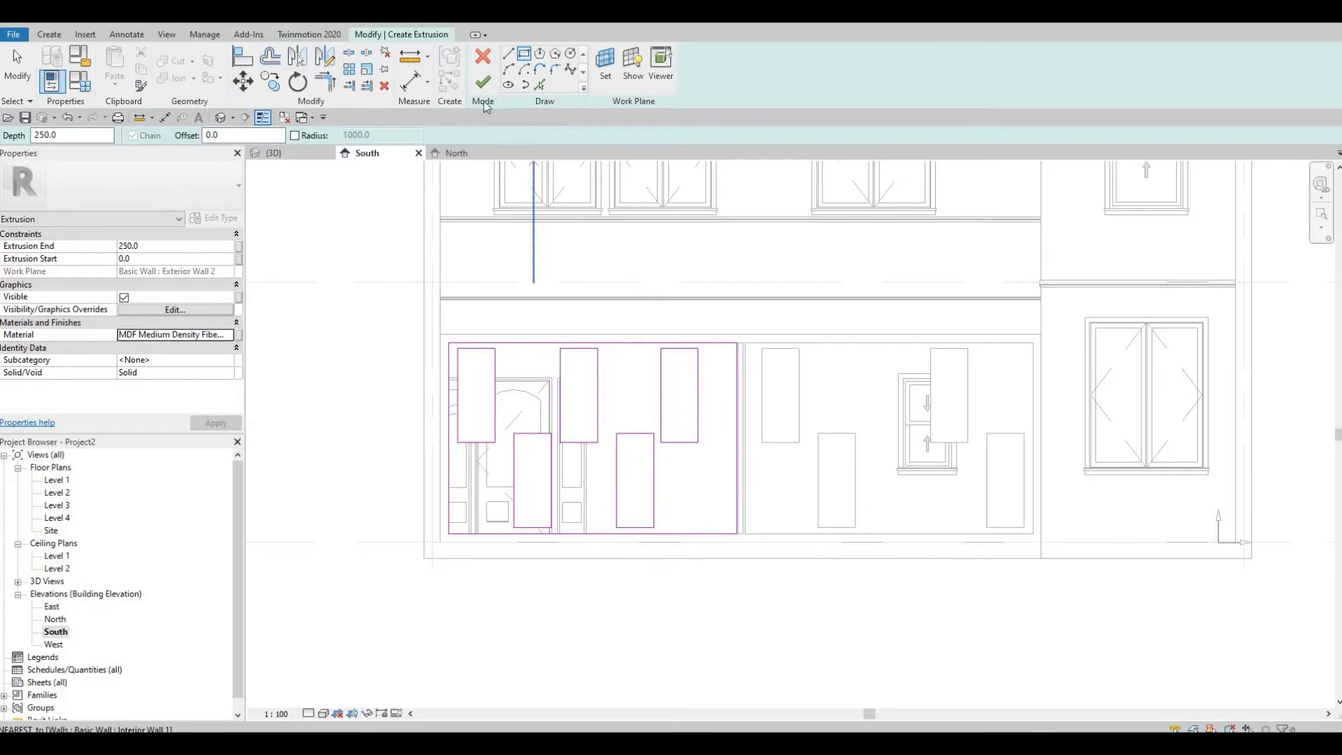
{"action": "left_click", "coordinate": [482, 86]}
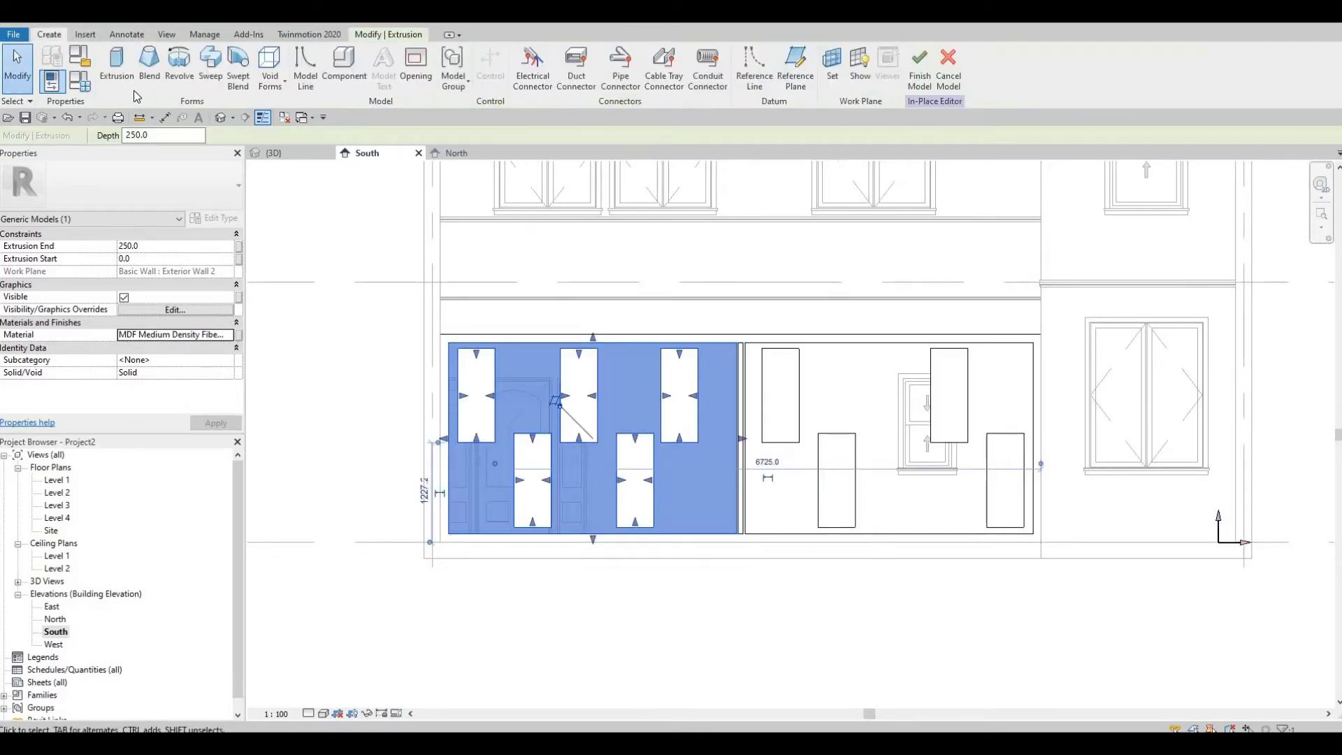
- Start another extrusion on the Exterior Wall 2 face and draw a 3550 by 2362.1 rectangle along the right half's inner frame edge
{"action": "left_click", "coordinate": [117, 69]}
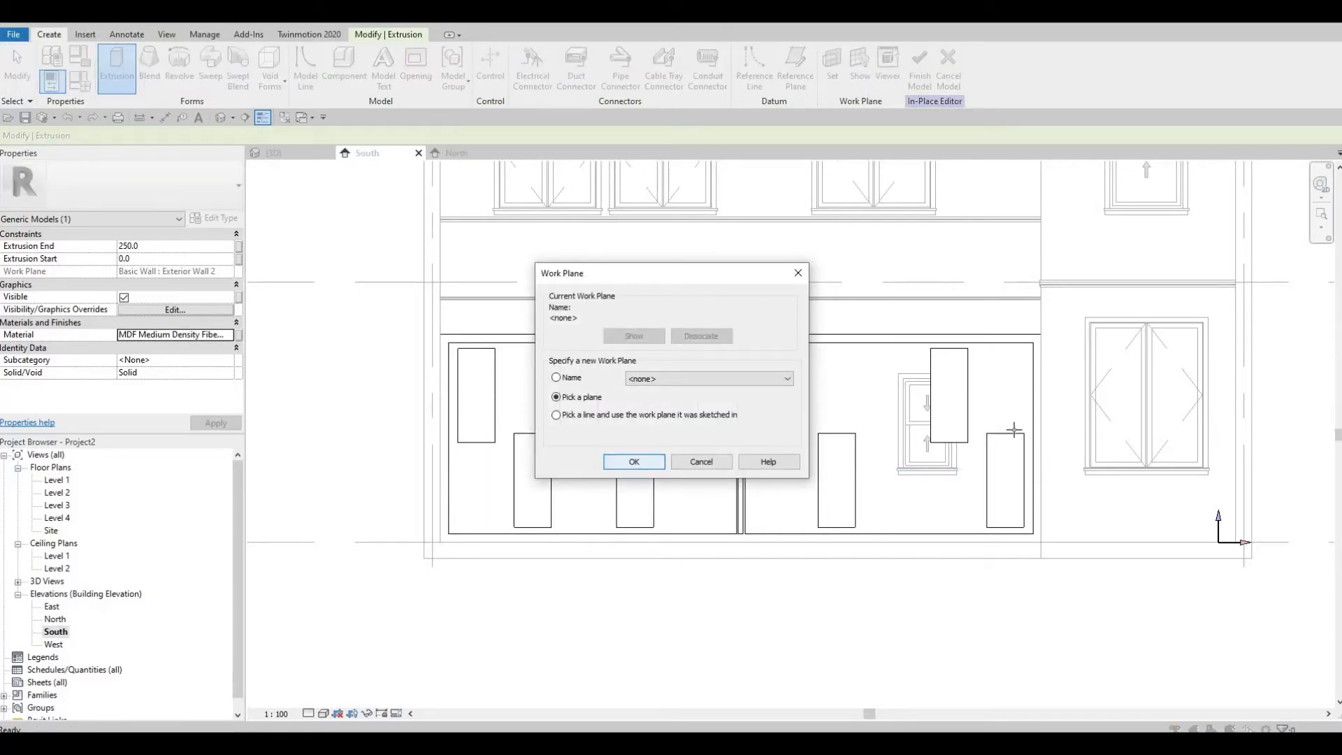
{"action": "key", "text": "Return"}
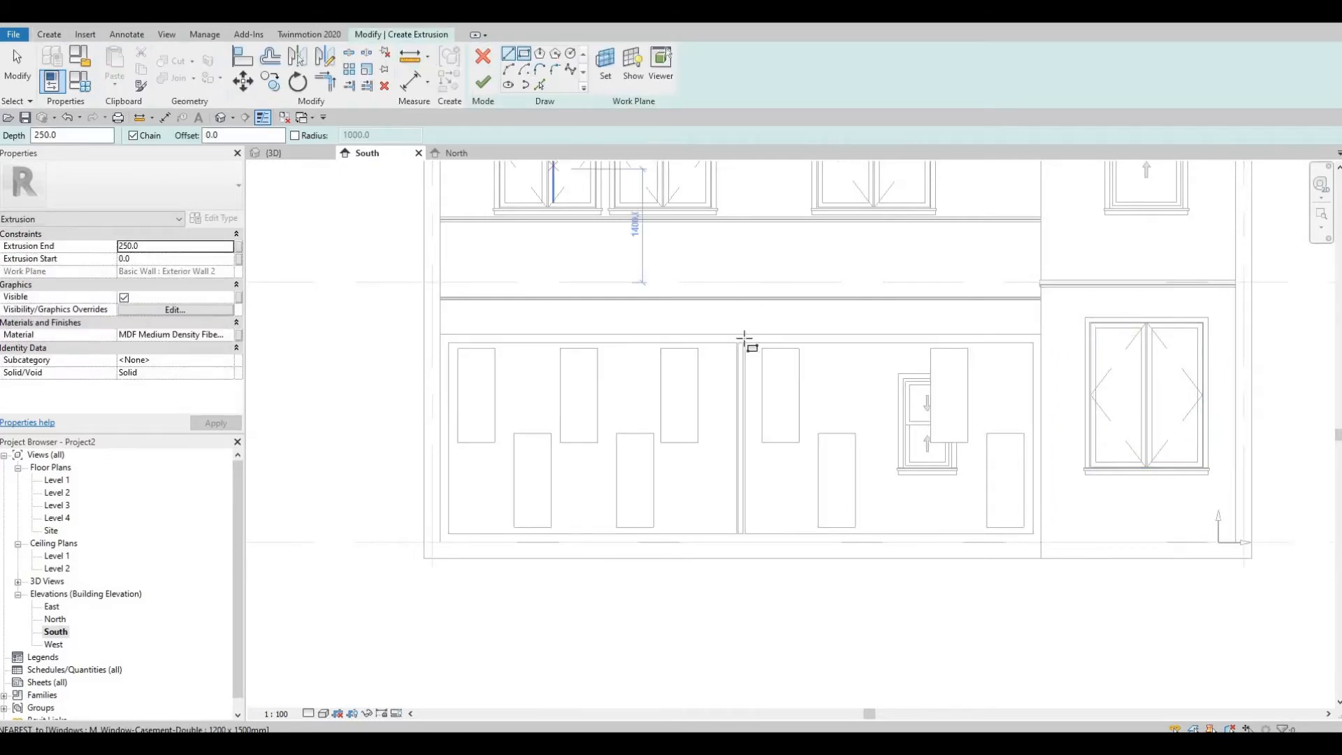
{"action": "scroll", "coordinate": [755, 344], "scroll_direction": "up", "scroll_amount": 2}
{"action": "scroll", "coordinate": [740, 340], "scroll_direction": "up", "scroll_amount": 1}
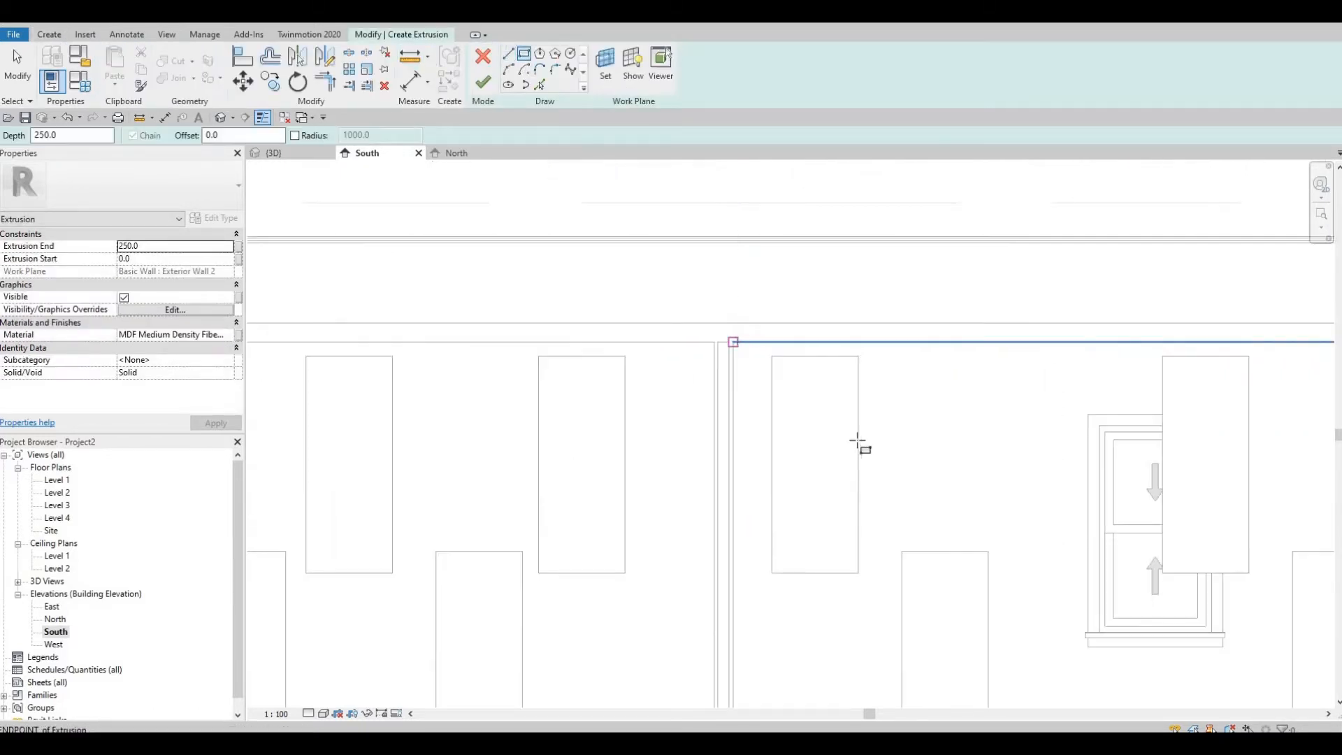
{"action": "left_click", "coordinate": [733, 342]}
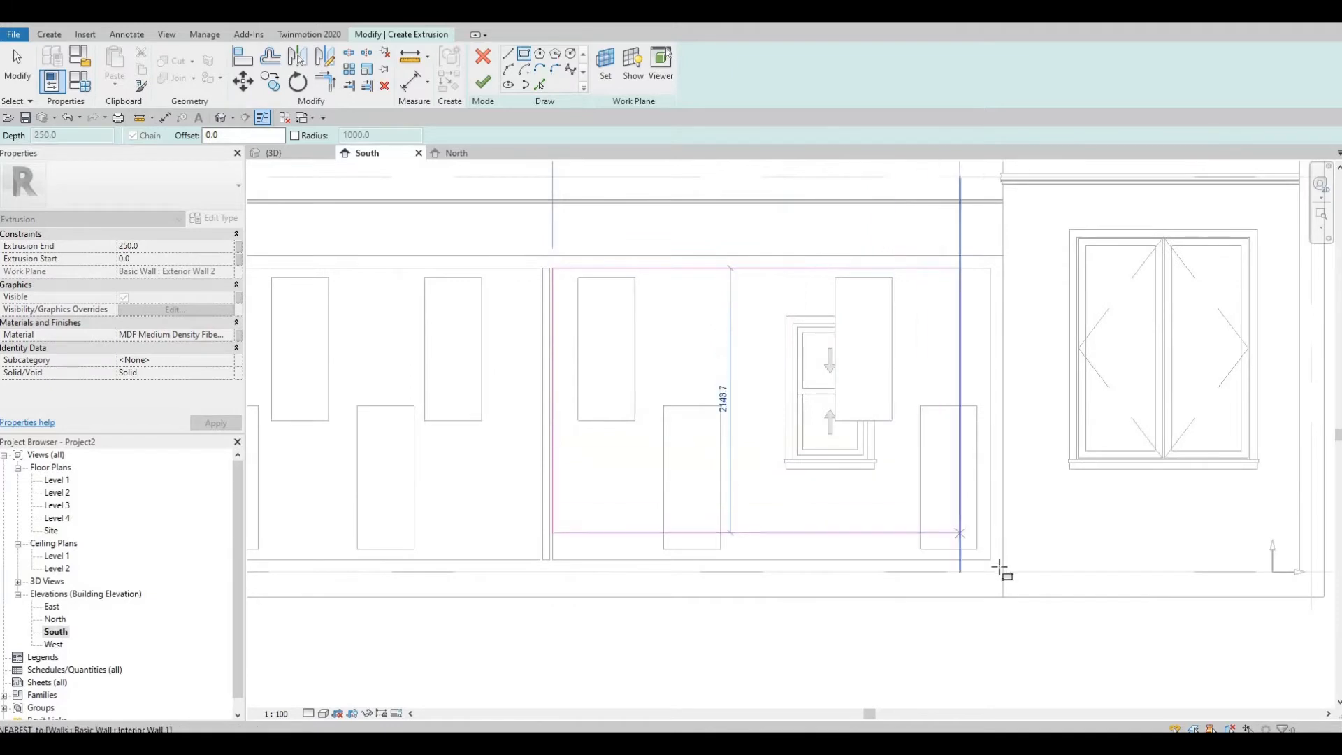
{"action": "scroll", "coordinate": [1000, 566], "scroll_direction": "up", "scroll_amount": 1}
{"action": "left_click", "coordinate": [992, 563]}
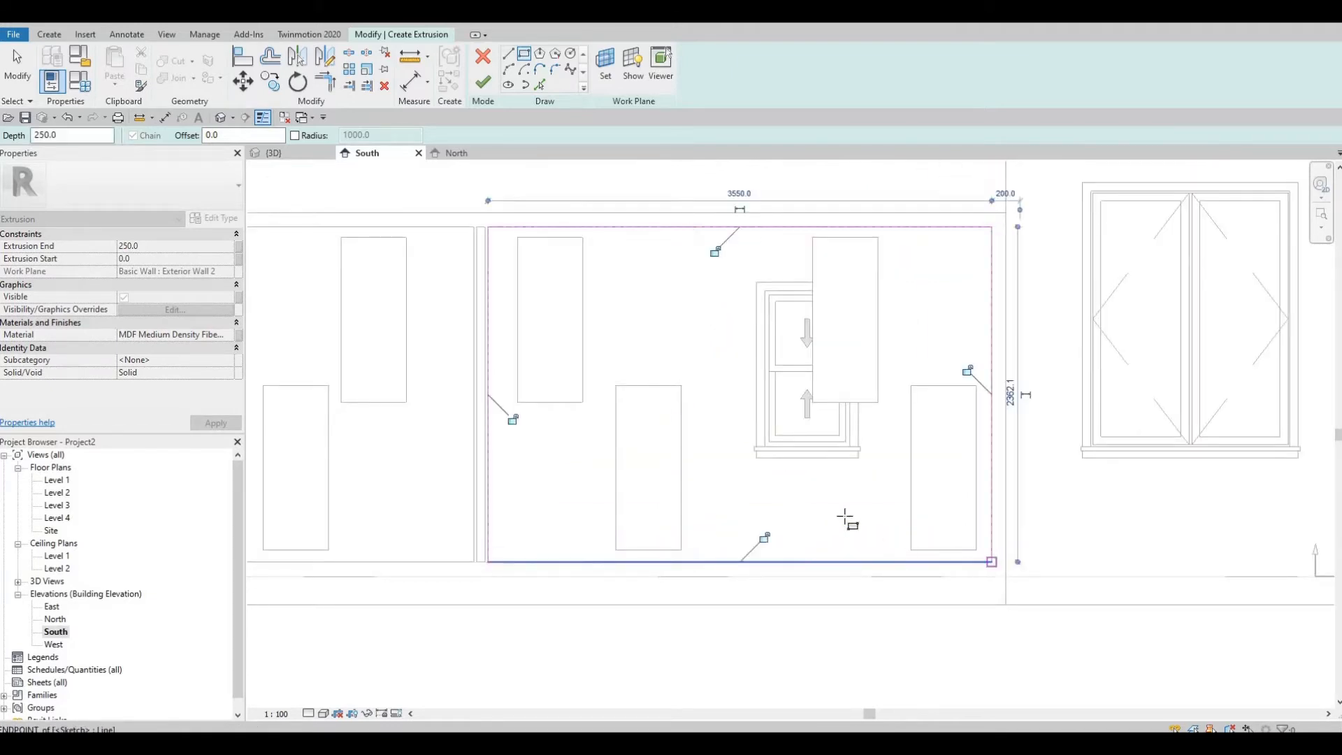
{"action": "key", "text": "Escape"}
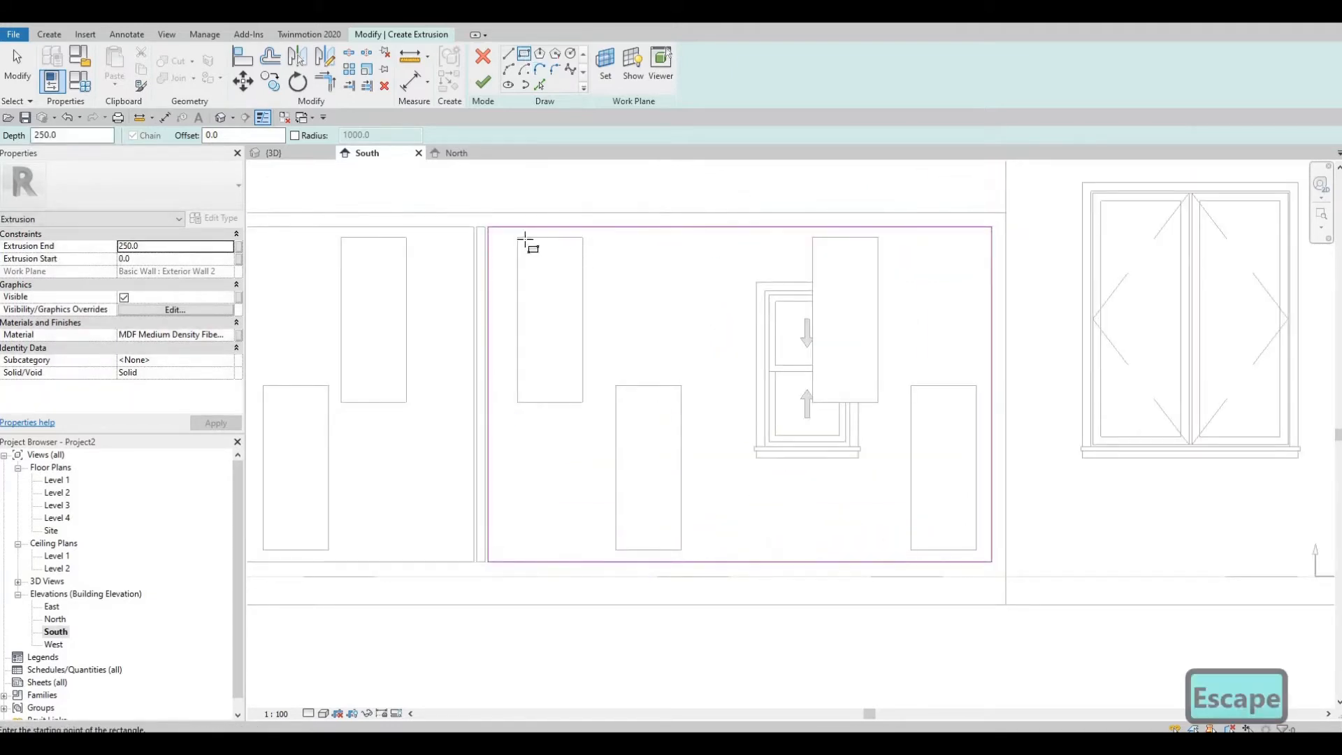
- Draw rectangles over the four staggered openings in the right half of the frame, snapping to their opposite corners
{"action": "left_click", "coordinate": [583, 402]}
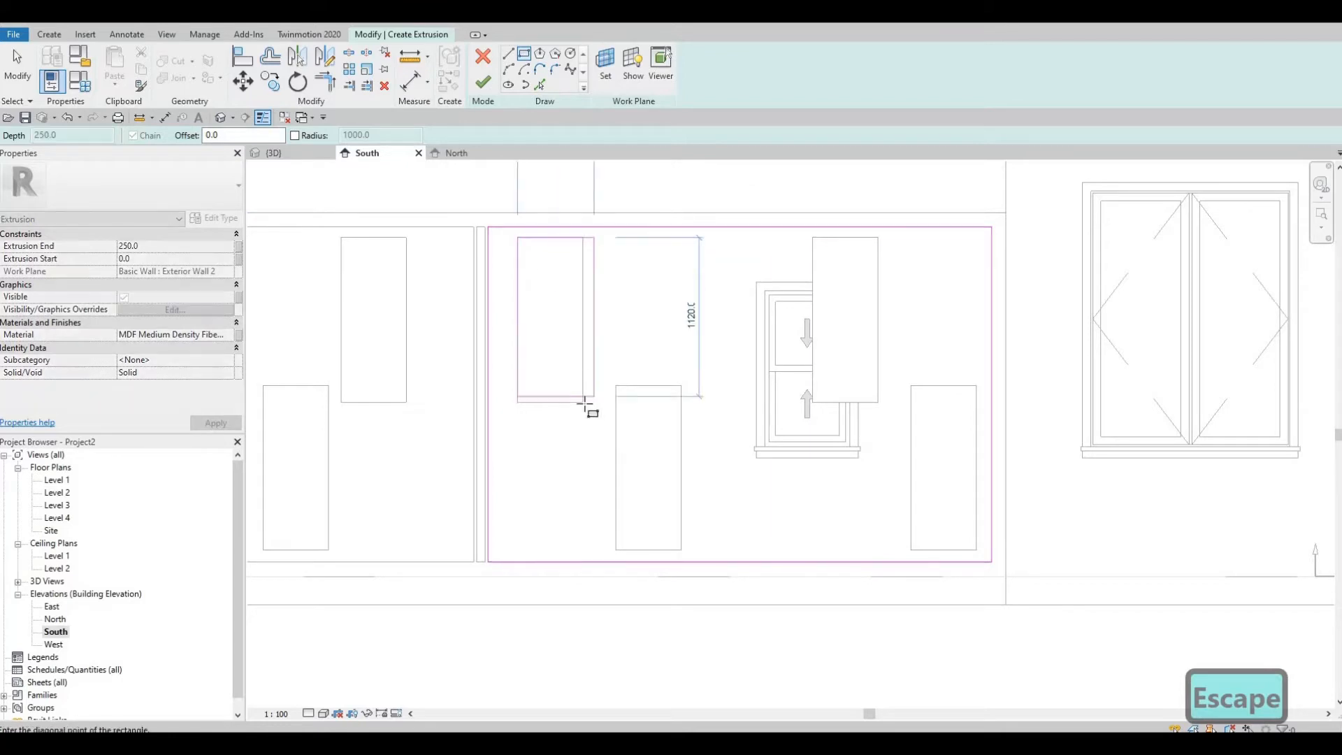
{"action": "left_click", "coordinate": [615, 385]}
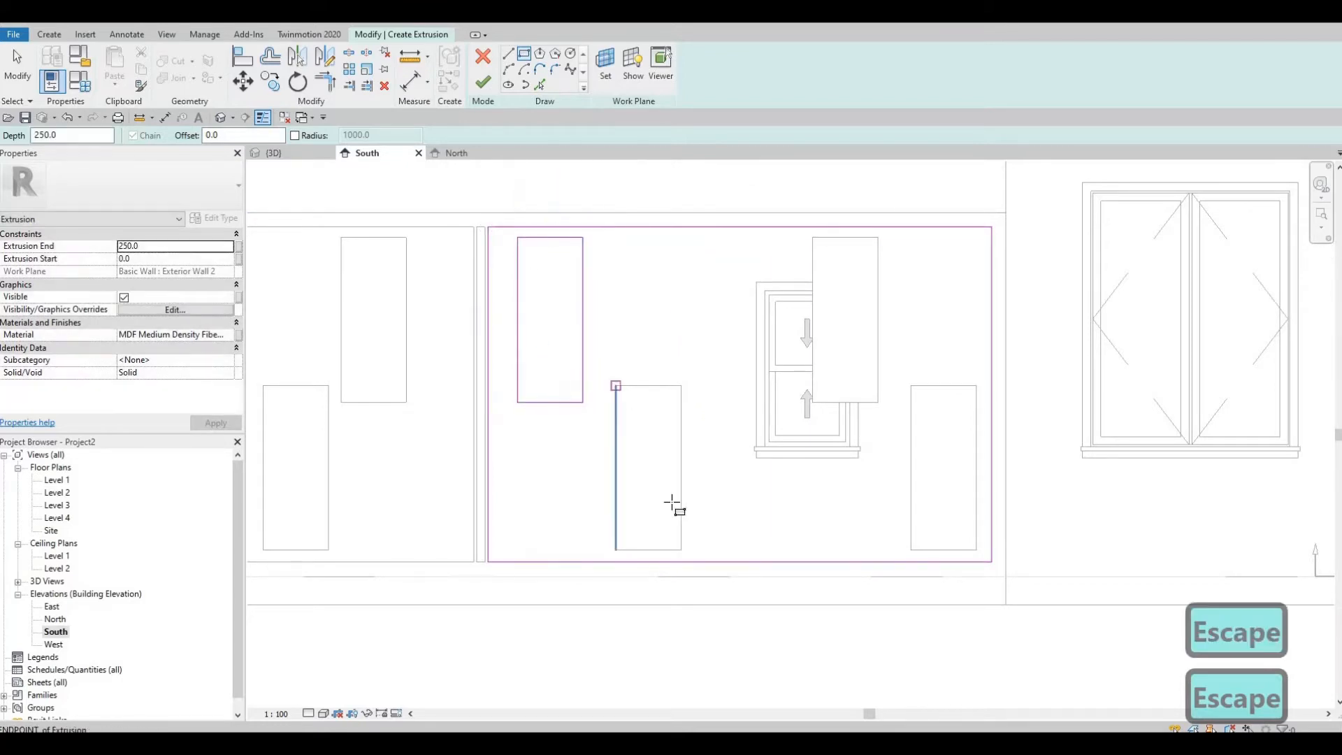
{"action": "left_click", "coordinate": [681, 545]}
{"action": "key", "text": "Escape"}
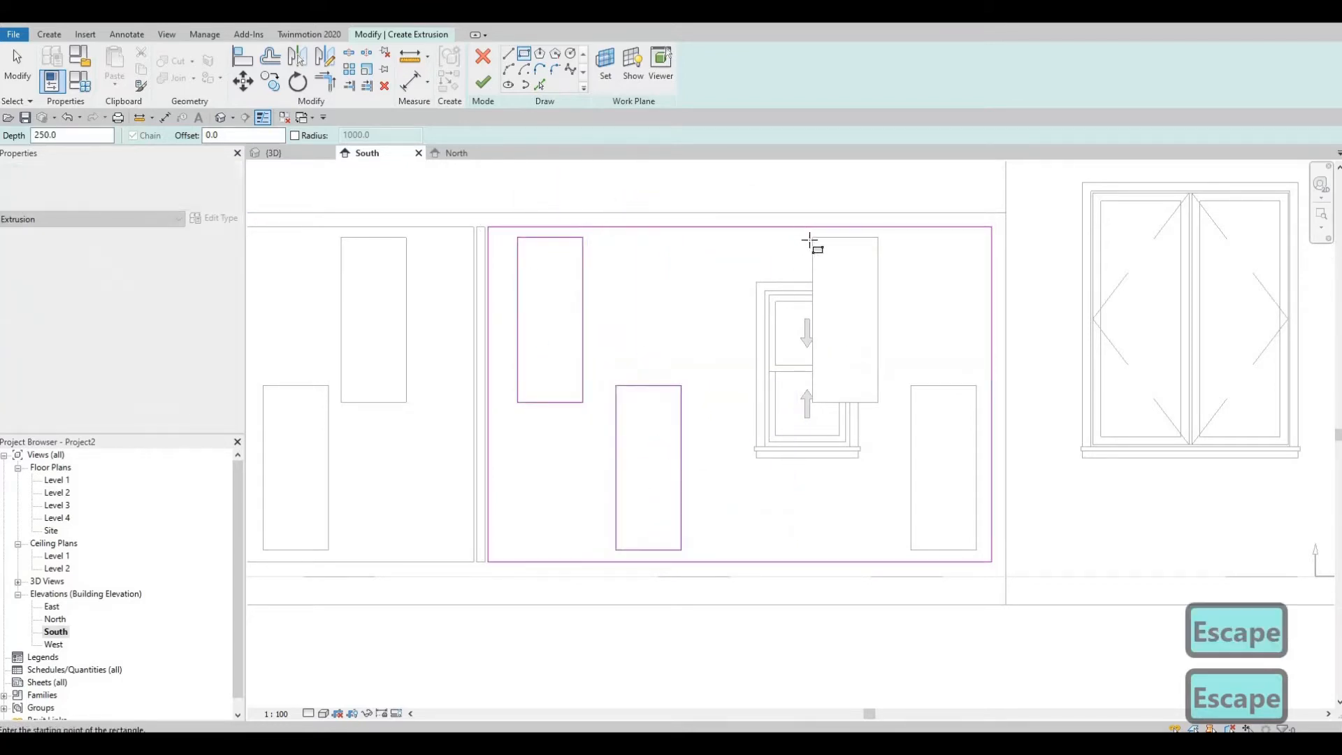
{"action": "left_click", "coordinate": [812, 238]}
{"action": "left_click", "coordinate": [878, 402]}
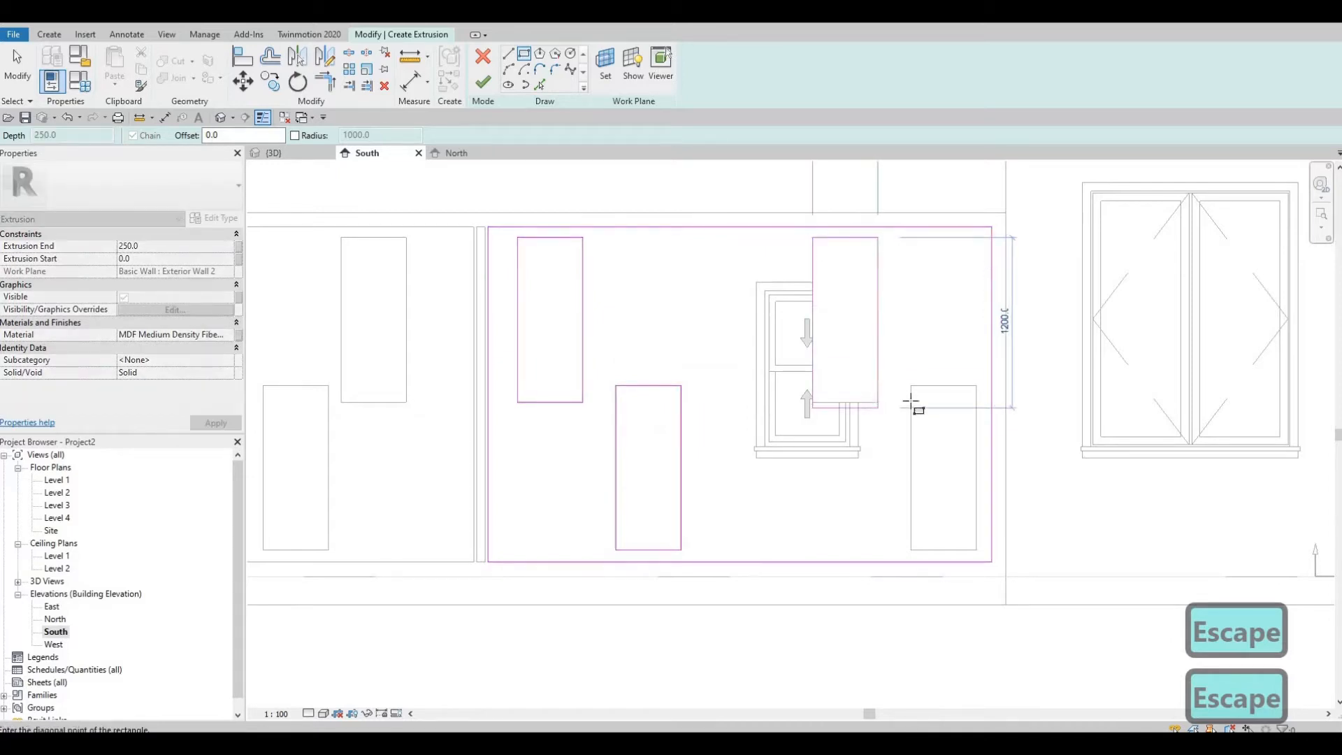
{"action": "key", "text": "Escape"}
{"action": "left_click", "coordinate": [910, 385]}
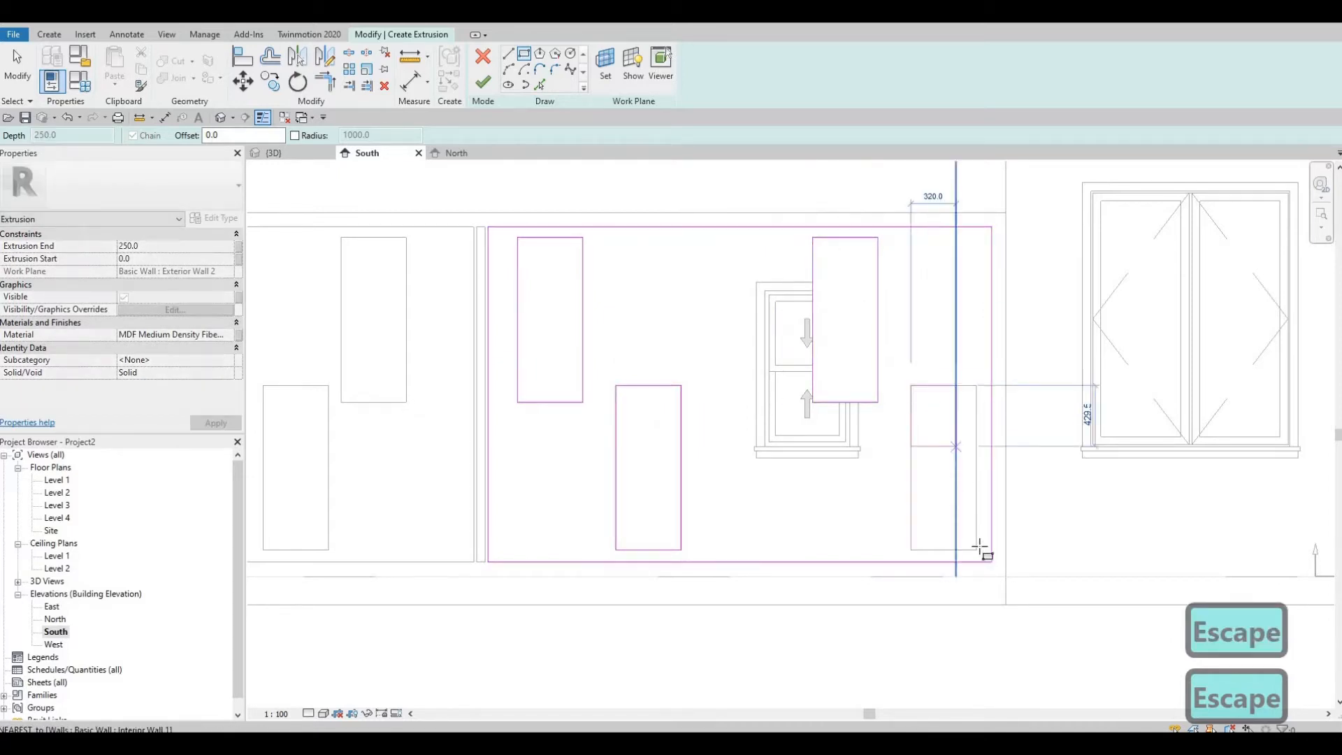
{"action": "left_click", "coordinate": [976, 550]}
{"action": "key", "text": "Escape"}
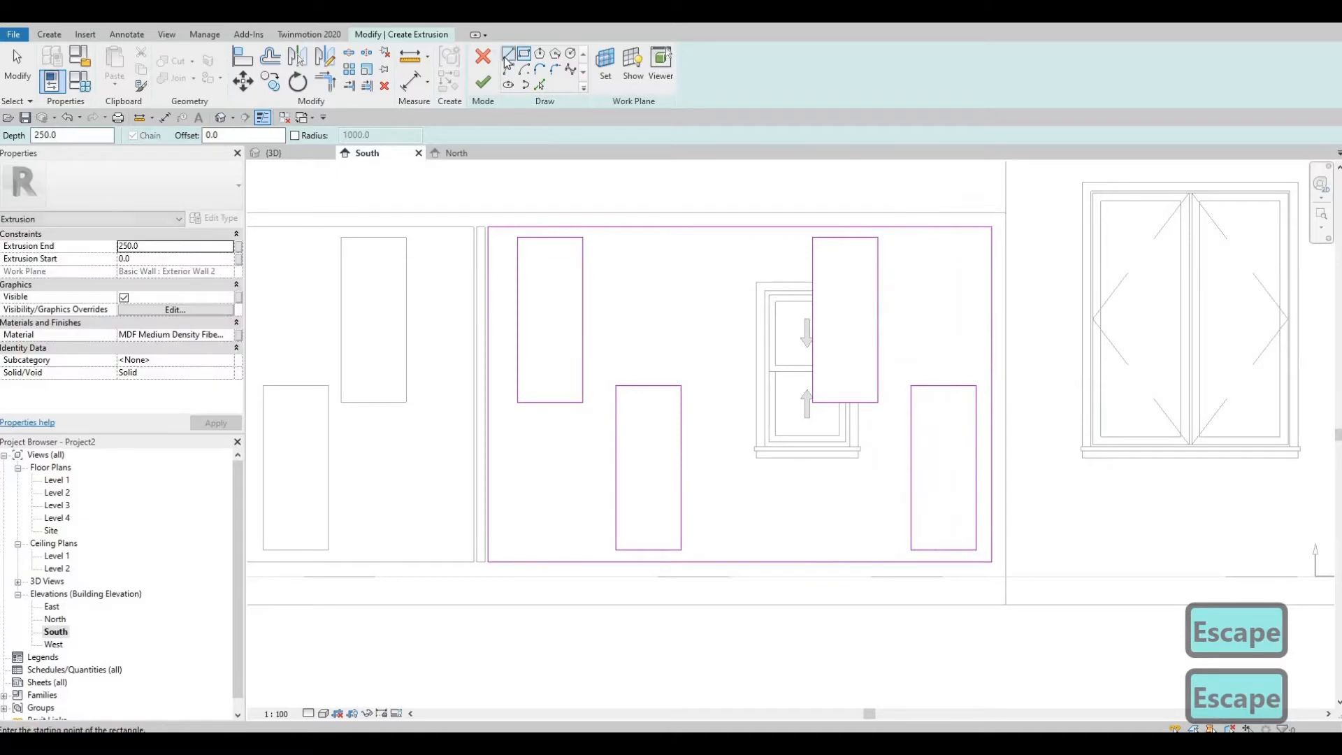
- Draw a tall rectangle about 2287 high from the outline's bottom edge, between the second and third staggered openings
{"action": "left_click", "coordinate": [525, 56]}
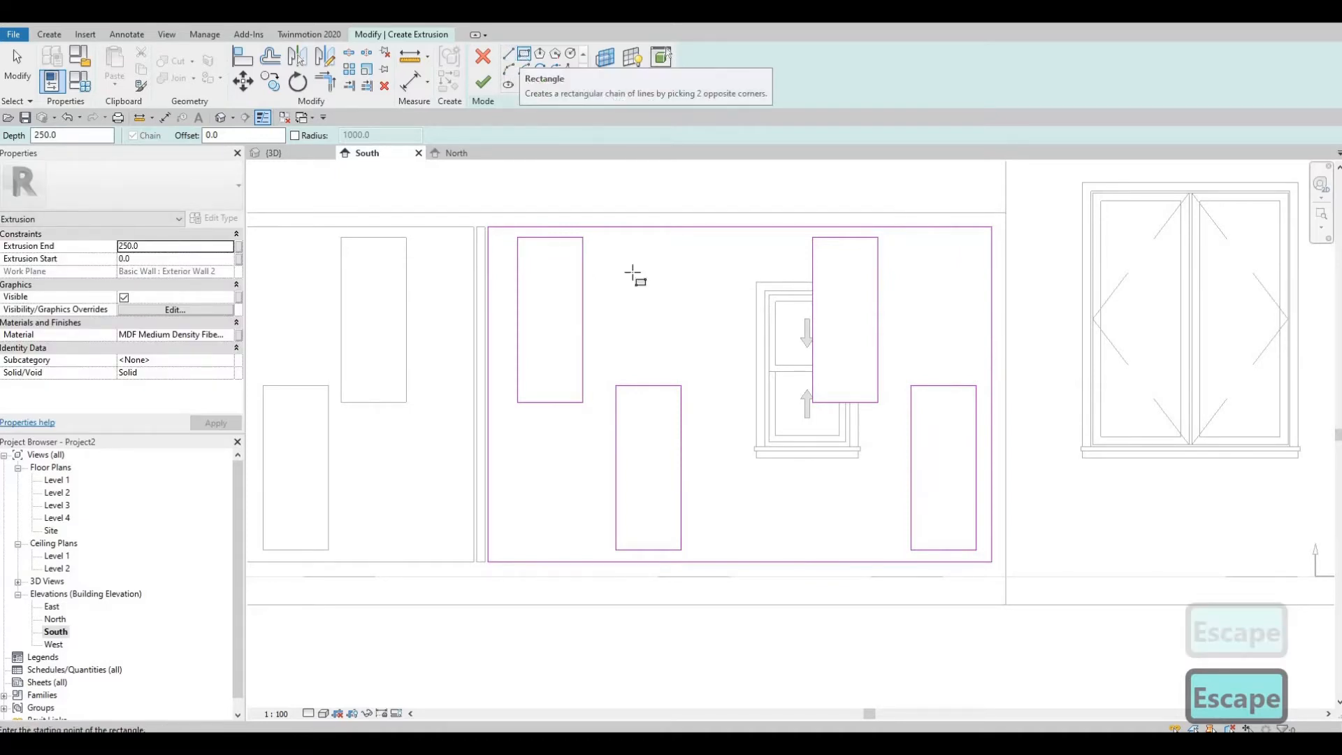
{"action": "left_click", "coordinate": [711, 561]}
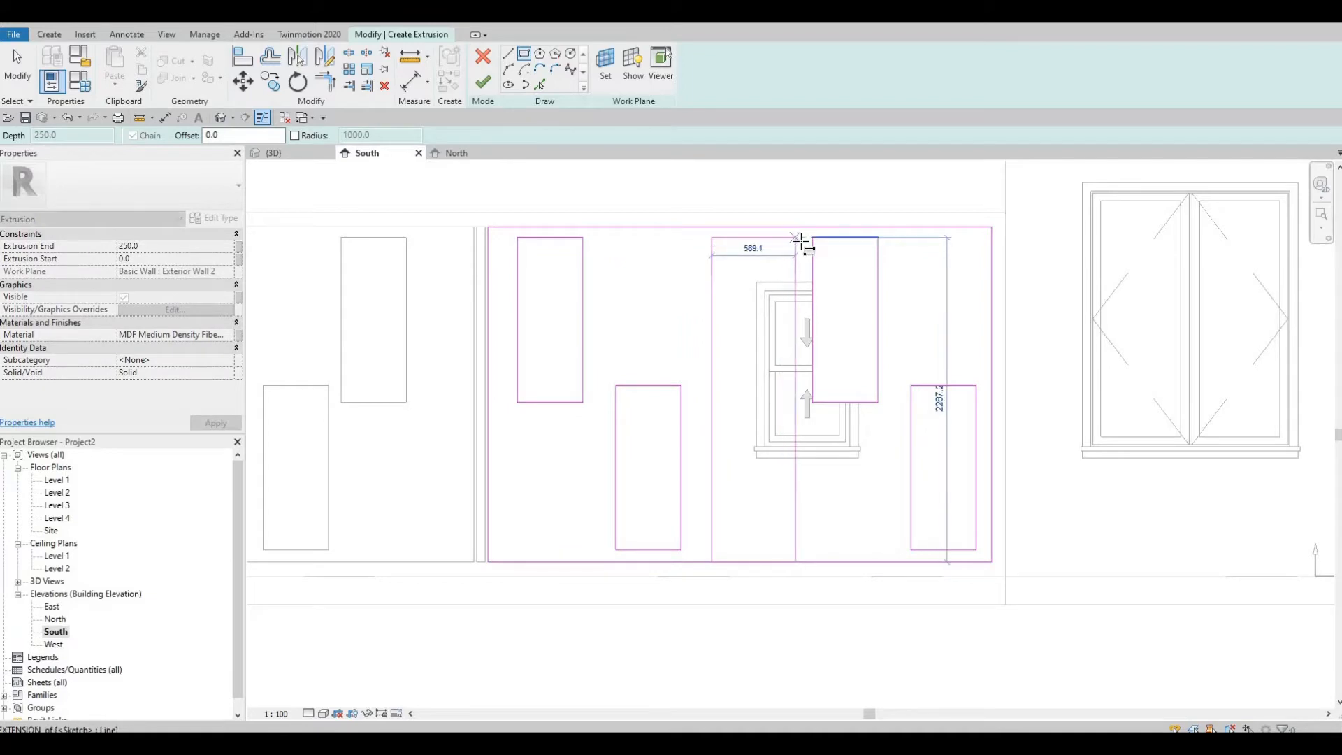
{"action": "key", "text": "Escape"}
{"action": "key", "text": "Escape"}
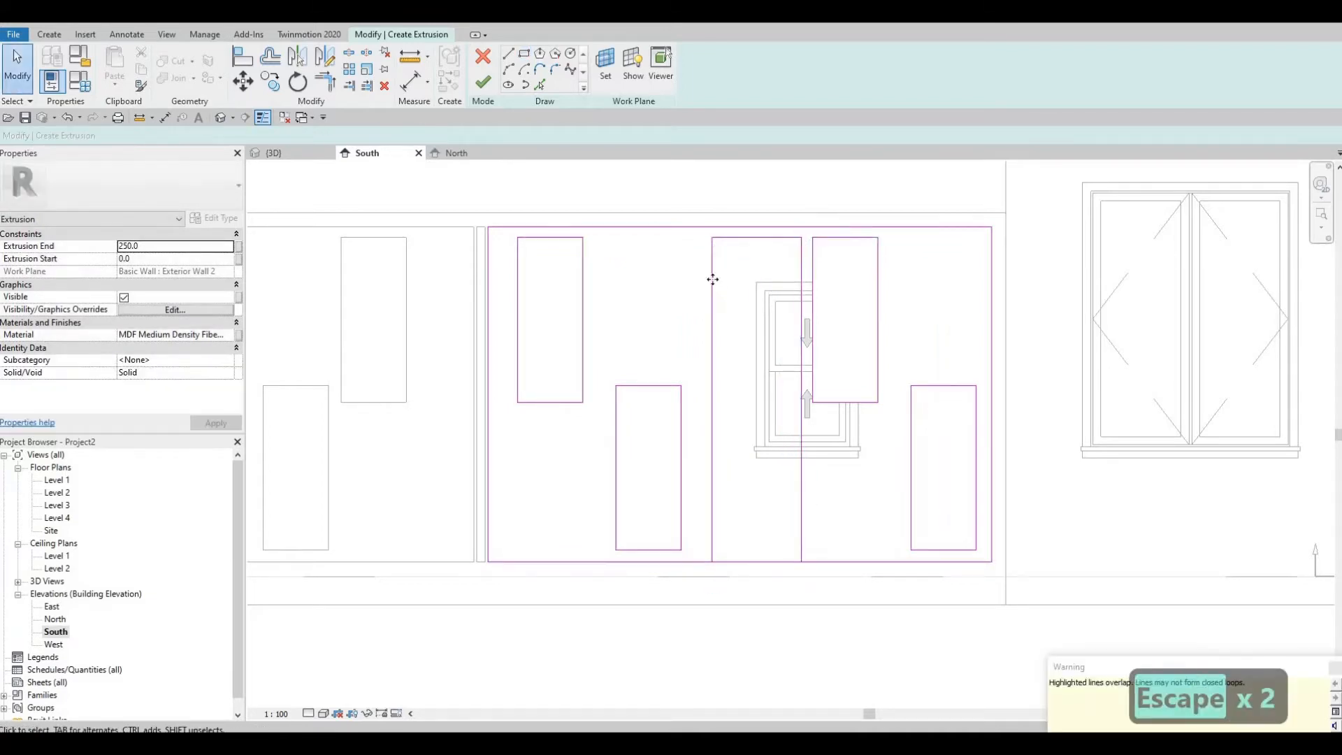
- Move the tall rectangle's left side toward the neighbouring lower opening, widening the rectangle to about 889
{"action": "left_click", "coordinate": [712, 280]}
{"action": "key", "text": "Left"}
{"action": "key", "text": "Left"}
{"action": "key", "text": "Left"}
{"action": "key", "text": "Left"}
{"action": "key", "text": "Left"}
{"action": "key", "text": "Left"}
{"action": "key", "text": "Left"}
{"action": "key", "text": "Left"}
{"action": "key", "text": "Left"}
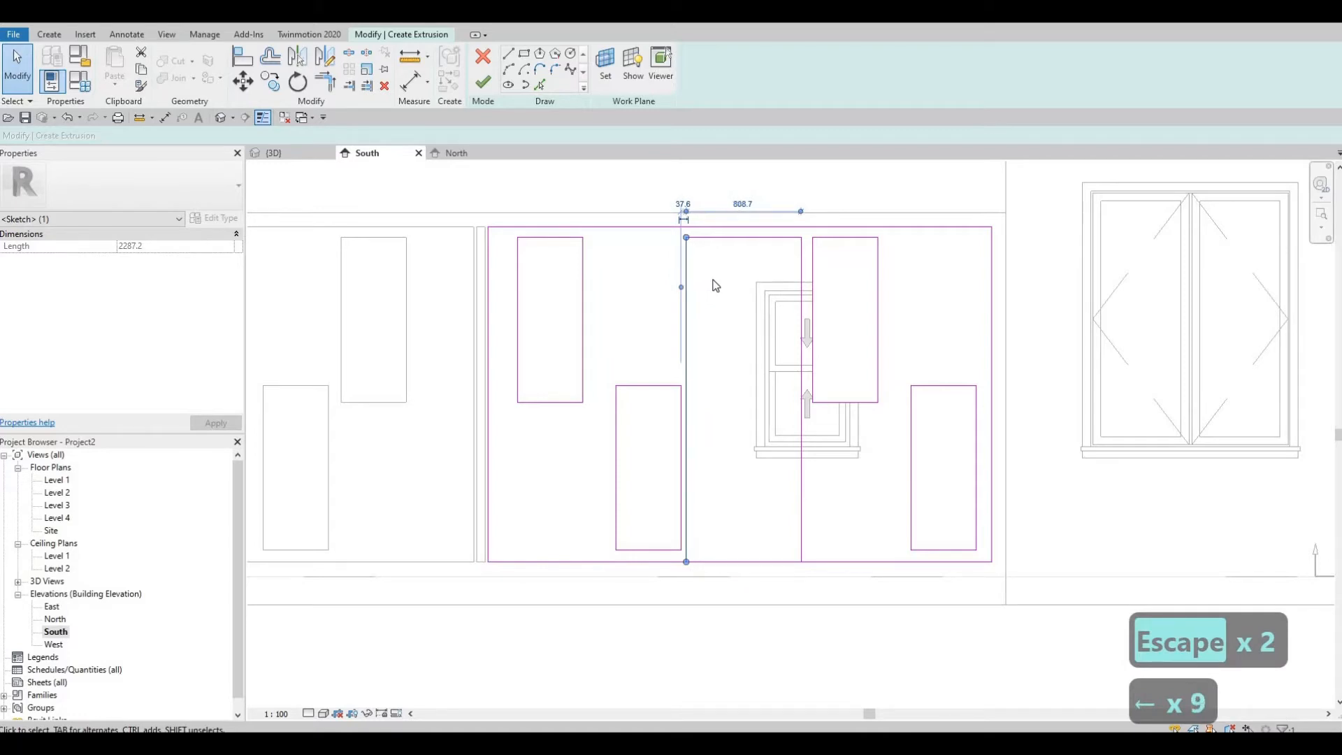
{"action": "key", "text": "Escape"}
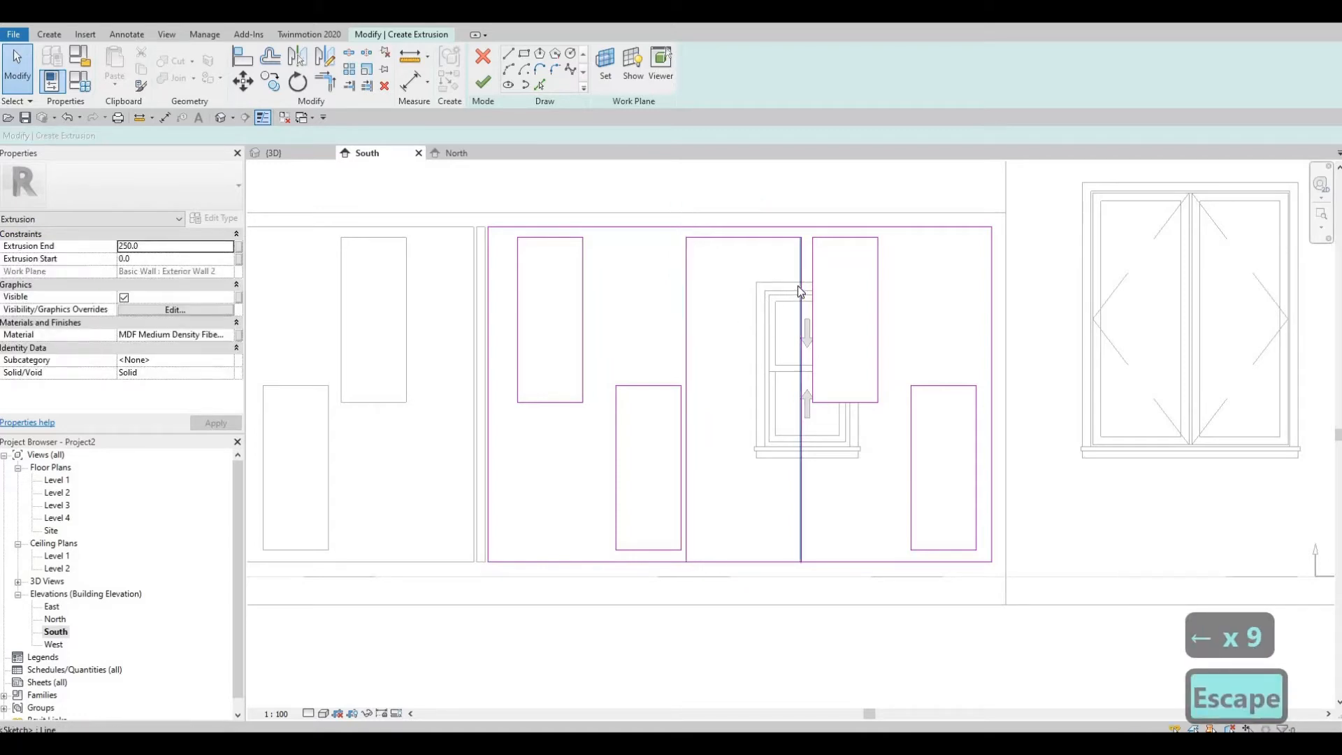
- Move the tall rectangle's right side toward the neighbouring upper opening, making the rectangle about 849 wide
{"action": "left_click", "coordinate": [802, 292]}
{"action": "key", "text": "Right"}
{"action": "key", "text": "Right"}
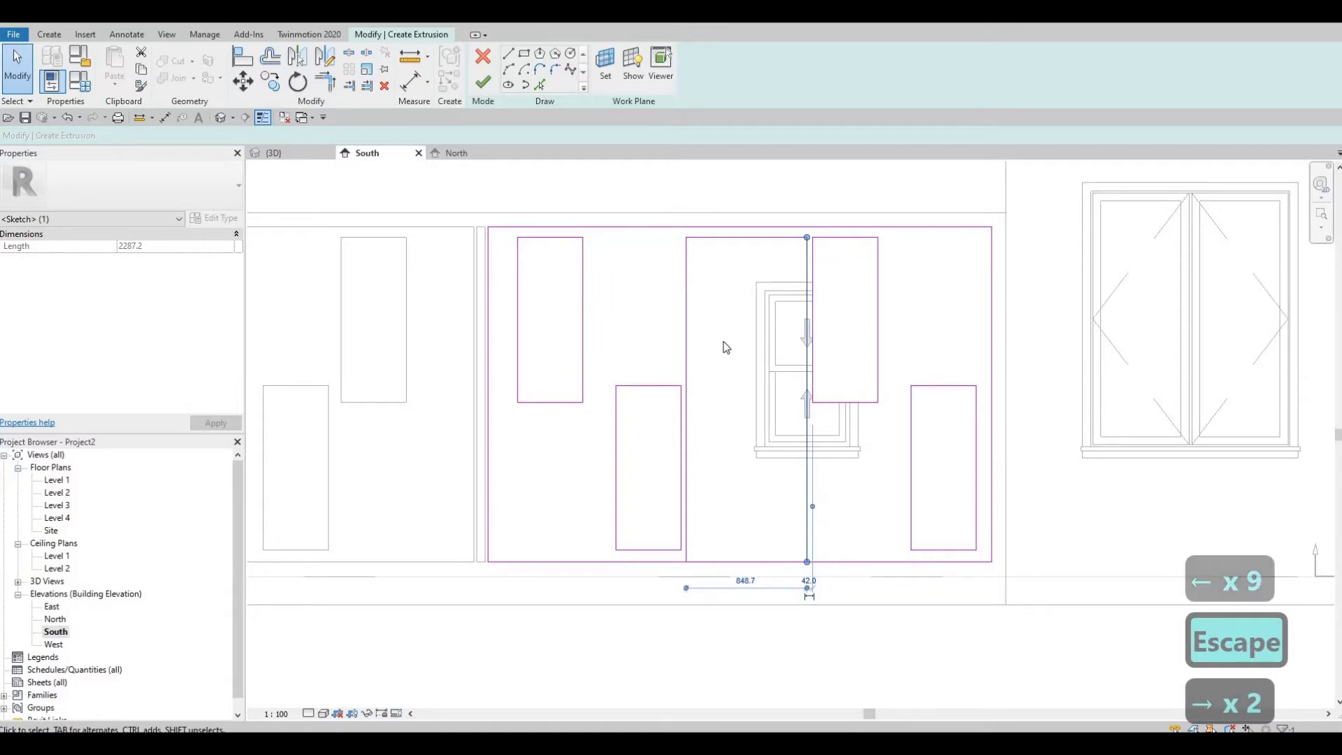
{"action": "key", "text": "Escape"}
{"action": "key", "text": "Escape"}
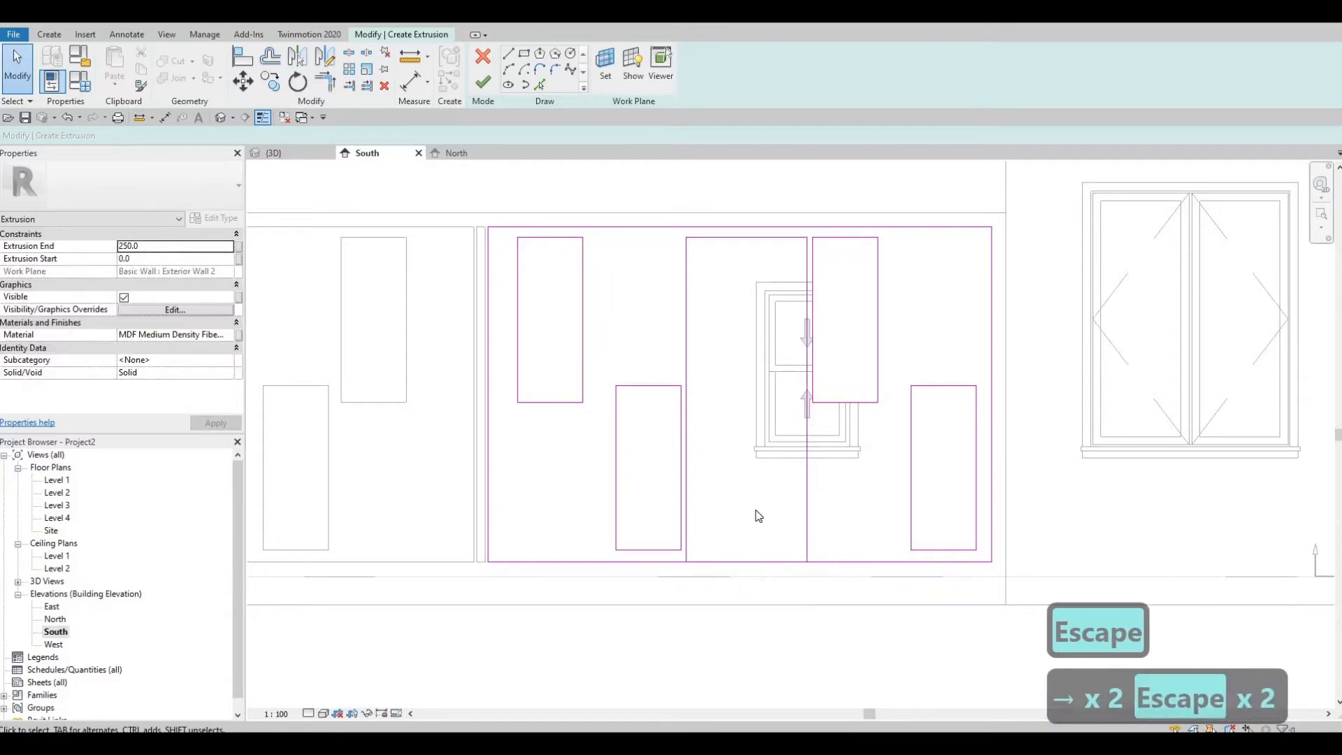
{"action": "left_click", "coordinate": [808, 483]}
{"action": "key", "text": "Escape"}
{"action": "key", "text": "Escape"}
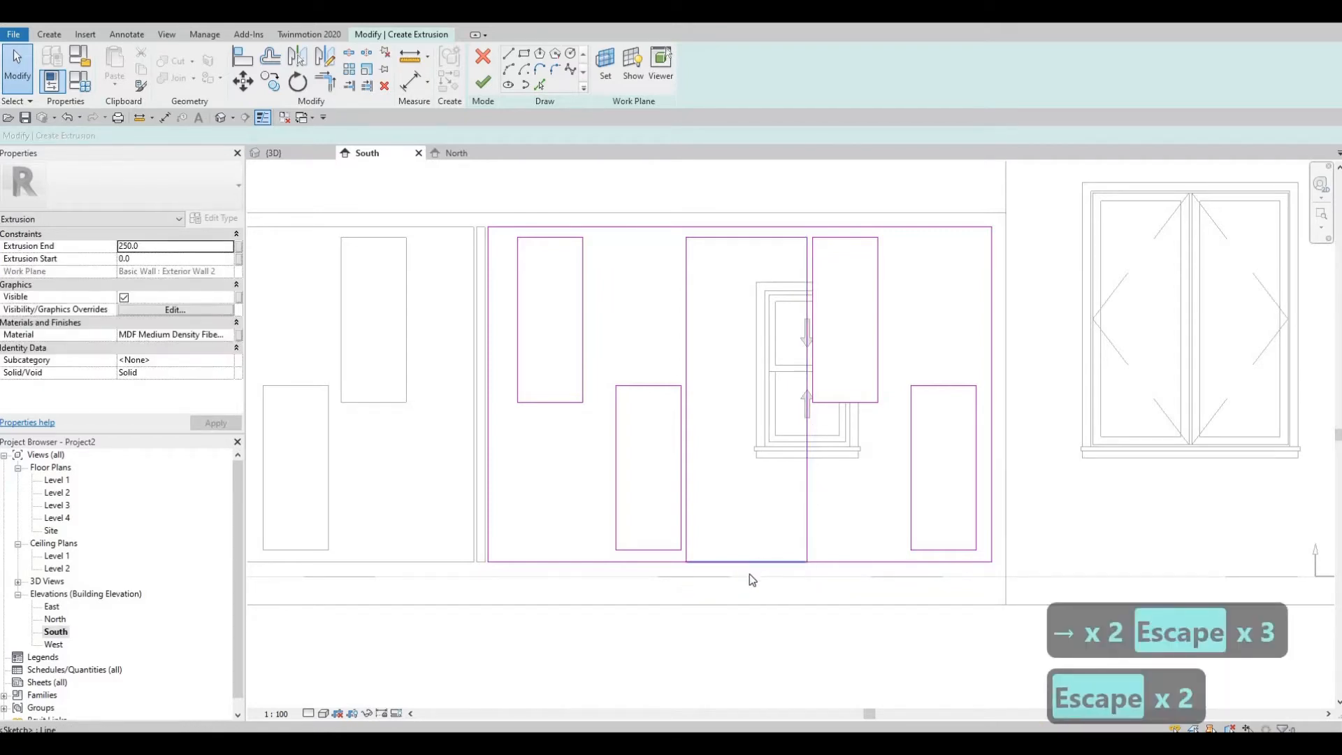
- Delete the tall rectangle's bottom line where it overlaps the outline's bottom edge
{"action": "key", "text": "s"}
{"action": "key", "text": "l"}
{"action": "left_click", "coordinate": [747, 565]}
{"action": "key", "text": "Escape"}
{"action": "key", "text": "Escape"}
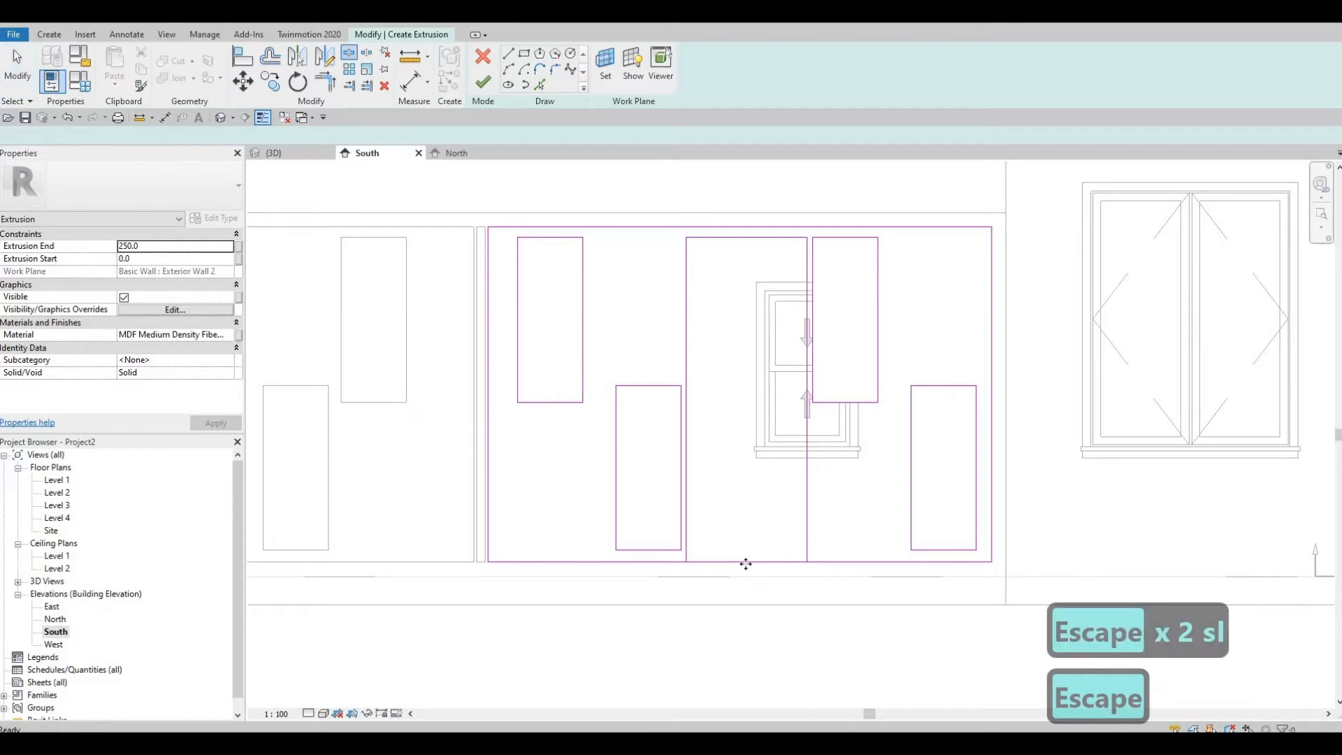
{"action": "left_click", "coordinate": [745, 564]}
{"action": "key", "text": "Delete"}
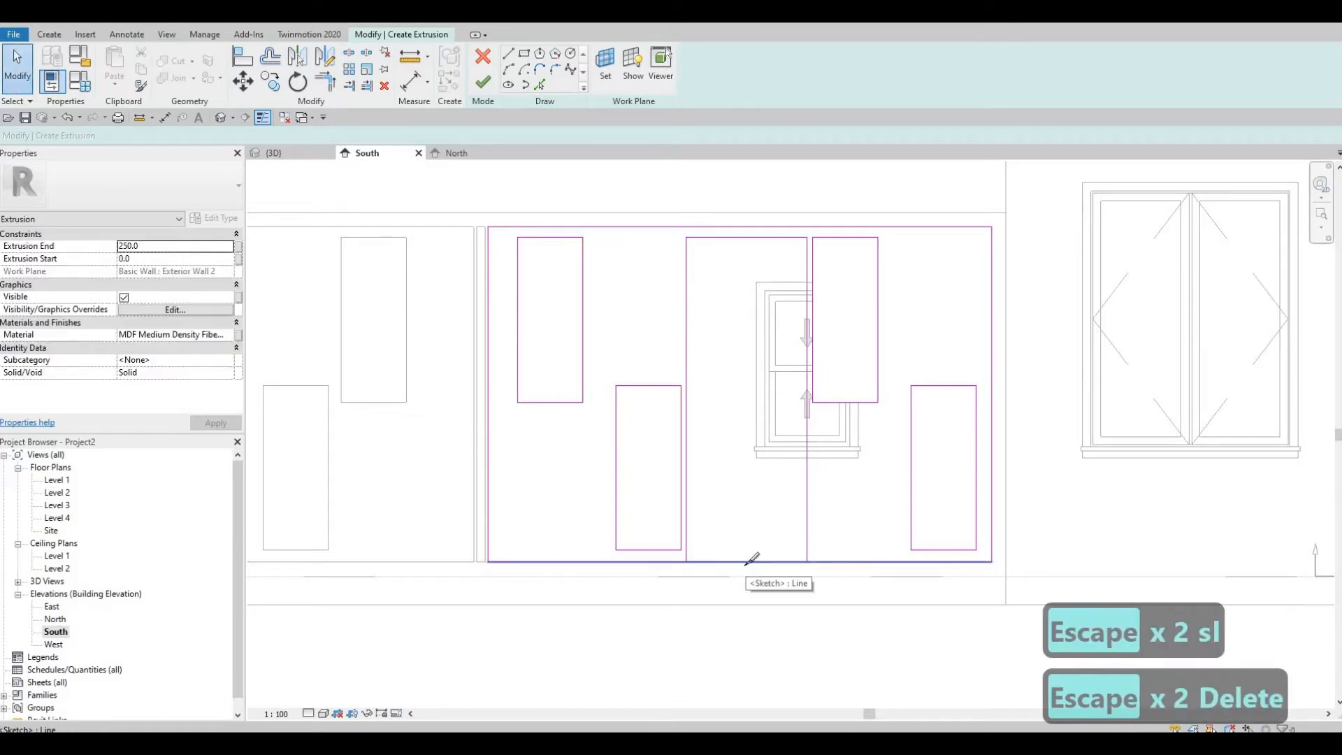
- Open the outline's bottom edge between the tall opening's sides by splitting and trimming it, and finish the extrusion
{"action": "key", "text": "s"}
{"action": "key", "text": "l"}
{"action": "key", "text": "Escape"}
{"action": "key", "text": "Escape"}
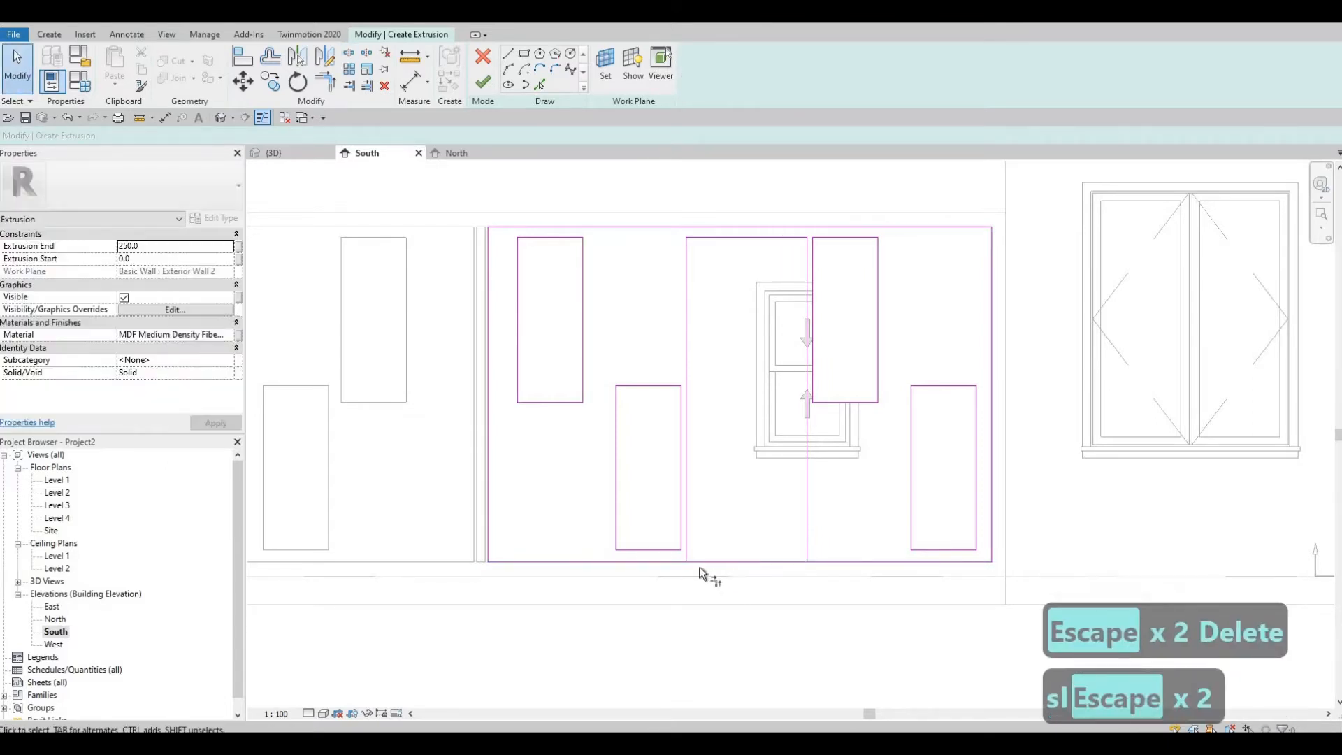
{"action": "key", "text": "r"}
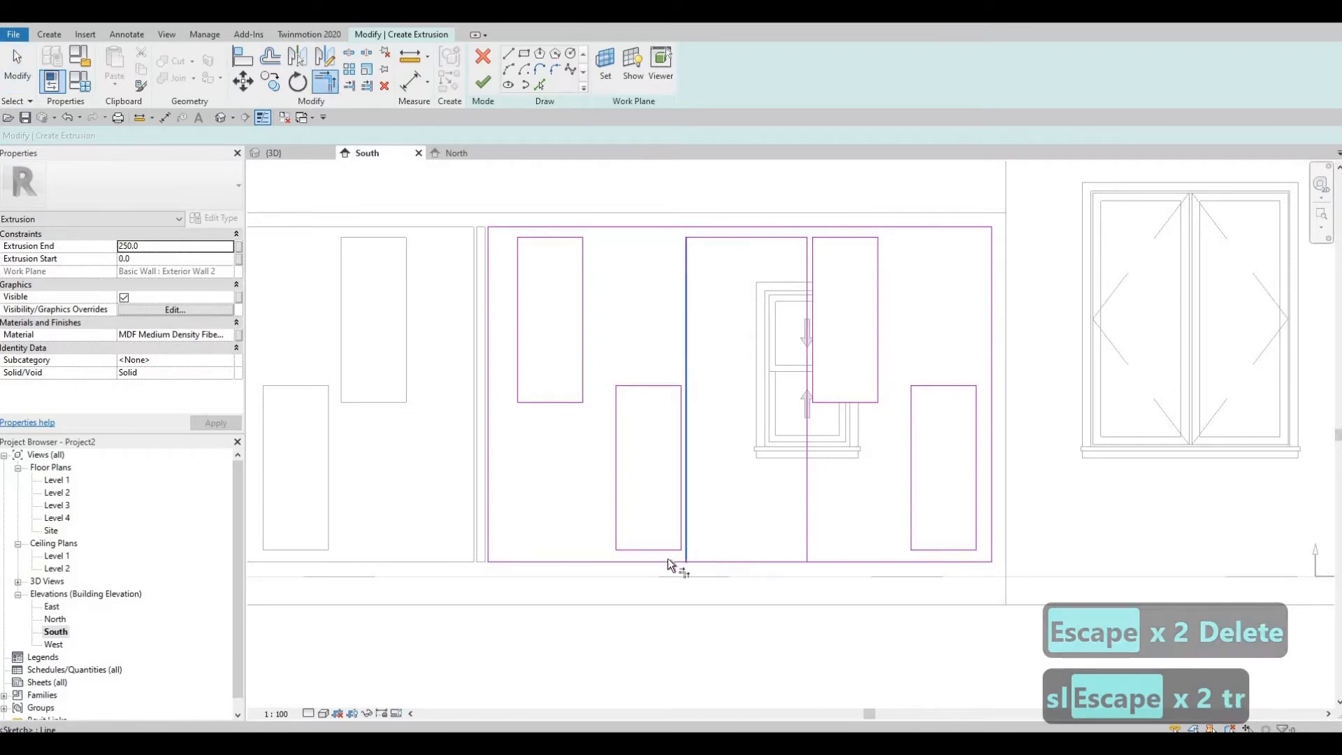
{"action": "left_click", "coordinate": [669, 558]}
{"action": "left_click", "coordinate": [807, 507]}
{"action": "left_click", "coordinate": [825, 560]}
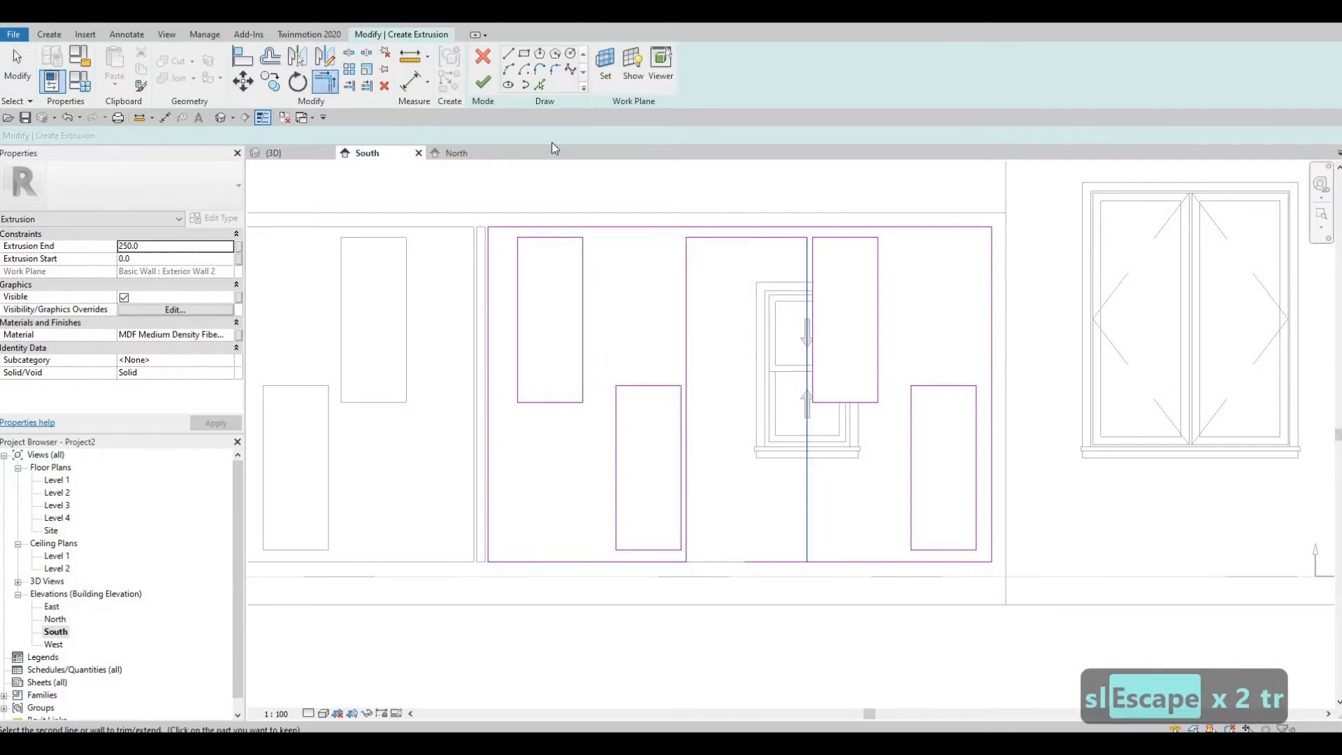
{"action": "left_click", "coordinate": [483, 82]}
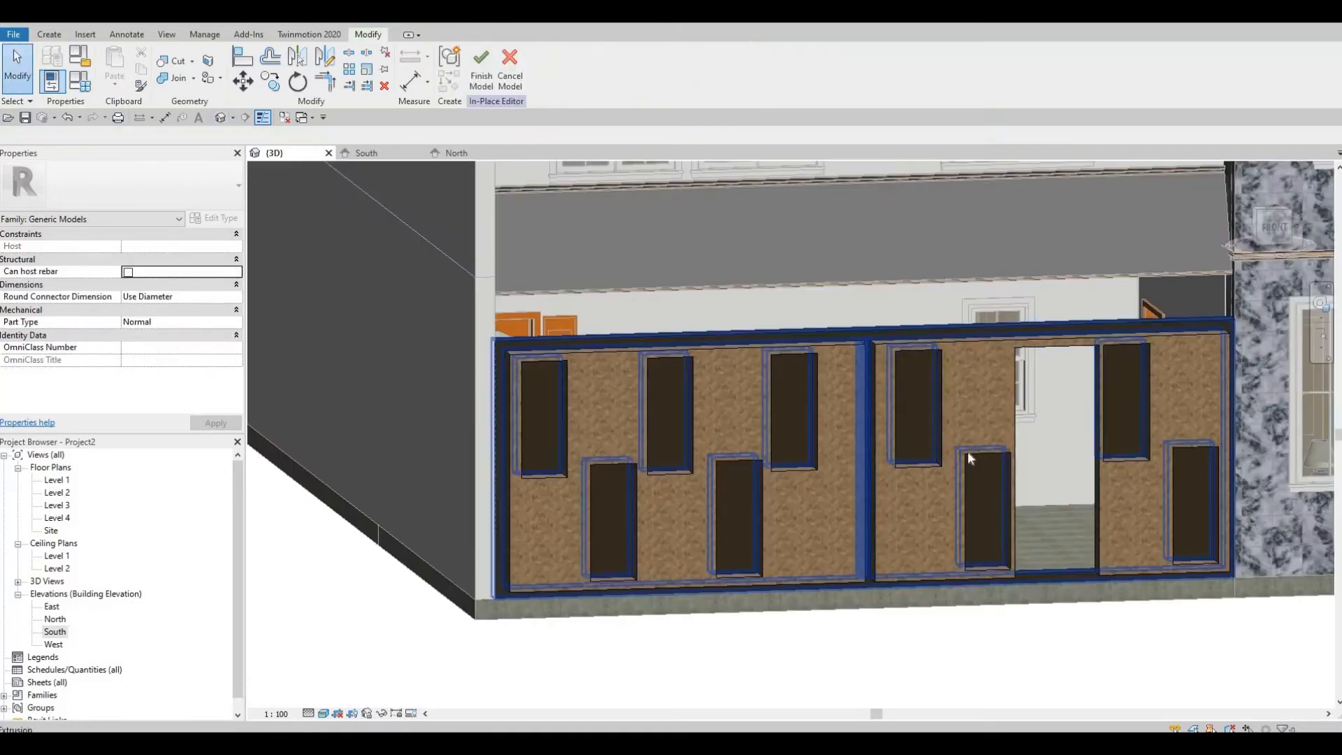
- Start another solid extrusion in the South elevation, using the Exterior Wall 2 face as its work plane
{"action": "middle_click_drag", "start_coordinate": [968, 451], "coordinate": [1005, 333], "text": "shift"}
{"action": "scroll", "coordinate": [1004, 334], "scroll_direction": "up", "scroll_amount": 2}
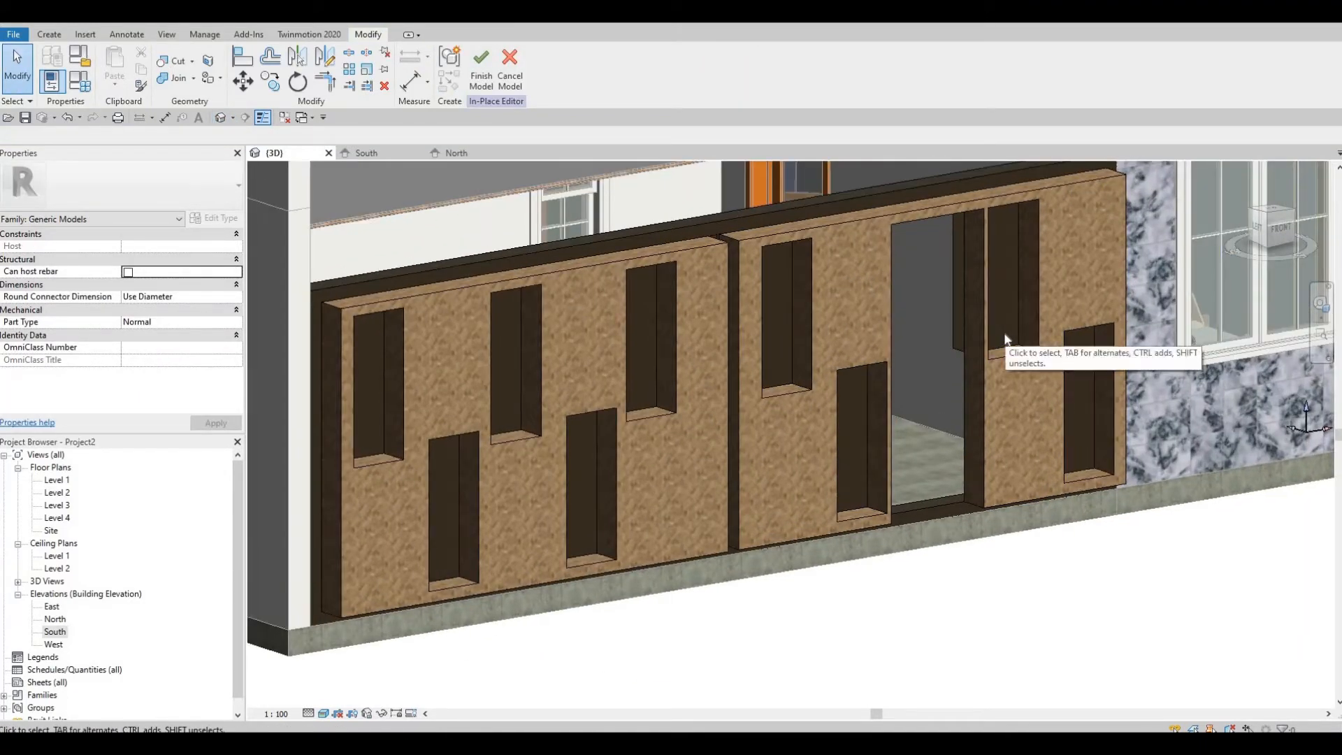
{"action": "middle_click_drag", "start_coordinate": [995, 337], "coordinate": [783, 329], "text": "shift"}
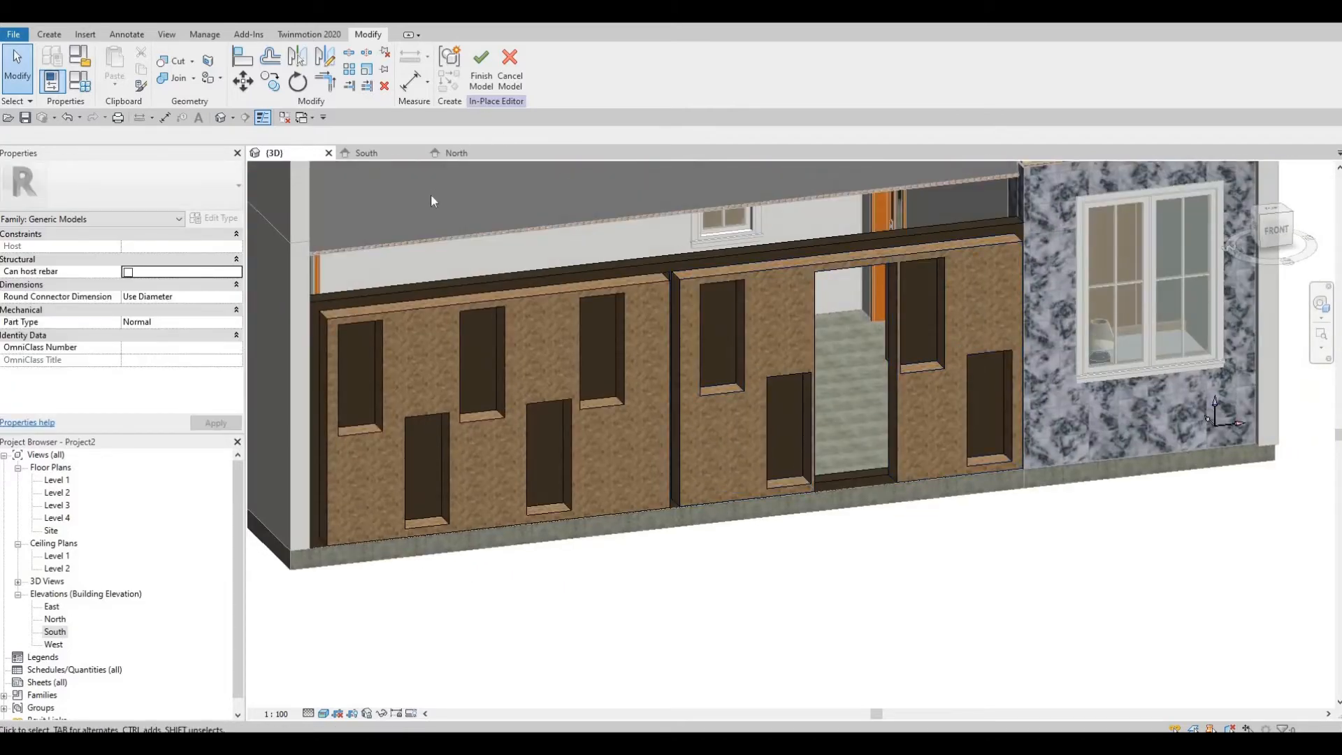
{"action": "double_click", "coordinate": [55, 632]}
{"action": "scroll", "coordinate": [745, 405], "scroll_direction": "up", "scroll_amount": 2}
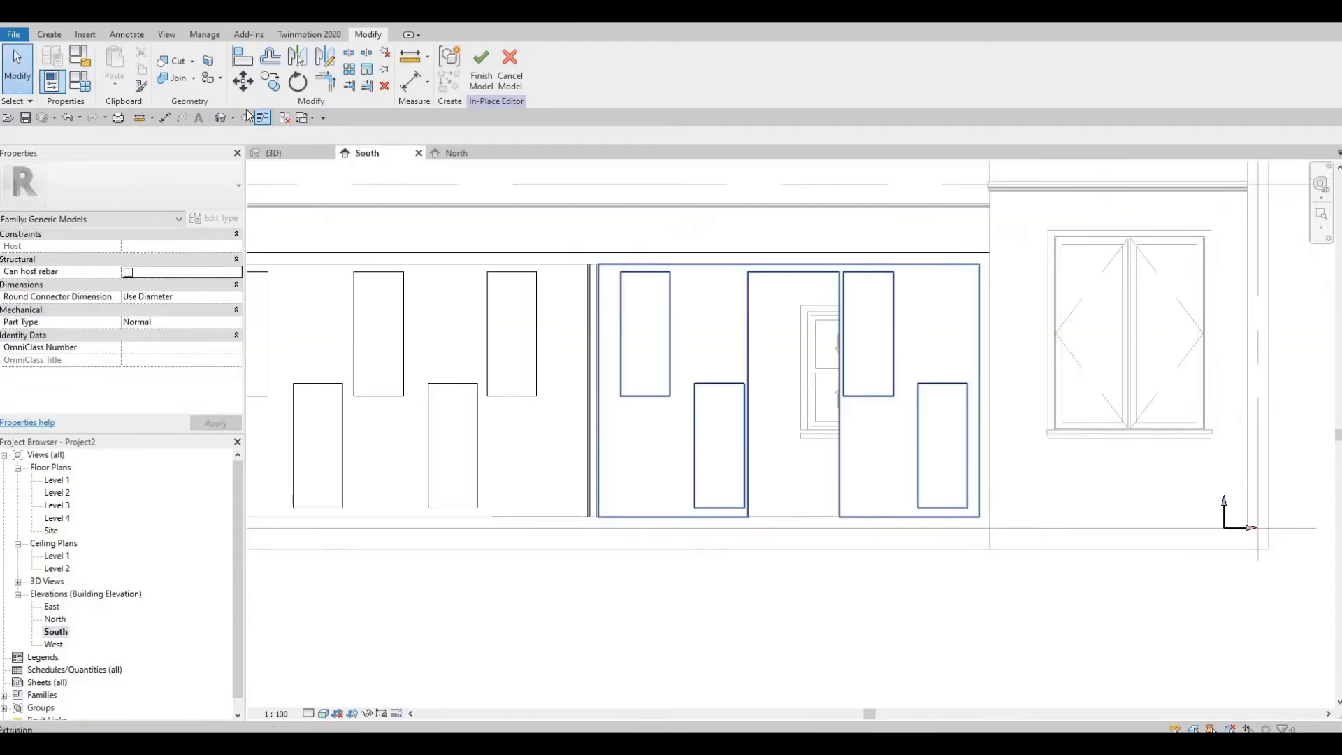
{"action": "key", "text": "Escape"}
{"action": "left_click", "coordinate": [58, 36]}
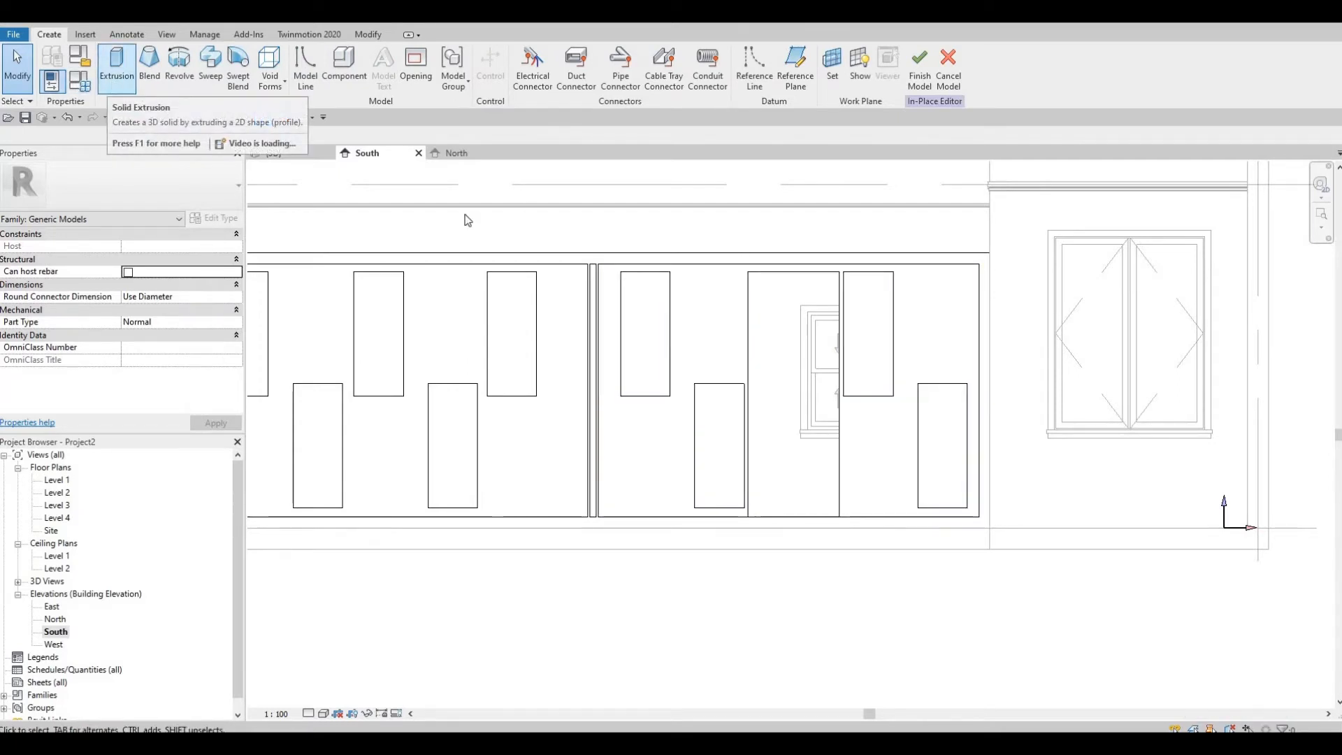
{"action": "left_click", "coordinate": [113, 89]}
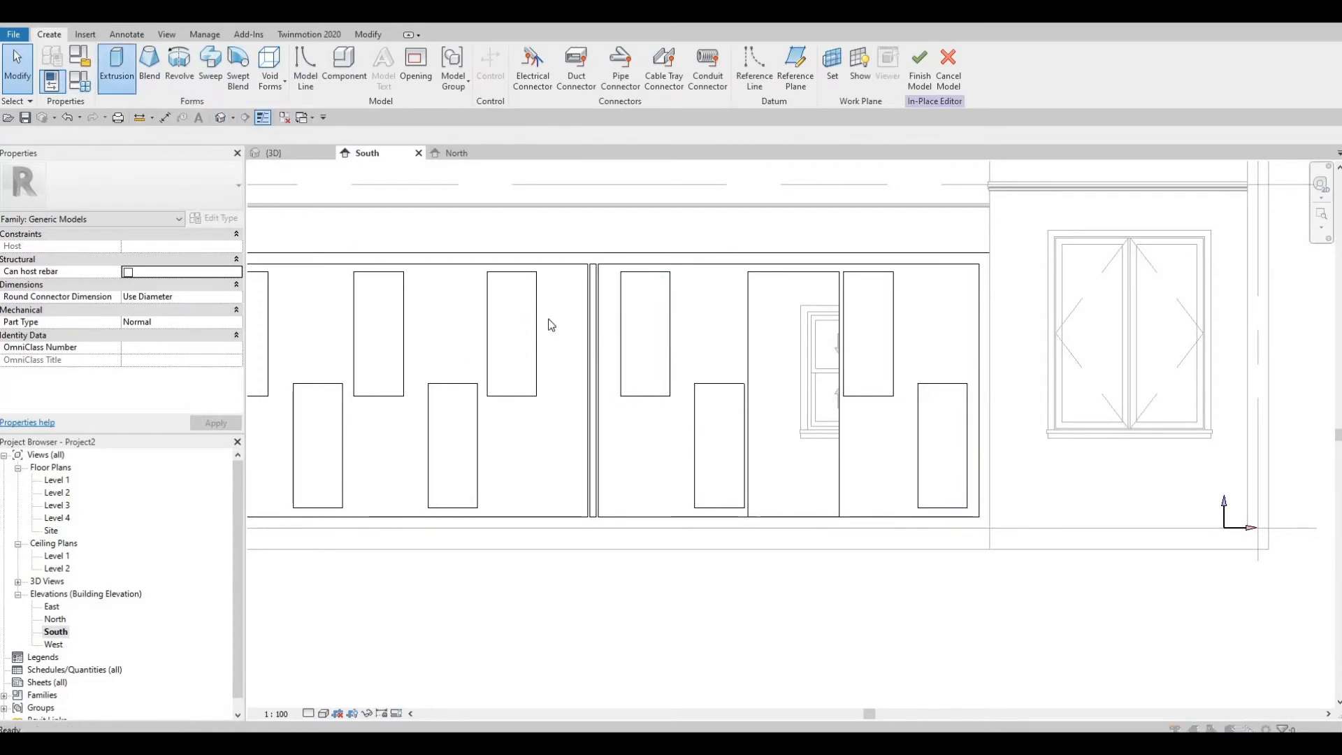
{"action": "key", "text": "Return"}
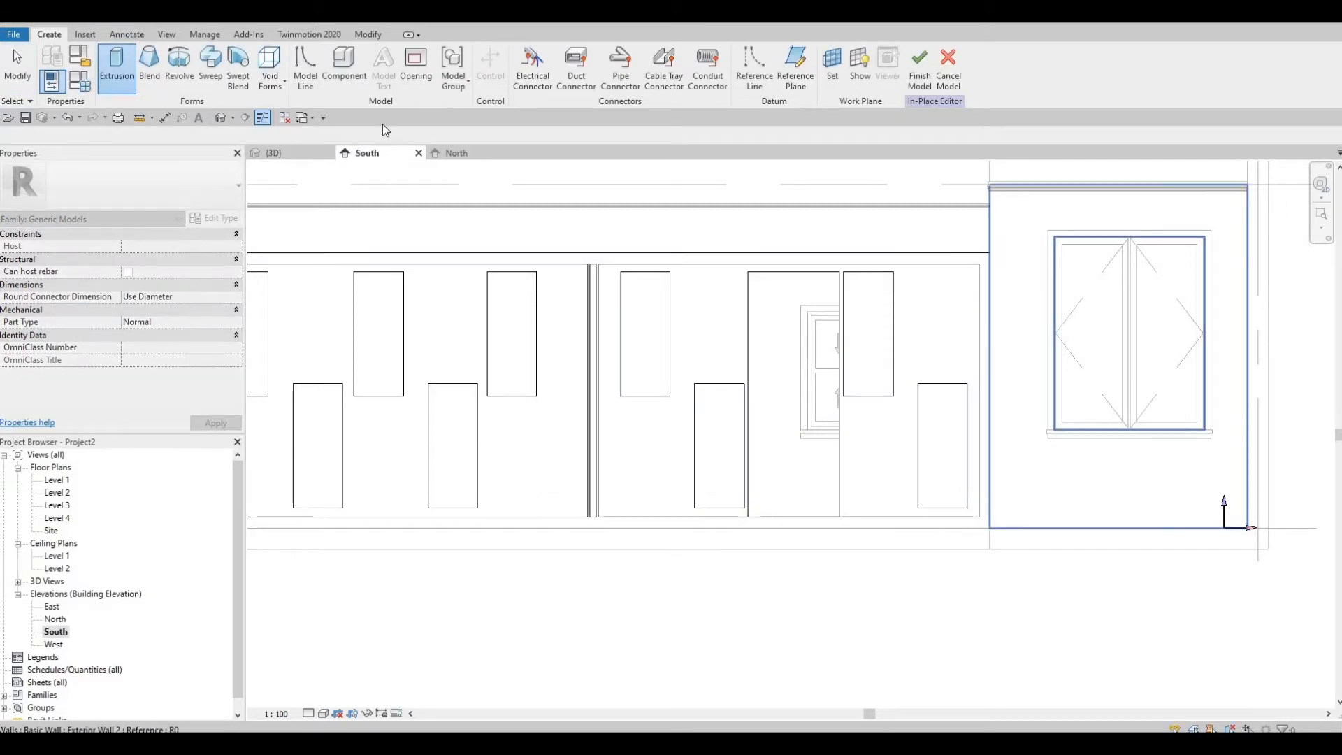
{"action": "left_click", "coordinate": [995, 242]}
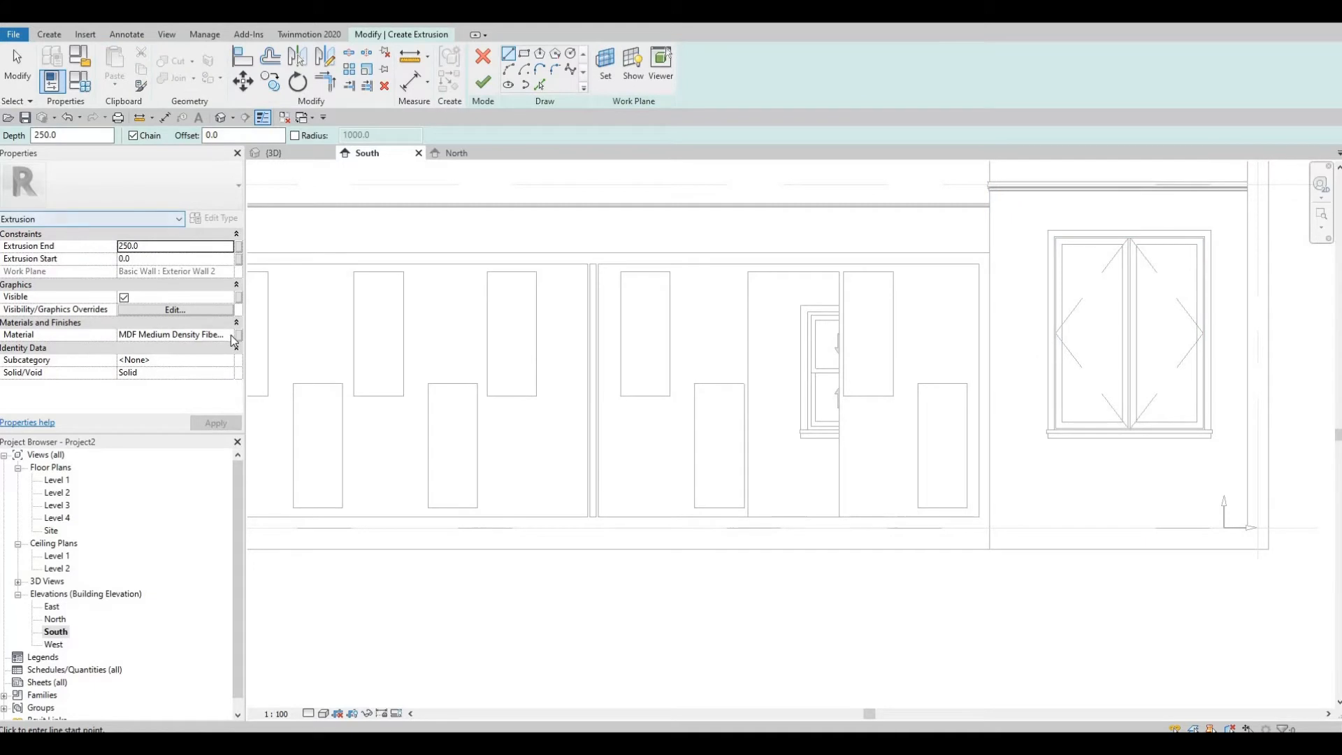
- Set the new extrusion's material to Oak, White from the Wood category of the AEC Materials library
{"action": "left_click", "coordinate": [230, 334]}
{"action": "left_click", "coordinate": [238, 335]}
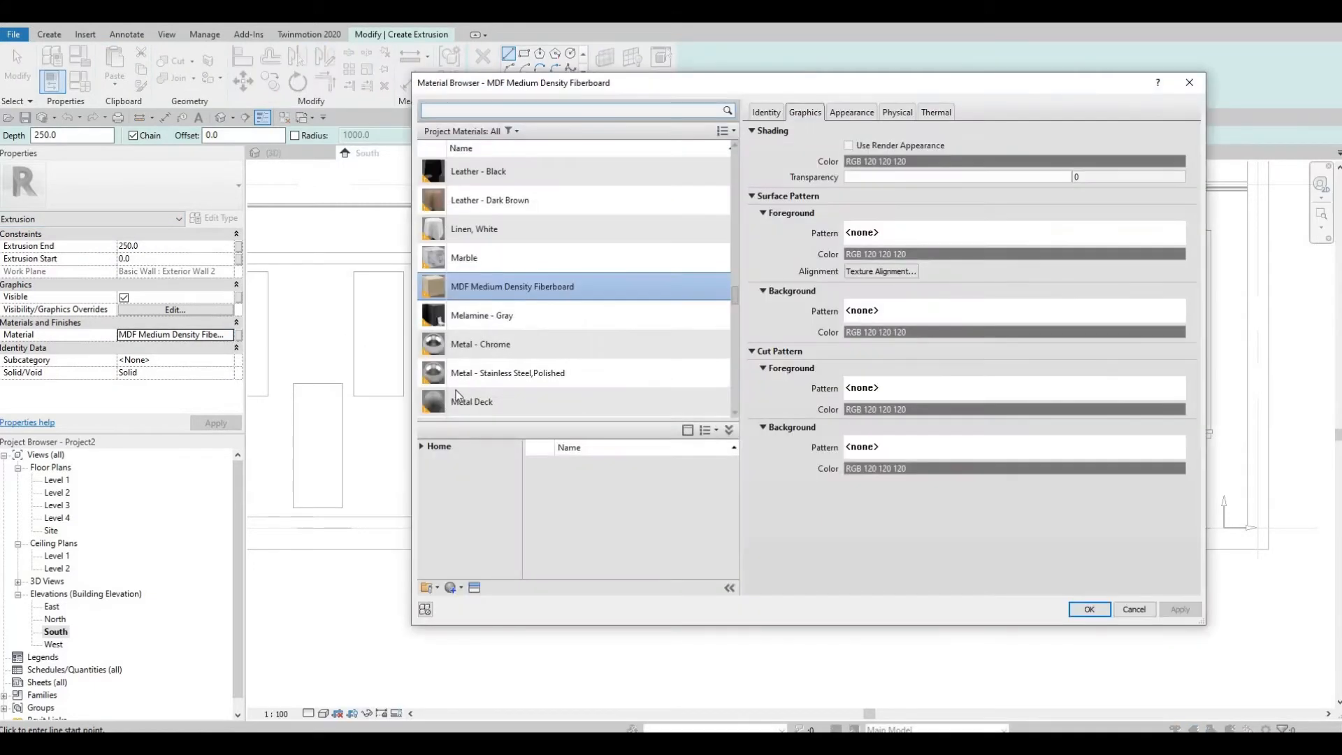
{"action": "scroll", "coordinate": [456, 390], "scroll_direction": "down", "scroll_amount": 2}
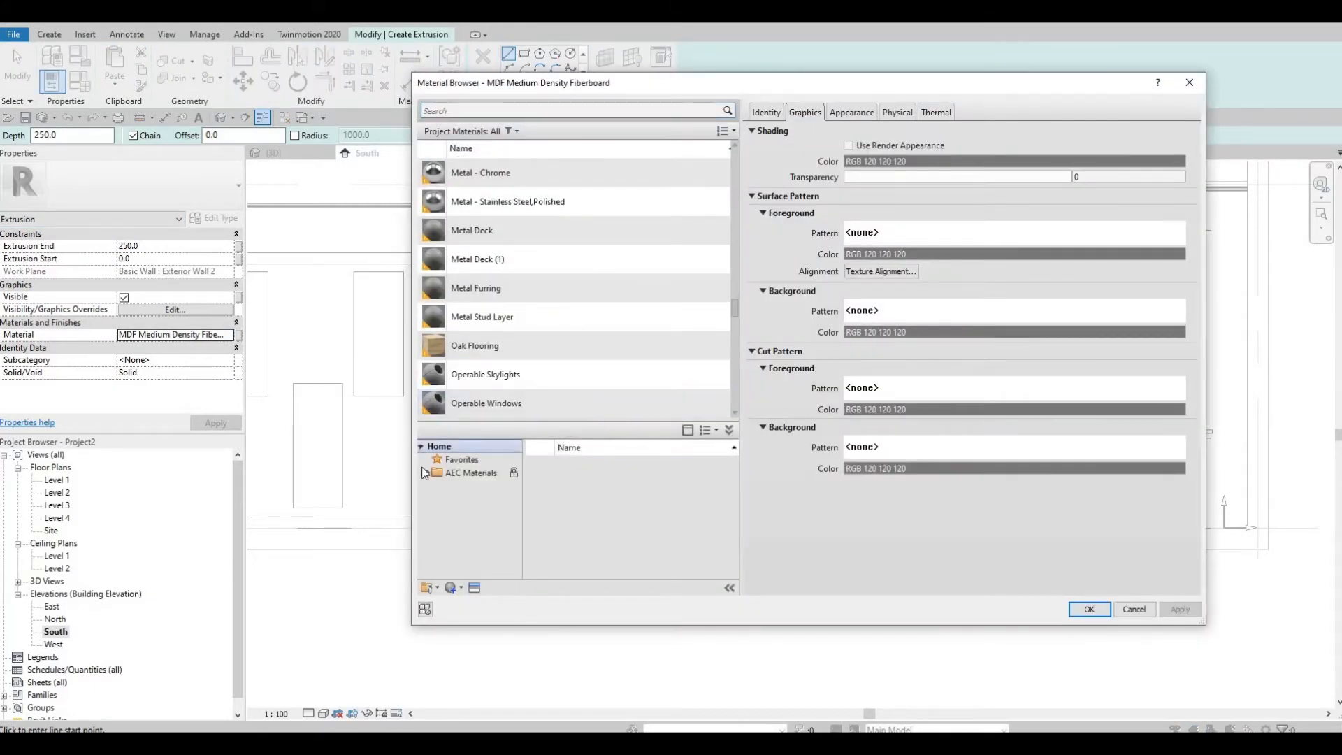
{"action": "left_click", "coordinate": [429, 475]}
{"action": "scroll", "coordinate": [475, 553], "scroll_direction": "down", "scroll_amount": 3}
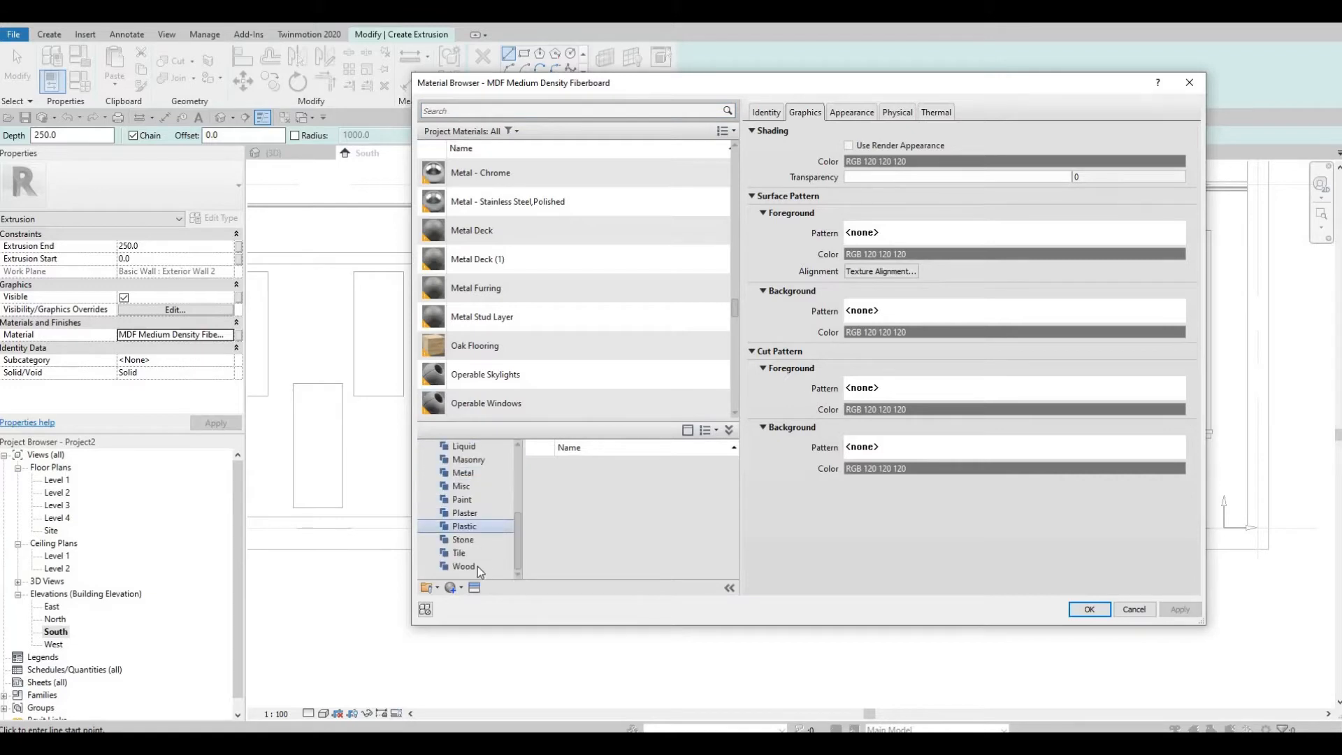
{"action": "left_click", "coordinate": [463, 566]}
{"action": "scroll", "coordinate": [616, 552], "scroll_direction": "down", "scroll_amount": 3}
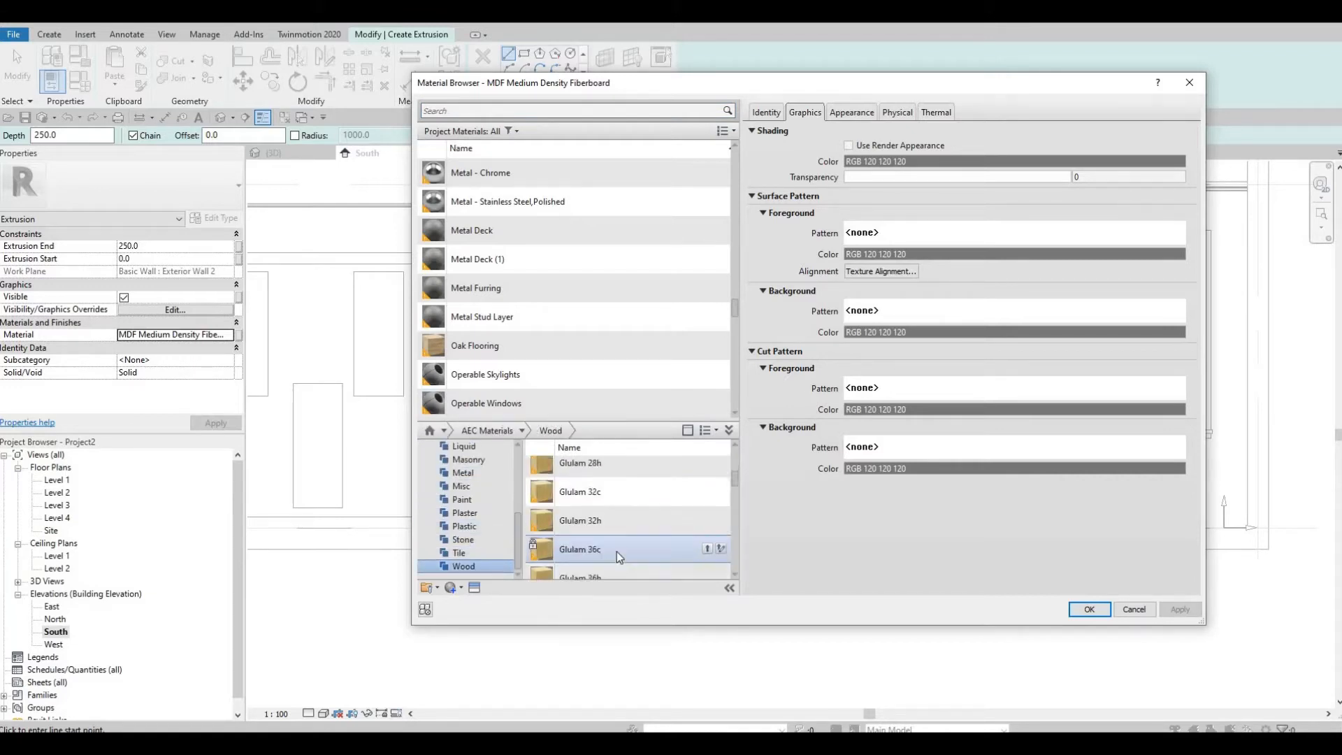
{"action": "scroll", "coordinate": [690, 538], "scroll_direction": "down", "scroll_amount": 2}
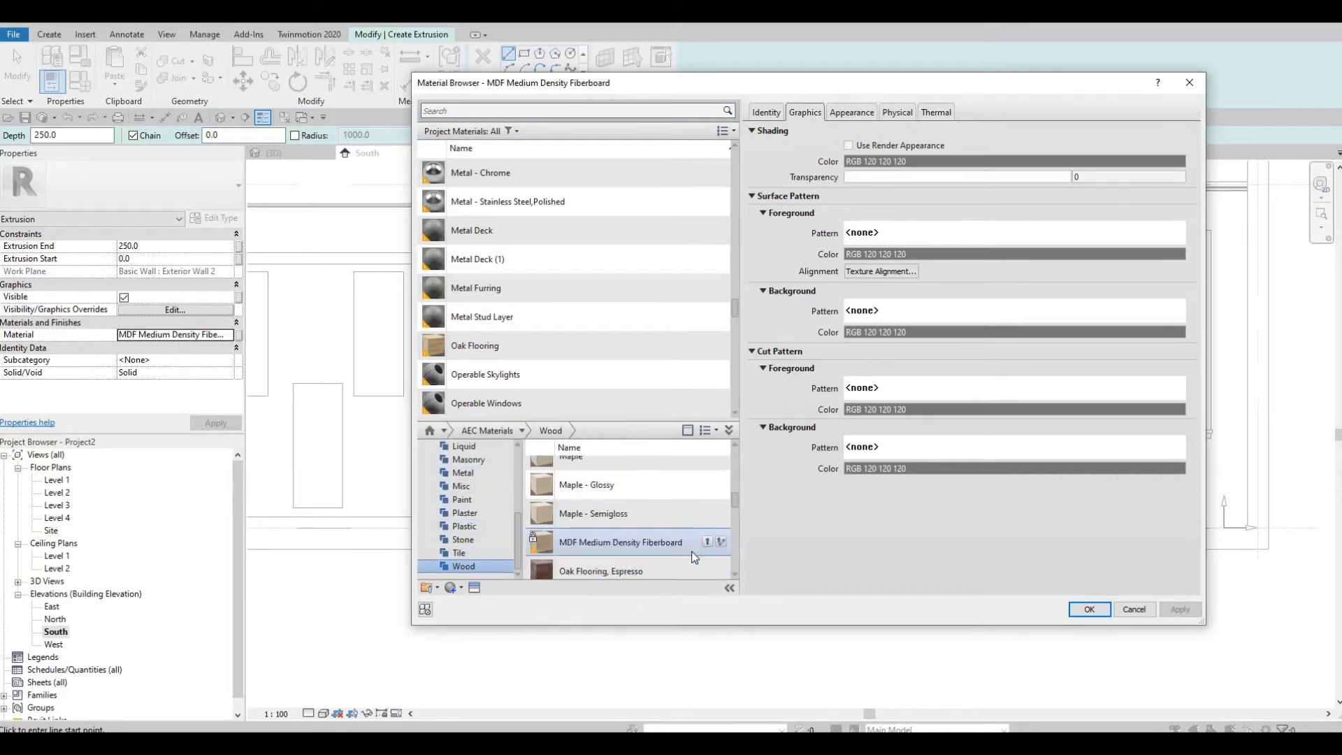
{"action": "scroll", "coordinate": [691, 551], "scroll_direction": "down", "scroll_amount": 3}
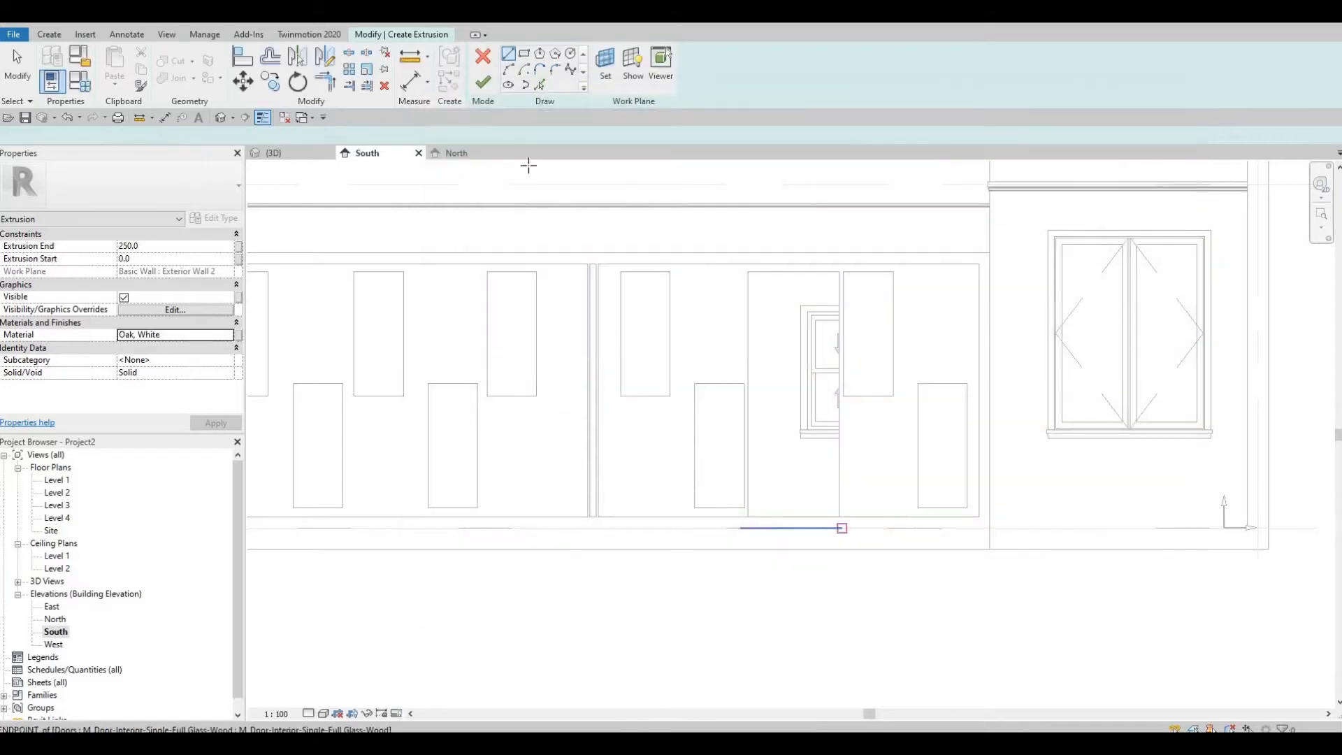
- Draw a rectangle about 849 by 2235 over the tall door-like opening, starting from its upper corner
{"action": "left_click", "coordinate": [524, 55]}
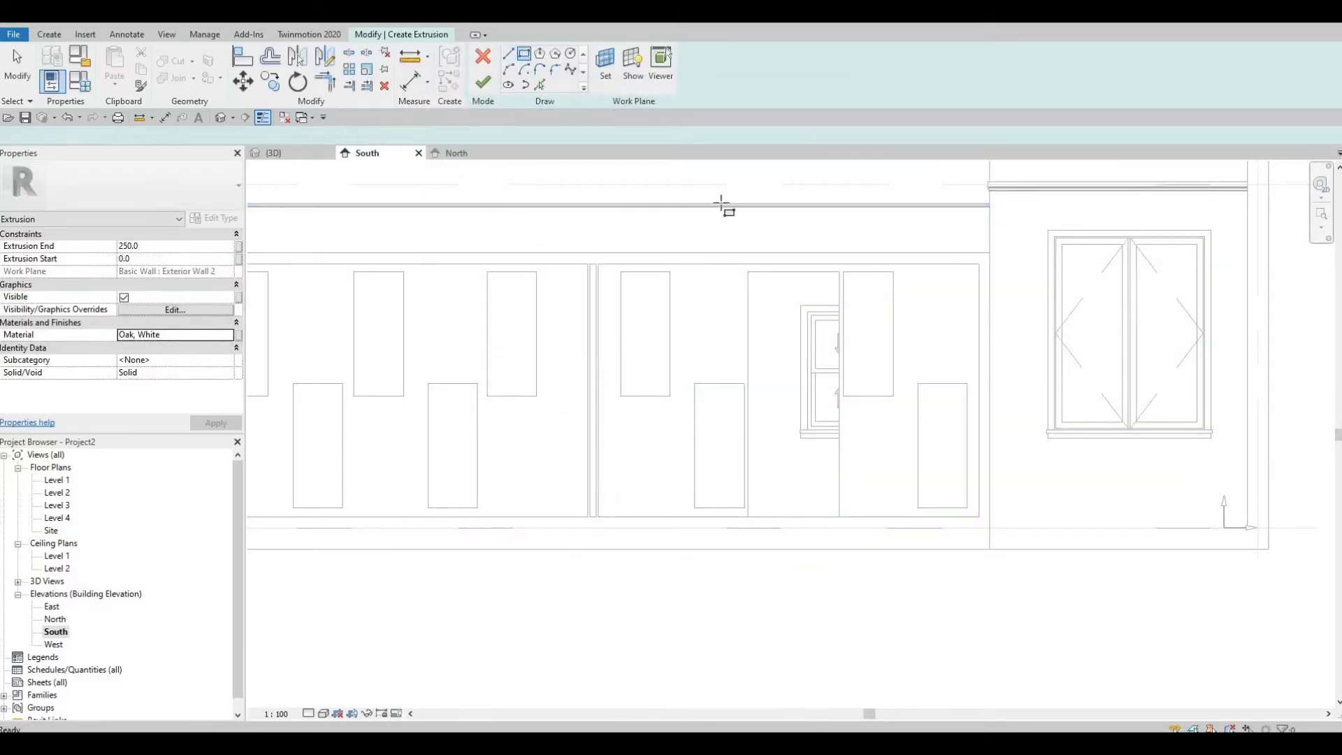
{"action": "left_click", "coordinate": [748, 271]}
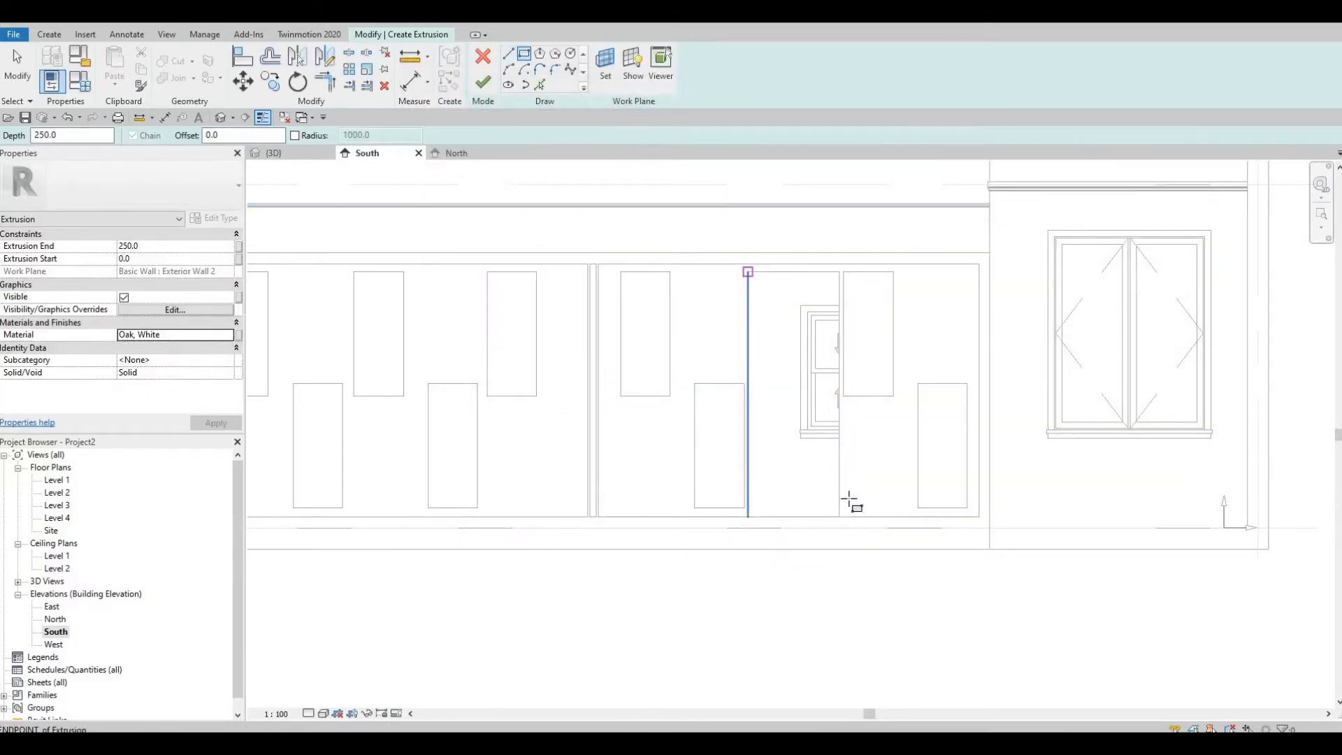
{"action": "left_click", "coordinate": [839, 513]}
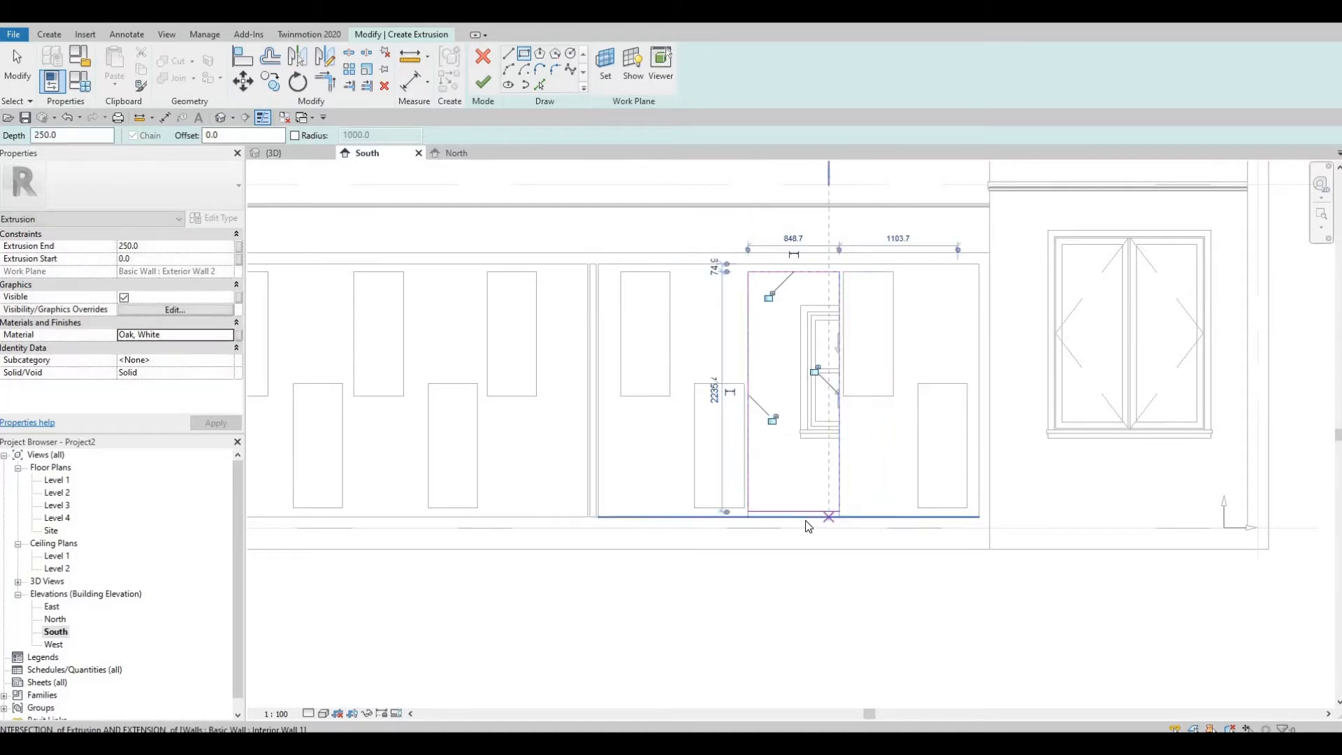
{"action": "key", "text": "Escape"}
{"action": "scroll", "coordinate": [806, 524], "scroll_direction": "up", "scroll_amount": 1}
{"action": "key", "text": "Escape"}
- Align the door rectangle's bottom edge with the lower edge of the surrounding MDF panel
{"action": "key", "text": "a"}
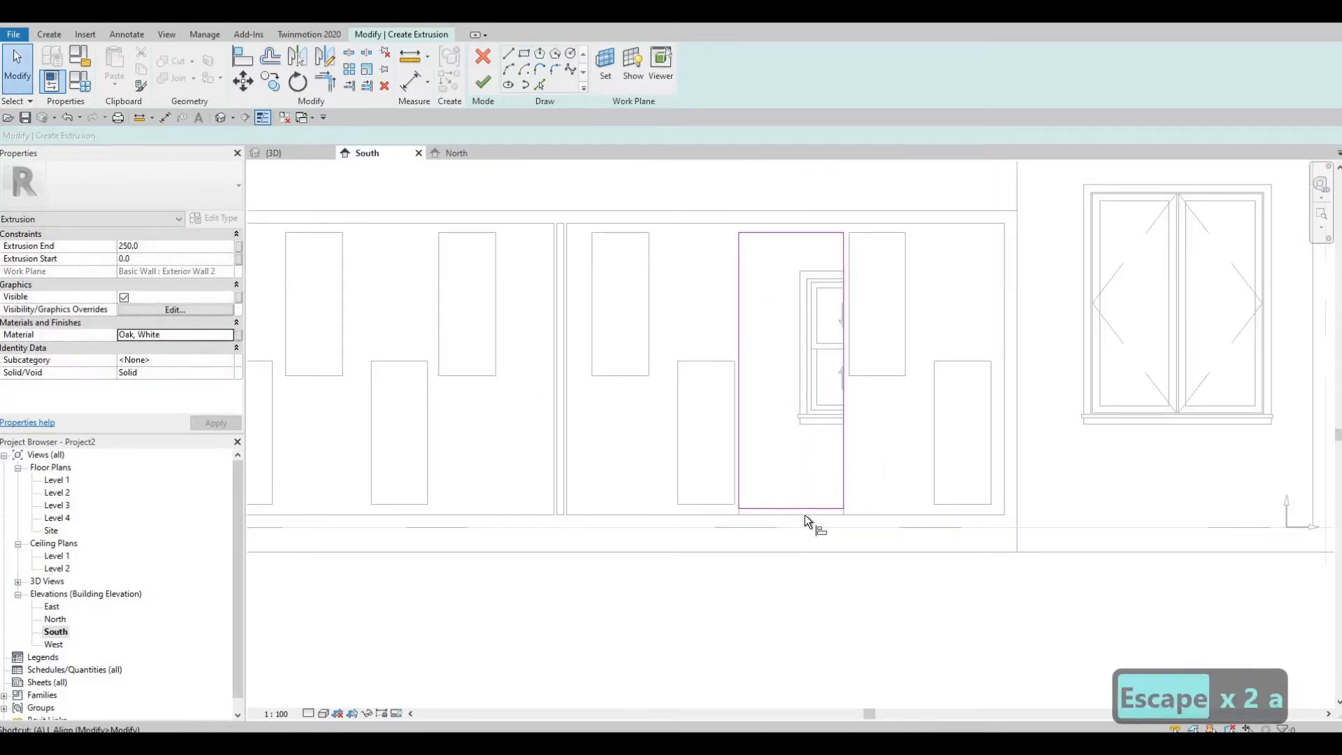
{"action": "key", "text": "l"}
{"action": "left_click", "coordinate": [805, 516]}
{"action": "left_click", "coordinate": [802, 508]}
{"action": "key", "text": "Escape"}
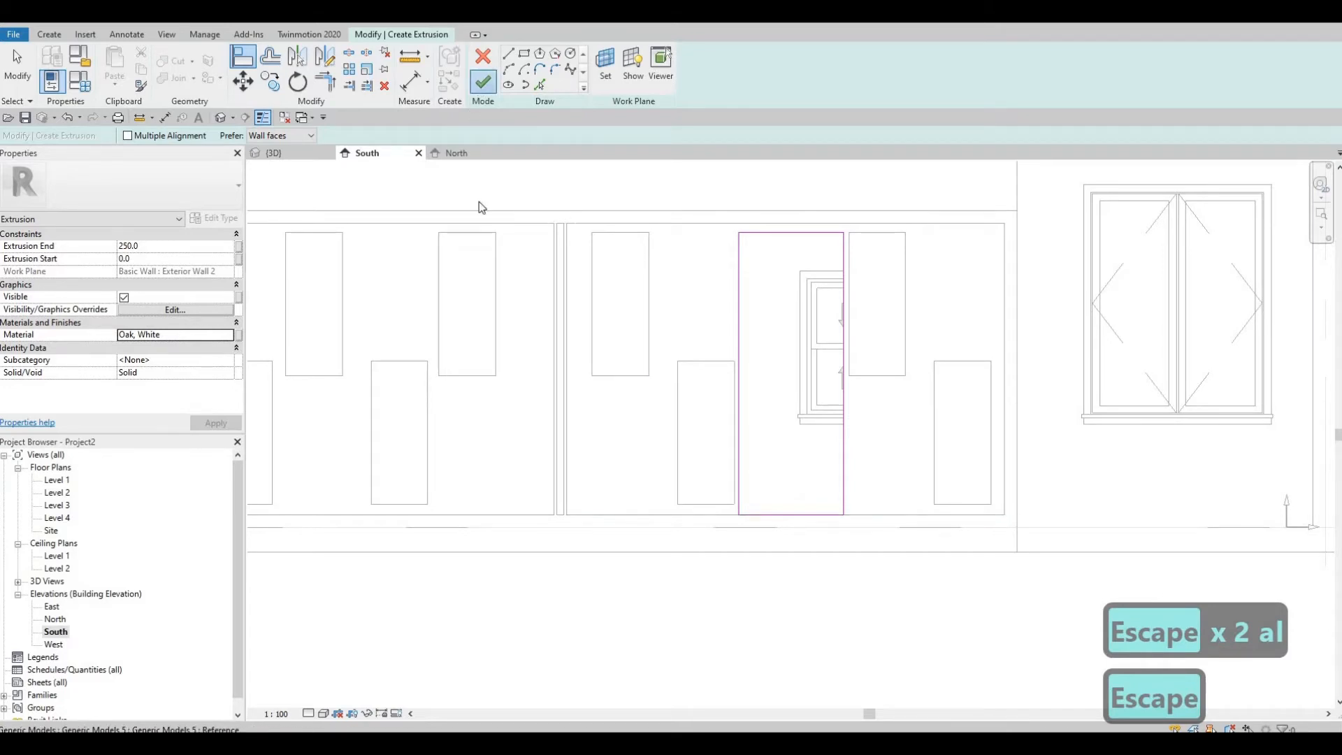
- Finish the 250-deep oak door extrusion and finish the in-place model
{"action": "left_click", "coordinate": [483, 82]}
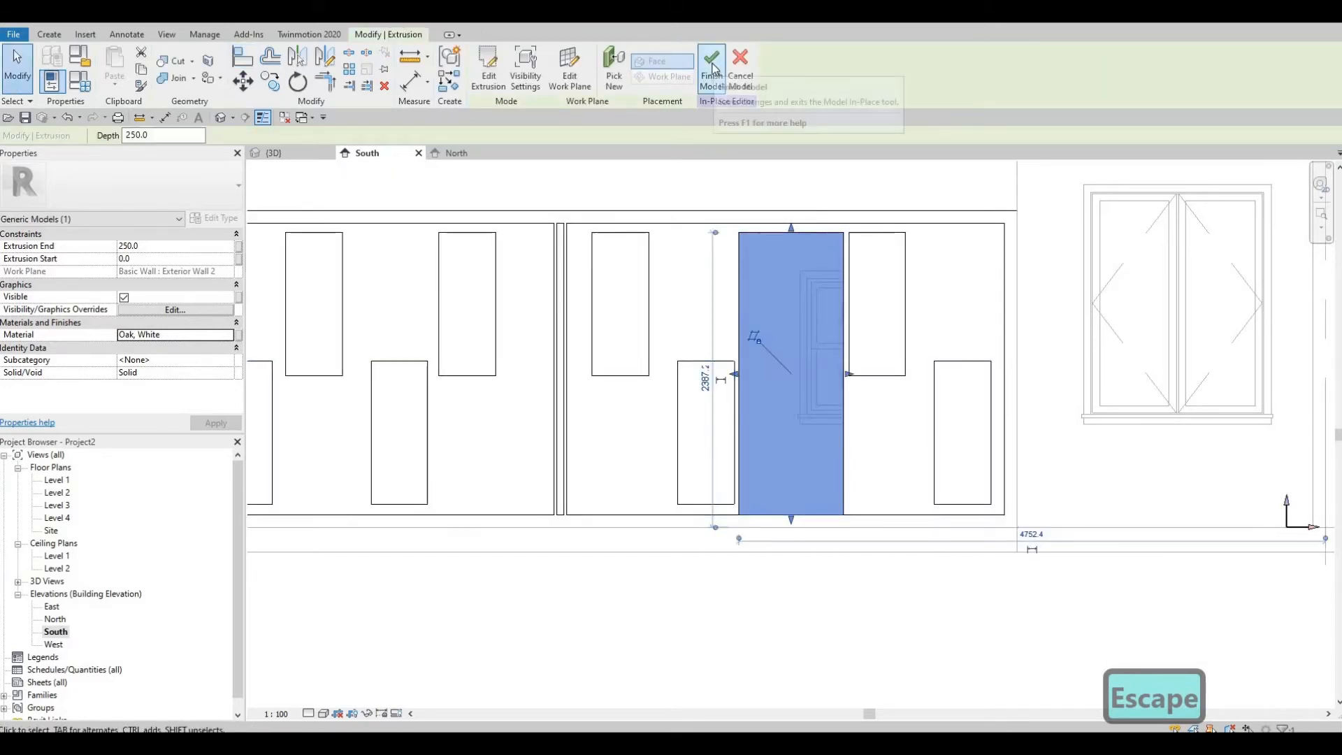
{"action": "left_click", "coordinate": [712, 67]}
{"action": "key", "text": "Escape"}
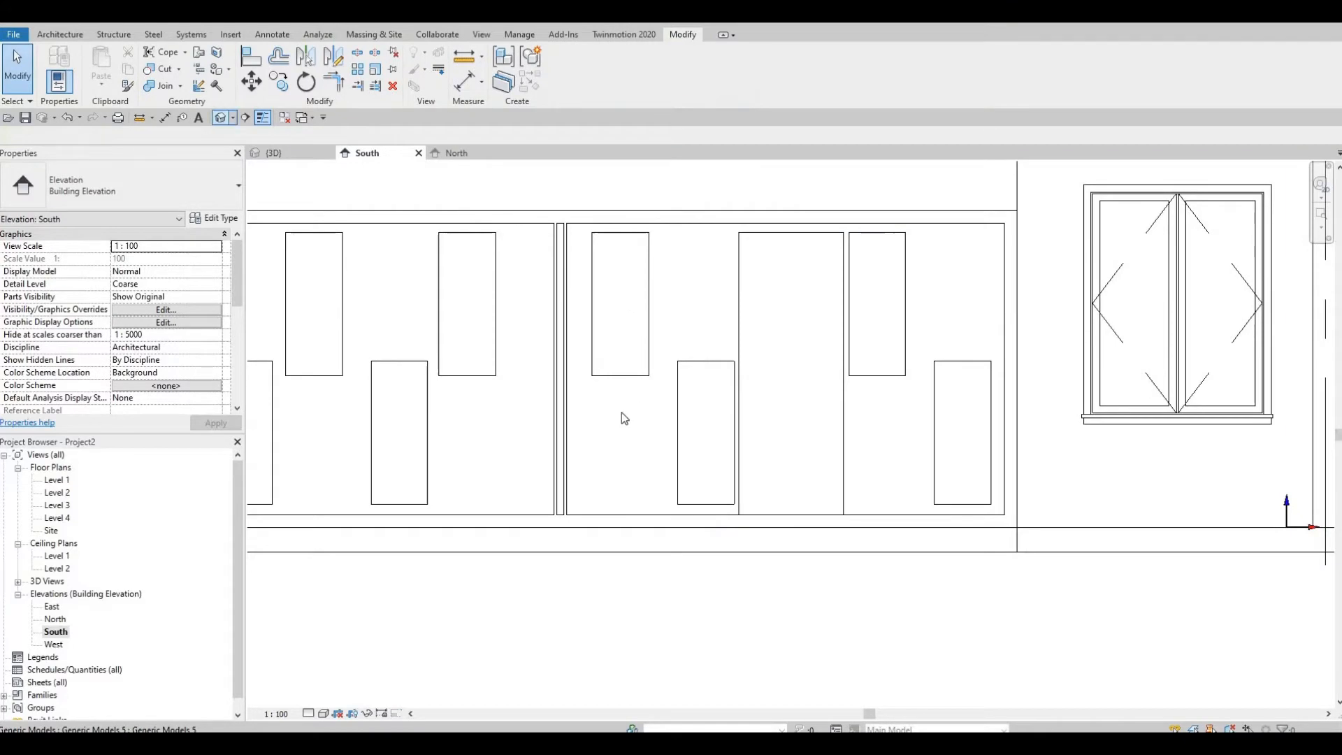
{"action": "scroll", "coordinate": [683, 514], "scroll_direction": "down", "scroll_amount": 1}
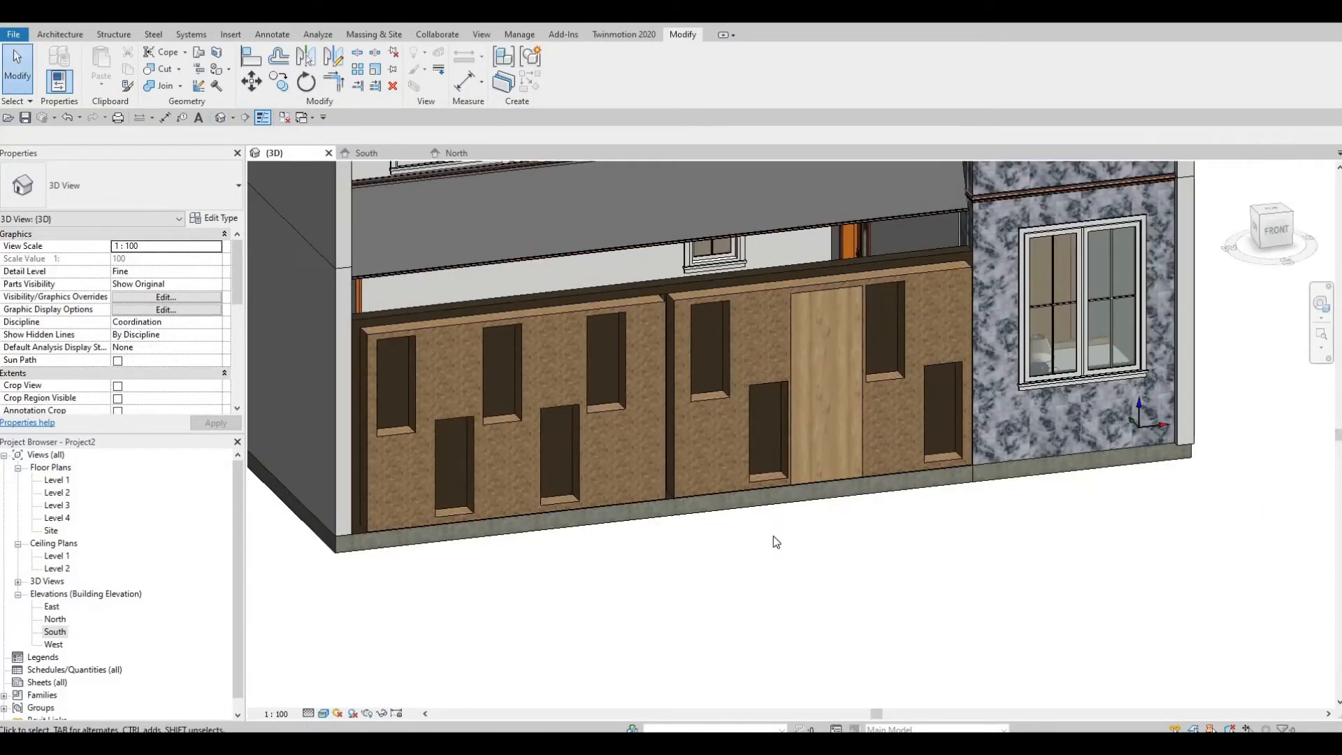
- Examine the finished framed panel model in 3D, selecting it and viewing it from above and from the side
{"action": "middle_click_drag", "start_coordinate": [773, 536], "coordinate": [771, 447], "text": "shift"}
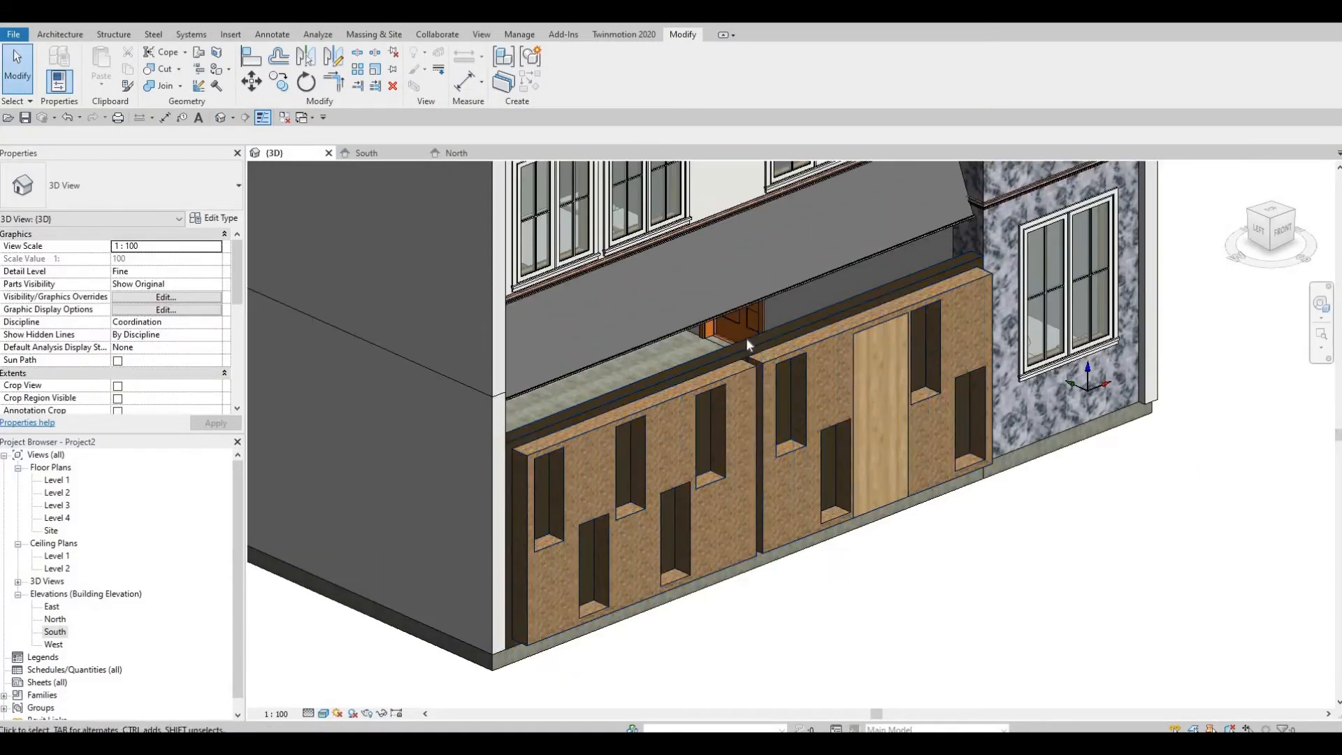
{"action": "left_click", "coordinate": [753, 442]}
{"action": "scroll", "coordinate": [797, 446], "scroll_direction": "up", "scroll_amount": 2}
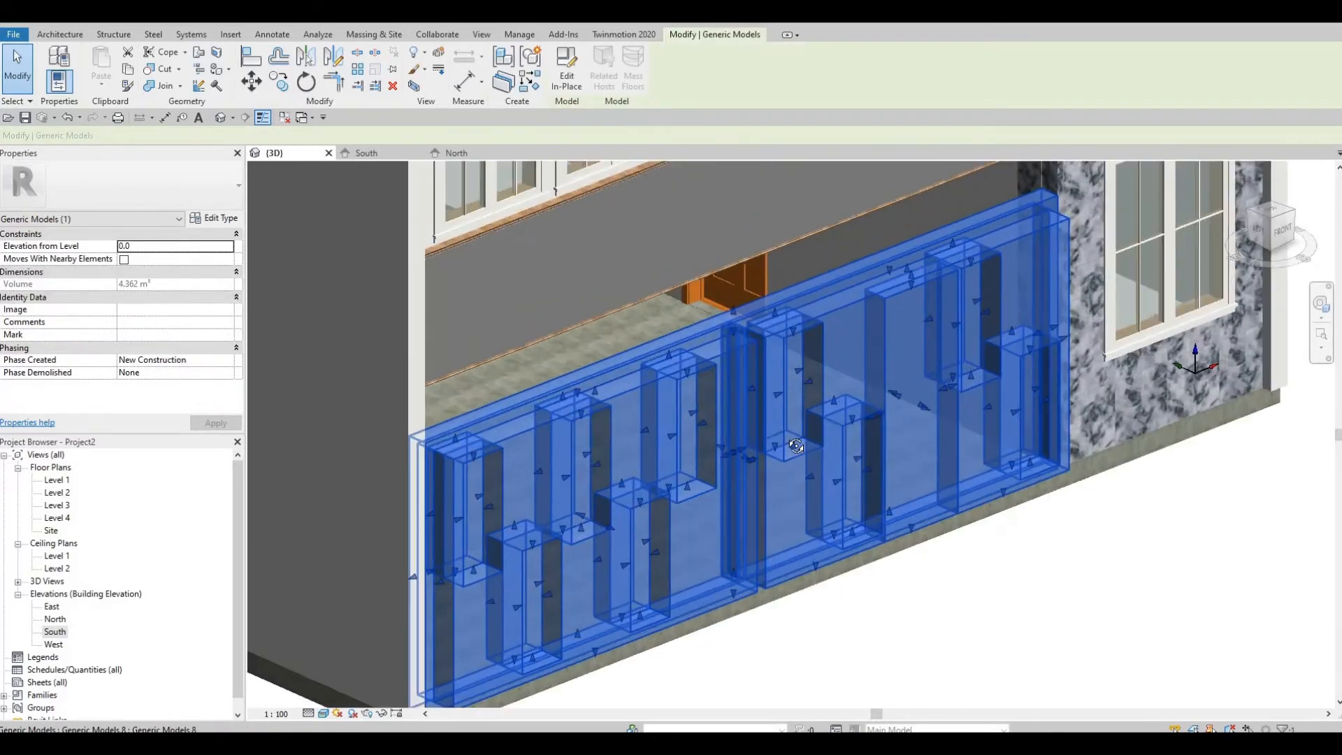
{"action": "middle_click_drag", "start_coordinate": [796, 446], "coordinate": [706, 456], "text": "shift"}
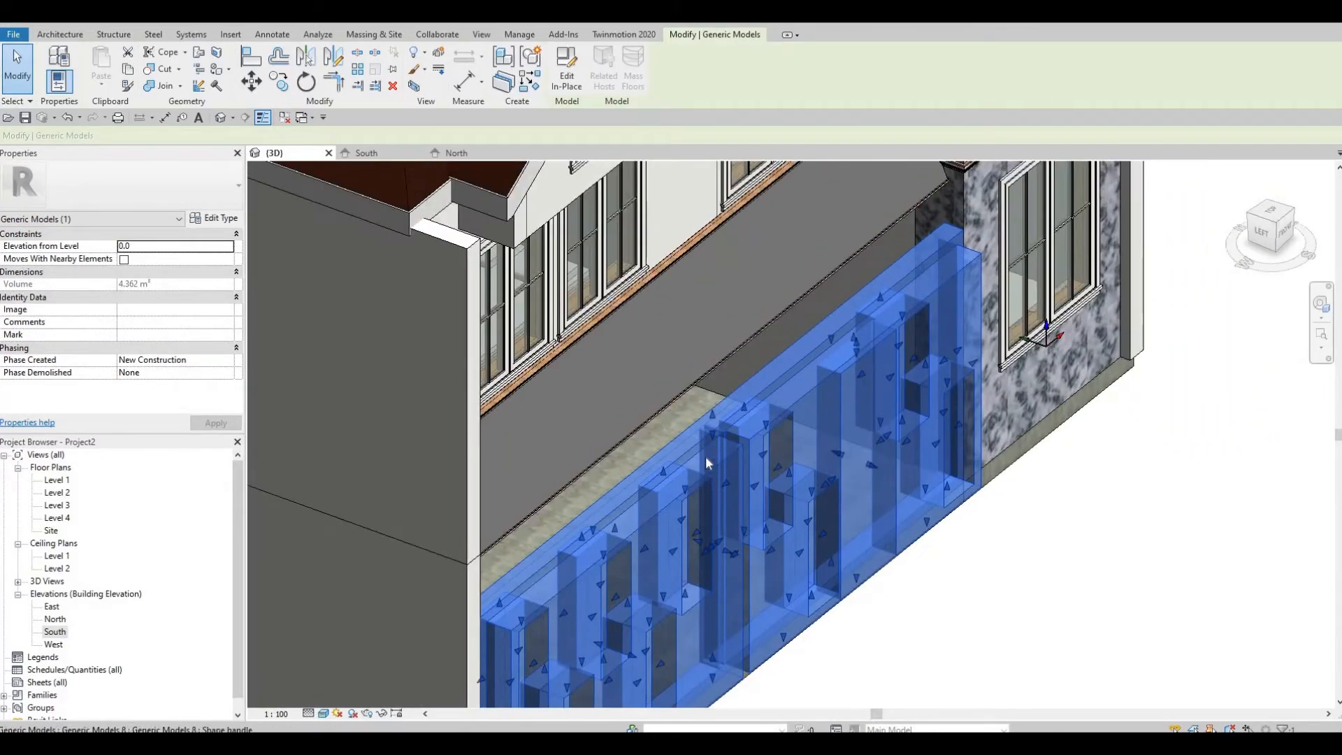
{"action": "key", "text": "Escape"}
{"action": "key", "text": "Escape"}
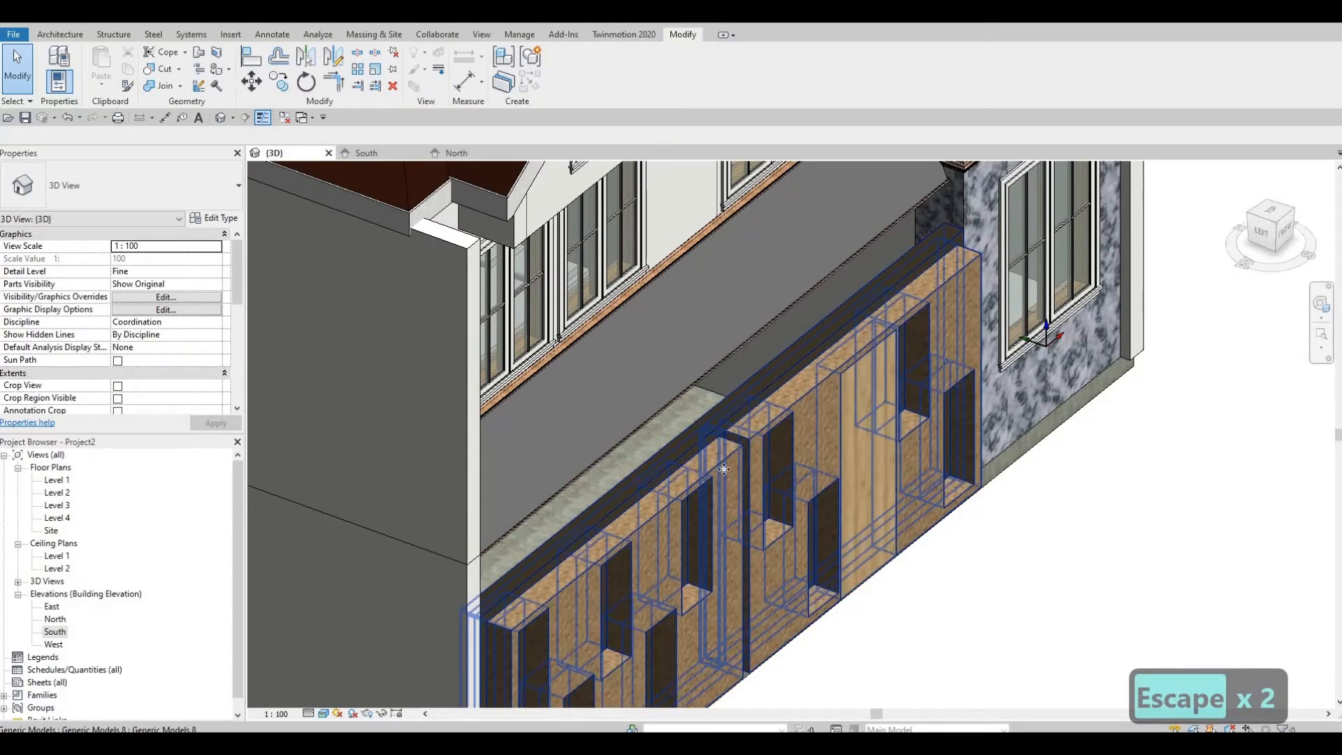
{"action": "left_click", "coordinate": [724, 469]}
{"action": "scroll", "coordinate": [728, 572], "scroll_direction": "up", "scroll_amount": 5}
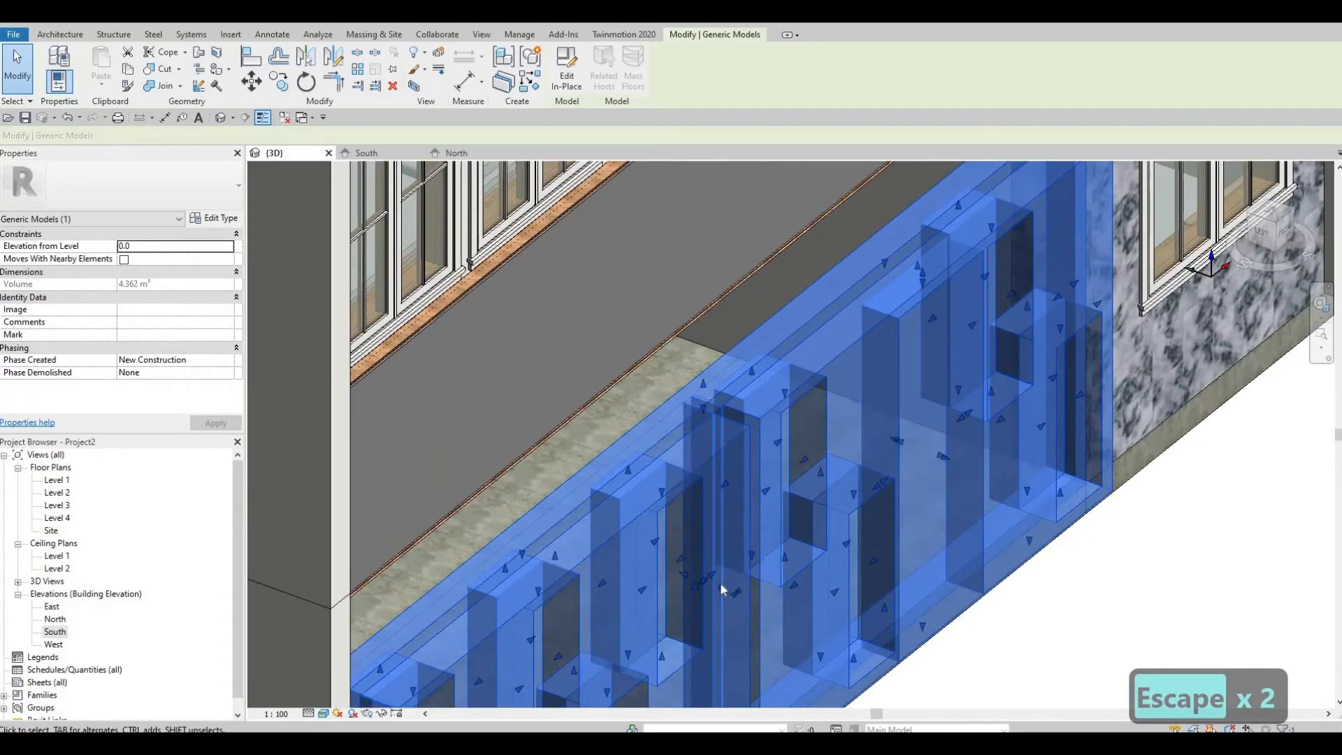
- Reduce the depth of the bronze frame by pulling its face handle, leaving the MDF panels as they are
{"action": "scroll", "coordinate": [724, 590], "scroll_direction": "up", "scroll_amount": 1}
{"action": "mouse_move", "coordinate": [710, 575]}
{"action": "left_mouse_down"}
{"action": "mouse_move", "coordinate": [695, 558]}
{"action": "mouse_move", "coordinate": [707, 565]}
{"action": "left_mouse_up"}
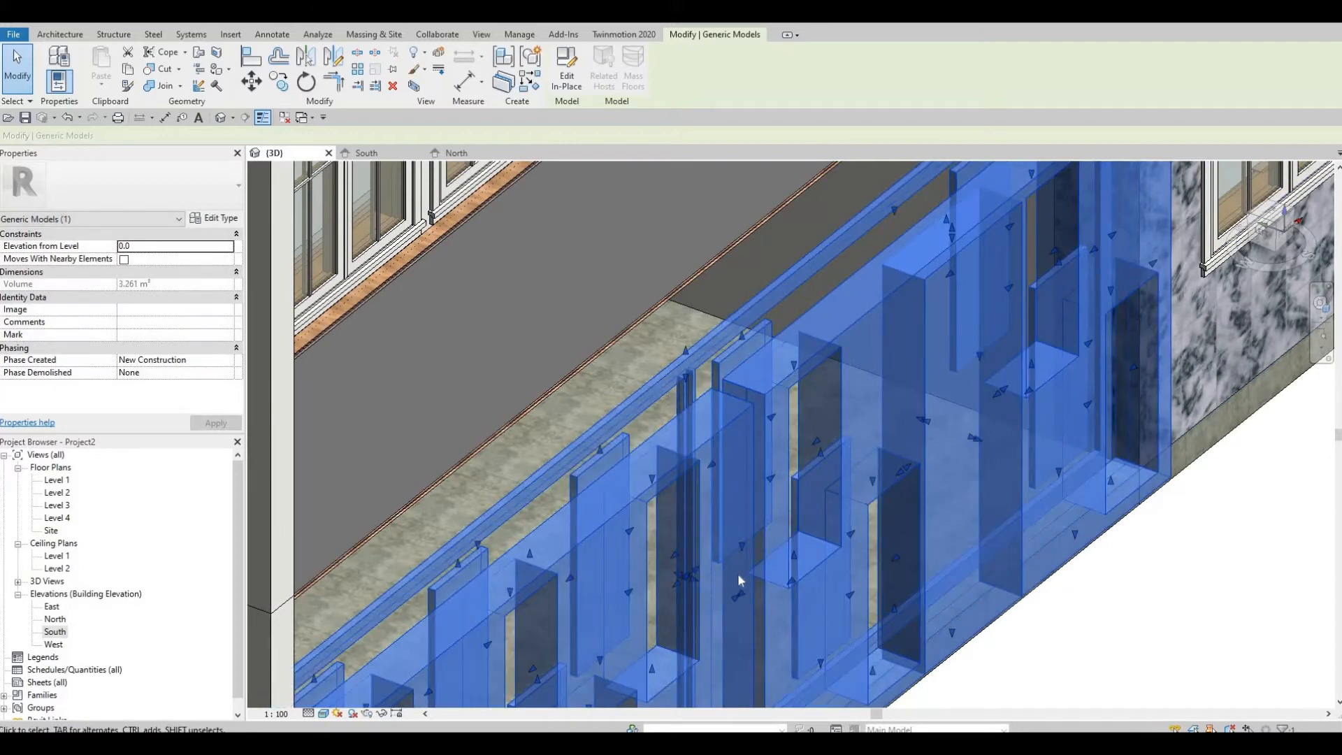
{"action": "scroll", "coordinate": [739, 578], "scroll_direction": "down", "scroll_amount": 3}
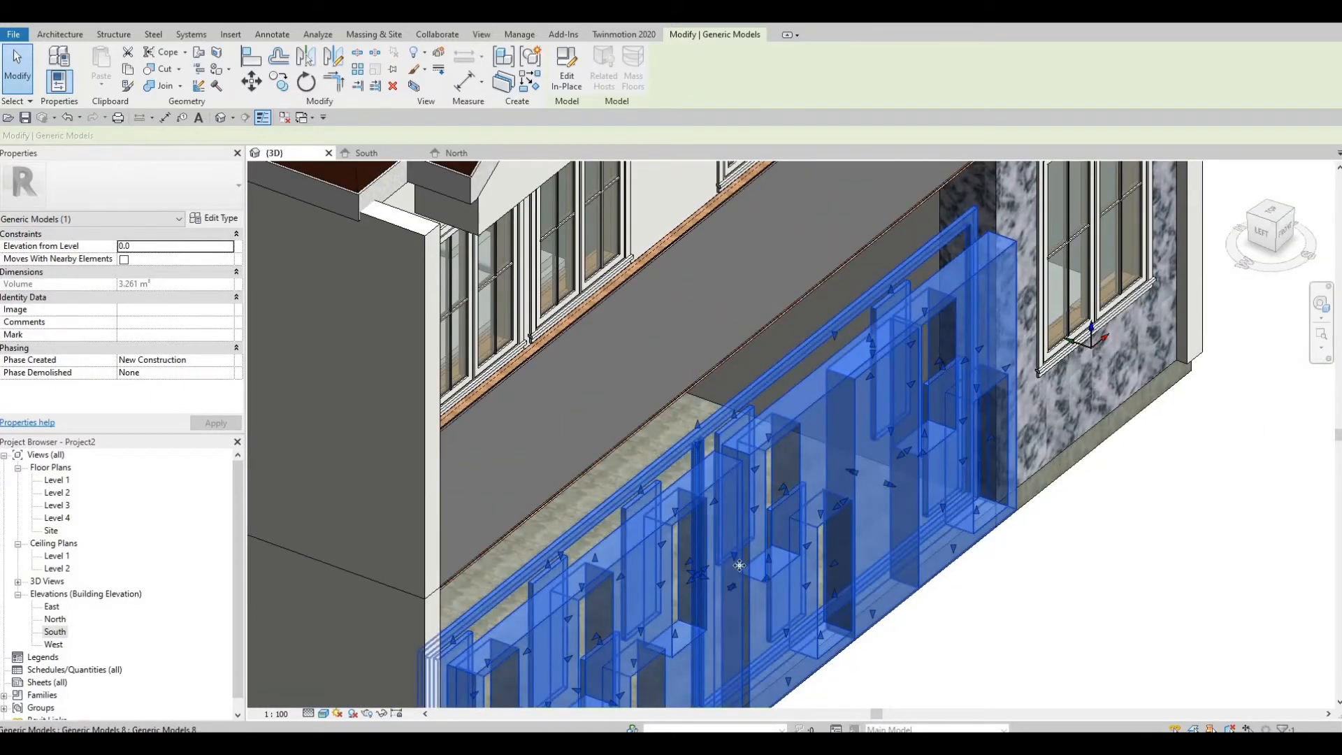
{"action": "scroll", "coordinate": [693, 576], "scroll_direction": "up", "scroll_amount": 5}
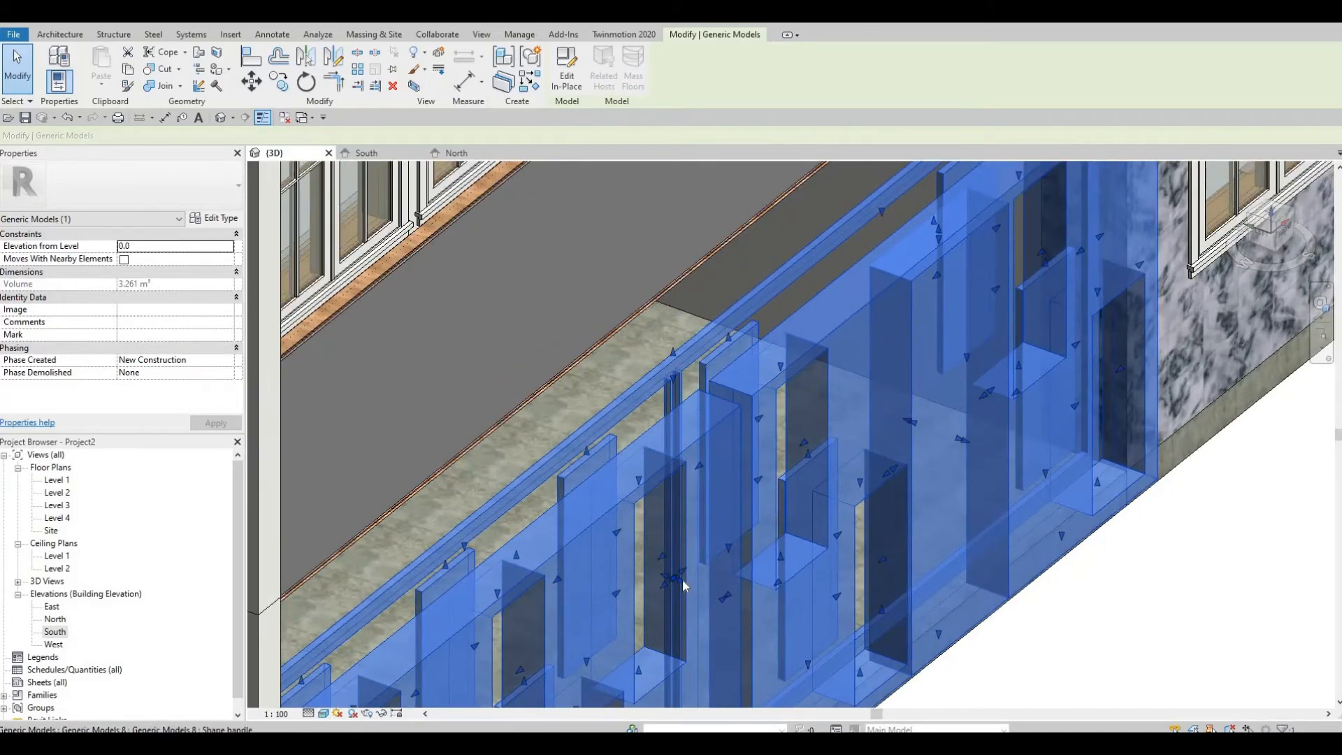
{"action": "left_click_drag", "start_coordinate": [687, 580], "coordinate": [760, 496]}
{"action": "key", "text": "Escape"}
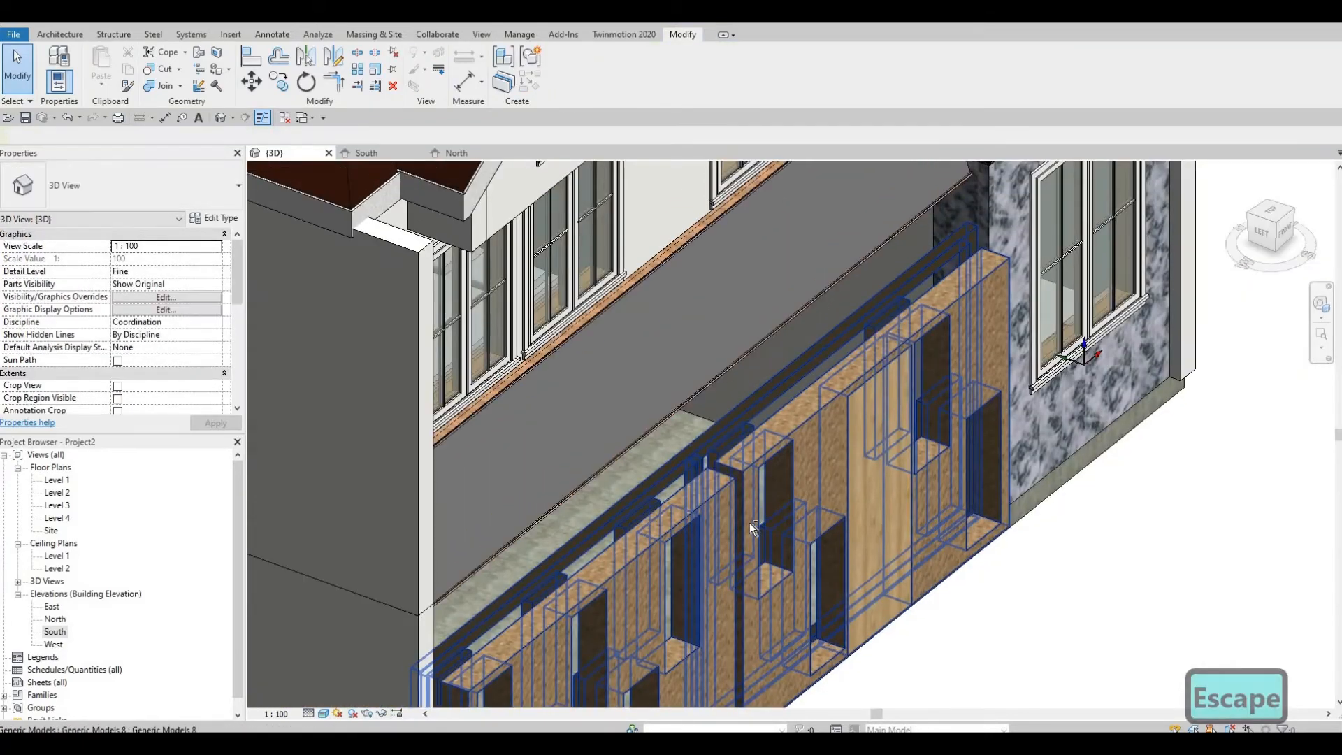
{"action": "key", "text": "Escape"}
- Set the 3D view's visual style to Hidden Line, with the framed panel seen from its opposite end
{"action": "middle_click_drag", "start_coordinate": [623, 489], "coordinate": [498, 477], "text": "shift"}
{"action": "scroll", "coordinate": [577, 444], "scroll_direction": "up", "scroll_amount": 2}
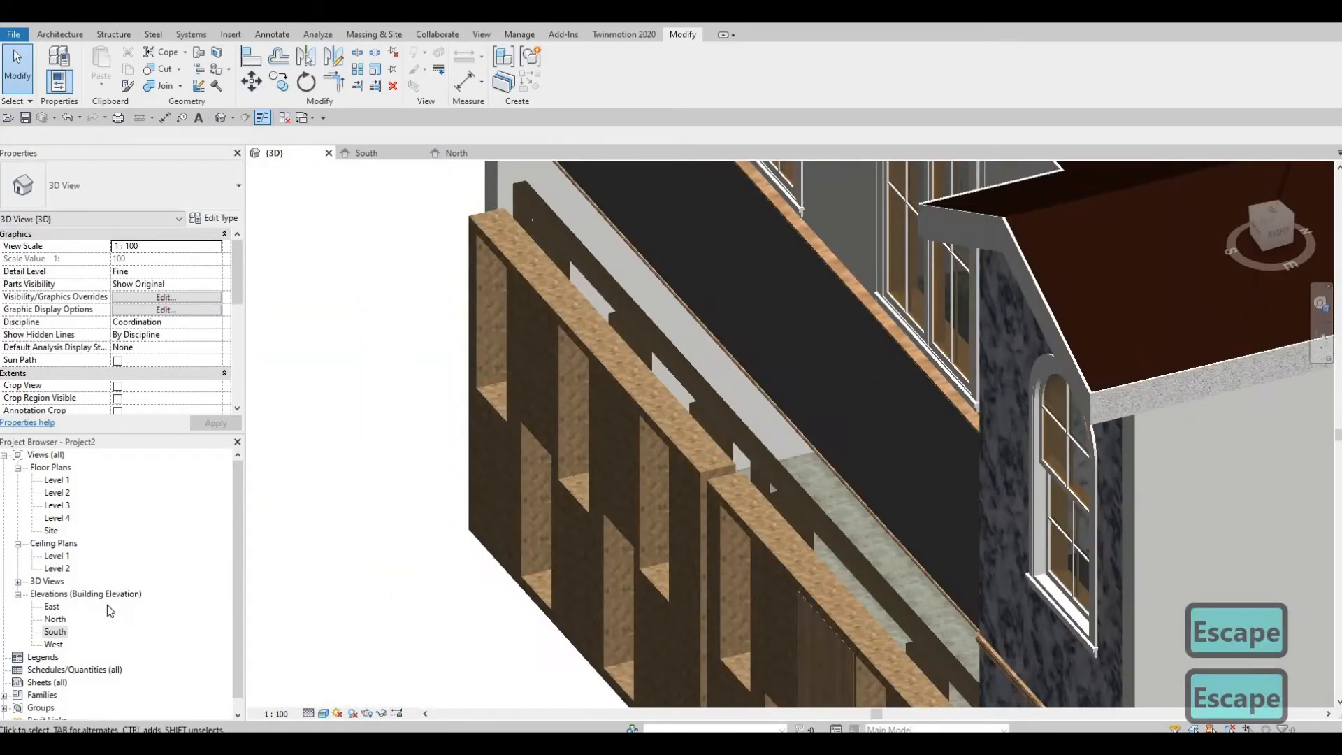
{"action": "left_click", "coordinate": [690, 366]}
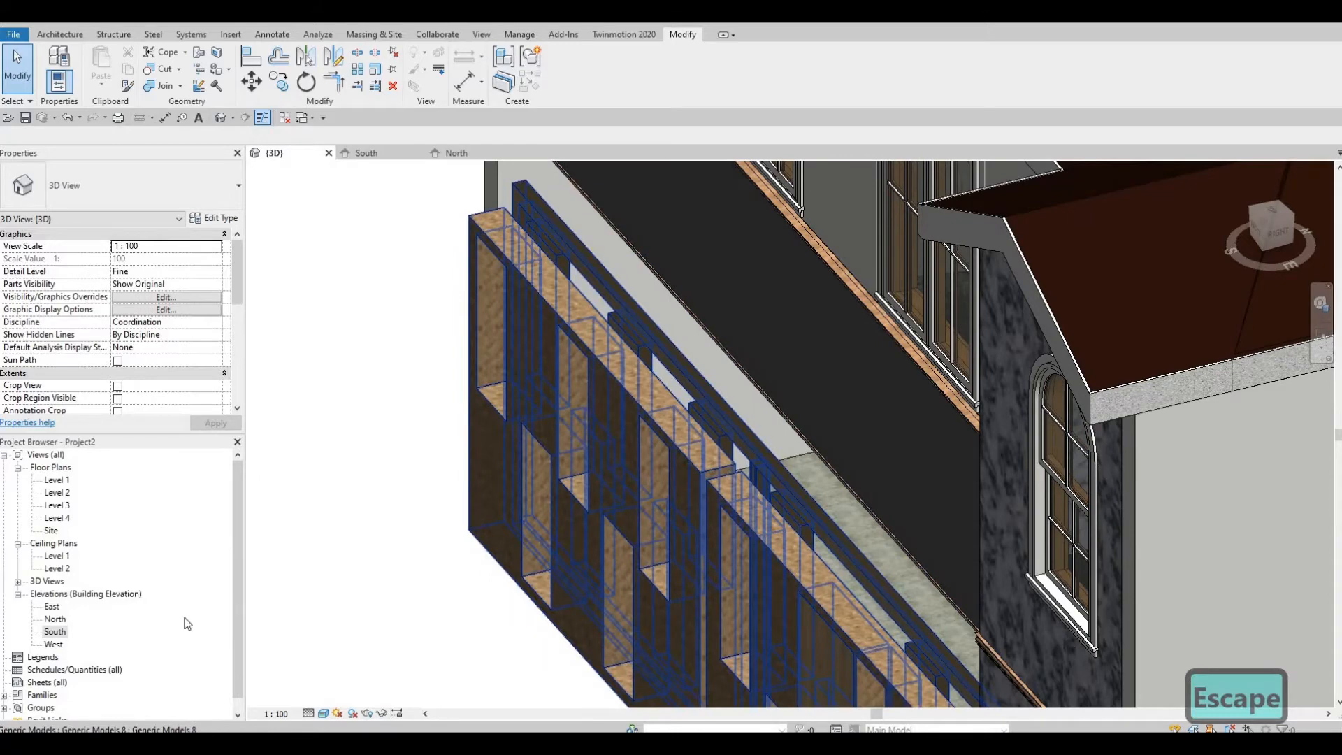
{"action": "key", "text": "Escape"}
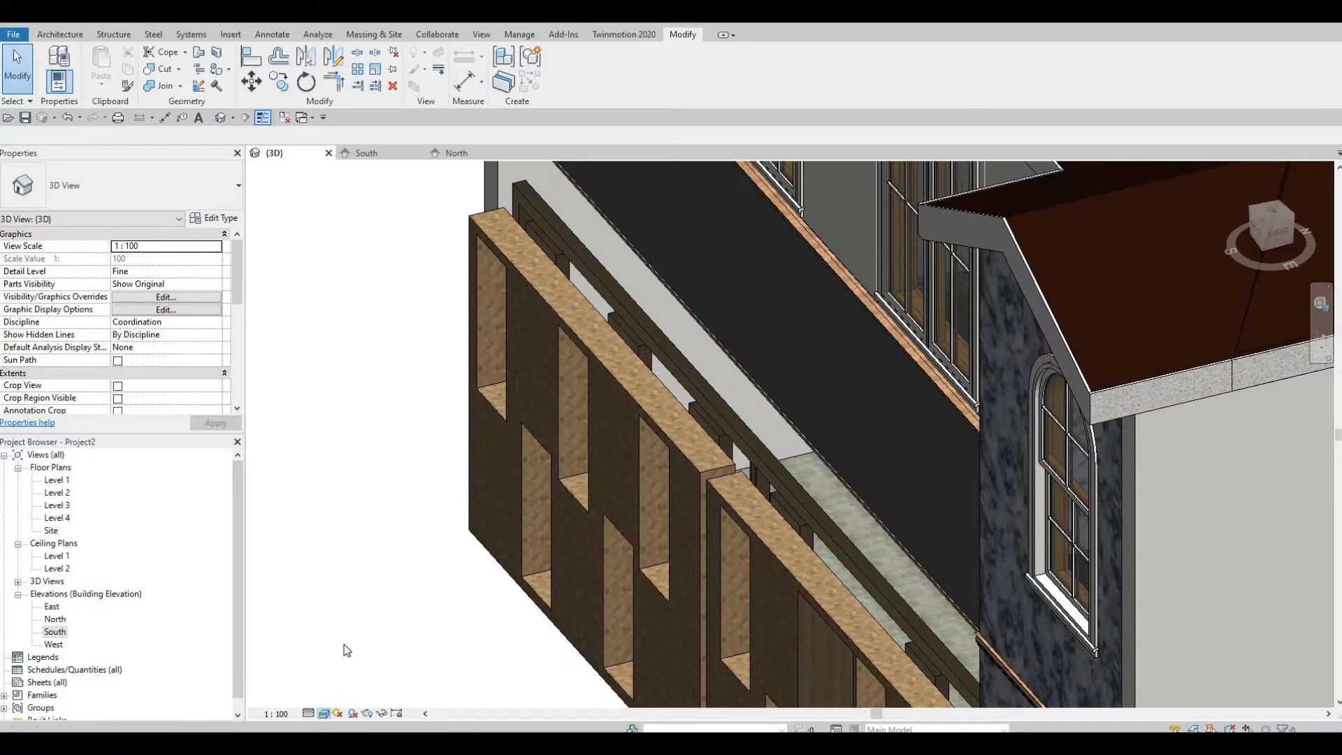
{"action": "left_click", "coordinate": [323, 713]}
{"action": "key", "text": "Escape"}
{"action": "key", "text": "Escape"}
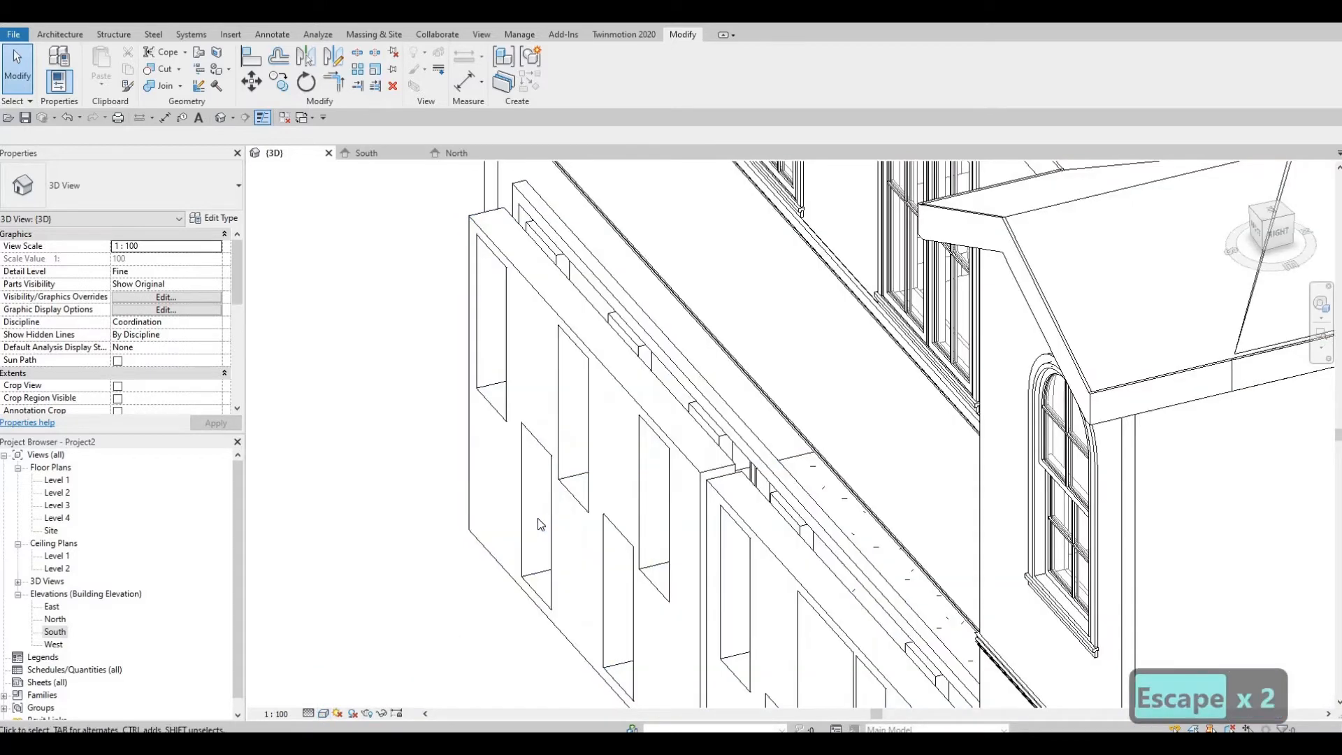
- Align the rear face of the left-hand MDF panel with the rear face of the bronze frame
{"action": "key", "text": "a"}
{"action": "key", "text": "l"}
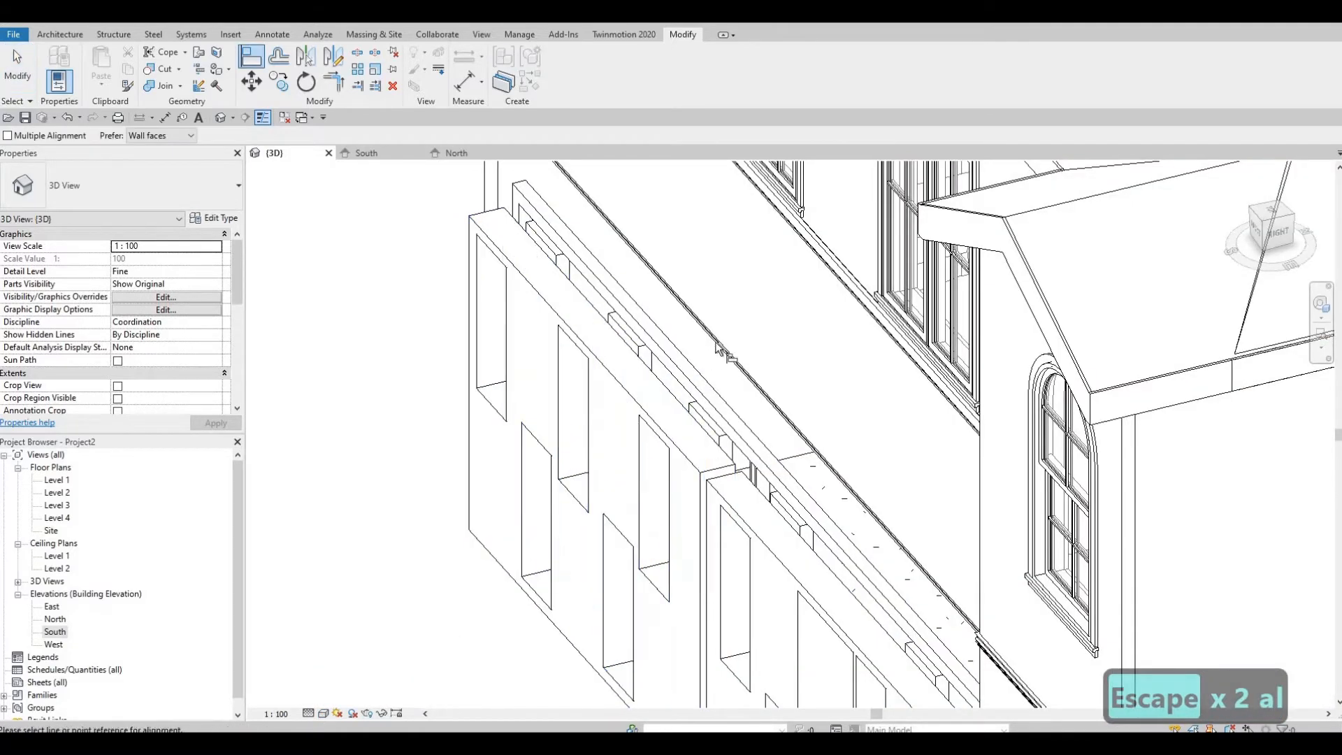
{"action": "middle_click_drag", "start_coordinate": [674, 400], "coordinate": [685, 332], "text": "shift"}
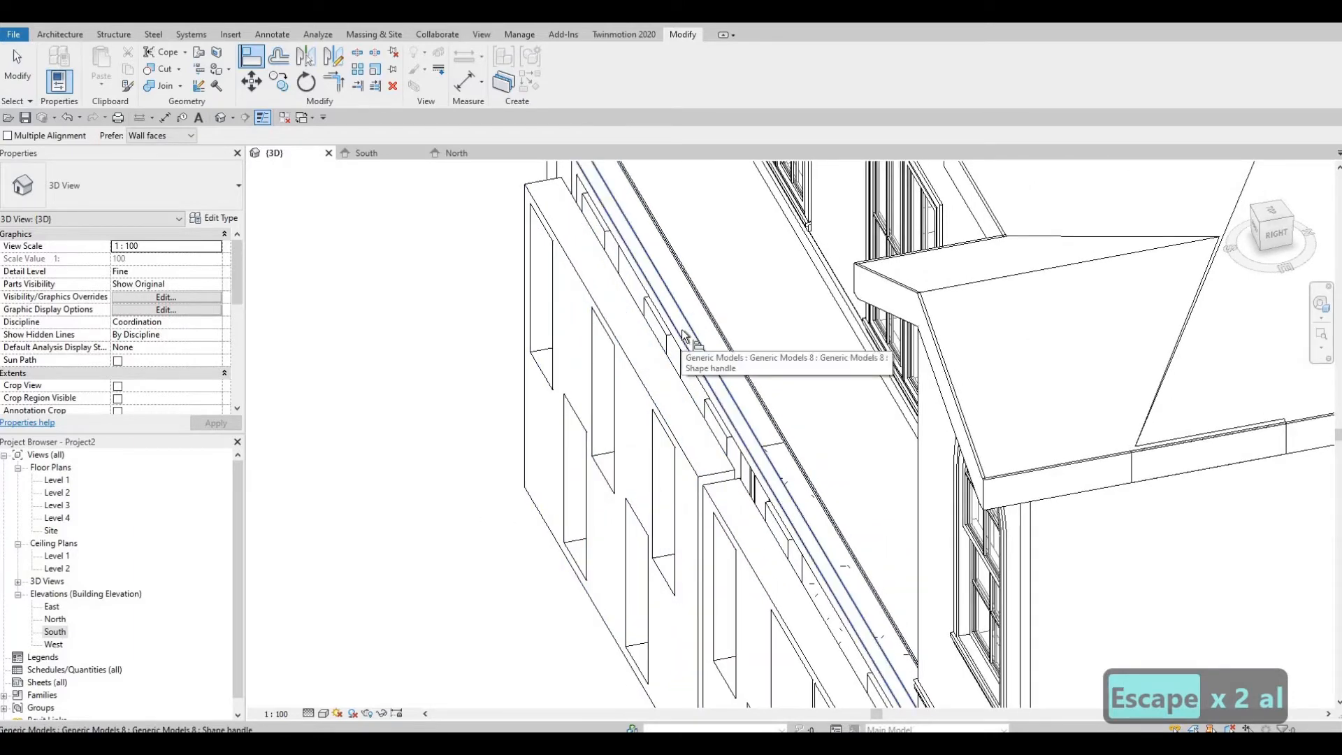
{"action": "key", "text": "Tab"}
{"action": "key", "text": "Tab"}
{"action": "key", "text": "Tab"}
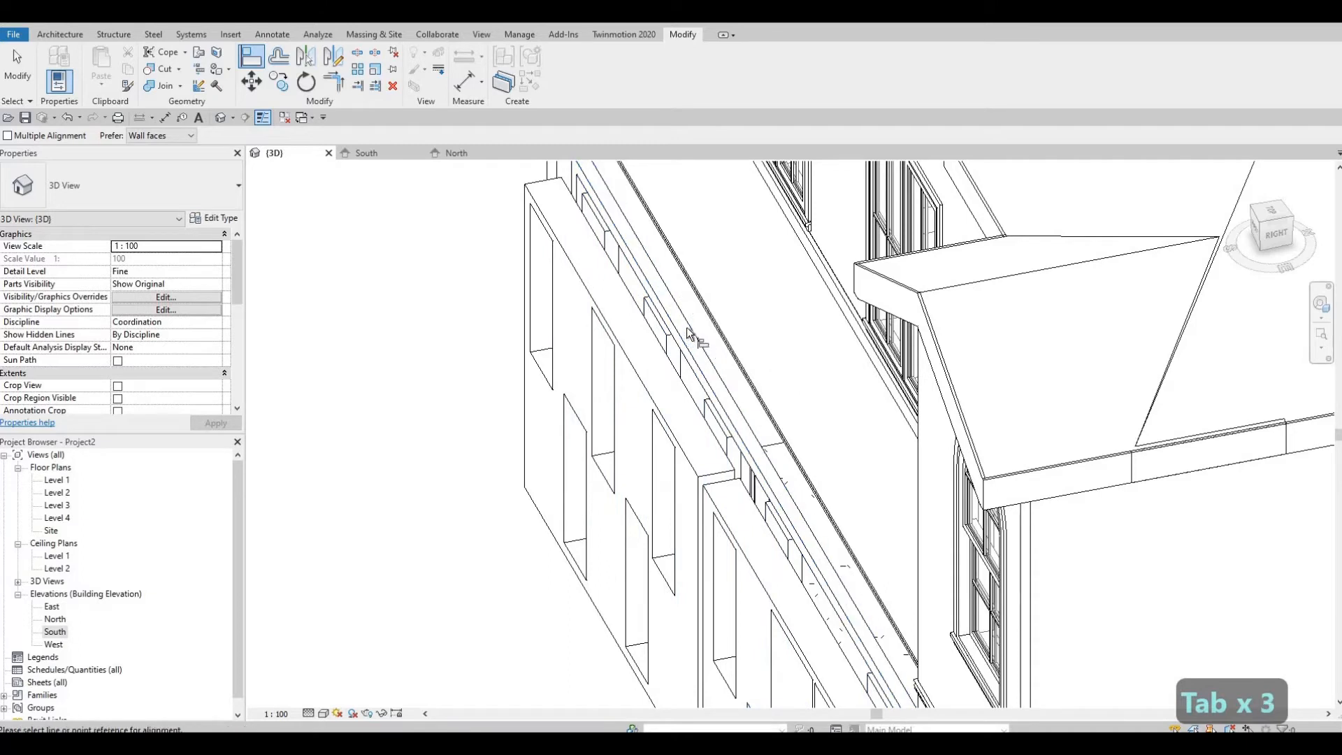
{"action": "key", "text": "Tab"}
{"action": "key", "text": "Tab"}
{"action": "key", "text": "Tab"}
{"action": "key", "text": "Tab"}
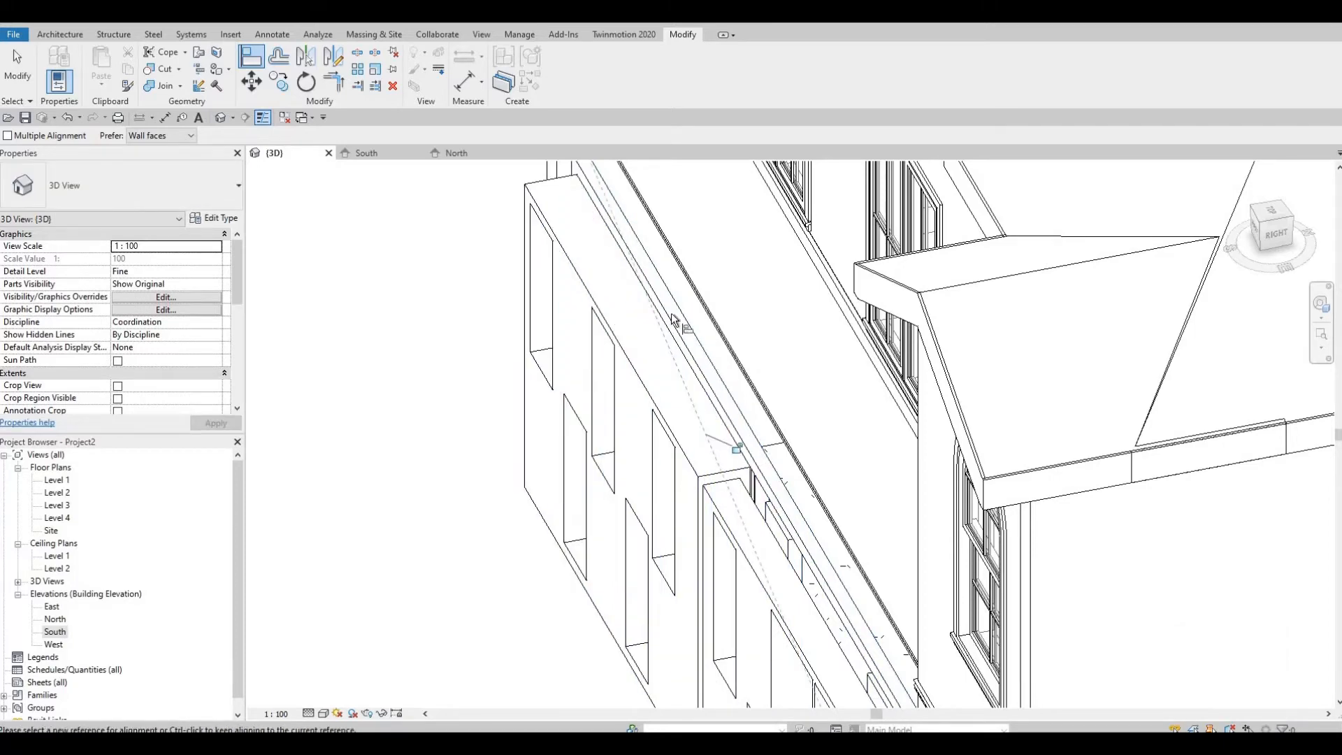
{"action": "left_click", "coordinate": [669, 338]}
- Align the front face of the left-hand MDF panel with the front face of the bronze frame
{"action": "middle_click_drag", "start_coordinate": [654, 300], "coordinate": [586, 301], "text": "shift"}
{"action": "left_click", "coordinate": [588, 296]}
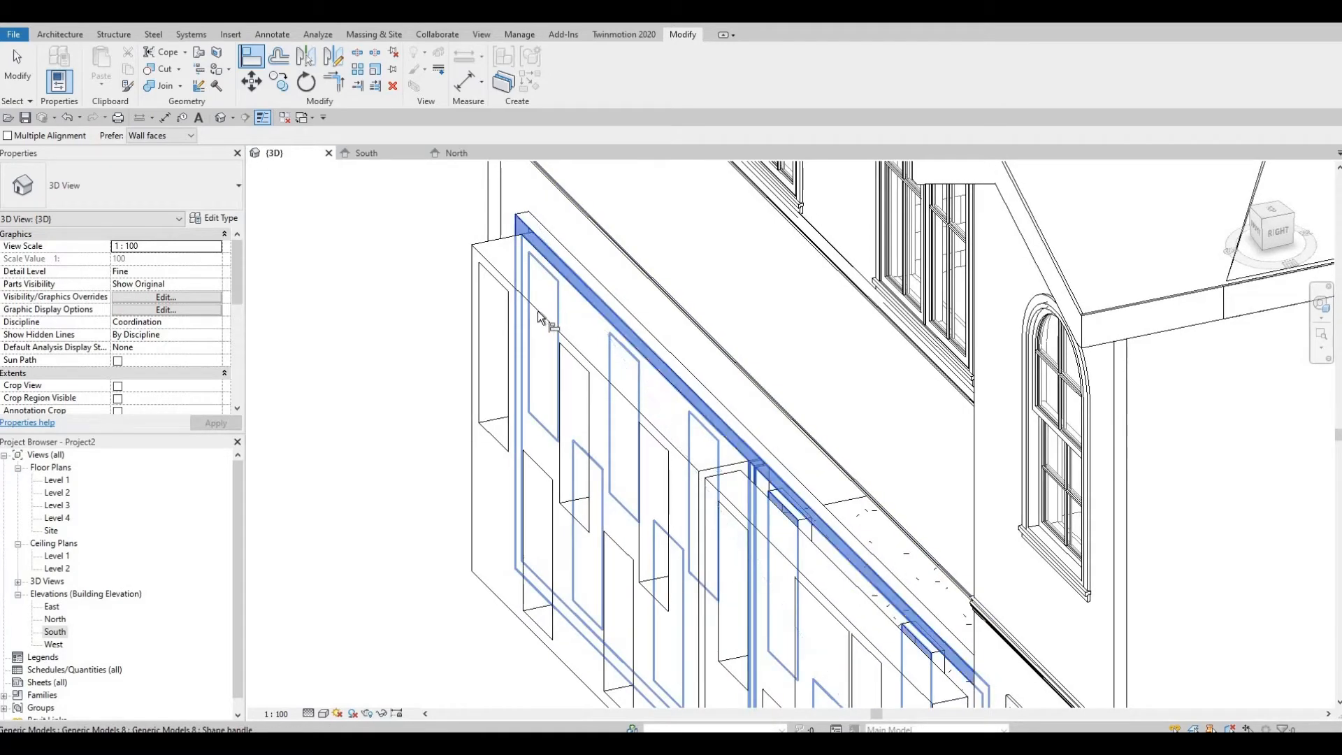
{"action": "left_click", "coordinate": [538, 316]}
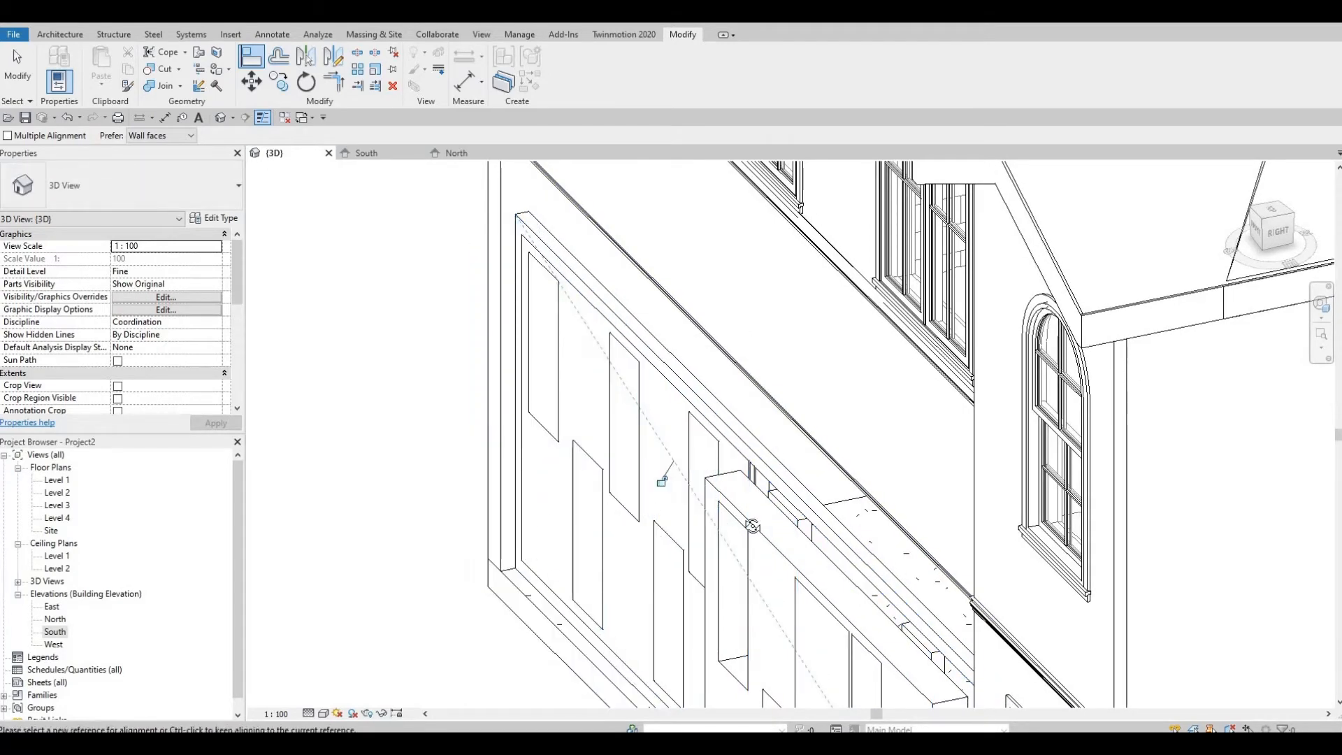
- Align the right-hand MDF panel around the door with the faces of the bronze frame
{"action": "middle_click_drag", "start_coordinate": [753, 527], "coordinate": [809, 428], "text": "shift"}
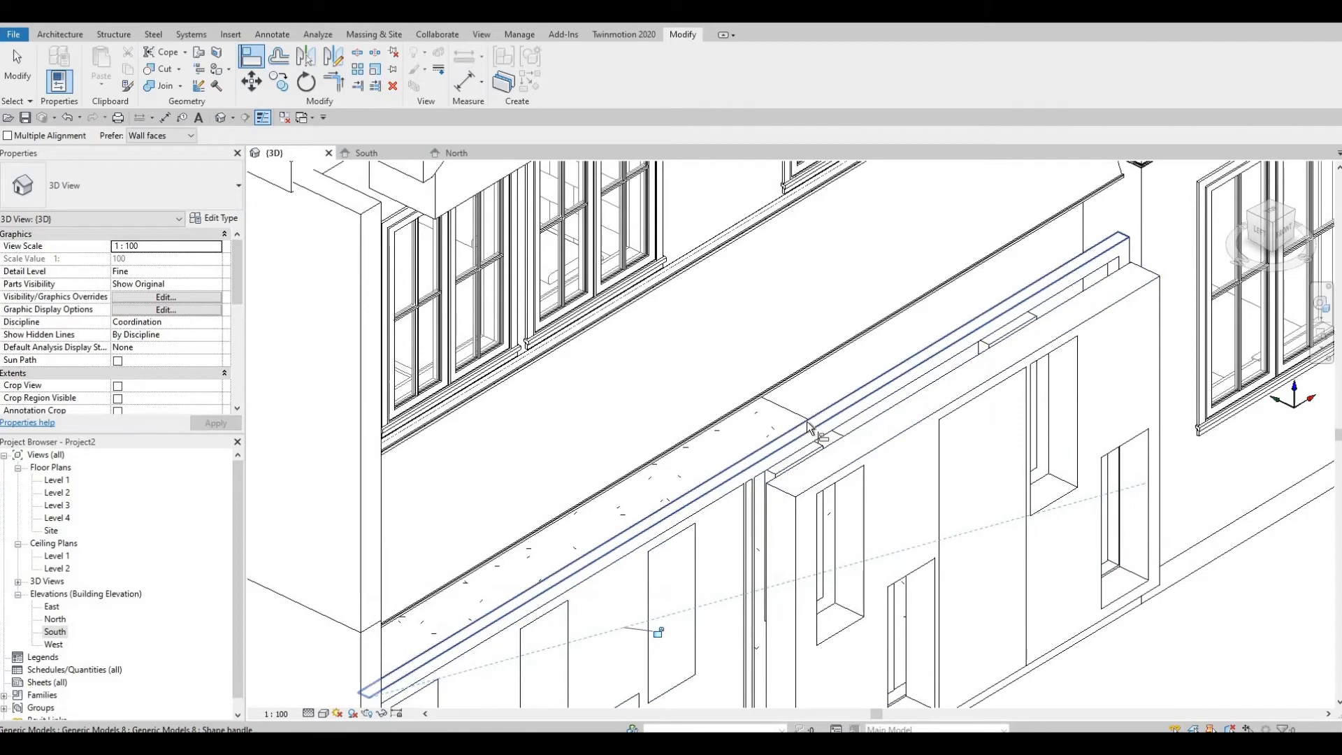
{"action": "key", "text": "Tab"}
{"action": "key", "text": "Tab"}
{"action": "key", "text": "Tab"}
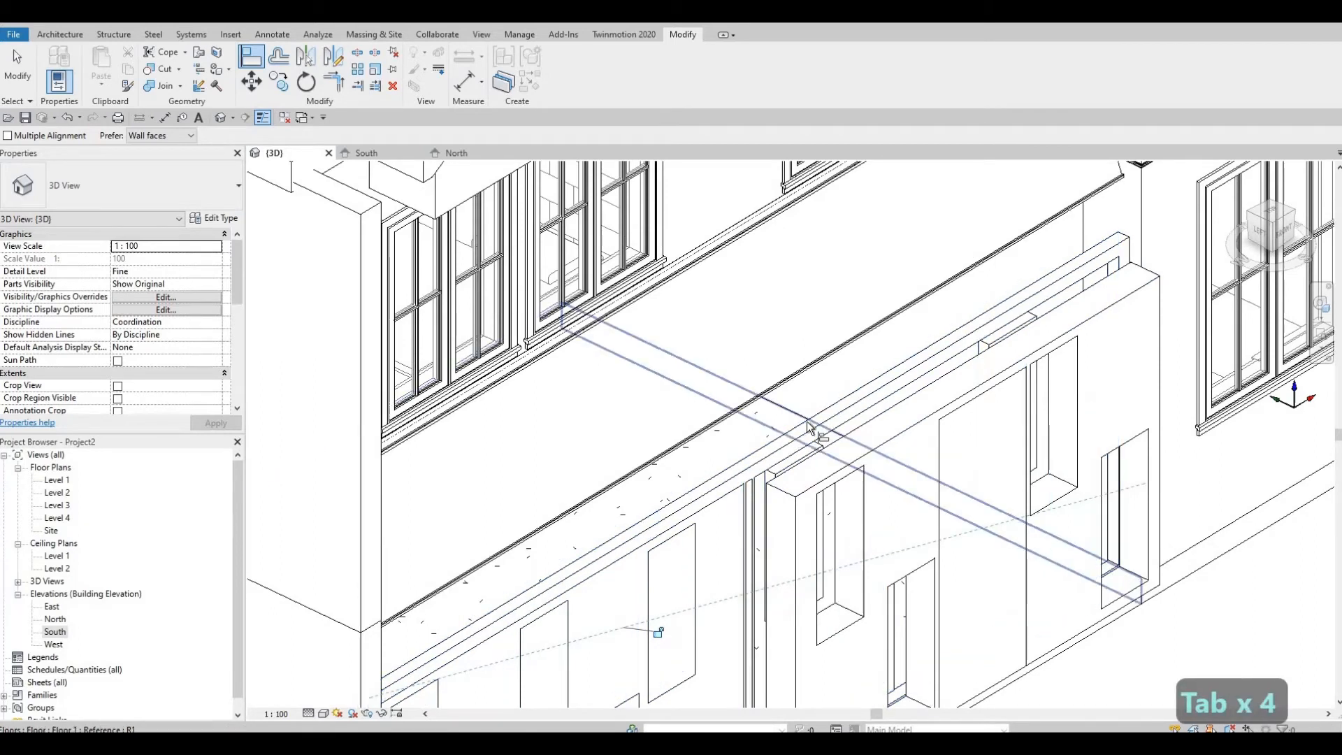
{"action": "key", "text": "Tab"}
{"action": "key", "text": "Tab"}
{"action": "key", "text": "Tab"}
{"action": "key", "text": "Tab"}
{"action": "key", "text": "Tab"}
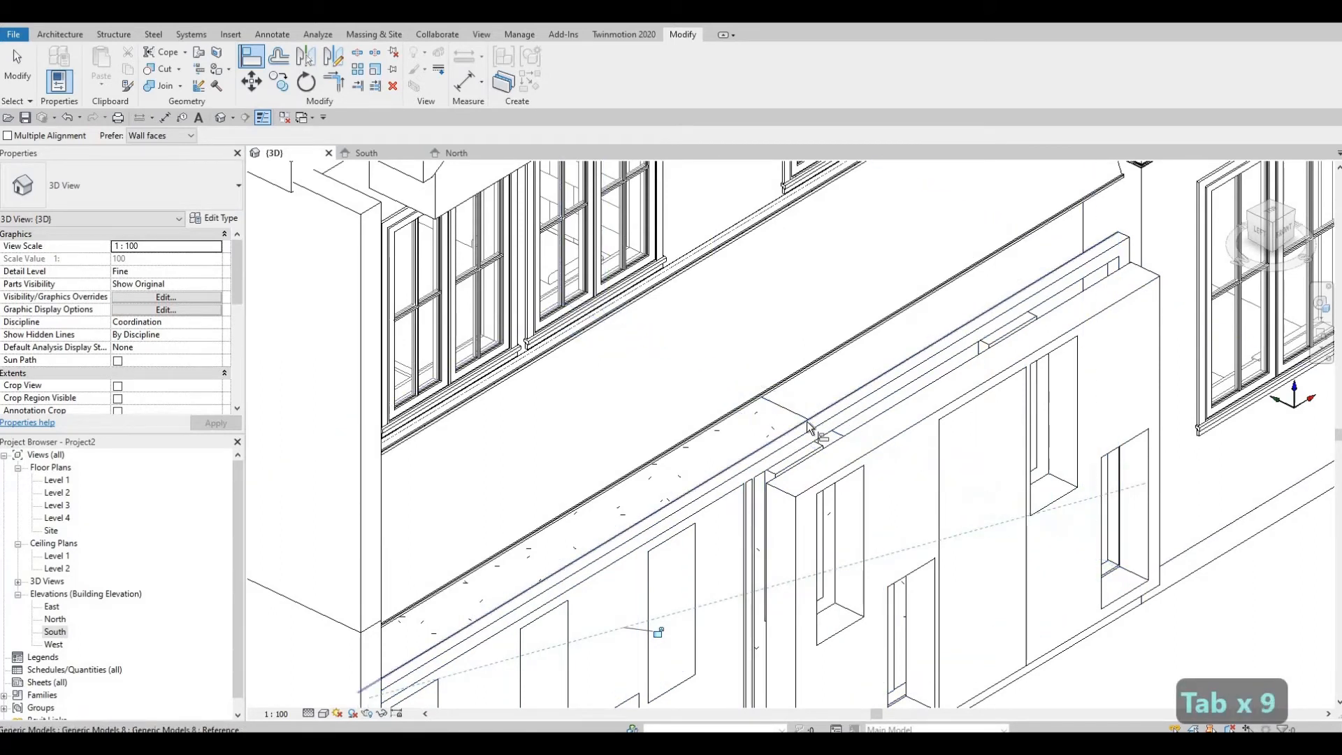
{"action": "key", "text": "Tab"}
{"action": "key", "text": "Tab"}
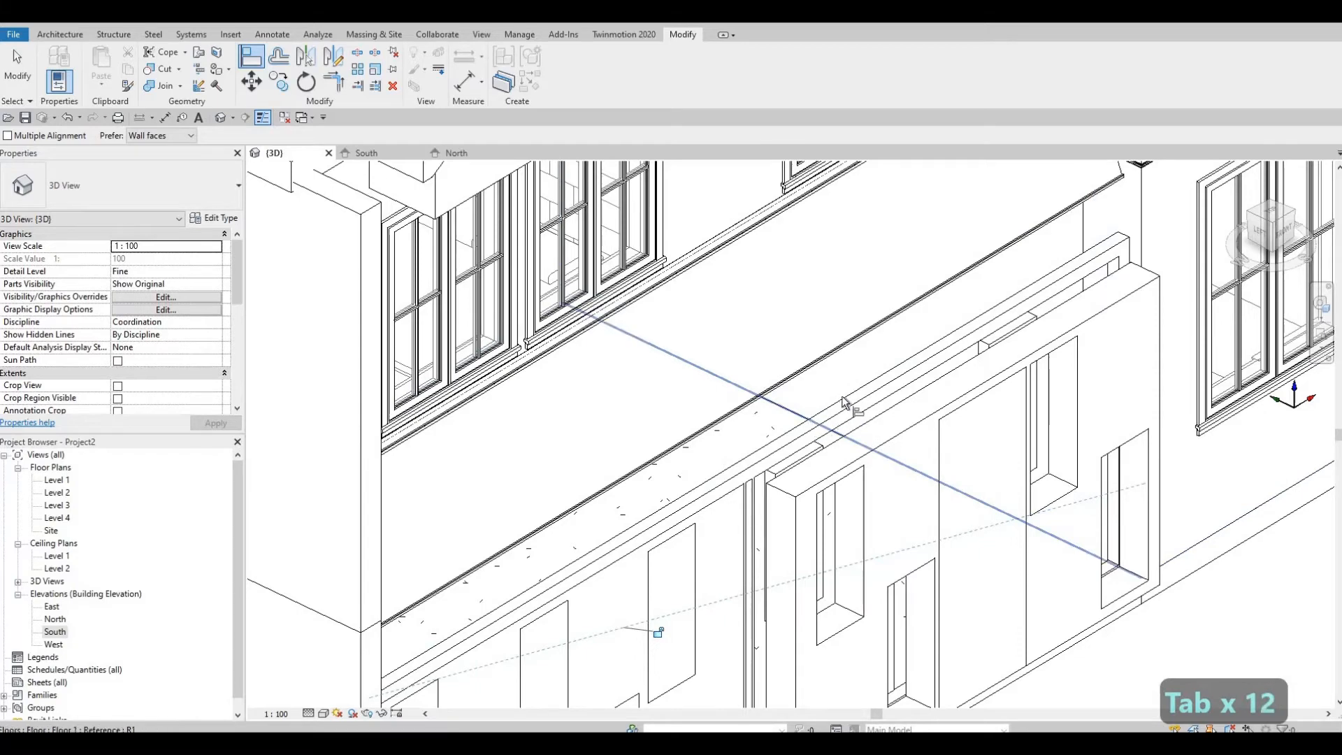
{"action": "left_click", "coordinate": [928, 439]}
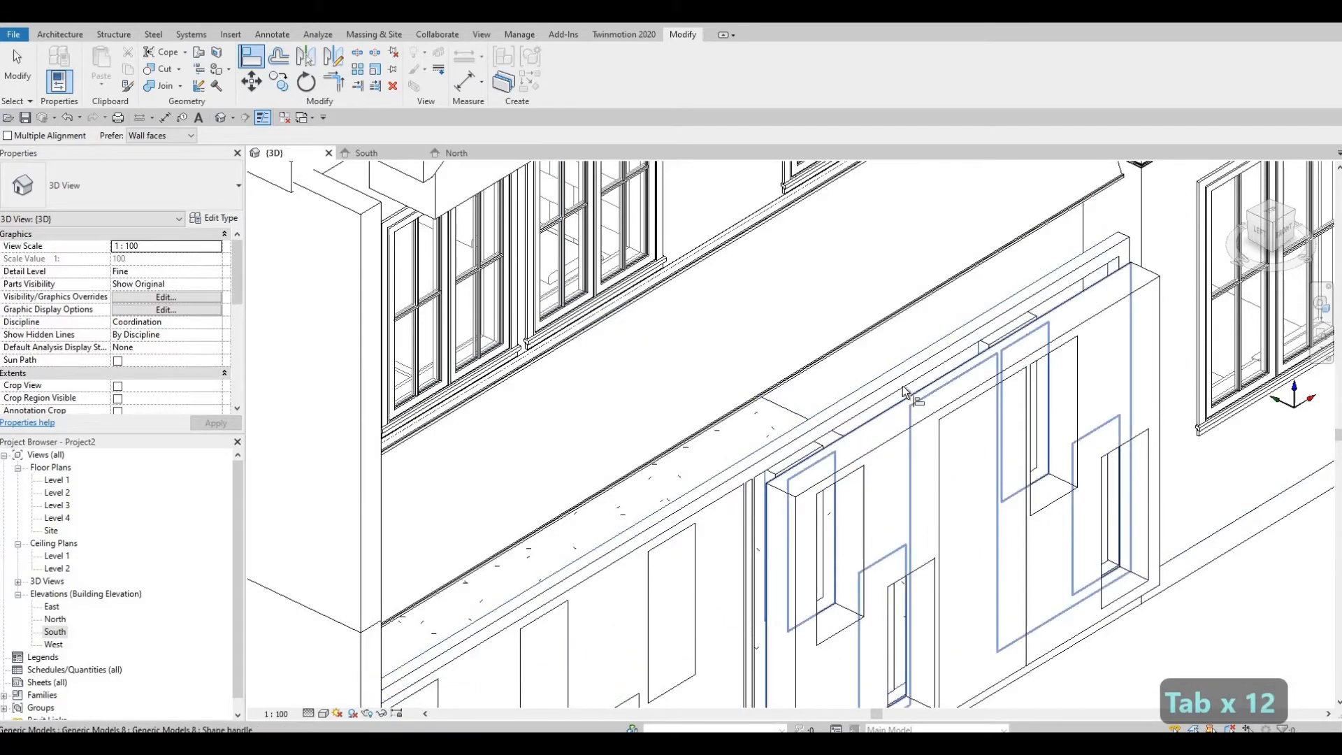
{"action": "left_click", "coordinate": [923, 423]}
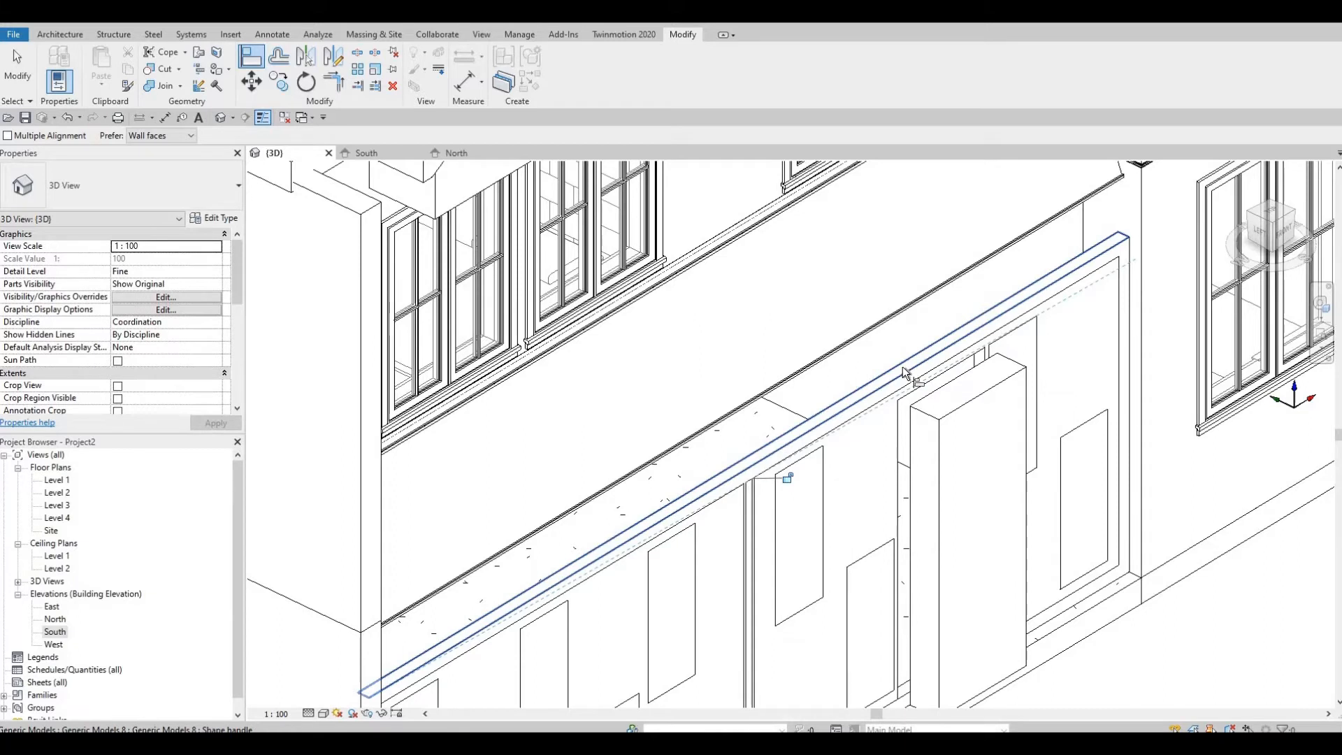
- Align the oak door panel's rear and front faces with the corresponding faces of the bronze frame
{"action": "key", "text": "Tab"}
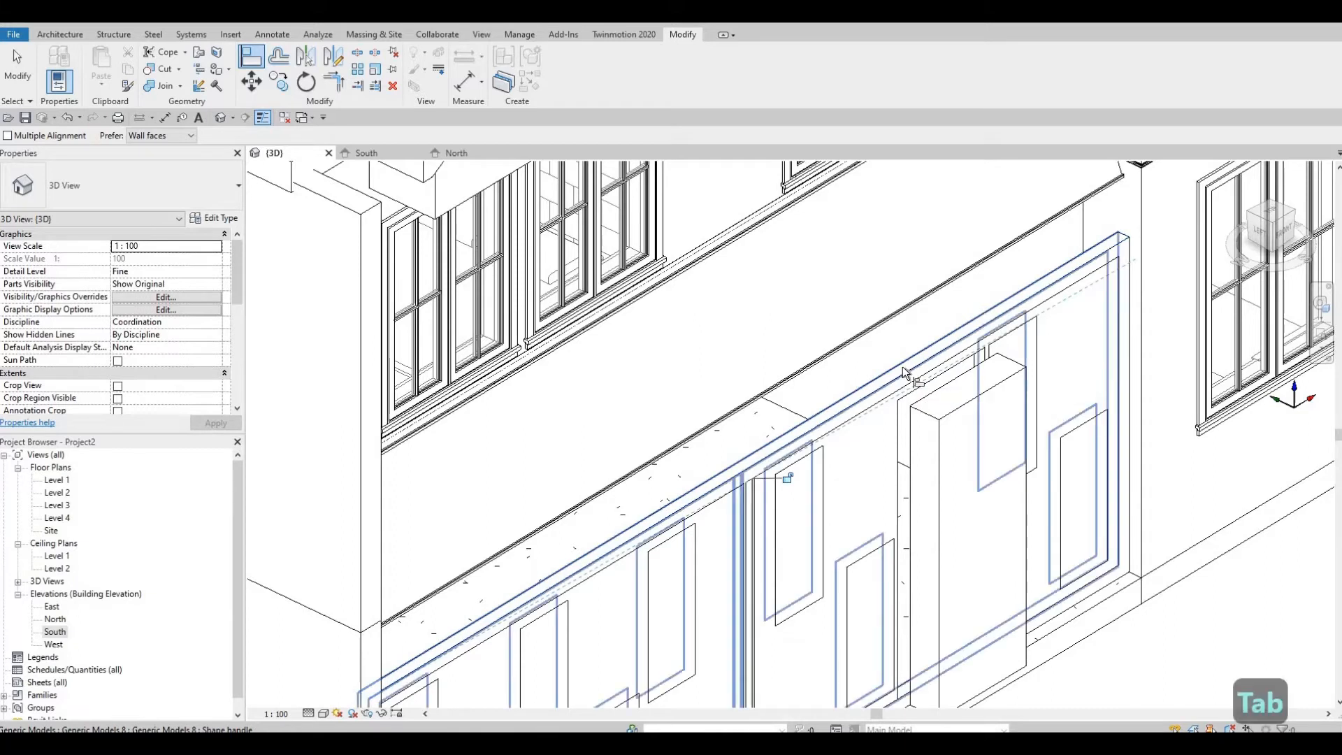
{"action": "left_click", "coordinate": [926, 397]}
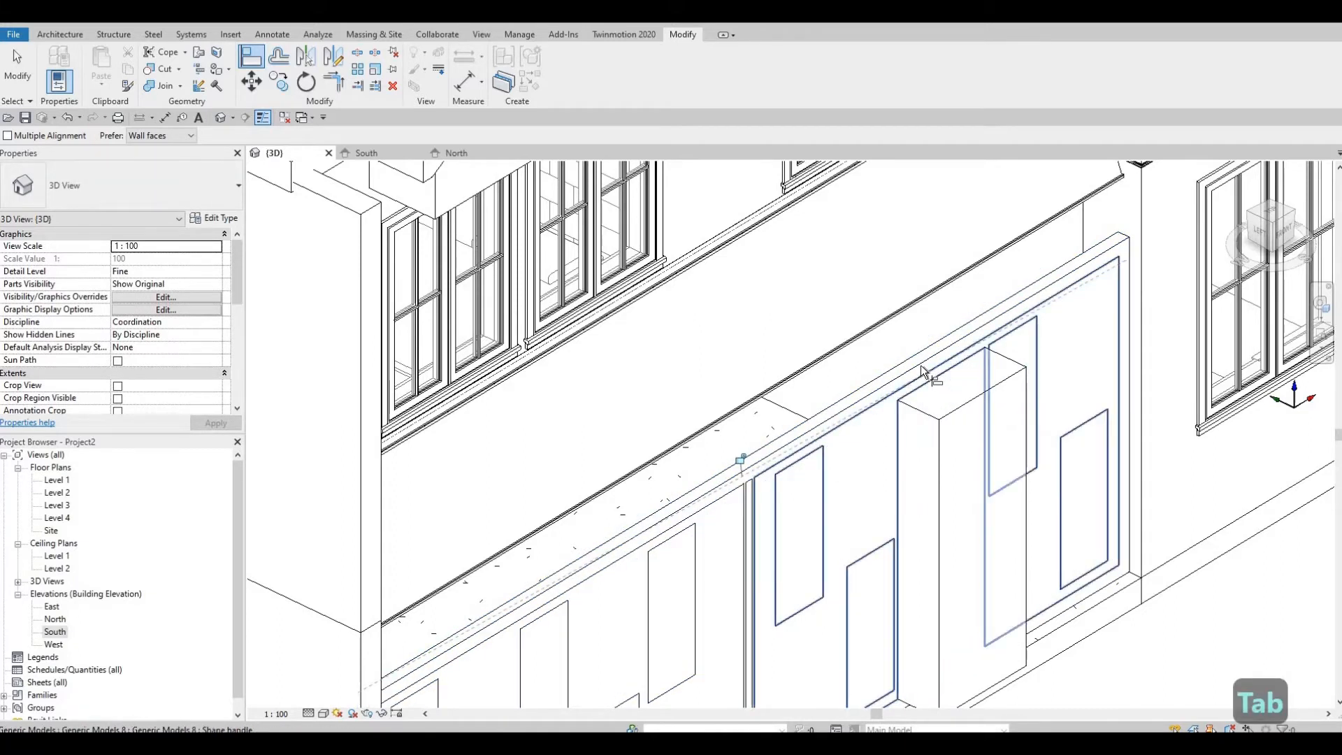
{"action": "key", "text": "Tab"}
{"action": "left_click", "coordinate": [921, 365]}
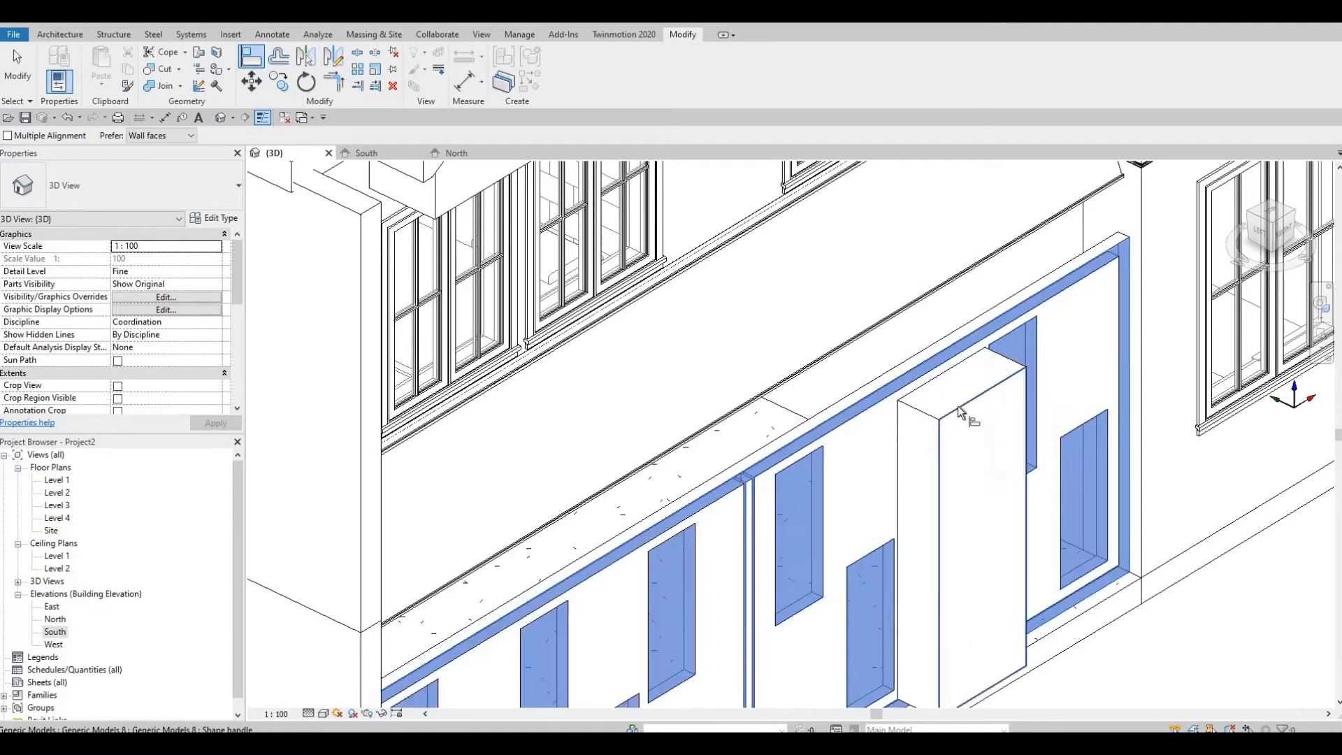
{"action": "left_click", "coordinate": [955, 433]}
- Leave the Align command and set the 3D view's visual style to Realistic, facing the front of the panel
{"action": "scroll", "coordinate": [841, 498], "scroll_direction": "down", "scroll_amount": 2}
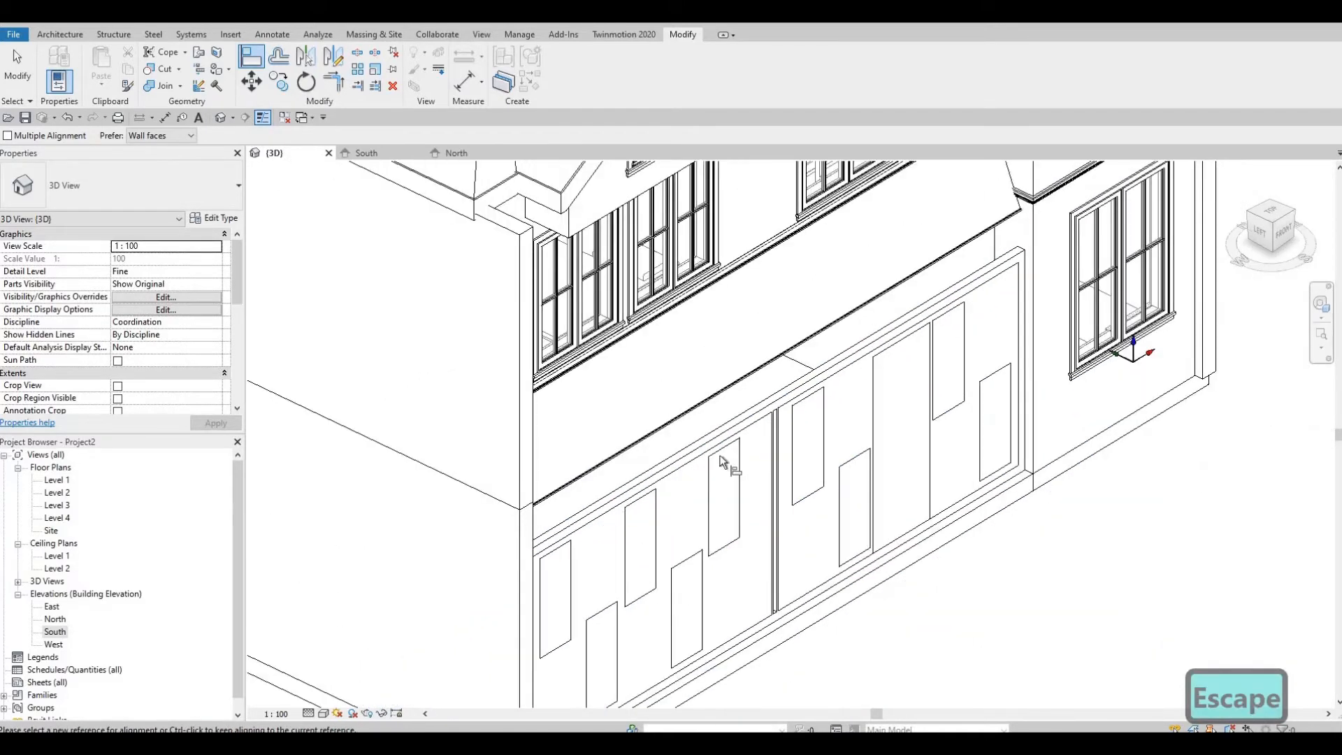
{"action": "middle_click_drag", "start_coordinate": [723, 458], "coordinate": [658, 392], "text": "shift"}
{"action": "scroll", "coordinate": [657, 392], "scroll_direction": "down", "scroll_amount": 1}
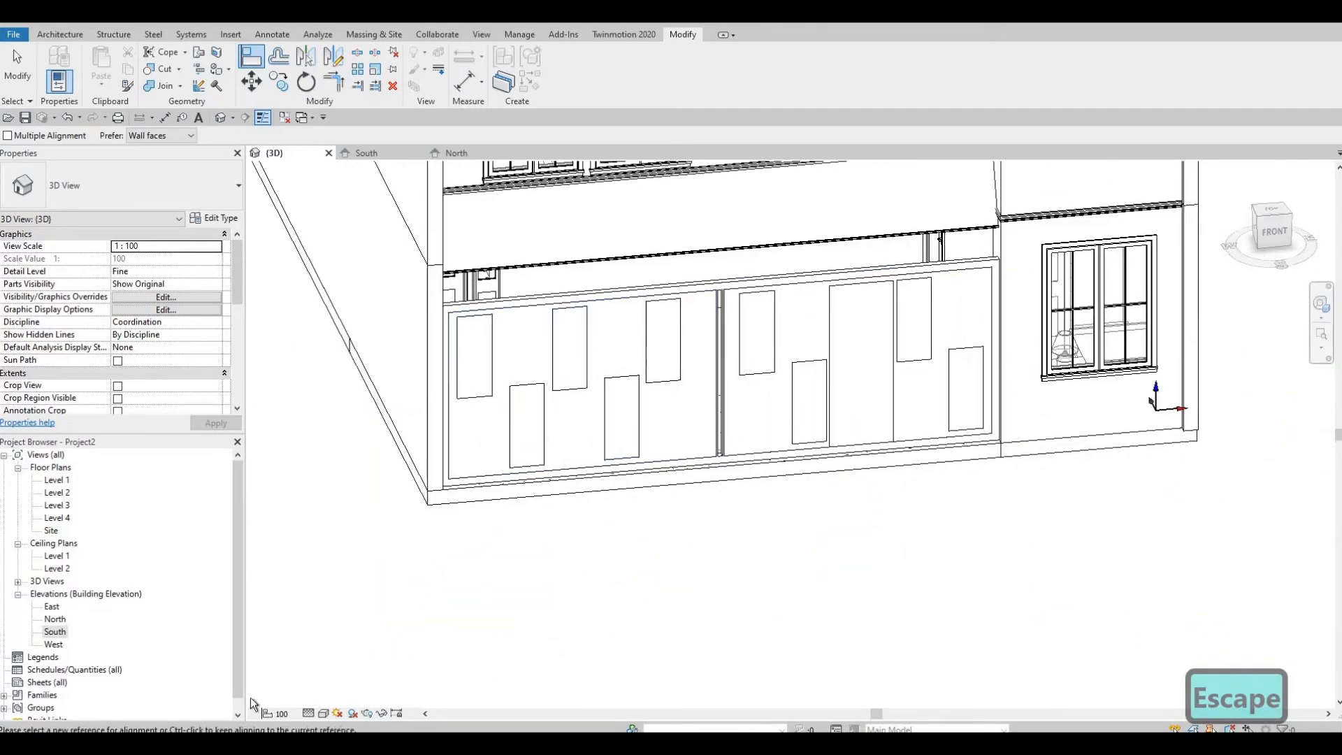
{"action": "left_click", "coordinate": [325, 713]}
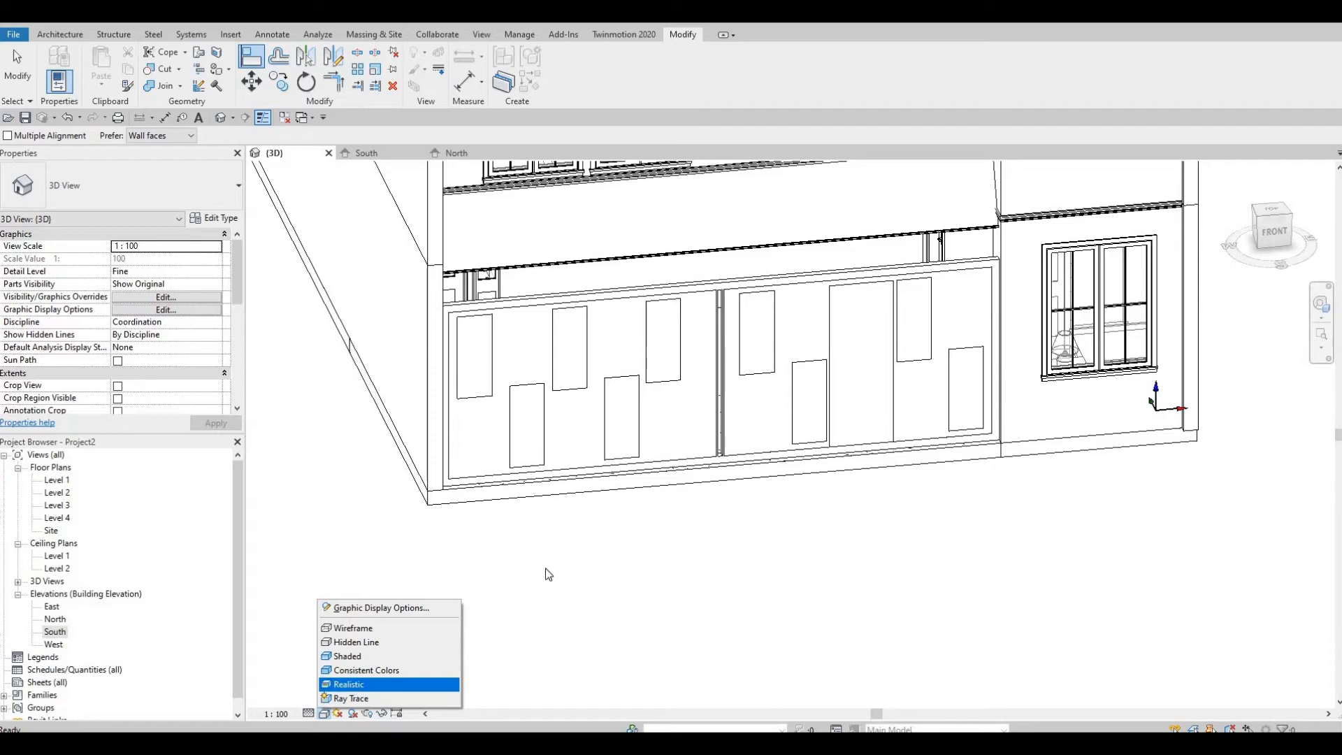
{"action": "middle_click_drag", "start_coordinate": [787, 404], "coordinate": [750, 559], "text": "shift"}
{"action": "key", "text": "Escape"}
- Examine the aligned frame, MDF infills and oak door up close and from several angles in the 3D view
{"action": "scroll", "coordinate": [724, 362], "scroll_direction": "up", "scroll_amount": 5}
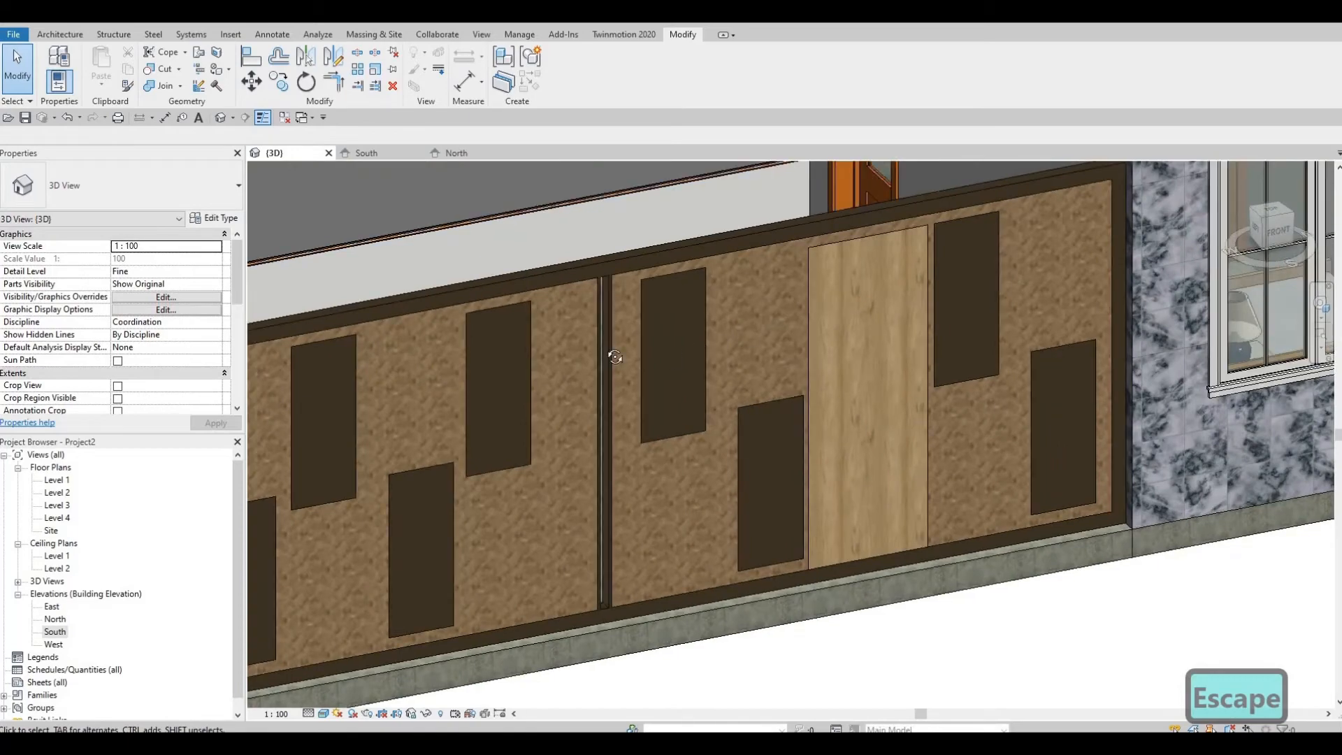
{"action": "mouse_move", "coordinate": [615, 357]}
{"action": "middle_mouse_down", "text": "shift"}
{"action": "mouse_move", "coordinate": [632, 369]}
{"action": "mouse_move", "coordinate": [716, 339]}
{"action": "middle_mouse_up", "text": "shift"}
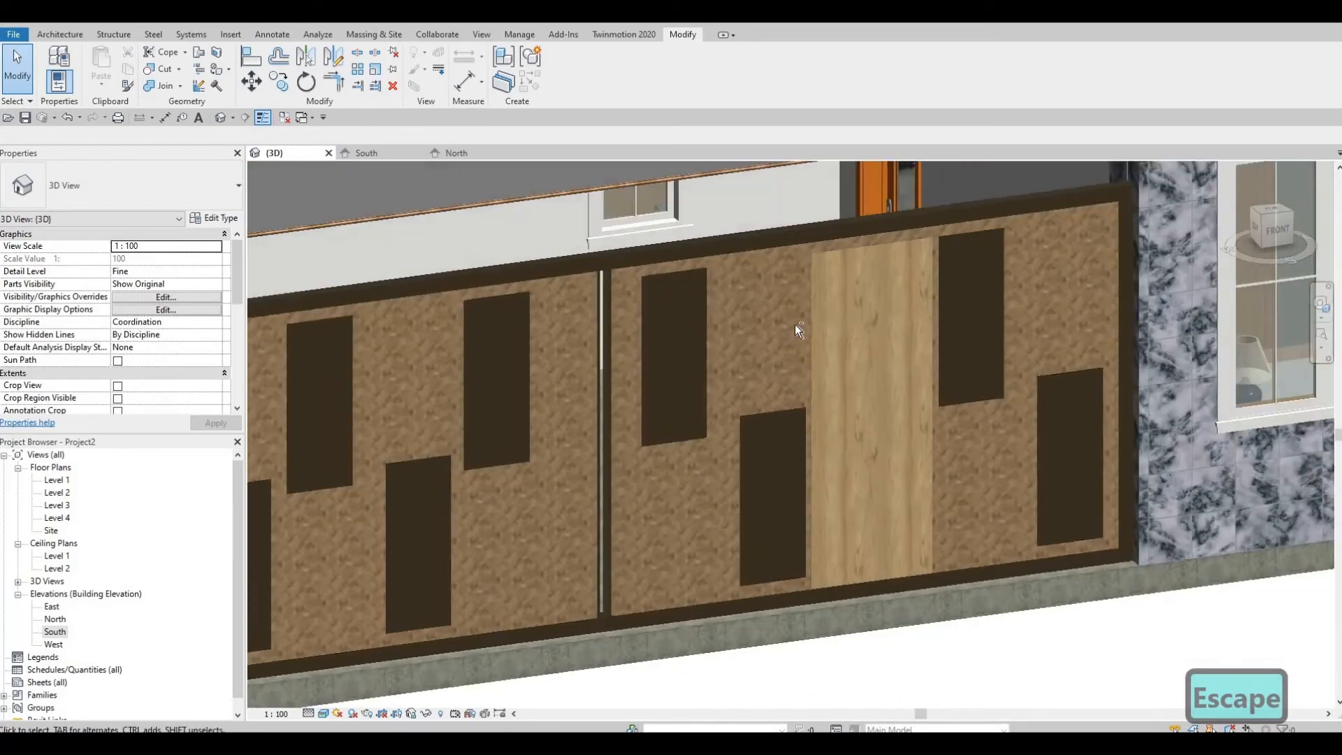
{"action": "scroll", "coordinate": [795, 324], "scroll_direction": "down", "scroll_amount": 3}
{"action": "middle_click_drag", "start_coordinate": [795, 325], "coordinate": [741, 358], "text": "shift"}
{"action": "scroll", "coordinate": [741, 358], "scroll_direction": "up", "scroll_amount": 5}
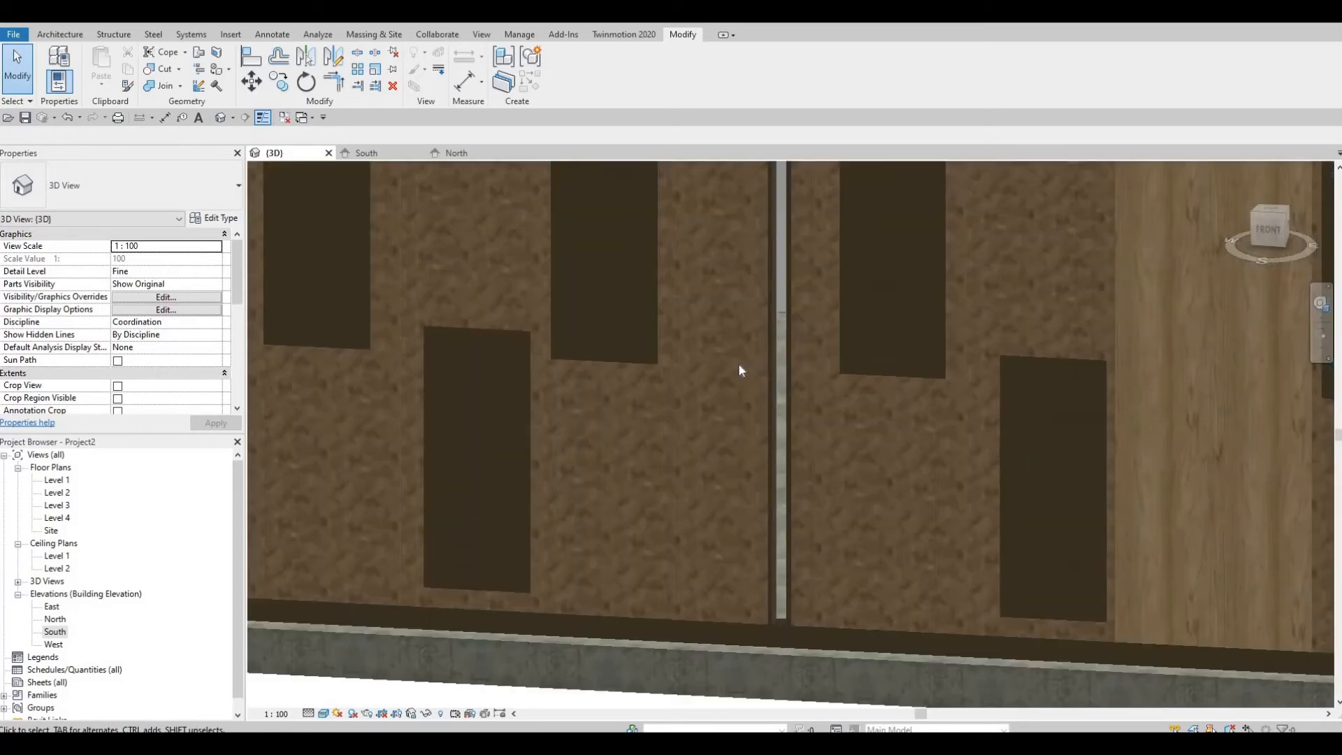
{"action": "scroll", "coordinate": [741, 363], "scroll_direction": "down", "scroll_amount": 8}
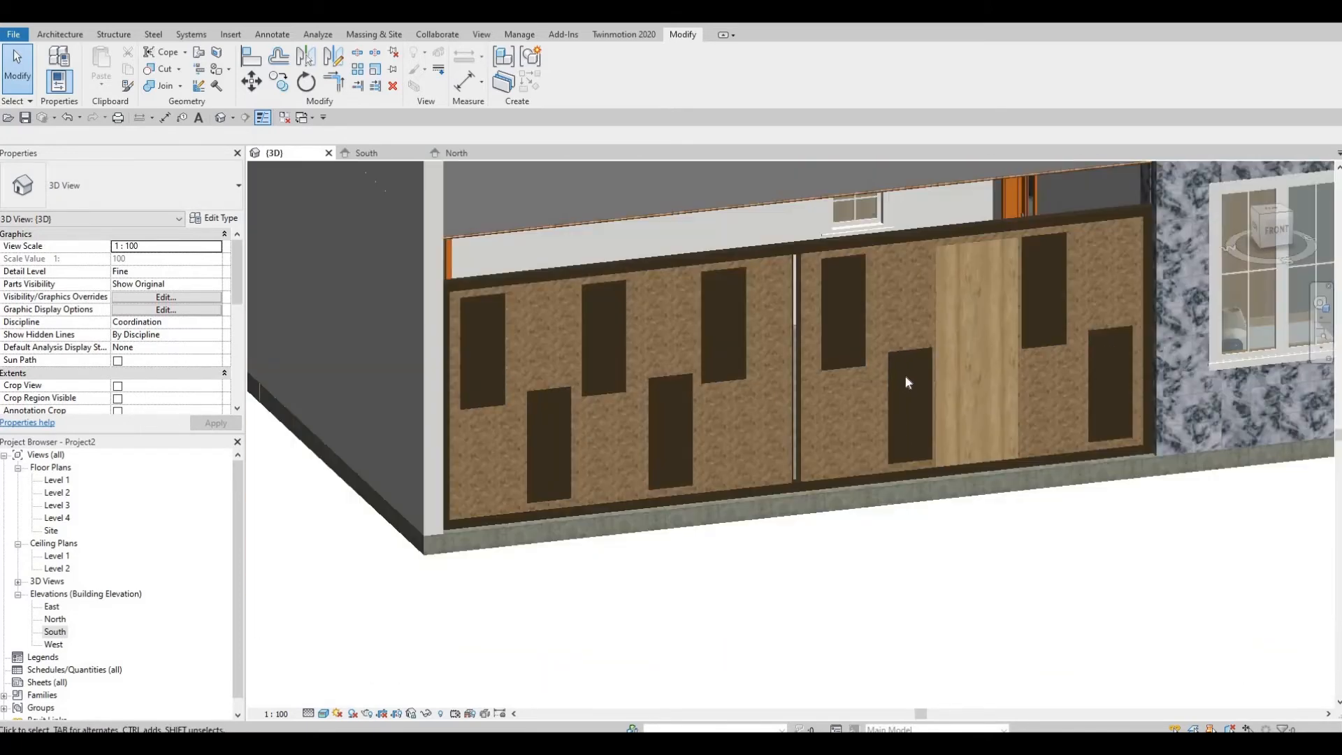
{"action": "middle_click_drag", "start_coordinate": [906, 383], "coordinate": [934, 355], "text": "shift"}
{"action": "left_click", "coordinate": [960, 346]}
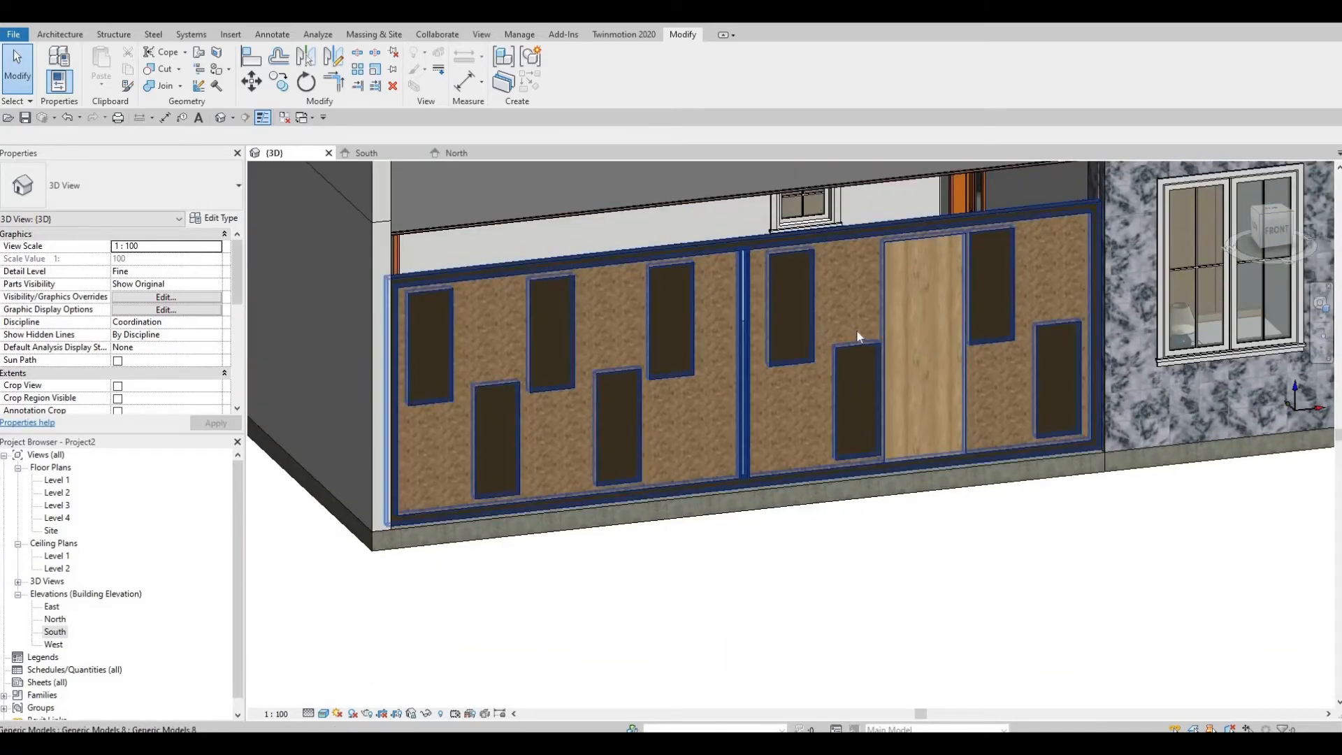
- Clear the selection and open the South elevation view
{"action": "key", "text": "Escape"}
{"action": "key", "text": "Escape"}
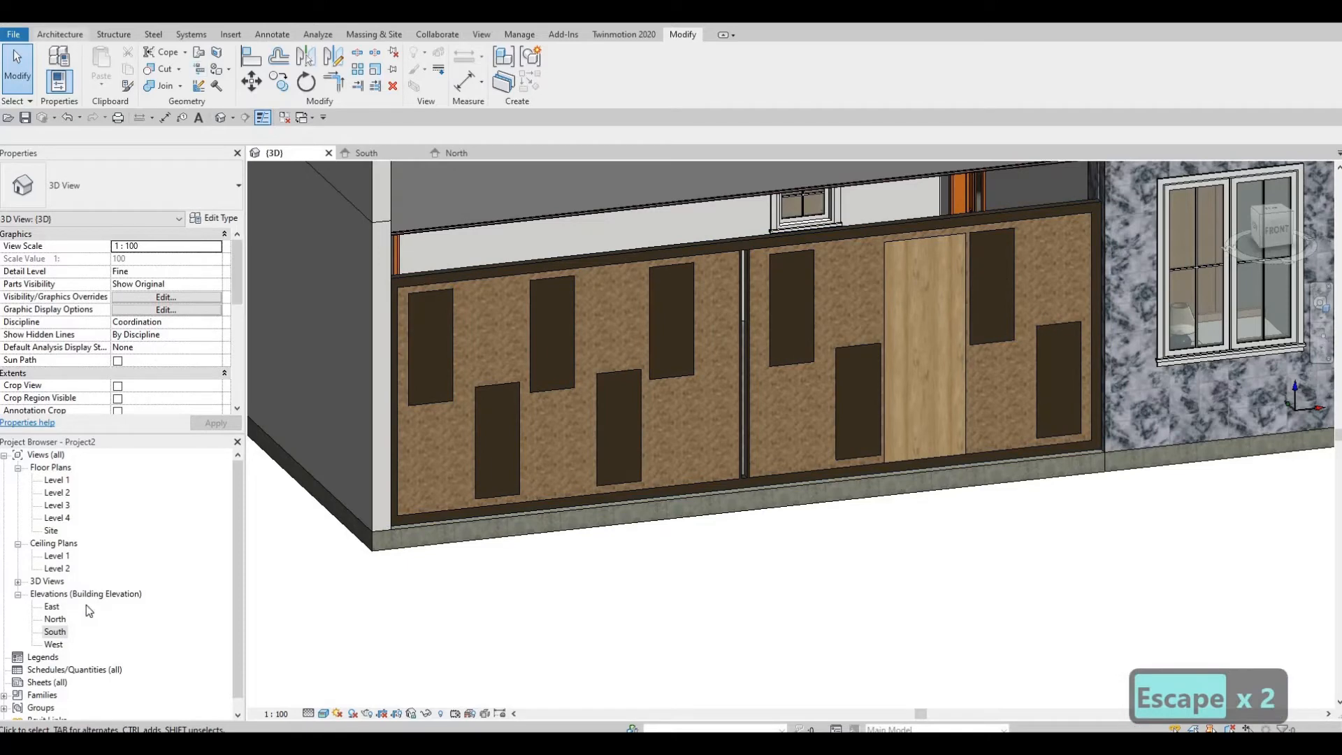
{"action": "double_click", "coordinate": [55, 632]}
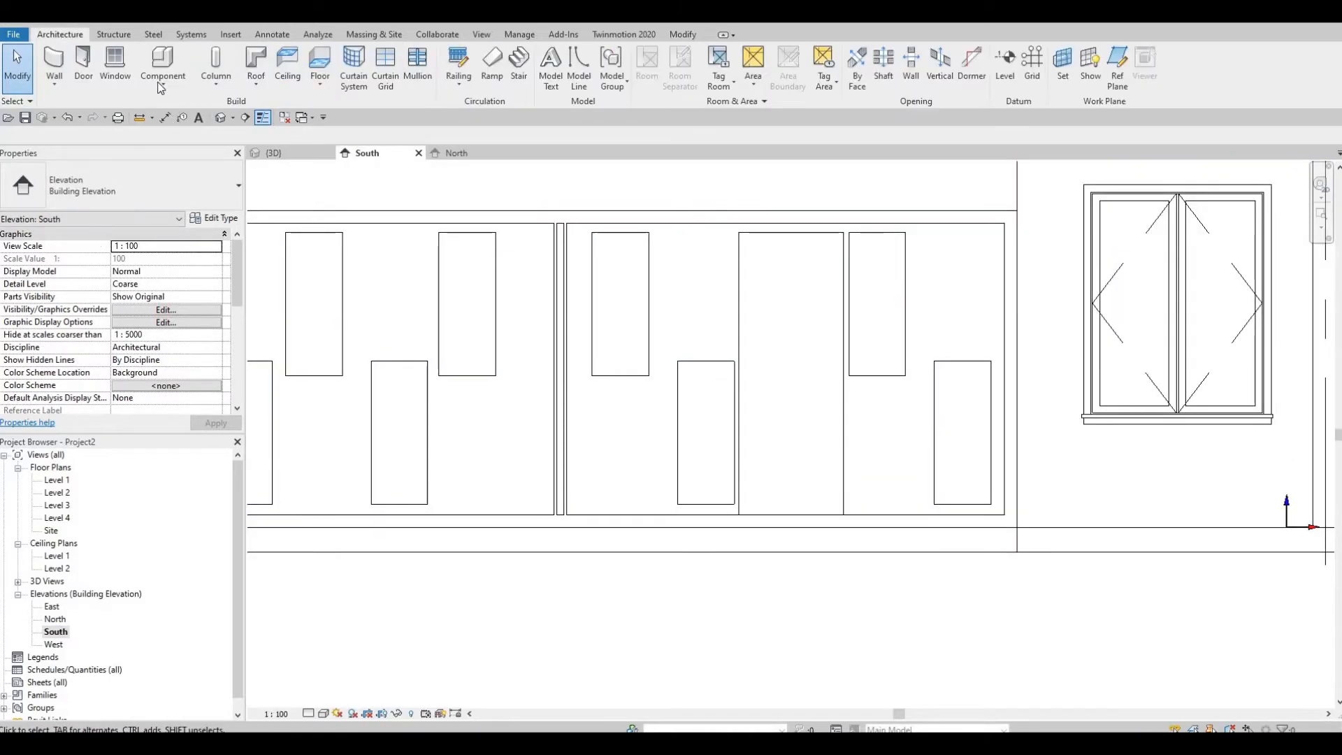
{"action": "left_click", "coordinate": [162, 77]}
{"action": "left_click", "coordinate": [156, 144]}
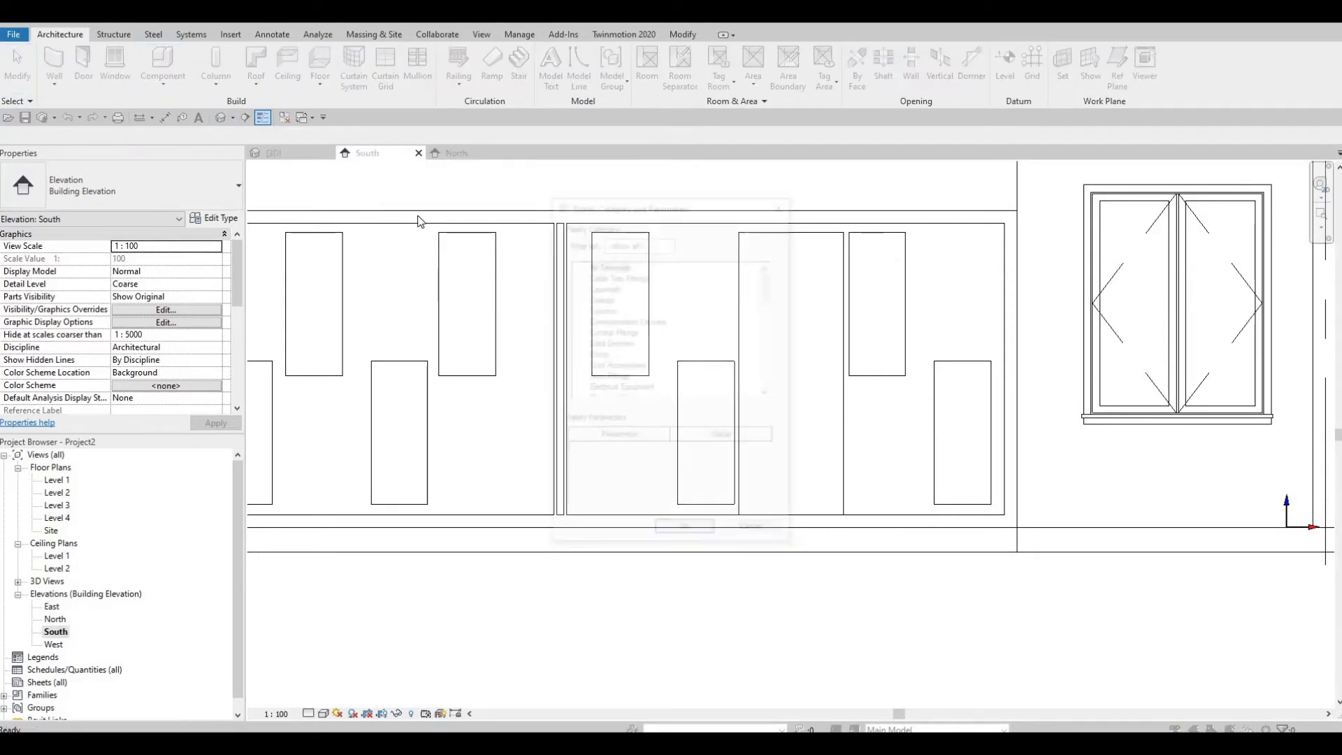
{"action": "key", "text": "Escape"}
{"action": "key", "text": "Escape"}
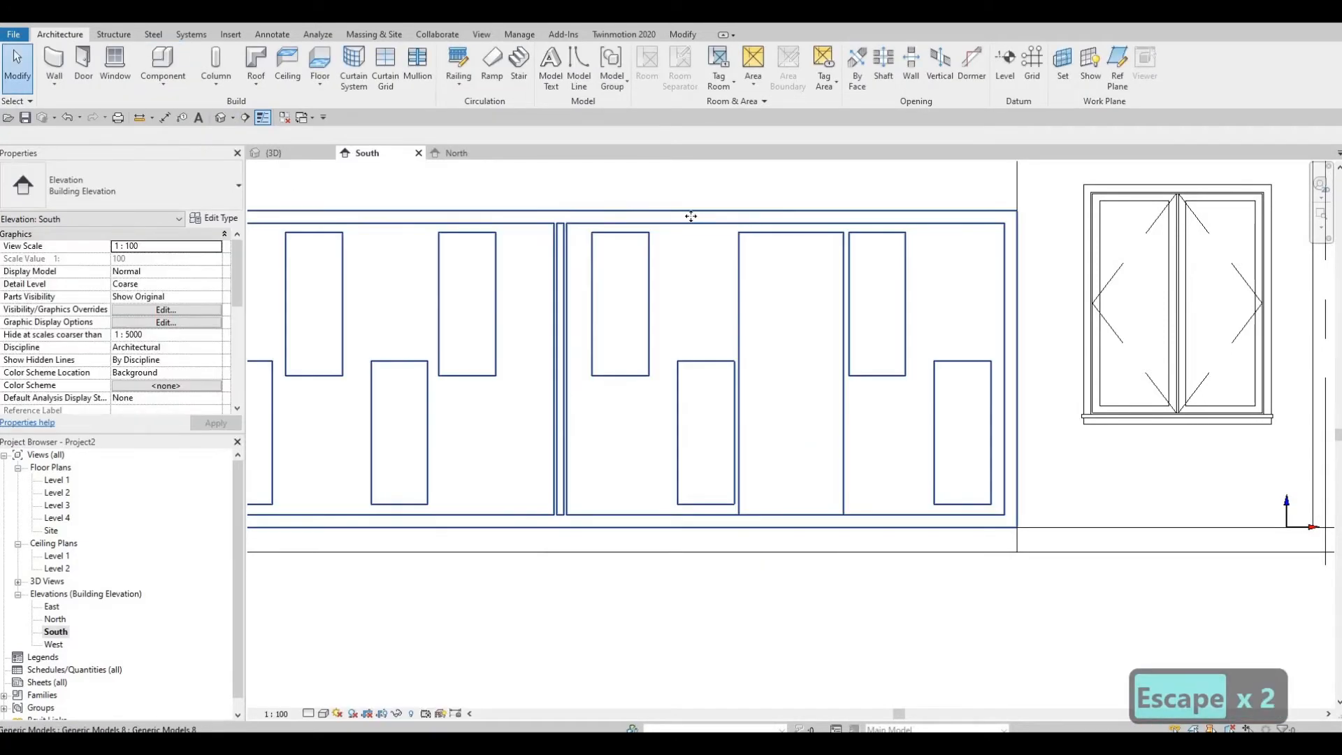
- Open the in-place framed panel model for editing
{"action": "left_click", "coordinate": [691, 216]}
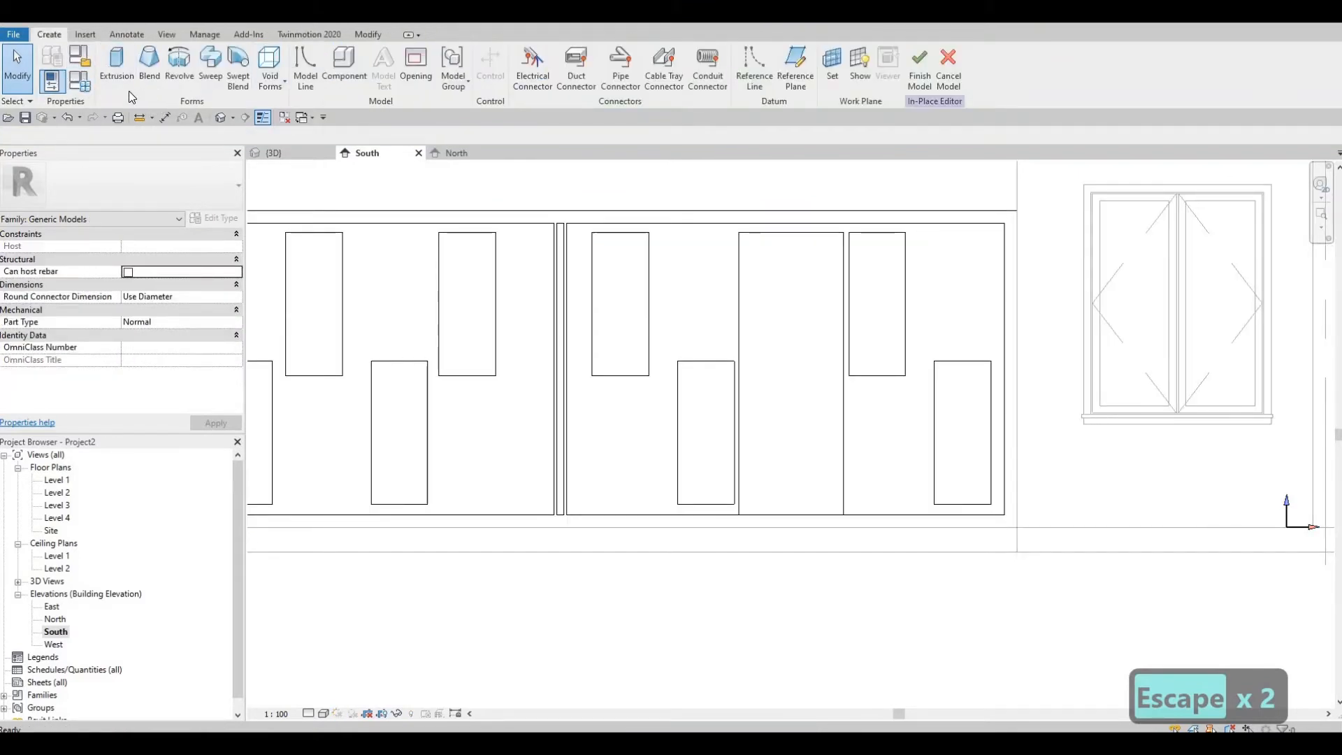
{"action": "left_click", "coordinate": [119, 76]}
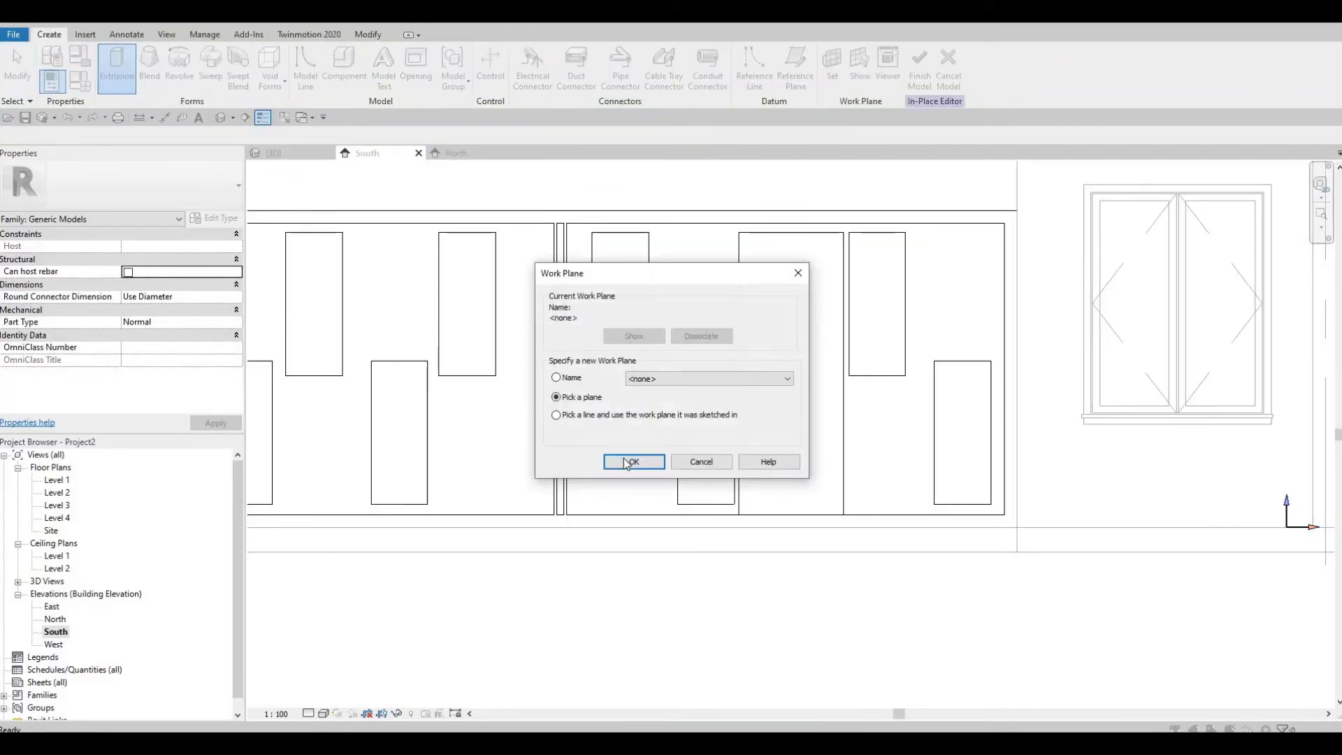
{"action": "left_click", "coordinate": [638, 460]}
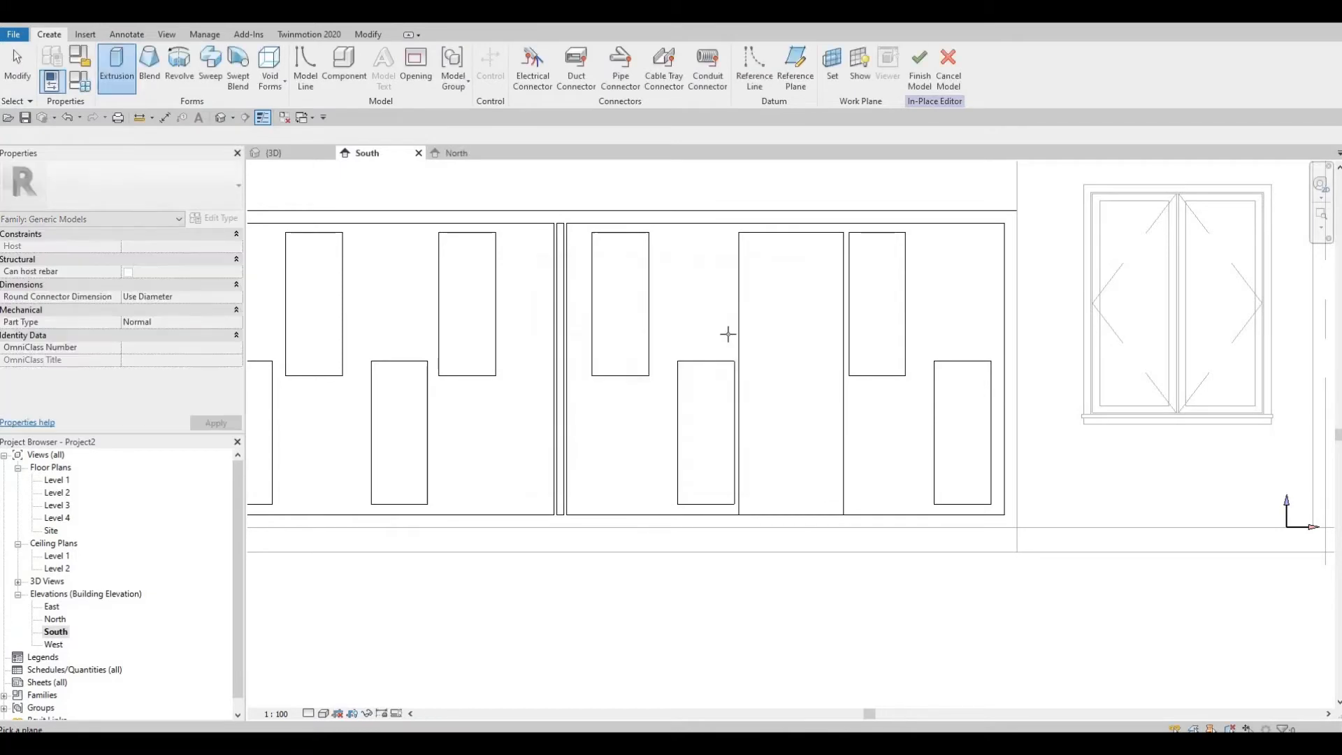
{"action": "middle_click_drag", "start_coordinate": [392, 403], "coordinate": [553, 325]}
{"action": "scroll", "coordinate": [553, 325], "scroll_direction": "down", "scroll_amount": 2}
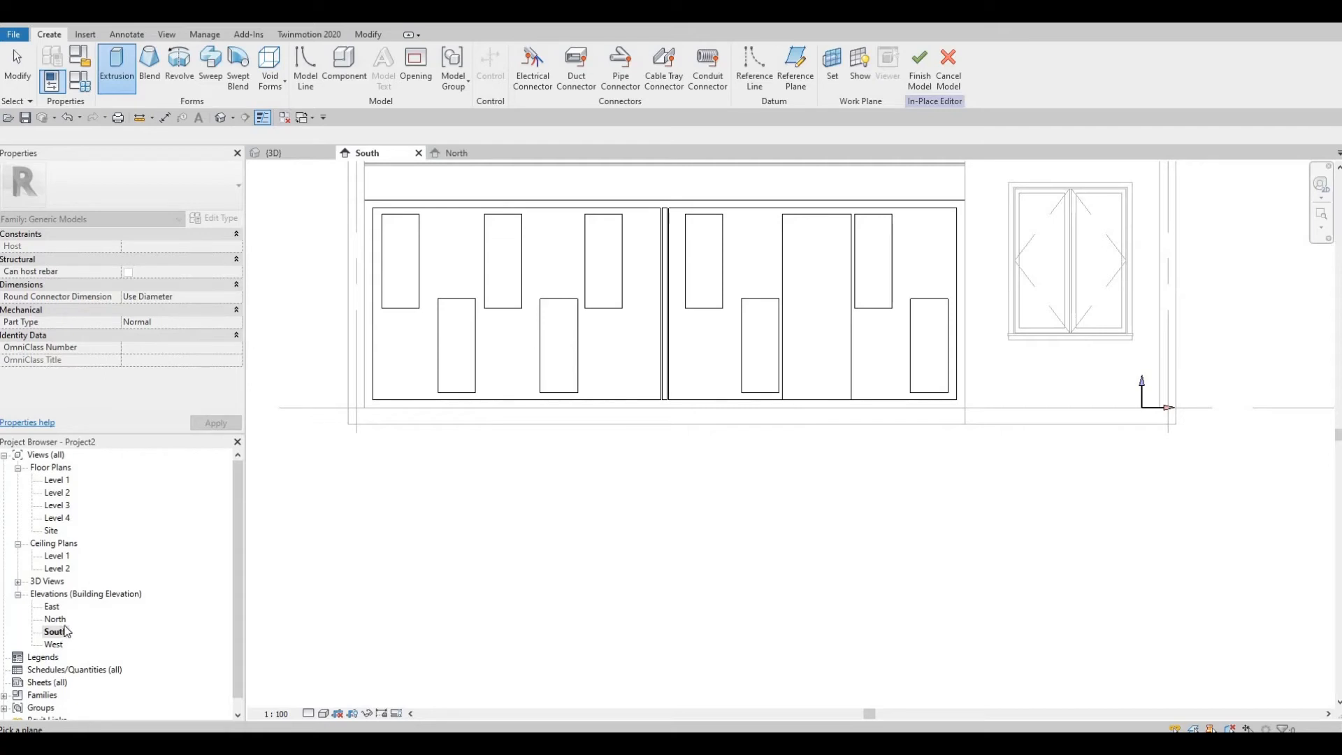
{"action": "double_click", "coordinate": [53, 607]}
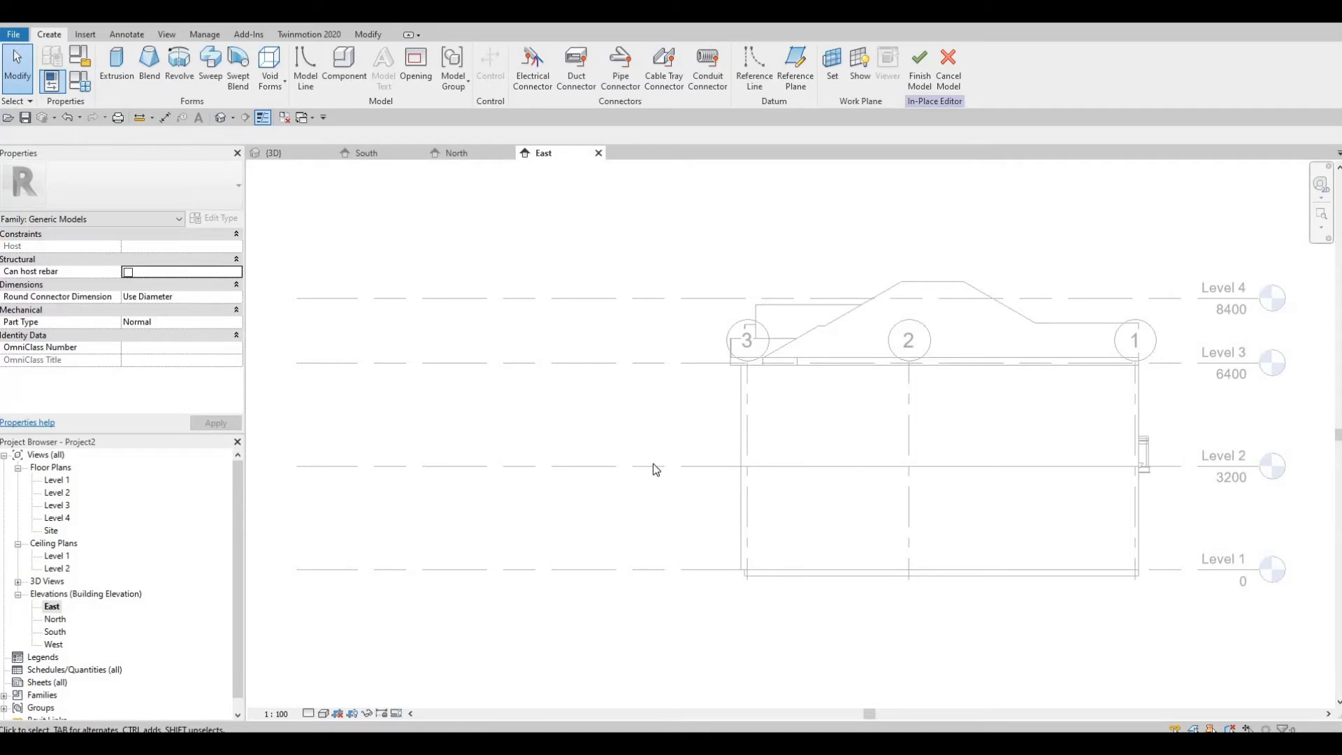
{"action": "middle_click_drag", "start_coordinate": [629, 402], "coordinate": [555, 458]}
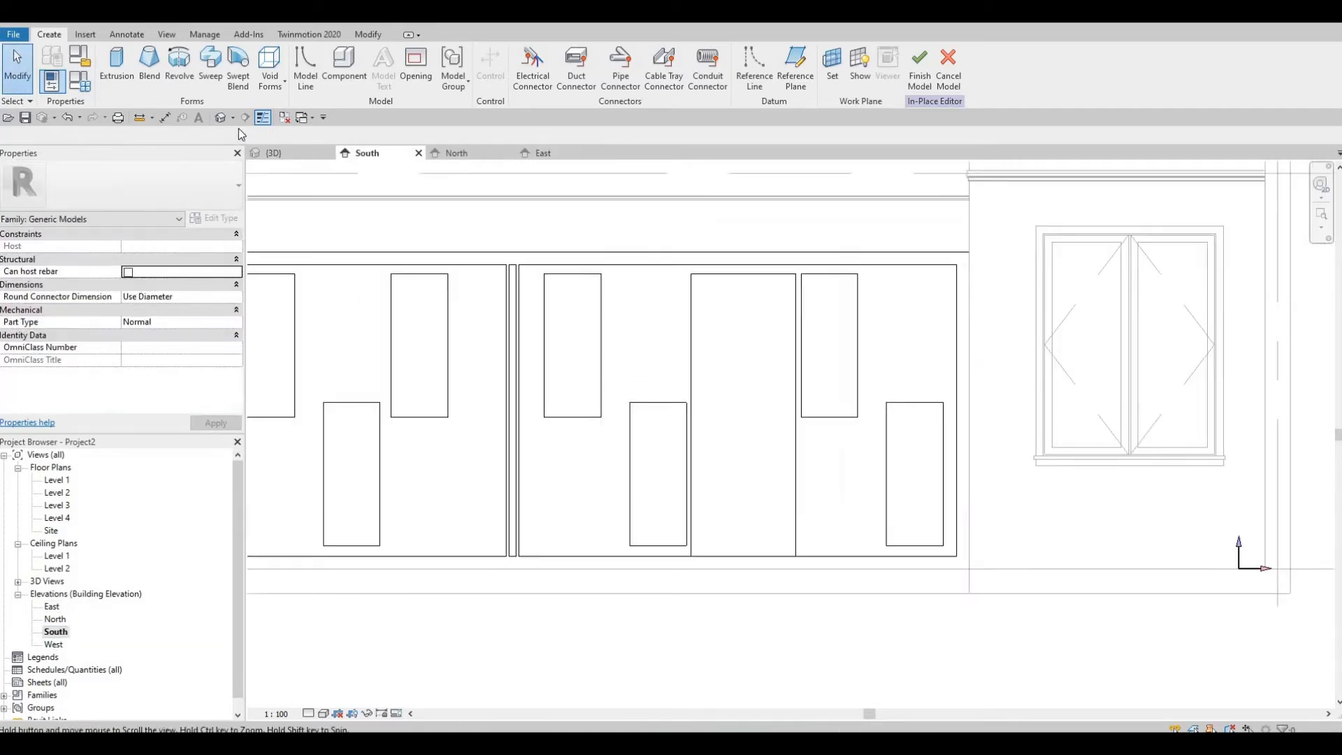
- Start an extrusion with the oak door's face as work plane and set its material to Aluminum, Anodized Silver
{"action": "left_click", "coordinate": [127, 80]}
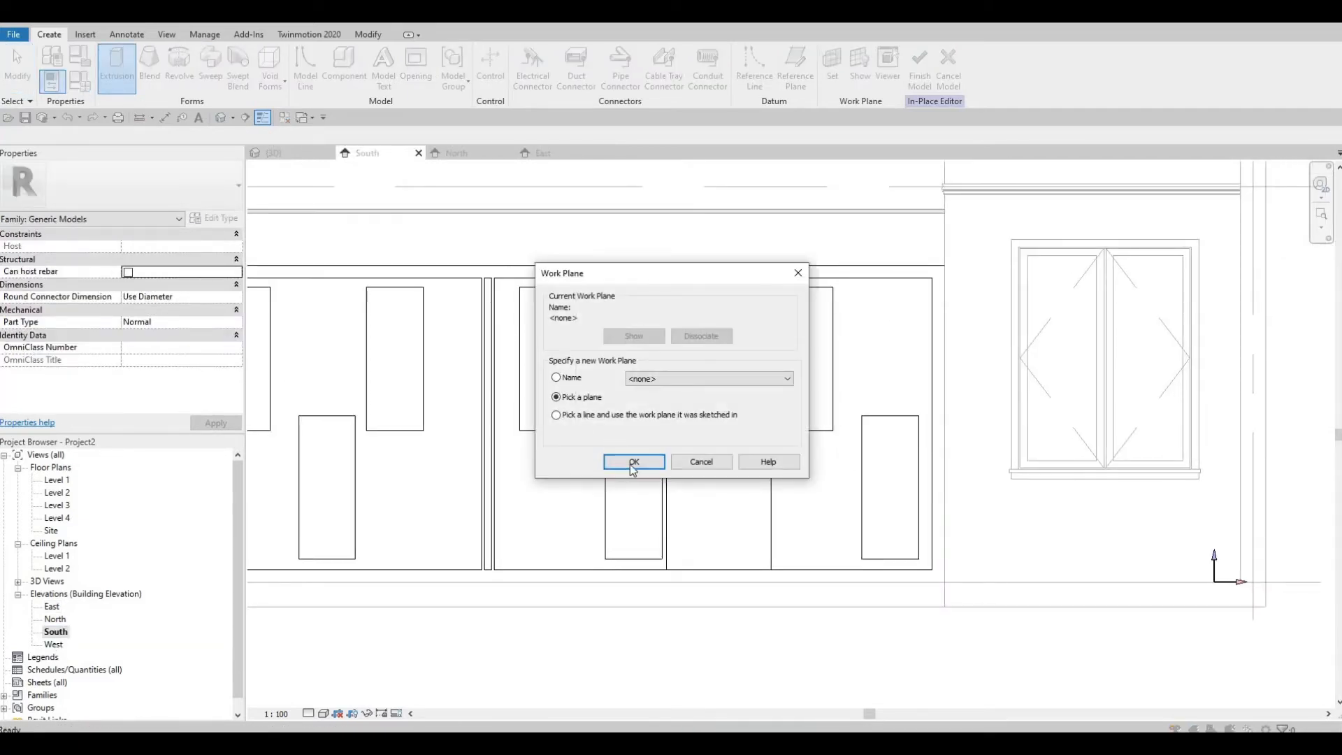
{"action": "key", "text": "Return"}
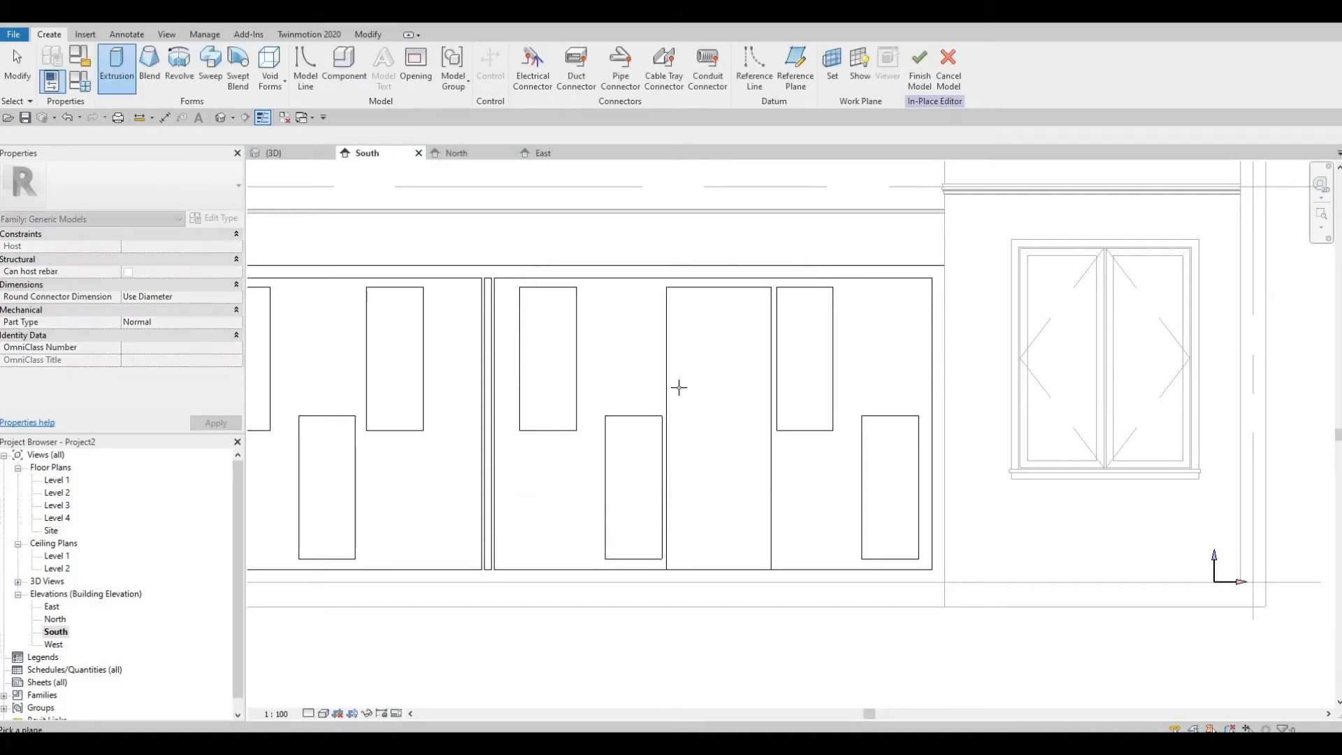
{"action": "left_click", "coordinate": [670, 386]}
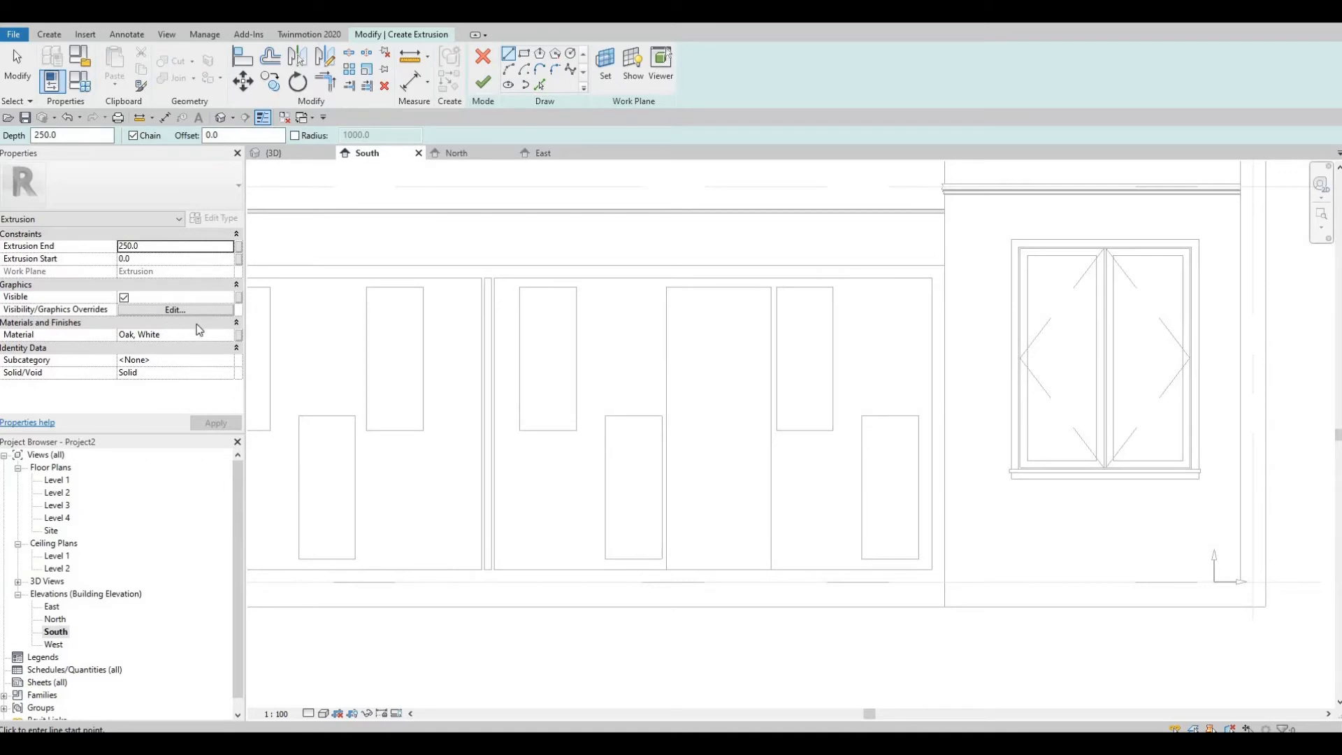
{"action": "left_click", "coordinate": [225, 333]}
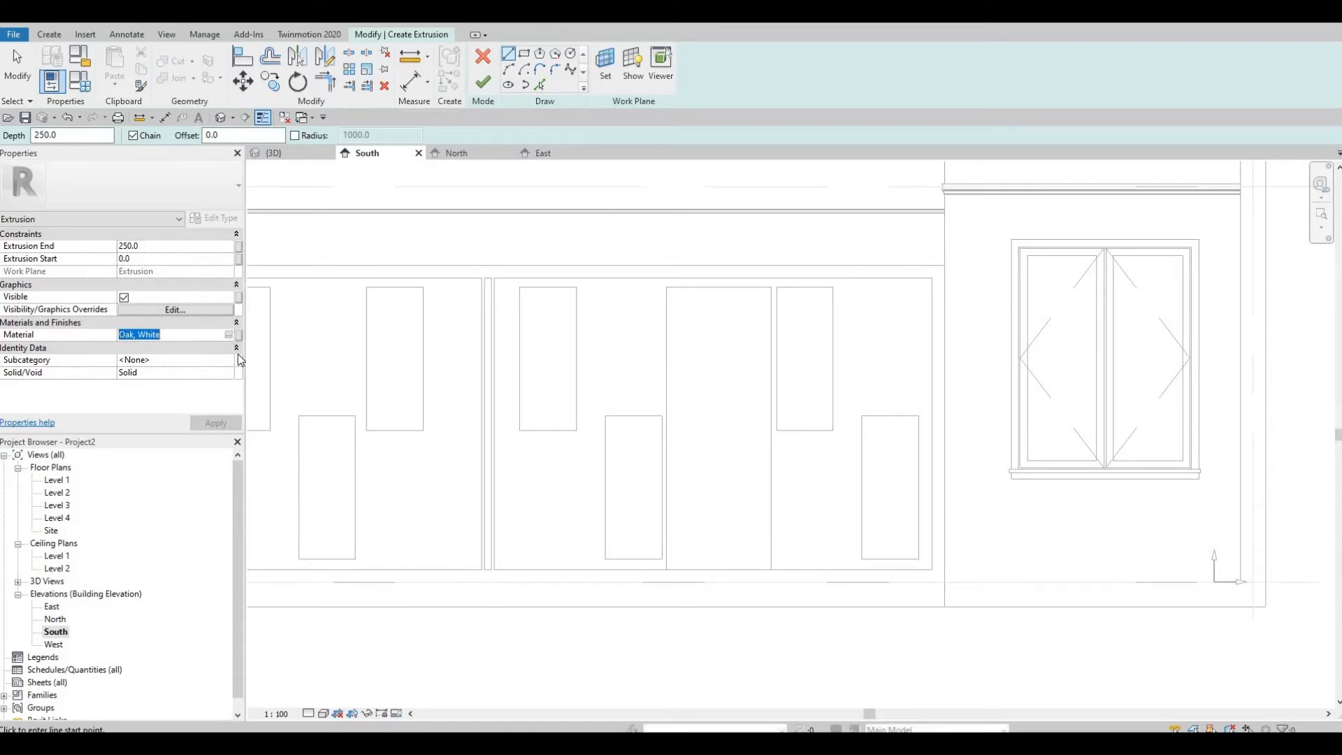
{"action": "left_click", "coordinate": [228, 334]}
{"action": "scroll", "coordinate": [430, 379], "scroll_direction": "down", "scroll_amount": 3}
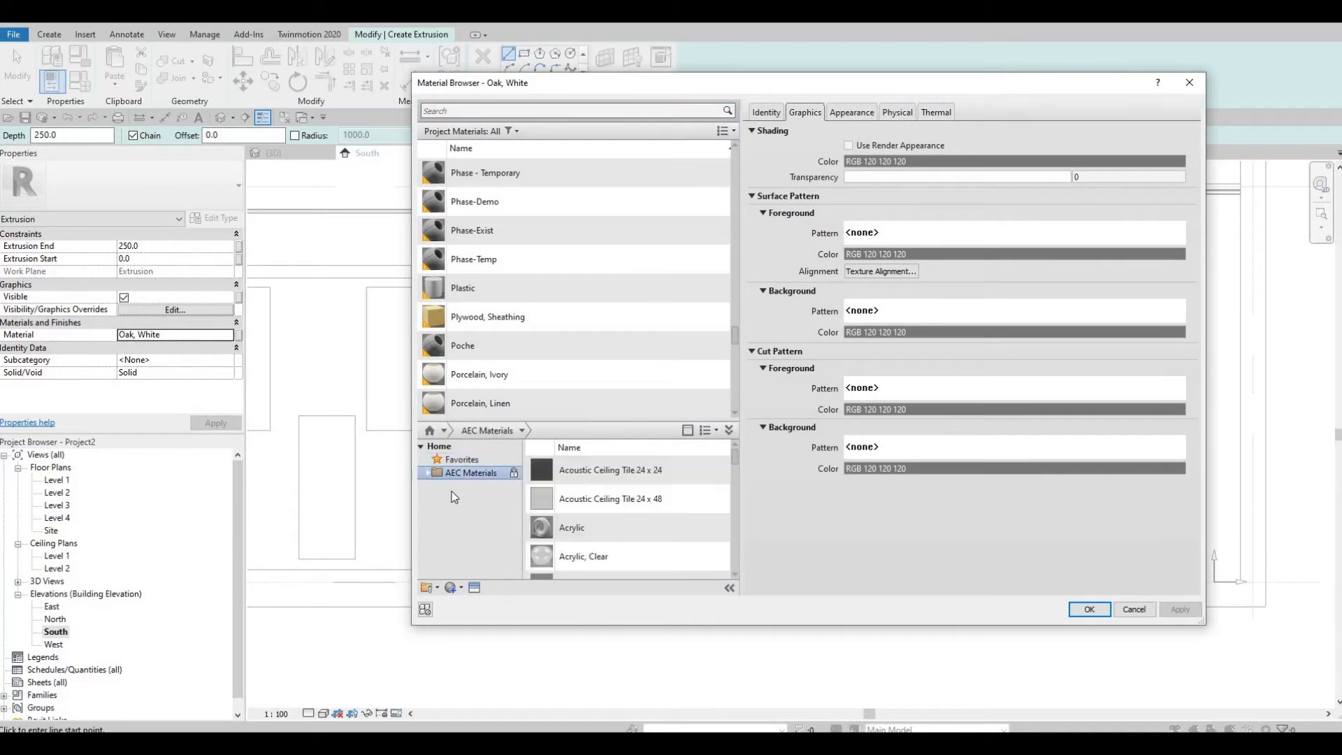
{"action": "left_click", "coordinate": [428, 474]}
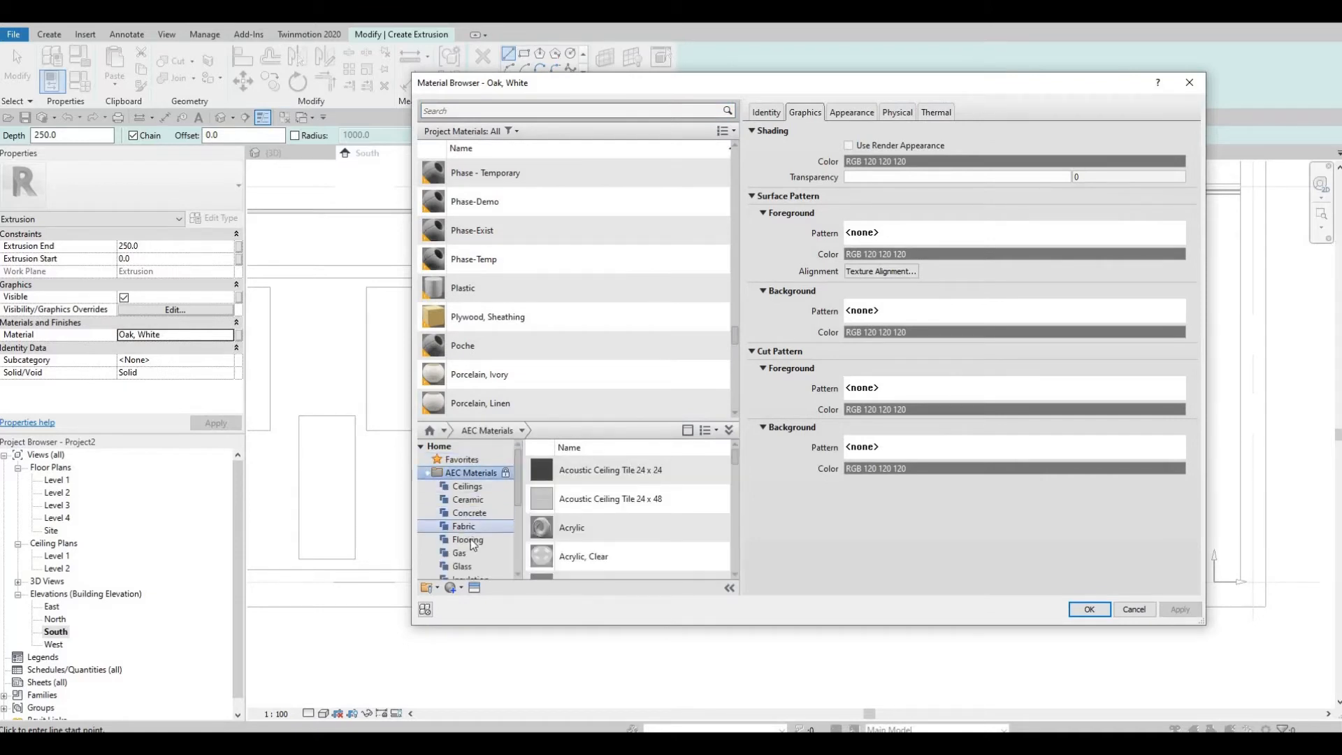
{"action": "scroll", "coordinate": [472, 542], "scroll_direction": "down", "scroll_amount": 3}
{"action": "left_click", "coordinate": [463, 499]}
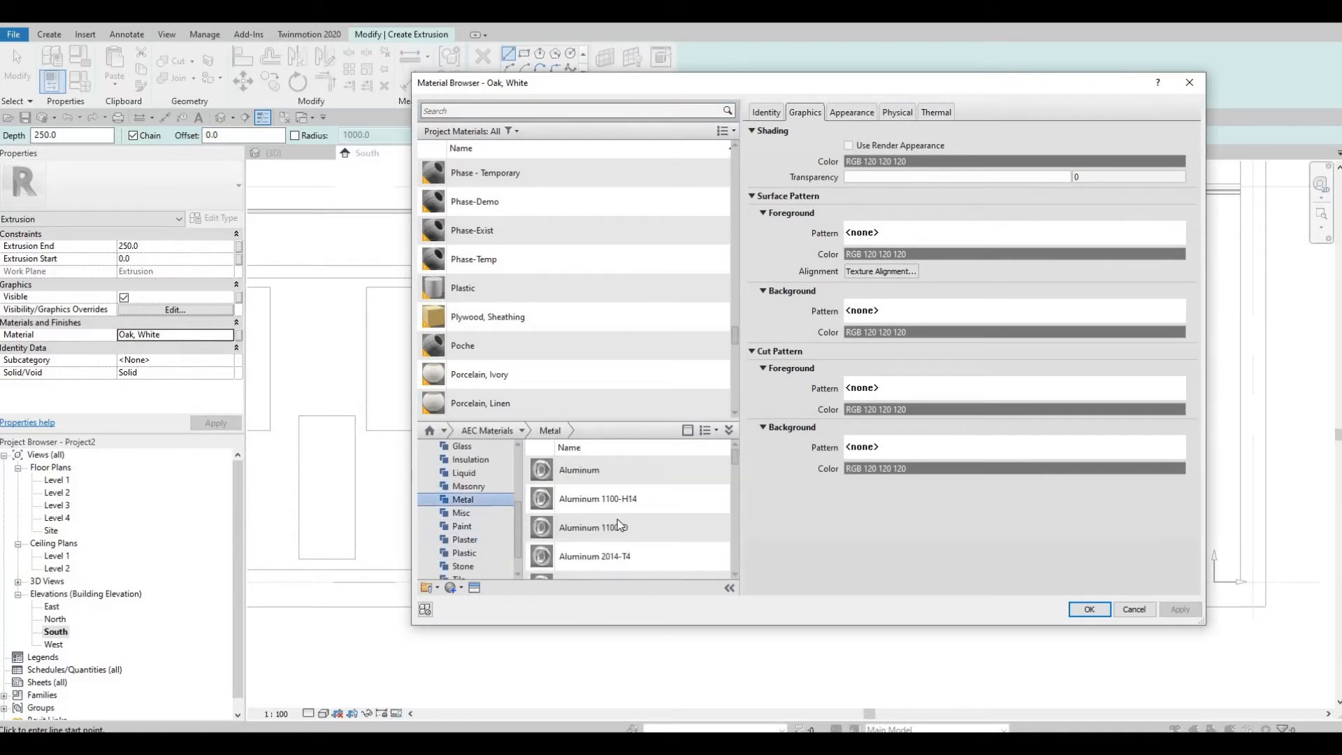
{"action": "scroll", "coordinate": [678, 535], "scroll_direction": "down", "scroll_amount": 3}
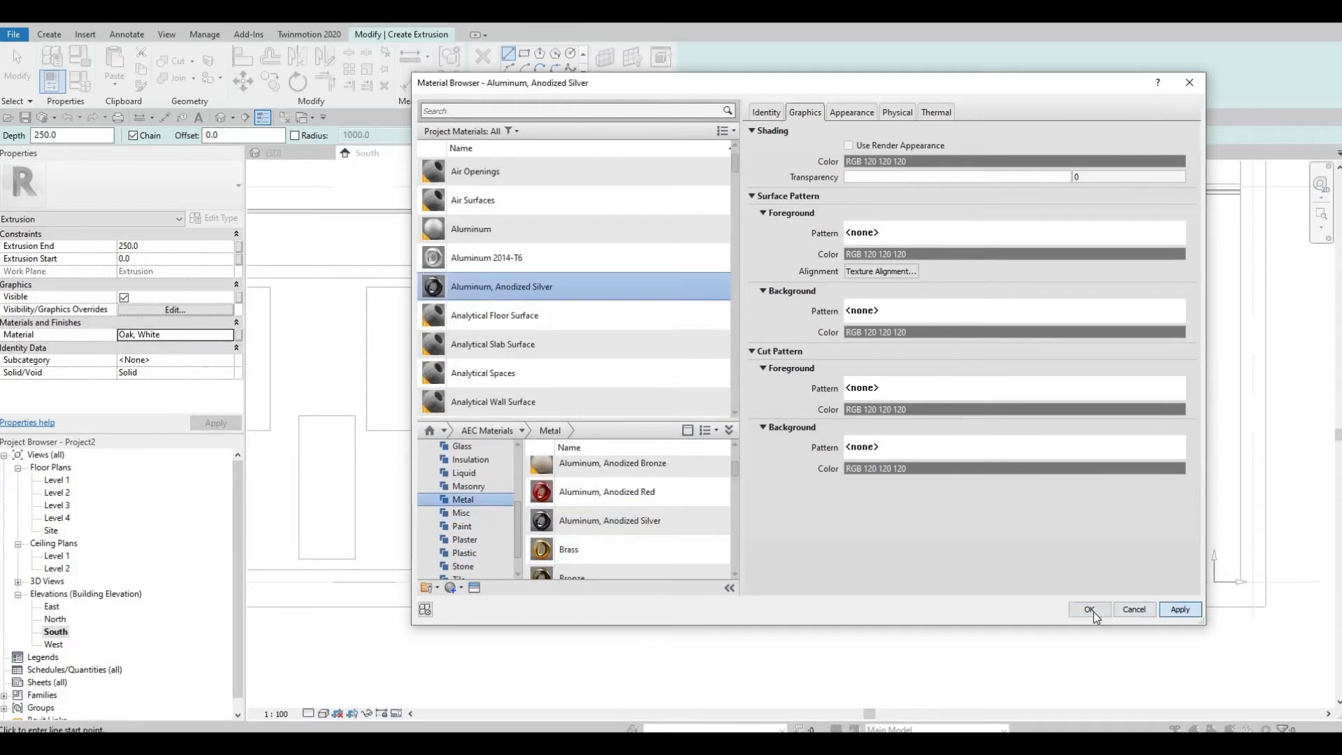
{"action": "key", "text": "Return"}
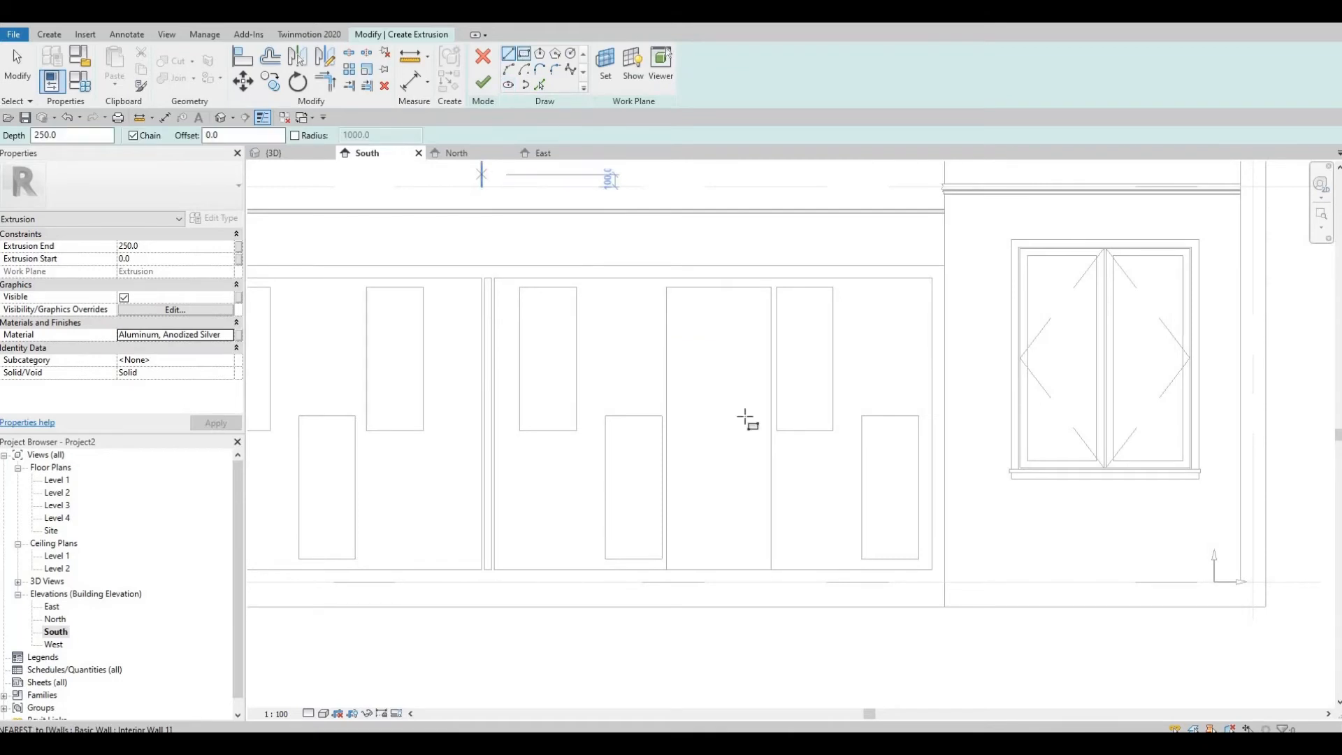
- Sketch a rectangular handle about 20 mm wide and 220 mm high near the oak door's left edge and finish the extrusion
{"action": "scroll", "coordinate": [665, 425], "scroll_direction": "up", "scroll_amount": 3}
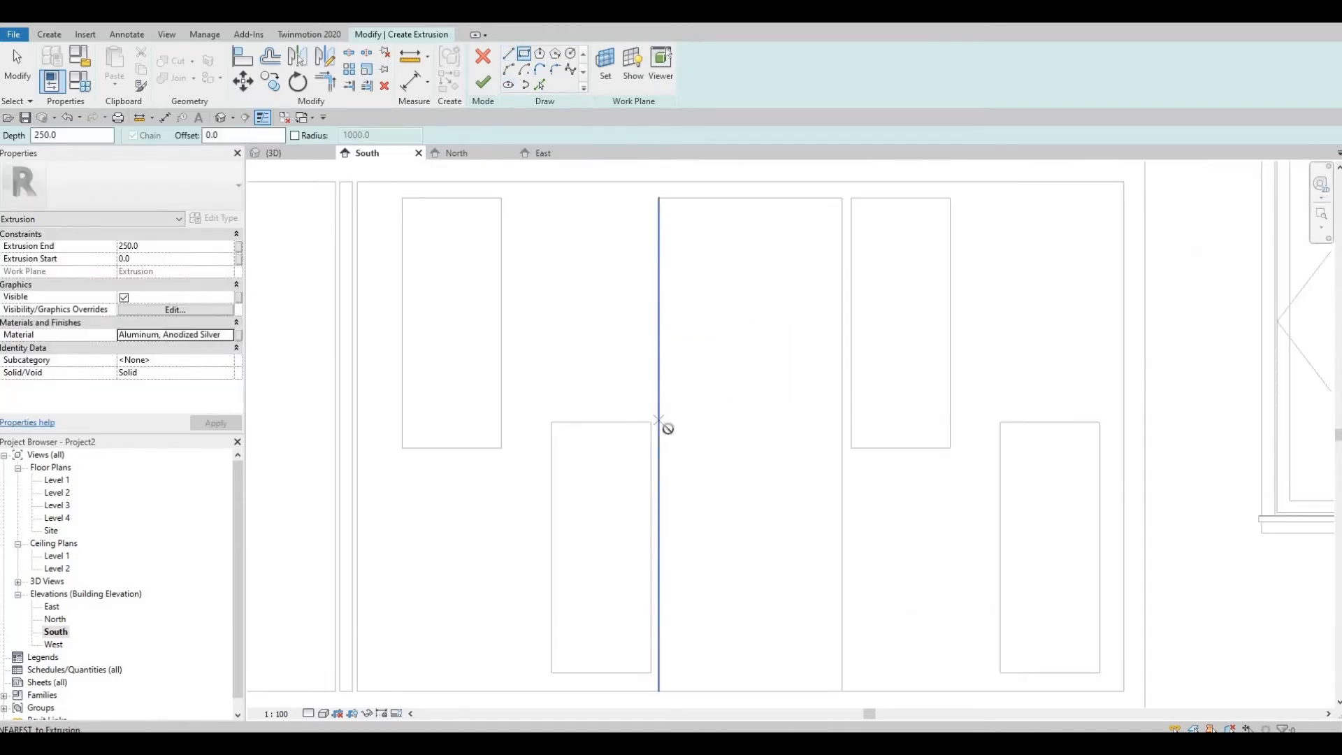
{"action": "left_click", "coordinate": [675, 461]}
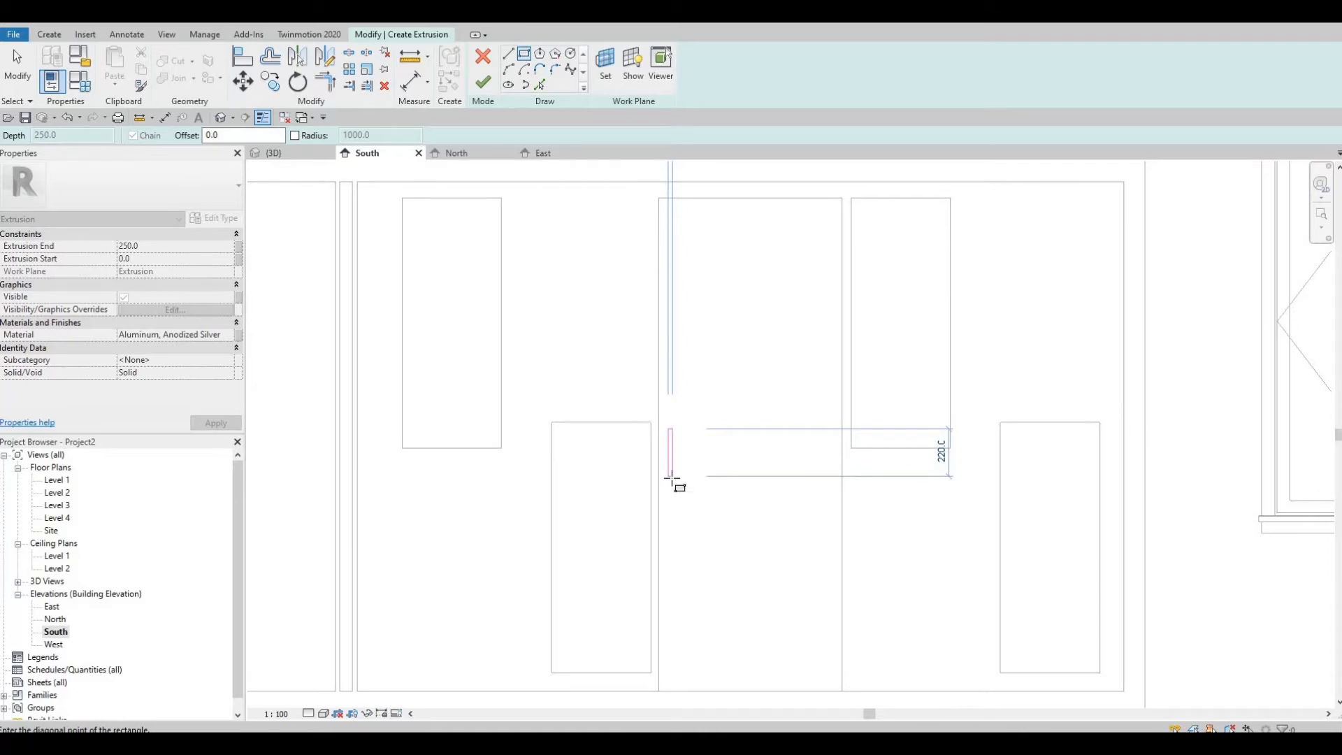
{"action": "left_click", "coordinate": [672, 477]}
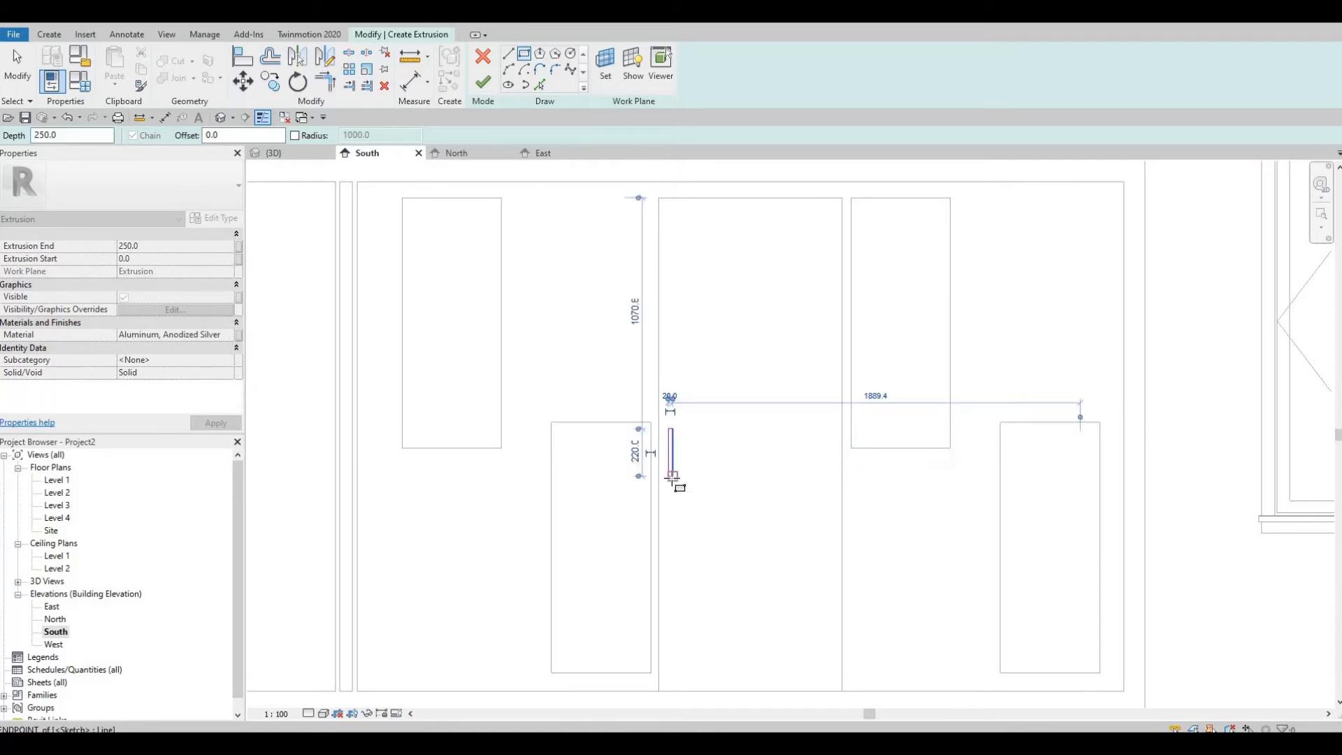
{"action": "key", "text": "Escape"}
{"action": "left_click", "coordinate": [483, 84]}
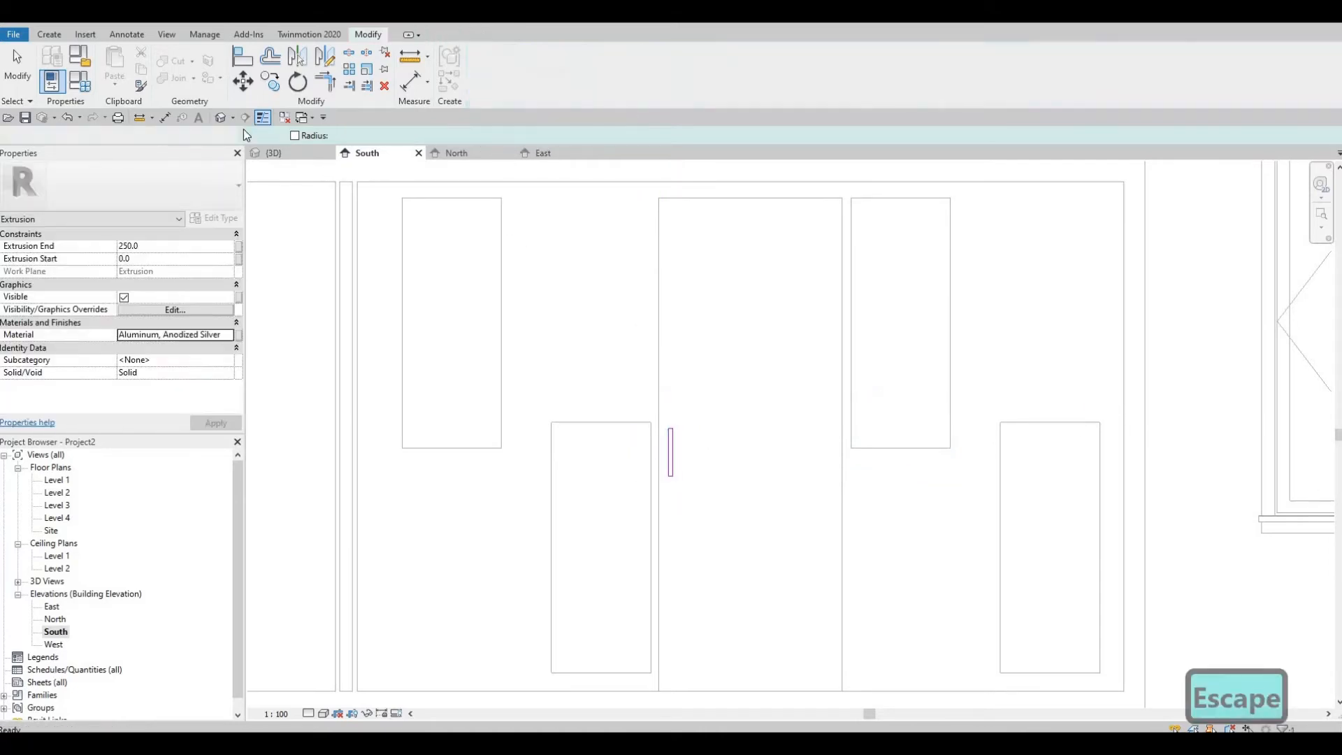
- In the 3D view, shorten the door handle's extrusion depth to about 78 mm and finish the in-place model
{"action": "left_click", "coordinate": [220, 118]}
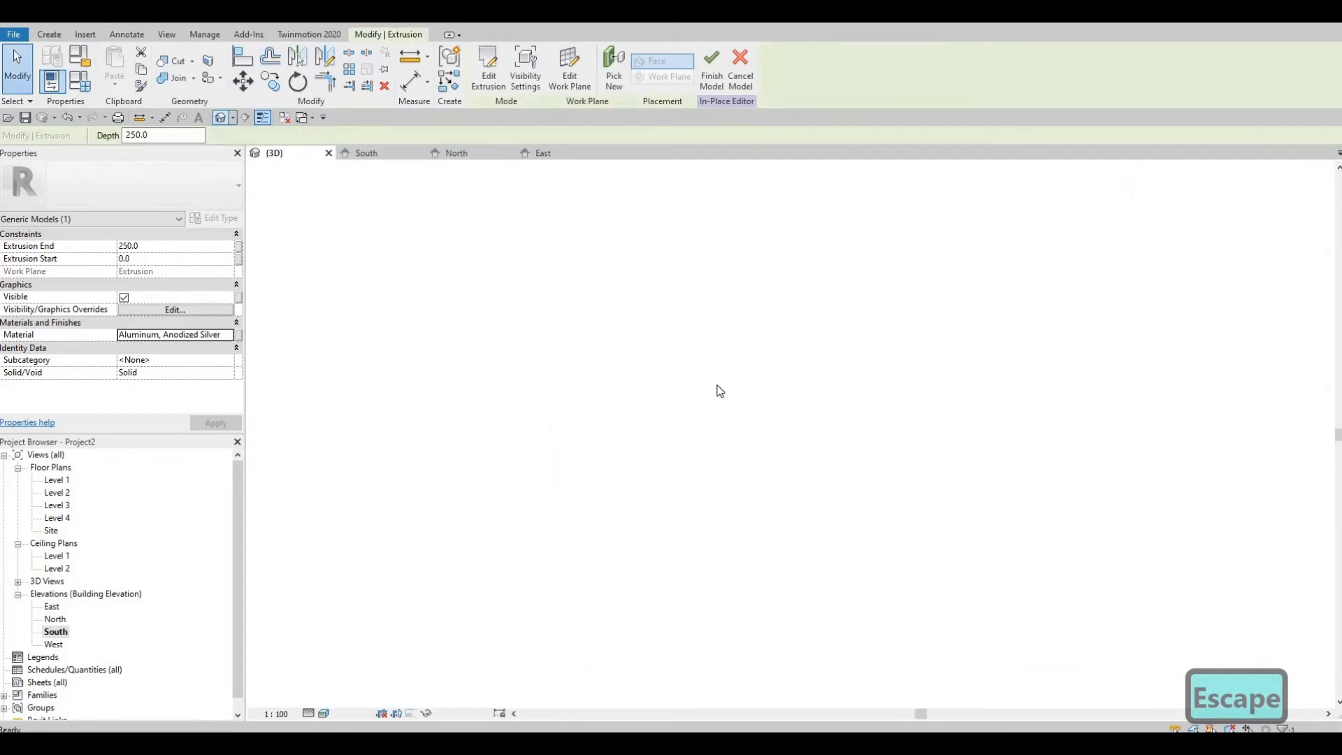
{"action": "scroll", "coordinate": [895, 345], "scroll_direction": "up", "scroll_amount": 5}
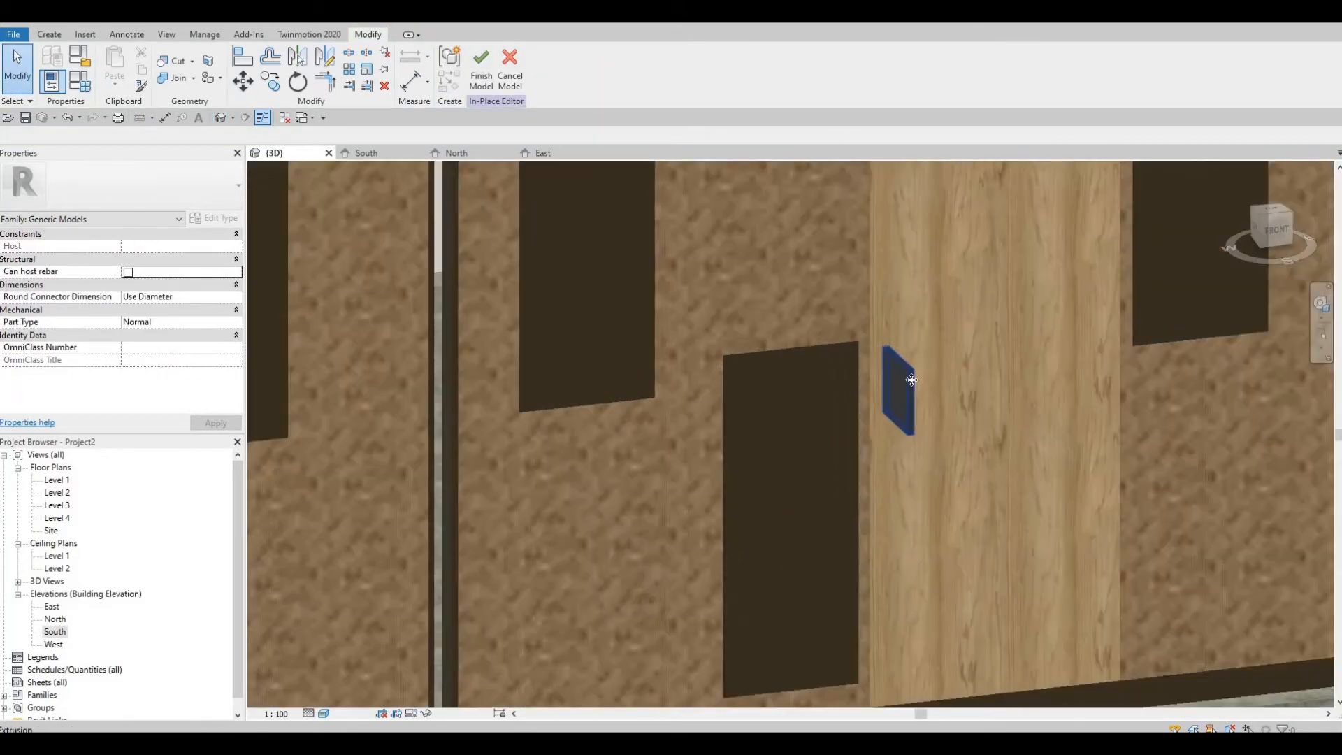
{"action": "left_click", "coordinate": [910, 404]}
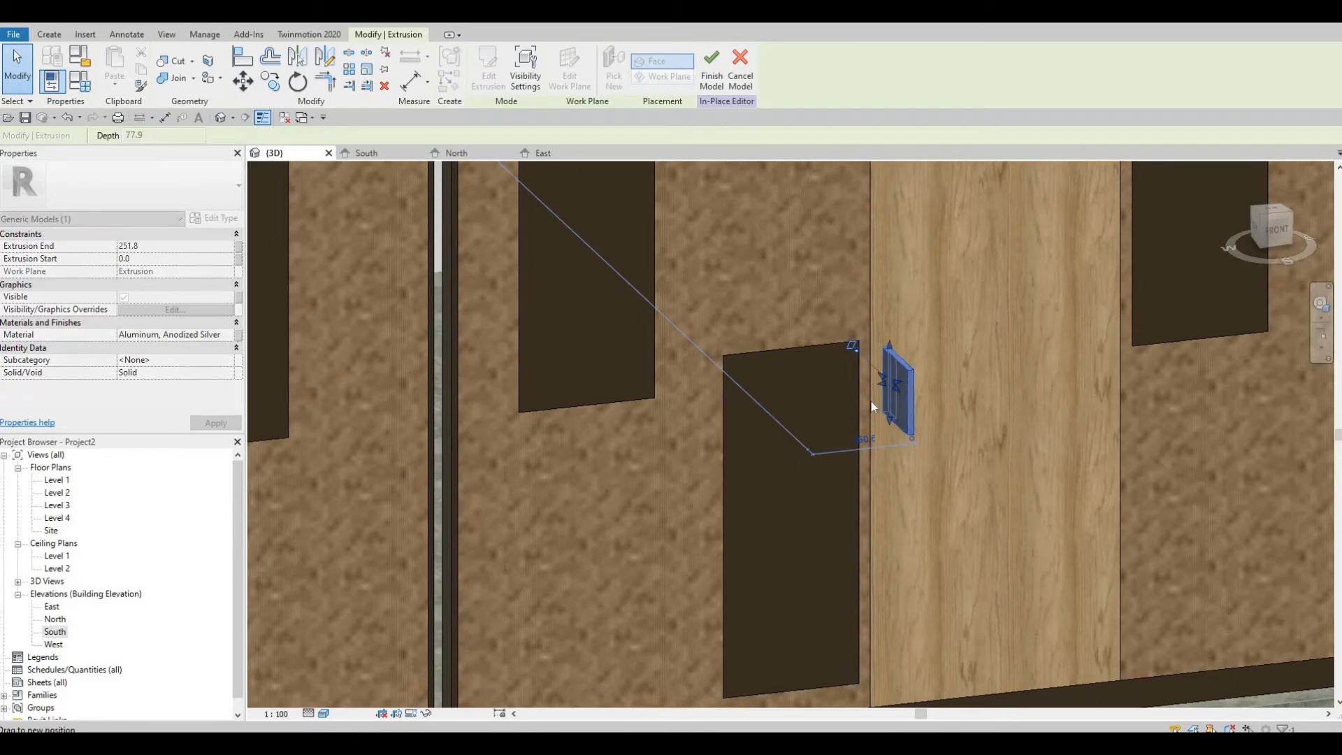
{"action": "key", "text": "Escape"}
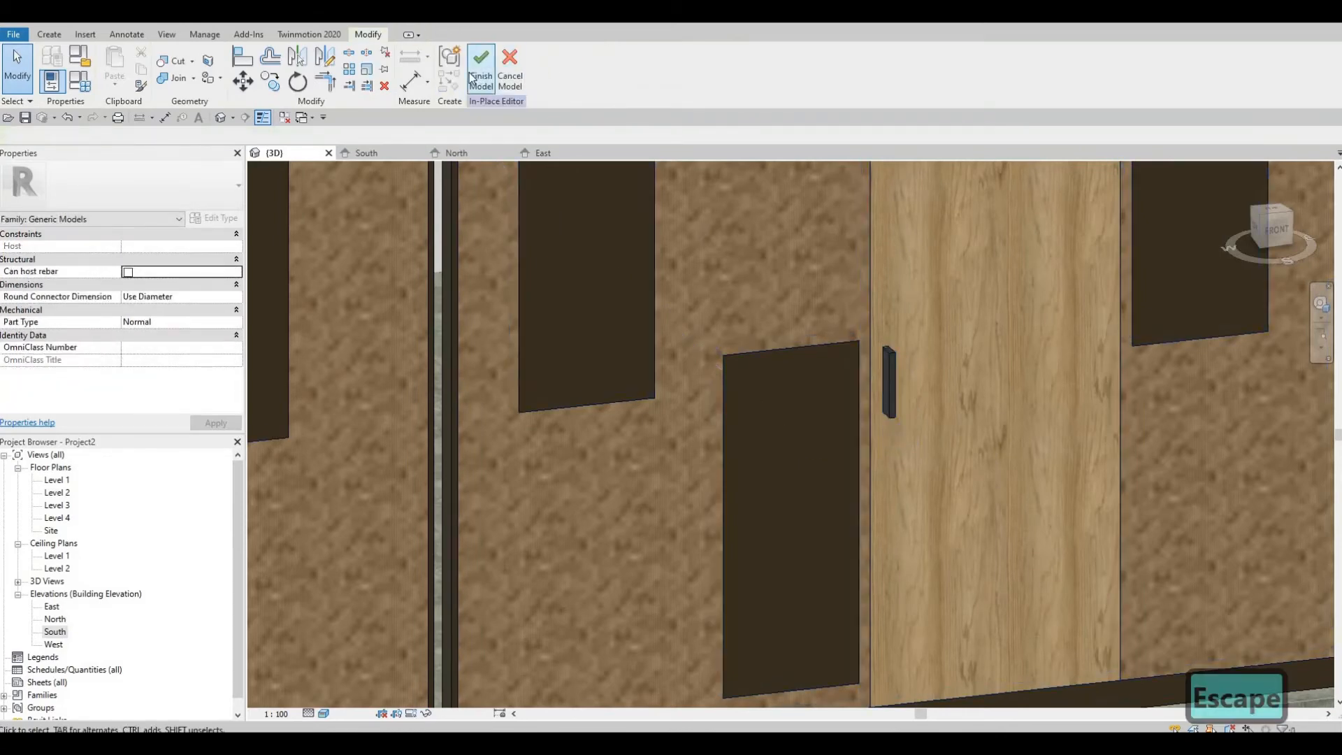
{"action": "left_click", "coordinate": [472, 77]}
- Examine the framed panel, its new door handle and the house front from several angles in the 3D view
{"action": "scroll", "coordinate": [839, 349], "scroll_direction": "down", "scroll_amount": 4}
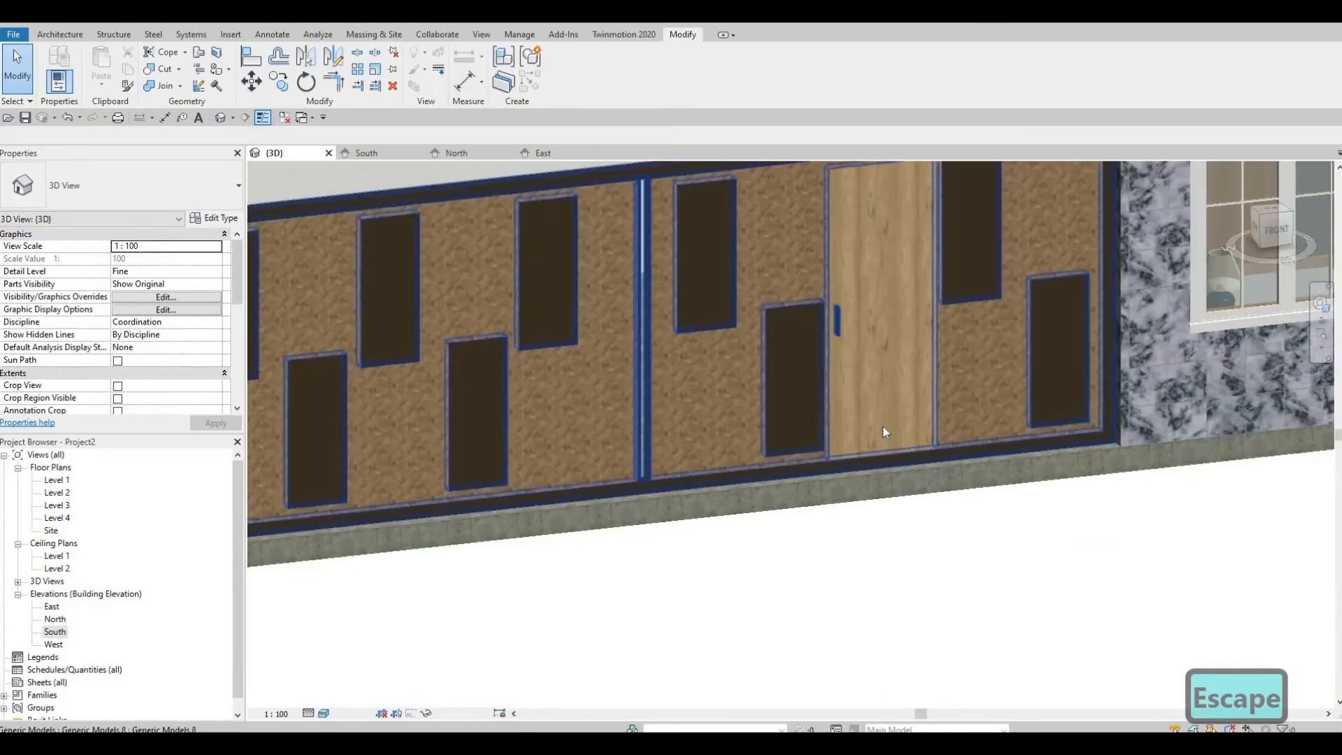
{"action": "key", "text": "Escape"}
{"action": "middle_click_drag", "start_coordinate": [883, 427], "coordinate": [910, 482]}
{"action": "middle_click_drag", "start_coordinate": [686, 390], "coordinate": [790, 404], "text": "shift"}
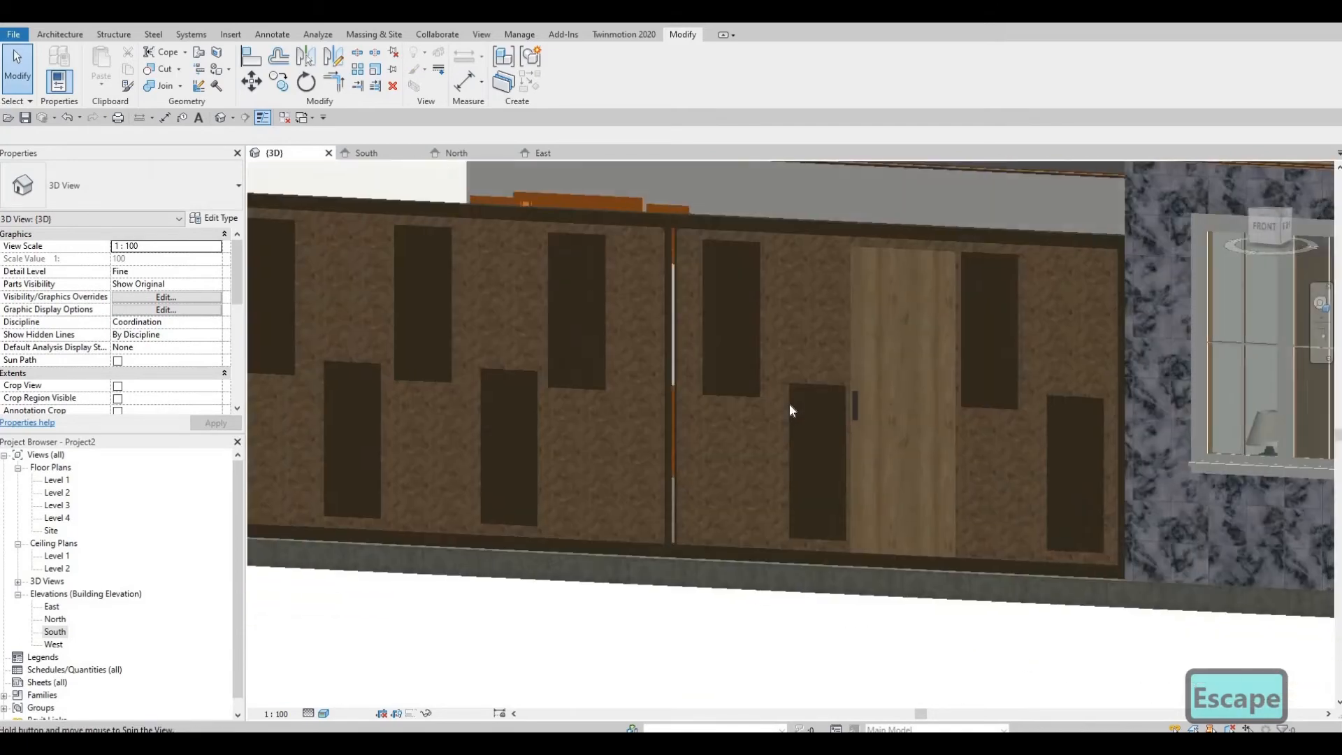
{"action": "scroll", "coordinate": [914, 448], "scroll_direction": "down", "scroll_amount": 2}
{"action": "middle_click_drag", "start_coordinate": [881, 451], "coordinate": [717, 341], "text": "shift"}
{"action": "middle_click_drag", "start_coordinate": [712, 537], "coordinate": [627, 400]}
{"action": "scroll", "coordinate": [738, 630], "scroll_direction": "down", "scroll_amount": 1}
{"action": "scroll", "coordinate": [627, 400], "scroll_direction": "up", "scroll_amount": 2}
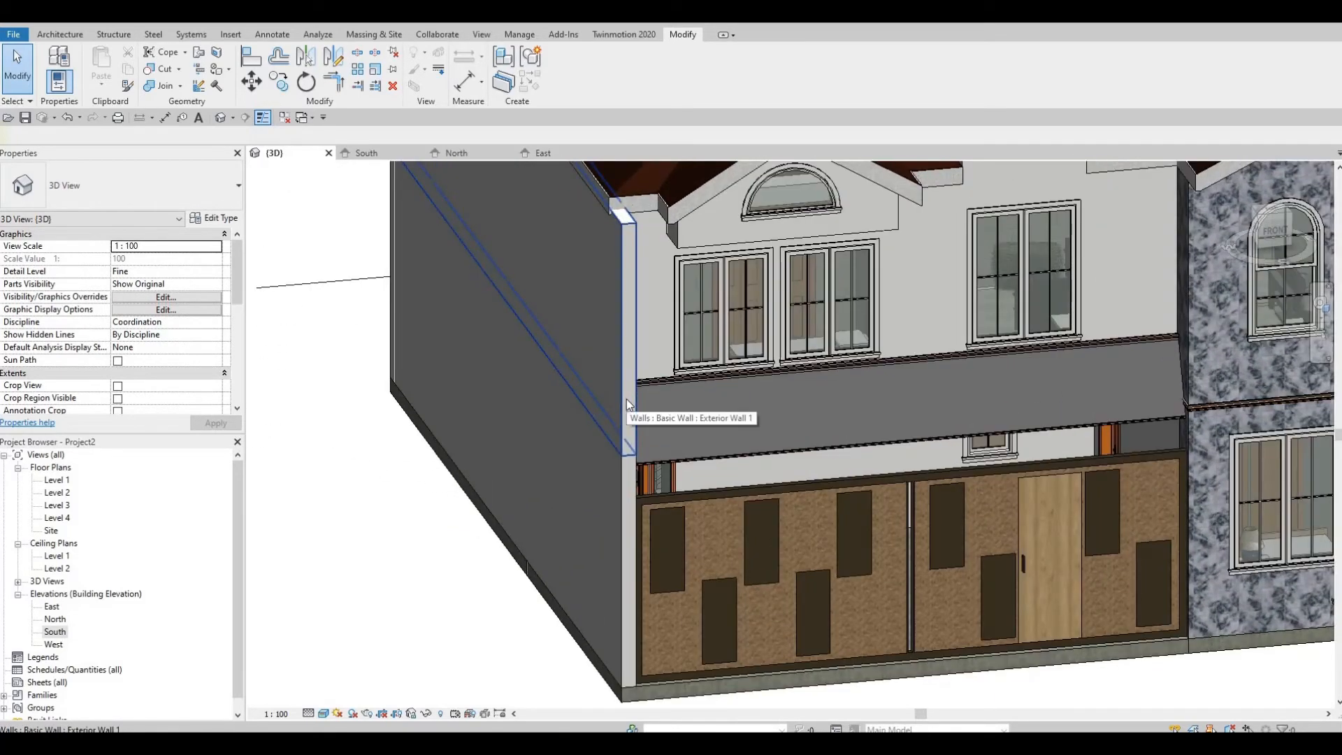
- In the Level 2 plan, pull the side exterior wall's front end back to about 540 mm beyond Bedroom 4's front wall
{"action": "left_click", "coordinate": [590, 427]}
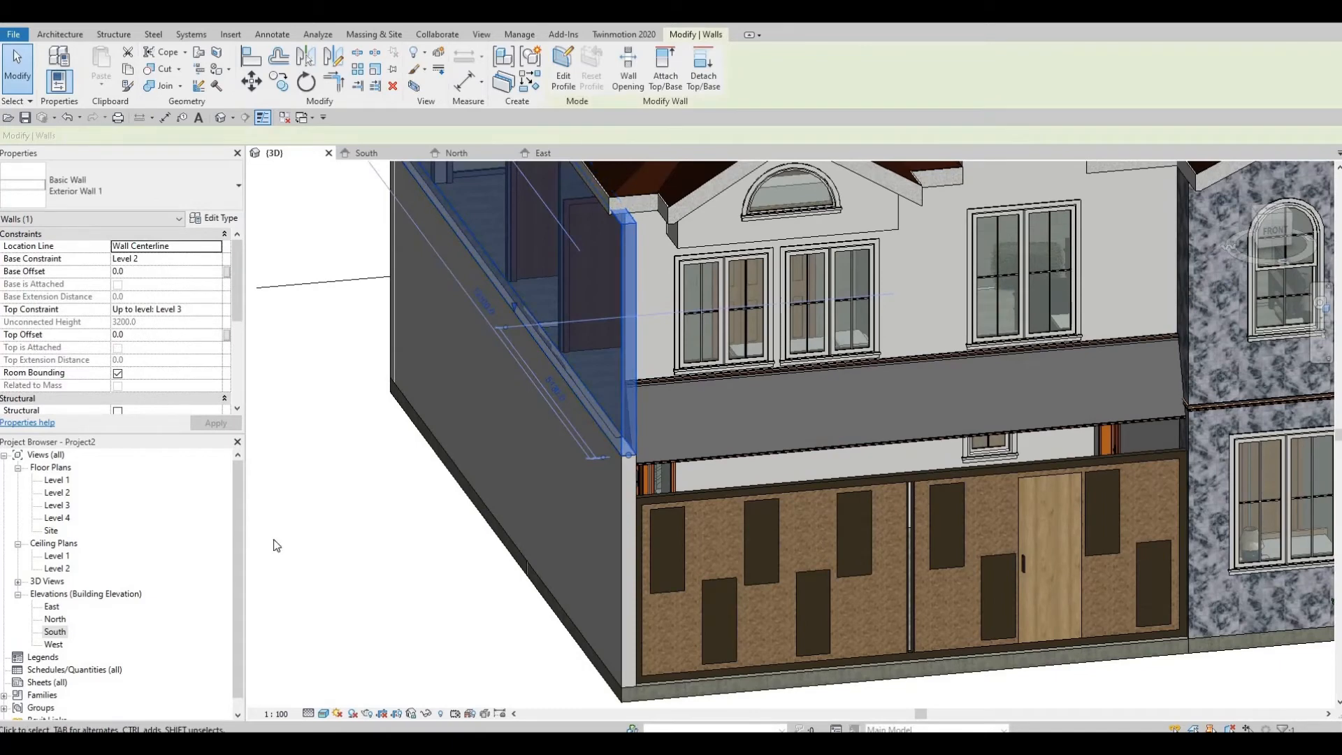
{"action": "double_click", "coordinate": [57, 493]}
{"action": "middle_click_drag", "start_coordinate": [687, 576], "coordinate": [738, 539]}
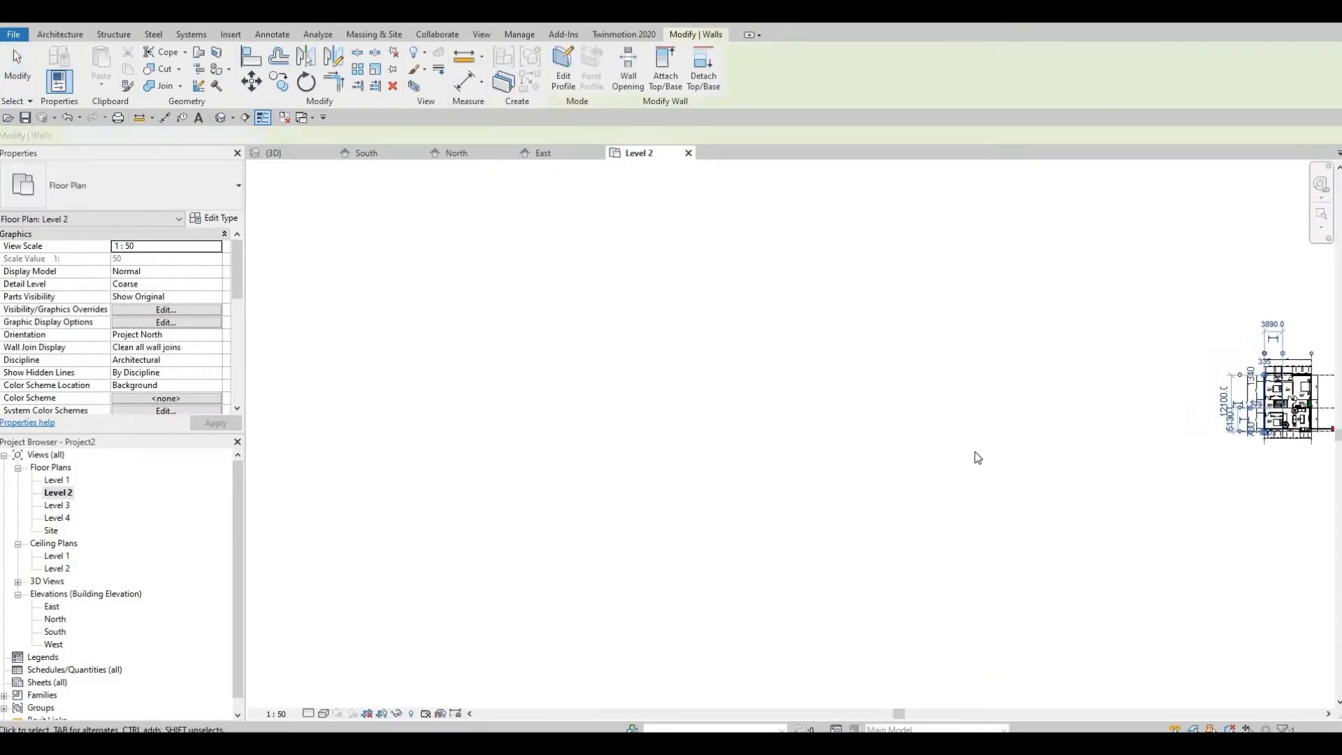
{"action": "middle_click_drag", "start_coordinate": [1109, 357], "coordinate": [734, 373]}
{"action": "scroll", "coordinate": [932, 515], "scroll_direction": "up", "scroll_amount": 10}
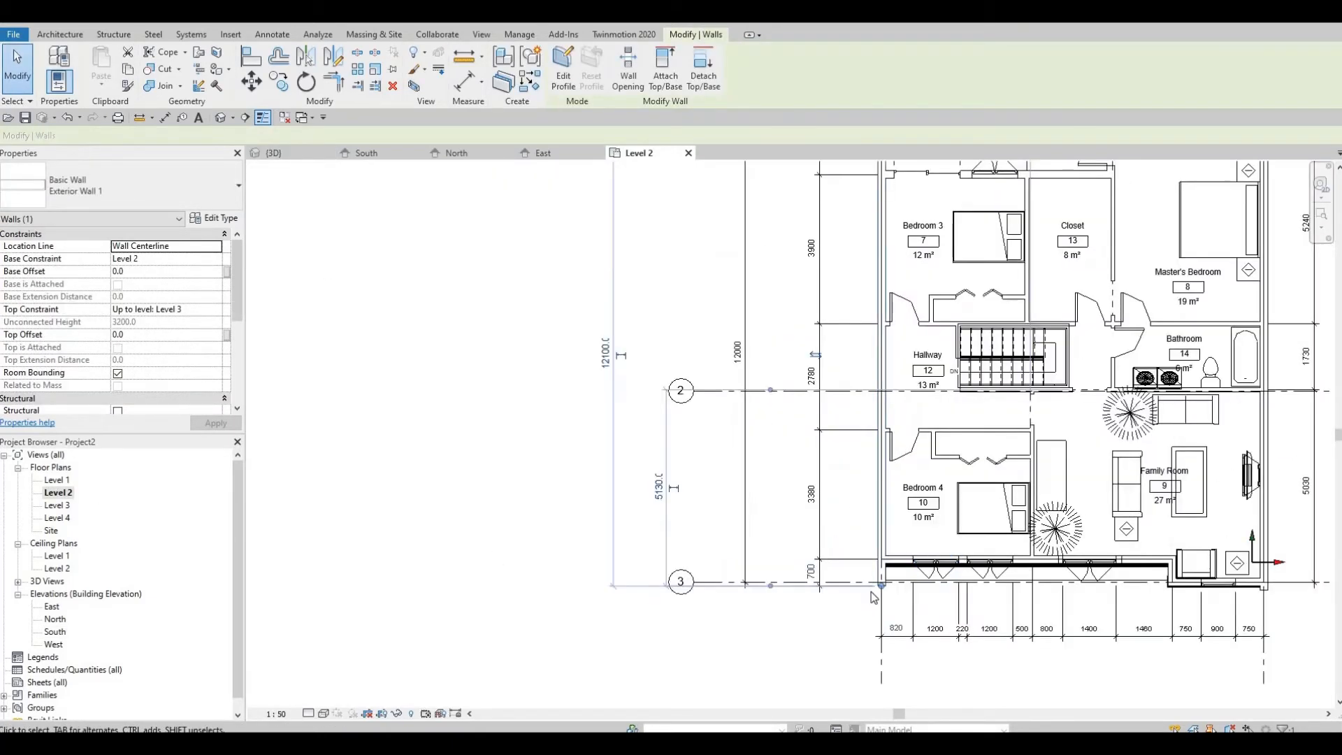
{"action": "scroll", "coordinate": [864, 584], "scroll_direction": "up", "scroll_amount": 5}
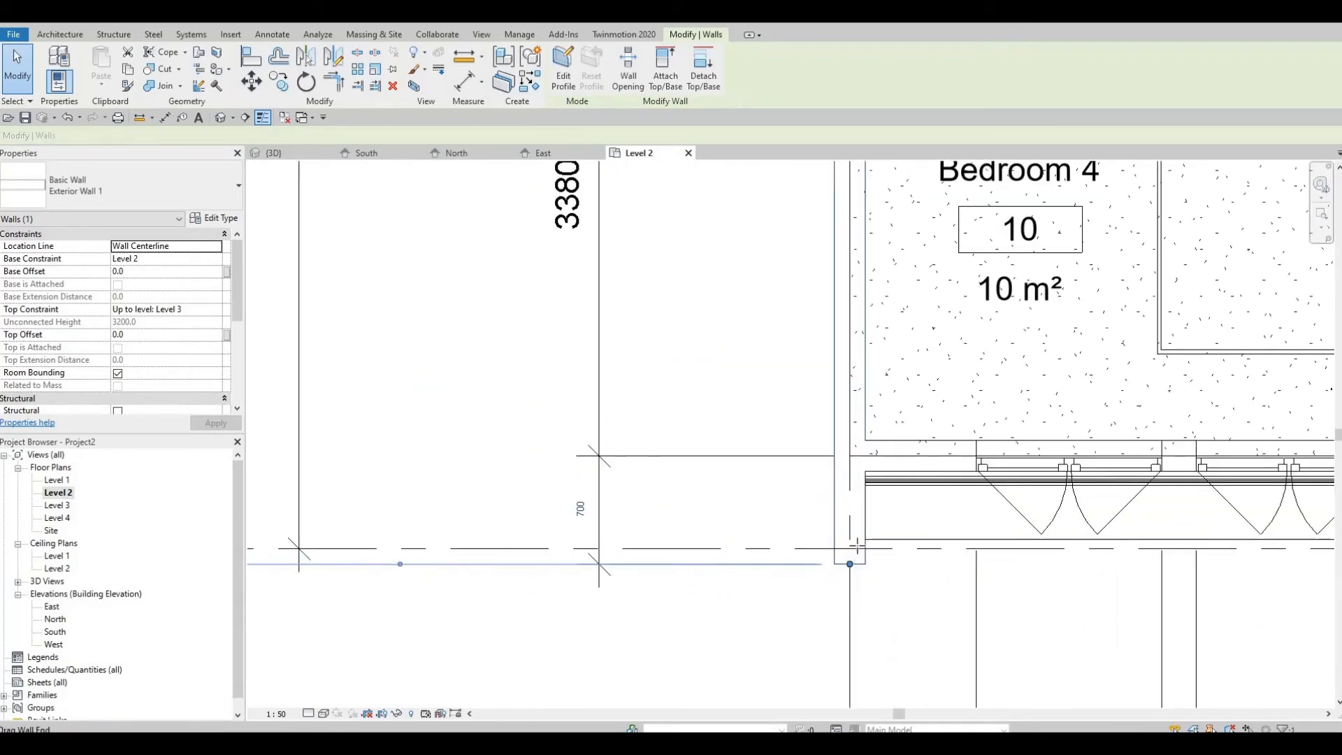
{"action": "left_click_drag", "start_coordinate": [857, 546], "coordinate": [908, 544]}
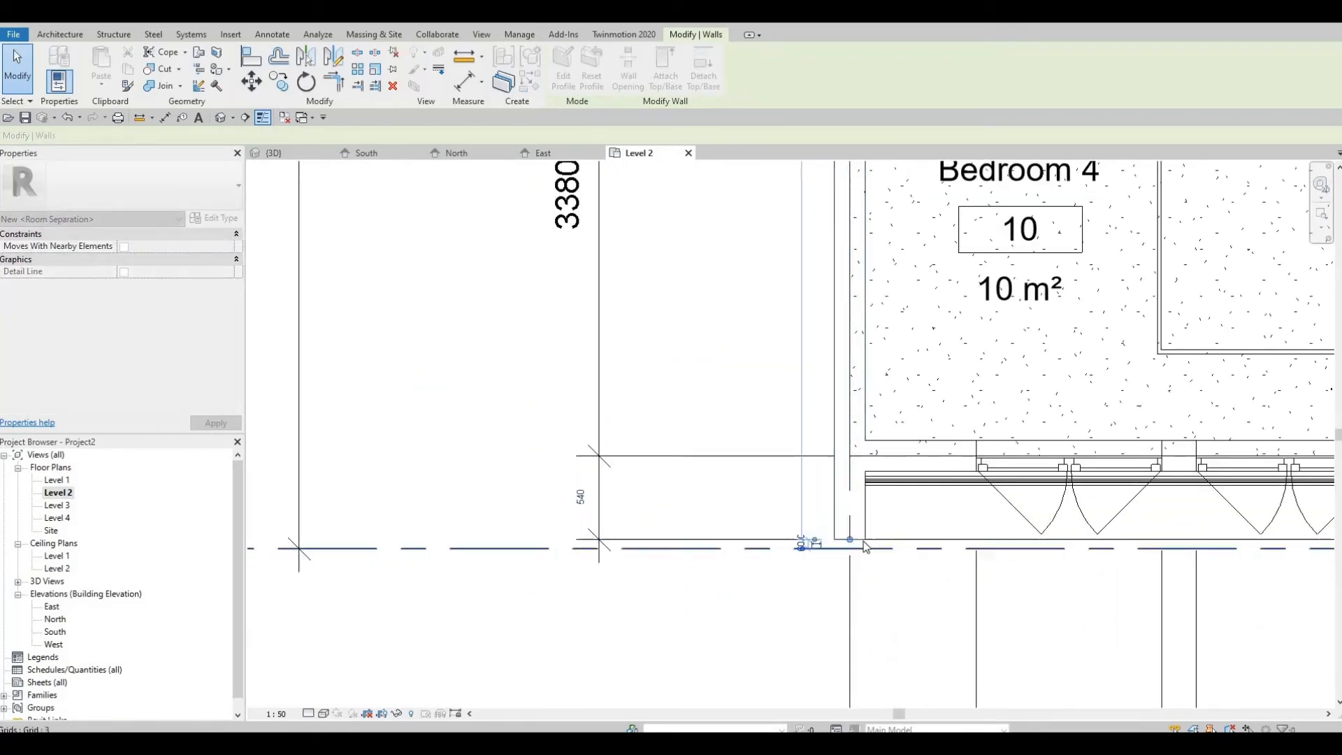
- Align the front end face of the Level 2 side wall with the adjoining front edge line just behind grid 3
{"action": "scroll", "coordinate": [860, 552], "scroll_direction": "up", "scroll_amount": 2}
{"action": "key", "text": "Escape"}
{"action": "key", "text": "Escape"}
{"action": "key", "text": "a"}
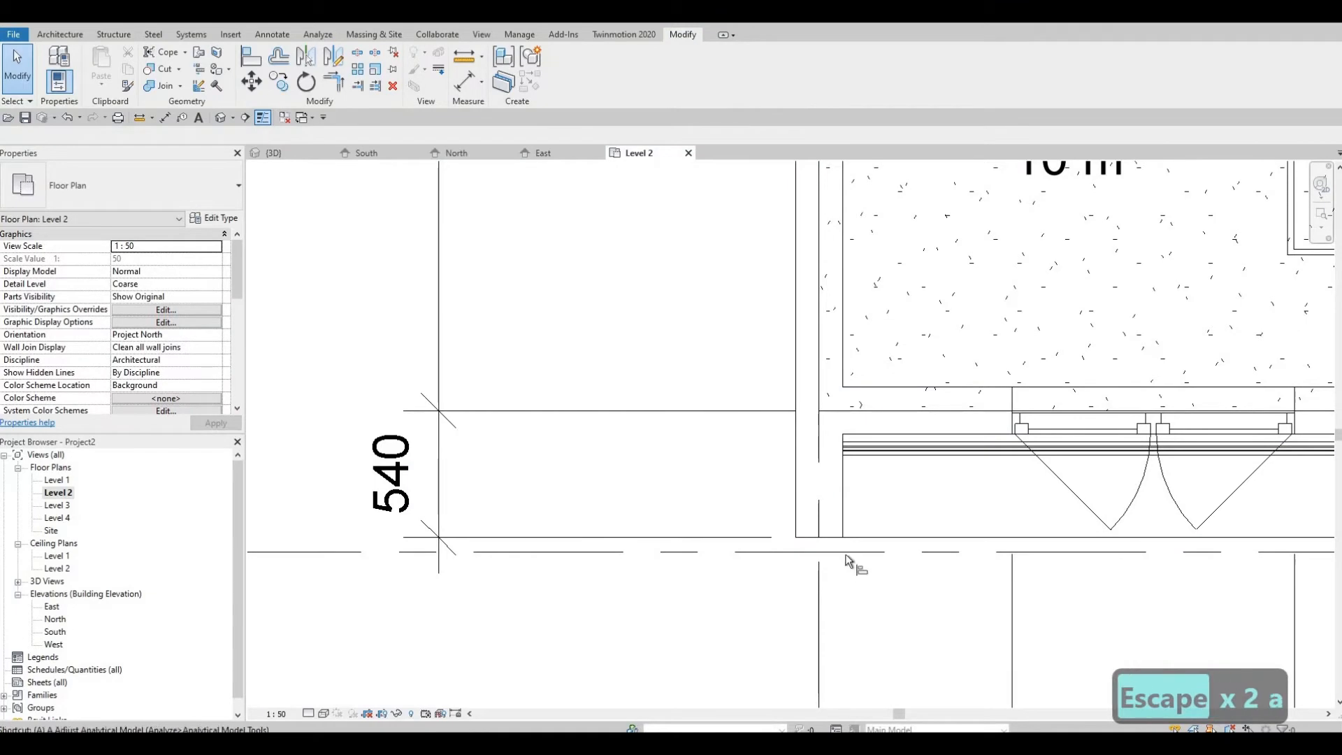
{"action": "key", "text": "l"}
{"action": "left_click", "coordinate": [833, 537]}
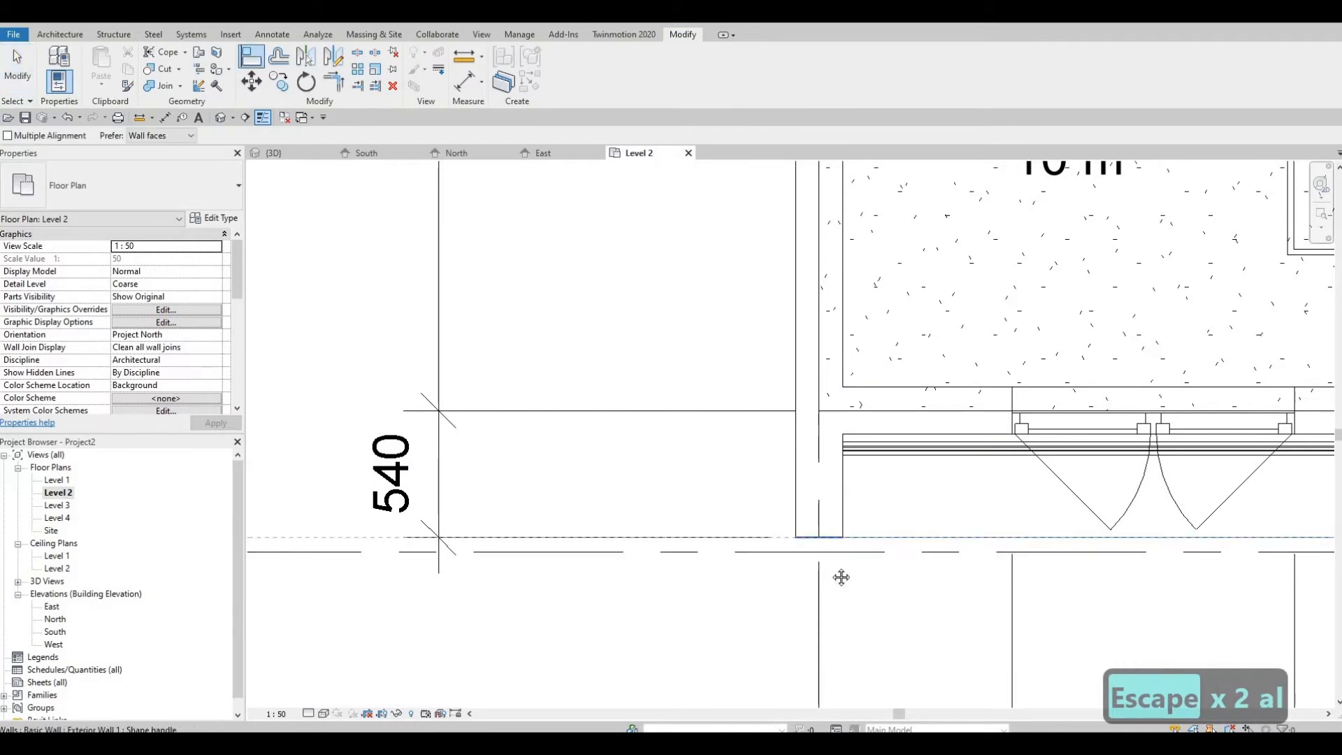
{"action": "scroll", "coordinate": [336, 300], "scroll_direction": "down", "scroll_amount": 2}
{"action": "key", "text": "Escape"}
{"action": "key", "text": "Escape"}
{"action": "key", "text": "Escape"}
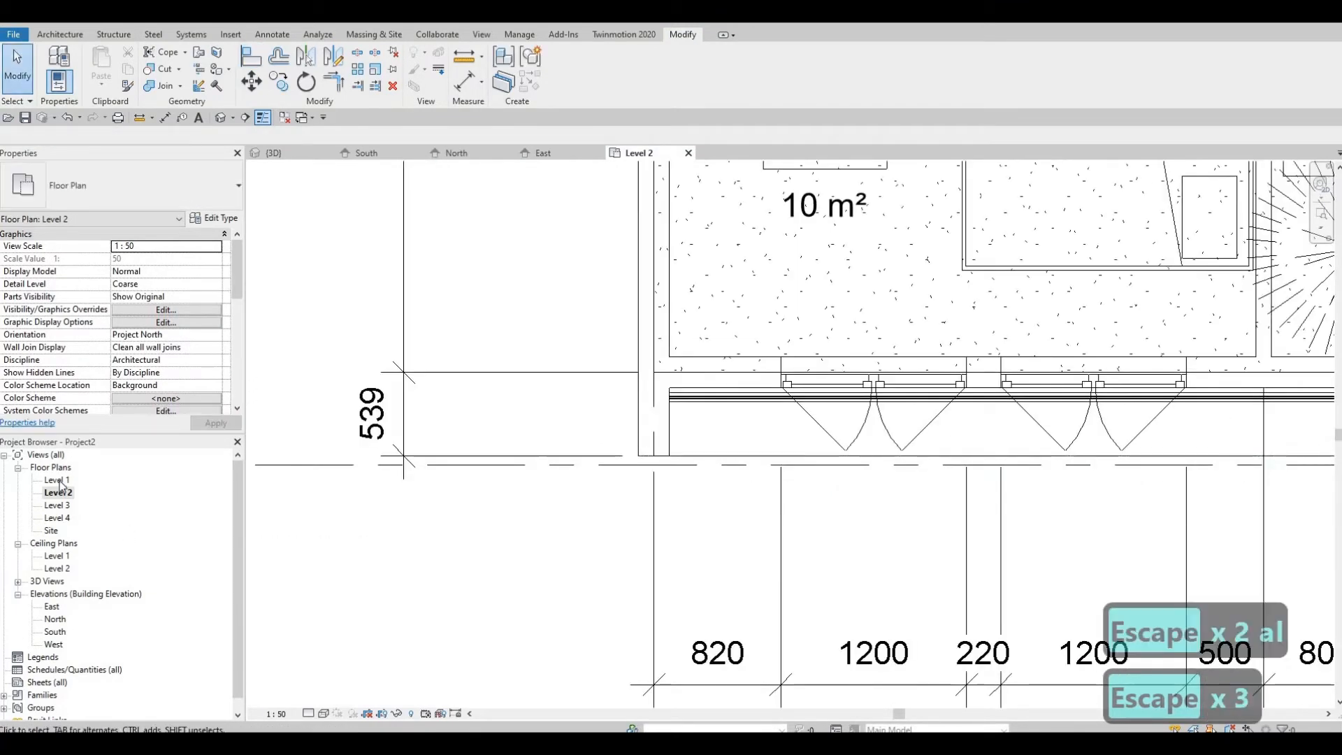
- In the Level 1 plan, pull the side exterior wall's front end back about 1300 mm from its position at grid 3
{"action": "double_click", "coordinate": [57, 481]}
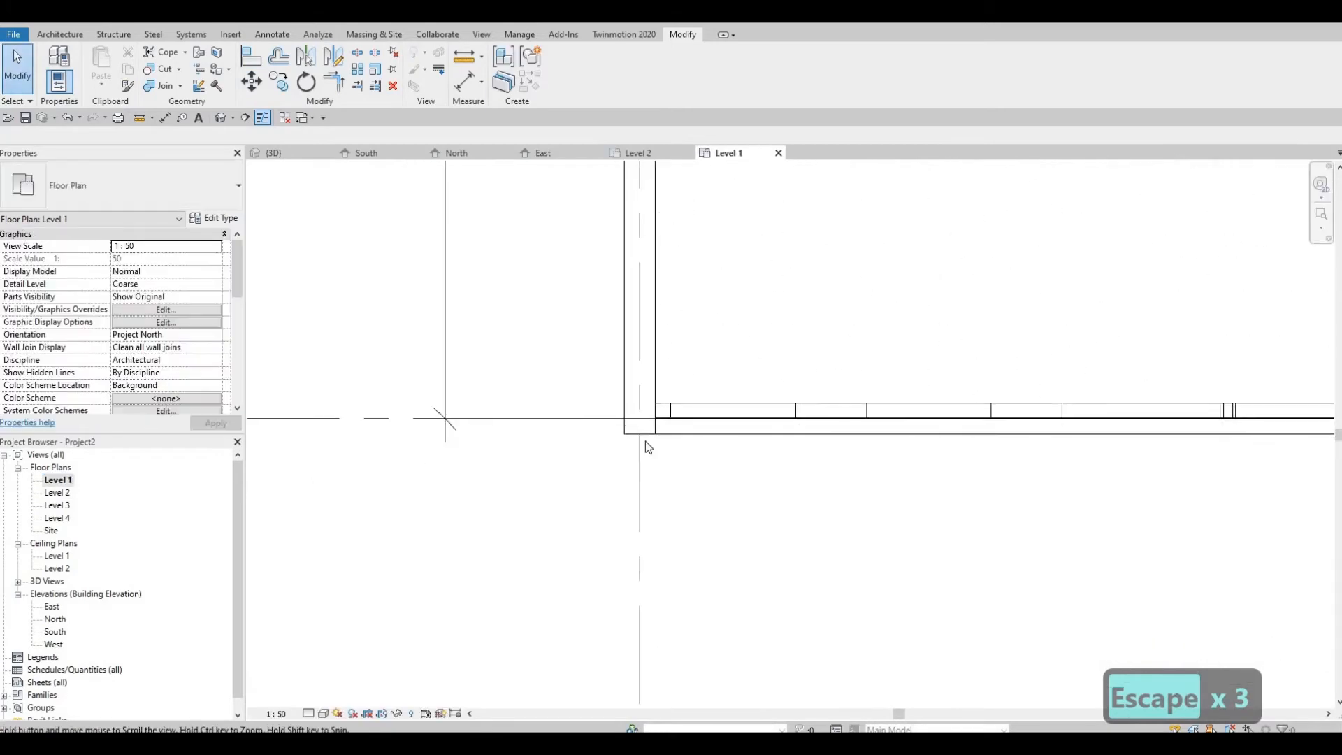
{"action": "left_click", "coordinate": [644, 501]}
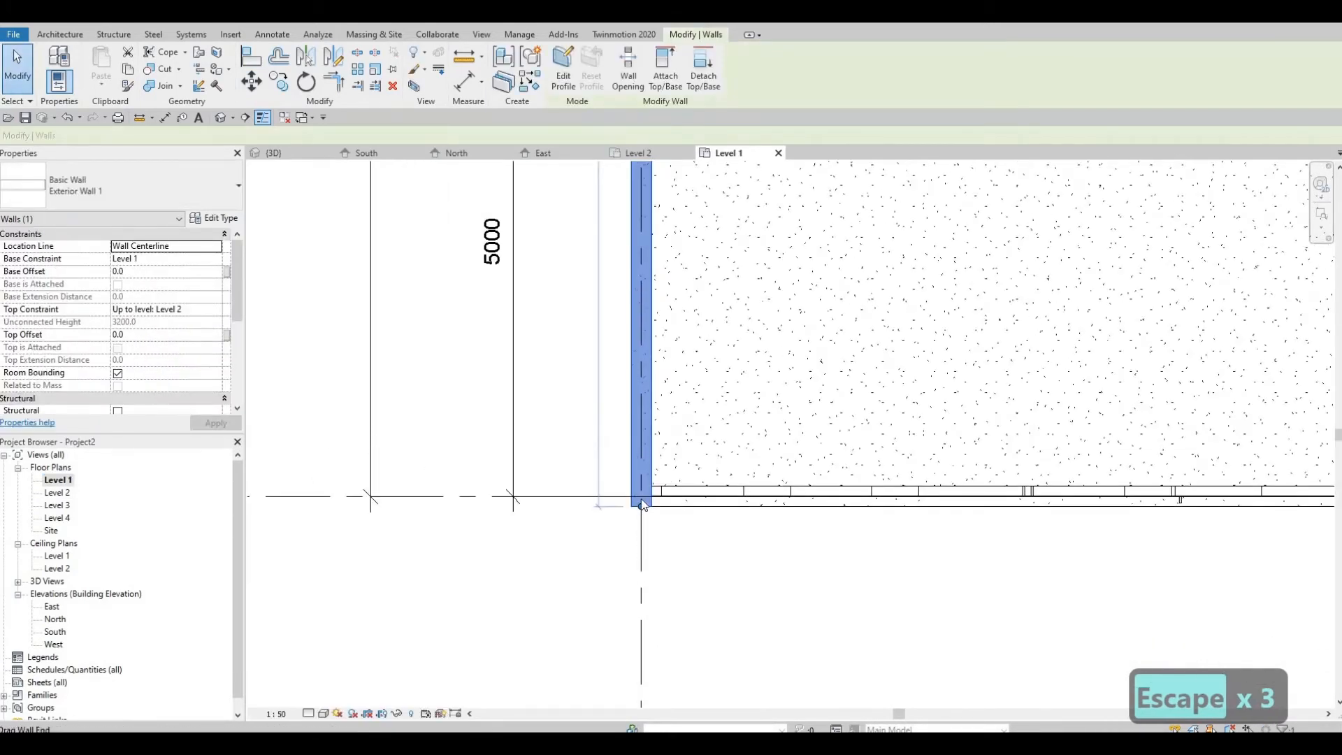
{"action": "left_click_drag", "start_coordinate": [646, 365], "coordinate": [647, 366]}
{"action": "middle_click_drag", "start_coordinate": [647, 365], "coordinate": [629, 618]}
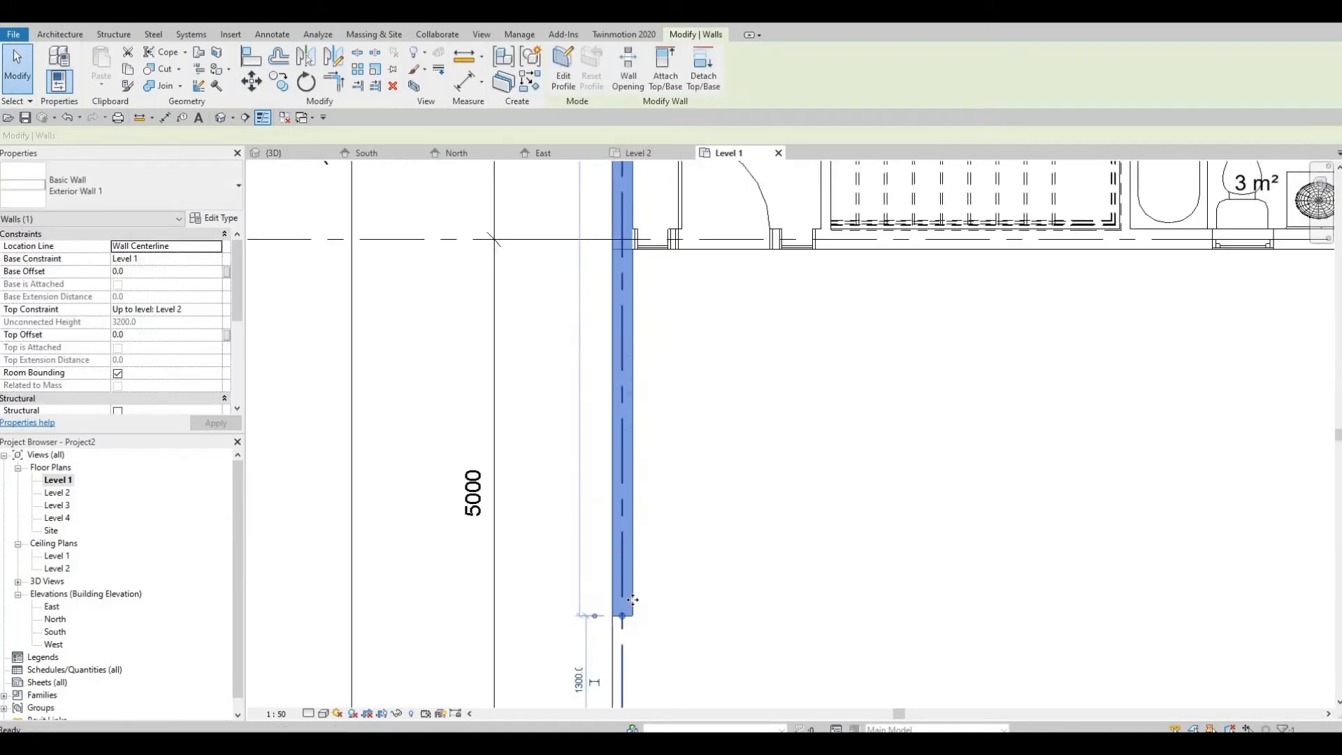
{"action": "scroll", "coordinate": [626, 614], "scroll_direction": "down", "scroll_amount": 1}
{"action": "scroll", "coordinate": [625, 341], "scroll_direction": "up", "scroll_amount": 3}
{"action": "key", "text": "Escape"}
{"action": "key", "text": "Escape"}
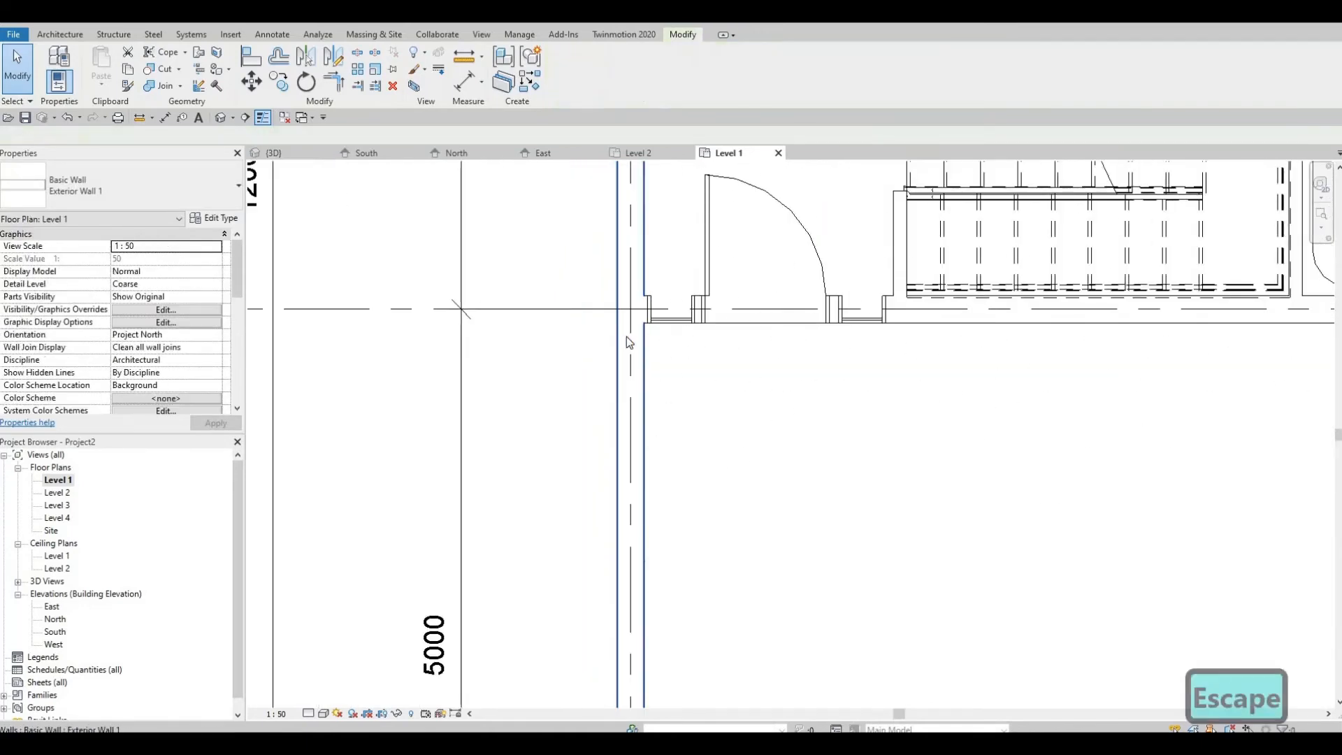
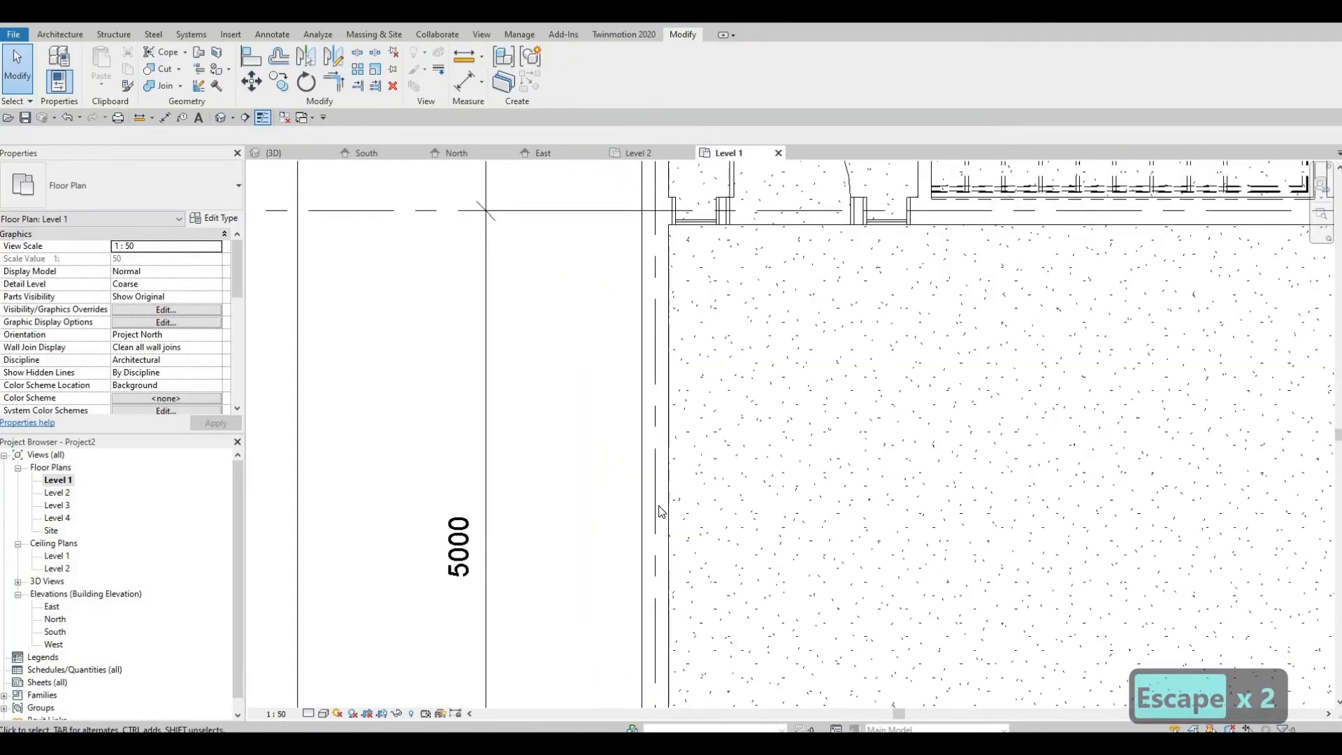
- Try to pull the Level 1 side wall's front end farther back toward grid 2
{"action": "left_click", "coordinate": [660, 577]}
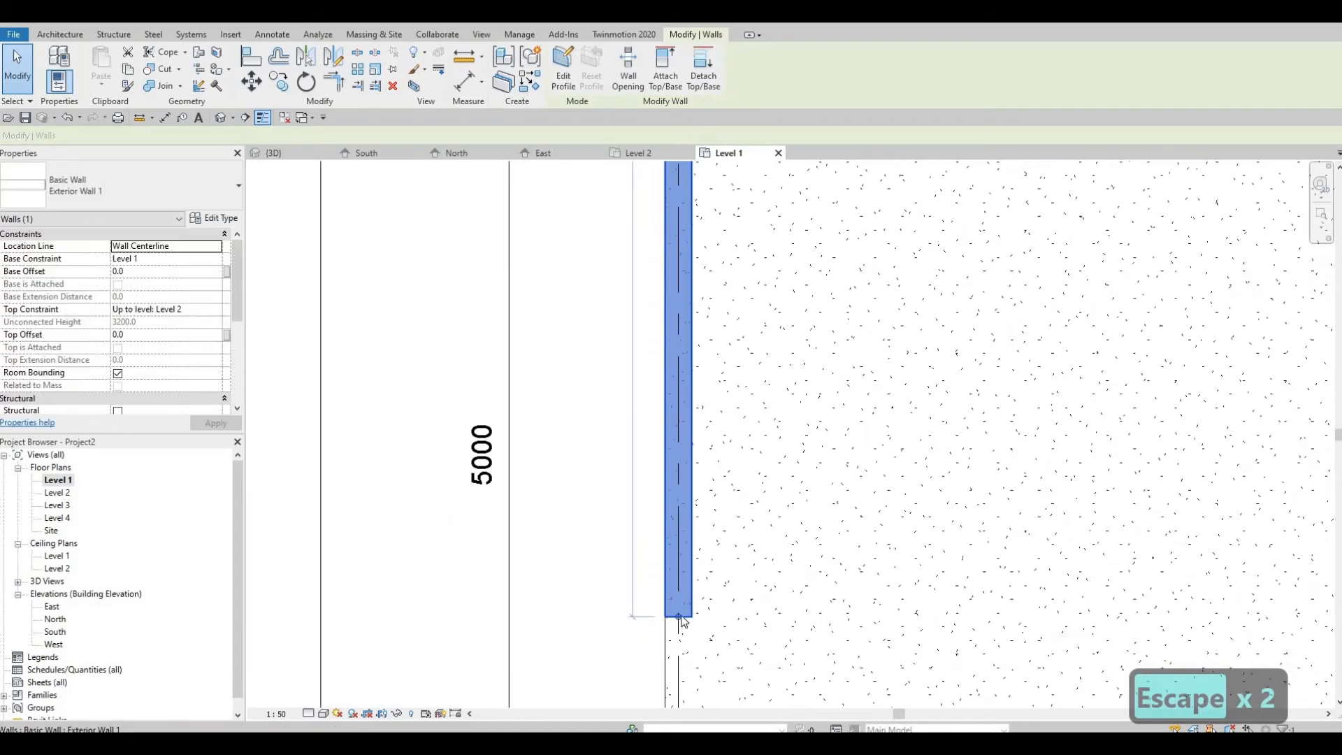
{"action": "left_click_drag", "start_coordinate": [679, 618], "coordinate": [701, 400]}
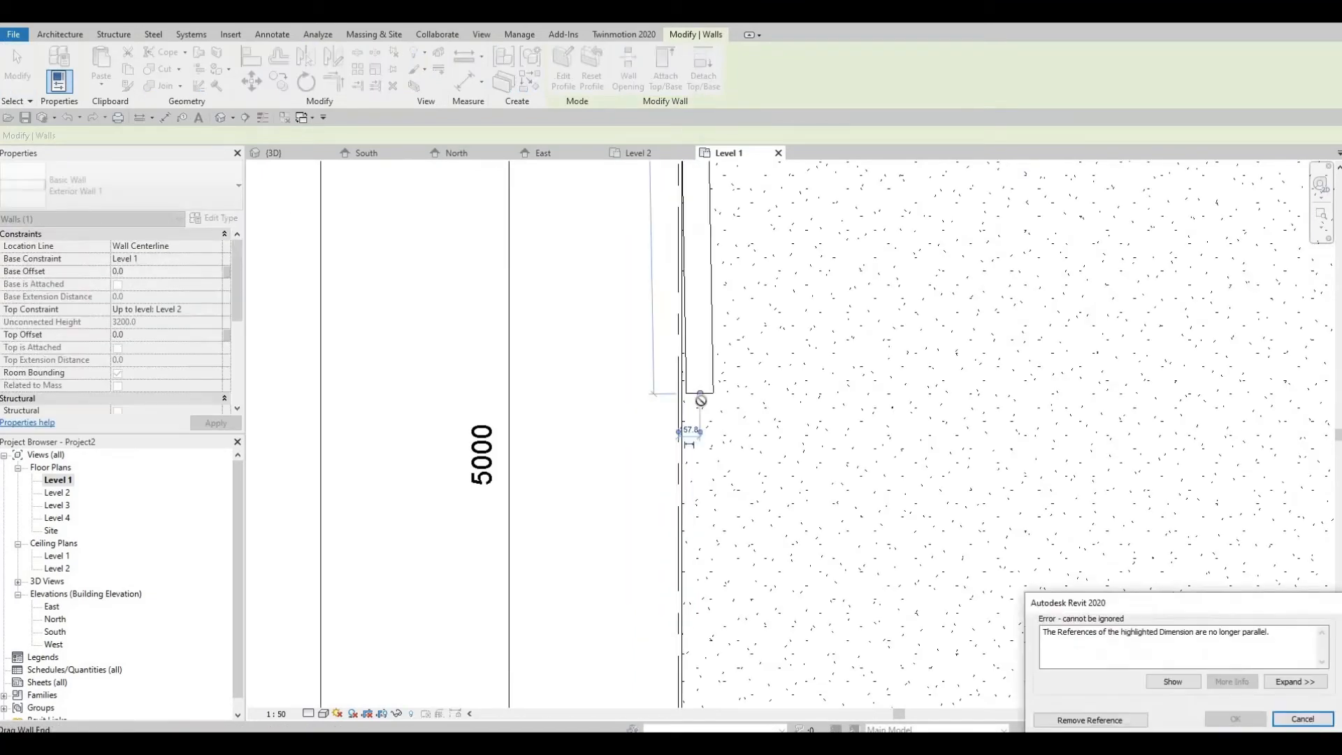
{"action": "key", "text": "Escape"}
{"action": "key", "text": "Escape"}
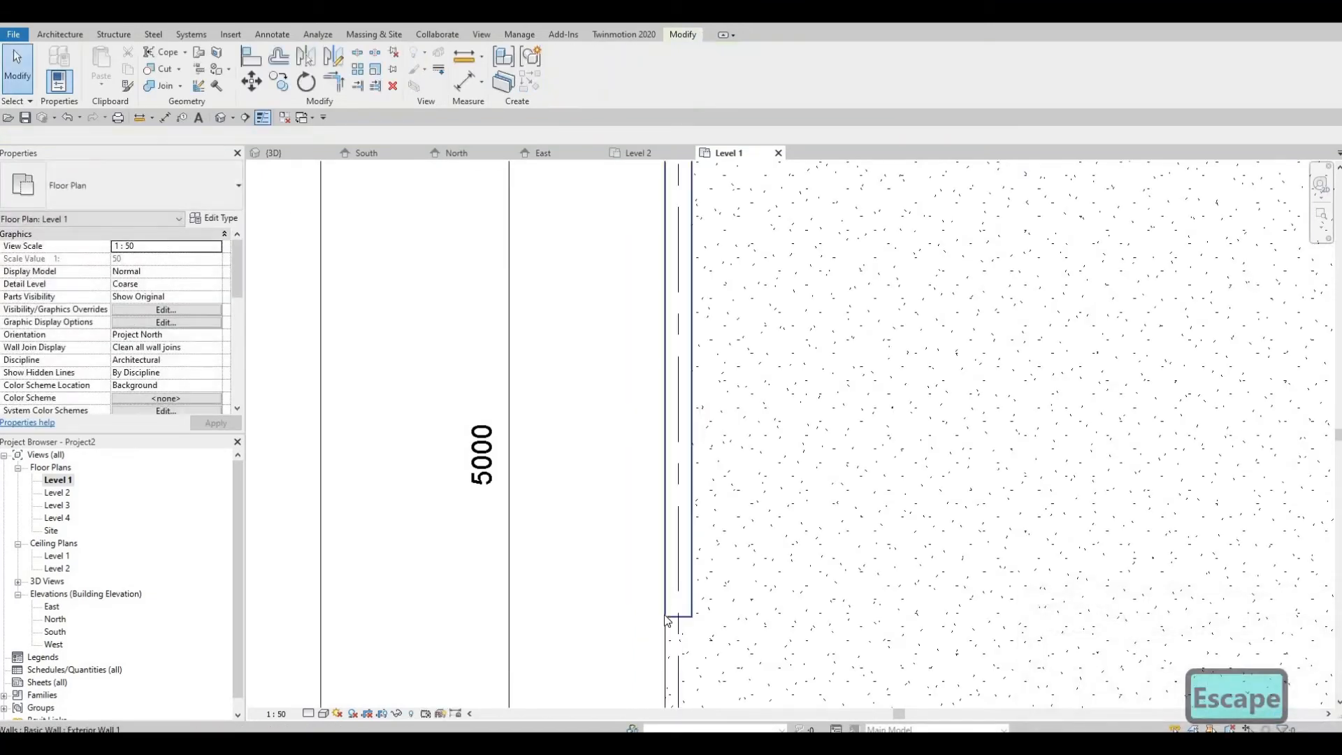
{"action": "key", "text": "Escape"}
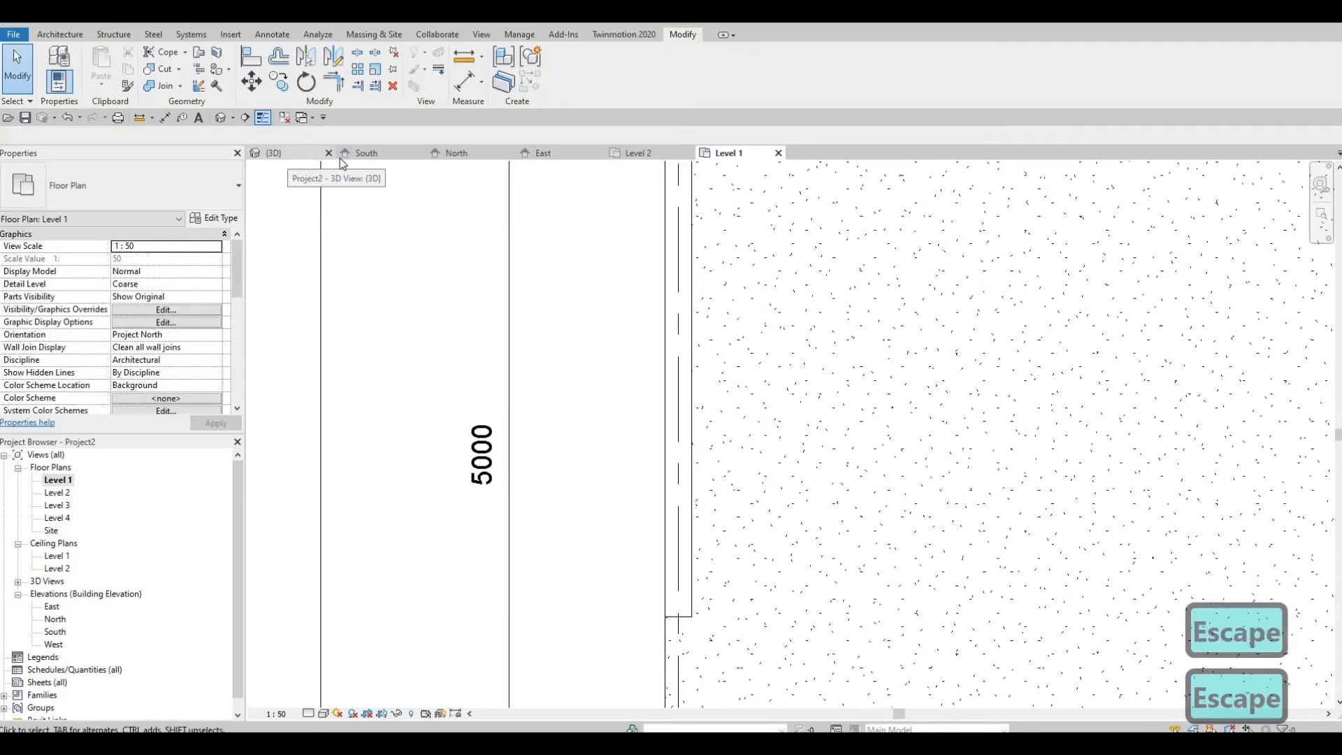
- In the 3D view, align the ground-floor side wall's front end face with the Level 2 side wall's front end face above it
{"action": "left_click", "coordinate": [294, 152]}
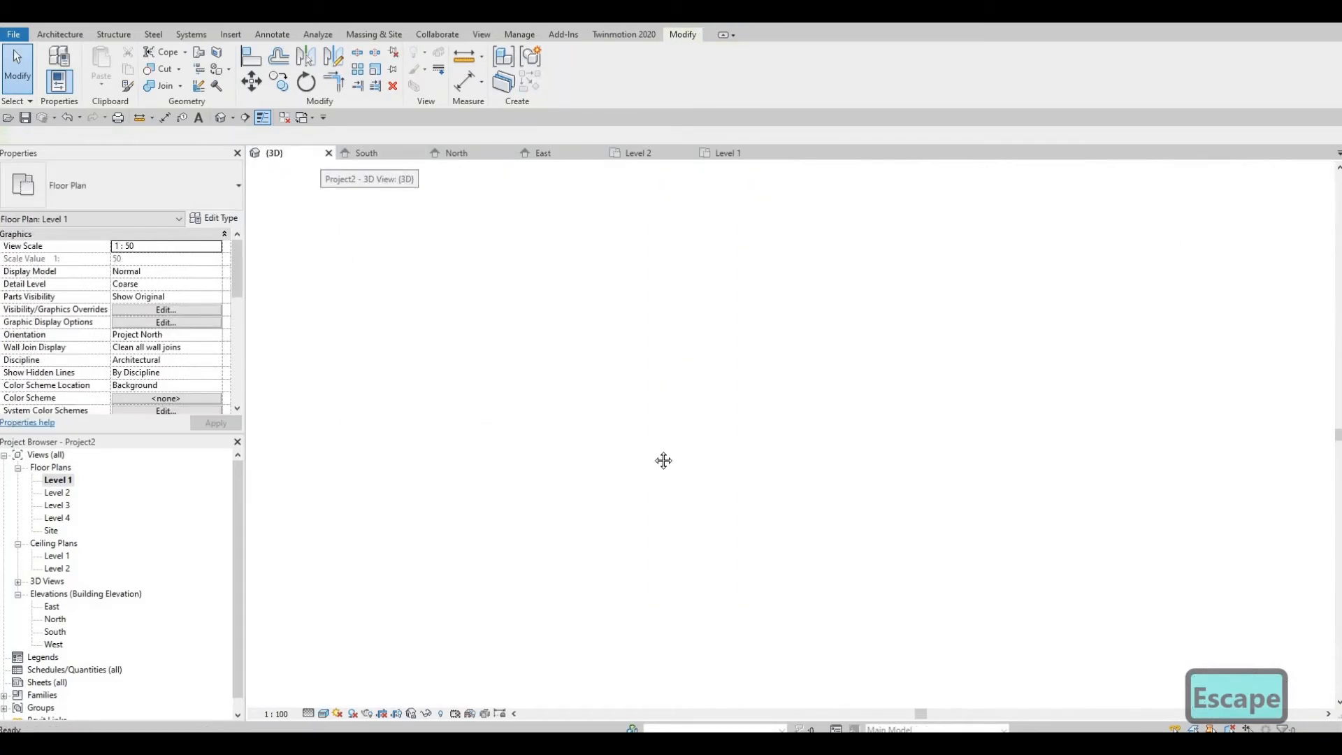
{"action": "middle_click_drag", "start_coordinate": [663, 460], "coordinate": [748, 440]}
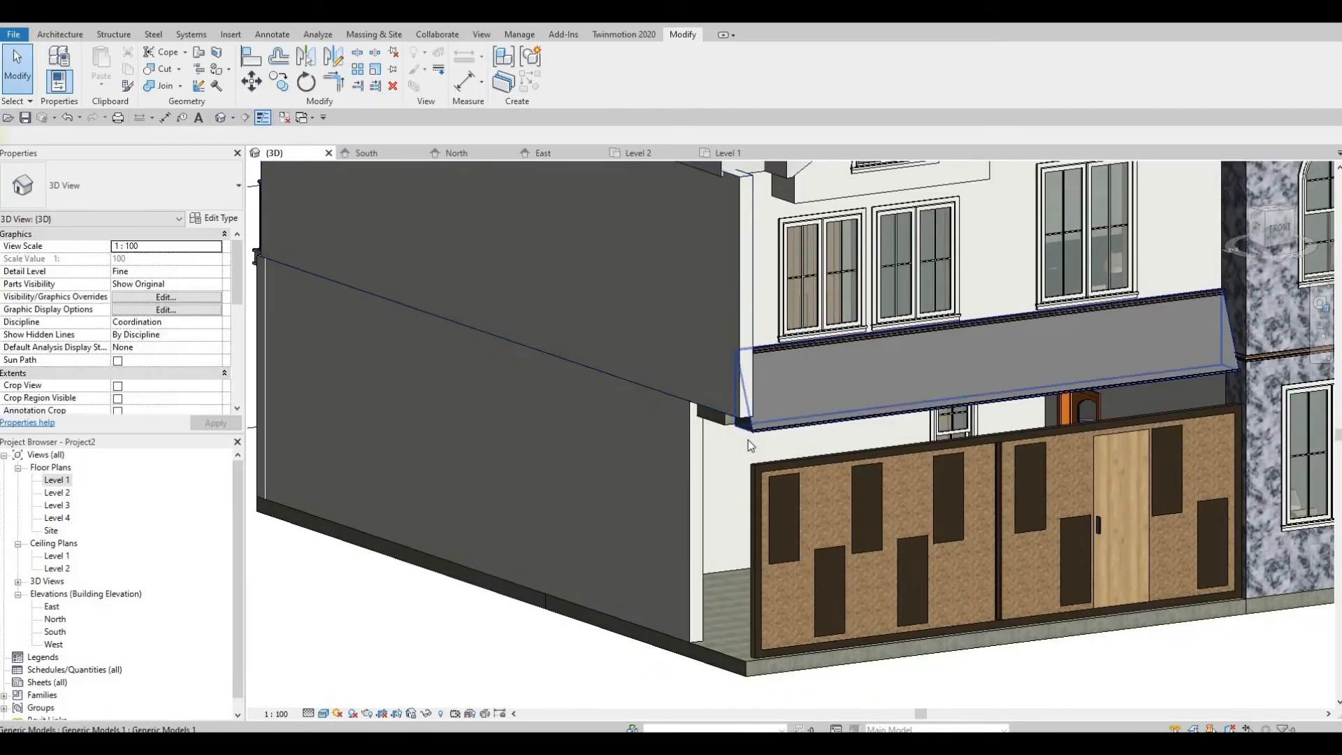
{"action": "key", "text": "a"}
{"action": "key", "text": "l"}
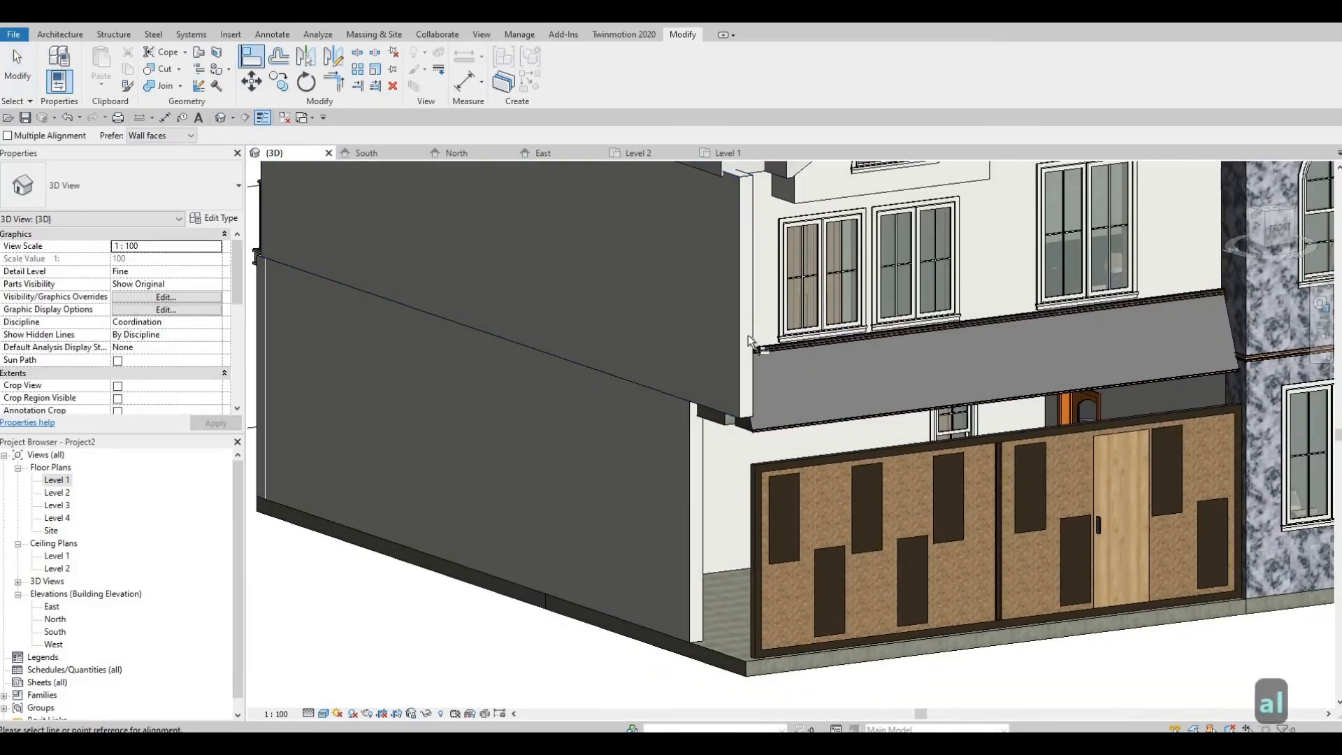
{"action": "left_click", "coordinate": [749, 337]}
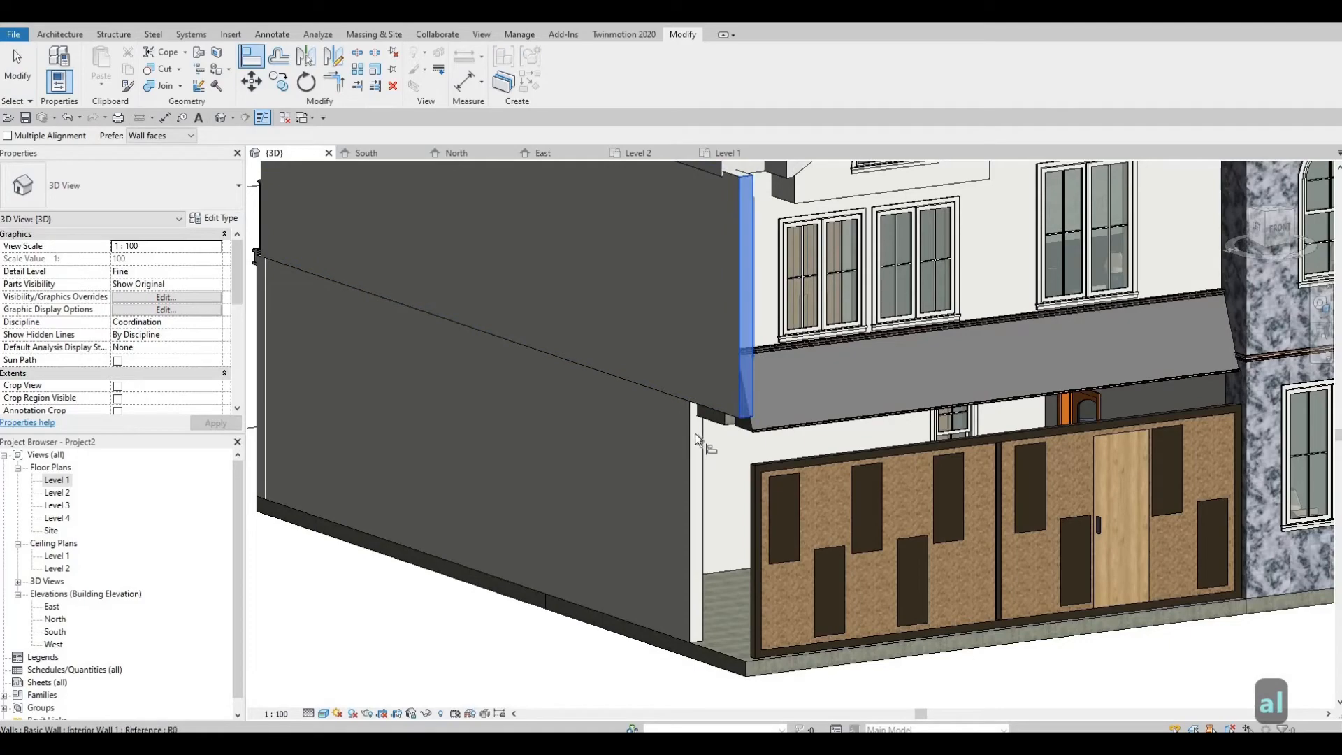
{"action": "left_click", "coordinate": [734, 459]}
{"action": "key", "text": "Escape"}
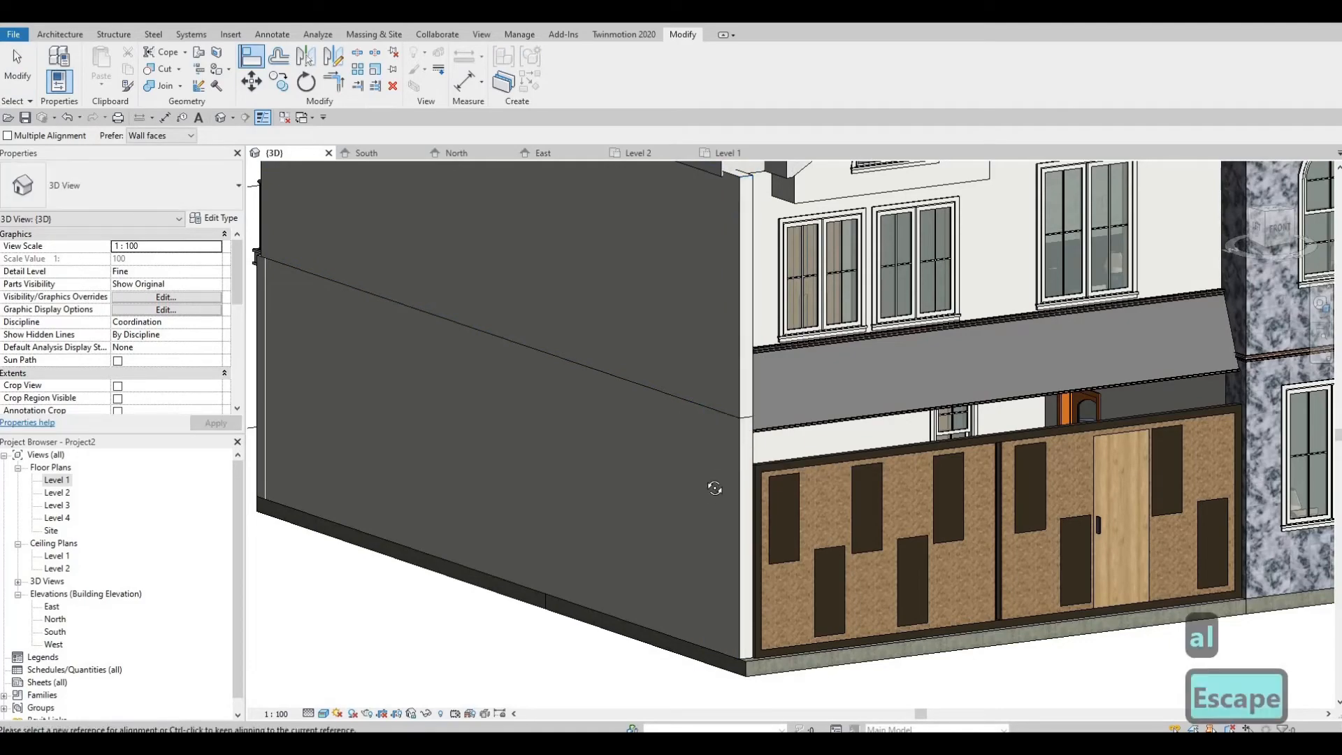
{"action": "middle_click_drag", "start_coordinate": [637, 541], "coordinate": [741, 424], "text": "shift"}
{"action": "scroll", "coordinate": [399, 377], "scroll_direction": "up", "scroll_amount": 2}
{"action": "key", "text": "Escape"}
{"action": "middle_click_drag", "start_coordinate": [459, 426], "coordinate": [514, 437], "text": "shift"}
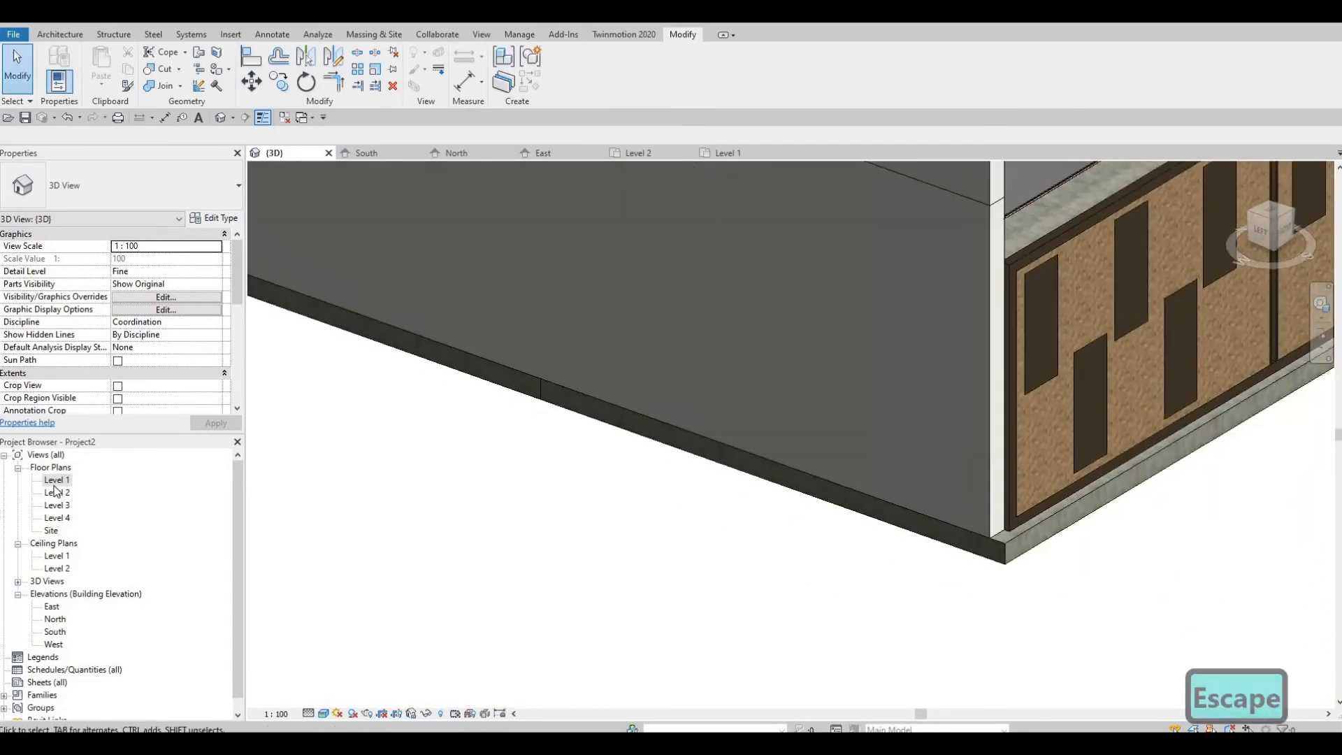
- In the Level 1 plan, pull the side wall's front end back to the outer face of the entrance wall at grid 2
{"action": "double_click", "coordinate": [57, 481]}
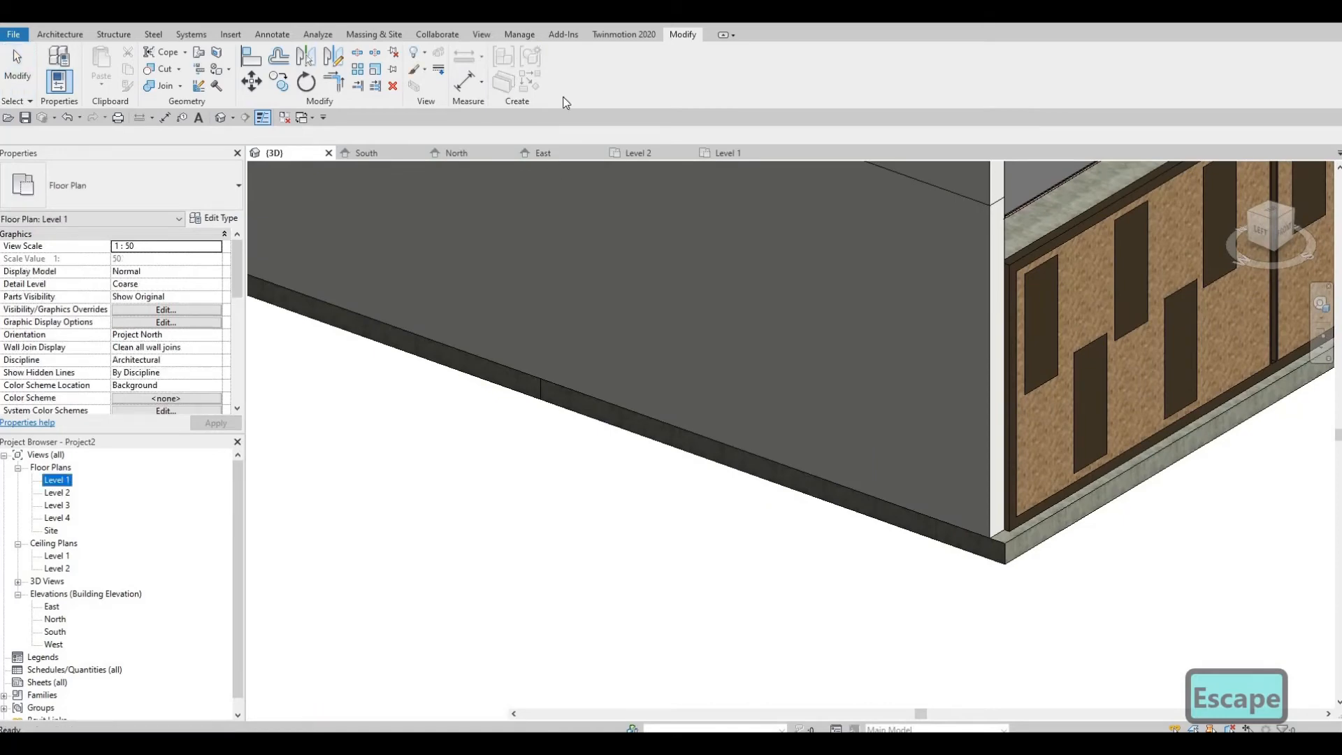
{"action": "scroll", "coordinate": [629, 370], "scroll_direction": "up", "scroll_amount": 4}
{"action": "scroll", "coordinate": [687, 334], "scroll_direction": "down", "scroll_amount": 3}
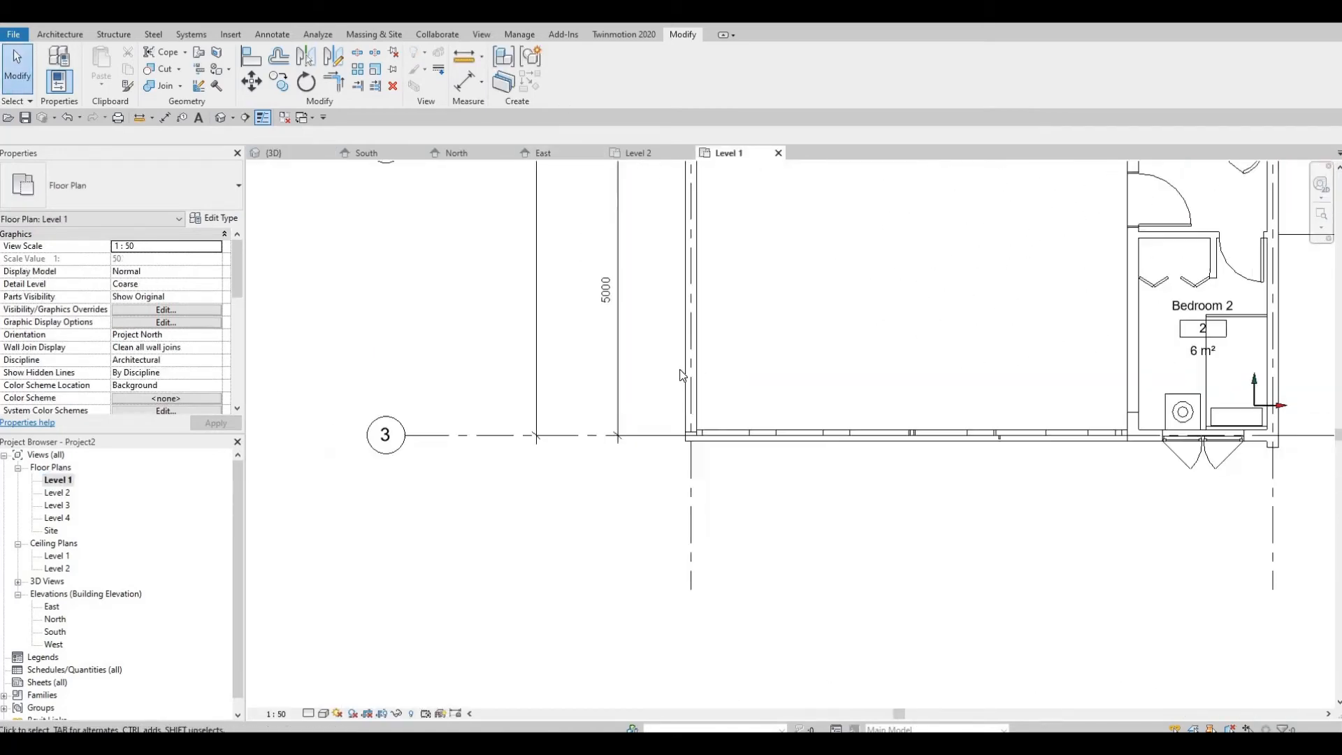
{"action": "middle_click_drag", "start_coordinate": [670, 368], "coordinate": [668, 385]}
{"action": "left_click", "coordinate": [661, 512]}
{"action": "scroll", "coordinate": [661, 512], "scroll_direction": "up", "scroll_amount": 2}
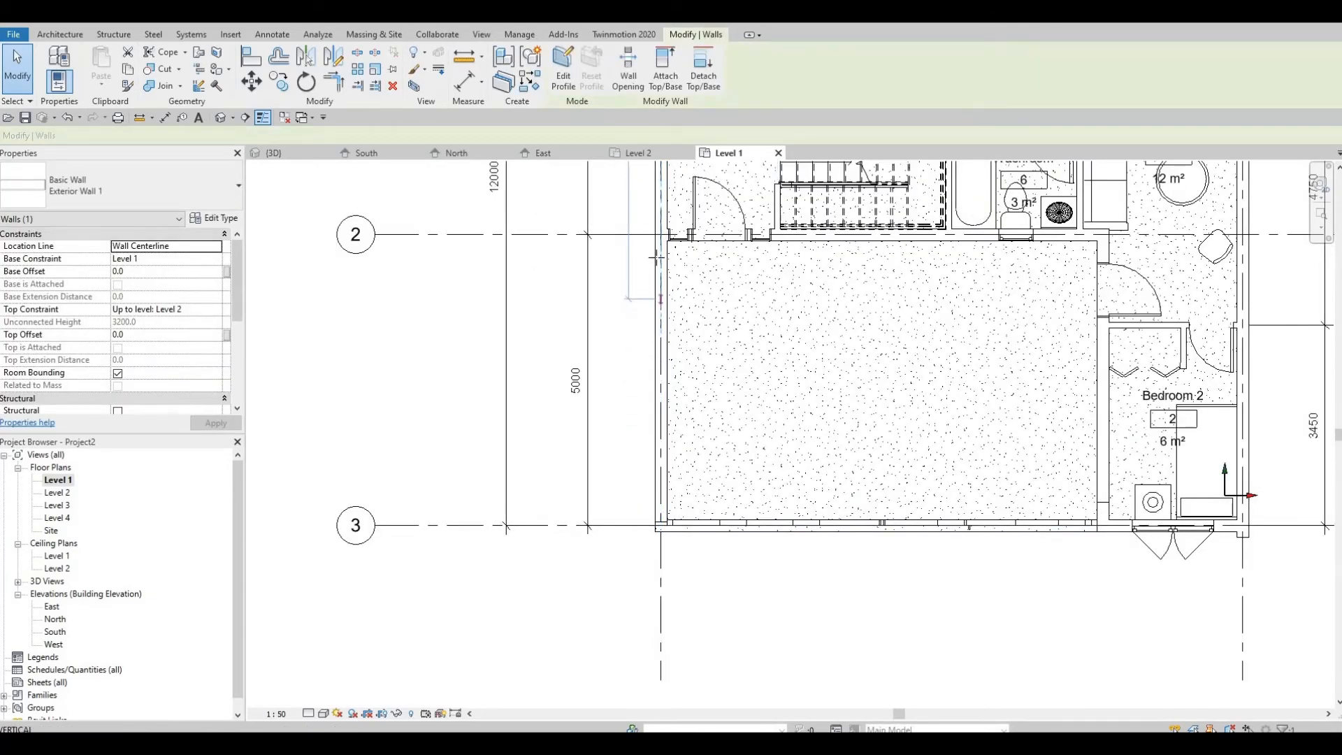
{"action": "key", "text": "r"}
{"action": "key", "text": "s"}
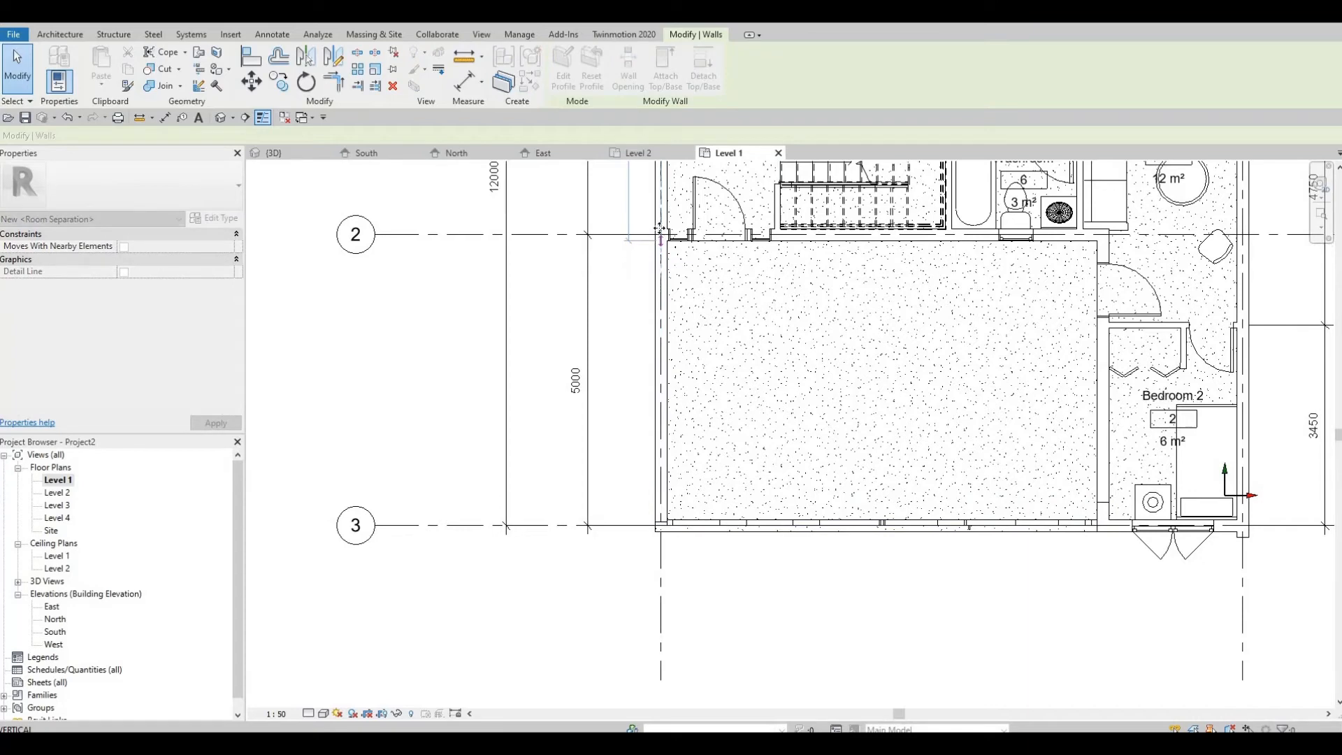
{"action": "left_click", "coordinate": [661, 230]}
{"action": "scroll", "coordinate": [661, 234], "scroll_direction": "up", "scroll_amount": 4}
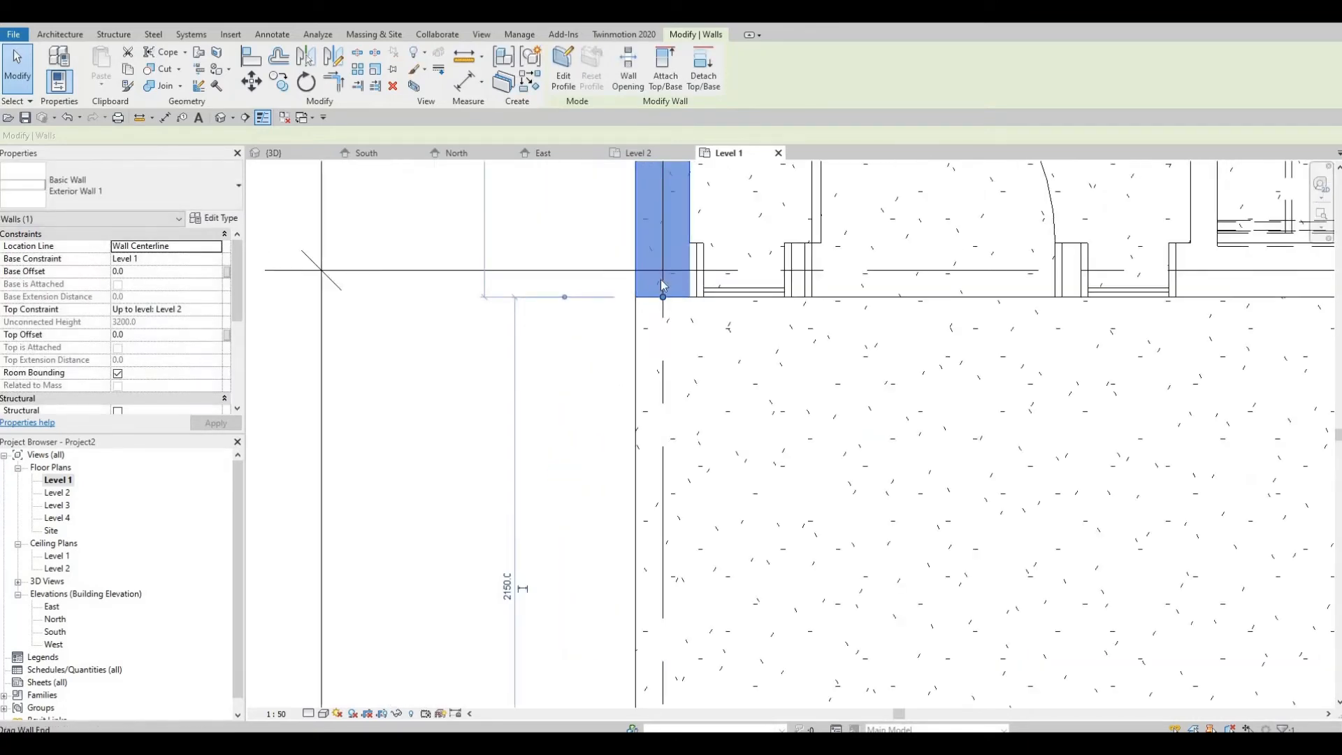
{"action": "key", "text": "Escape"}
{"action": "scroll", "coordinate": [664, 290], "scroll_direction": "down", "scroll_amount": 2}
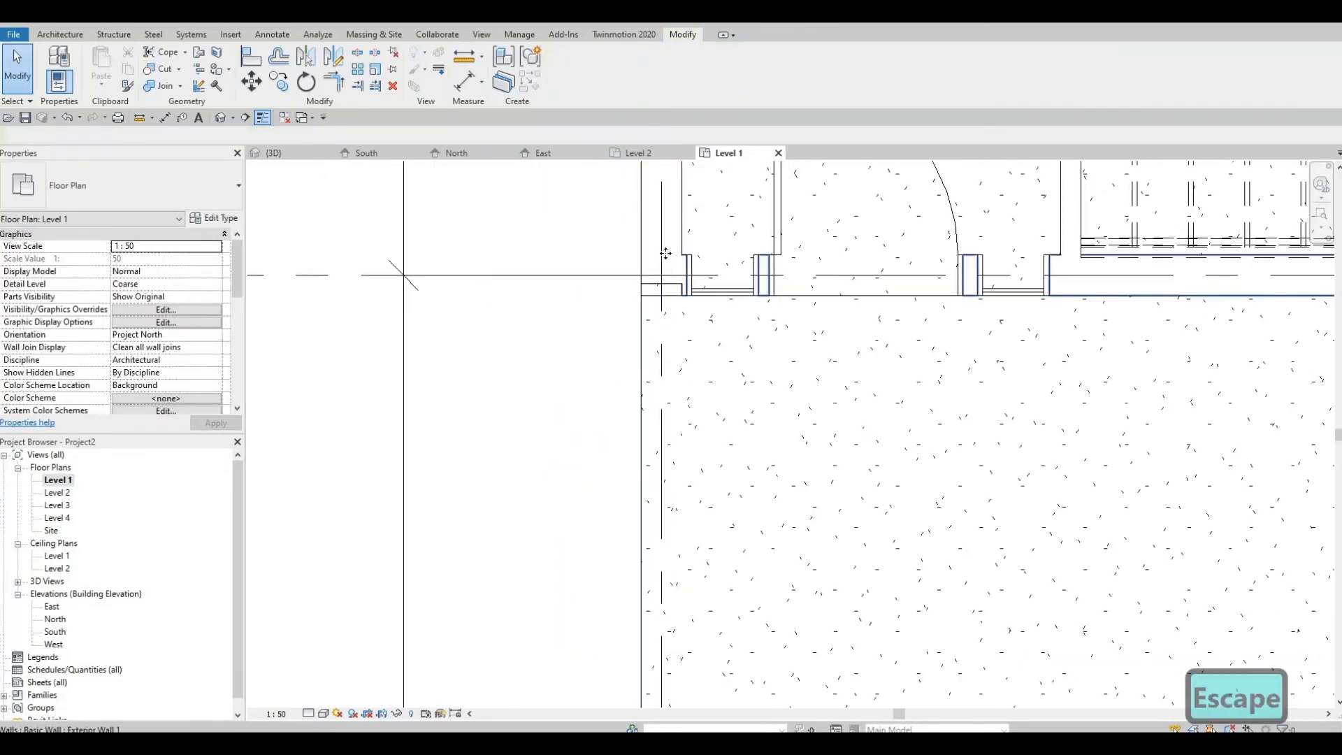
{"action": "left_click", "coordinate": [668, 286]}
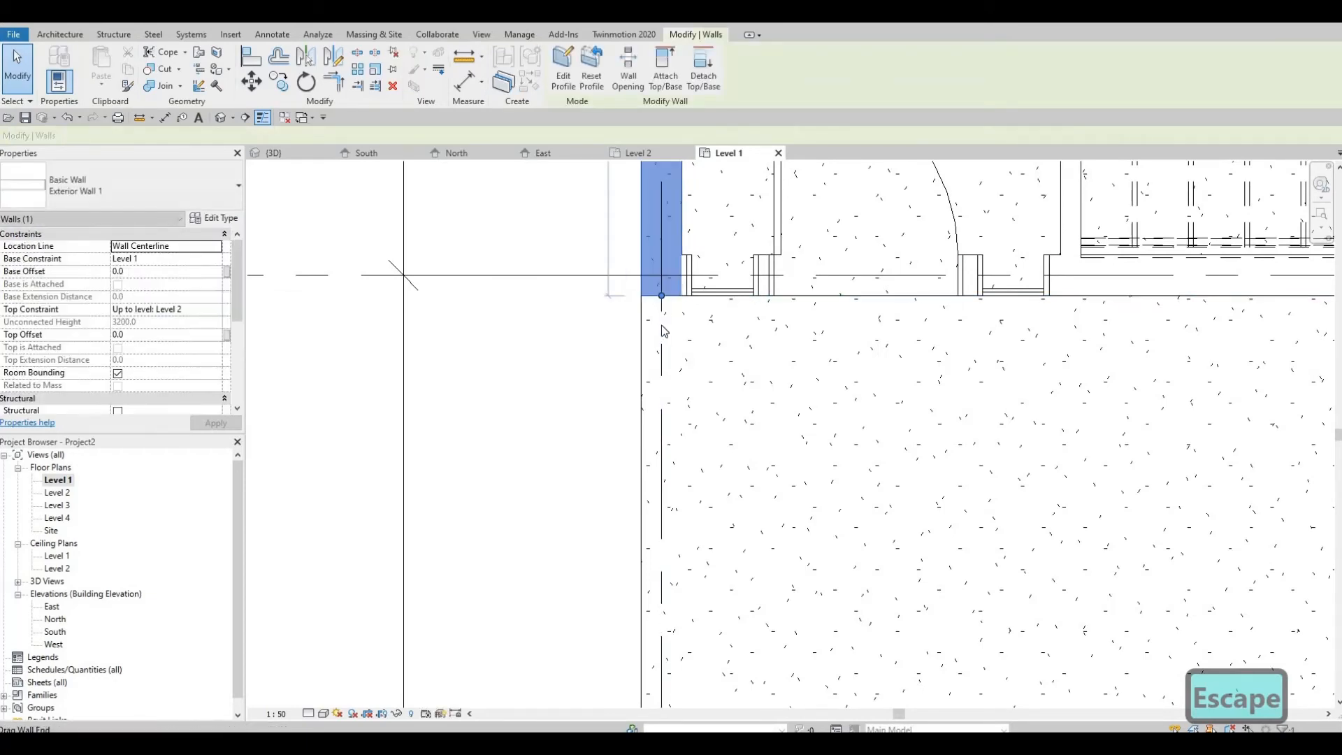
{"action": "key", "text": "Escape"}
- Check the shortened side wall in the 3D view and undo the shortening of its front end
{"action": "left_click", "coordinate": [222, 117]}
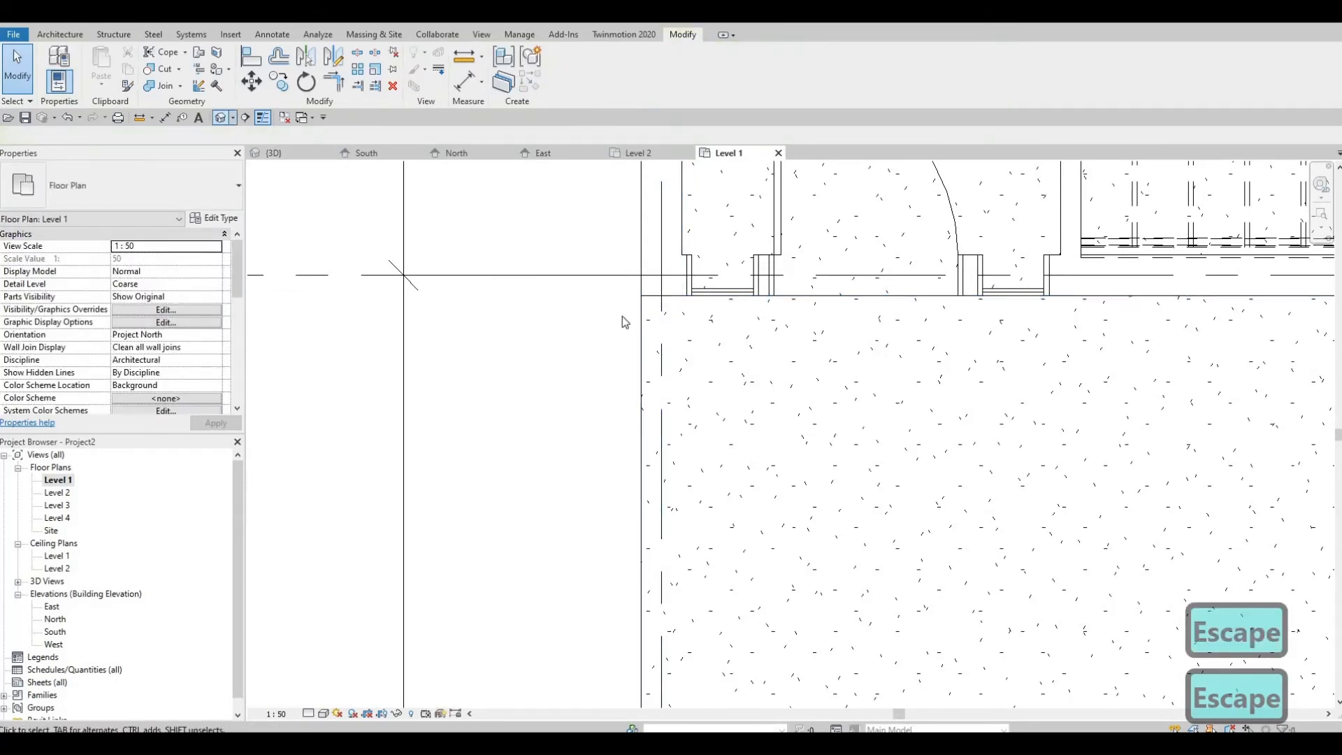
{"action": "middle_click_drag", "start_coordinate": [629, 321], "coordinate": [665, 346], "text": "shift"}
{"action": "middle_click_drag", "start_coordinate": [657, 290], "coordinate": [779, 329], "text": "shift"}
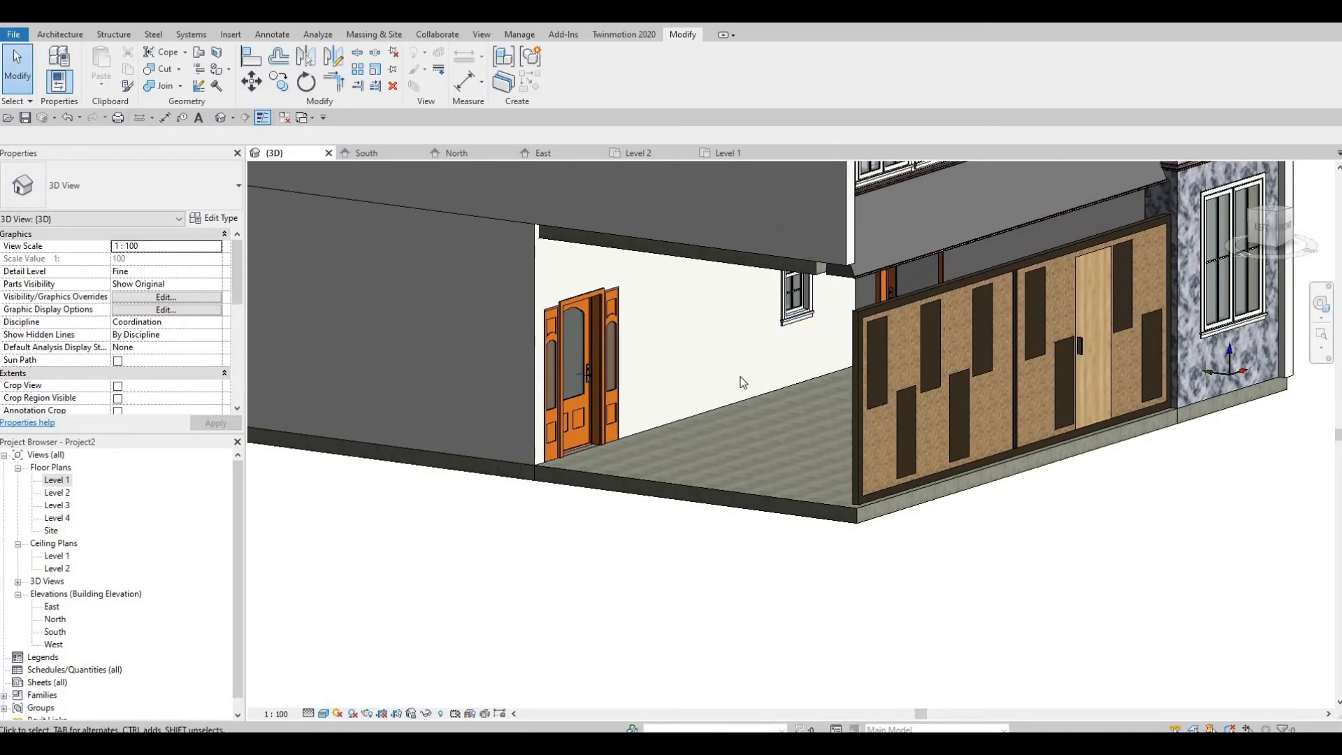
{"action": "key", "text": "ctrl+z"}
{"action": "key", "text": "ctrl+z"}
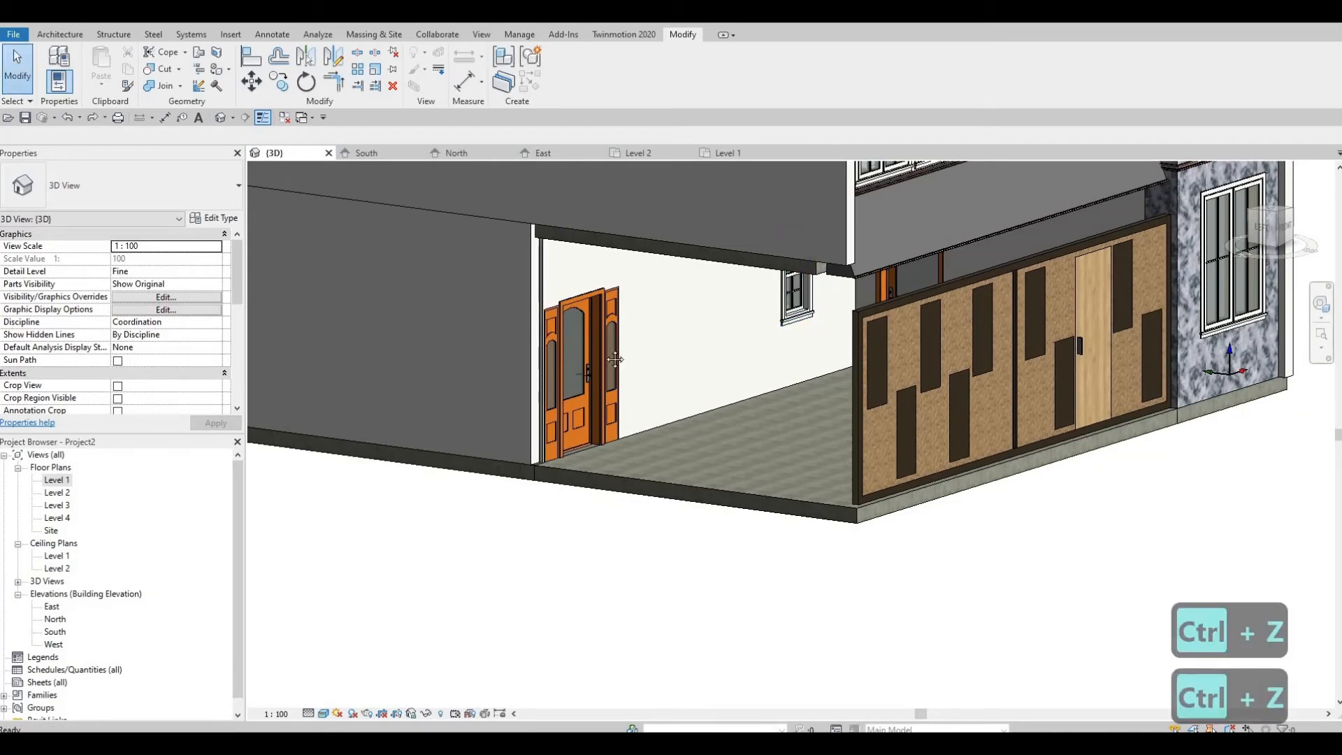
{"action": "key", "text": "ctrl+z"}
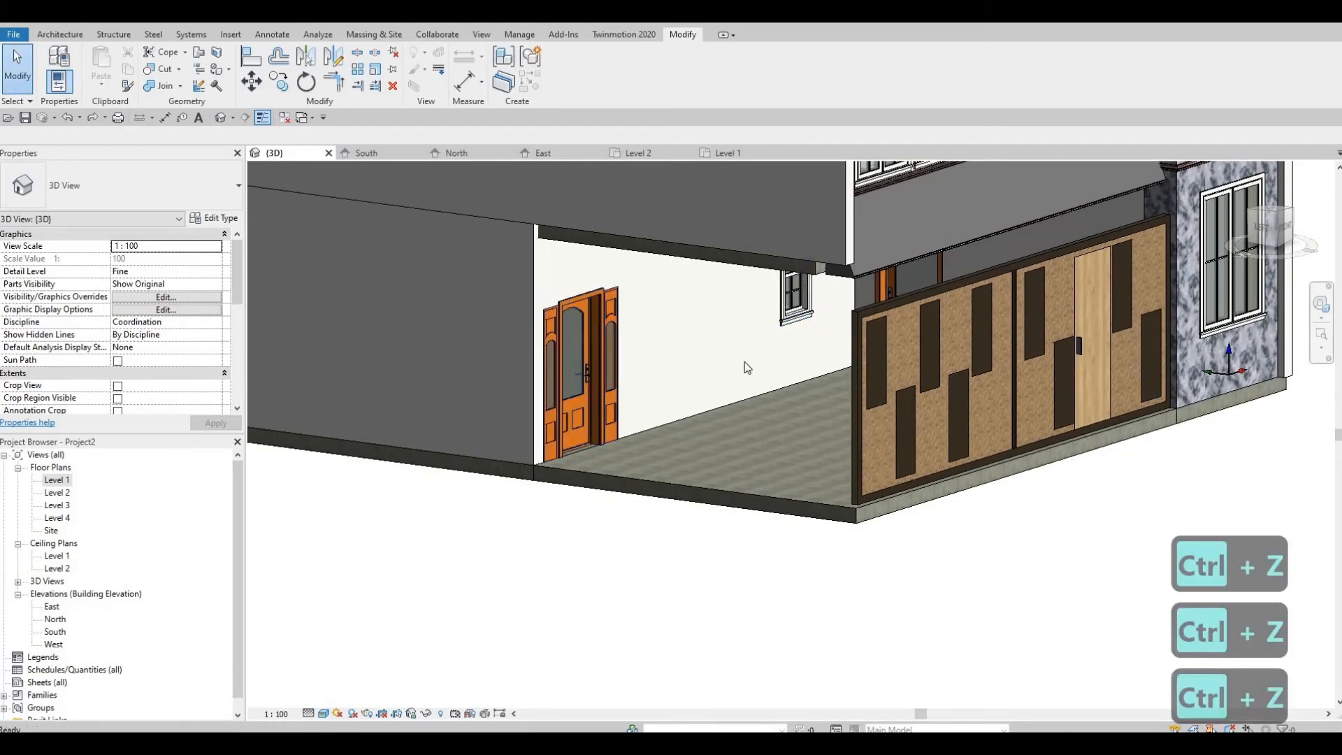
- Examine how the side wall's front end meets the framed panel, floor edge and canopy from several angles in the 3D view
{"action": "middle_click_drag", "start_coordinate": [710, 406], "coordinate": [689, 322], "text": "shift"}
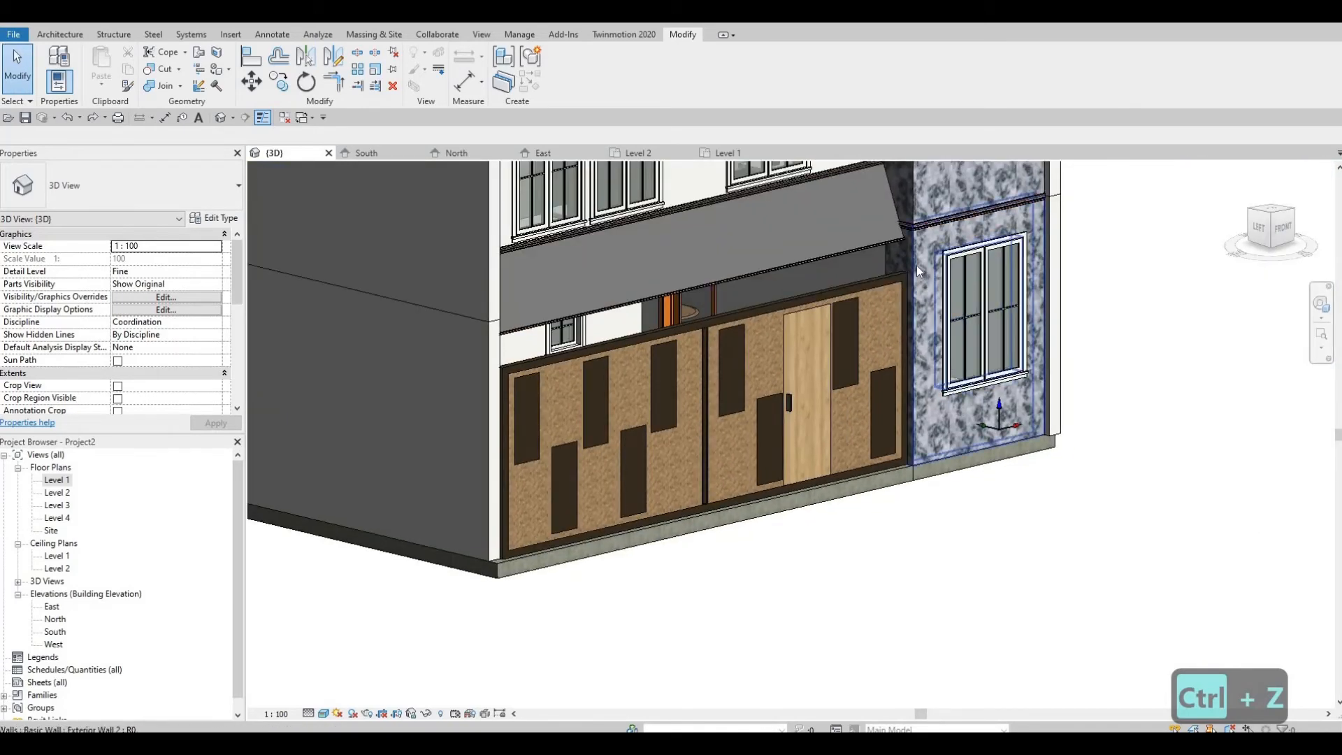
{"action": "left_click", "coordinate": [916, 266]}
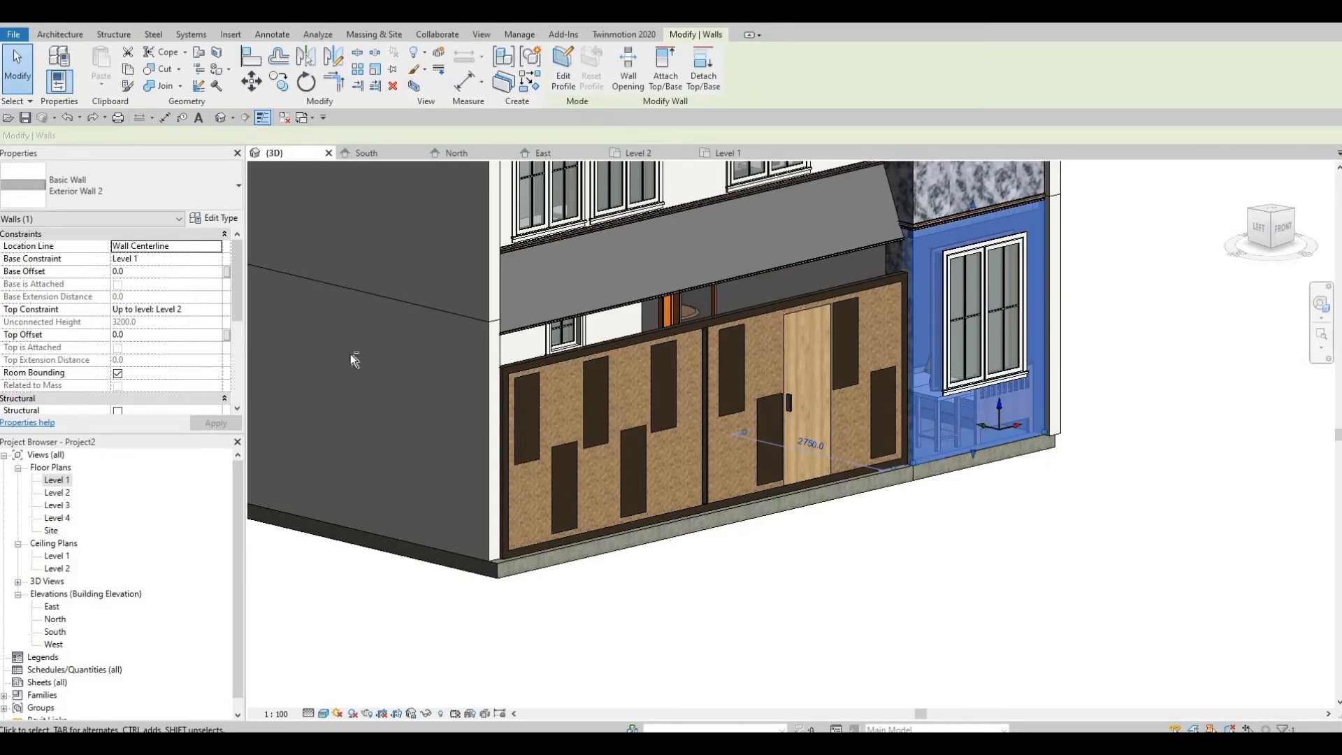
{"action": "middle_click_drag", "start_coordinate": [338, 274], "coordinate": [7, 364], "text": "shift"}
{"action": "scroll", "coordinate": [322, 313], "scroll_direction": "up", "scroll_amount": 2}
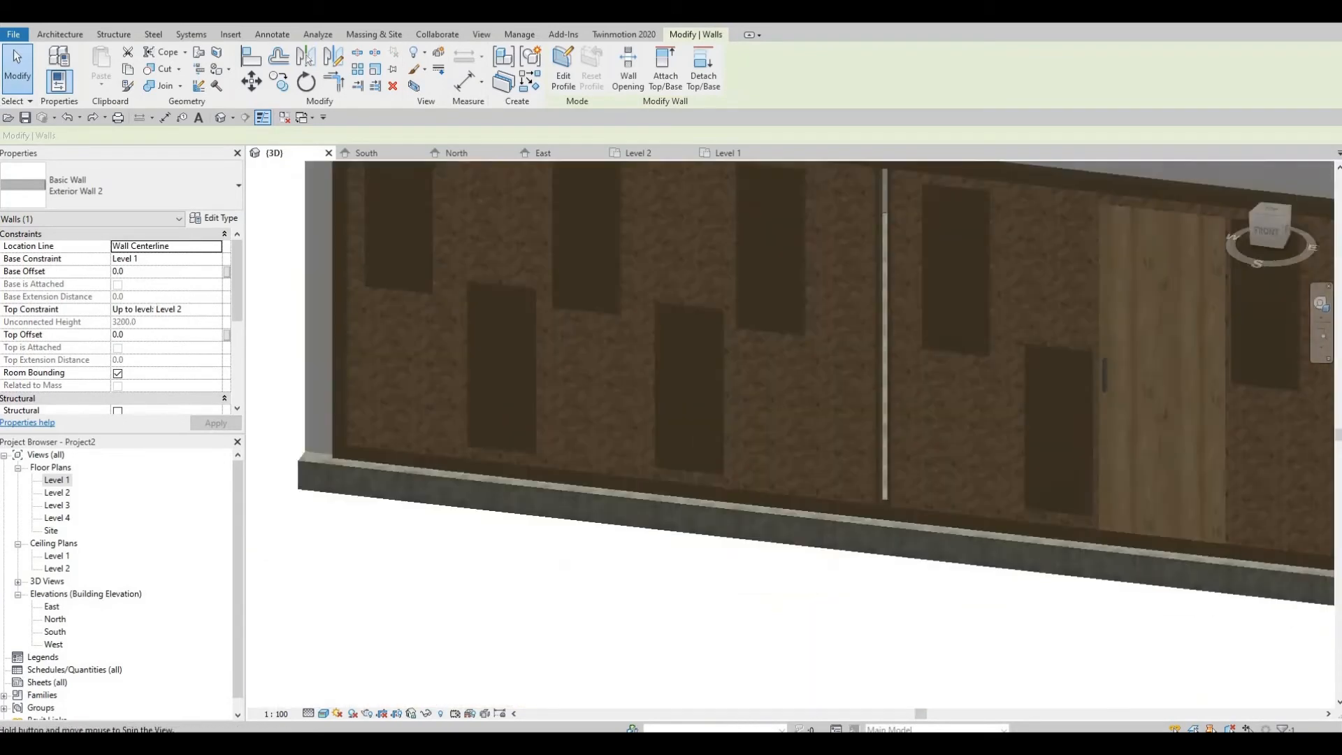
{"action": "middle_click_drag", "start_coordinate": [391, 330], "coordinate": [326, 333], "text": "shift"}
{"action": "middle_click_drag", "start_coordinate": [490, 196], "coordinate": [312, 380]}
{"action": "middle_click_drag", "start_coordinate": [338, 236], "coordinate": [330, 329]}
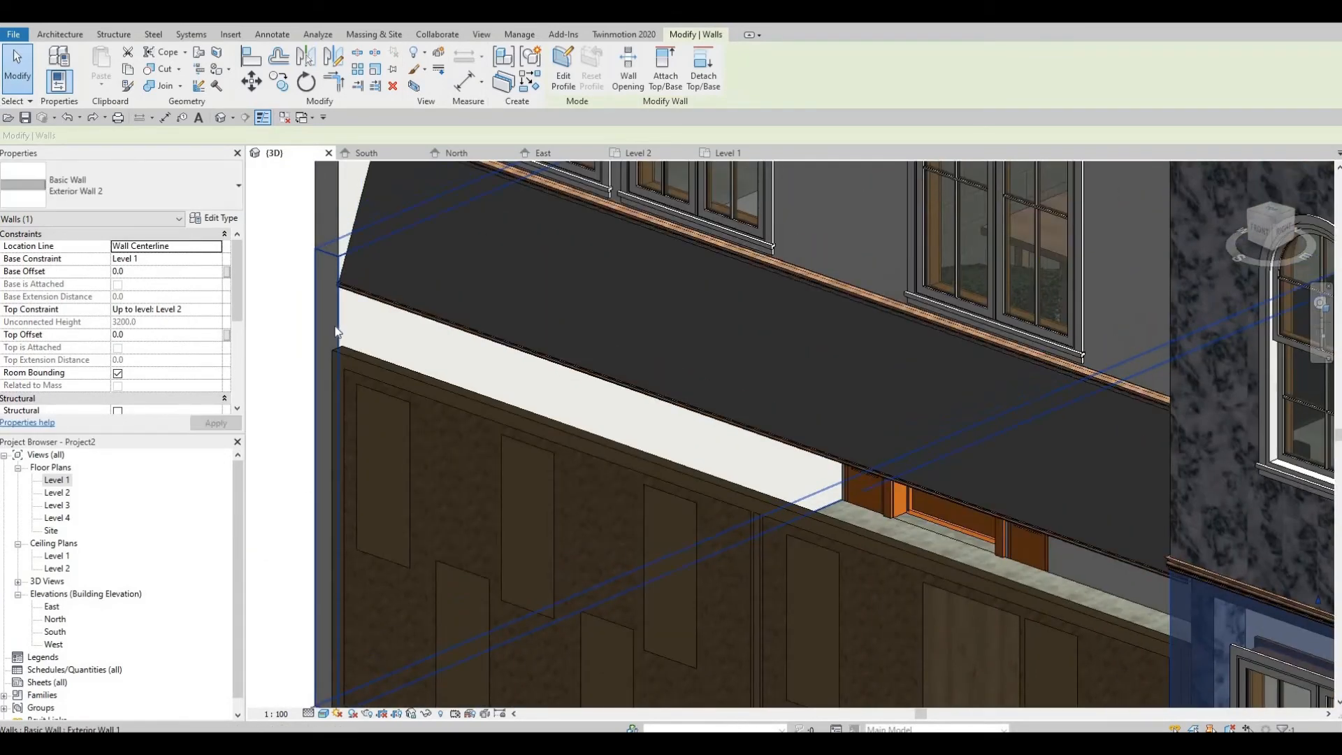
{"action": "left_click", "coordinate": [333, 397]}
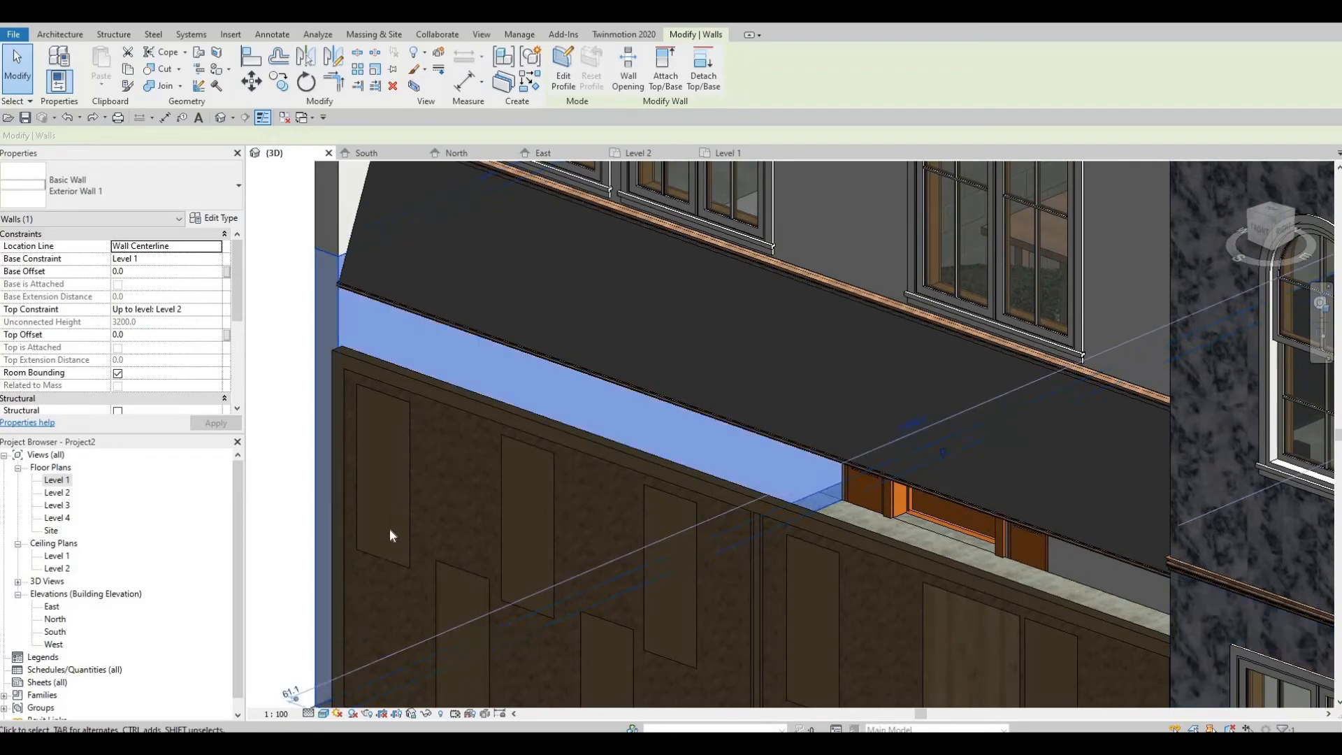
{"action": "middle_click_drag", "start_coordinate": [312, 594], "coordinate": [414, 468]}
{"action": "scroll", "coordinate": [413, 468], "scroll_direction": "down", "scroll_amount": 1}
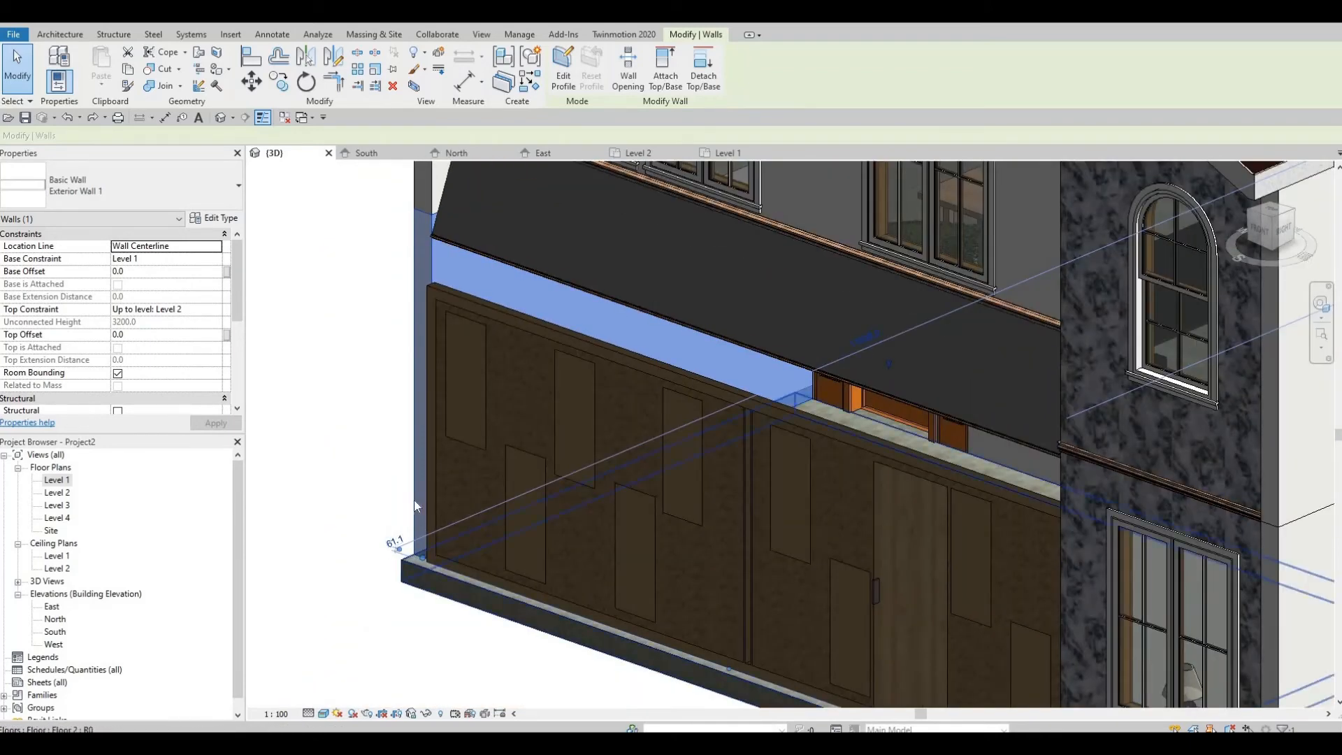
{"action": "key", "text": "Escape"}
{"action": "key", "text": "Escape"}
{"action": "key", "text": "a"}
{"action": "key", "text": "l"}
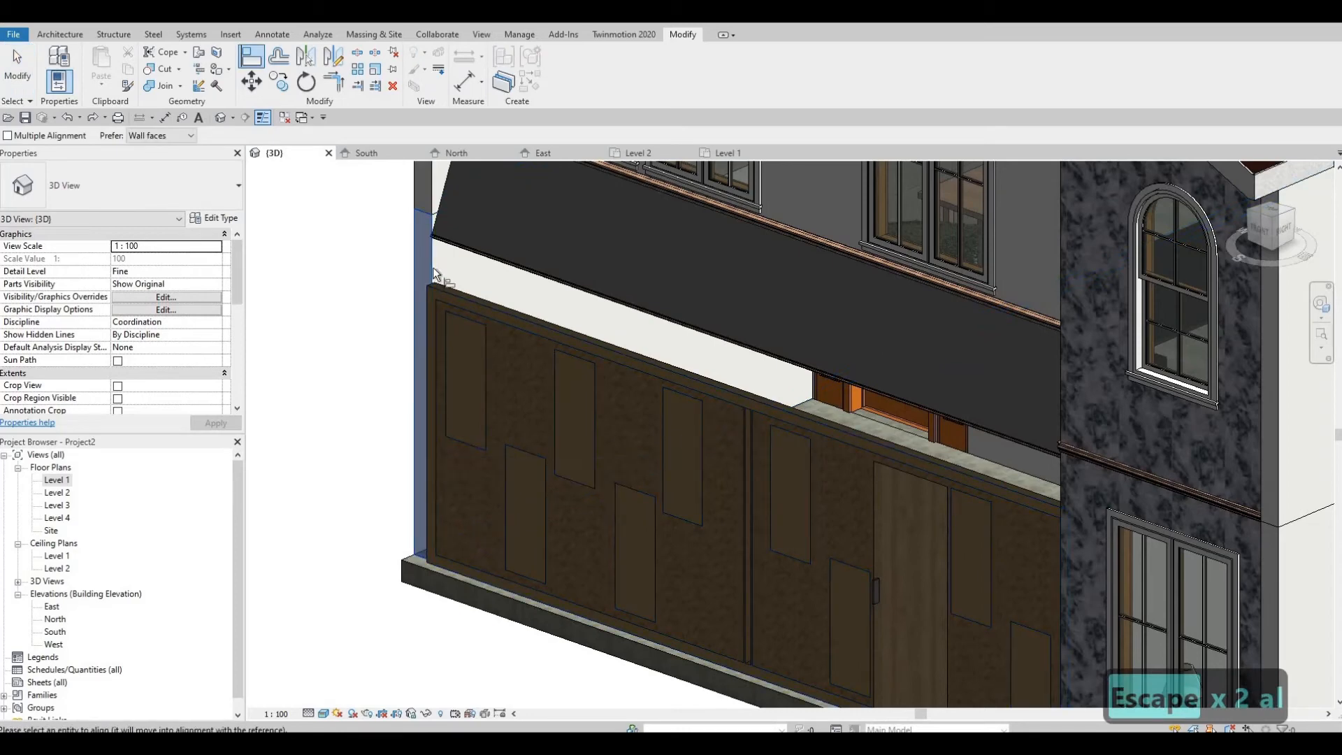
{"action": "key", "text": "Escape"}
{"action": "key", "text": "Escape"}
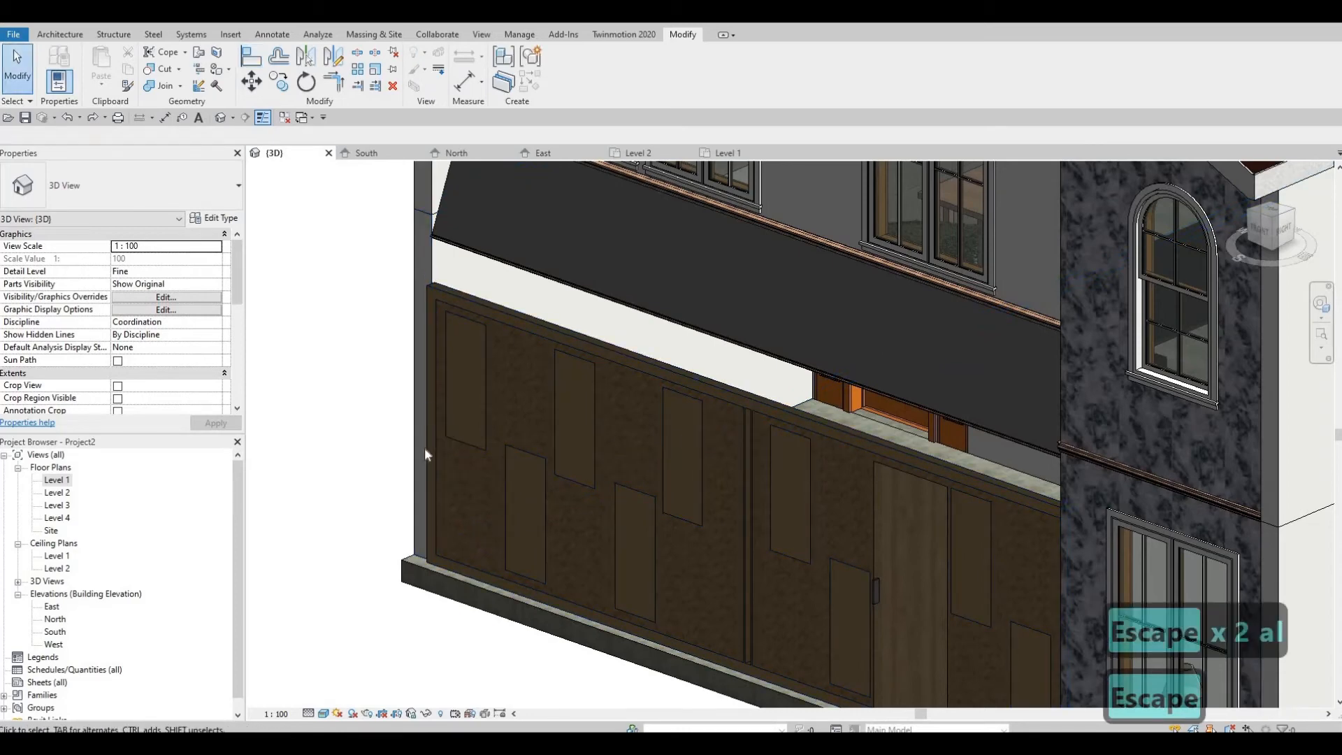
{"action": "scroll", "coordinate": [914, 532], "scroll_direction": "down", "scroll_amount": 1}
{"action": "middle_click_drag", "start_coordinate": [1033, 660], "coordinate": [845, 552]}
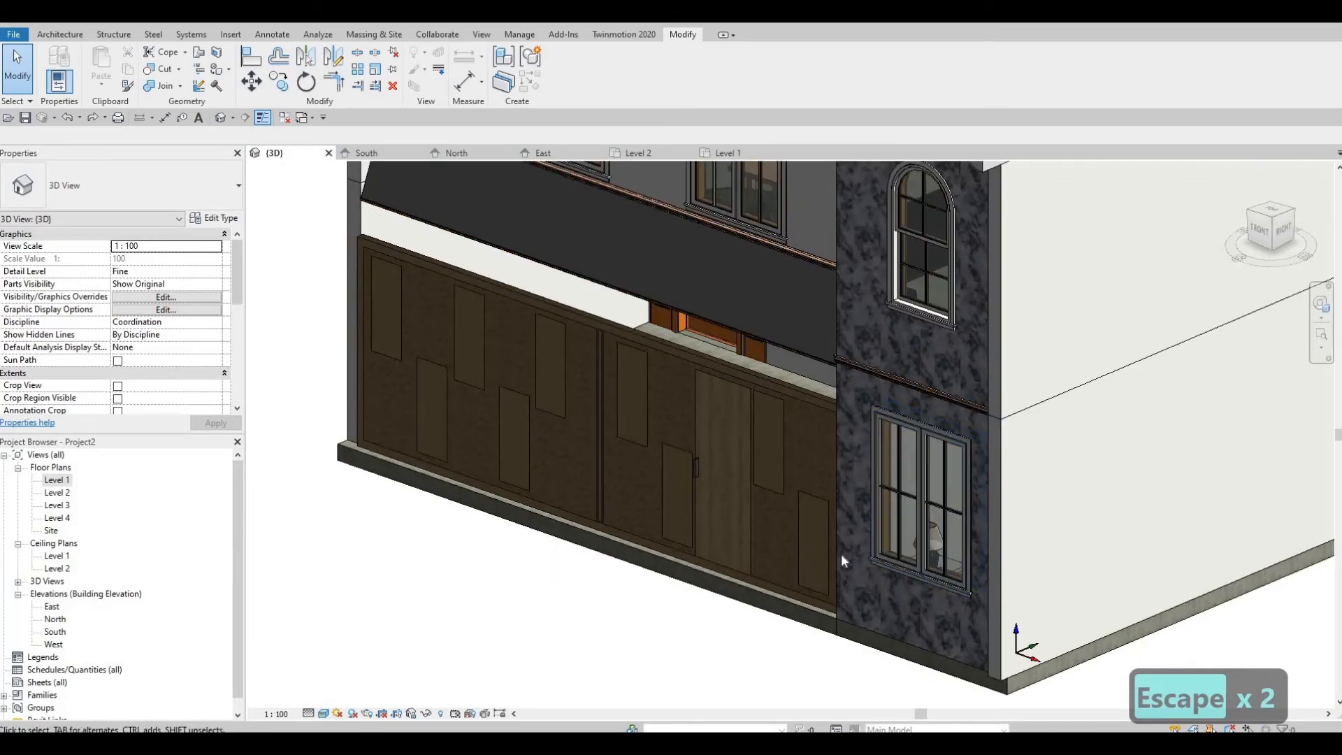
- Align the ground-floor side wall's front end face with the front face of the marble wall across the facade
{"action": "key", "text": "a"}
{"action": "key", "text": "l"}
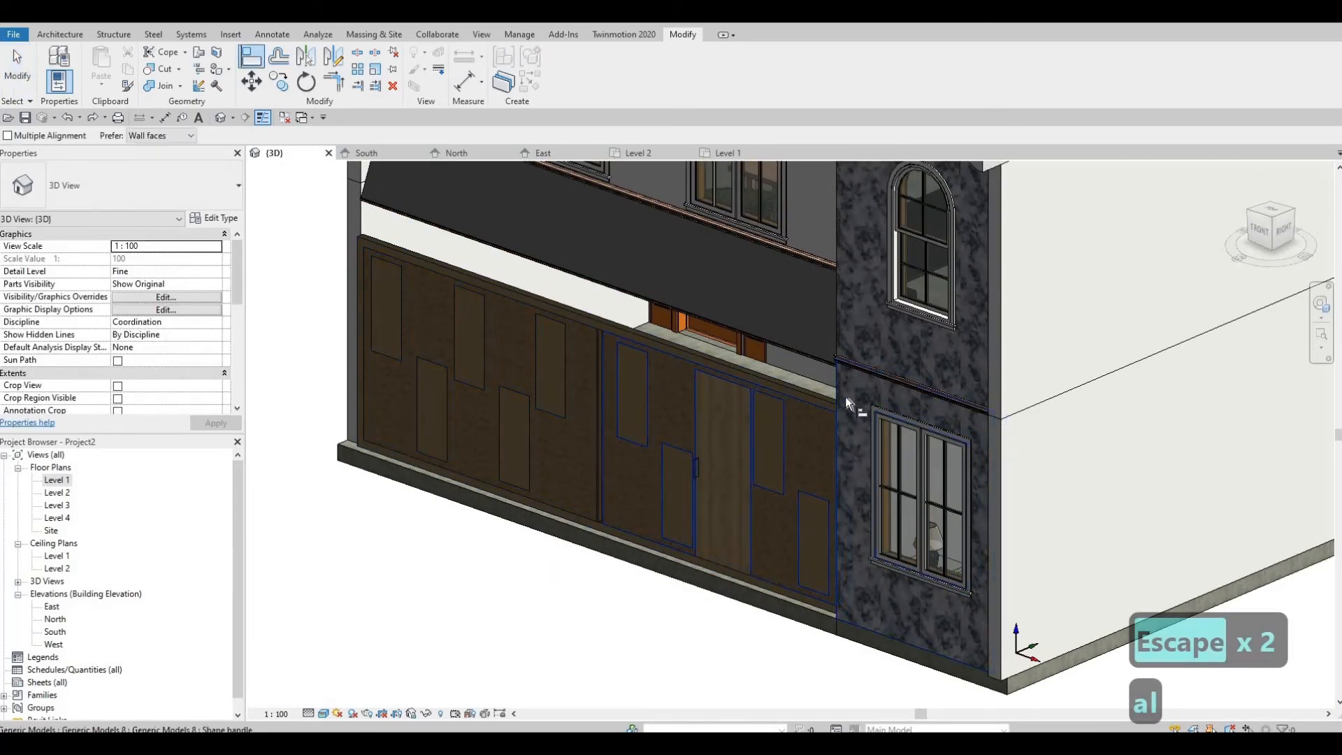
{"action": "left_click", "coordinate": [841, 388]}
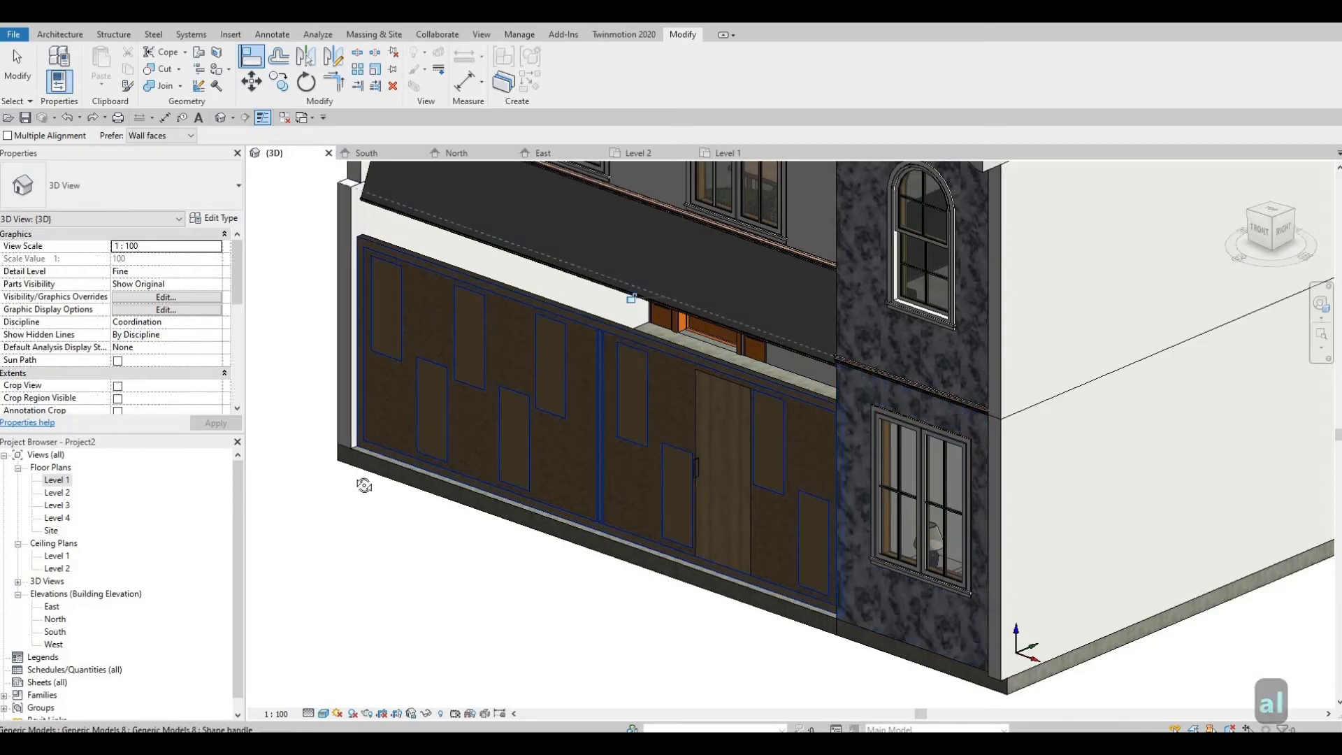
{"action": "key", "text": "Escape"}
{"action": "key", "text": "Escape"}
{"action": "middle_click_drag", "start_coordinate": [428, 326], "coordinate": [725, 379], "text": "shift"}
{"action": "middle_click_drag", "start_coordinate": [806, 336], "coordinate": [724, 378]}
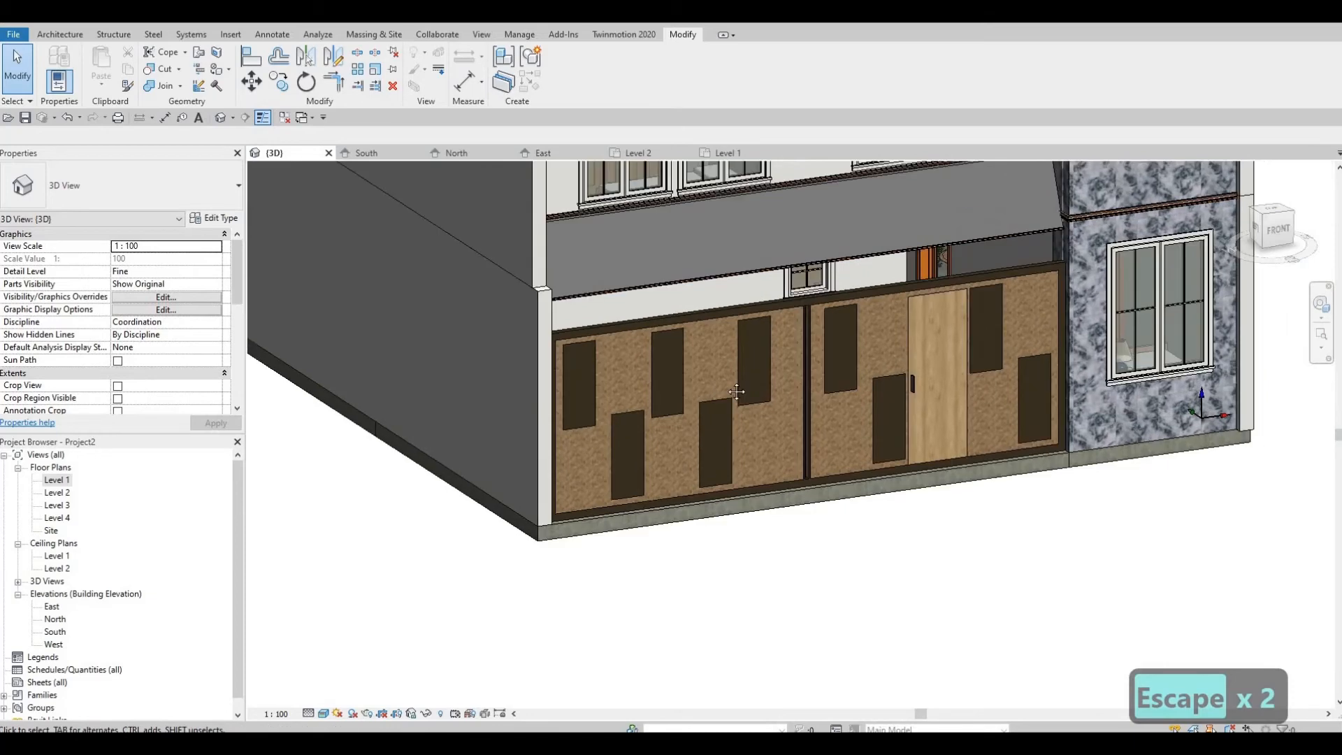
- Check which material the ground-floor marble wall uses in its type properties, leaving the type unchanged
{"action": "left_click", "coordinate": [1067, 249]}
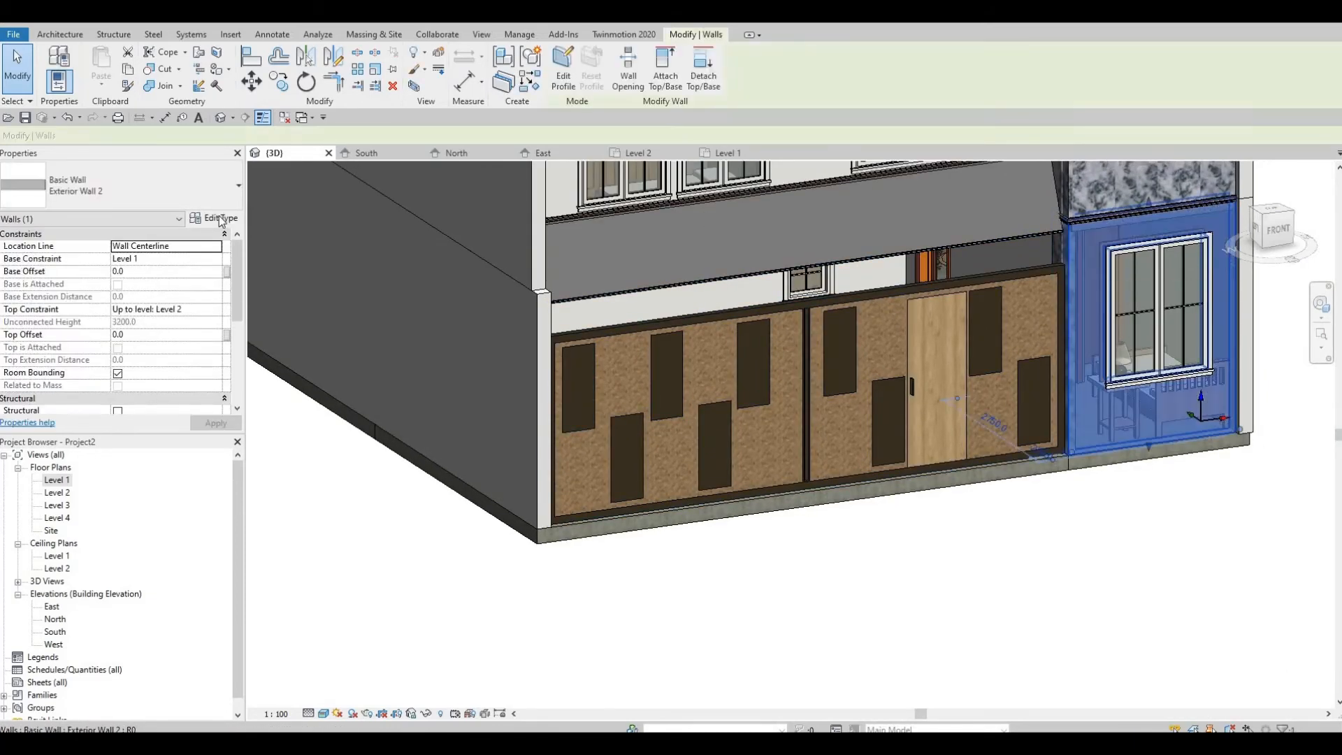
{"action": "left_click", "coordinate": [214, 218]}
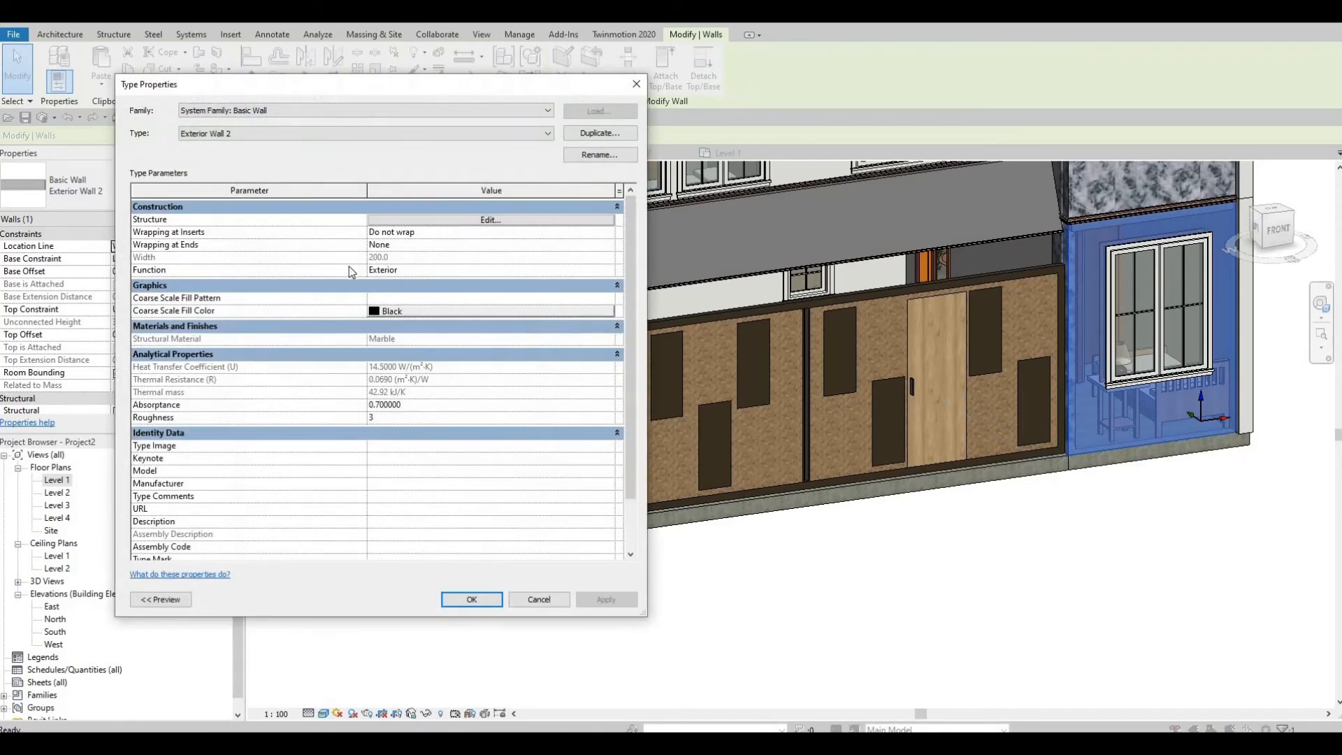
{"action": "left_click", "coordinate": [463, 223]}
{"action": "key", "text": "Escape"}
{"action": "key", "text": "Escape"}
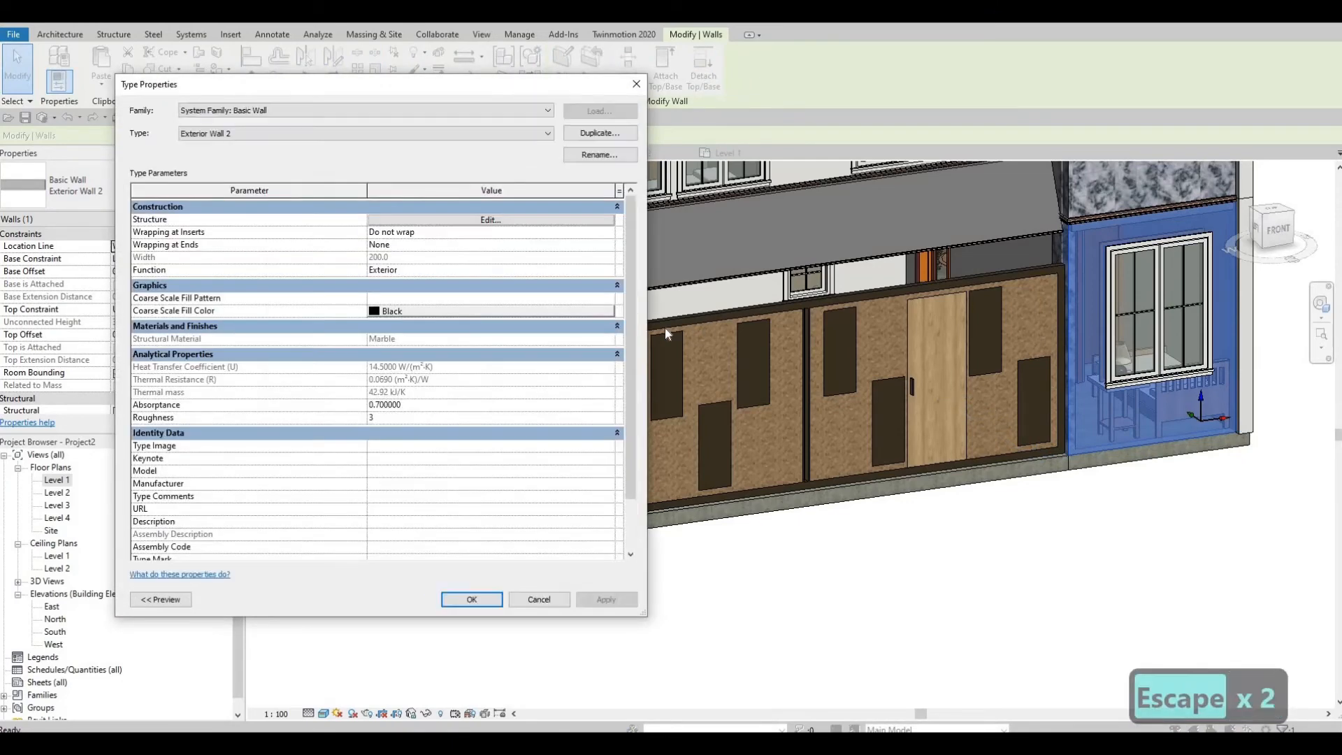
{"action": "key", "text": "Escape"}
- Split the ground-floor side wall's outer face with a full-height vertical line in line with the Level 2 wall's front end
{"action": "middle_click_drag", "start_coordinate": [548, 329], "coordinate": [544, 346]}
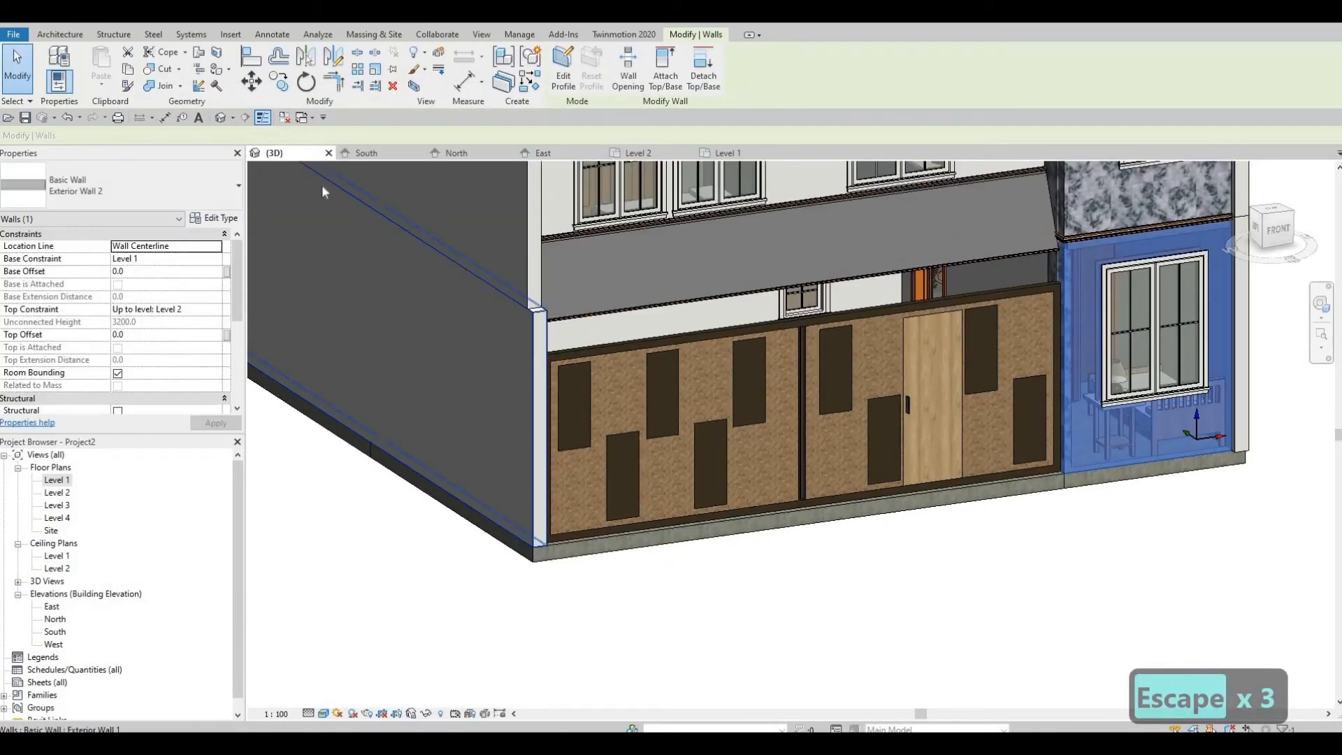
{"action": "left_click", "coordinate": [218, 56]}
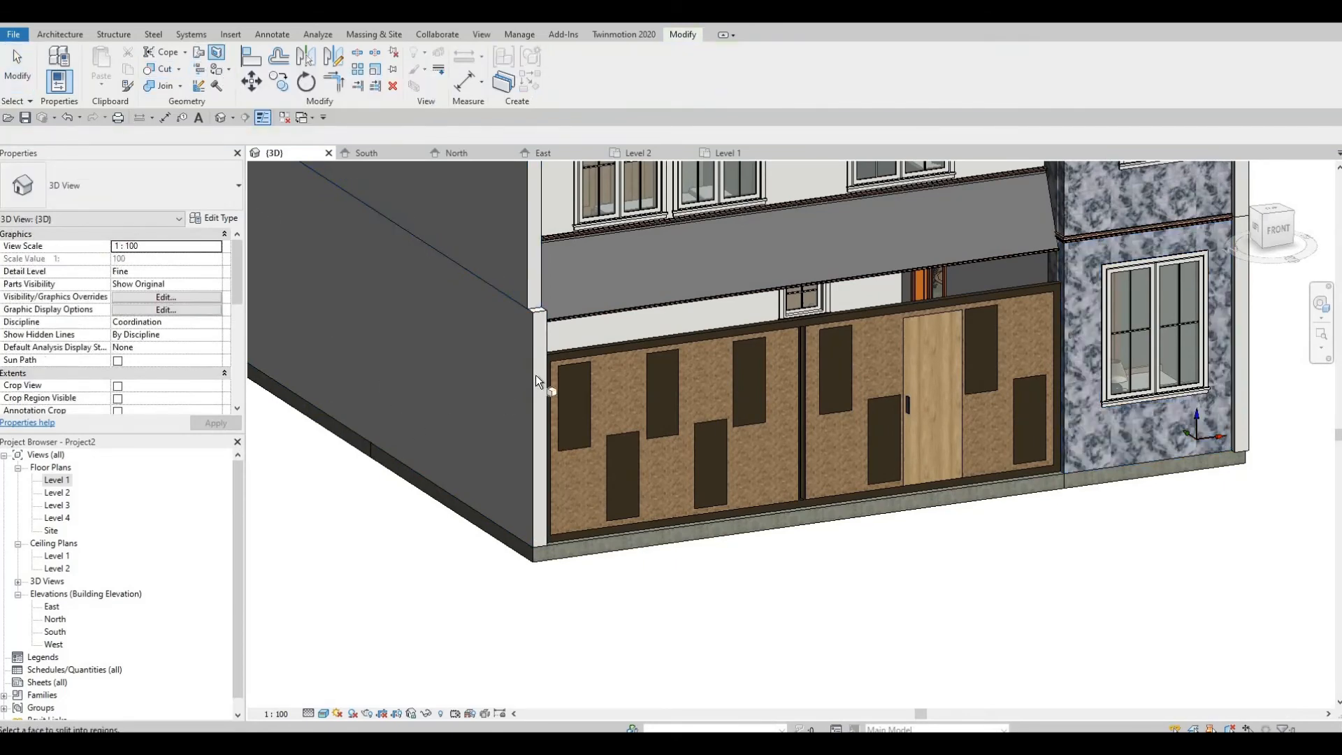
{"action": "scroll", "coordinate": [734, 334], "scroll_direction": "up", "scroll_amount": 5}
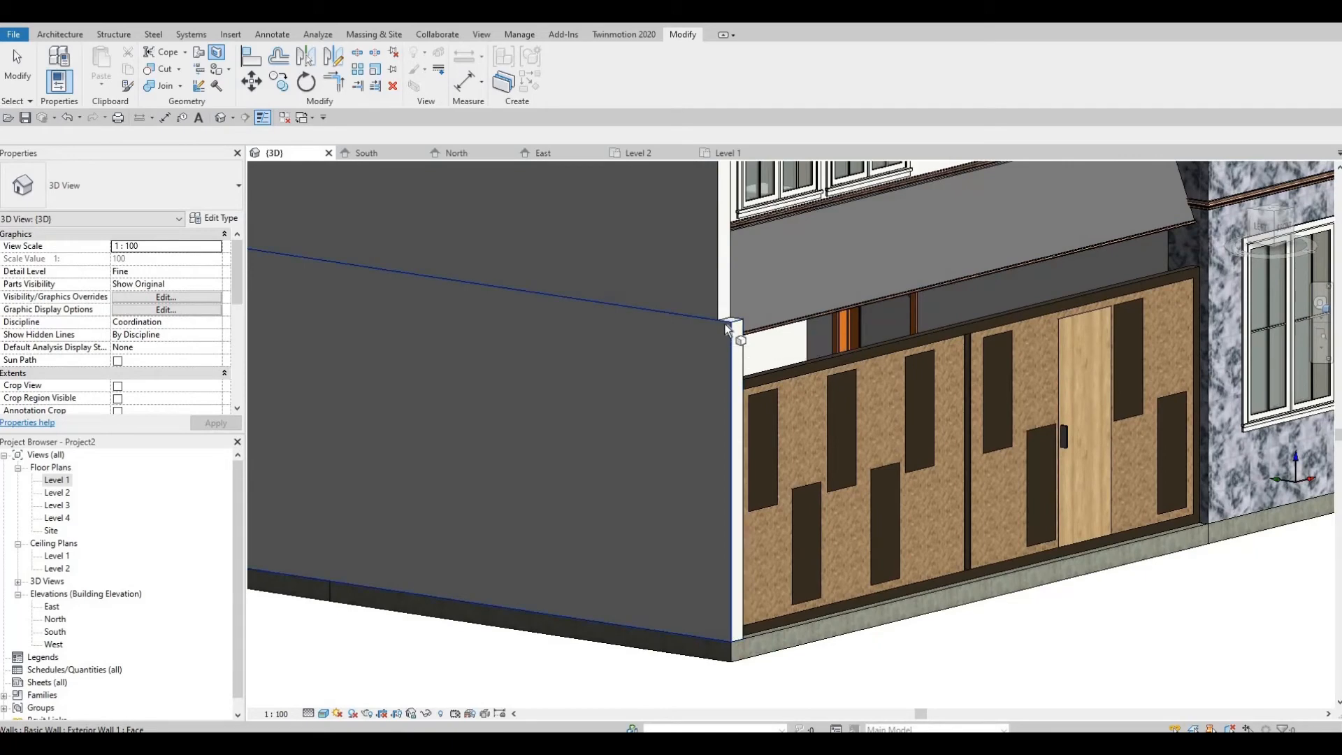
{"action": "left_click", "coordinate": [725, 325]}
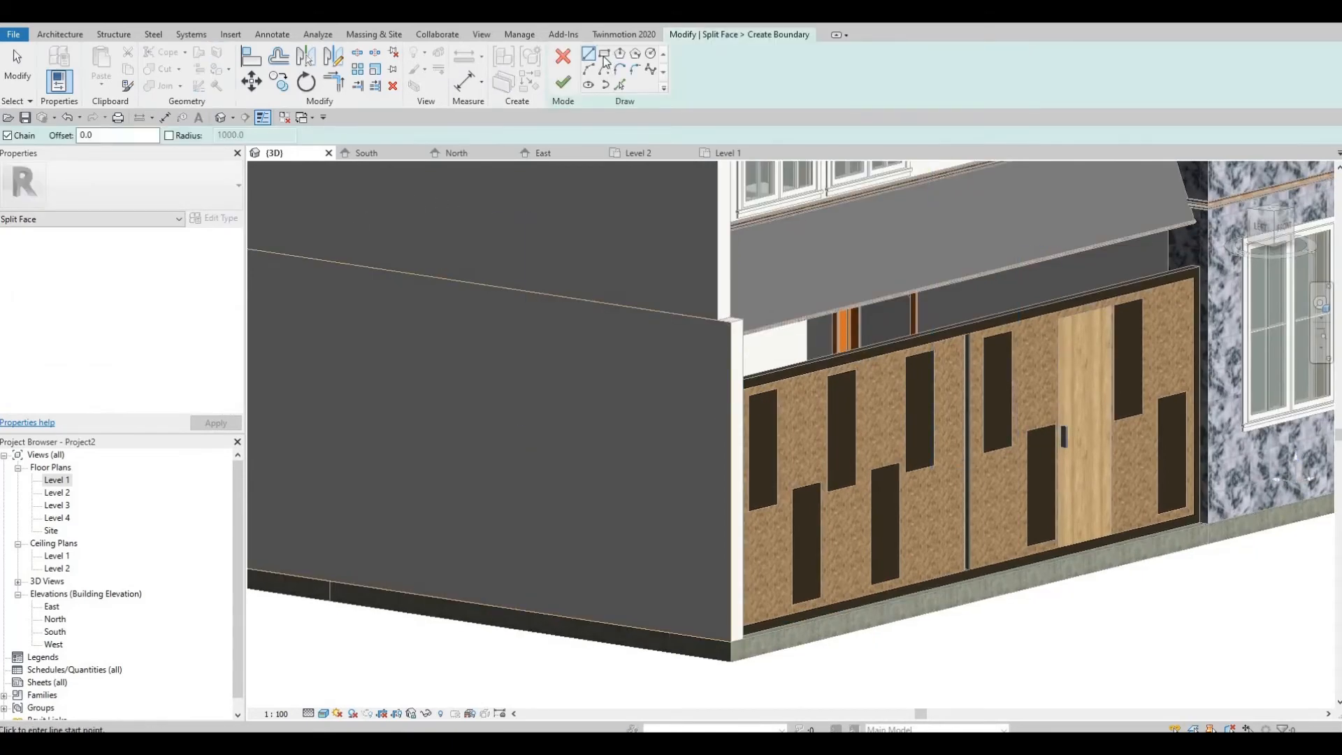
{"action": "scroll", "coordinate": [704, 330], "scroll_direction": "up", "scroll_amount": 2}
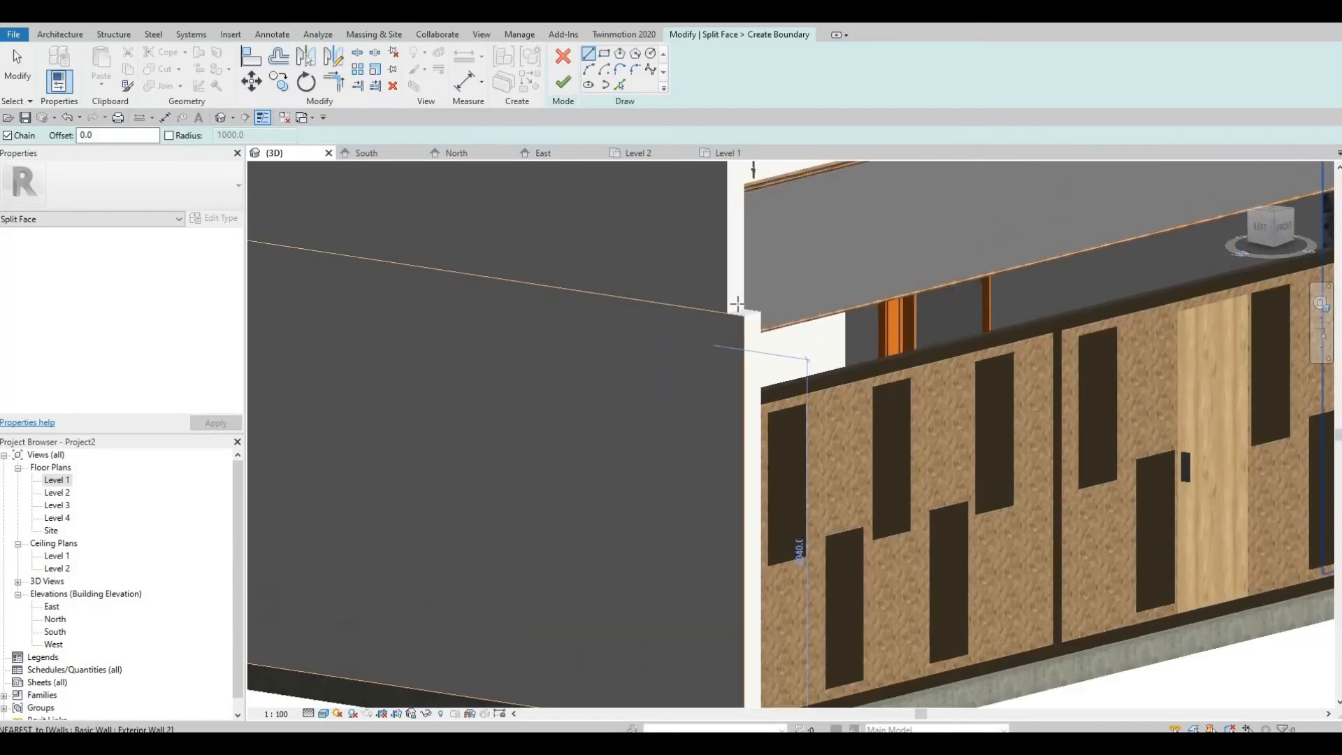
{"action": "scroll", "coordinate": [710, 440], "scroll_direction": "down", "scroll_amount": 3}
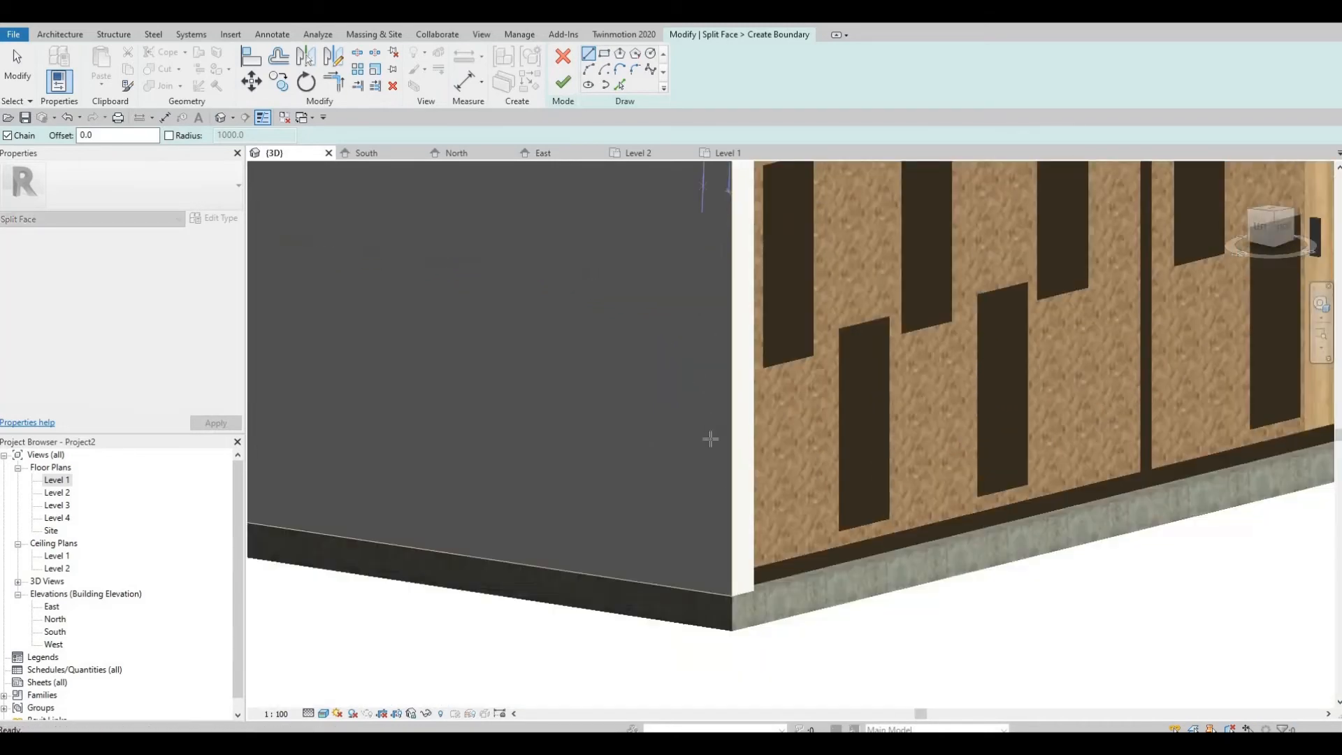
{"action": "scroll", "coordinate": [710, 455], "scroll_direction": "up", "scroll_amount": 3}
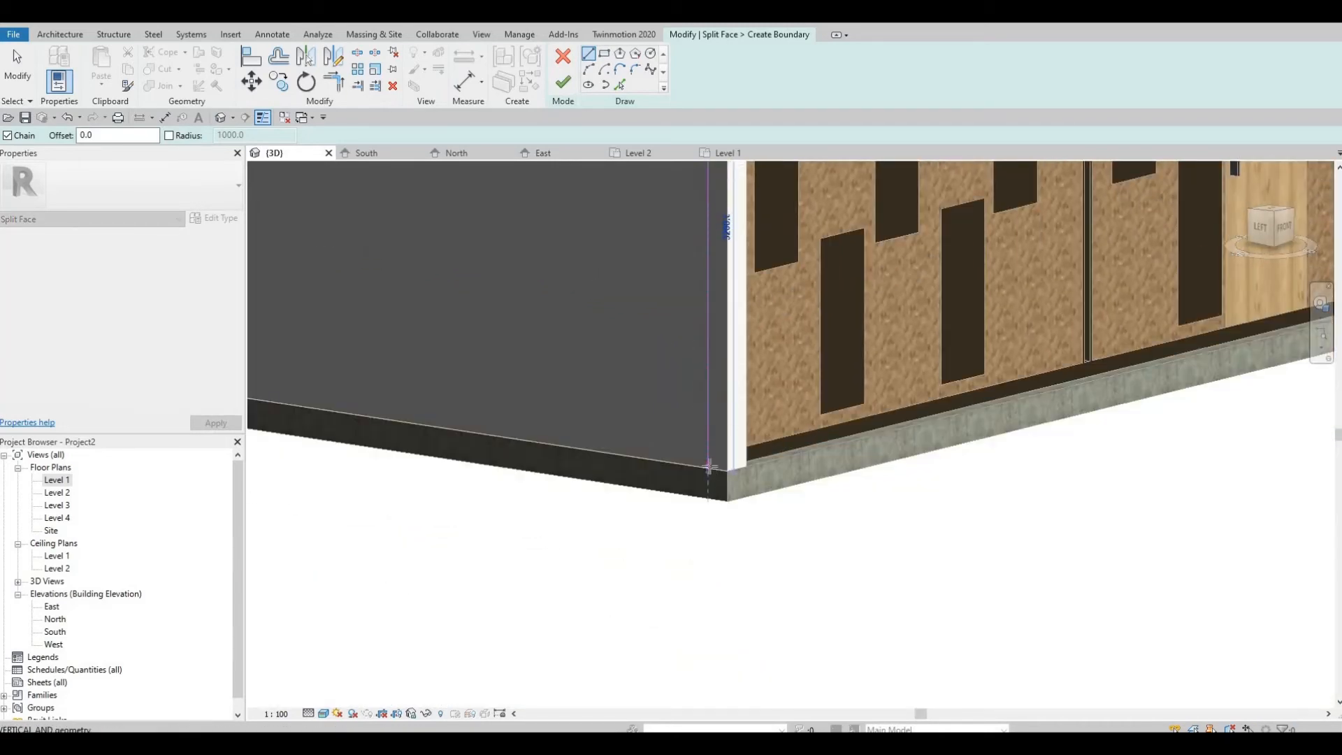
{"action": "left_click", "coordinate": [708, 478]}
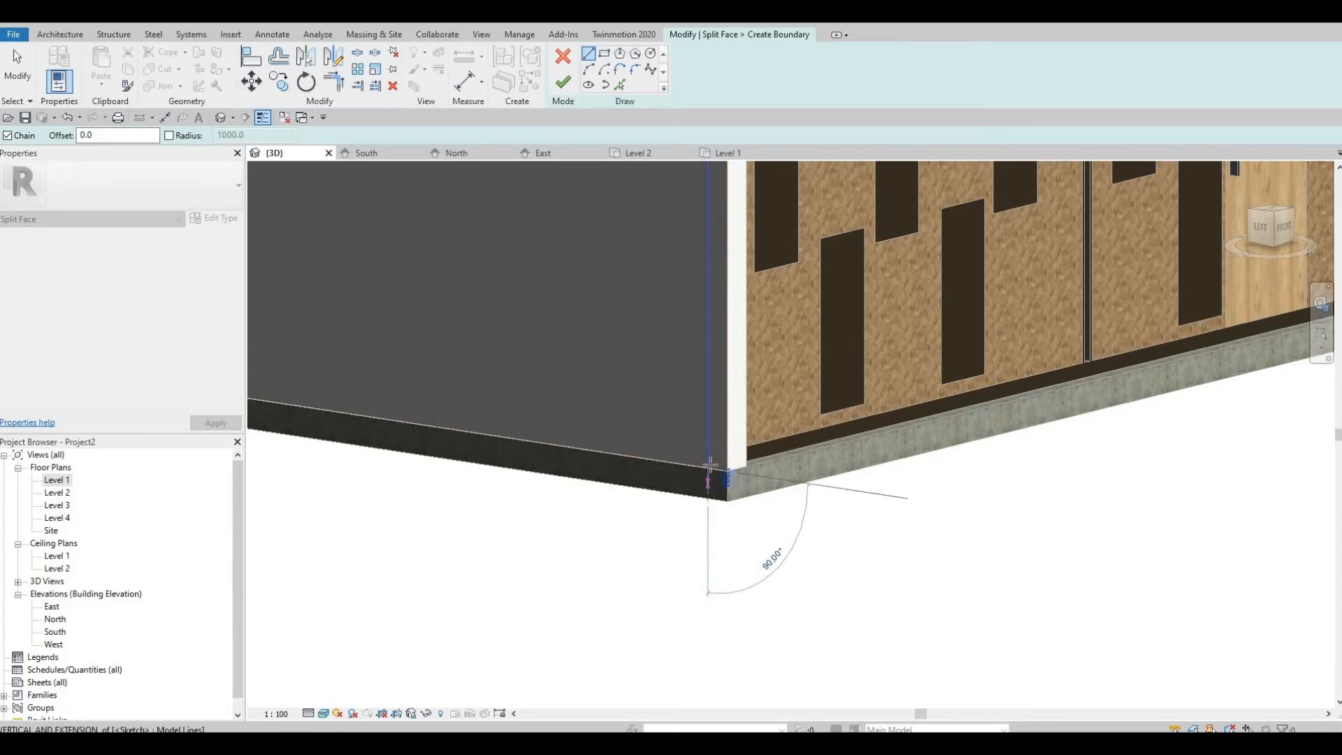
{"action": "scroll", "coordinate": [702, 468], "scroll_direction": "up", "scroll_amount": 4}
{"action": "key", "text": "Escape"}
{"action": "scroll", "coordinate": [689, 411], "scroll_direction": "down", "scroll_amount": 5}
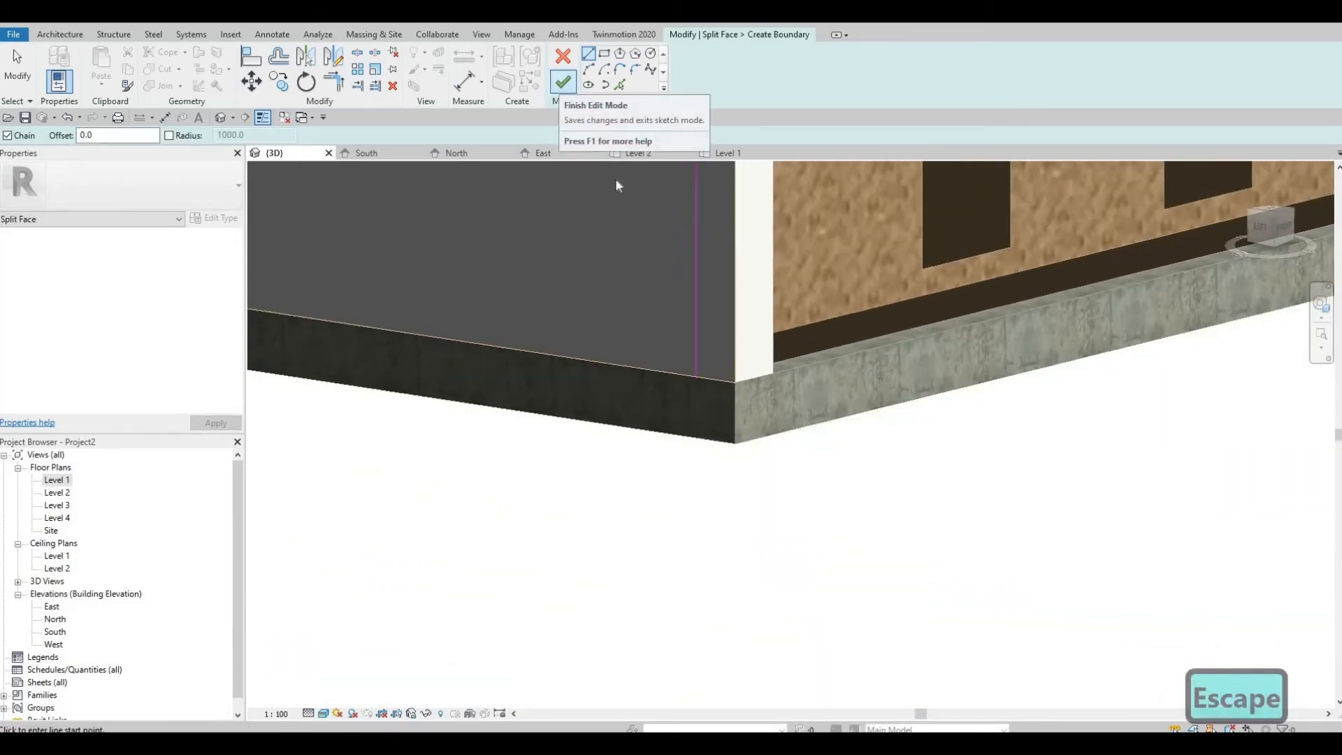
{"action": "left_click", "coordinate": [562, 87]}
{"action": "scroll", "coordinate": [680, 434], "scroll_direction": "up", "scroll_amount": 3}
{"action": "scroll", "coordinate": [689, 414], "scroll_direction": "down", "scroll_amount": 5}
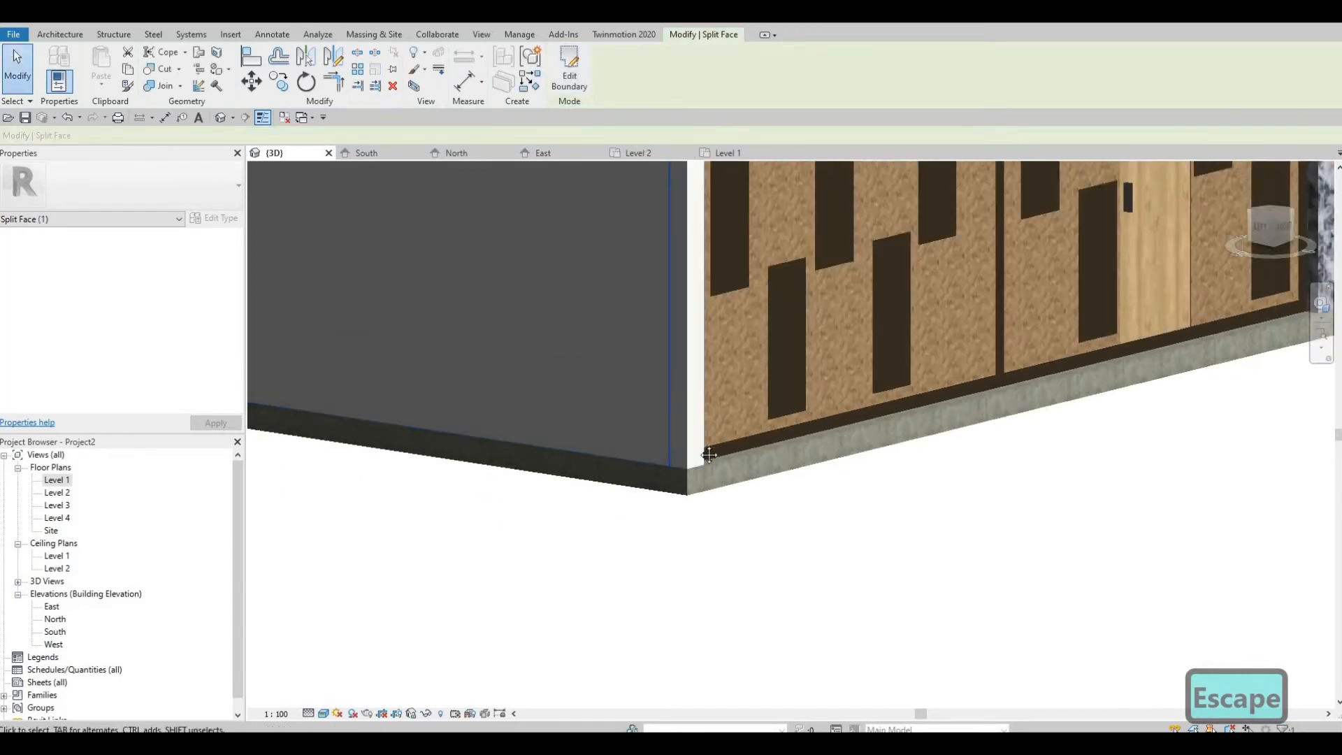
{"action": "key", "text": "Escape"}
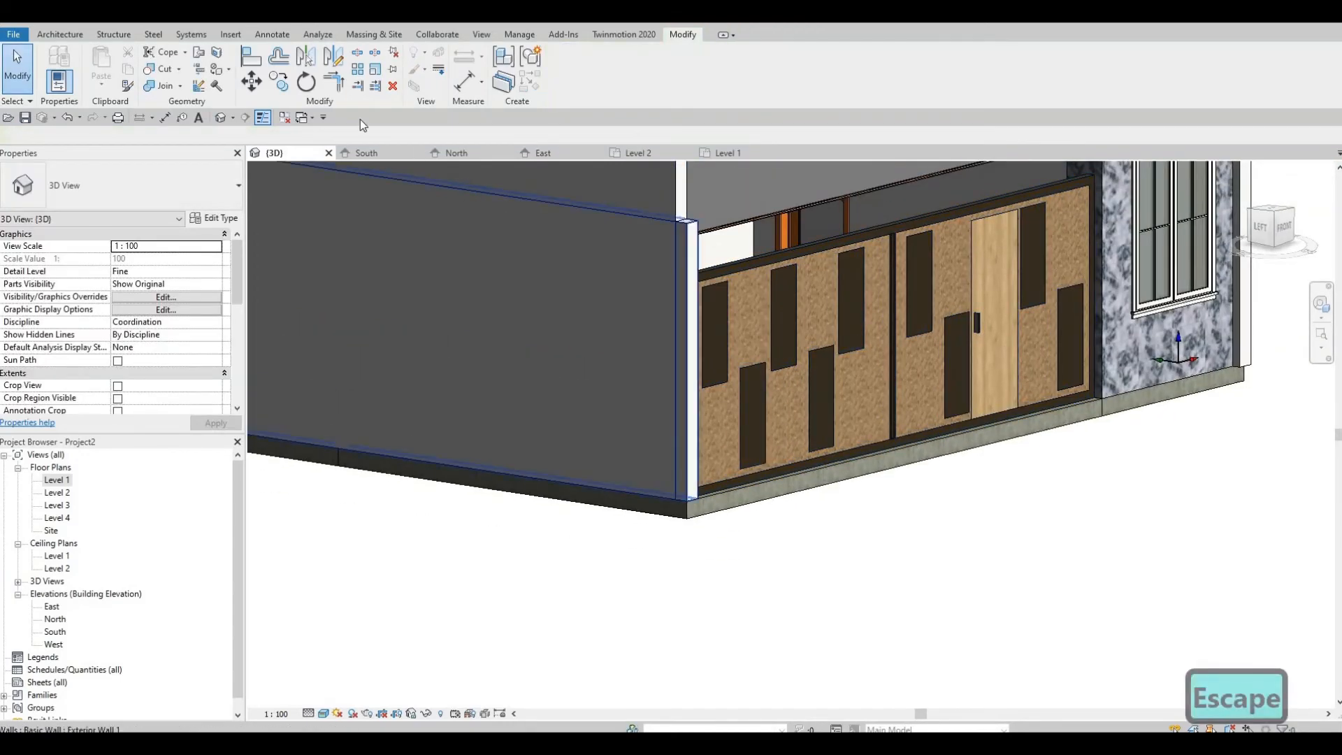
- Split the ground-floor side wall's inner face with a full-height vertical line beside the framed panel, level with the upper wall's front end
{"action": "middle_click_drag", "start_coordinate": [518, 615], "coordinate": [339, 593], "text": "shift"}
{"action": "middle_click_drag", "start_coordinate": [378, 318], "coordinate": [339, 594]}
{"action": "middle_click_drag", "start_coordinate": [517, 287], "coordinate": [429, 299], "text": "shift"}
{"action": "scroll", "coordinate": [429, 299], "scroll_direction": "up", "scroll_amount": 2}
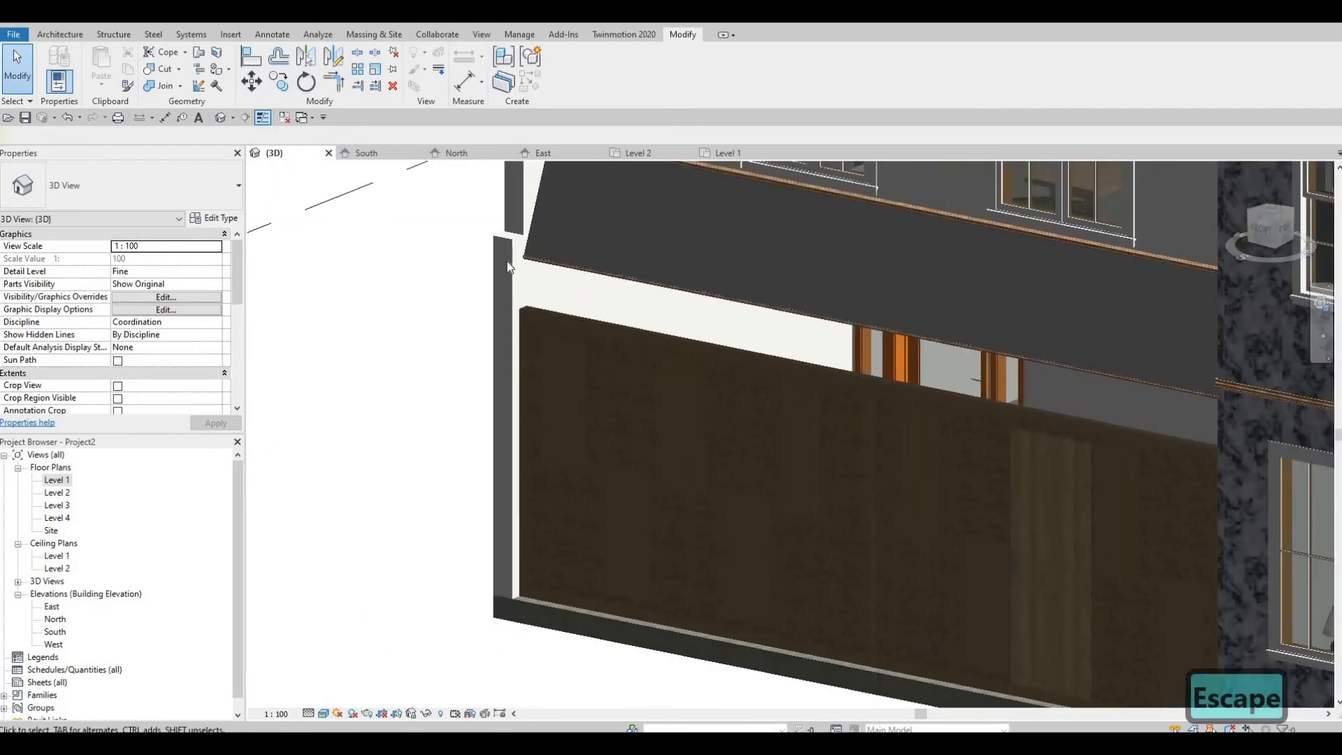
{"action": "left_click", "coordinate": [217, 52]}
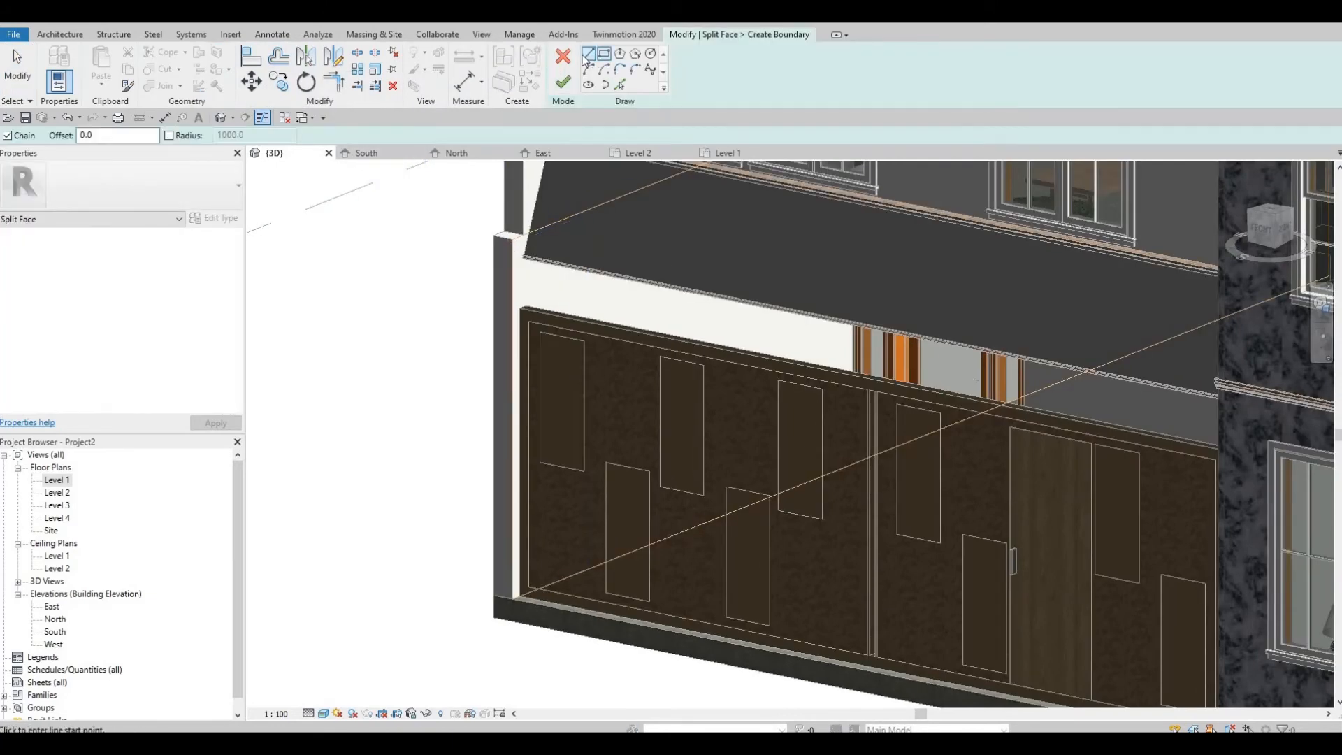
{"action": "scroll", "coordinate": [523, 245], "scroll_direction": "up", "scroll_amount": 3}
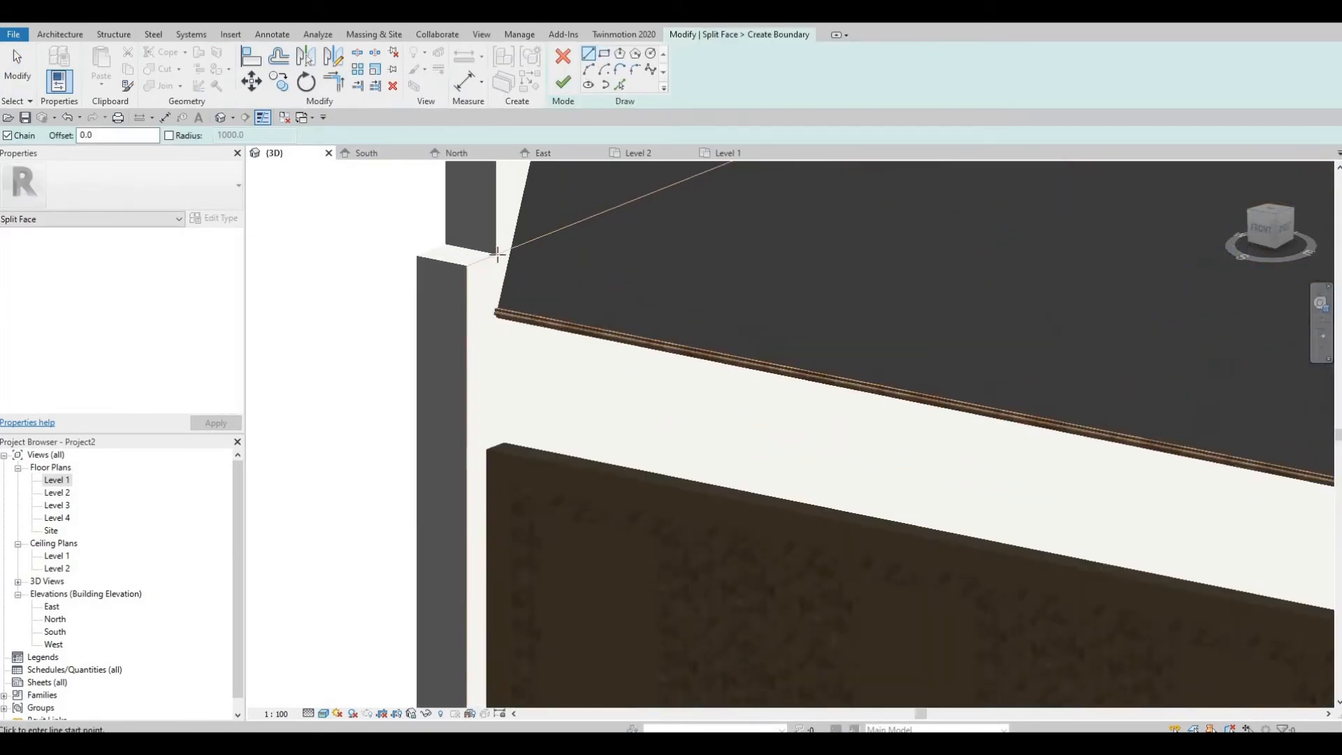
{"action": "middle_click_drag", "start_coordinate": [453, 475], "coordinate": [383, 105]}
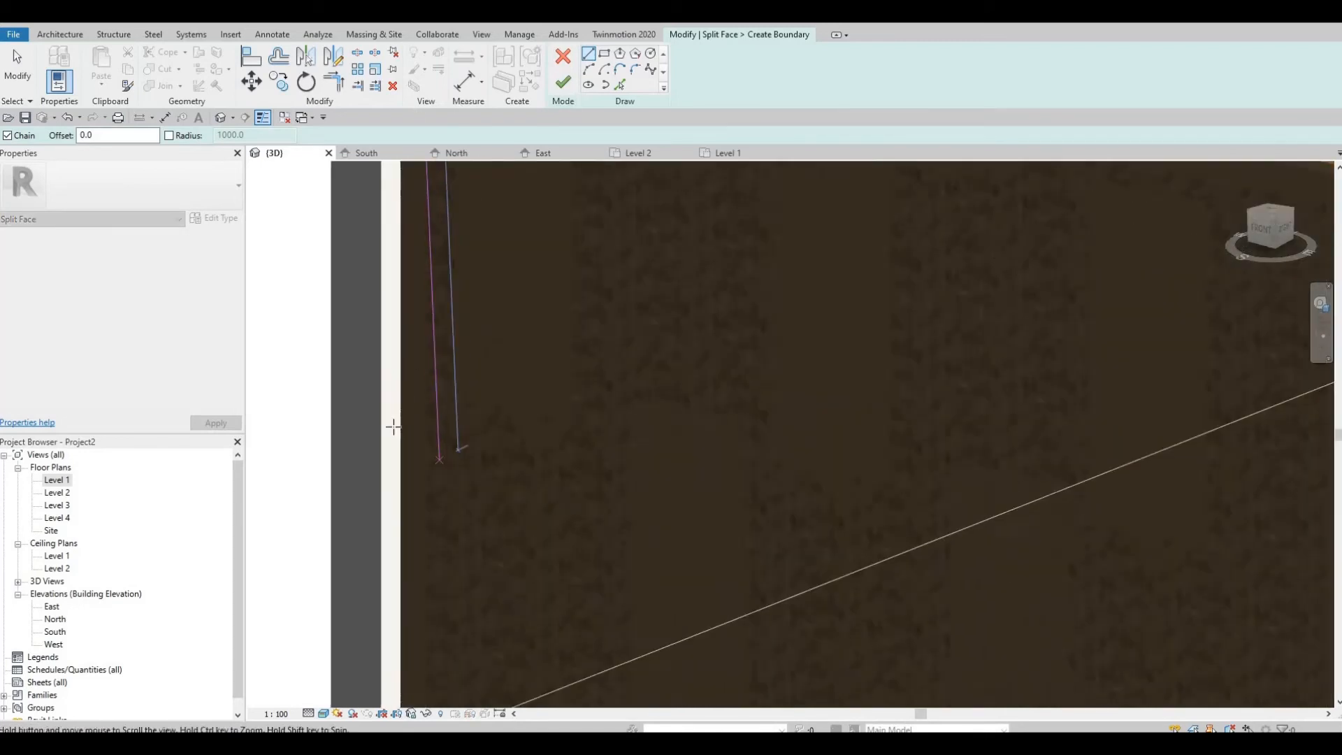
{"action": "middle_click_drag", "start_coordinate": [393, 426], "coordinate": [371, 112]}
{"action": "scroll", "coordinate": [388, 437], "scroll_direction": "up", "scroll_amount": 2}
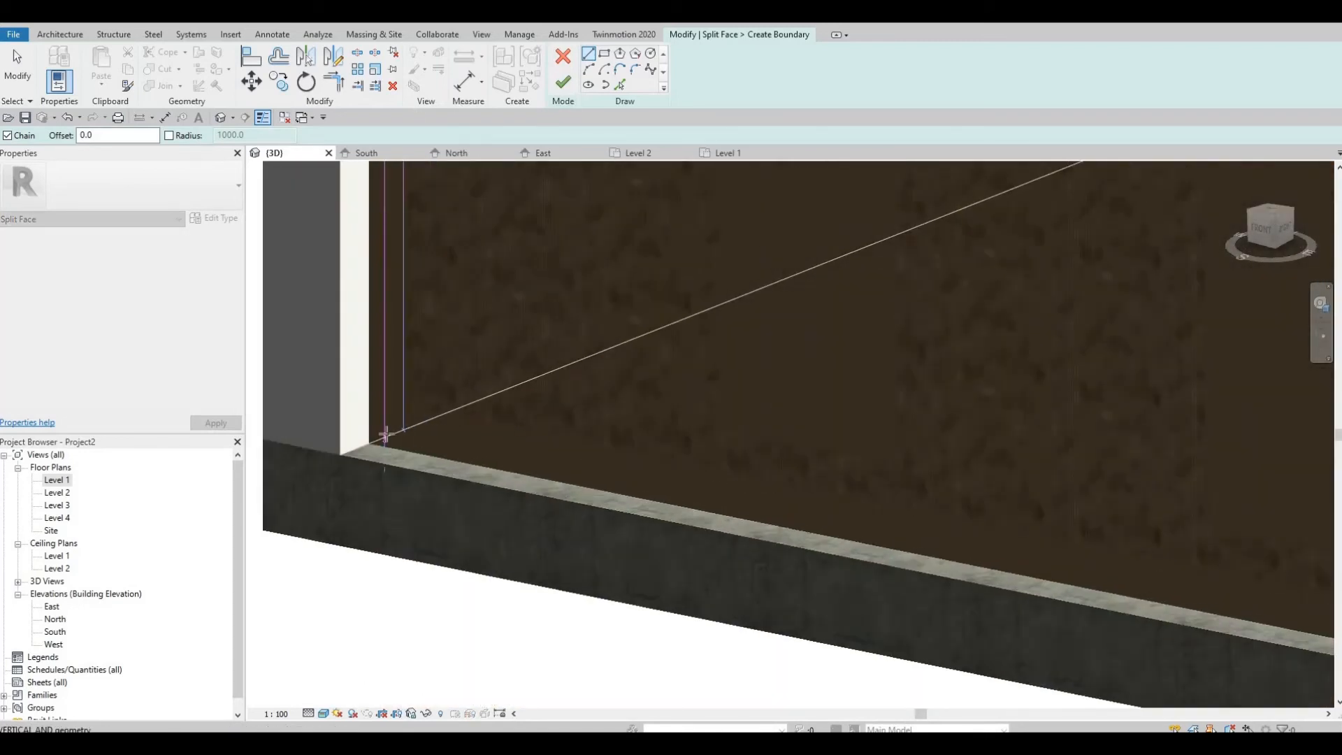
{"action": "scroll", "coordinate": [392, 366], "scroll_direction": "down", "scroll_amount": 4}
{"action": "key", "text": "Escape"}
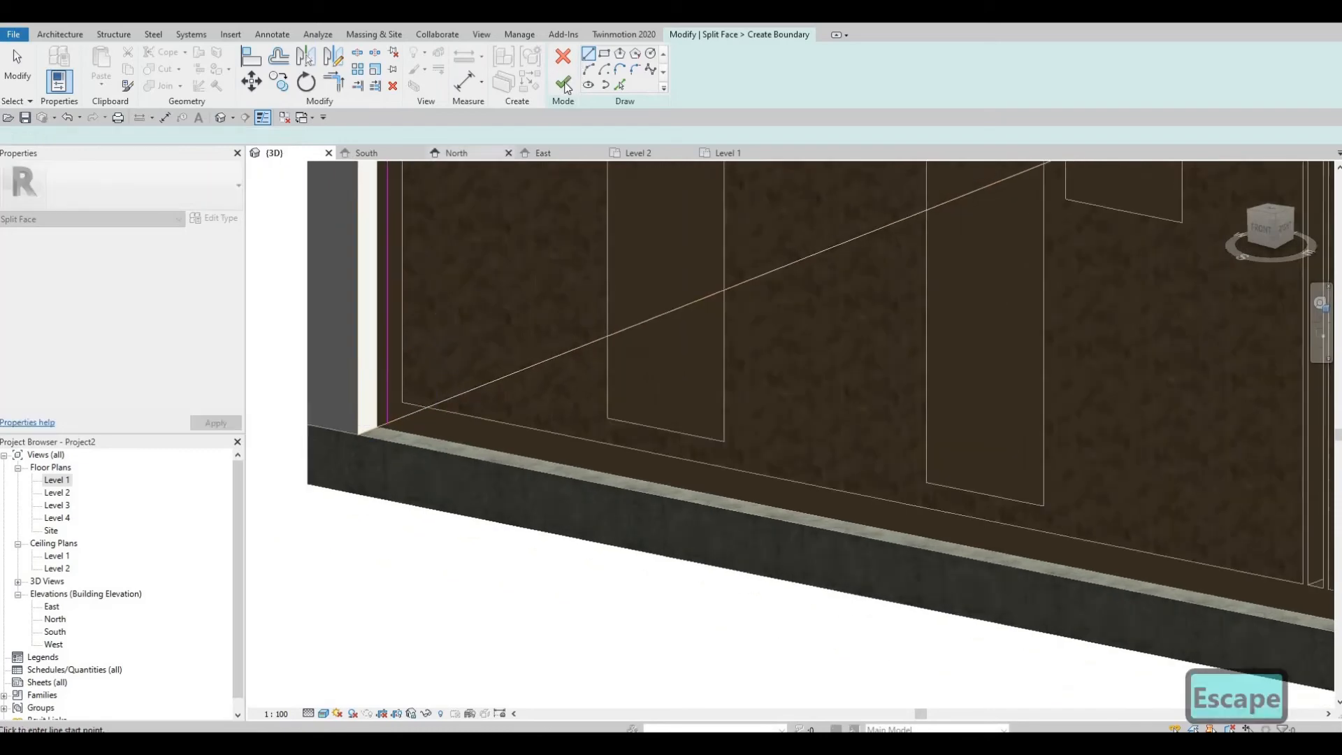
{"action": "scroll", "coordinate": [483, 336], "scroll_direction": "down", "scroll_amount": 5}
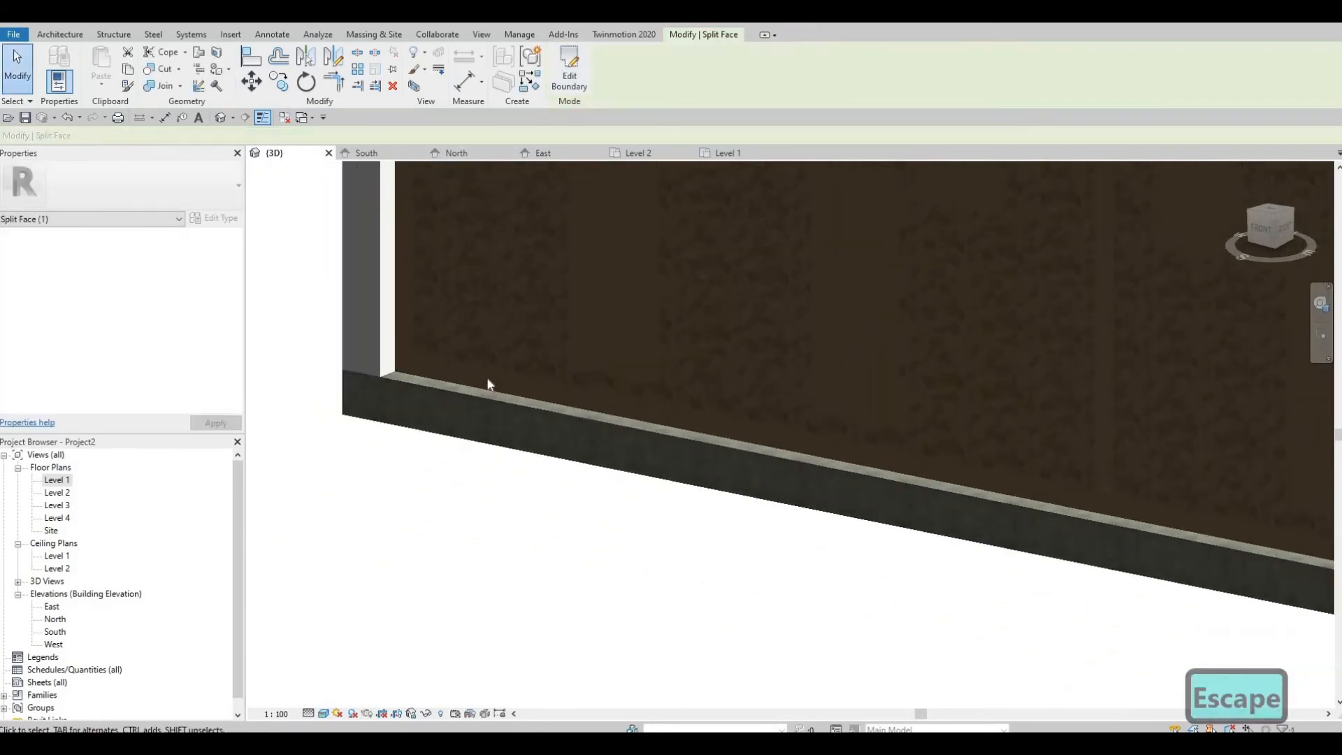
{"action": "key", "text": "Escape"}
{"action": "middle_click_drag", "start_coordinate": [417, 231], "coordinate": [401, 336]}
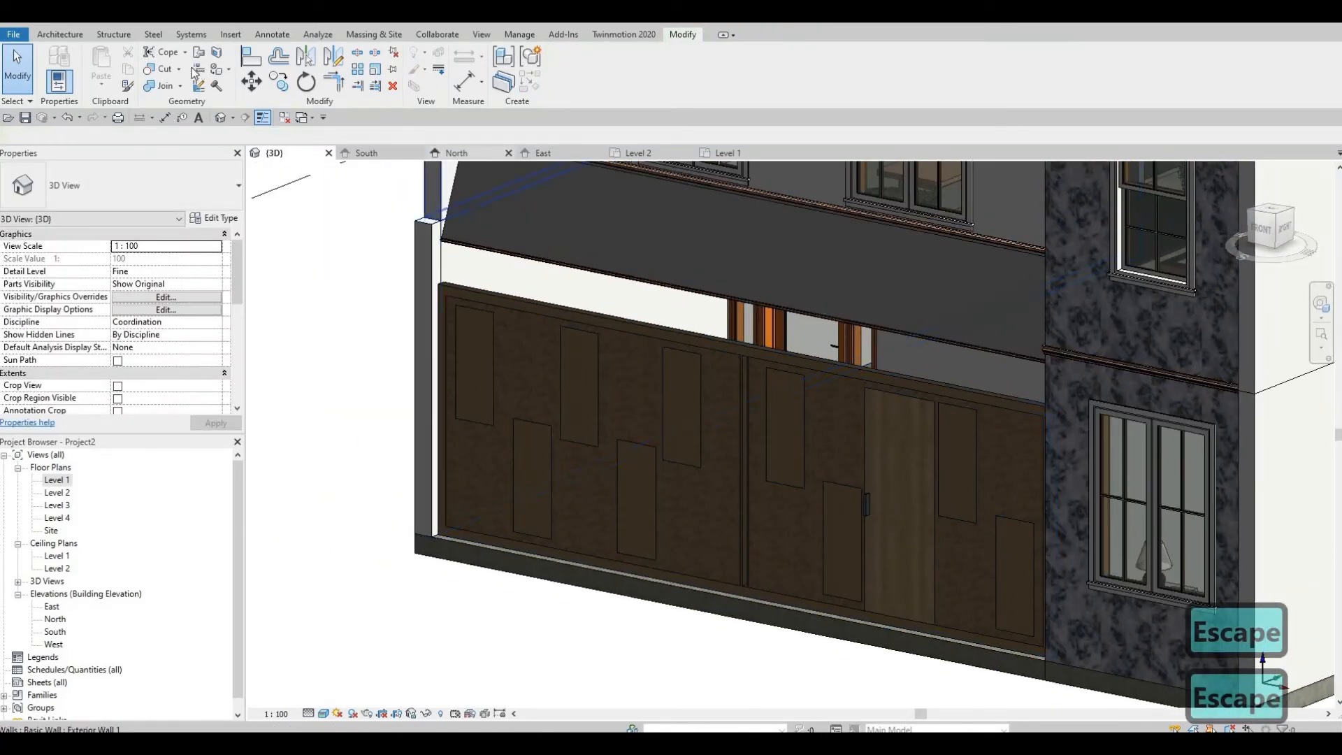
- Paint the ground-floor side wall's front end face and the split strips on both its sides with the Marble material
{"action": "left_click", "coordinate": [216, 69]}
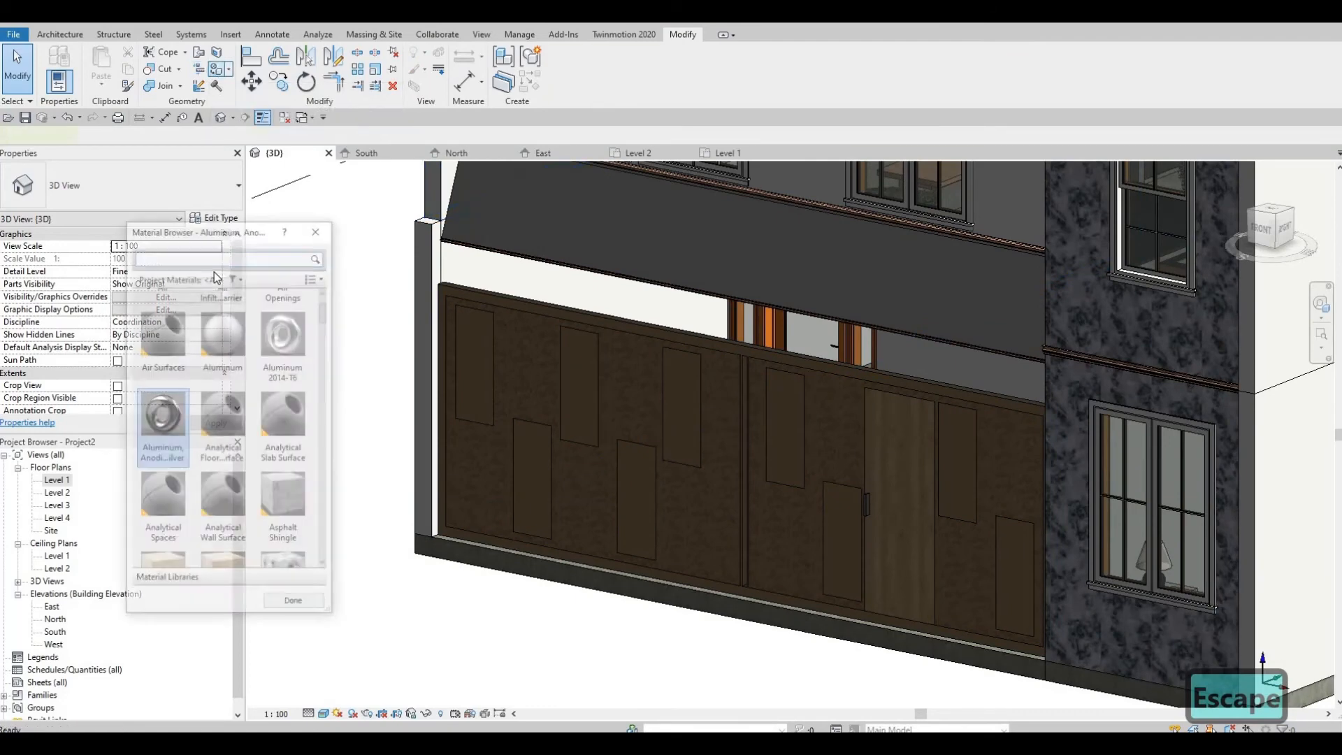
{"action": "left_click", "coordinate": [219, 257]}
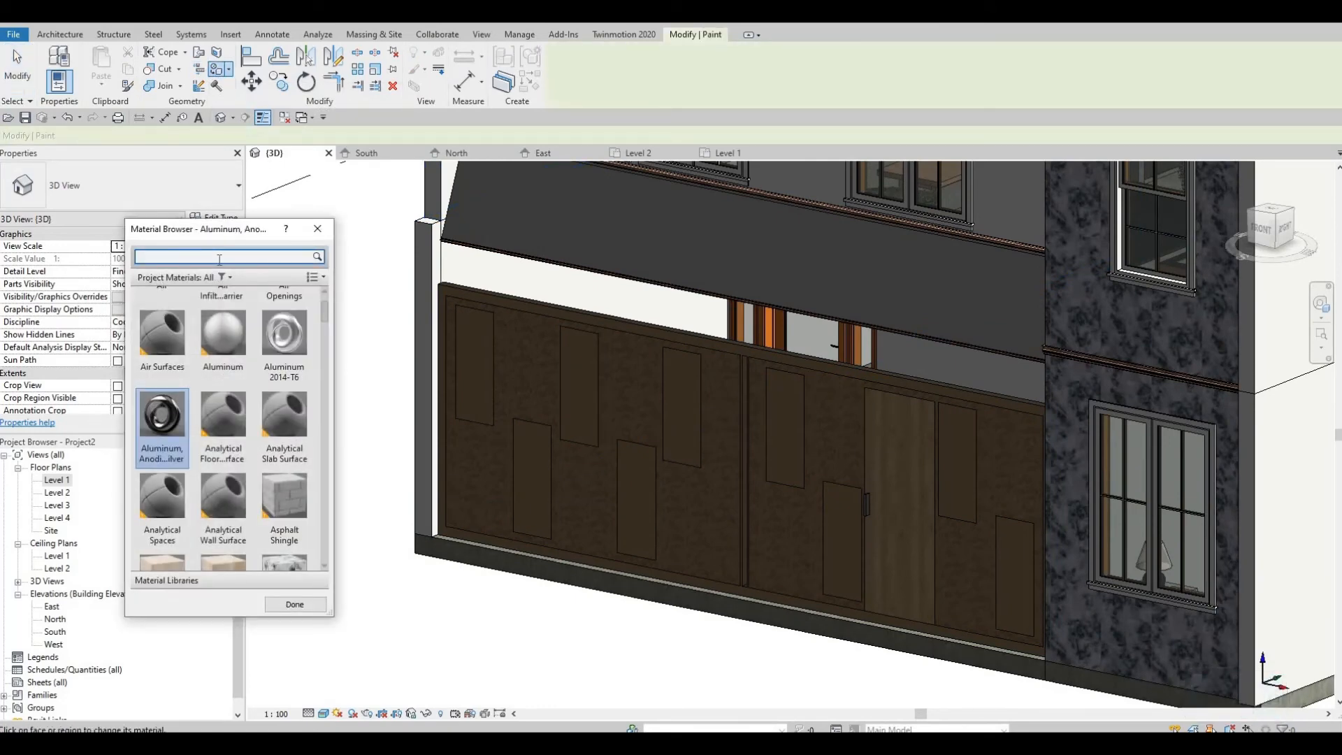
{"action": "type", "text": "marble"}
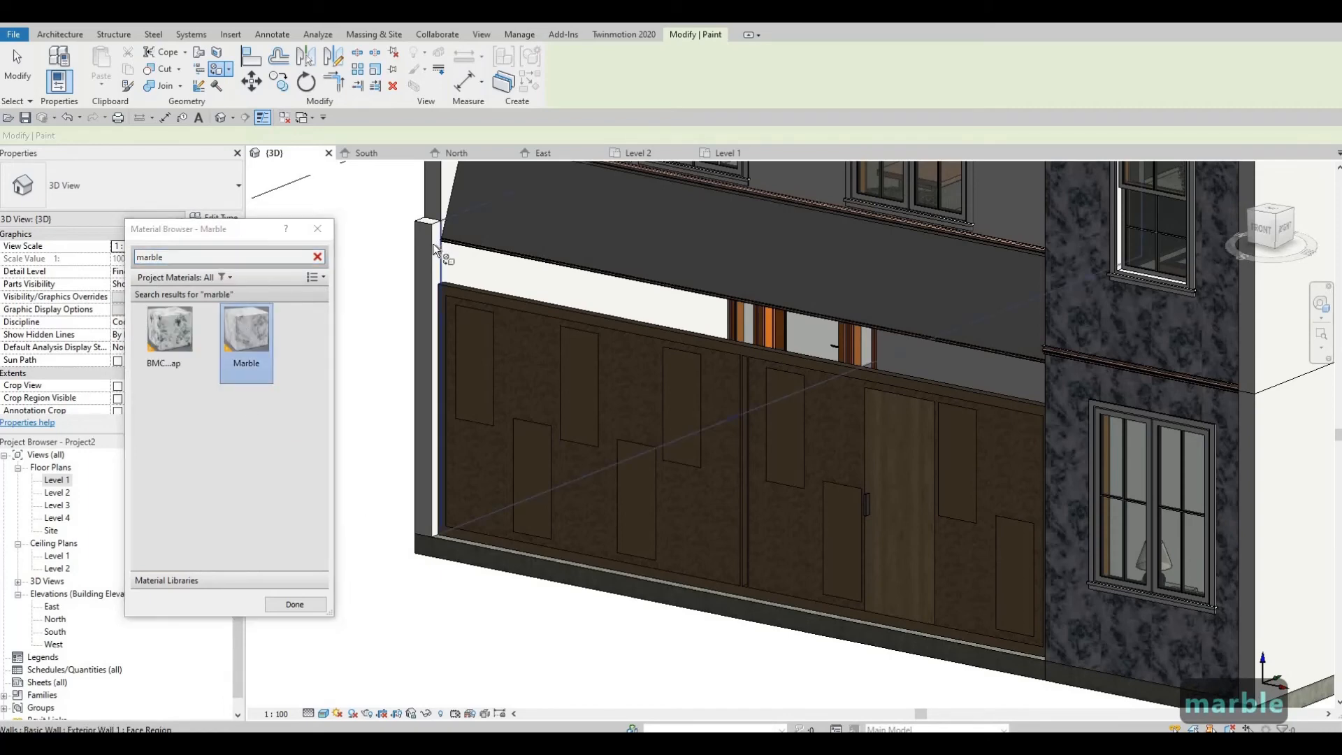
{"action": "left_click", "coordinate": [420, 269]}
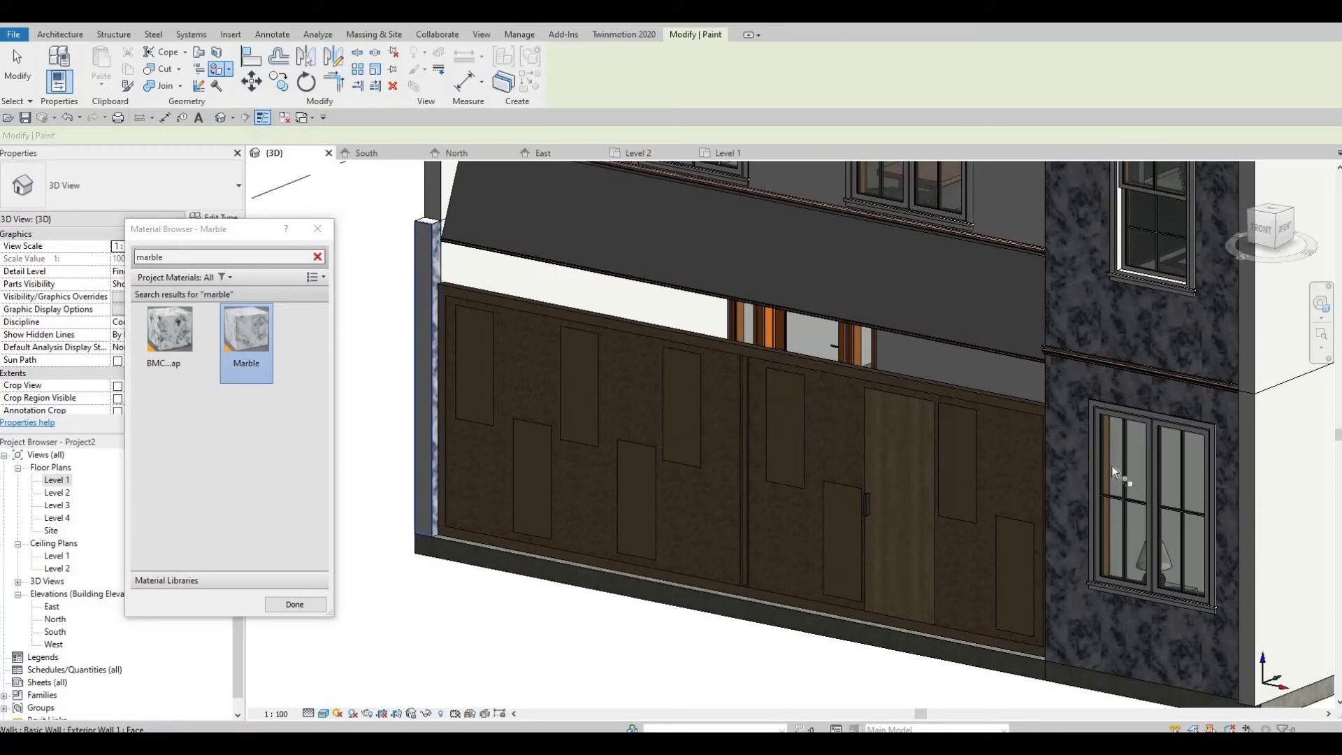
{"action": "scroll", "coordinate": [422, 266], "scroll_direction": "up", "scroll_amount": 3}
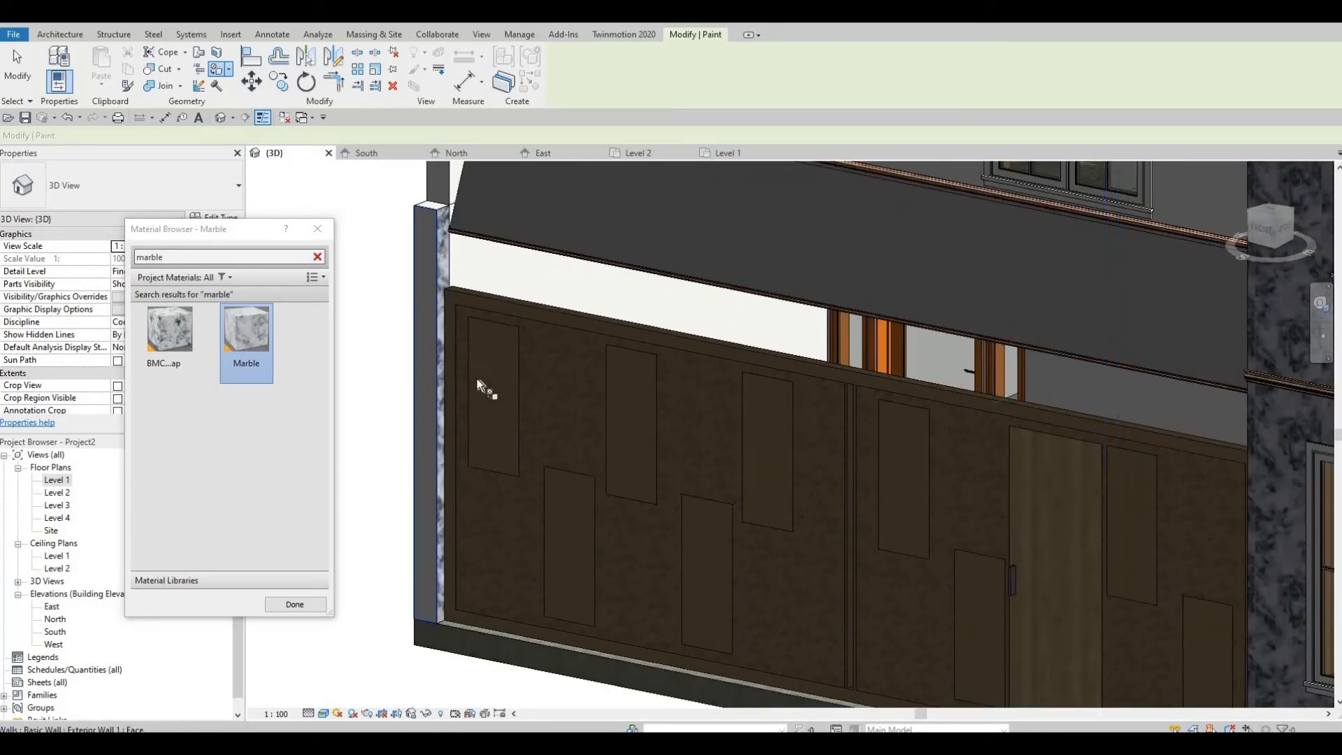
{"action": "middle_click_drag", "start_coordinate": [515, 398], "coordinate": [770, 442], "text": "shift"}
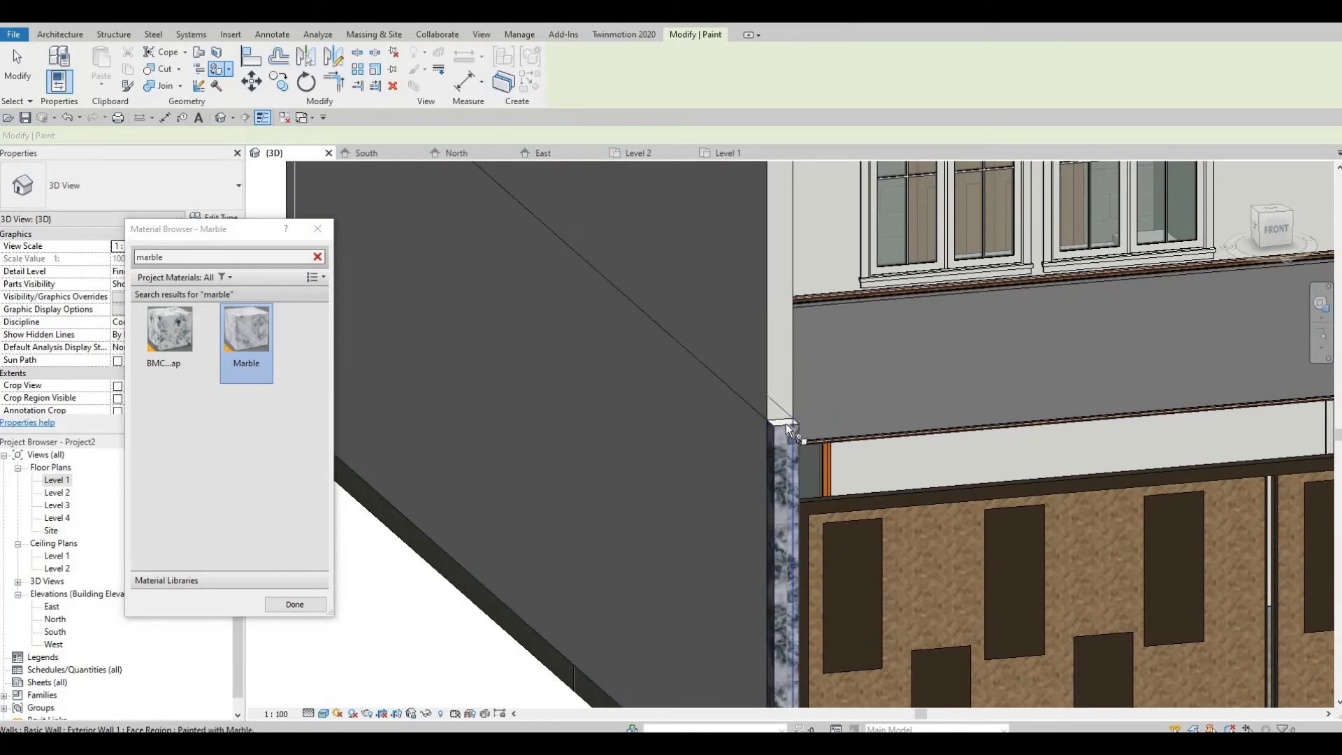
{"action": "scroll", "coordinate": [778, 428], "scroll_direction": "up", "scroll_amount": 4}
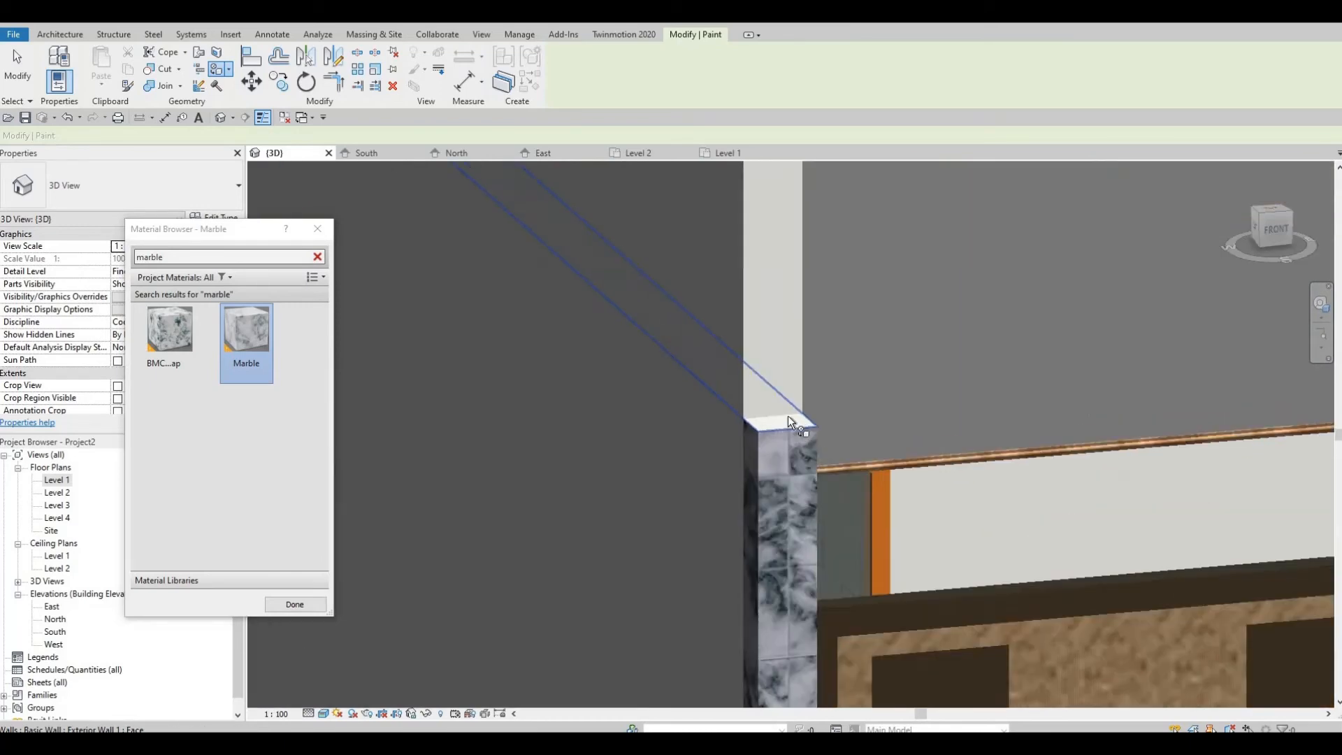
{"action": "scroll", "coordinate": [772, 379], "scroll_direction": "down", "scroll_amount": 4}
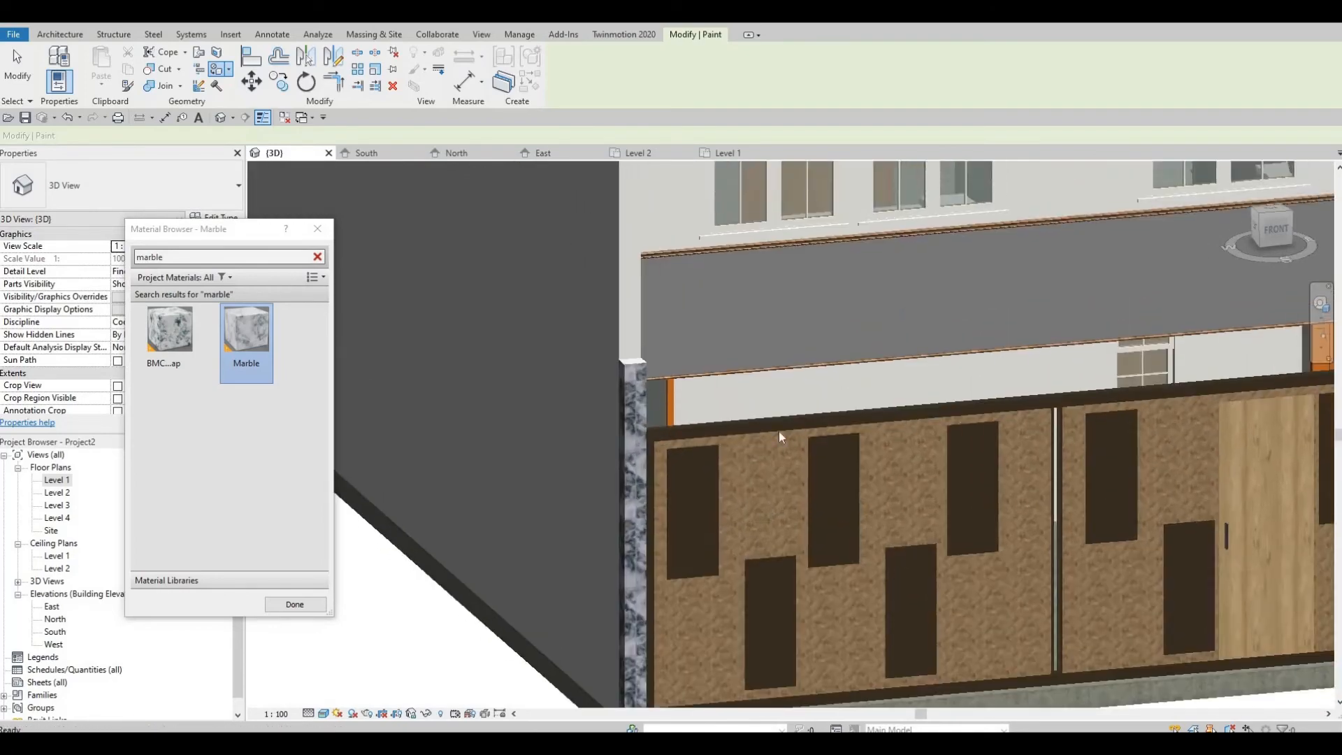
{"action": "key", "text": "Escape"}
{"action": "scroll", "coordinate": [560, 378], "scroll_direction": "down", "scroll_amount": 3}
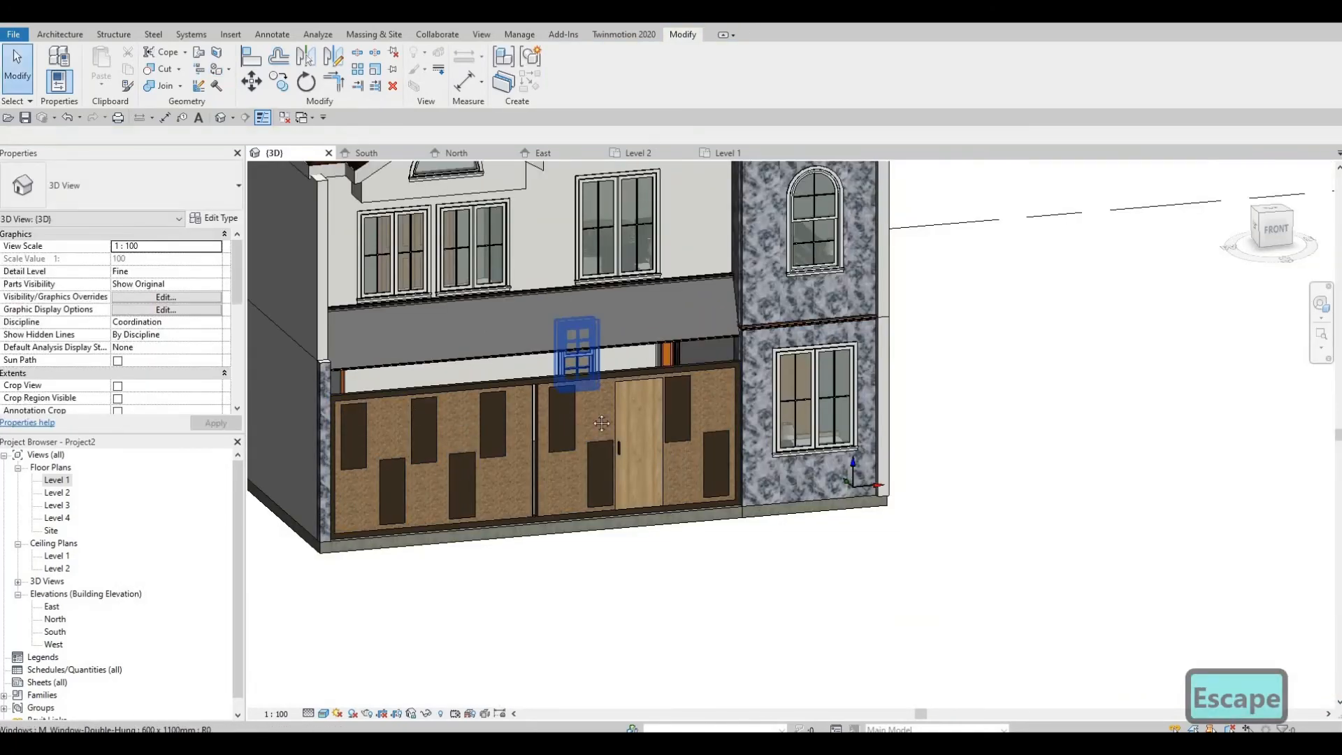
{"action": "scroll", "coordinate": [672, 385], "scroll_direction": "up", "scroll_amount": 5}
{"action": "scroll", "coordinate": [463, 368], "scroll_direction": "up", "scroll_amount": 6}
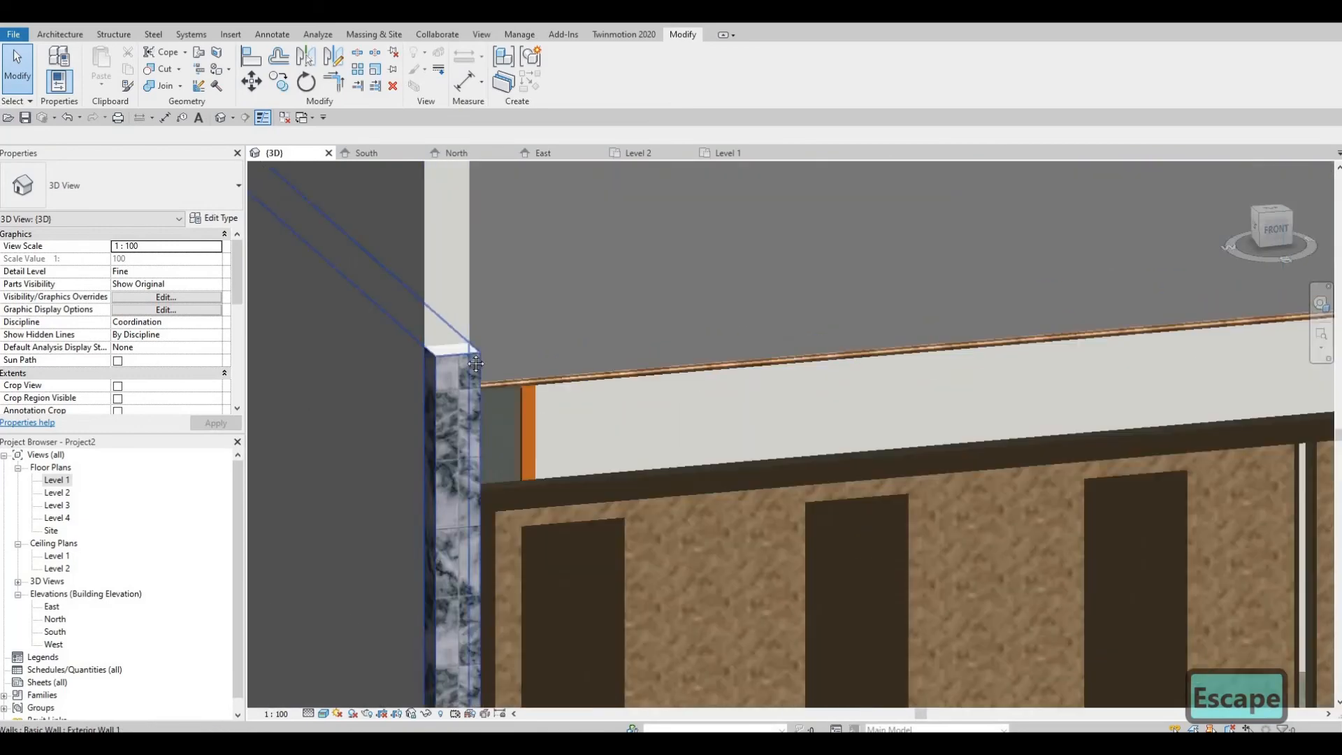
{"action": "scroll", "coordinate": [571, 327], "scroll_direction": "down", "scroll_amount": 3}
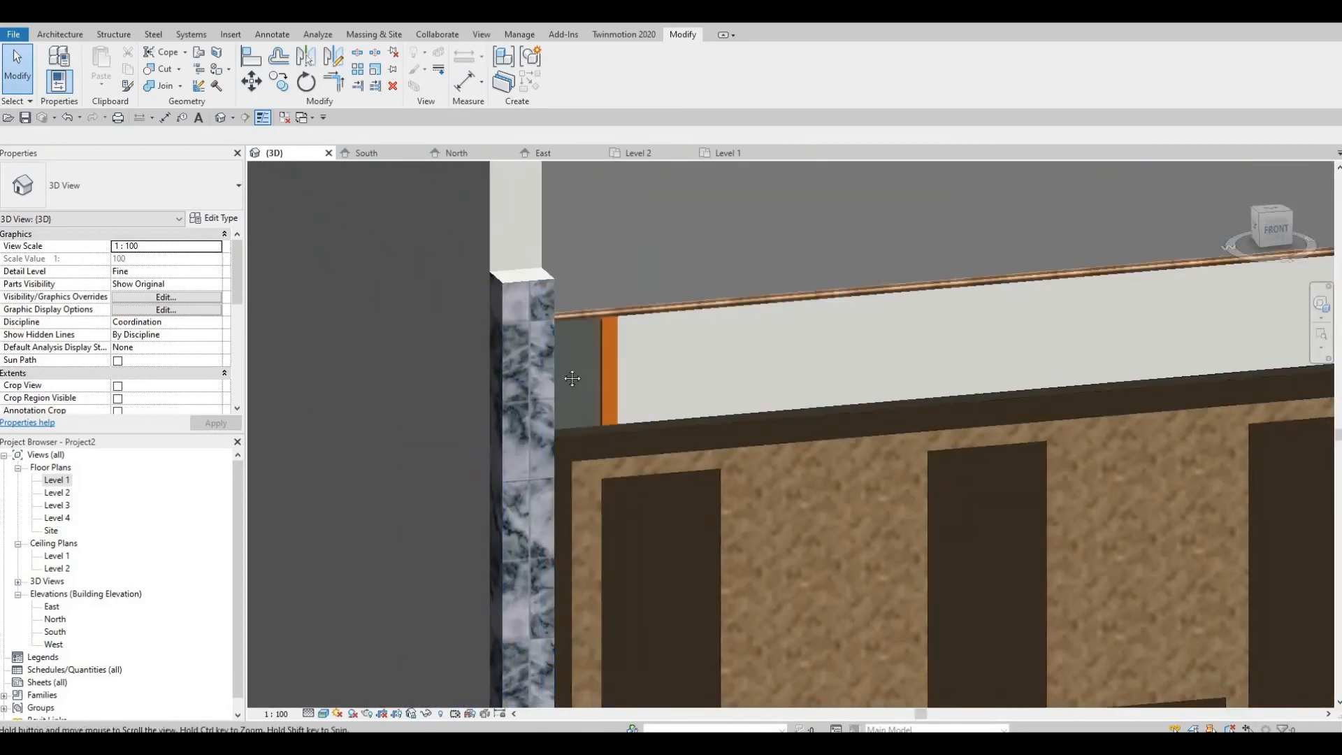
{"action": "scroll", "coordinate": [554, 358], "scroll_direction": "up", "scroll_amount": 3}
{"action": "scroll", "coordinate": [650, 335], "scroll_direction": "down", "scroll_amount": 6}
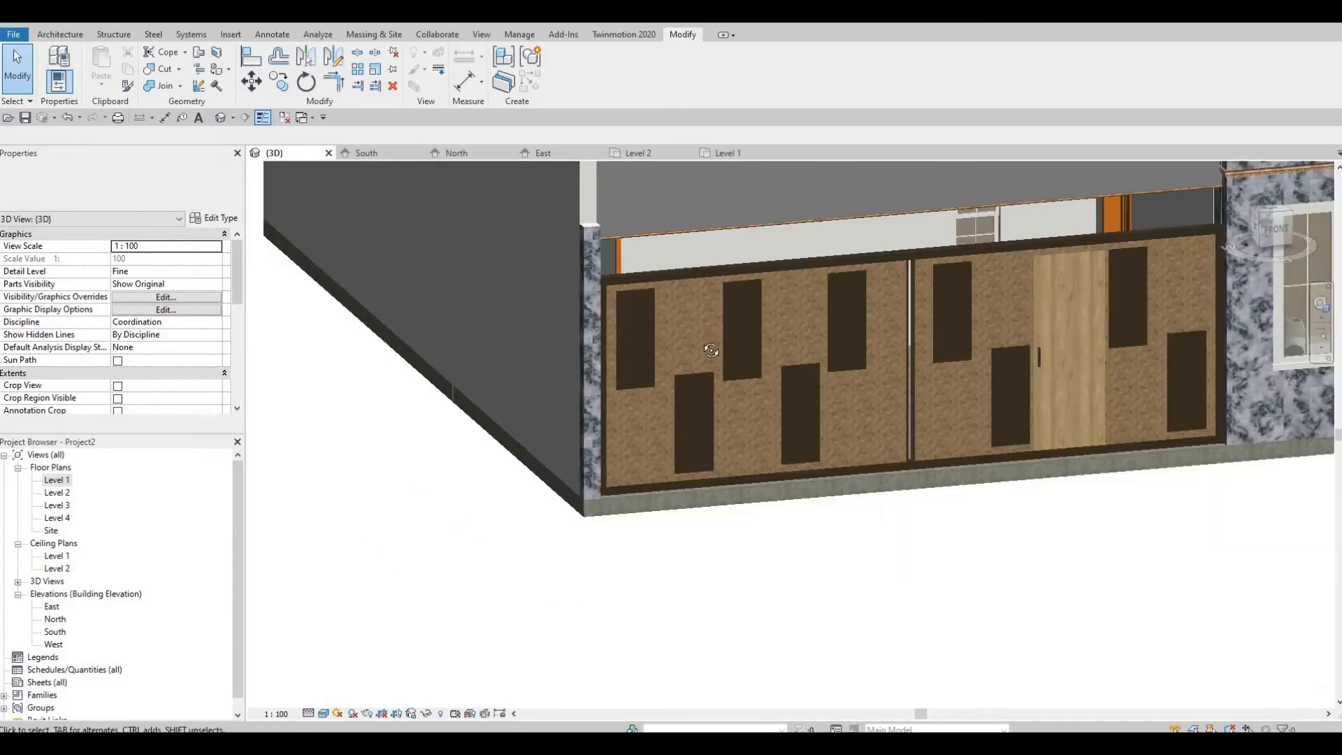
{"action": "key", "text": "Escape"}
{"action": "middle_click_drag", "start_coordinate": [705, 324], "coordinate": [748, 331], "text": "shift"}
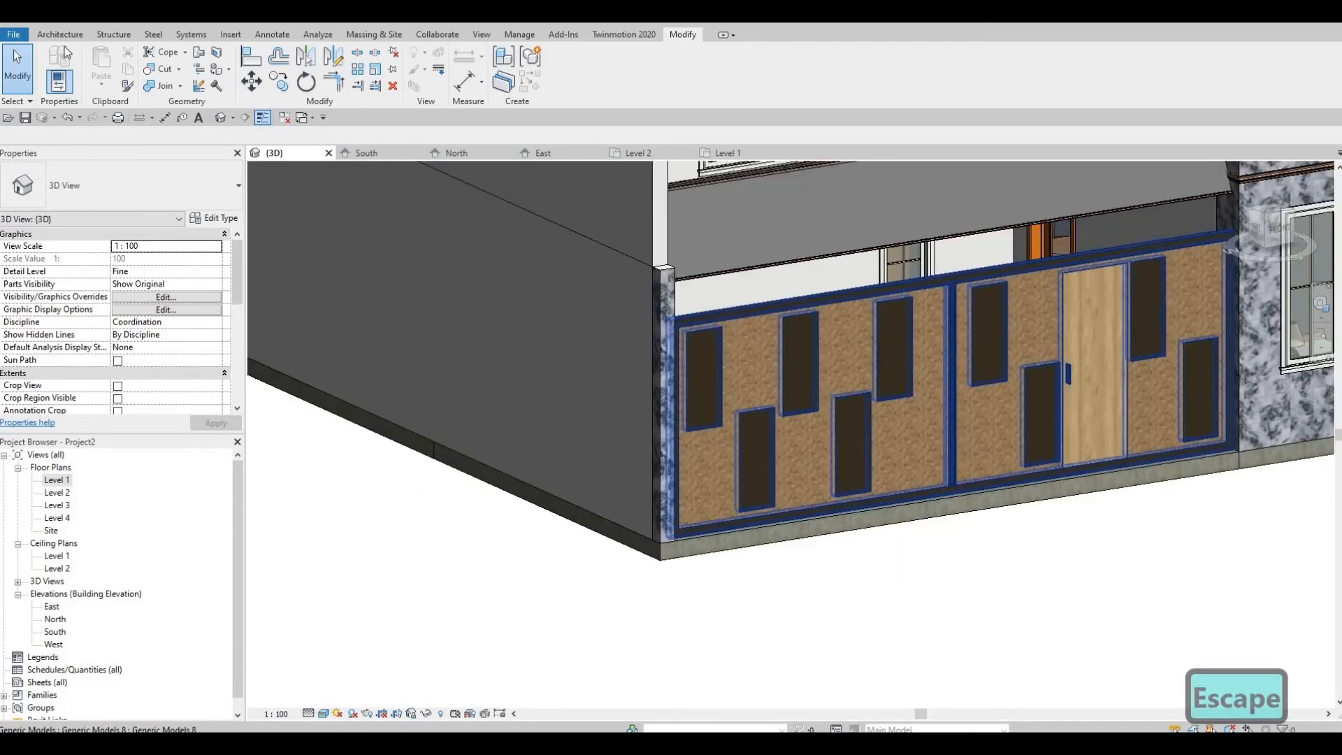
{"action": "left_click", "coordinate": [60, 34]}
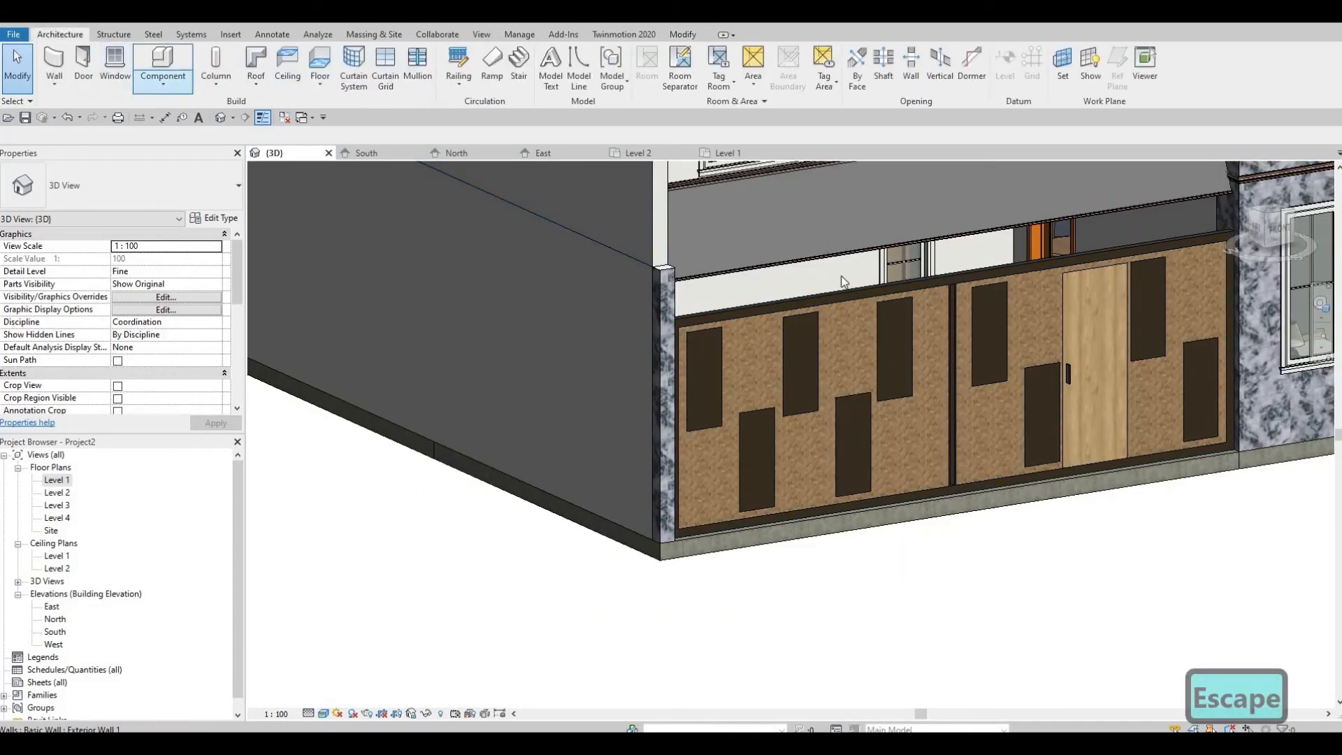
- Check the type properties of the horizontal trim above the marble wall's ground-floor window
{"action": "middle_click_drag", "start_coordinate": [950, 244], "coordinate": [594, 323]}
{"action": "key", "text": "Escape"}
{"action": "scroll", "coordinate": [923, 261], "scroll_direction": "up", "scroll_amount": 2}
{"action": "left_click", "coordinate": [923, 260]}
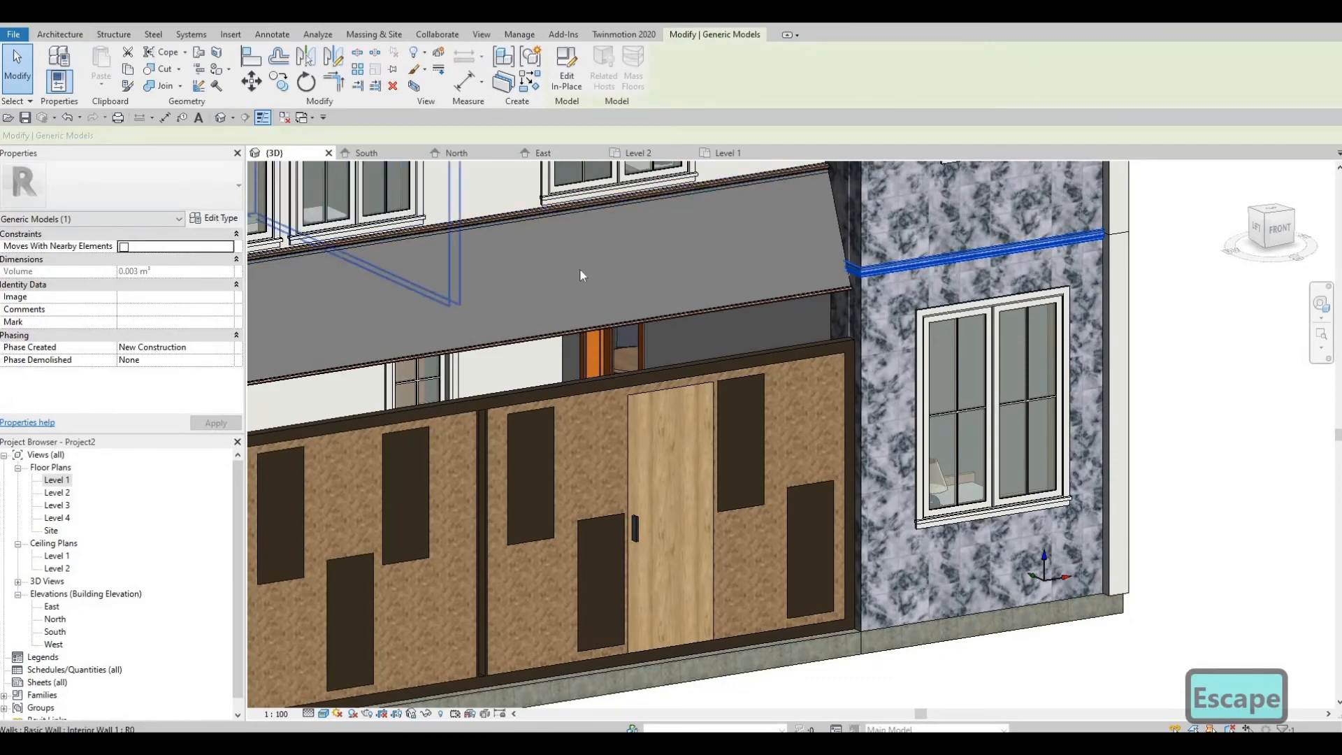
{"action": "left_click", "coordinate": [213, 218]}
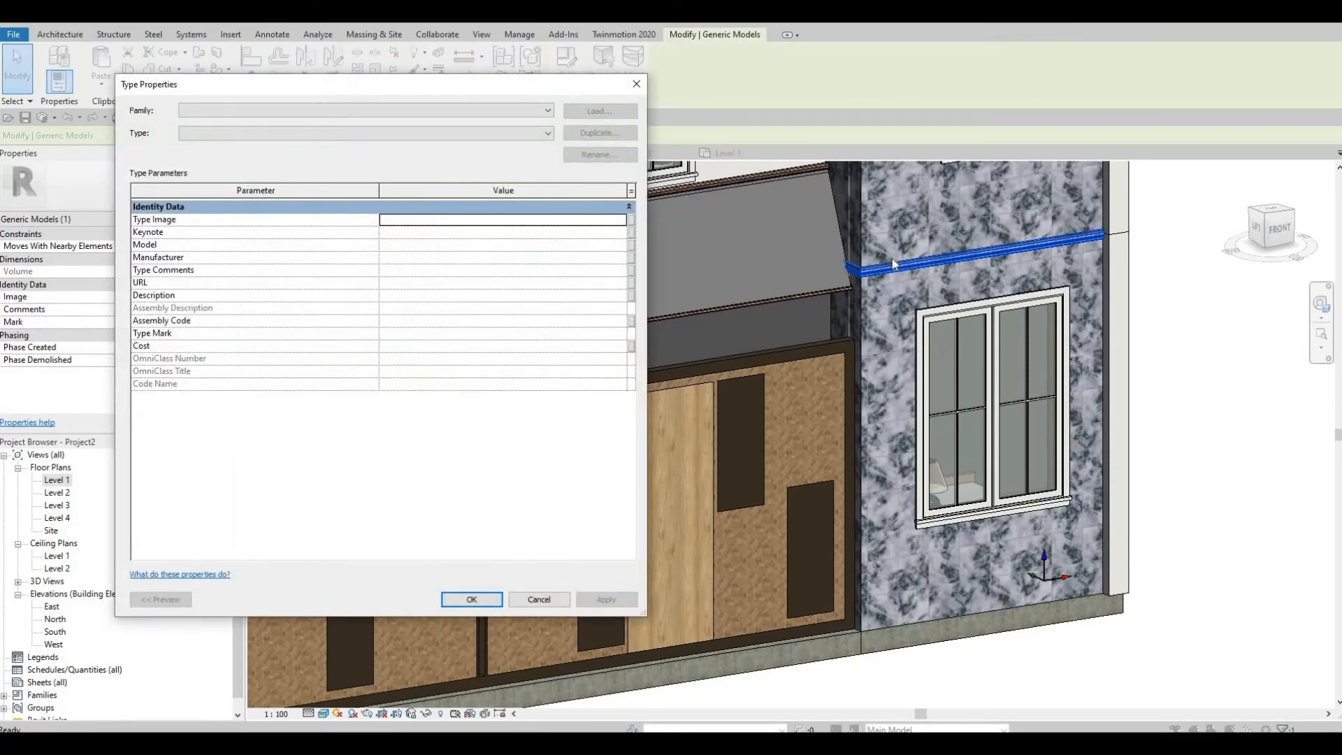
{"action": "key", "text": "Escape"}
{"action": "key", "text": "Escape"}
- Try to open the horizontal trim above the marble wall's ground-floor window for in-place editing
{"action": "left_click", "coordinate": [567, 80]}
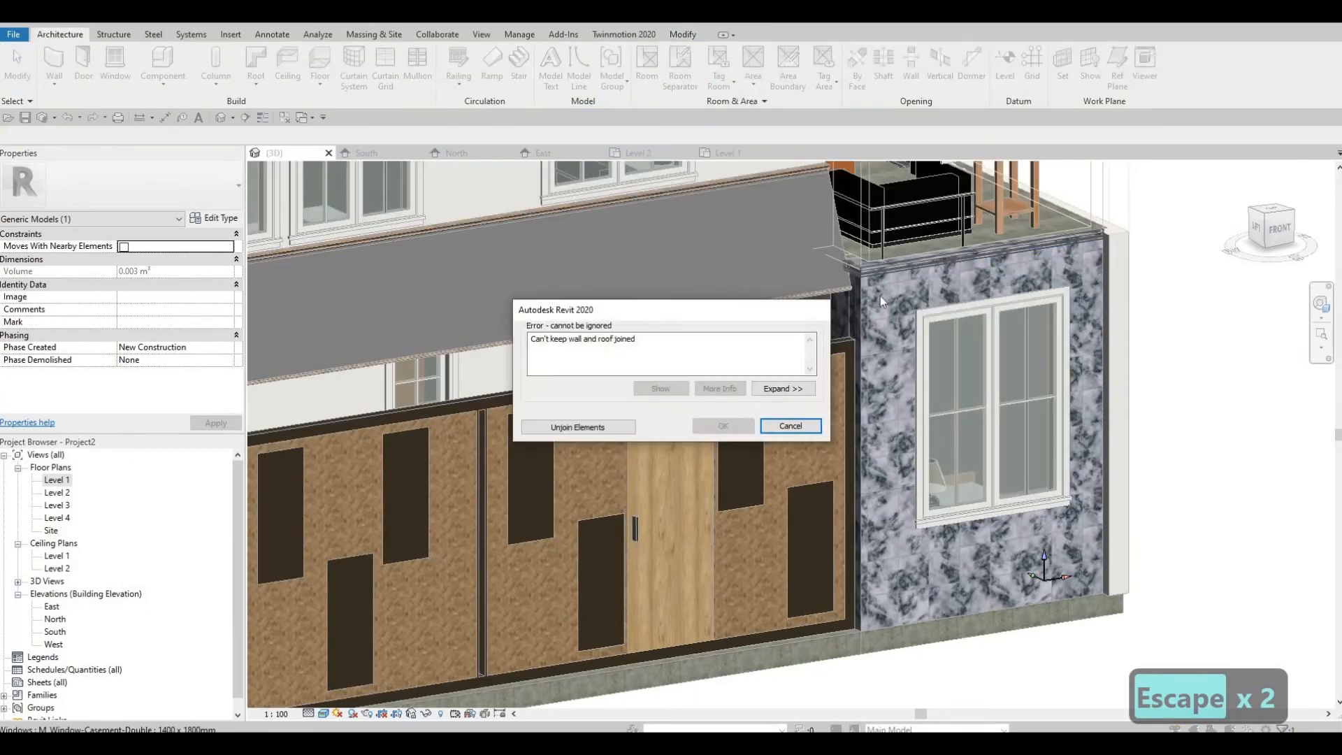
{"action": "key", "text": "Escape"}
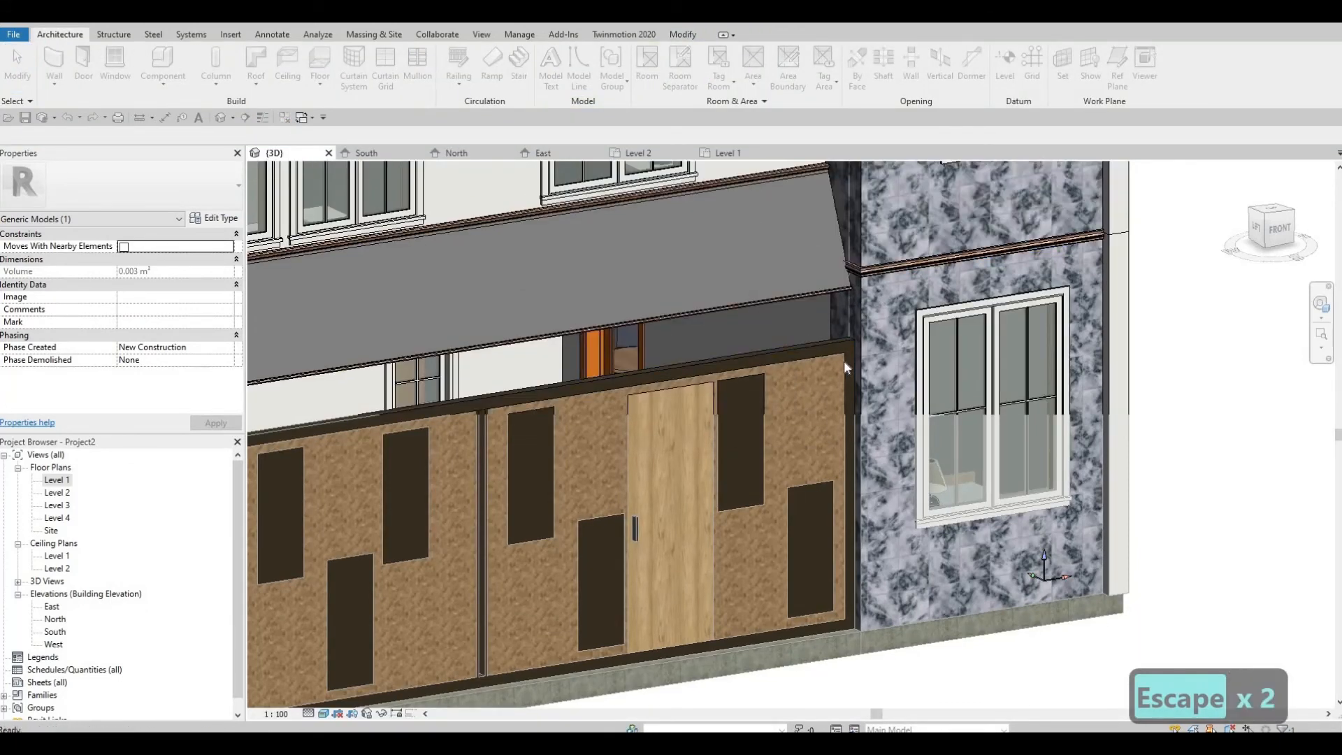
{"action": "key", "text": "ctrl+z"}
{"action": "key", "text": "Escape"}
- Open the trim sweep along the sloping canopy's upper edge for in-place editing, copy its material name Birch - Glossy, and leave the editor
{"action": "middle_click_drag", "start_coordinate": [589, 344], "coordinate": [557, 353]}
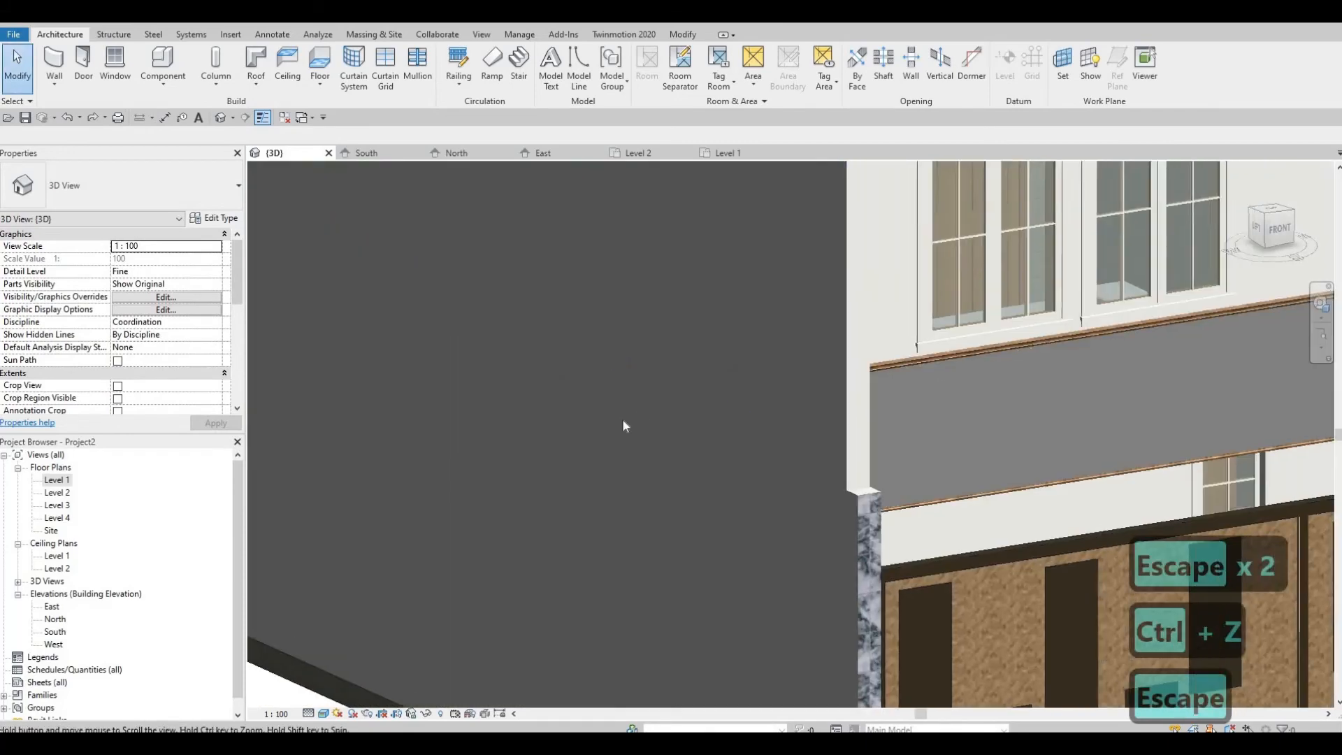
{"action": "middle_click_drag", "start_coordinate": [867, 497], "coordinate": [527, 429]}
{"action": "scroll", "coordinate": [527, 429], "scroll_direction": "down", "scroll_amount": 1}
{"action": "scroll", "coordinate": [526, 429], "scroll_direction": "up", "scroll_amount": 1}
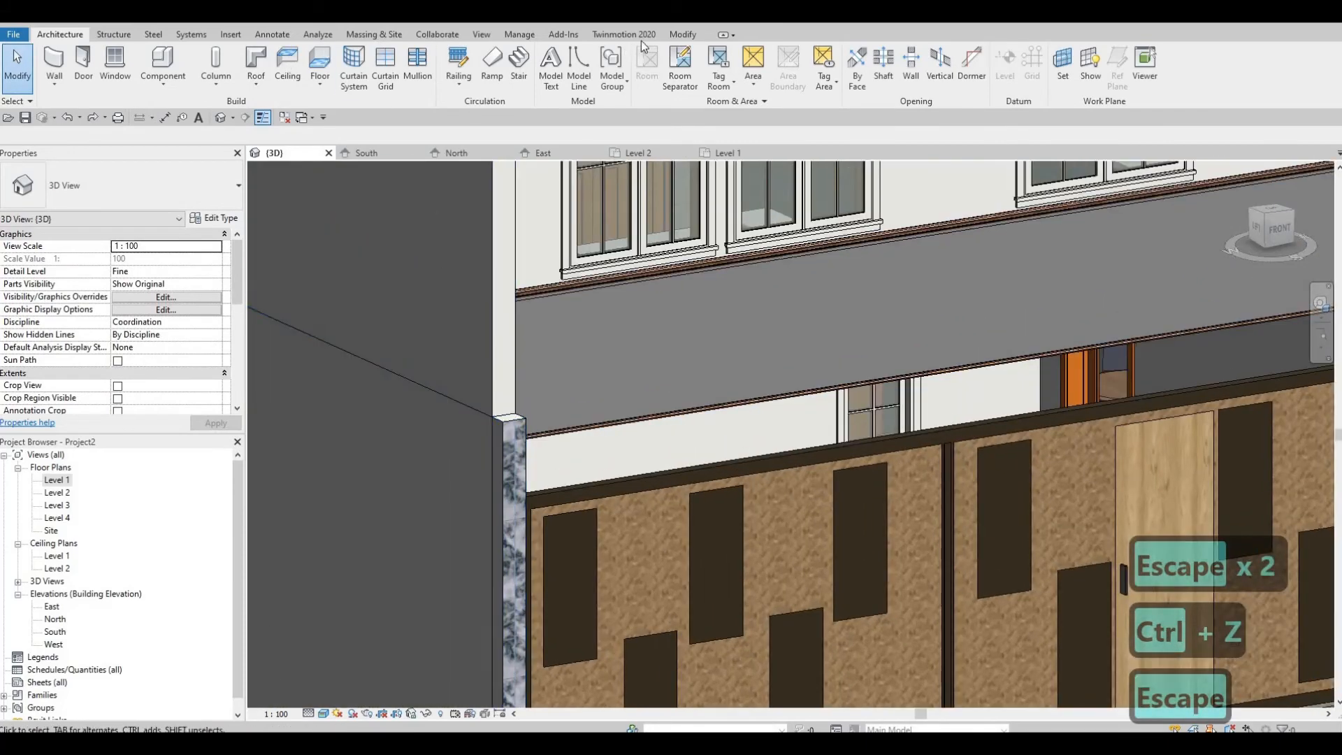
{"action": "left_click", "coordinate": [678, 35]}
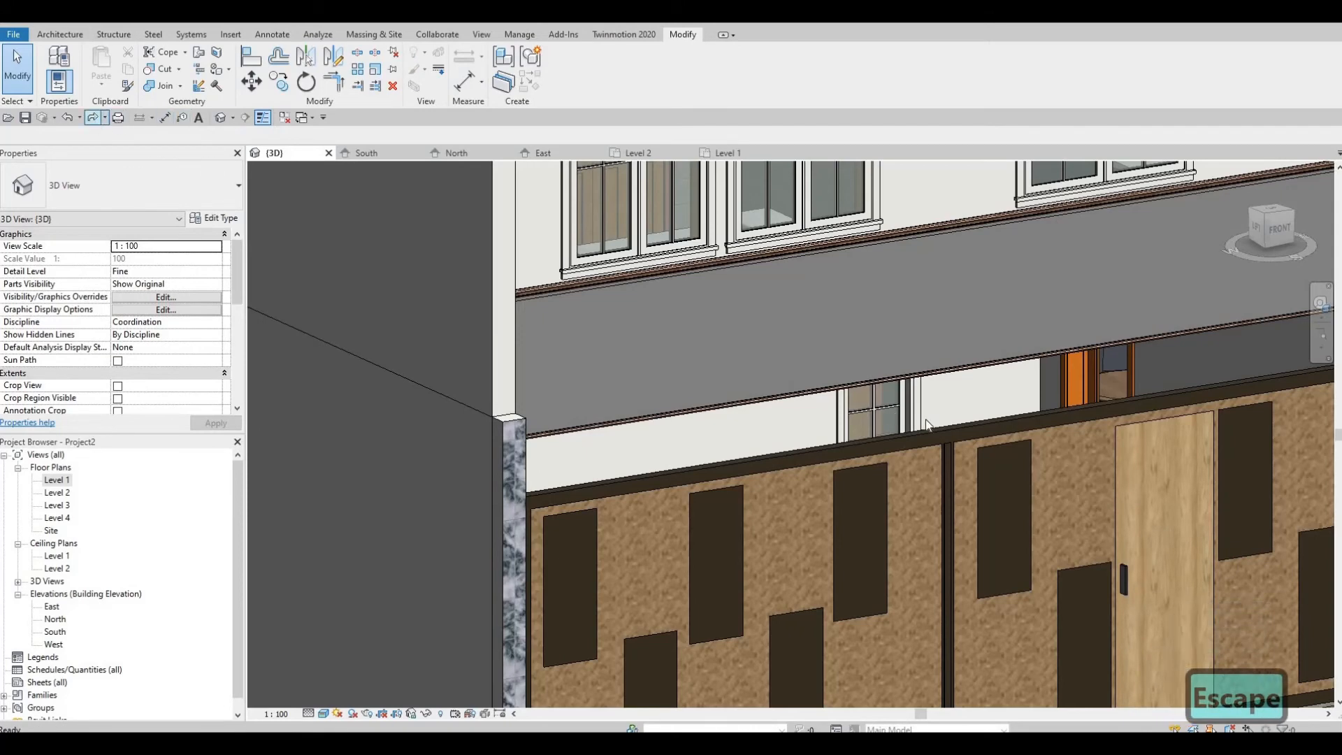
{"action": "middle_click_drag", "start_coordinate": [927, 425], "coordinate": [725, 293], "text": "shift"}
{"action": "key", "text": "Escape"}
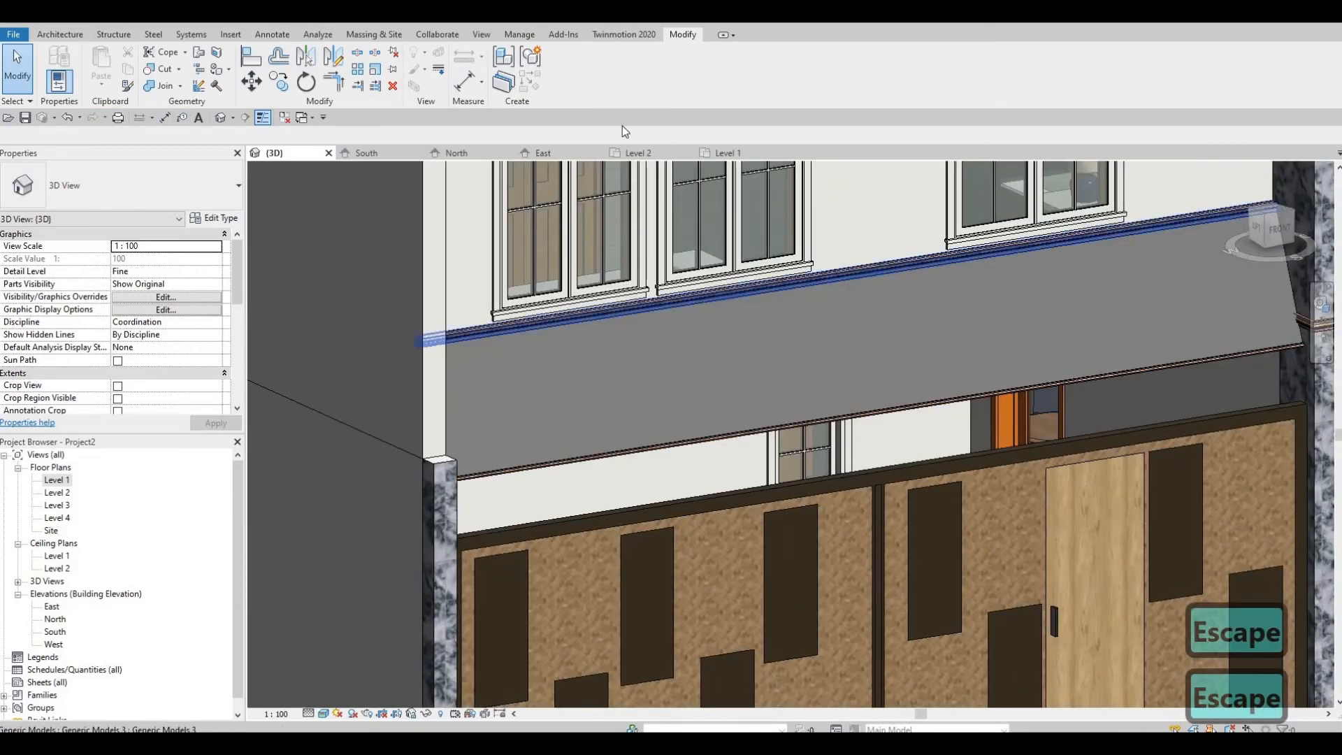
{"action": "double_click", "coordinate": [722, 286]}
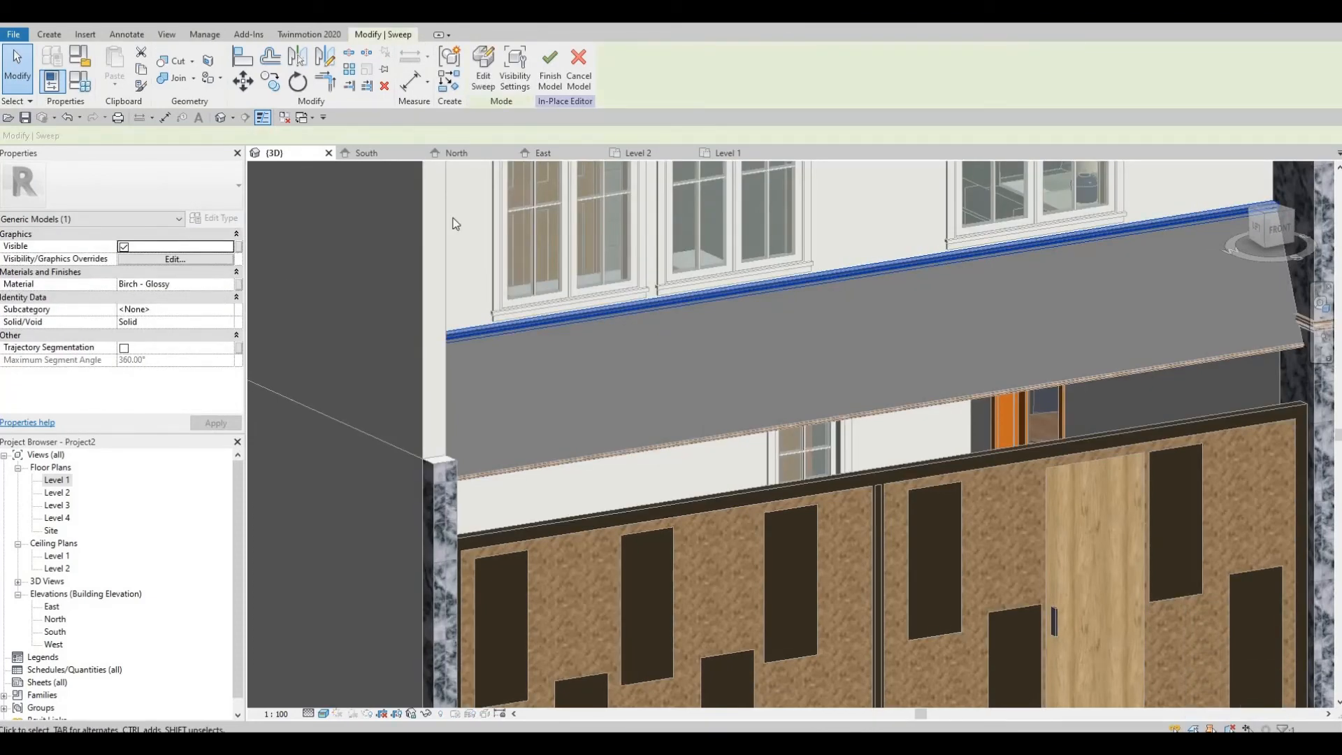
{"action": "left_click", "coordinate": [201, 286]}
{"action": "key", "text": "ctrl+c"}
{"action": "key", "text": "Escape"}
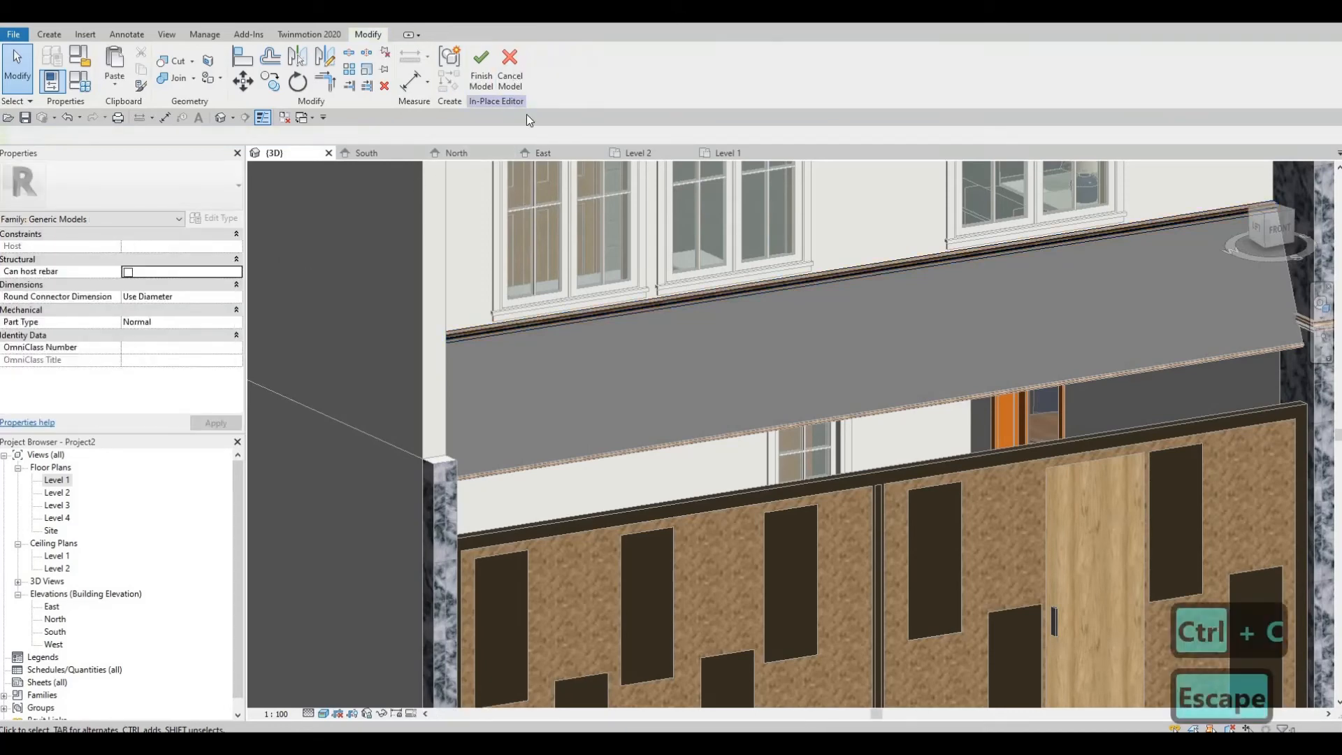
{"action": "key", "text": "Escape"}
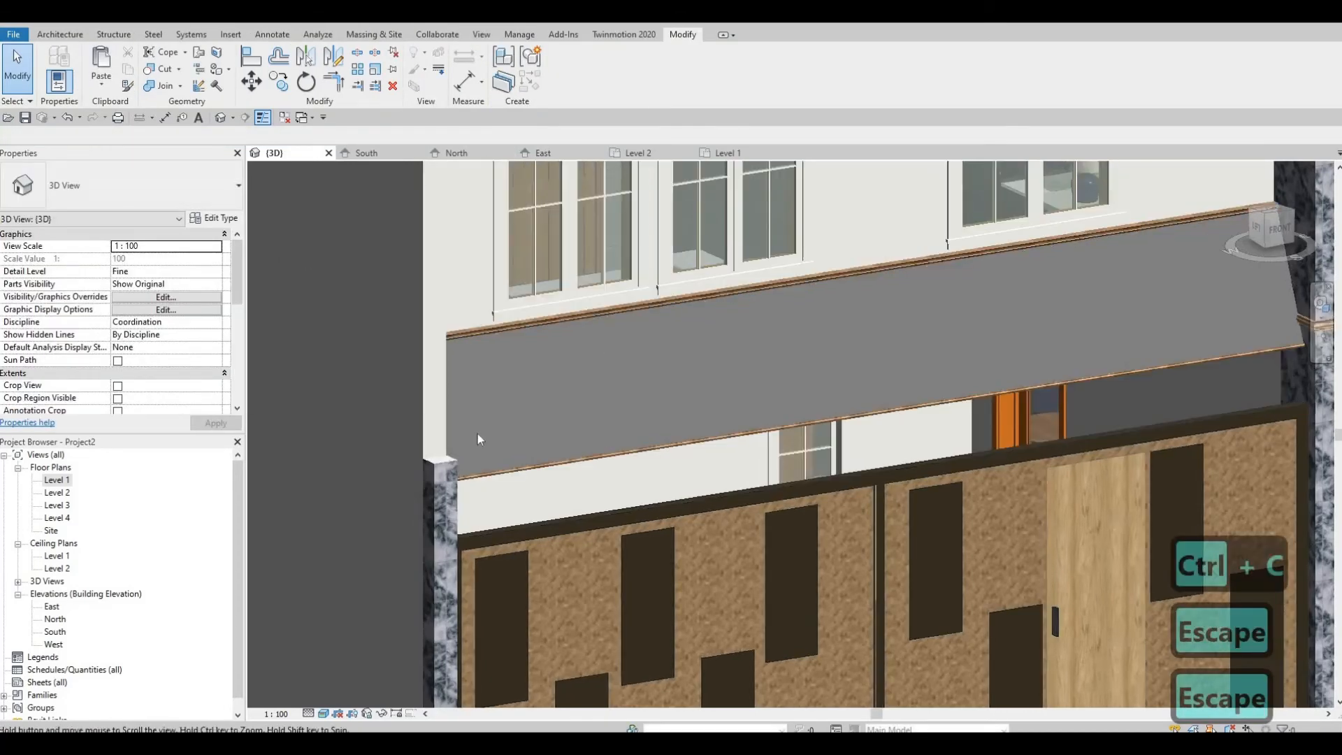
- Create an in-place component in the Generic Models category, accepting the suggested name
{"action": "left_click", "coordinate": [59, 34]}
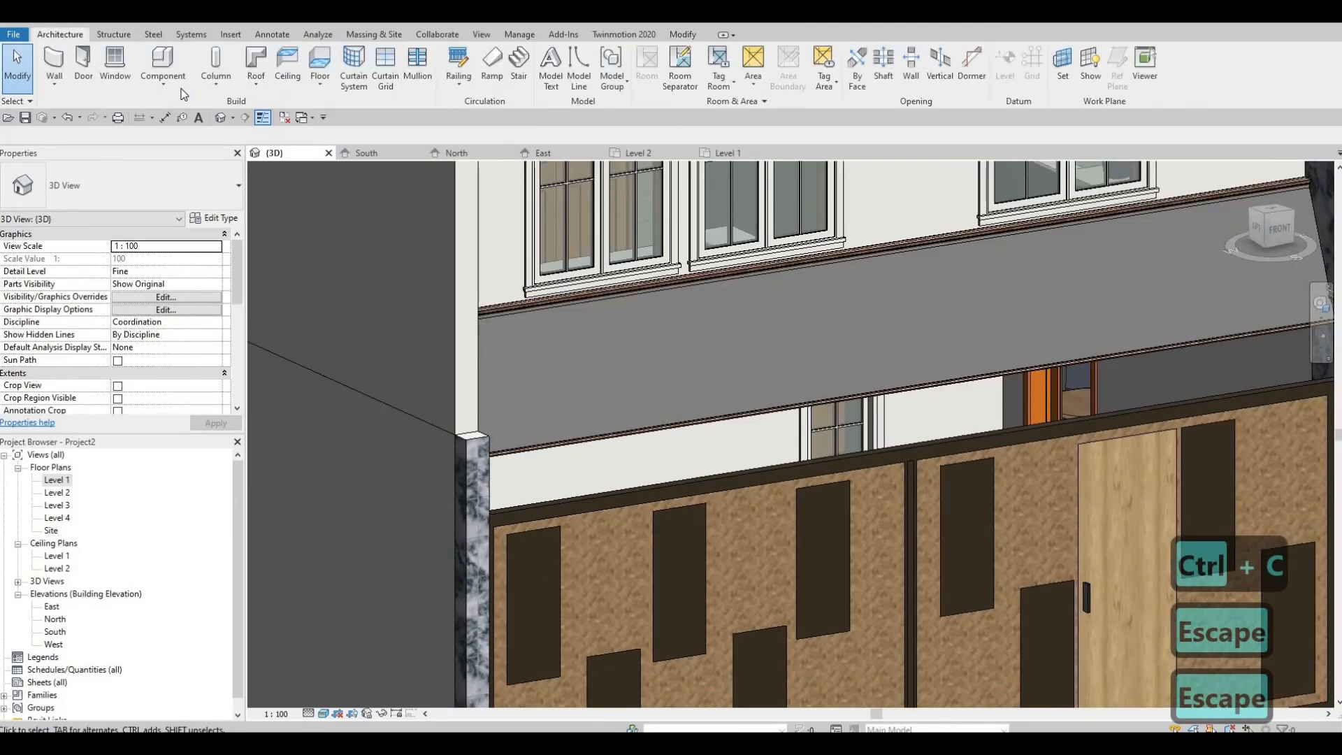
{"action": "left_click", "coordinate": [163, 78]}
{"action": "left_click", "coordinate": [220, 153]}
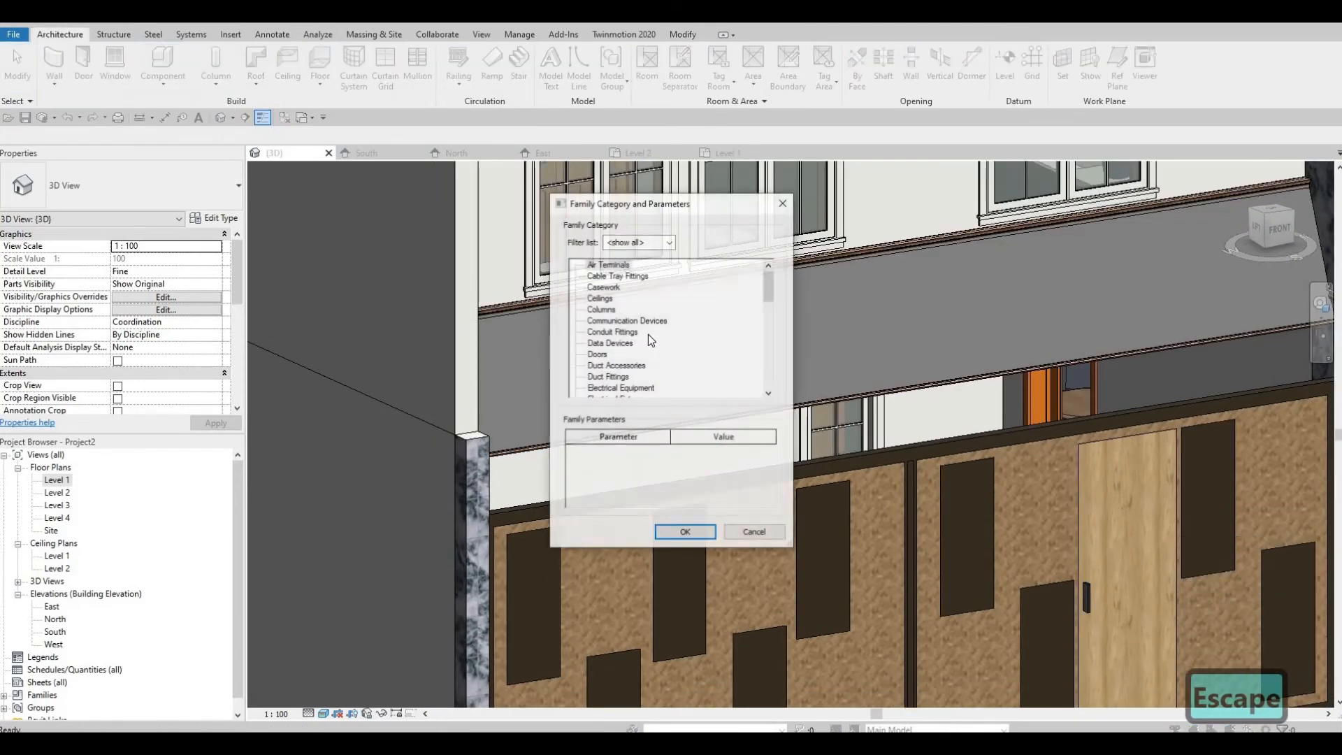
{"action": "scroll", "coordinate": [646, 353], "scroll_direction": "down", "scroll_amount": 4}
{"action": "scroll", "coordinate": [610, 380], "scroll_direction": "down", "scroll_amount": 1}
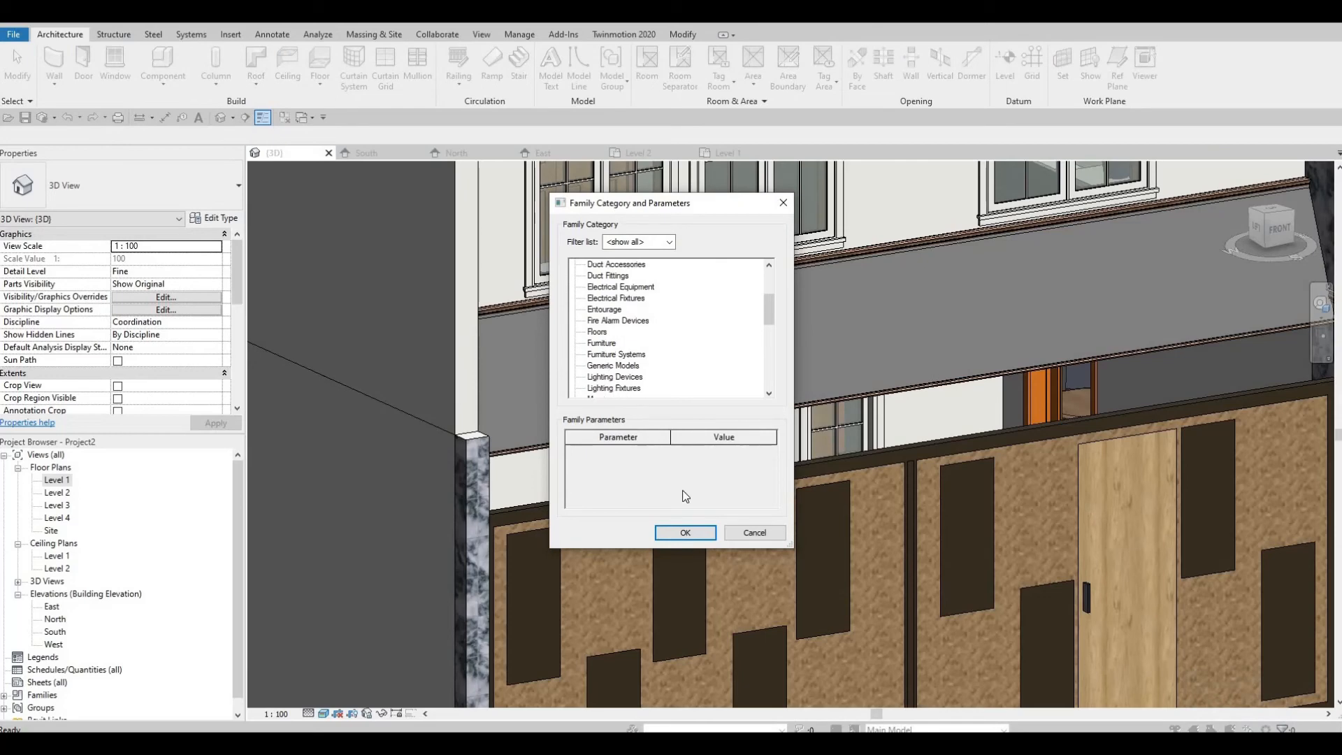
{"action": "left_click", "coordinate": [687, 533]}
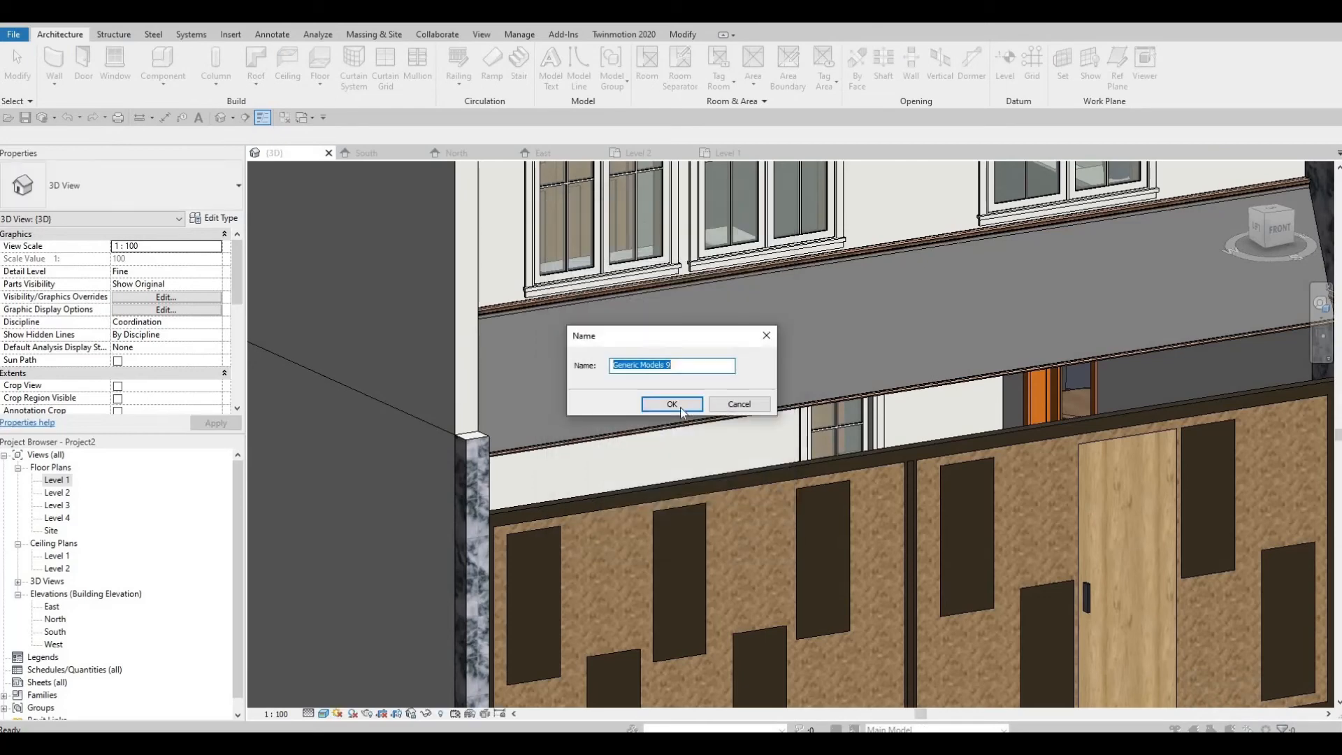
{"action": "key", "text": "Return"}
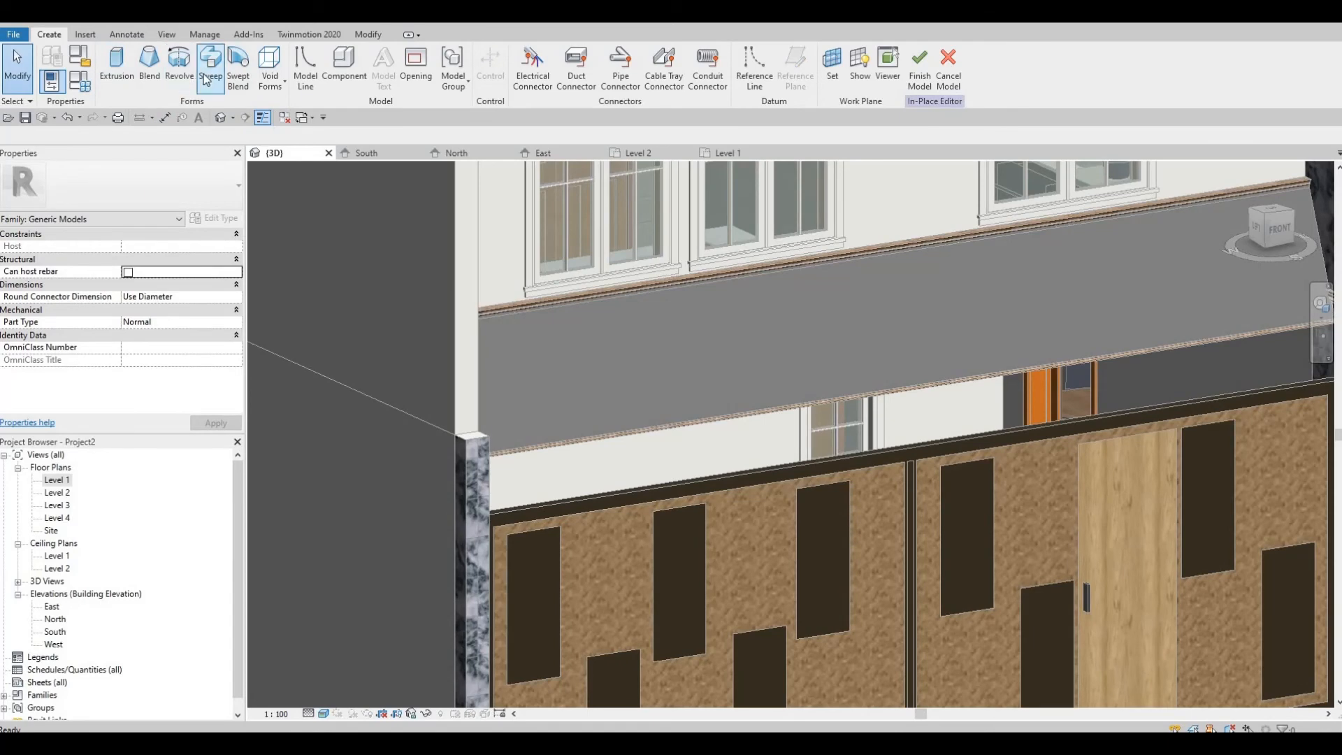
- Start a sweep and pick the four top edges at the ground-floor side wall's protruding front end as its path
{"action": "left_click", "coordinate": [208, 70]}
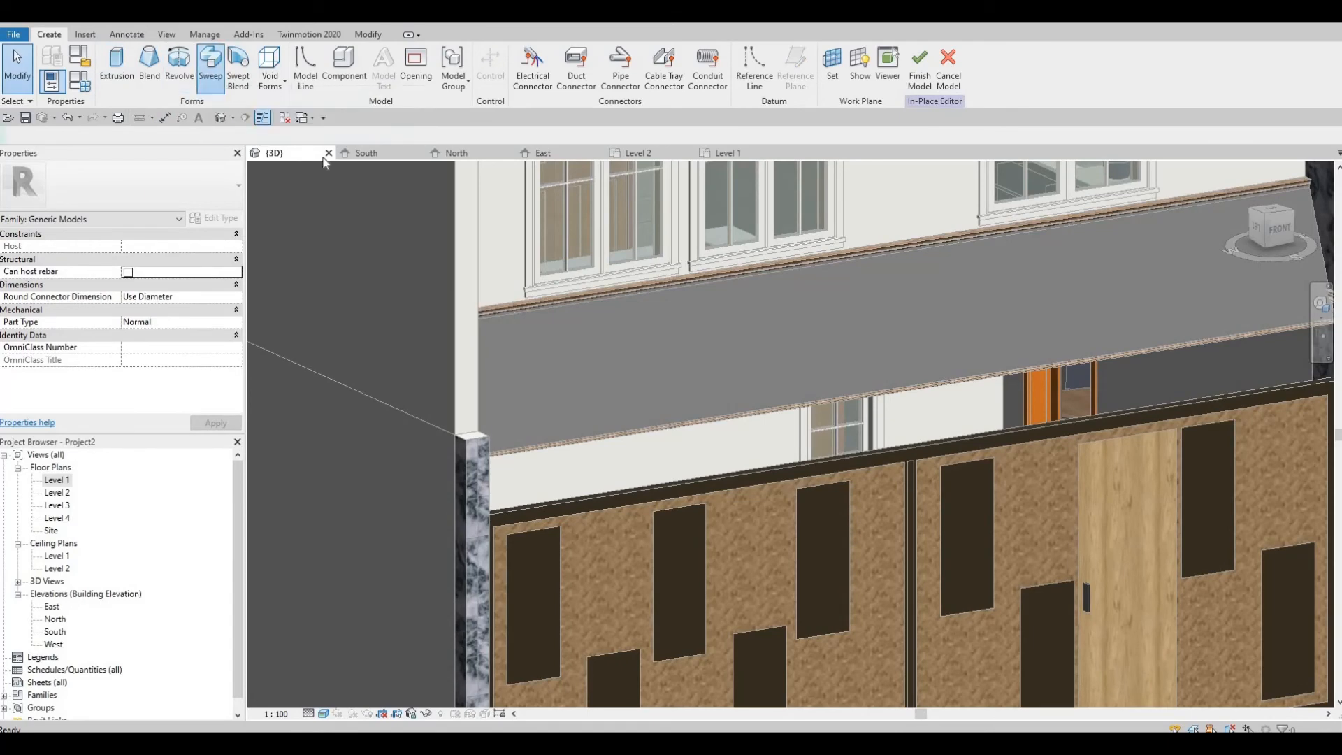
{"action": "scroll", "coordinate": [458, 434], "scroll_direction": "up", "scroll_amount": 3}
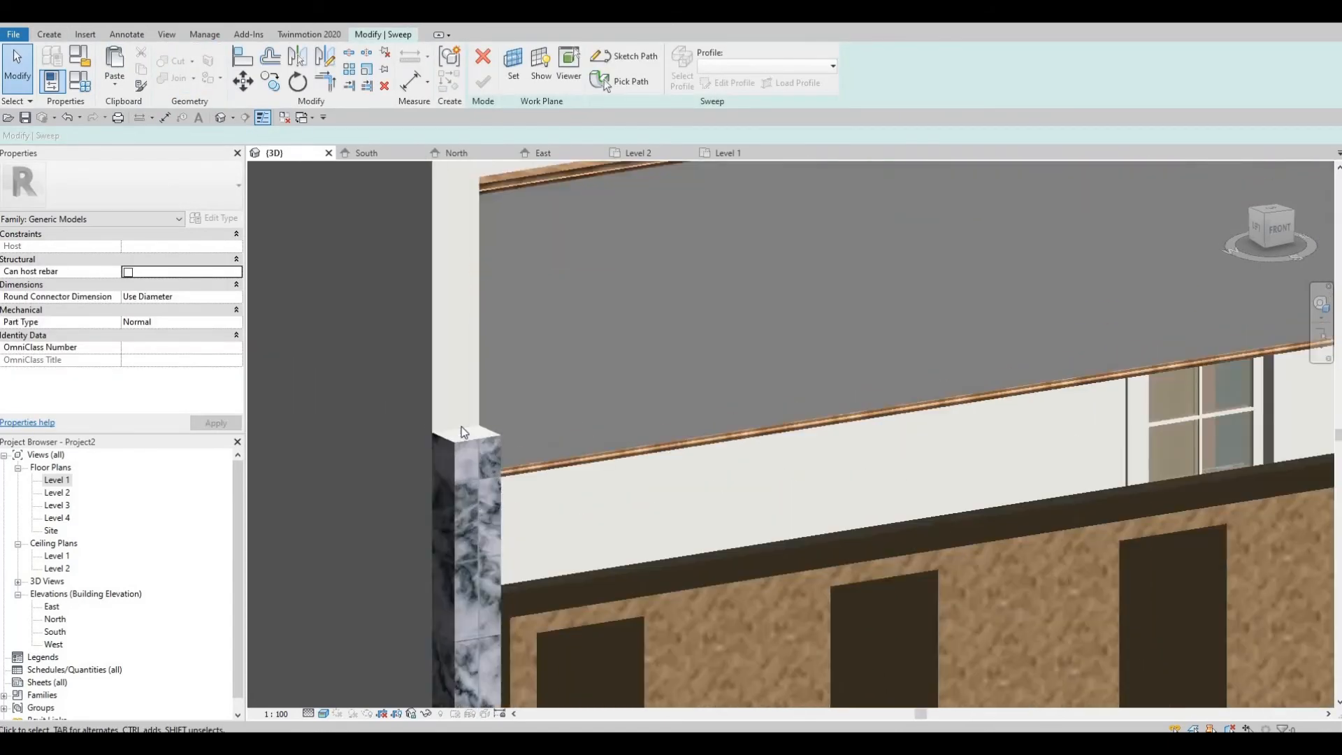
{"action": "scroll", "coordinate": [440, 455], "scroll_direction": "up", "scroll_amount": 2}
{"action": "scroll", "coordinate": [438, 451], "scroll_direction": "up", "scroll_amount": 2}
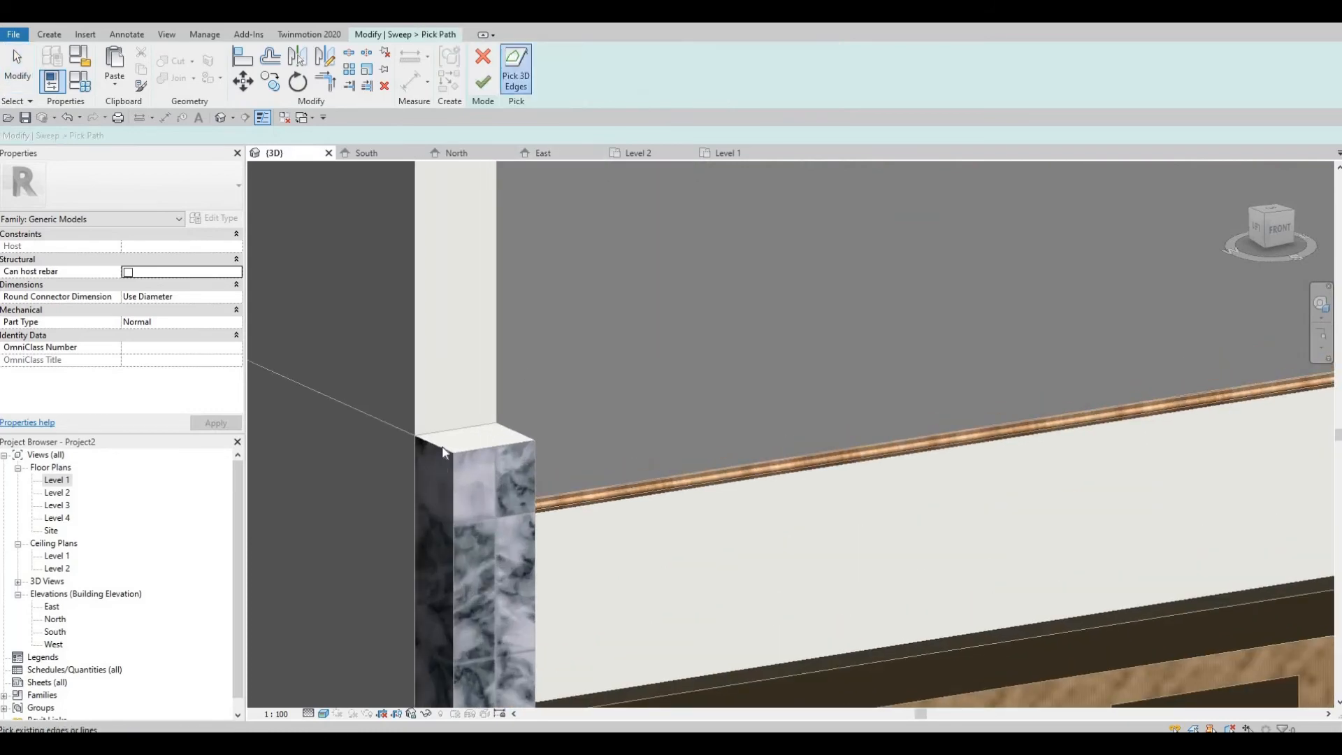
{"action": "left_click", "coordinate": [486, 451]}
{"action": "left_click", "coordinate": [477, 428]}
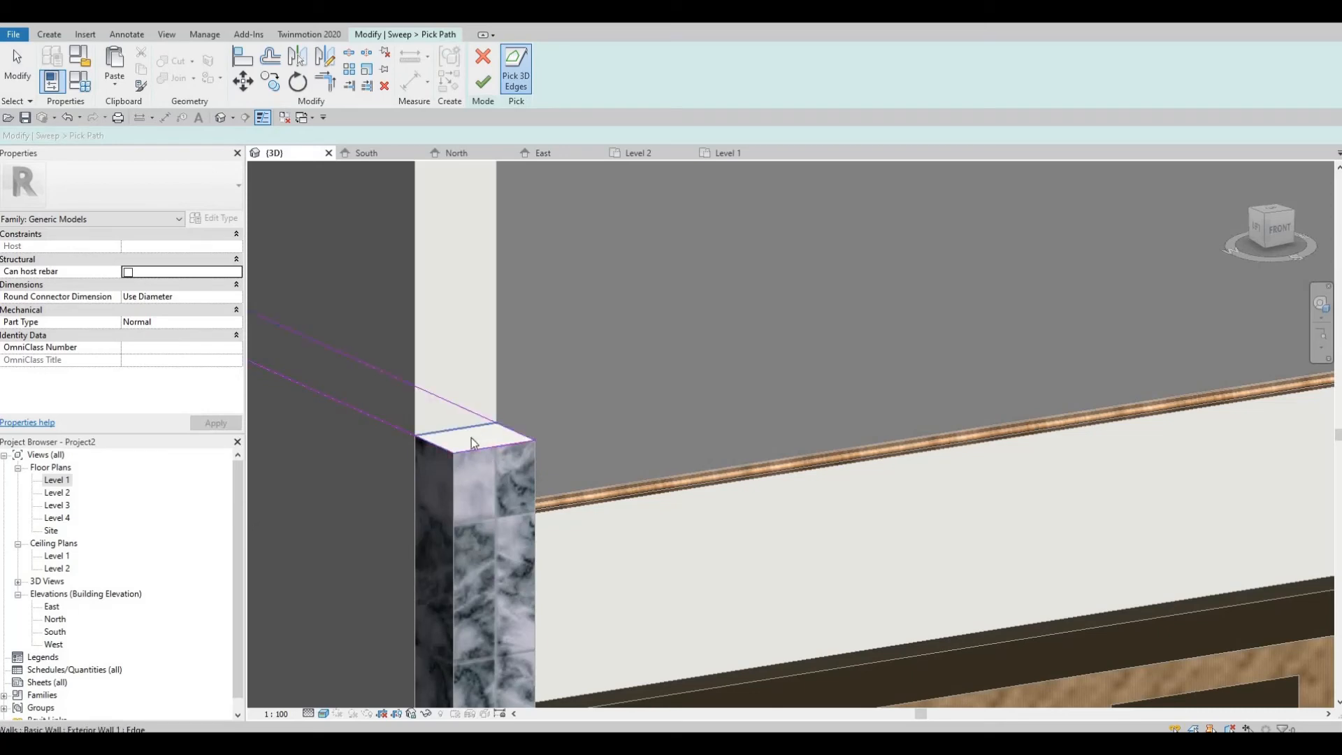
{"action": "scroll", "coordinate": [713, 503], "scroll_direction": "down", "scroll_amount": 3}
{"action": "scroll", "coordinate": [727, 447], "scroll_direction": "down", "scroll_amount": 3}
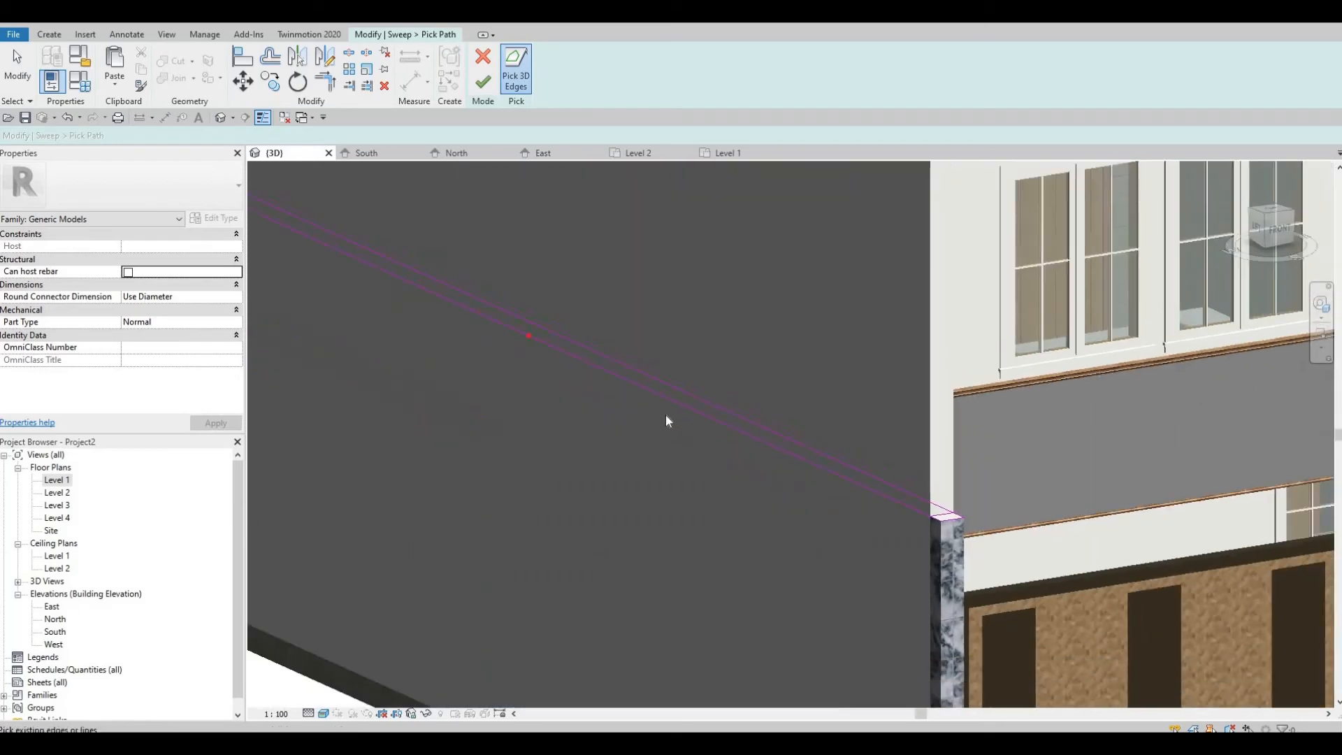
- Shorten the sweep path line on the side wall's outer edge so it ends at the upper wall's front corner
{"action": "key", "text": "Escape"}
{"action": "key", "text": "Escape"}
{"action": "scroll", "coordinate": [404, 300], "scroll_direction": "down", "scroll_amount": 3}
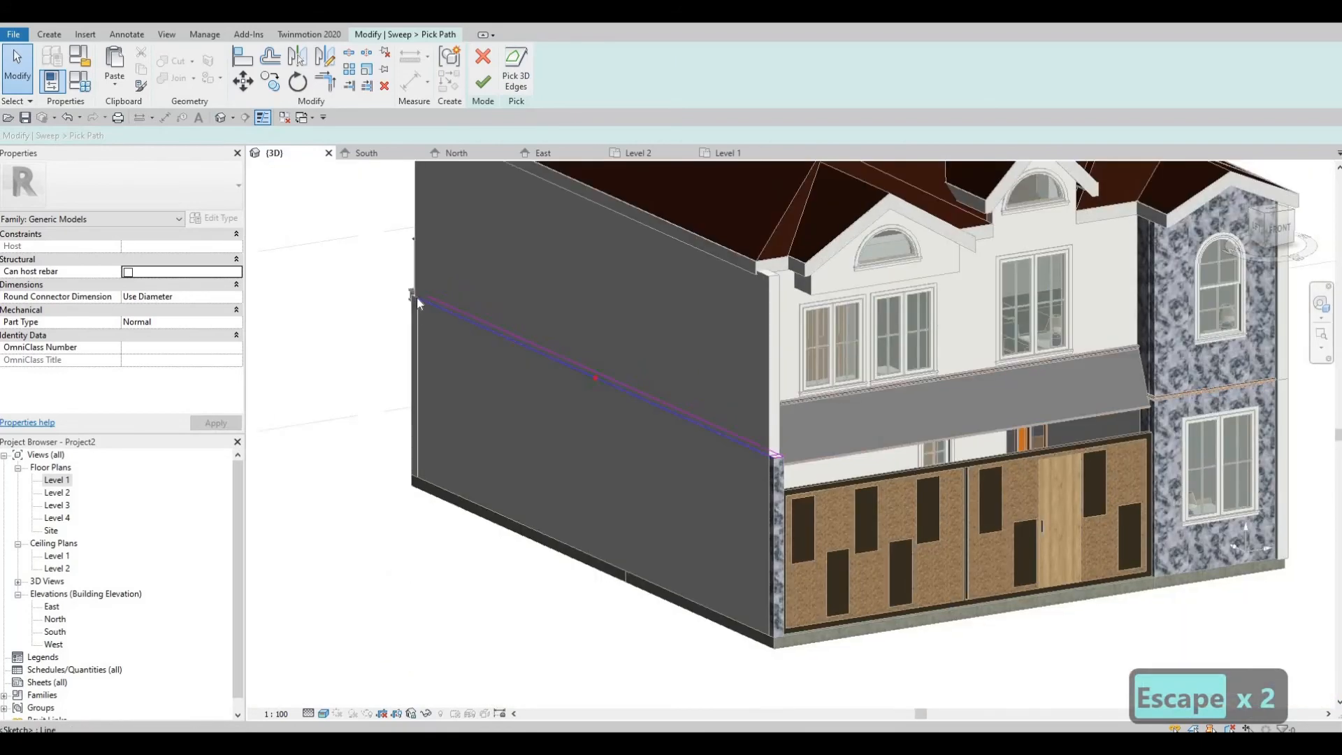
{"action": "scroll", "coordinate": [438, 299], "scroll_direction": "up", "scroll_amount": 2}
{"action": "left_click_drag", "start_coordinate": [438, 299], "coordinate": [961, 526]}
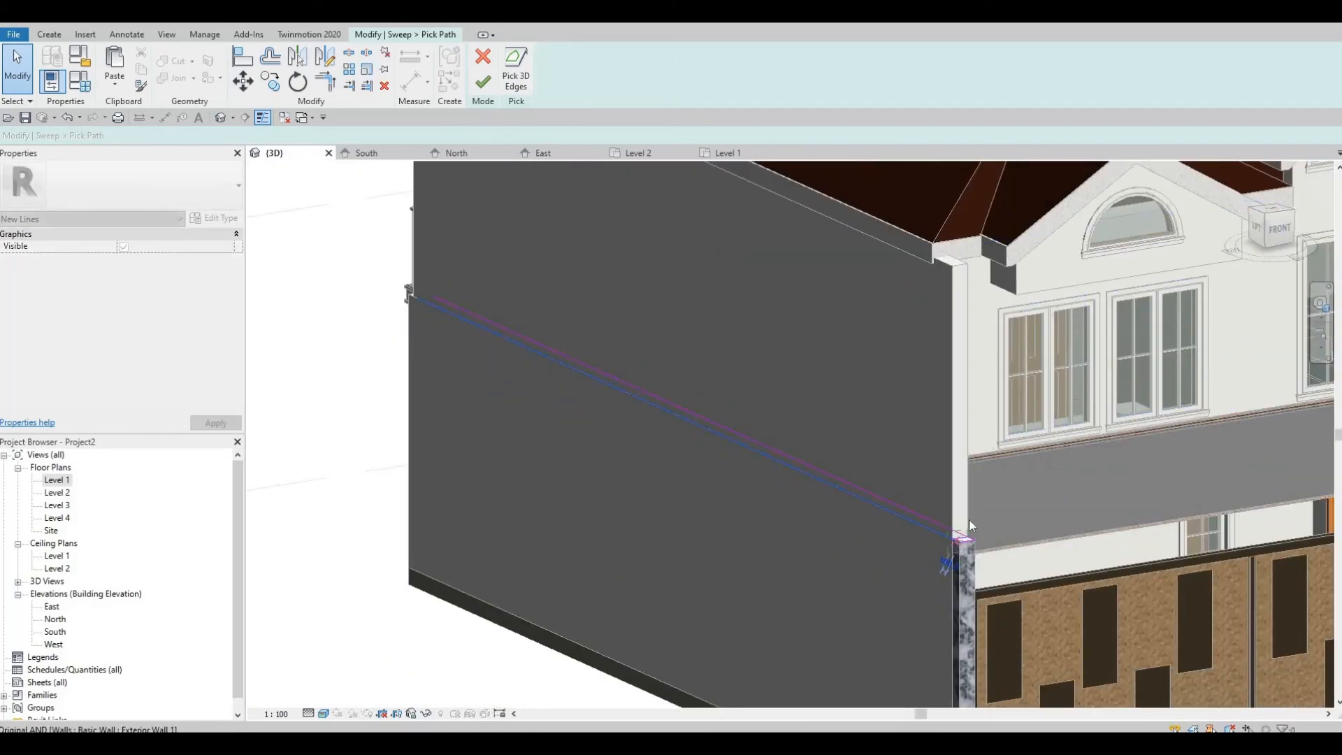
{"action": "scroll", "coordinate": [965, 533], "scroll_direction": "up", "scroll_amount": 5}
{"action": "scroll", "coordinate": [913, 585], "scroll_direction": "up", "scroll_amount": 2}
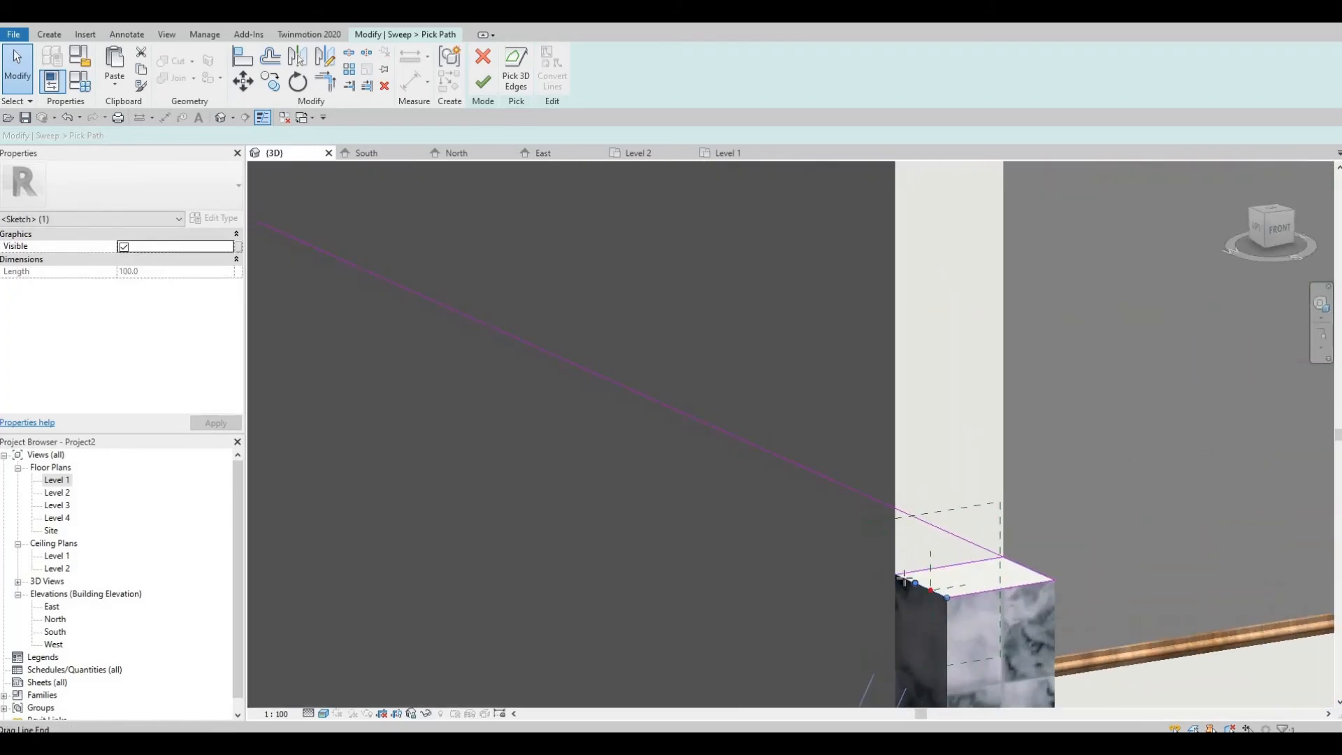
{"action": "left_click_drag", "start_coordinate": [915, 584], "coordinate": [895, 575]}
{"action": "scroll", "coordinate": [892, 515], "scroll_direction": "down", "scroll_amount": 2}
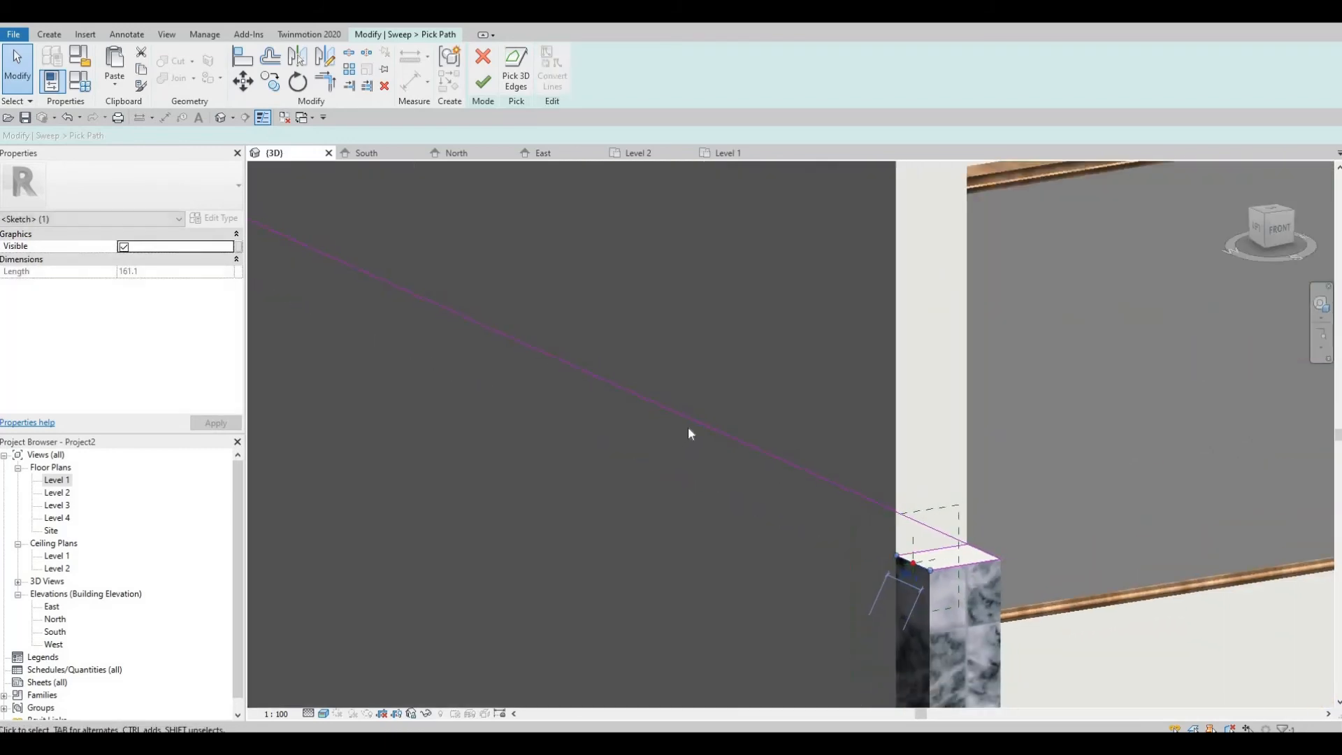
{"action": "scroll", "coordinate": [941, 517], "scroll_direction": "down", "scroll_amount": 3}
{"action": "key", "text": "Escape"}
- Trim the sweep path line on the side wall's inner edge to the line across the upper wall's base, closing the loop
{"action": "scroll", "coordinate": [911, 545], "scroll_direction": "up", "scroll_amount": 3}
{"action": "scroll", "coordinate": [911, 545], "scroll_direction": "up", "scroll_amount": 2}
{"action": "key", "text": "Escape"}
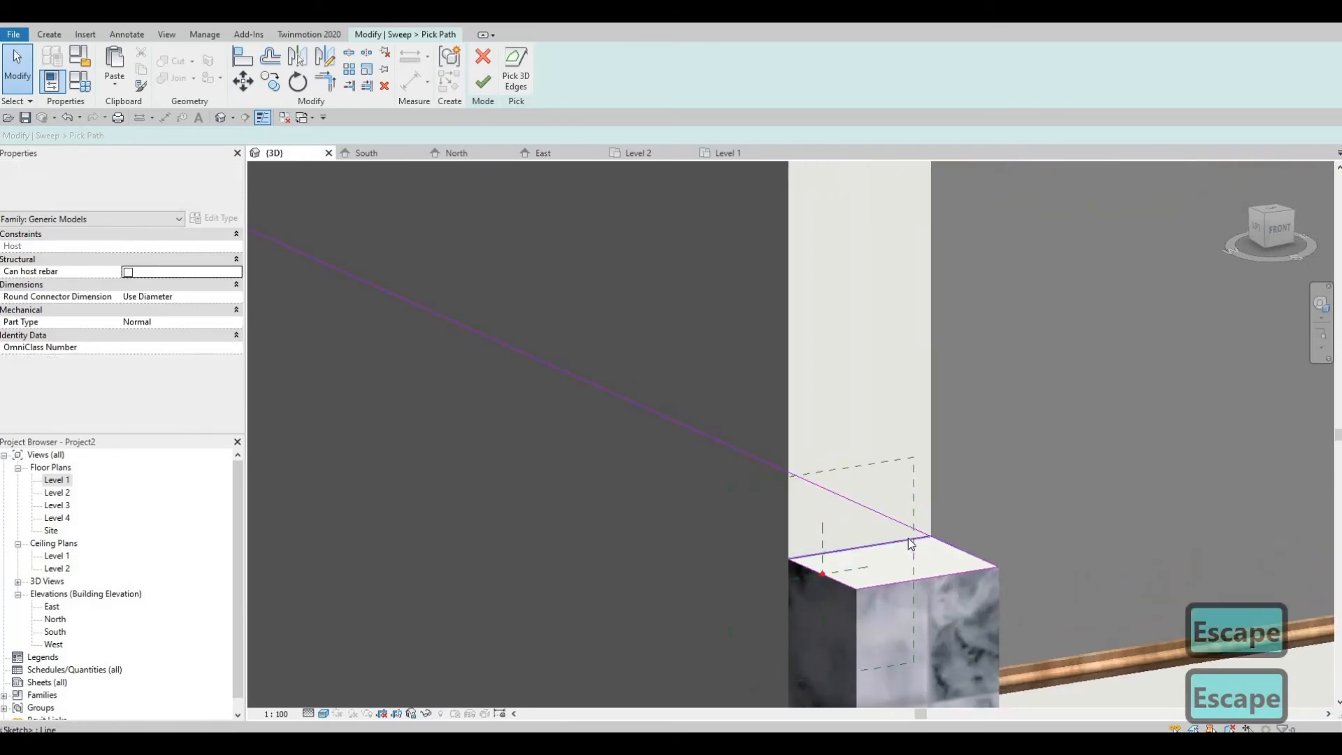
{"action": "key", "text": "t"}
{"action": "key", "text": "r"}
{"action": "left_click", "coordinate": [960, 546]}
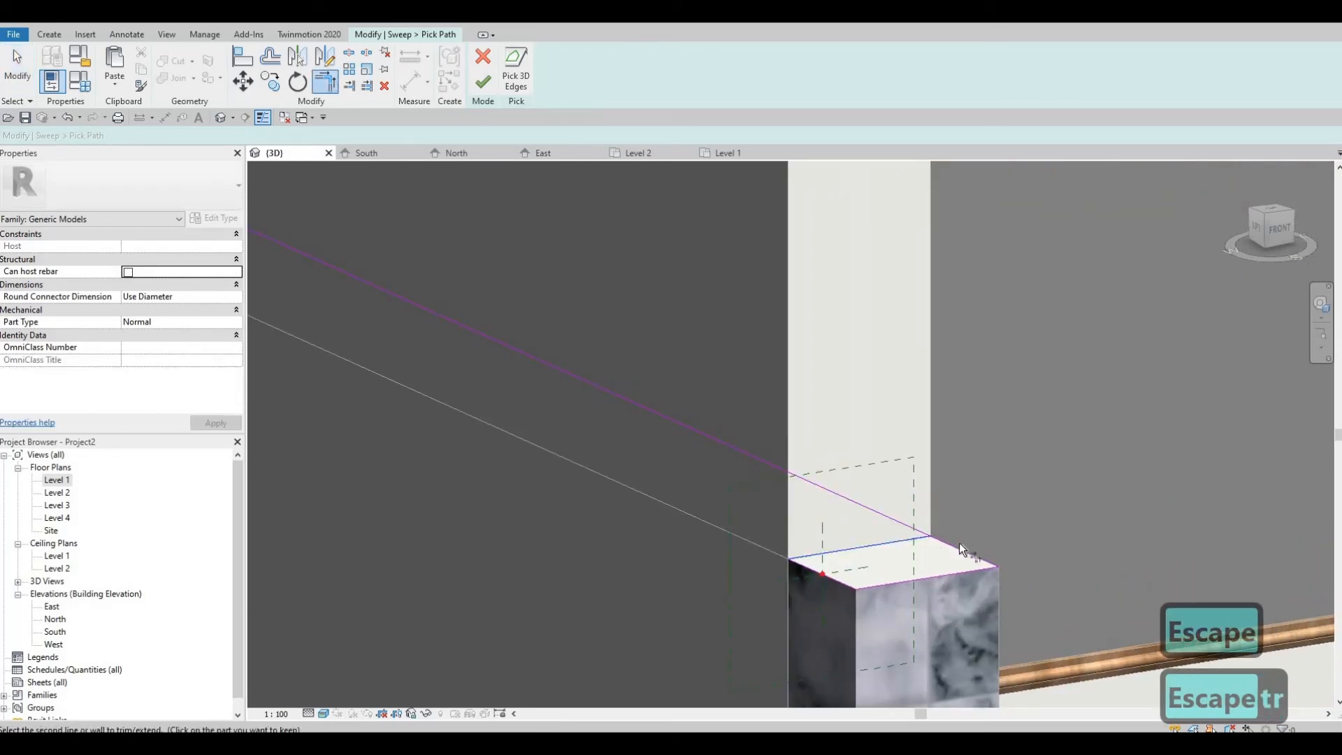
{"action": "left_click", "coordinate": [823, 489]}
{"action": "key", "text": "Escape"}
- Finish the closed sweep path around the wall end's top and open the sweep's profile for editing
{"action": "scroll", "coordinate": [929, 528], "scroll_direction": "down", "scroll_amount": 1}
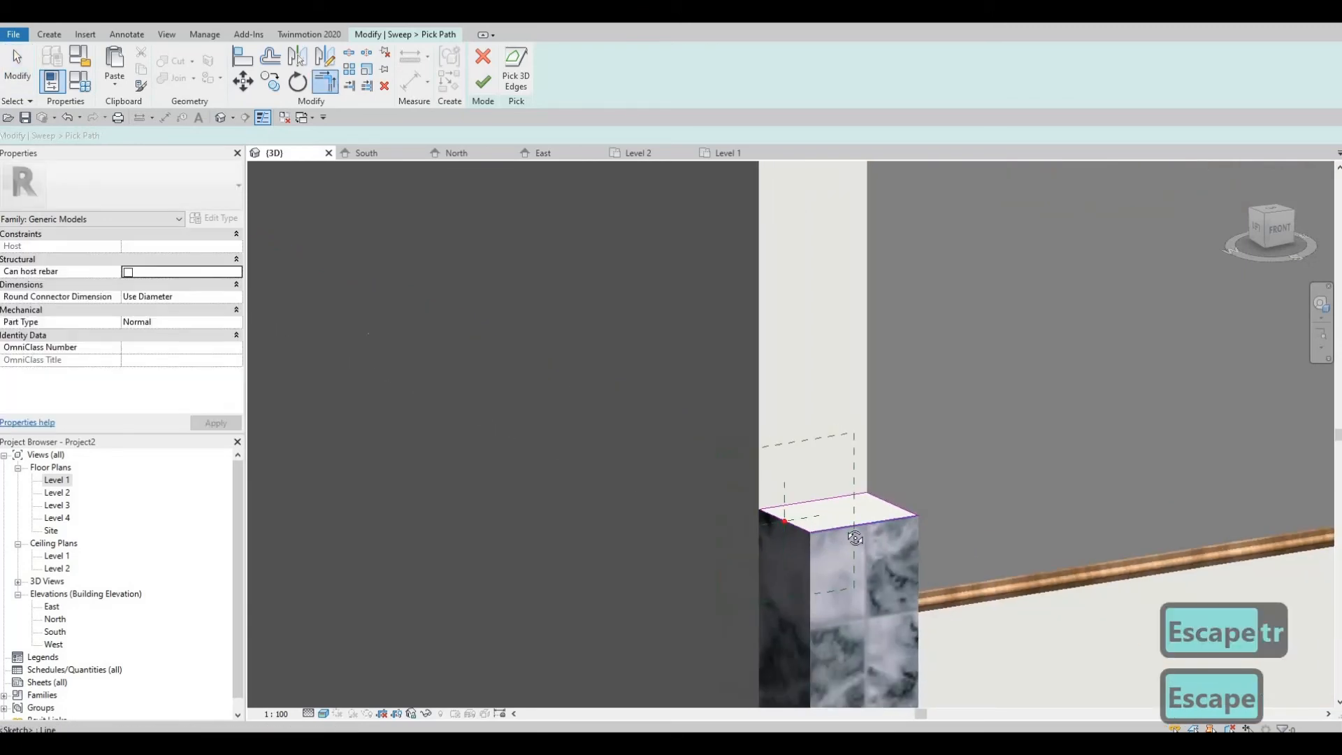
{"action": "middle_click_drag", "start_coordinate": [933, 531], "coordinate": [803, 430], "text": "shift"}
{"action": "middle_click_drag", "start_coordinate": [1199, 486], "coordinate": [754, 425]}
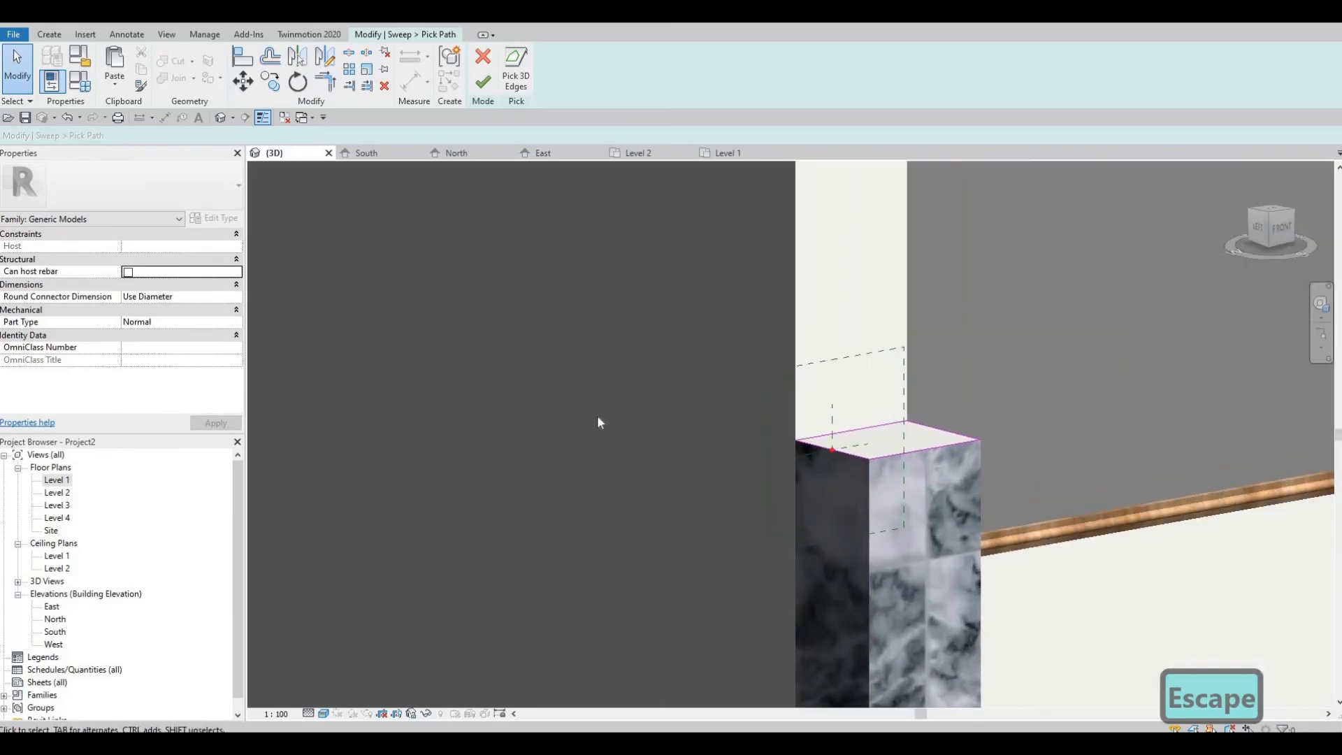
{"action": "scroll", "coordinate": [598, 413], "scroll_direction": "up", "scroll_amount": 1}
{"action": "scroll", "coordinate": [591, 355], "scroll_direction": "down", "scroll_amount": 1}
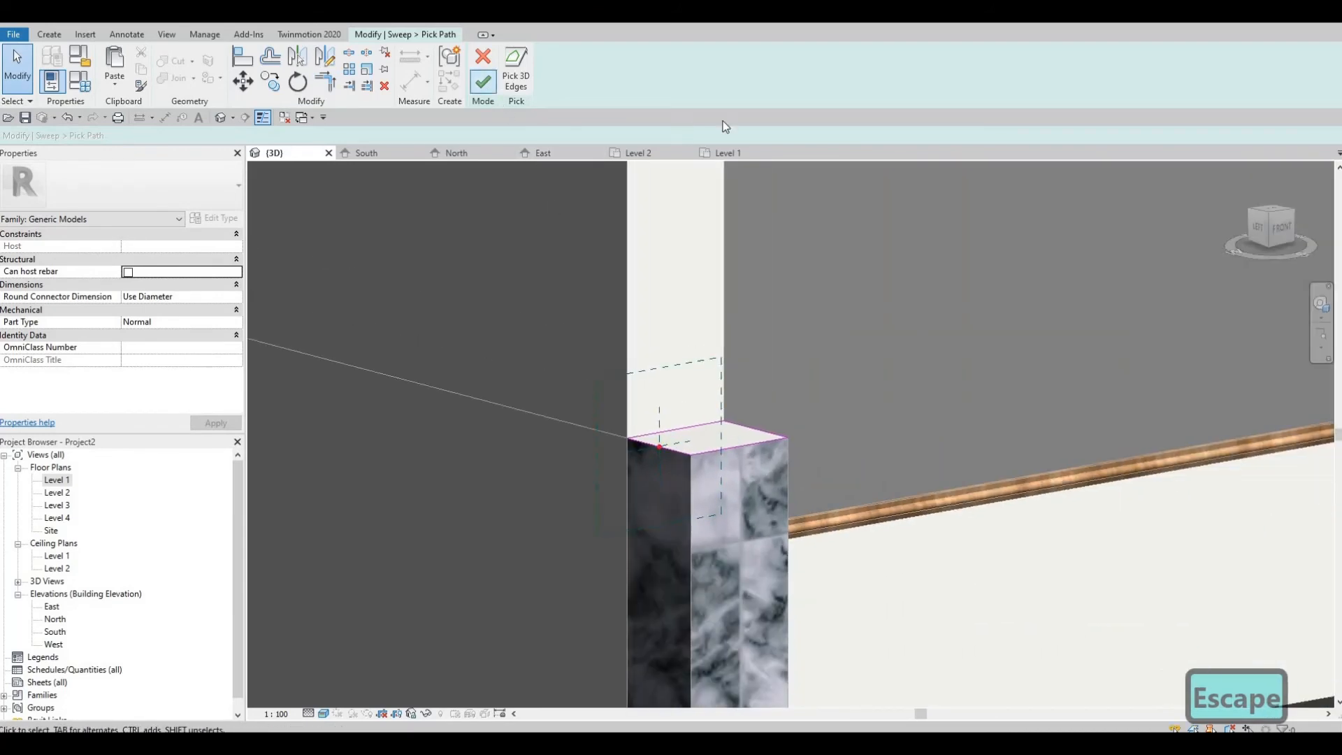
{"action": "left_click", "coordinate": [731, 87]}
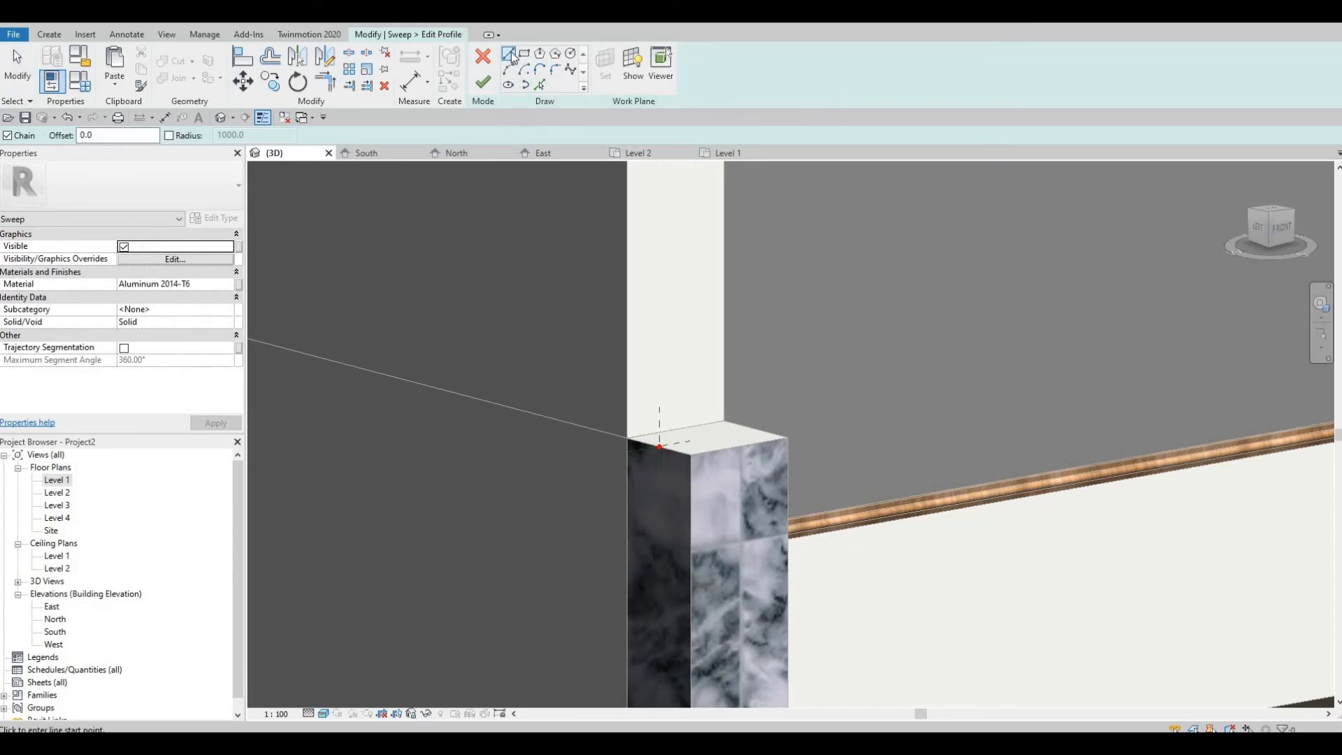
- Draw the sweep profile's horizontal top line above the path point, running outward from the vertical reference plane
{"action": "left_click", "coordinate": [514, 56]}
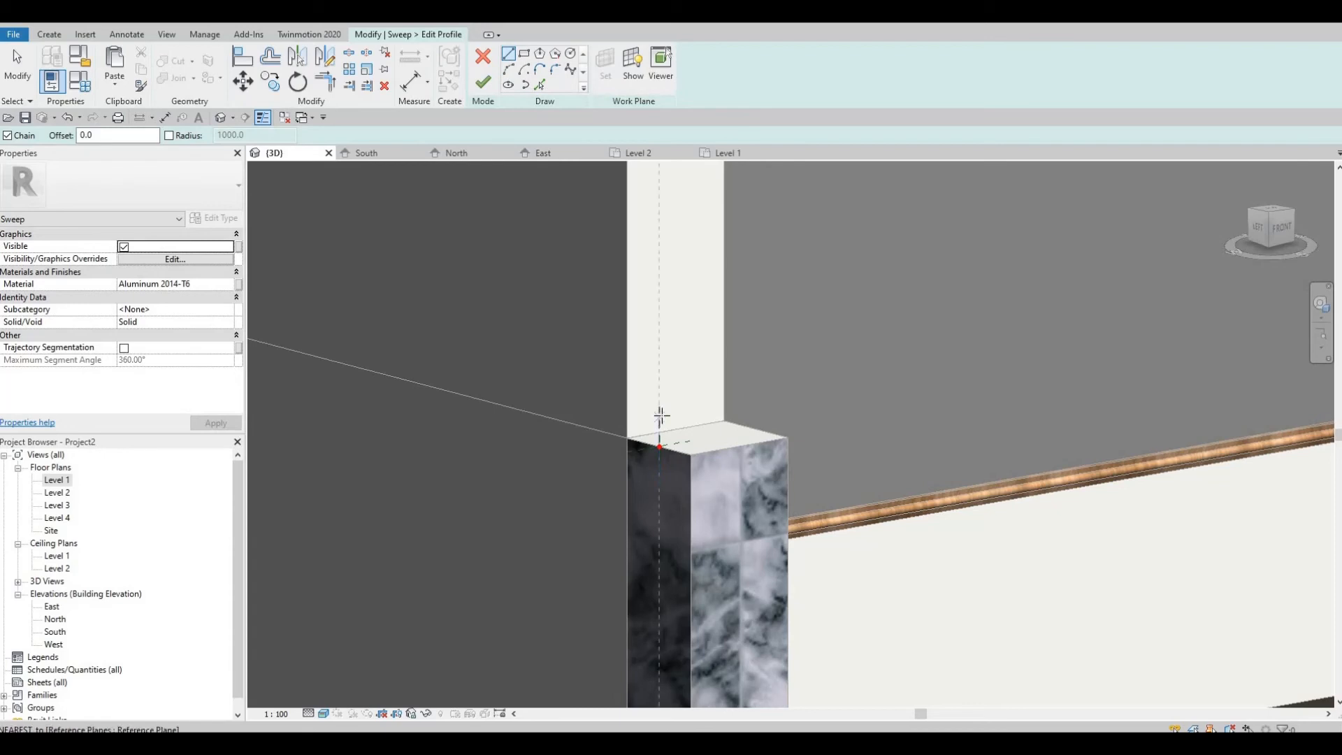
{"action": "left_click", "coordinate": [659, 418]}
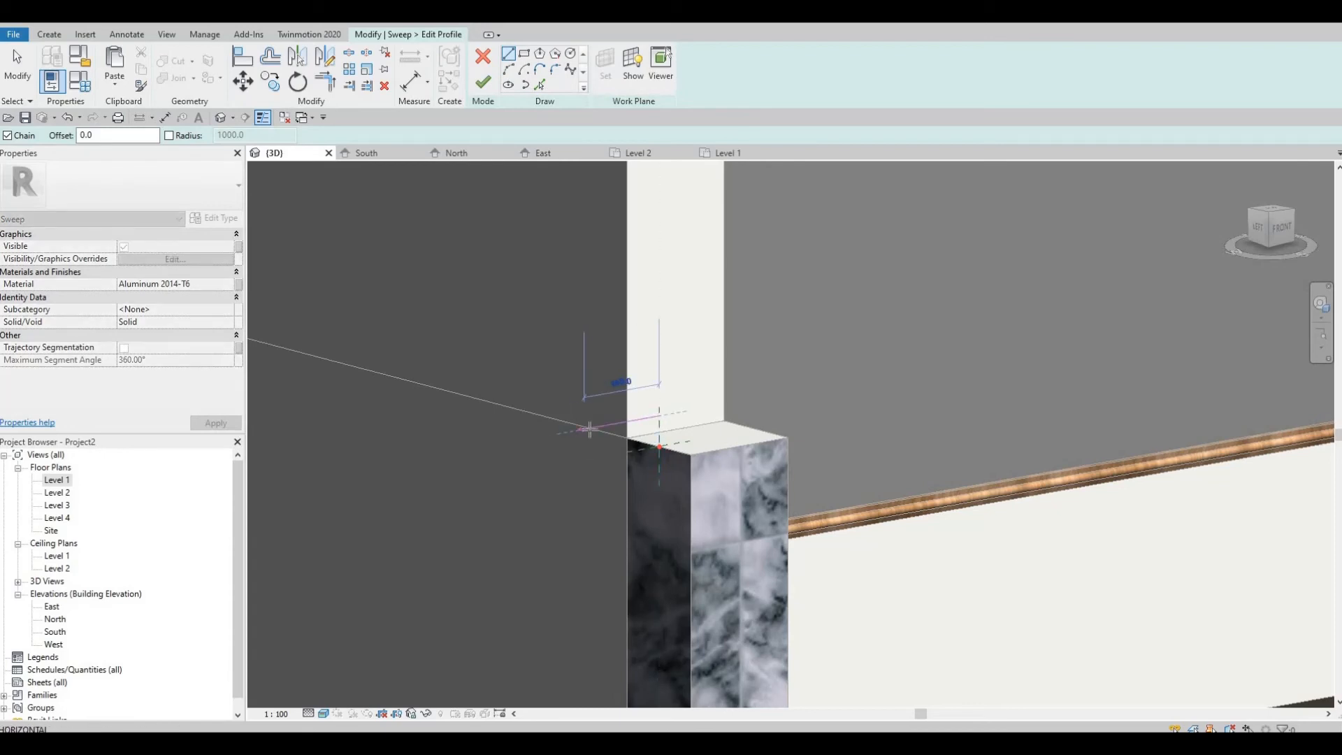
{"action": "left_click", "coordinate": [592, 430]}
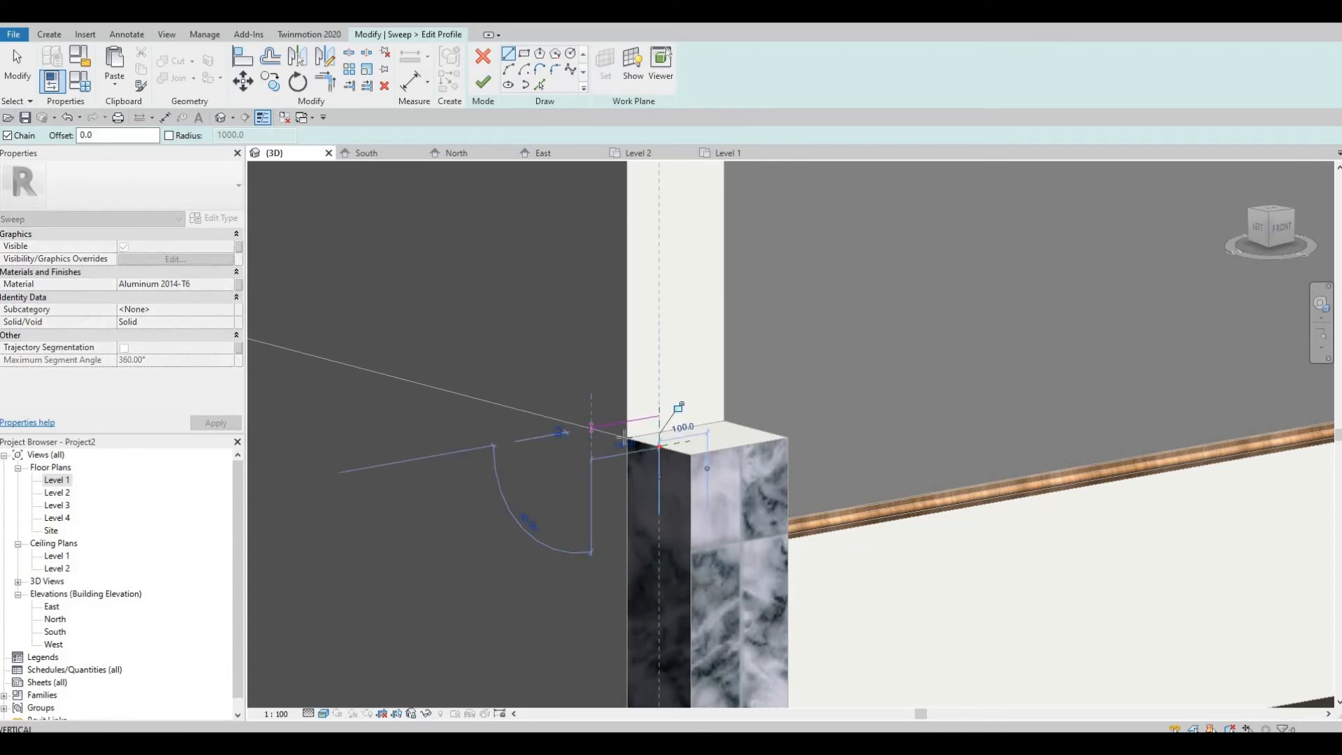
{"action": "scroll", "coordinate": [609, 428], "scroll_direction": "up", "scroll_amount": 1}
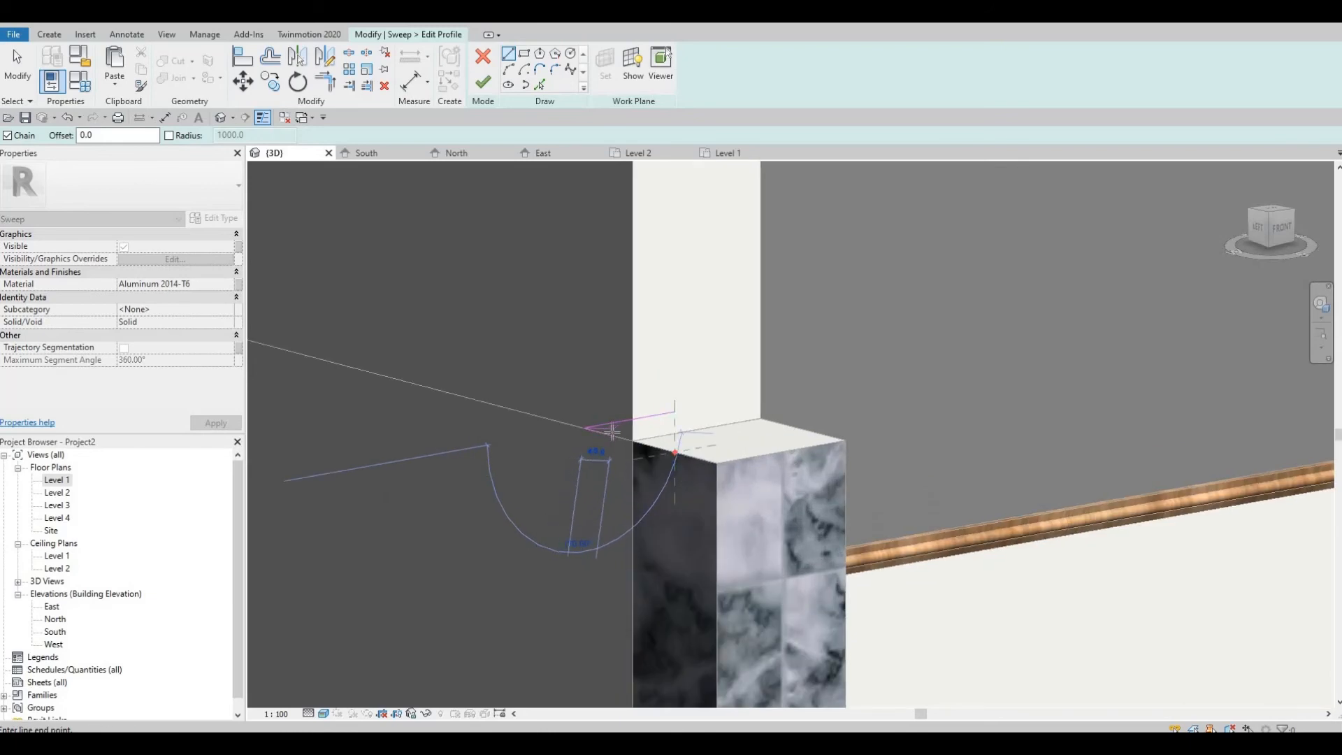
{"action": "key", "text": "Escape"}
{"action": "key", "text": "Escape"}
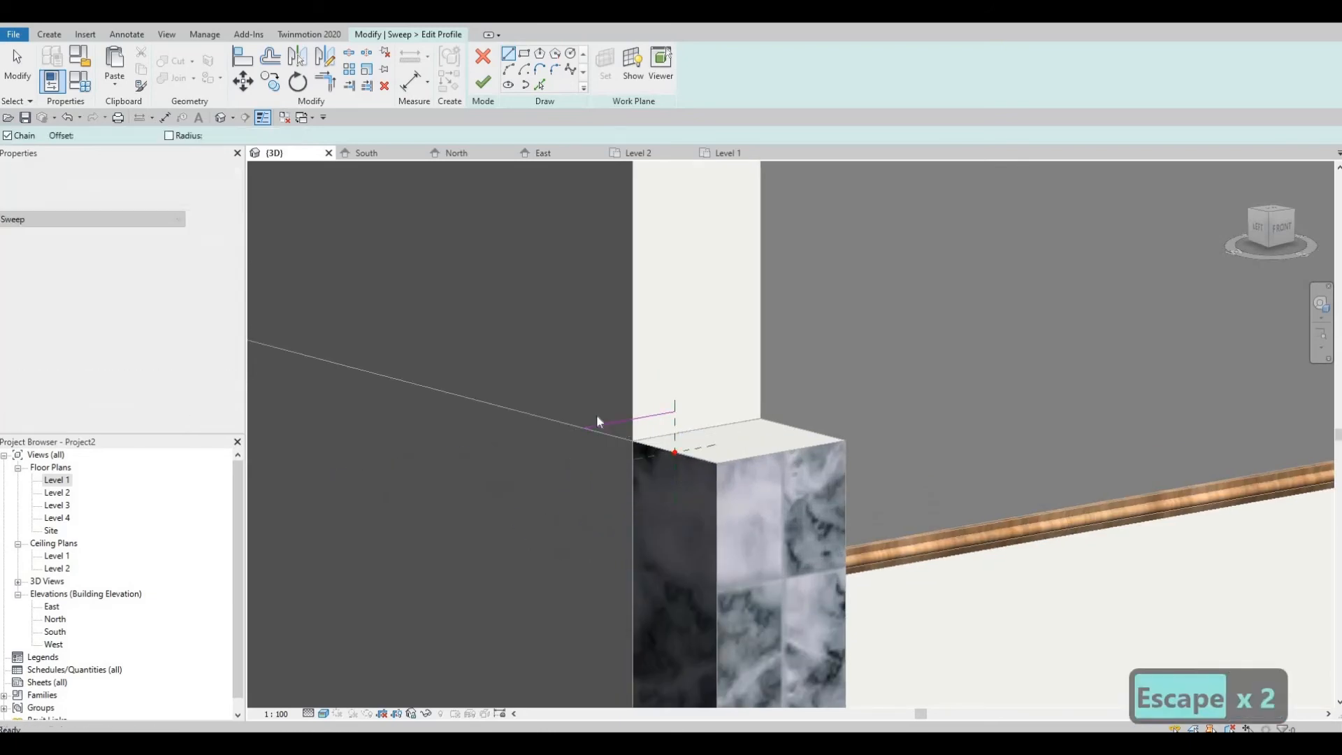
- Stretch the inner end of the profile's top line past the vertical reference plane, making it about 185 mm long
{"action": "mouse_move", "coordinate": [599, 420]}
{"action": "middle_mouse_down", "text": "shift"}
{"action": "mouse_move", "coordinate": [899, 563]}
{"action": "mouse_move", "coordinate": [699, 473]}
{"action": "mouse_move", "coordinate": [588, 360]}
{"action": "middle_mouse_up", "text": "shift"}
{"action": "scroll", "coordinate": [588, 361], "scroll_direction": "down", "scroll_amount": 3}
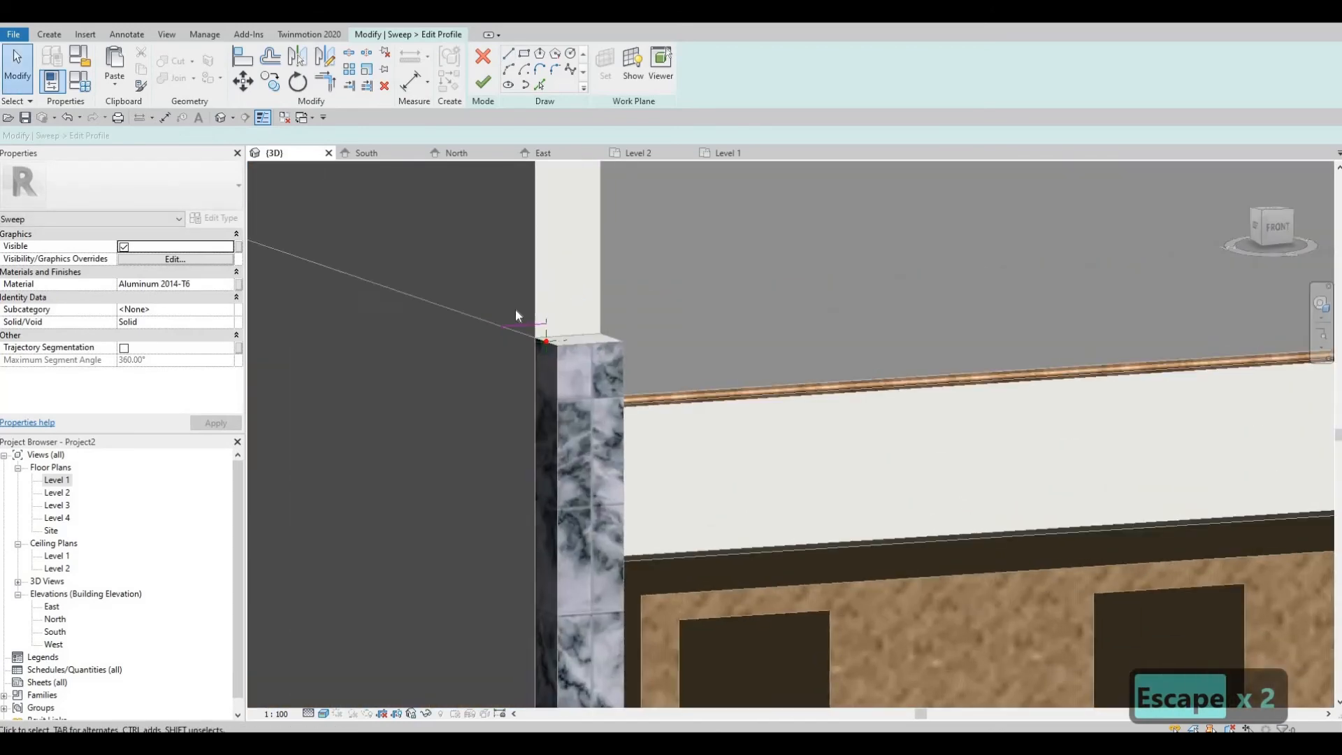
{"action": "scroll", "coordinate": [516, 310], "scroll_direction": "up", "scroll_amount": 3}
{"action": "left_click", "coordinate": [523, 311]}
{"action": "mouse_move", "coordinate": [521, 311]}
{"action": "left_mouse_down"}
{"action": "mouse_move", "coordinate": [553, 309]}
{"action": "mouse_move", "coordinate": [547, 321]}
{"action": "mouse_move", "coordinate": [546, 309]}
{"action": "left_mouse_up"}
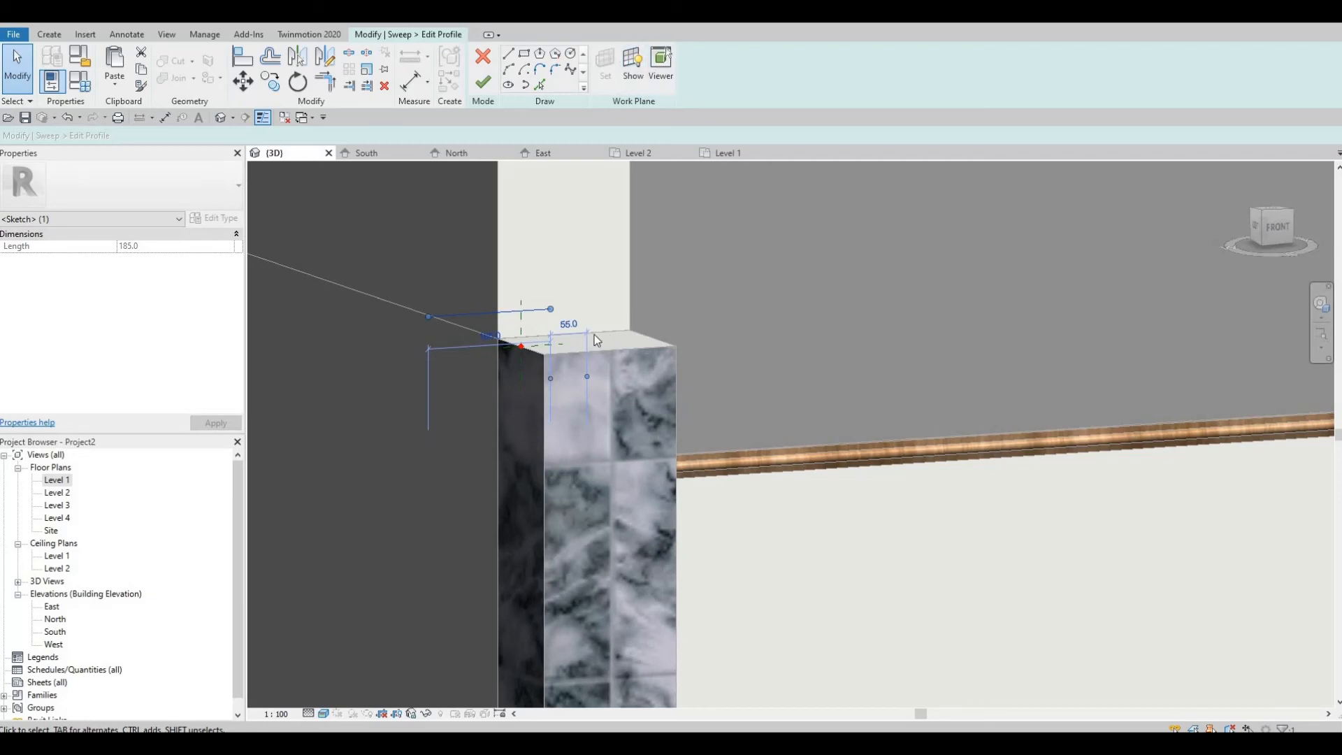
- Draw a short slanted line from the top line's outer end and continue the profile downward with two opposing arcs
{"action": "left_click", "coordinate": [509, 56]}
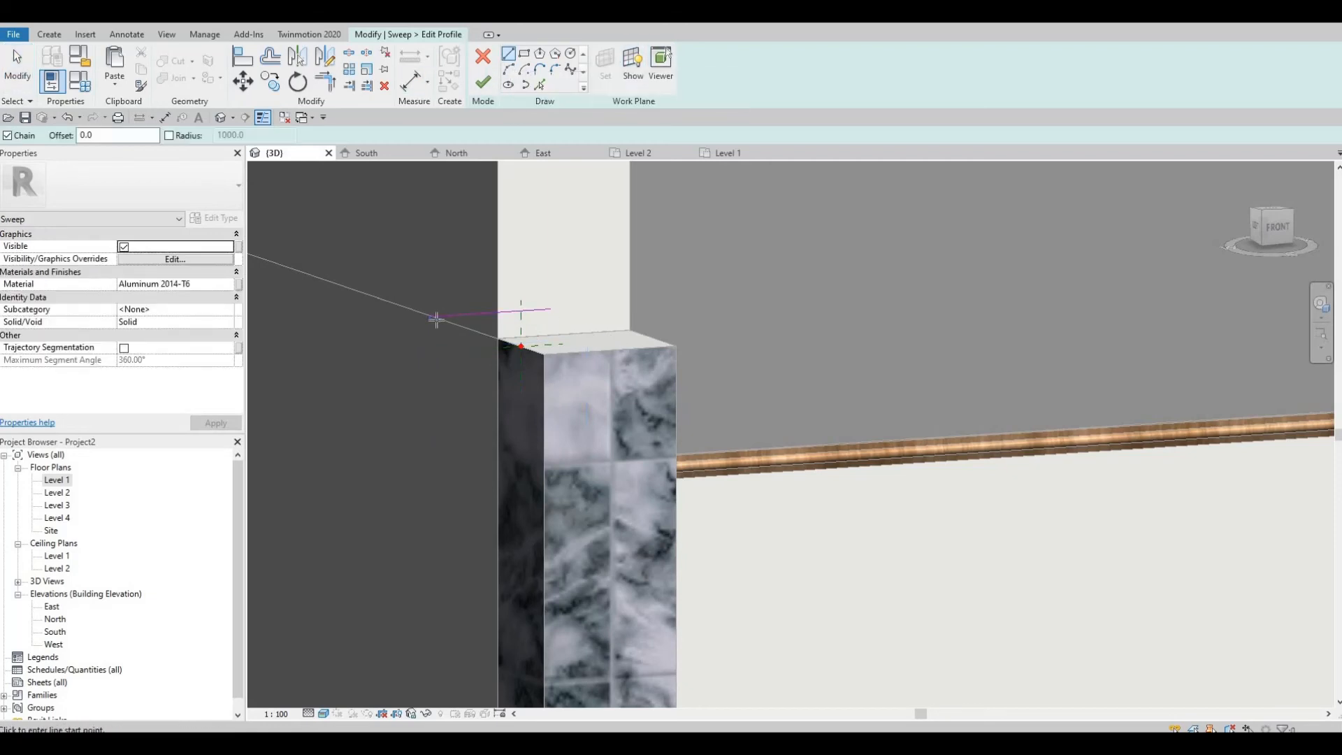
{"action": "left_click", "coordinate": [446, 326]}
{"action": "left_click", "coordinate": [448, 327]}
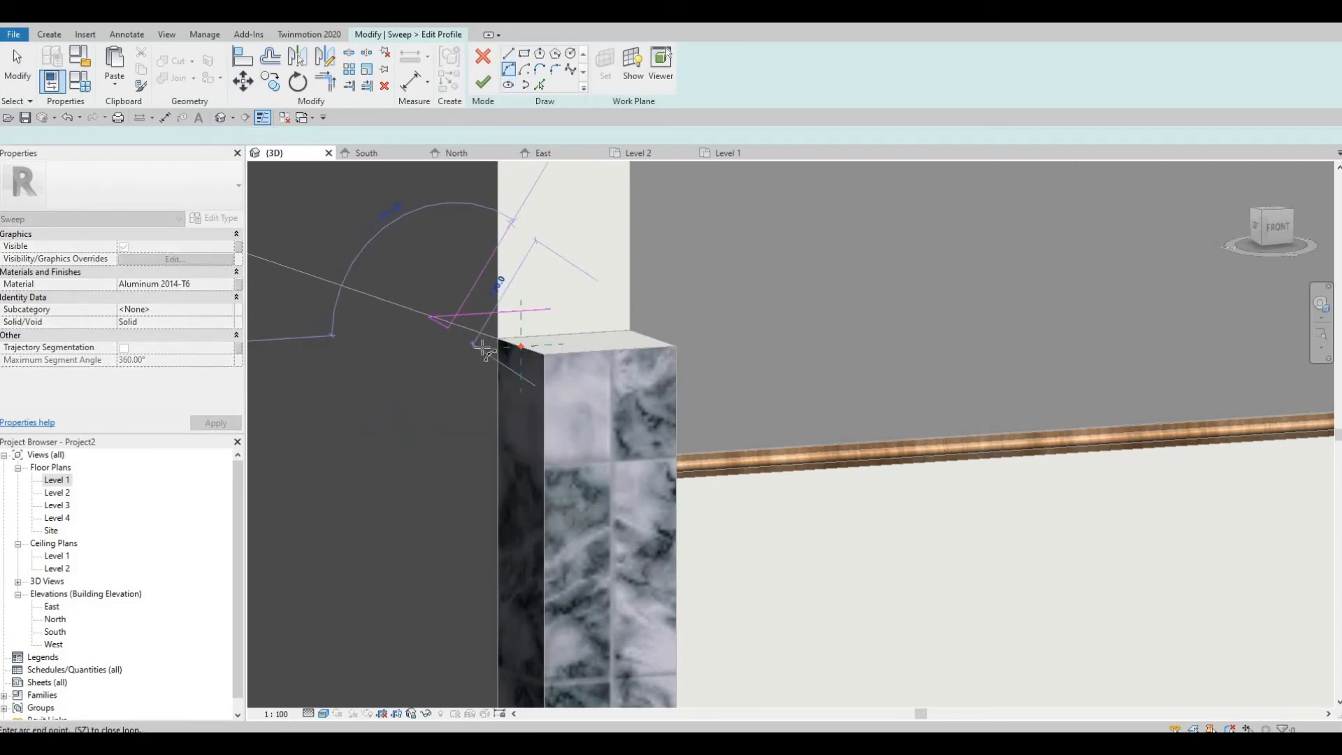
{"action": "left_click", "coordinate": [481, 345]}
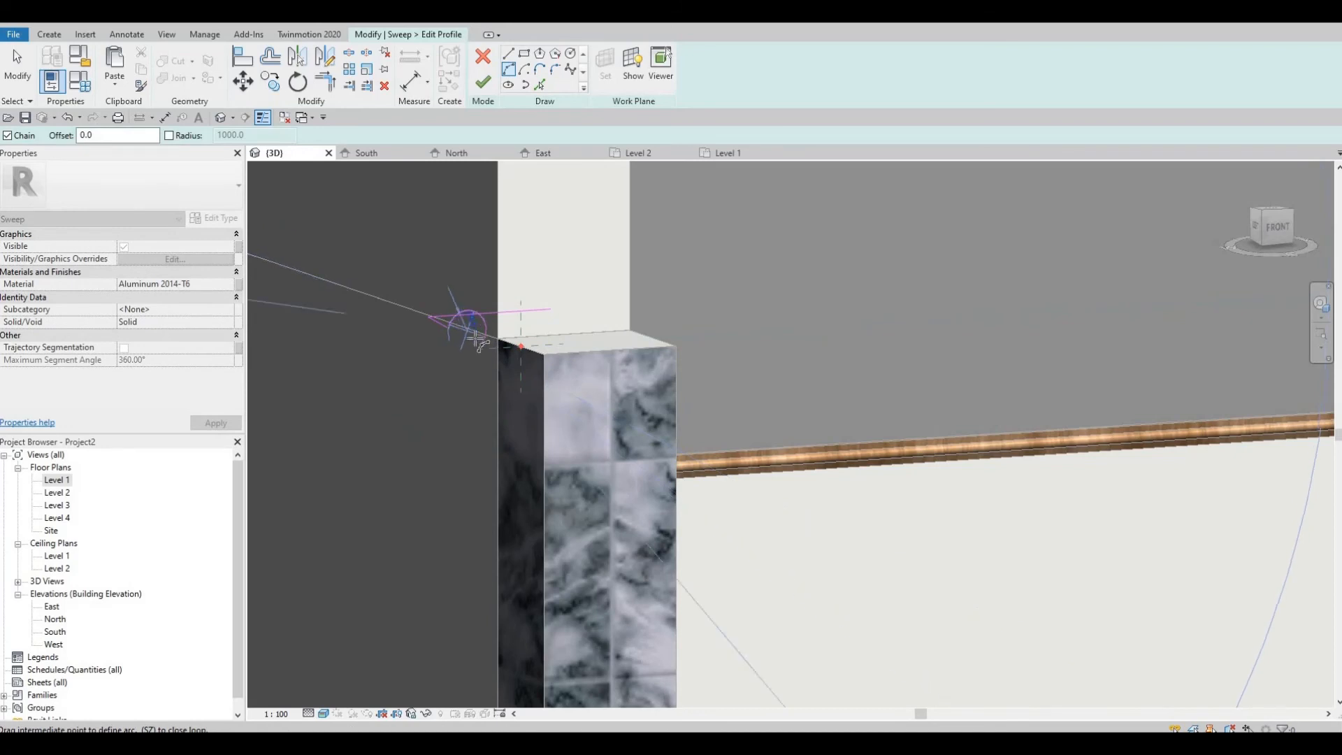
{"action": "scroll", "coordinate": [474, 338], "scroll_direction": "up", "scroll_amount": 2}
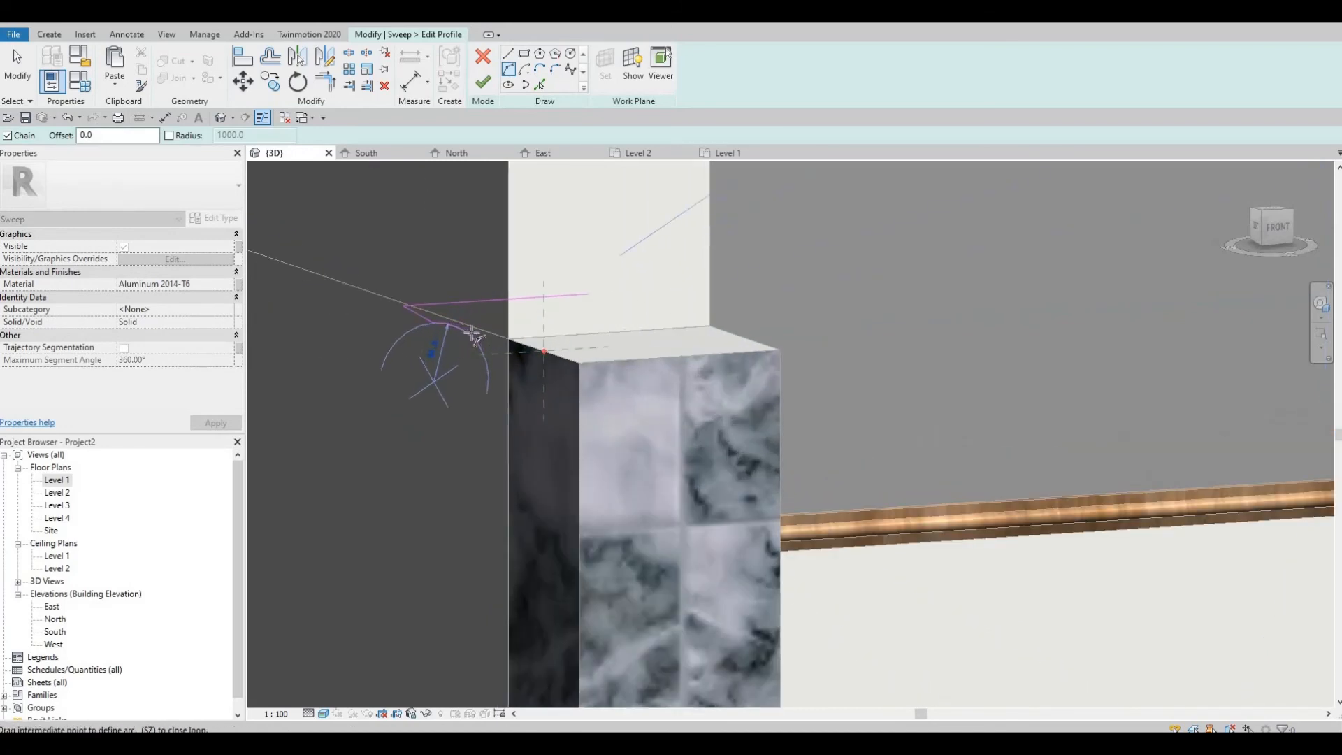
{"action": "left_click", "coordinate": [468, 332]}
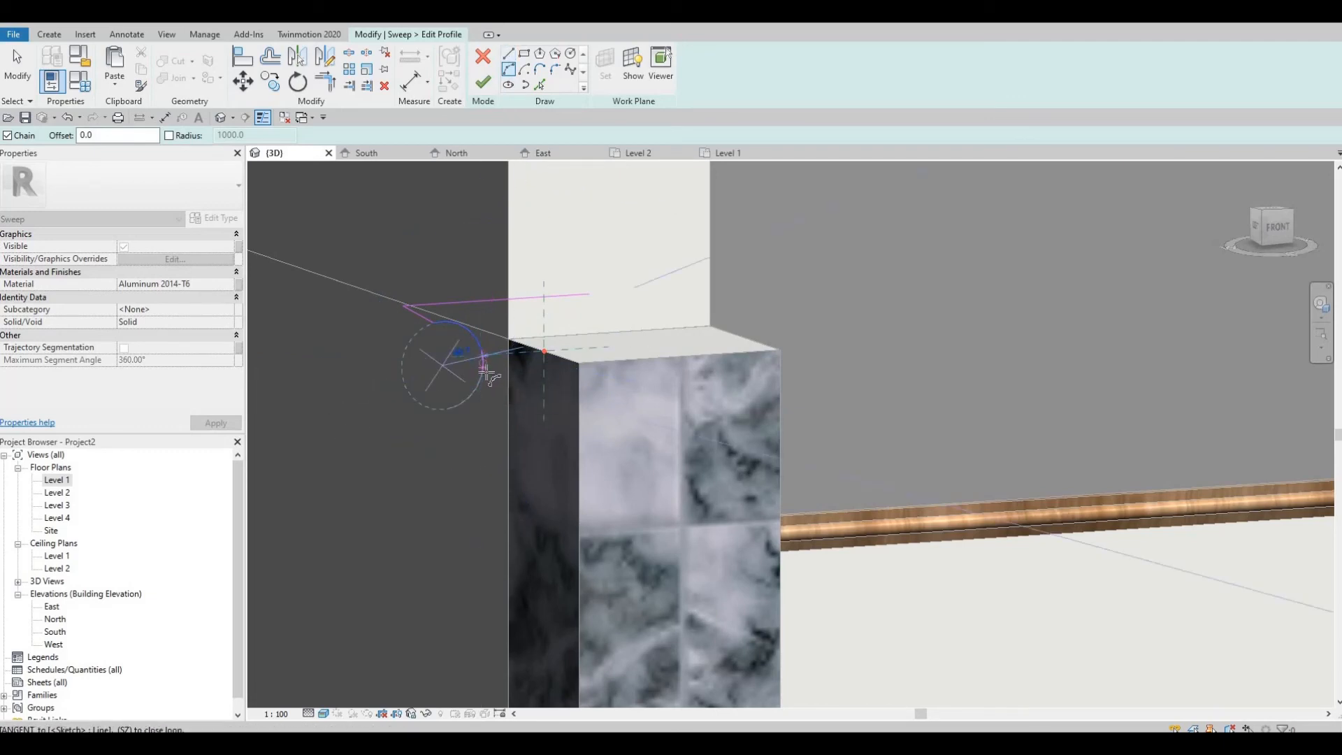
{"action": "scroll", "coordinate": [488, 382], "scroll_direction": "up", "scroll_amount": 2}
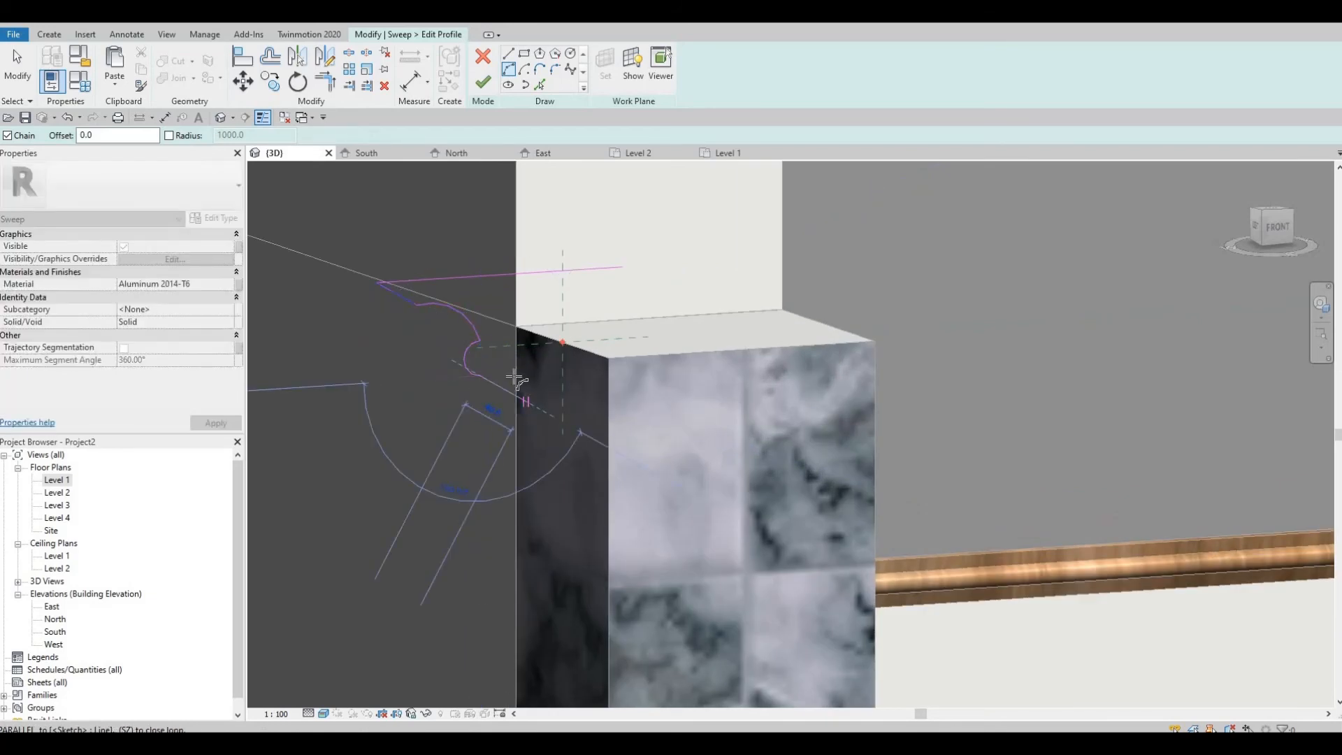
- Continue the profile's lower part with short stepped lines and a slanted run down to the vertical reference plane
{"action": "left_click", "coordinate": [510, 56]}
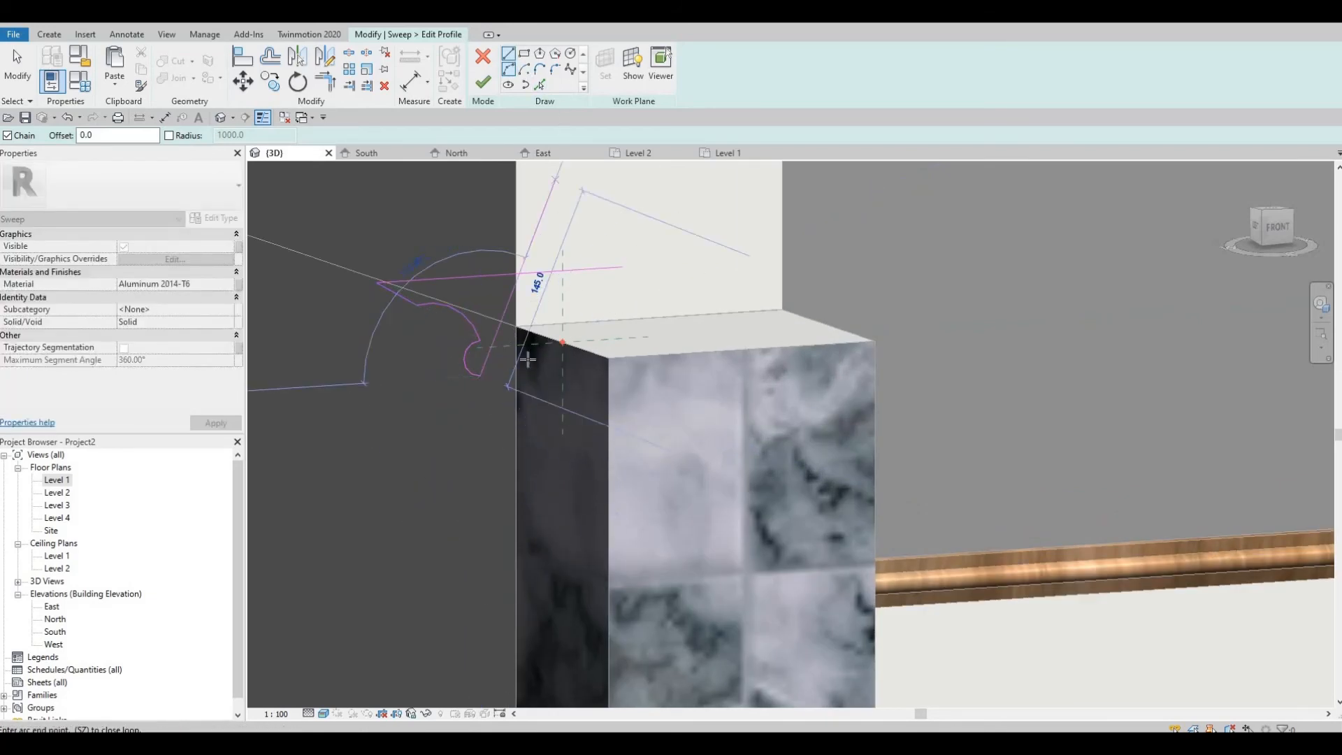
{"action": "left_click", "coordinate": [523, 399]}
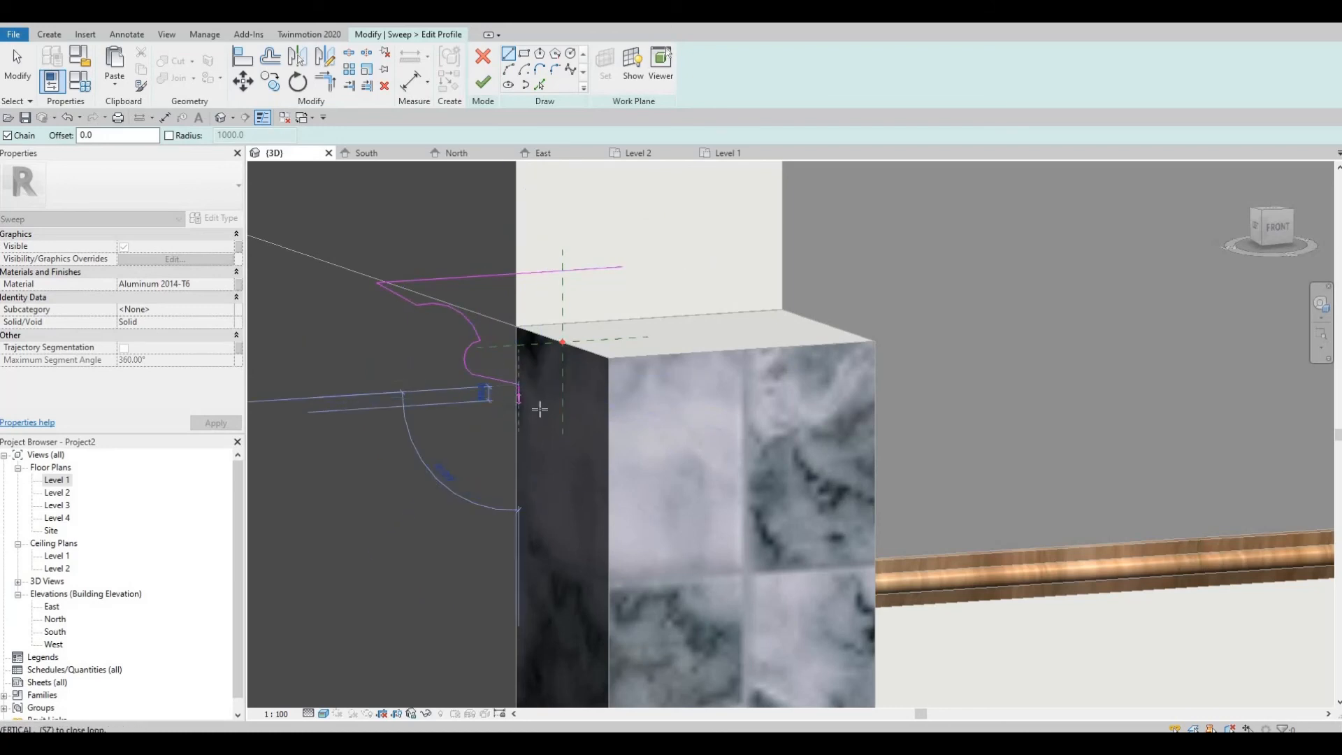
{"action": "left_click", "coordinate": [538, 409]}
{"action": "left_click", "coordinate": [537, 425]}
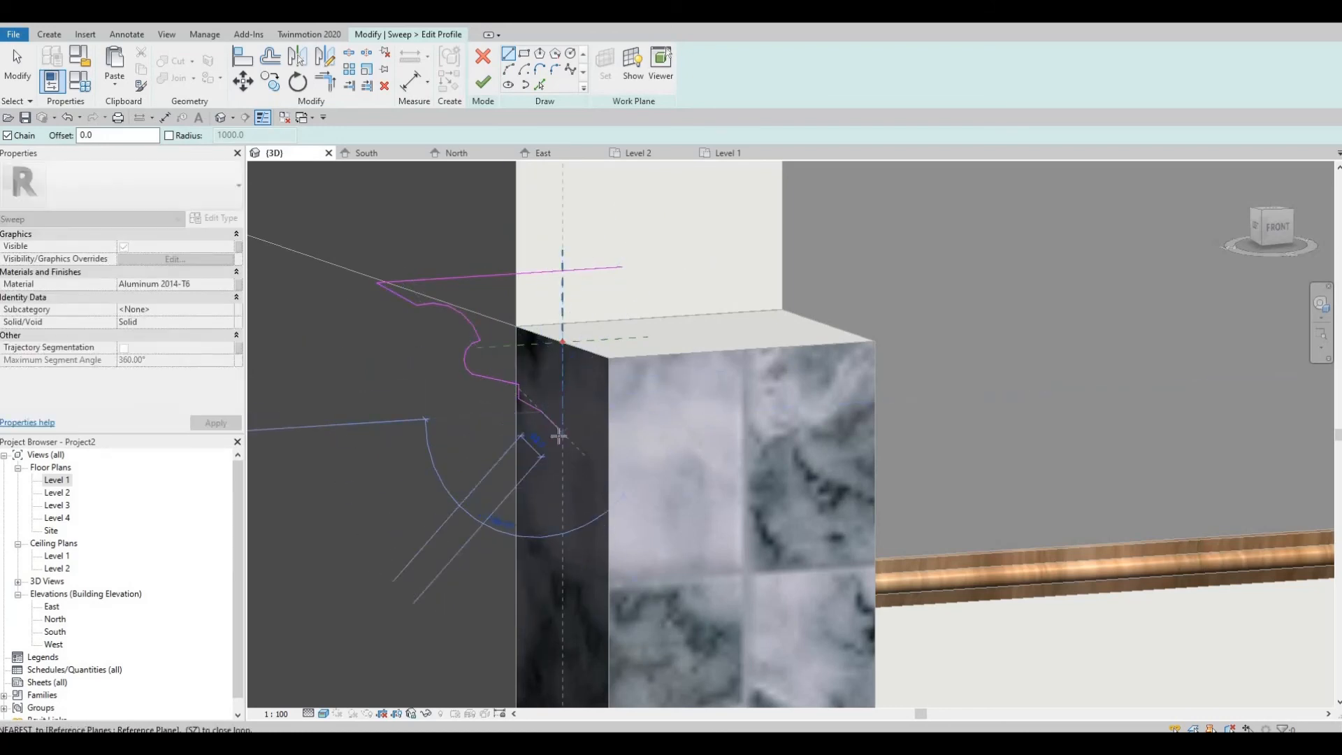
{"action": "left_click", "coordinate": [562, 429]}
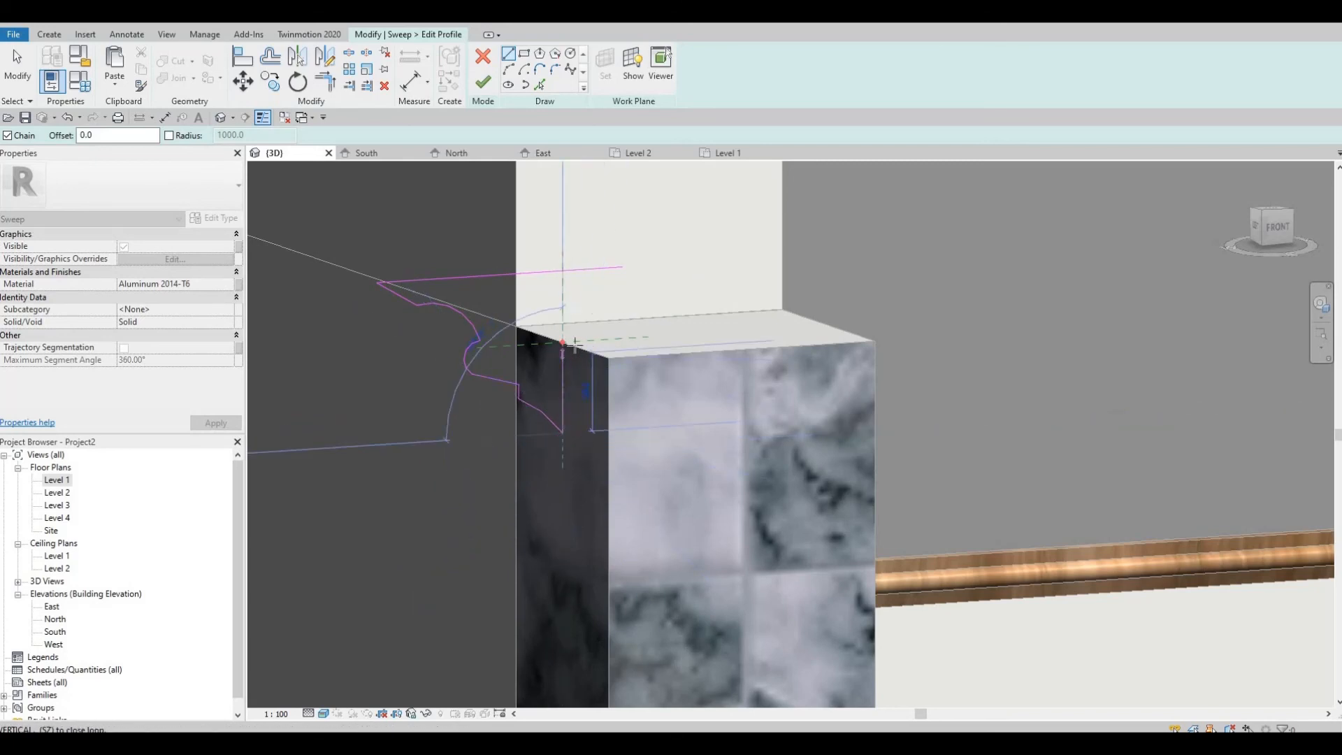
- Draw the profile's inner sides up to the path point, inward along the wall top and up to the top line
{"action": "left_click", "coordinate": [619, 344]}
{"action": "left_click", "coordinate": [611, 337]}
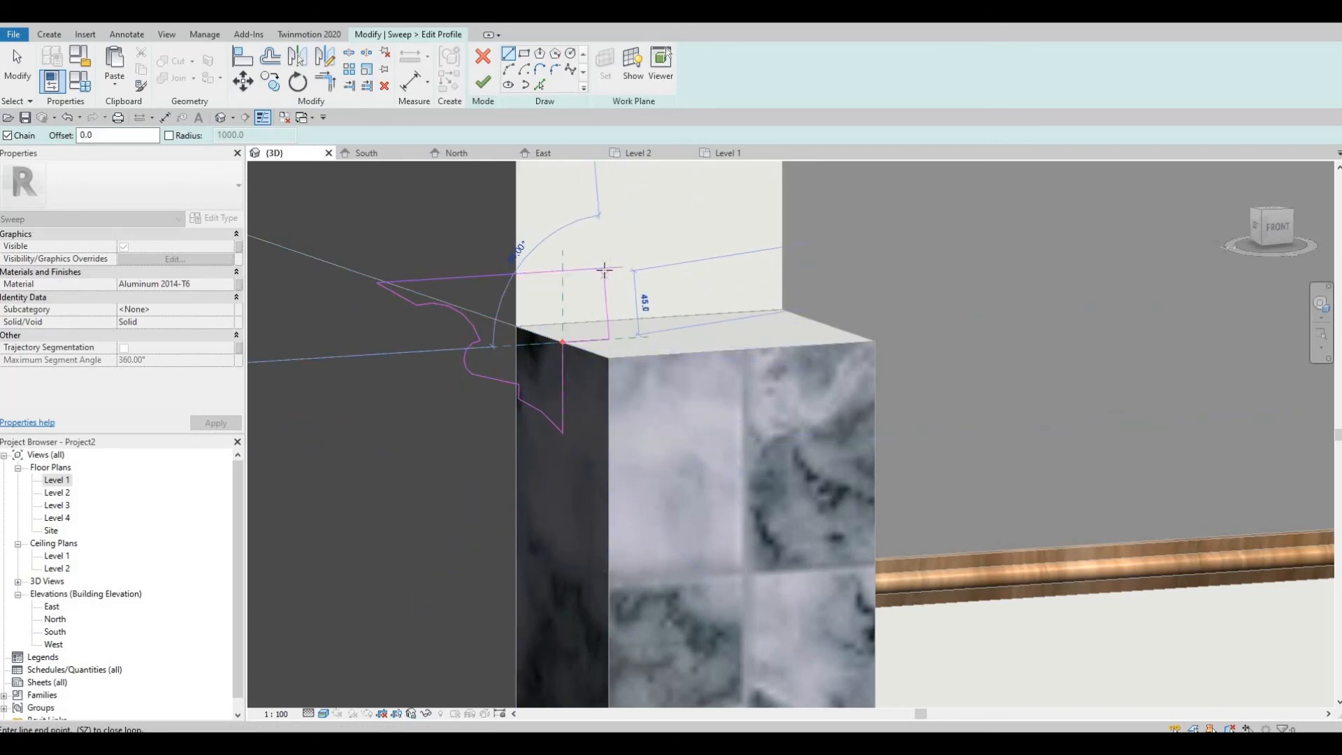
{"action": "left_click", "coordinate": [605, 269]}
{"action": "key", "text": "Escape"}
{"action": "key", "text": "Escape"}
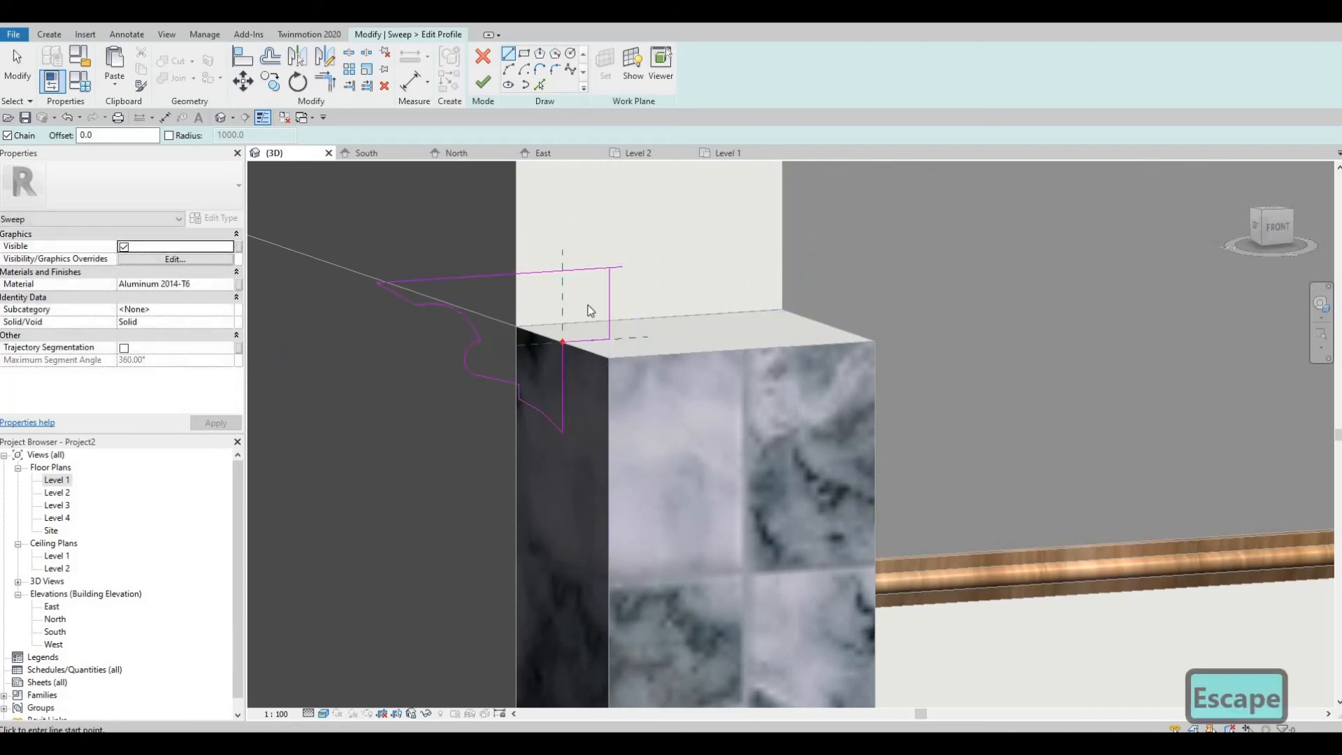
- Trim the profile's top line and inner vertical line to a clean corner, closing the loop
{"action": "key", "text": "t"}
{"action": "key", "text": "r"}
{"action": "left_click", "coordinate": [593, 272]}
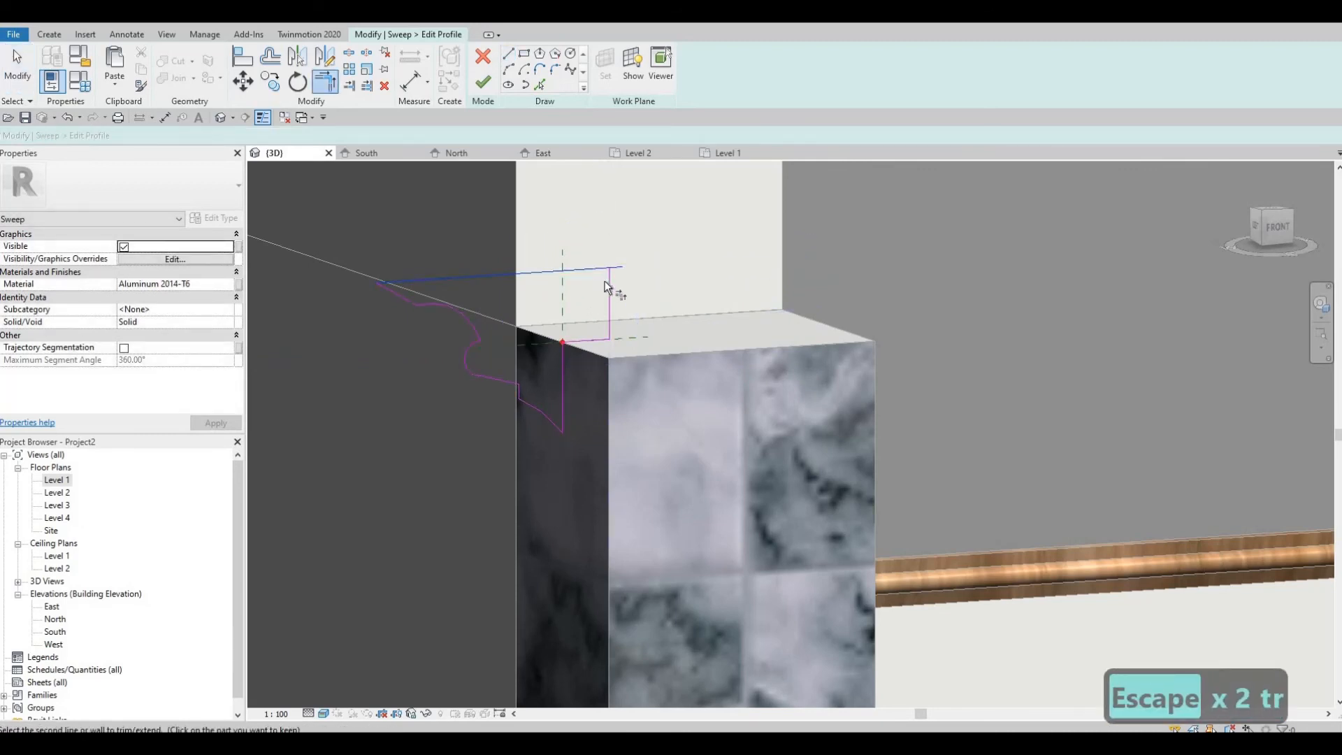
{"action": "left_click", "coordinate": [606, 286]}
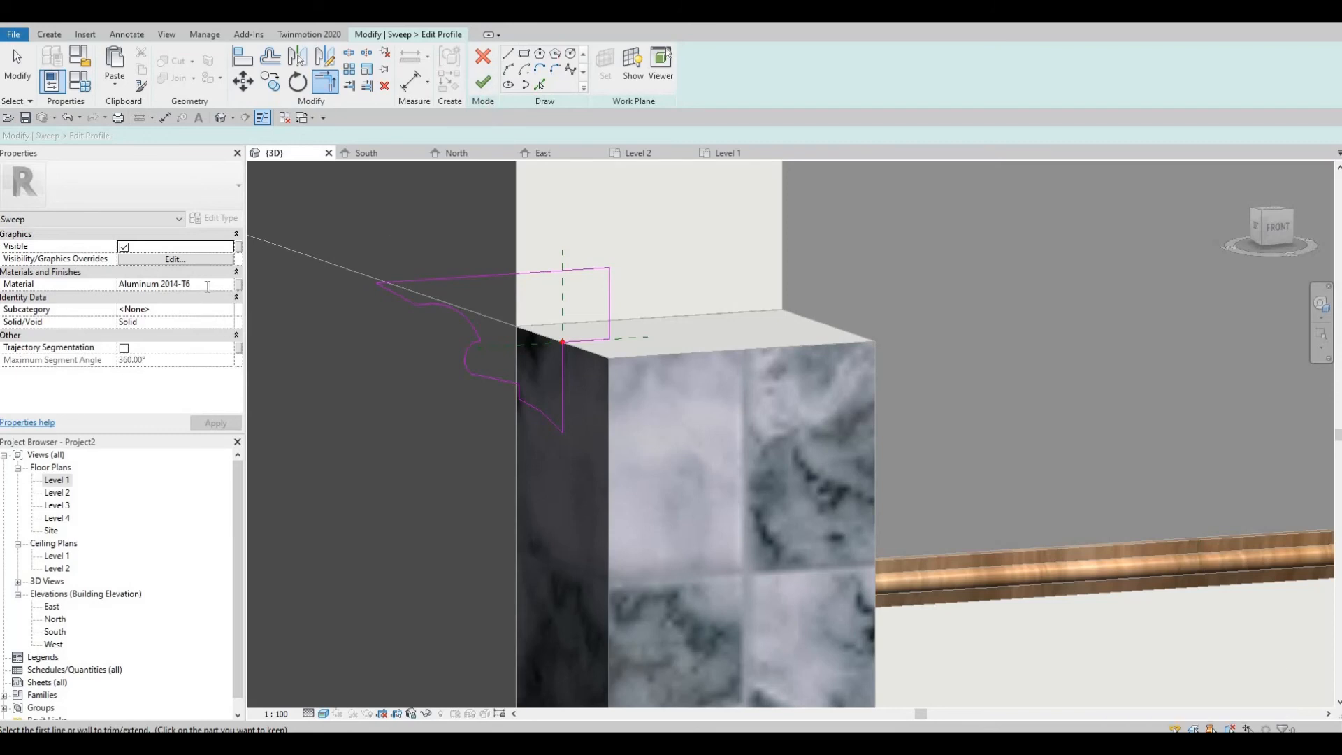
- Try to set the sweep's material by entering the name "brich glossy"
{"action": "left_click", "coordinate": [207, 285]}
{"action": "type", "text": "Please see the attachment."}
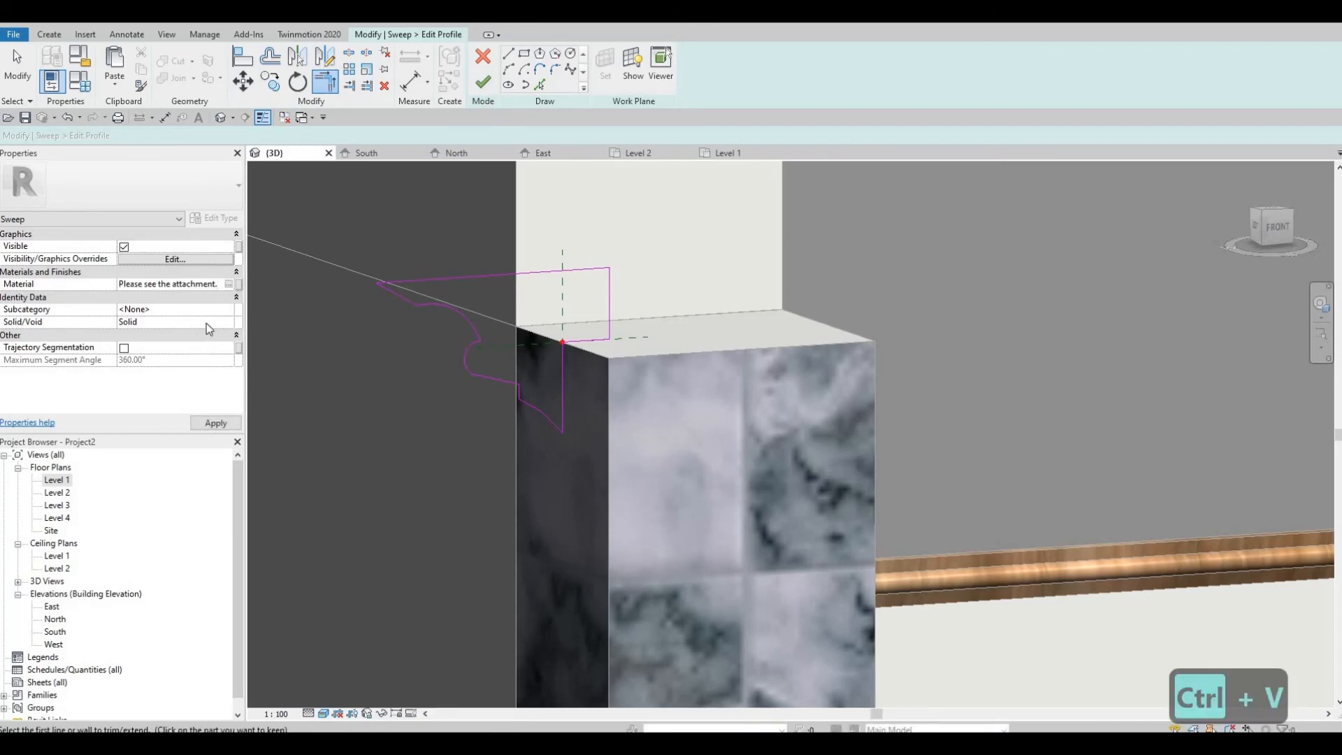
{"action": "key", "text": "BackSpace"}
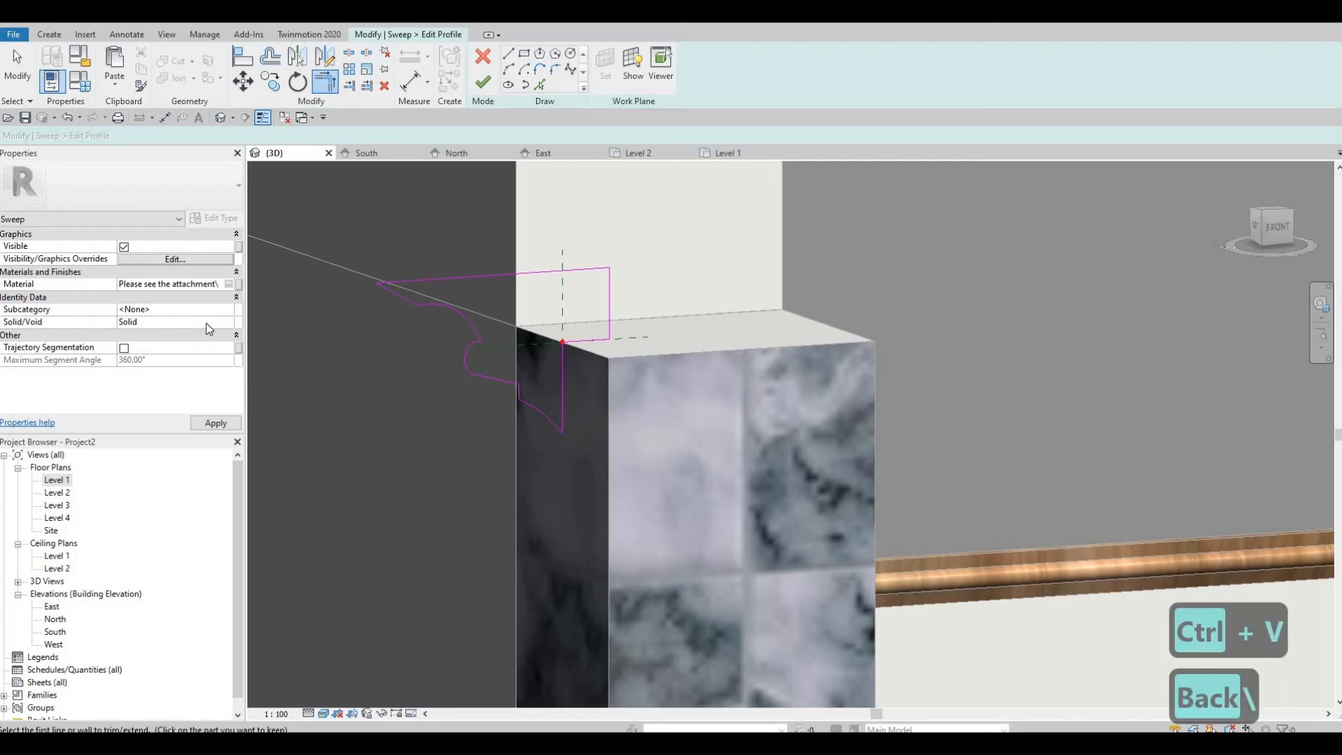
{"action": "key", "text": "BackSpace"}
{"action": "key", "text": "BackSpace"}
{"action": "key", "text": "BackSpace"}
{"action": "key", "text": "BackSpace"}
{"action": "key", "text": "BackSpace"}
{"action": "key", "text": "BackSpace"}
{"action": "key", "text": "BackSpace"}
{"action": "key", "text": "BackSpace"}
{"action": "key", "text": "BackSpace"}
{"action": "key", "text": "BackSpace"}
{"action": "key", "text": "BackSpace"}
{"action": "key", "text": "BackSpace"}
{"action": "key", "text": "BackSpace"}
{"action": "key", "text": "BackSpace"}
{"action": "key", "text": "BackSpace"}
{"action": "key", "text": "BackSpace"}
{"action": "key", "text": "BackSpace"}
{"action": "key", "text": "BackSpace"}
{"action": "key", "text": "BackSpace"}
{"action": "key", "text": "BackSpace"}
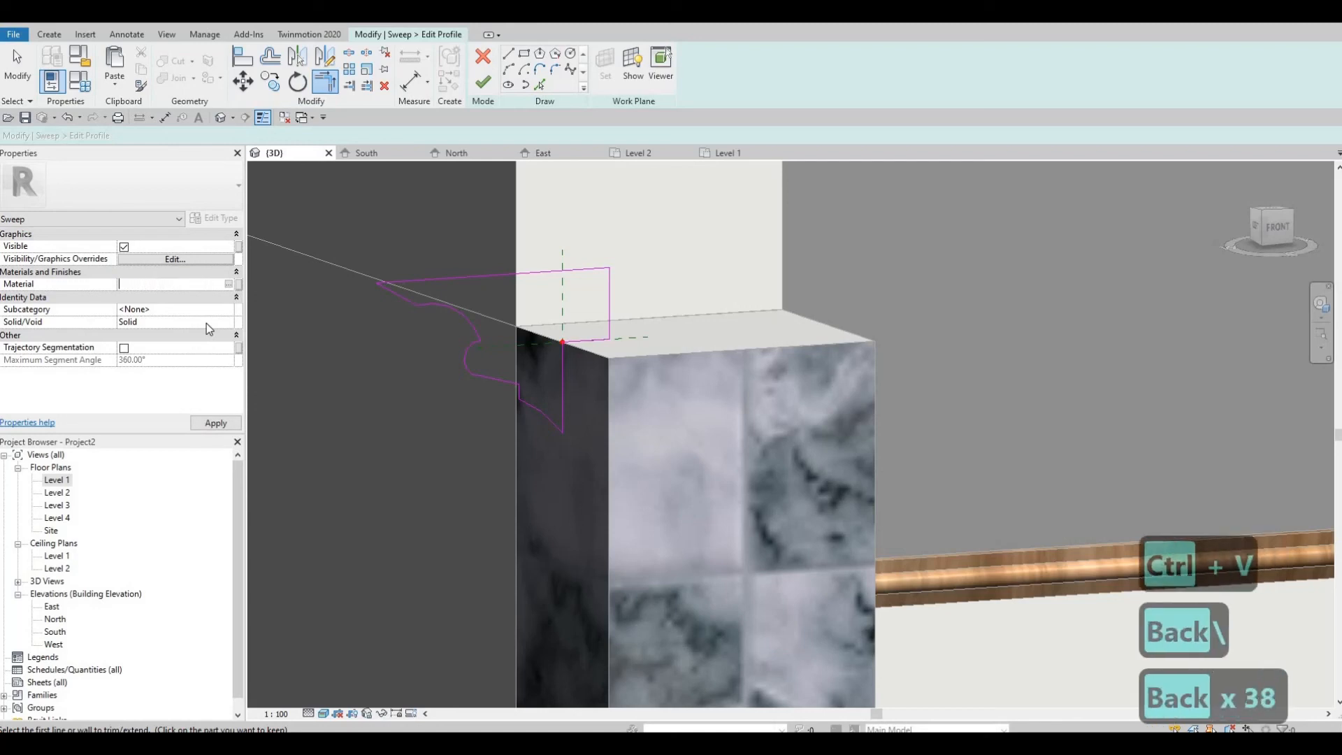
{"action": "key", "text": "BackSpace"}
{"action": "type", "text": "bri"}
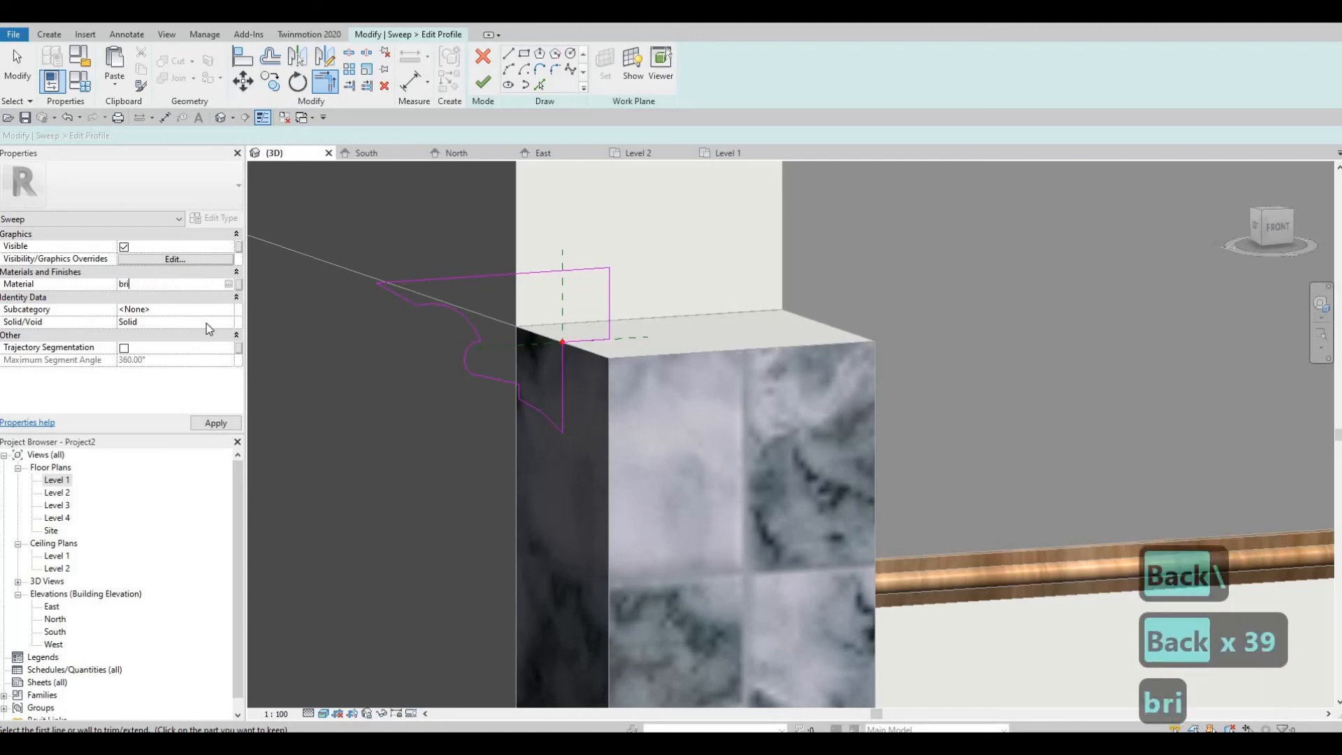
{"action": "type", "text": "ch"}
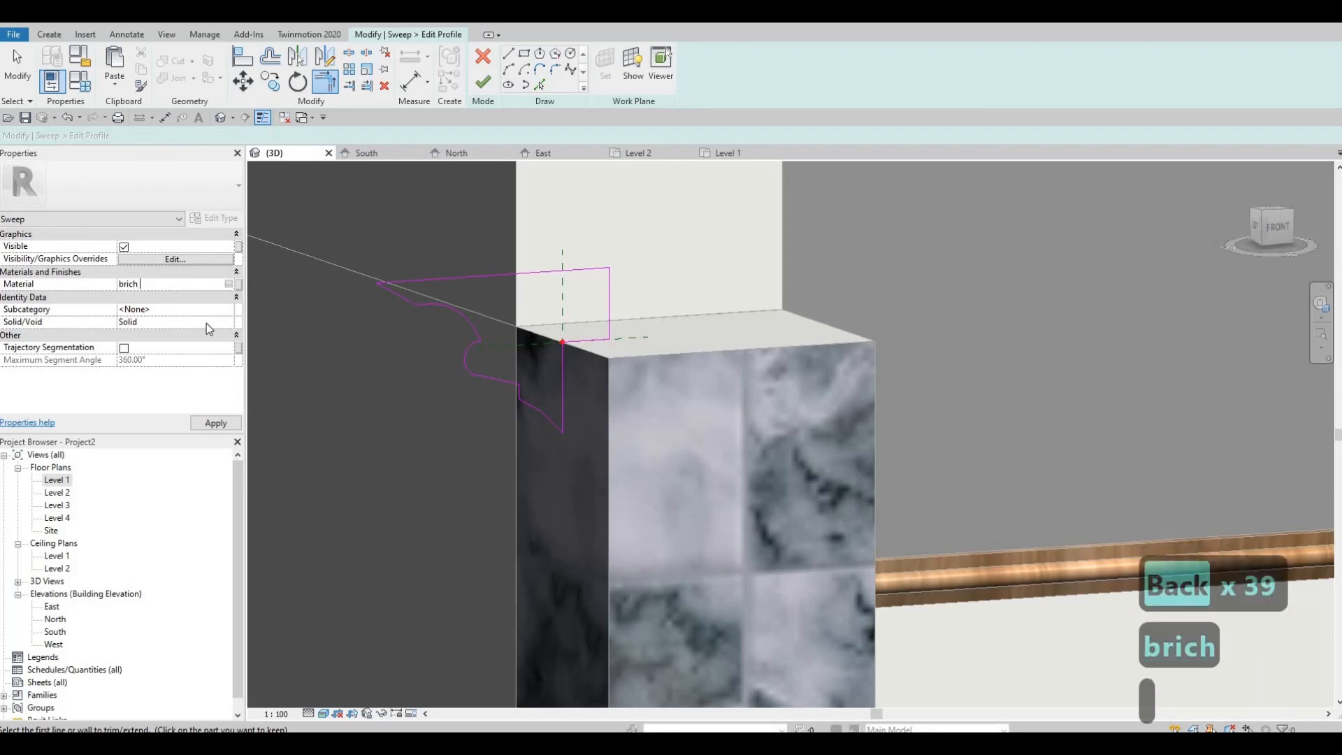
{"action": "type", "text": " glossy"}
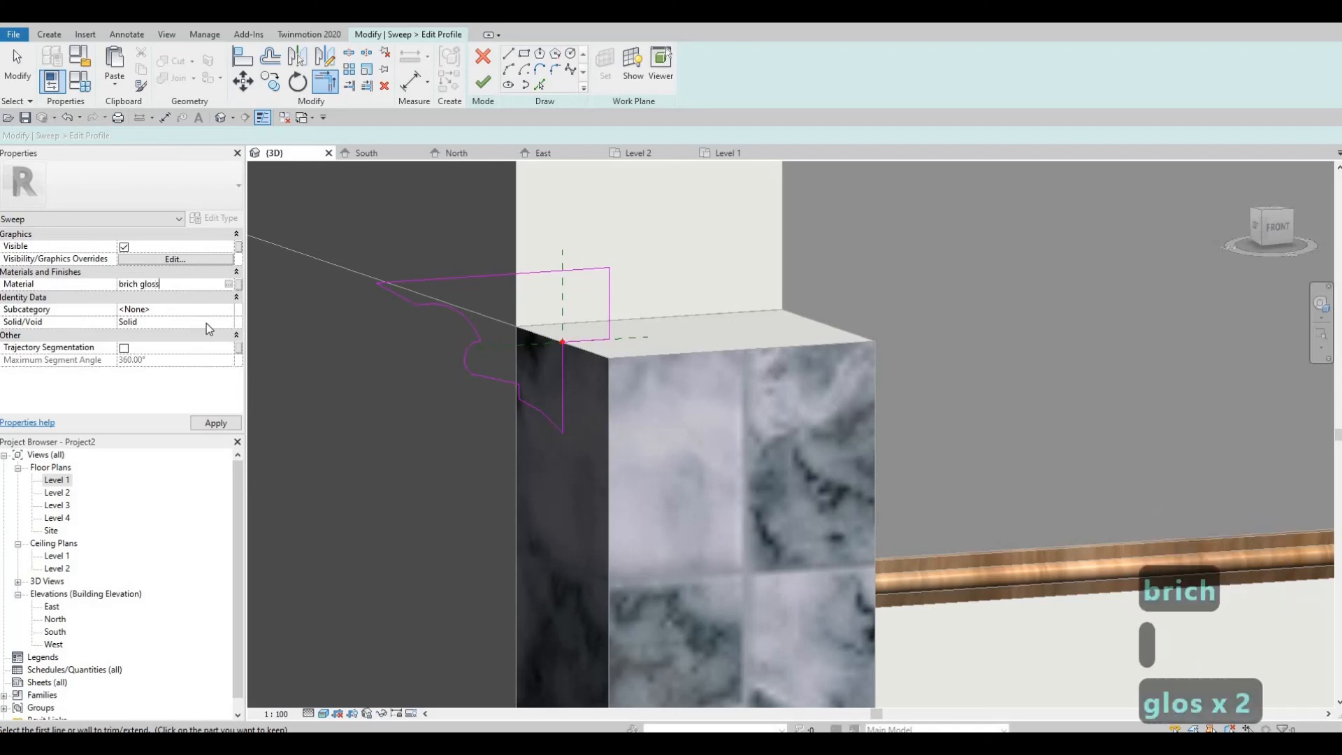
{"action": "key", "text": "Return"}
{"action": "key", "text": "Escape"}
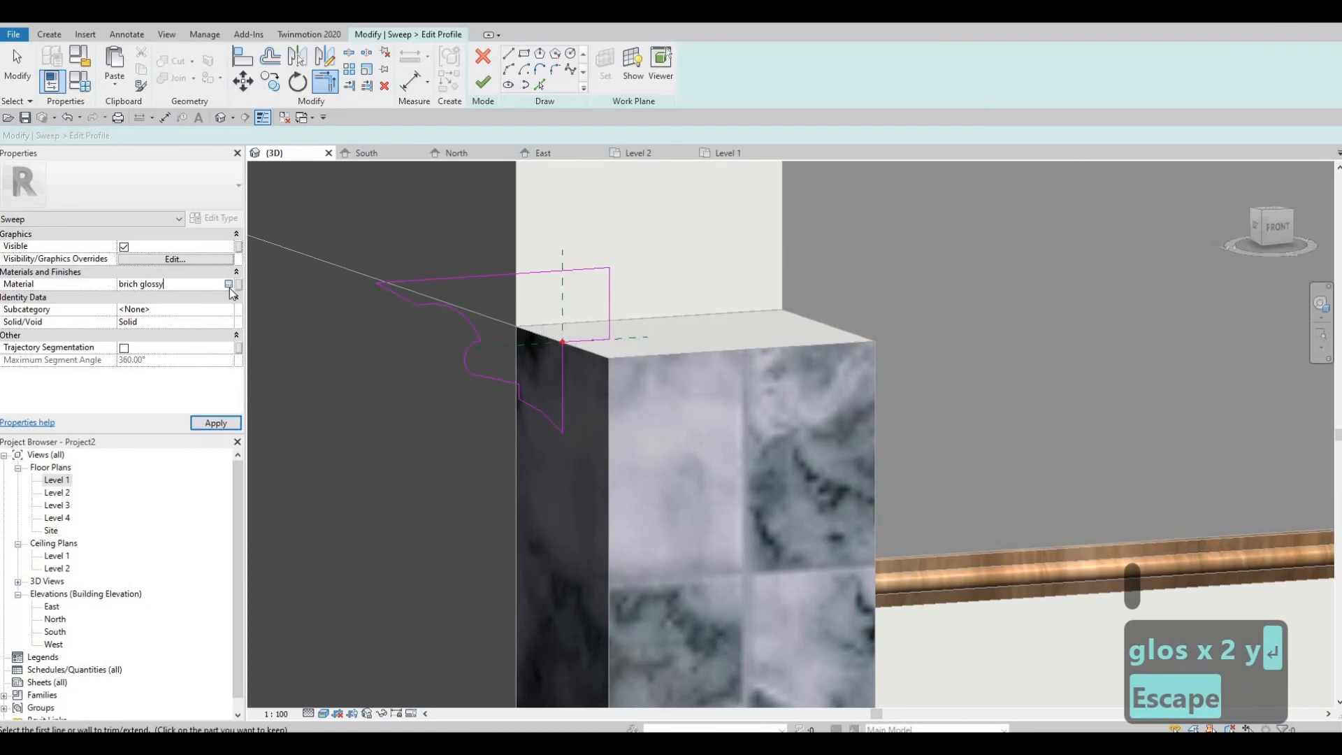
- Search the material library for birch, assign Birch - Glossy to the sweep and finish the profile sketch
{"action": "left_click", "coordinate": [228, 283]}
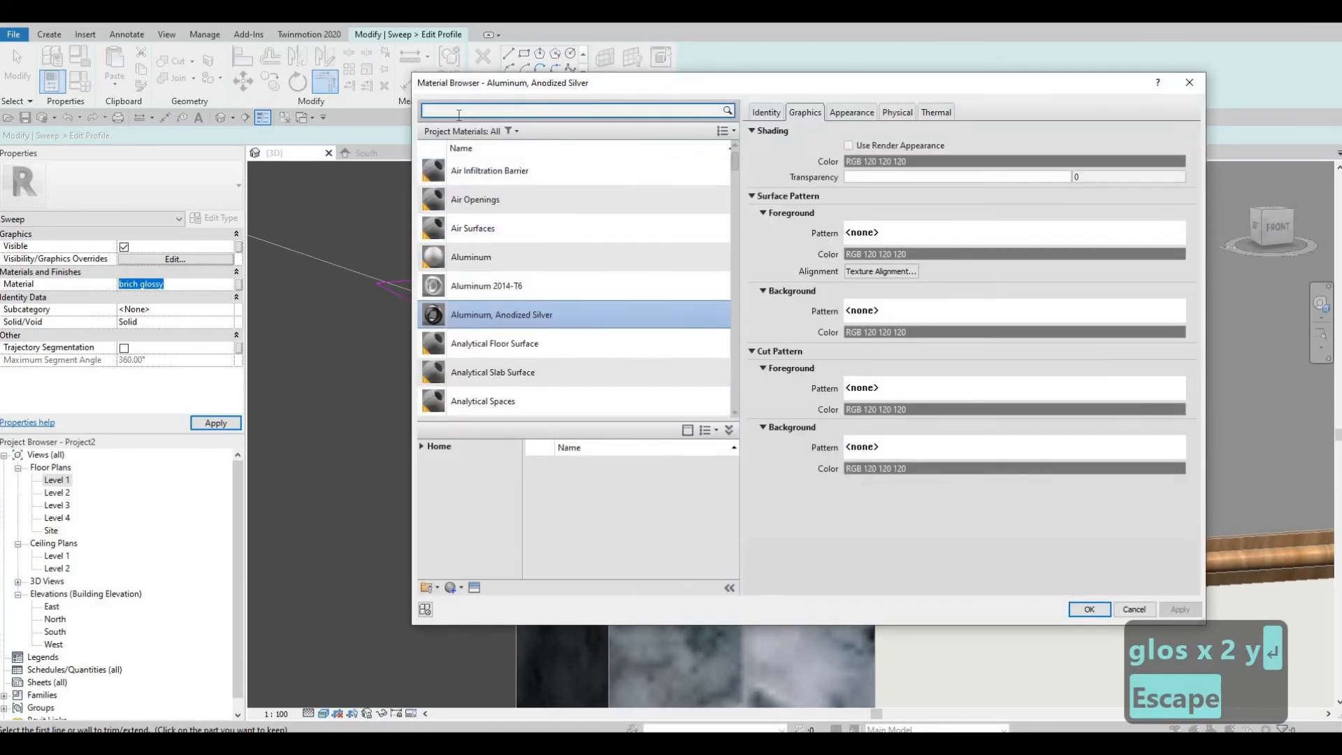
{"action": "type", "text": "bi"}
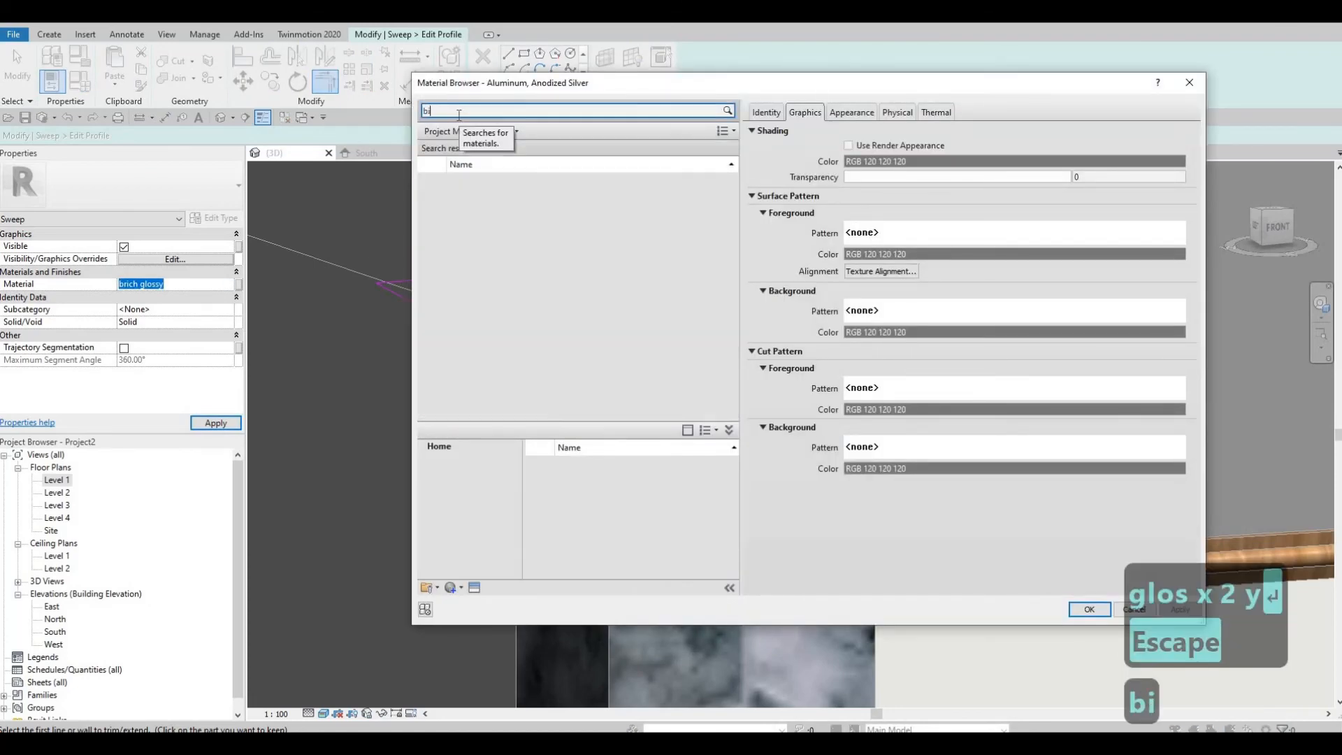
{"action": "type", "text": "rch"}
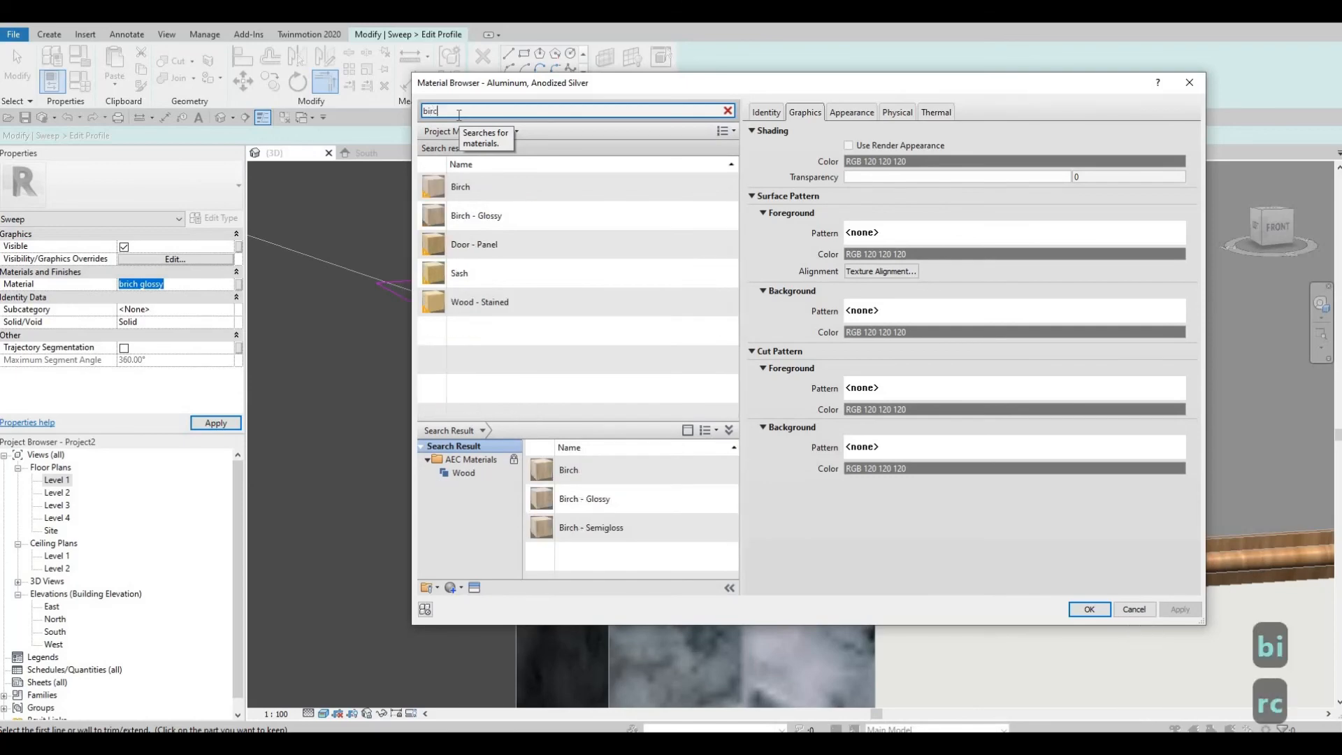
{"action": "left_click", "coordinate": [498, 233]}
{"action": "left_click", "coordinate": [506, 223]}
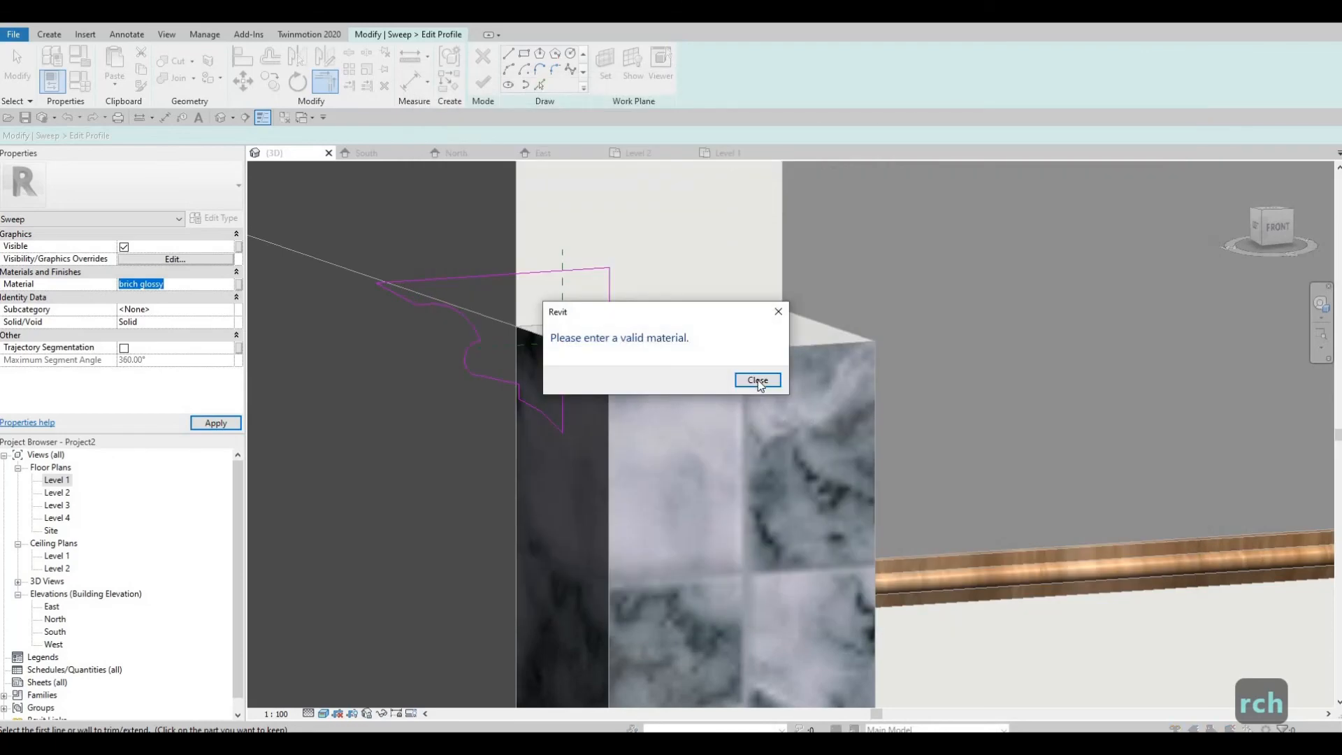
{"action": "left_click", "coordinate": [757, 381]}
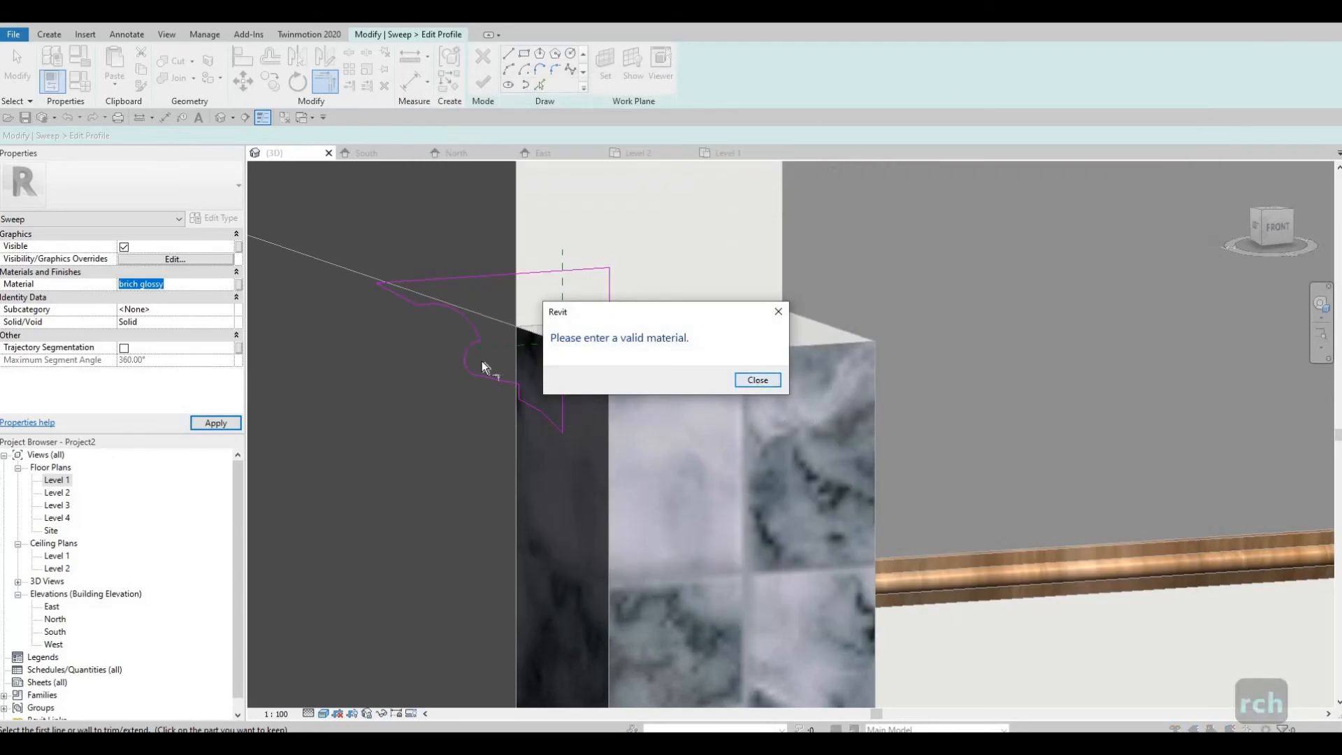
{"action": "left_click", "coordinate": [210, 423]}
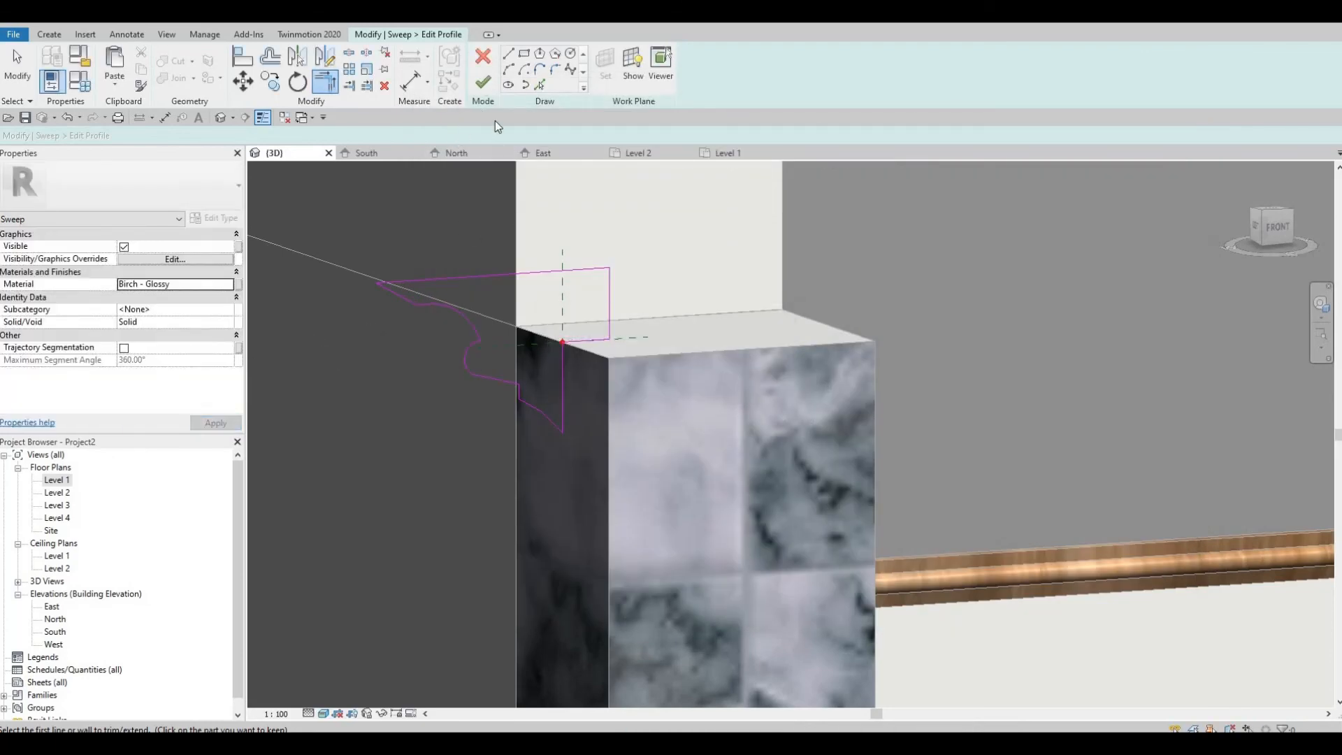
{"action": "left_click", "coordinate": [482, 82]}
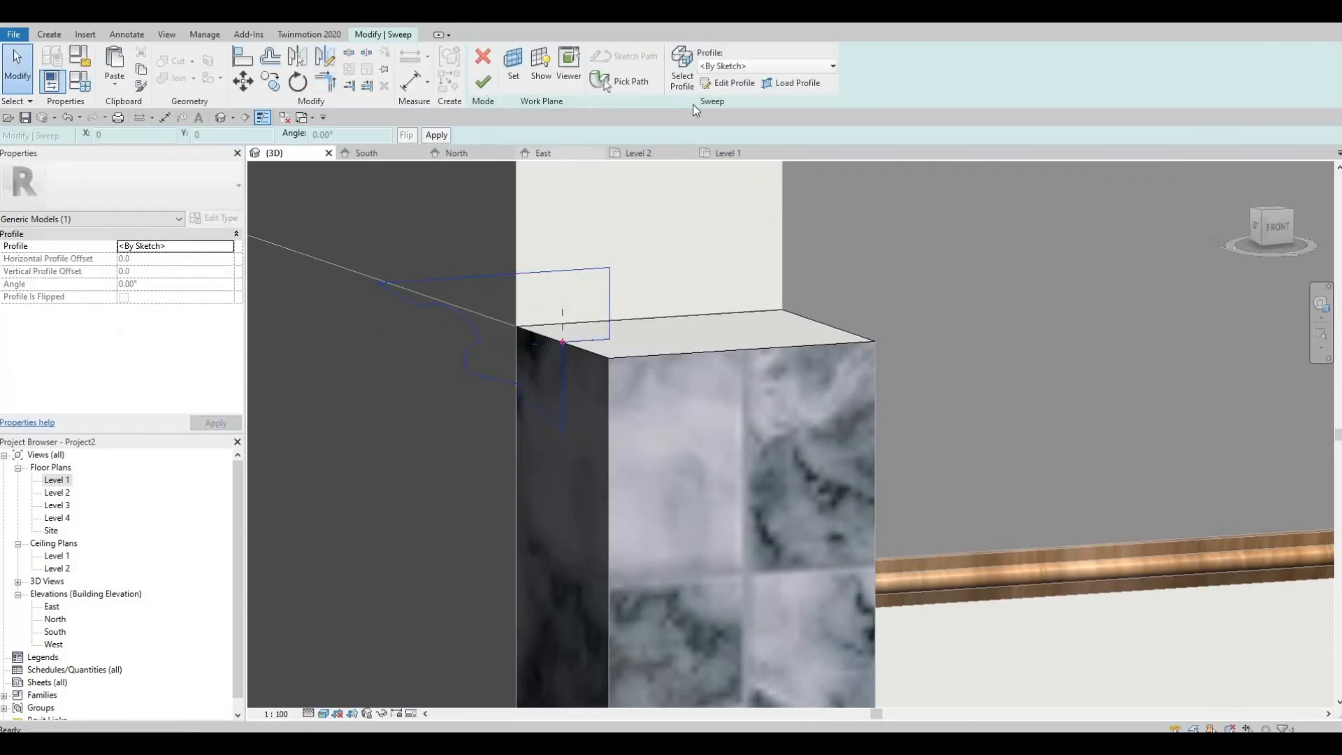
- Remove the rear edge along the upper wall from the sweep path, then finish the sweep and the in-place model
{"action": "left_click", "coordinate": [611, 90]}
{"action": "left_click", "coordinate": [657, 314]}
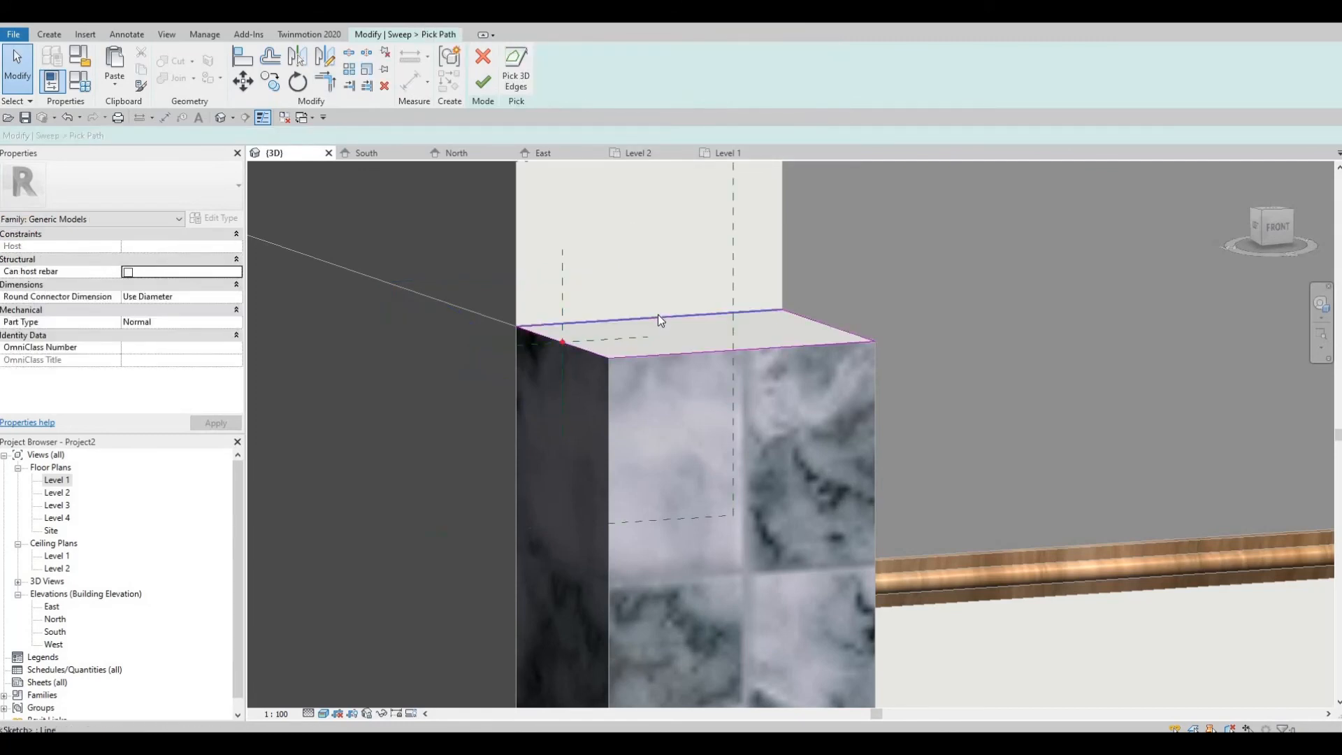
{"action": "key", "text": "Delete"}
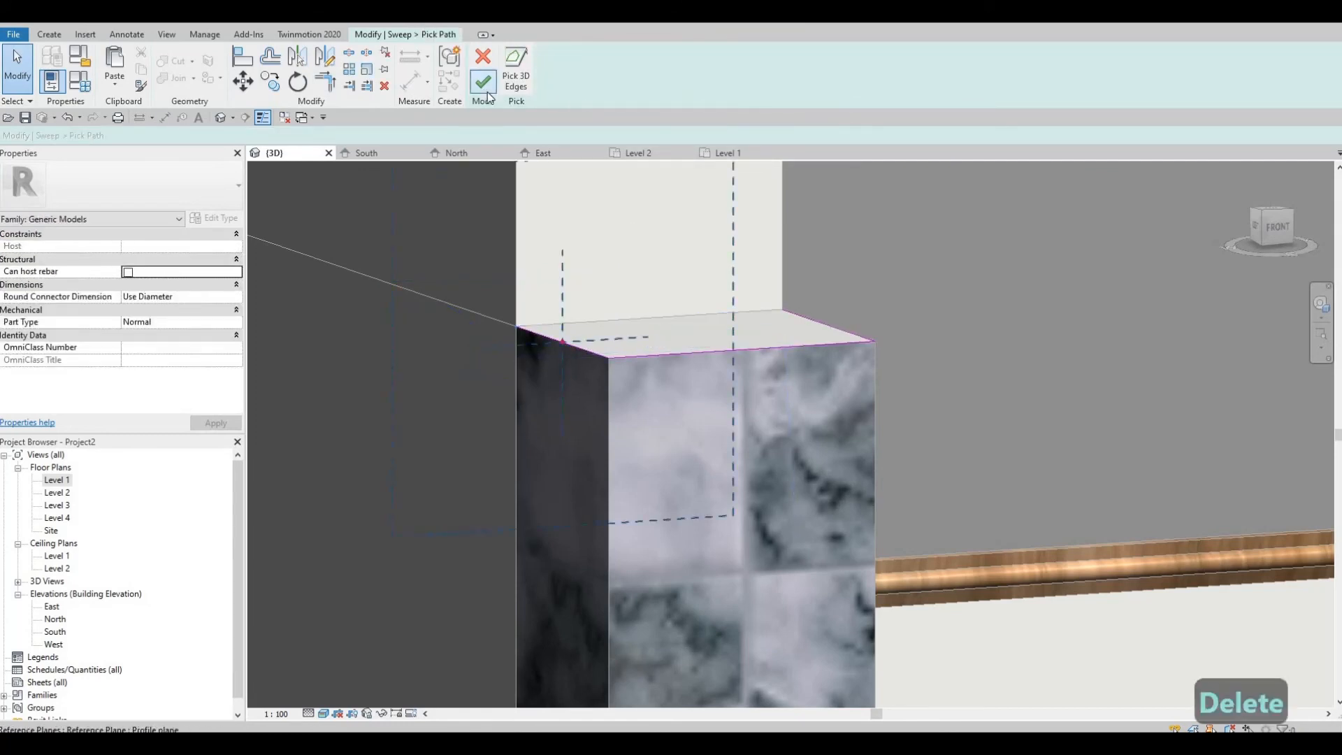
{"action": "left_click", "coordinate": [483, 83]}
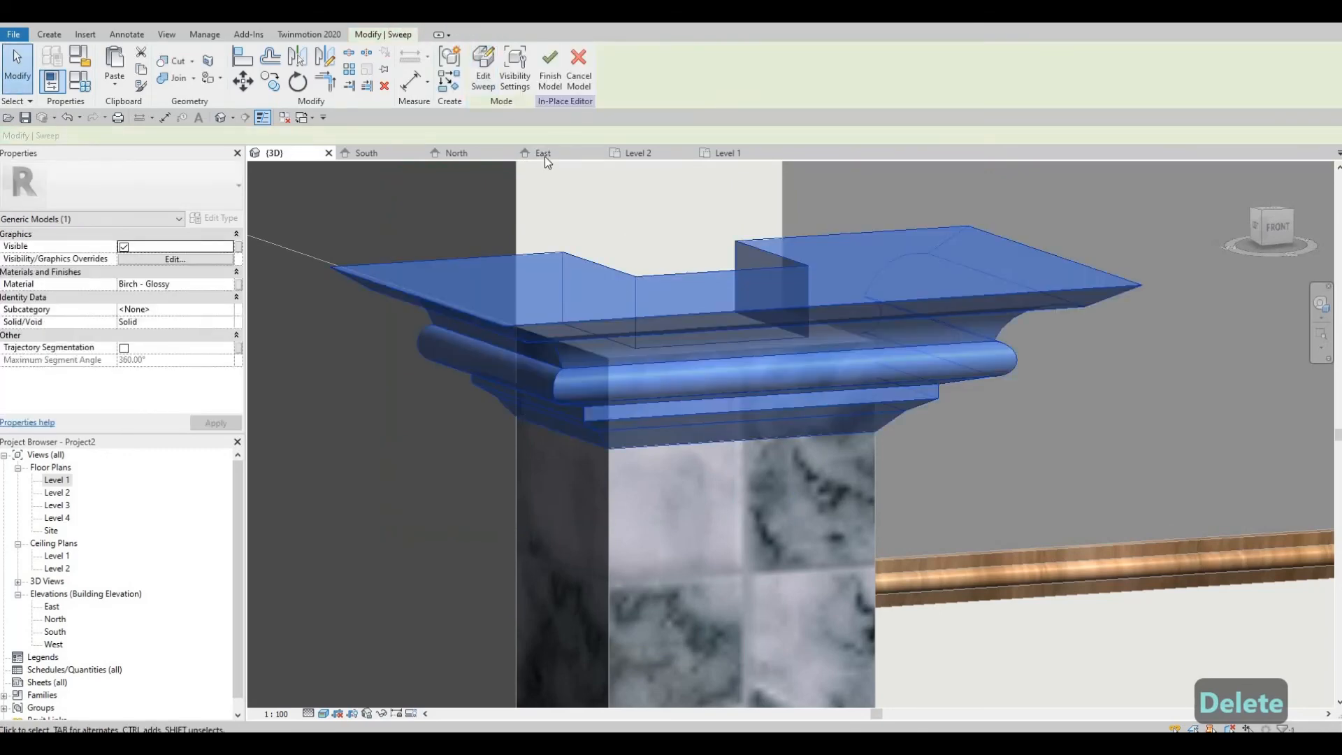
{"action": "left_click", "coordinate": [550, 70]}
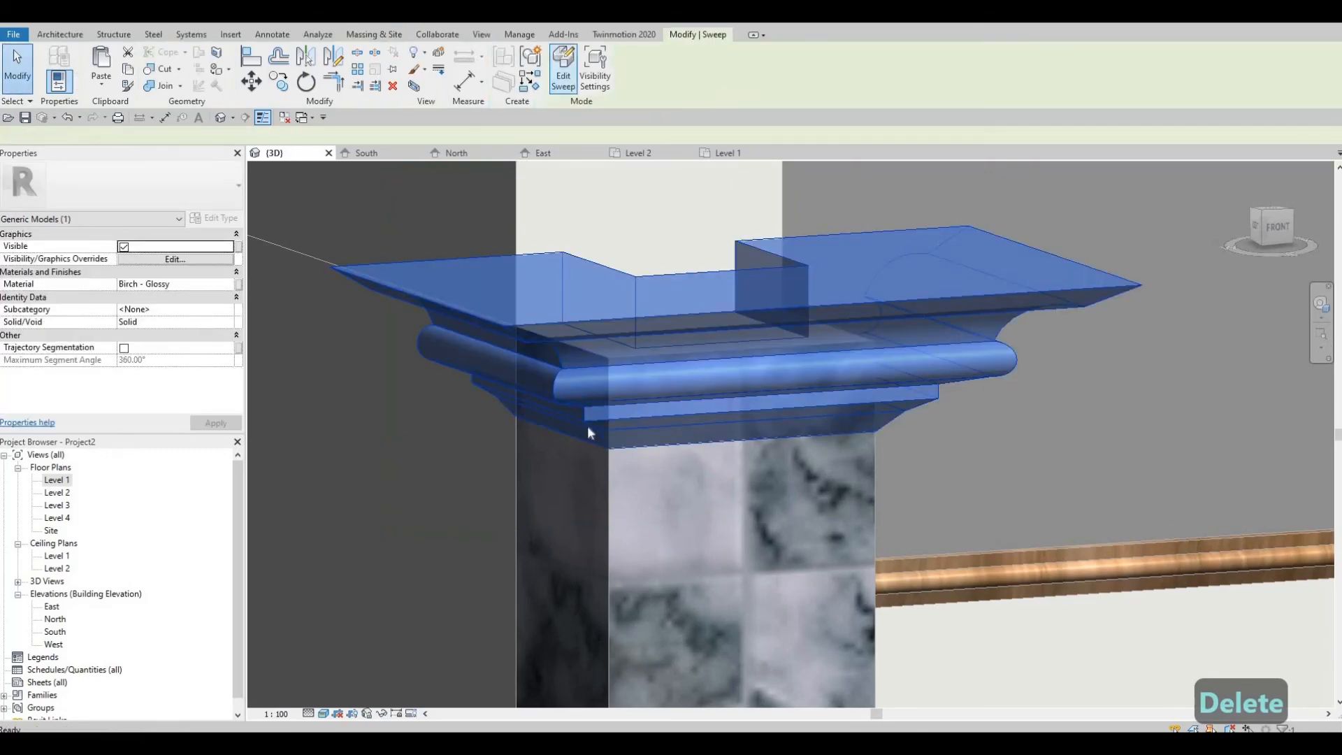
{"action": "middle_click_drag", "start_coordinate": [593, 430], "coordinate": [668, 510], "text": "shift"}
{"action": "key", "text": "Escape"}
- Examine the new trim on the side wall's front end, the ground-floor facade and the whole house front
{"action": "scroll", "coordinate": [601, 489], "scroll_direction": "down", "scroll_amount": 2}
{"action": "middle_click_drag", "start_coordinate": [564, 485], "coordinate": [706, 466], "text": "shift"}
{"action": "scroll", "coordinate": [713, 462], "scroll_direction": "down", "scroll_amount": 3}
{"action": "middle_click_drag", "start_coordinate": [631, 437], "coordinate": [671, 434], "text": "shift"}
{"action": "scroll", "coordinate": [720, 430], "scroll_direction": "down", "scroll_amount": 1}
{"action": "scroll", "coordinate": [727, 430], "scroll_direction": "down", "scroll_amount": 2}
{"action": "middle_click_drag", "start_coordinate": [818, 428], "coordinate": [704, 396]}
{"action": "scroll", "coordinate": [704, 396], "scroll_direction": "down", "scroll_amount": 1}
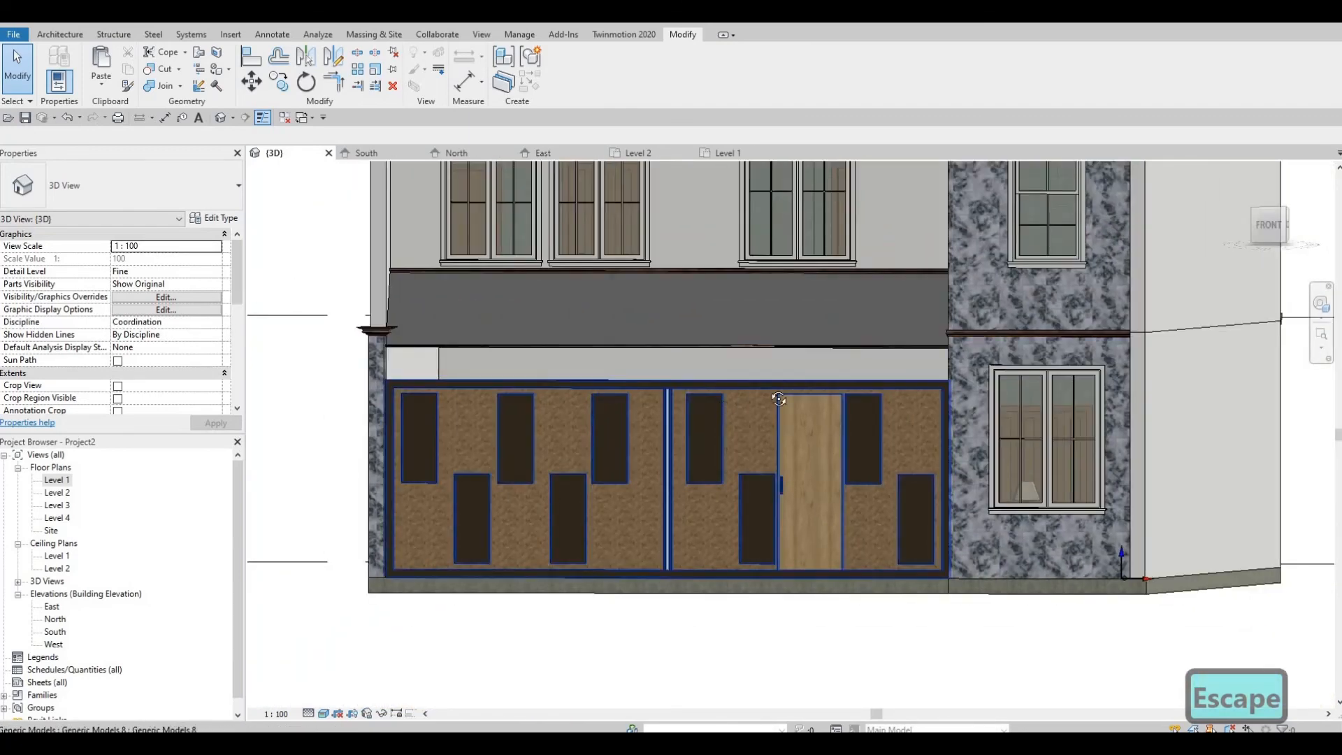
{"action": "middle_click_drag", "start_coordinate": [799, 399], "coordinate": [769, 404], "text": "shift"}
{"action": "scroll", "coordinate": [767, 391], "scroll_direction": "up", "scroll_amount": 3}
{"action": "scroll", "coordinate": [769, 405], "scroll_direction": "down", "scroll_amount": 2}
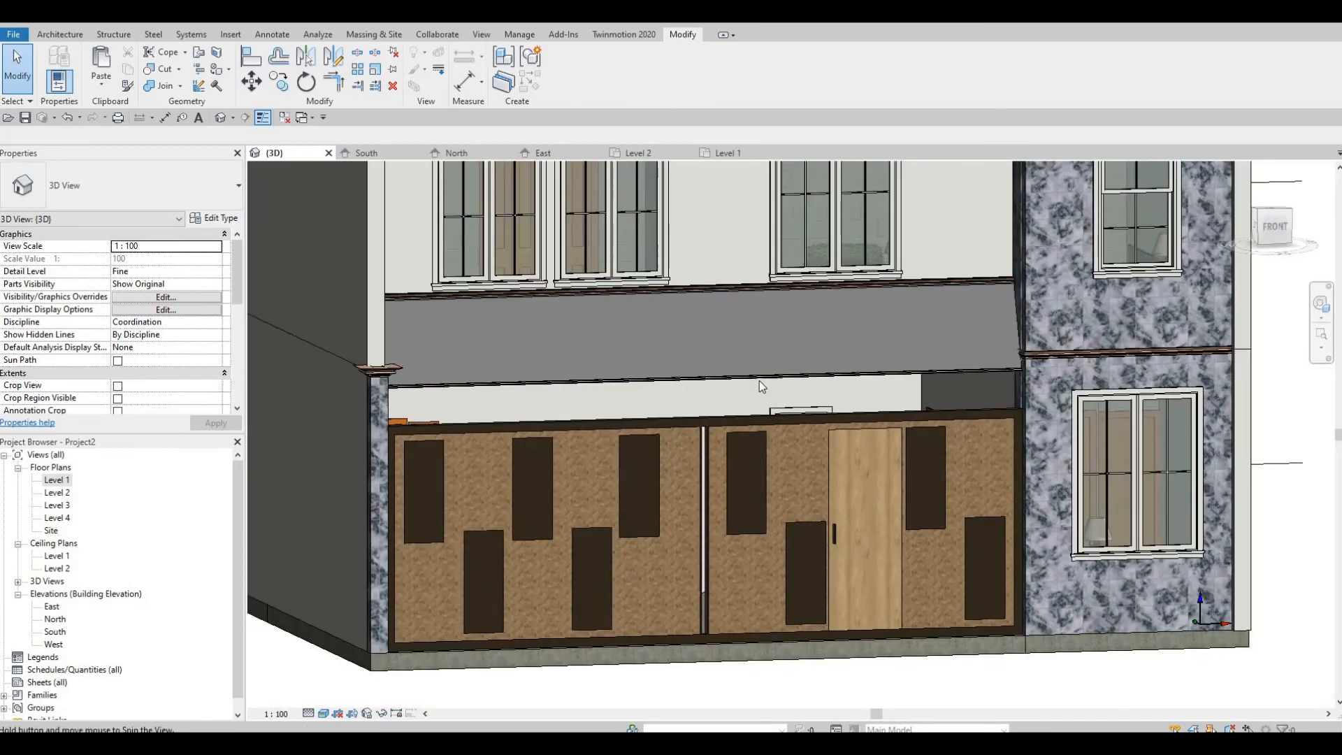
{"action": "scroll", "coordinate": [671, 418], "scroll_direction": "down", "scroll_amount": 3}
{"action": "scroll", "coordinate": [602, 414], "scroll_direction": "up", "scroll_amount": 4}
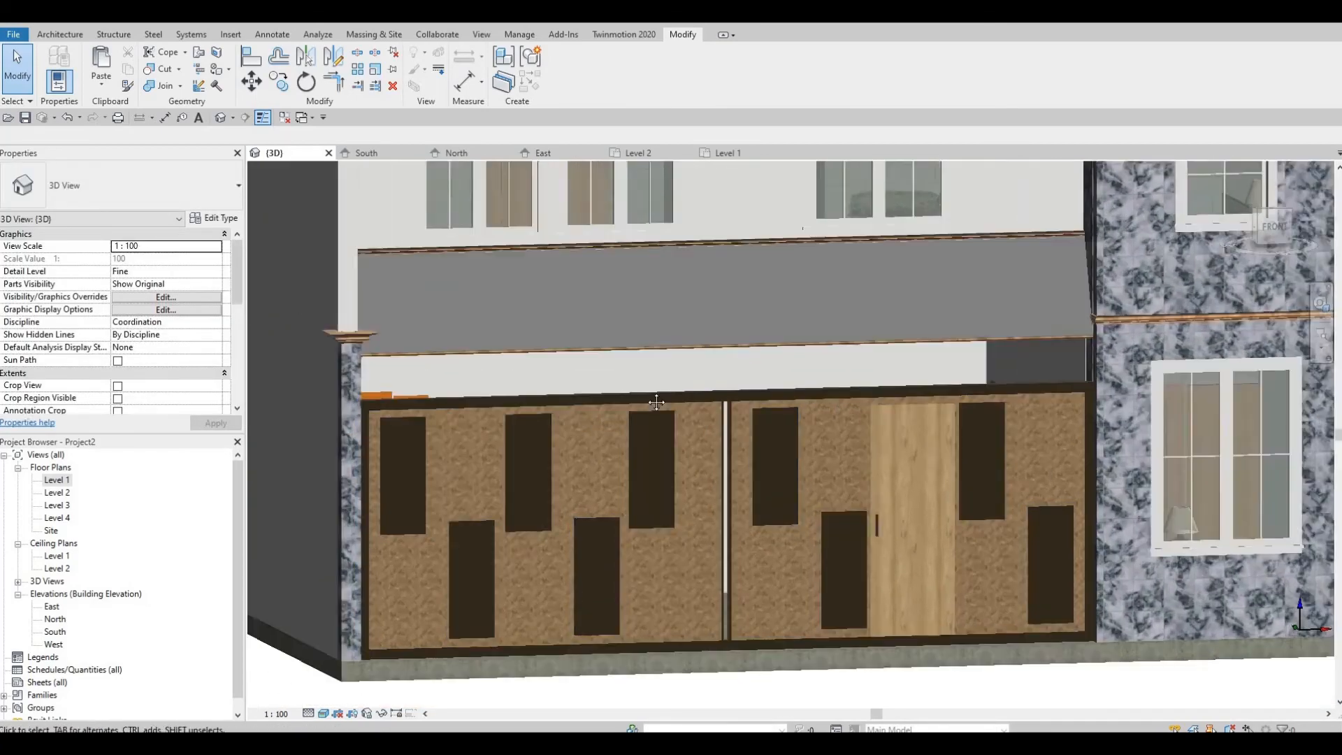
{"action": "scroll", "coordinate": [642, 390], "scroll_direction": "down", "scroll_amount": 1}
{"action": "scroll", "coordinate": [671, 397], "scroll_direction": "down", "scroll_amount": 2}
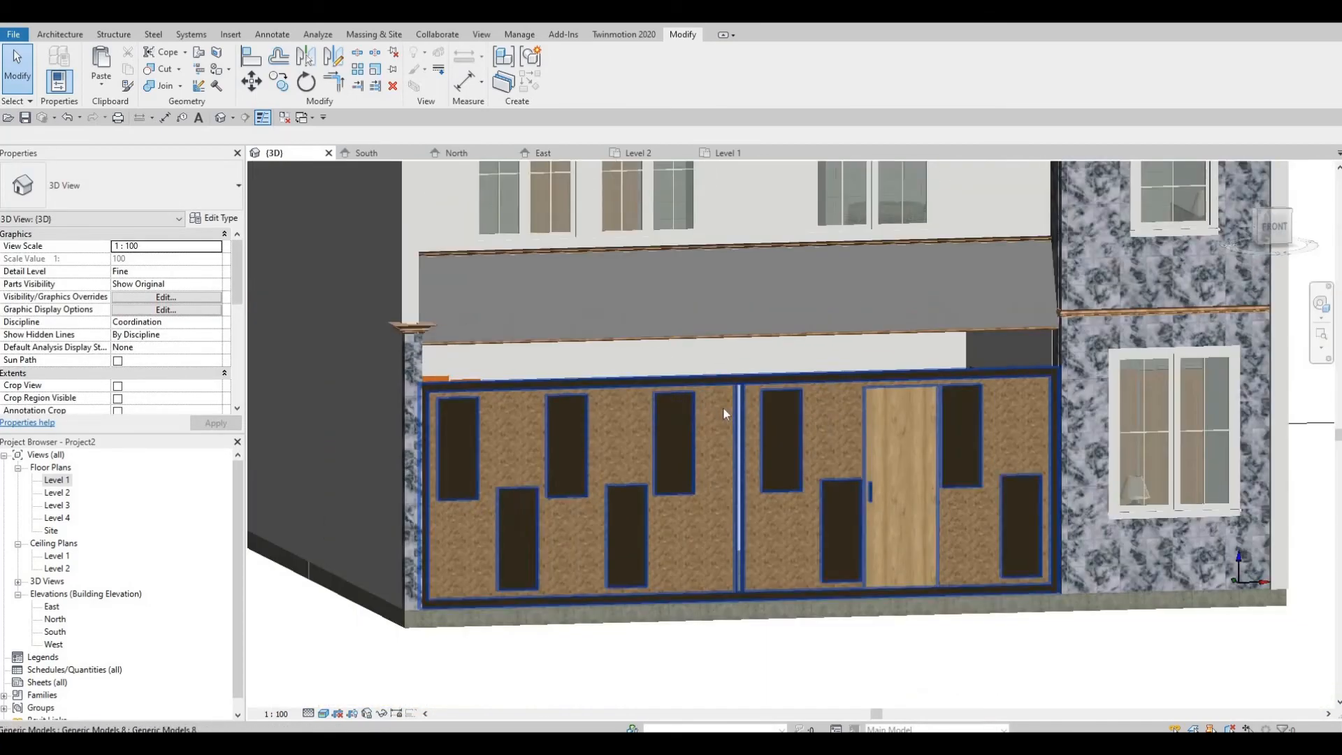
{"action": "scroll", "coordinate": [723, 406], "scroll_direction": "up", "scroll_amount": 1}
{"action": "scroll", "coordinate": [662, 417], "scroll_direction": "down", "scroll_amount": 2}
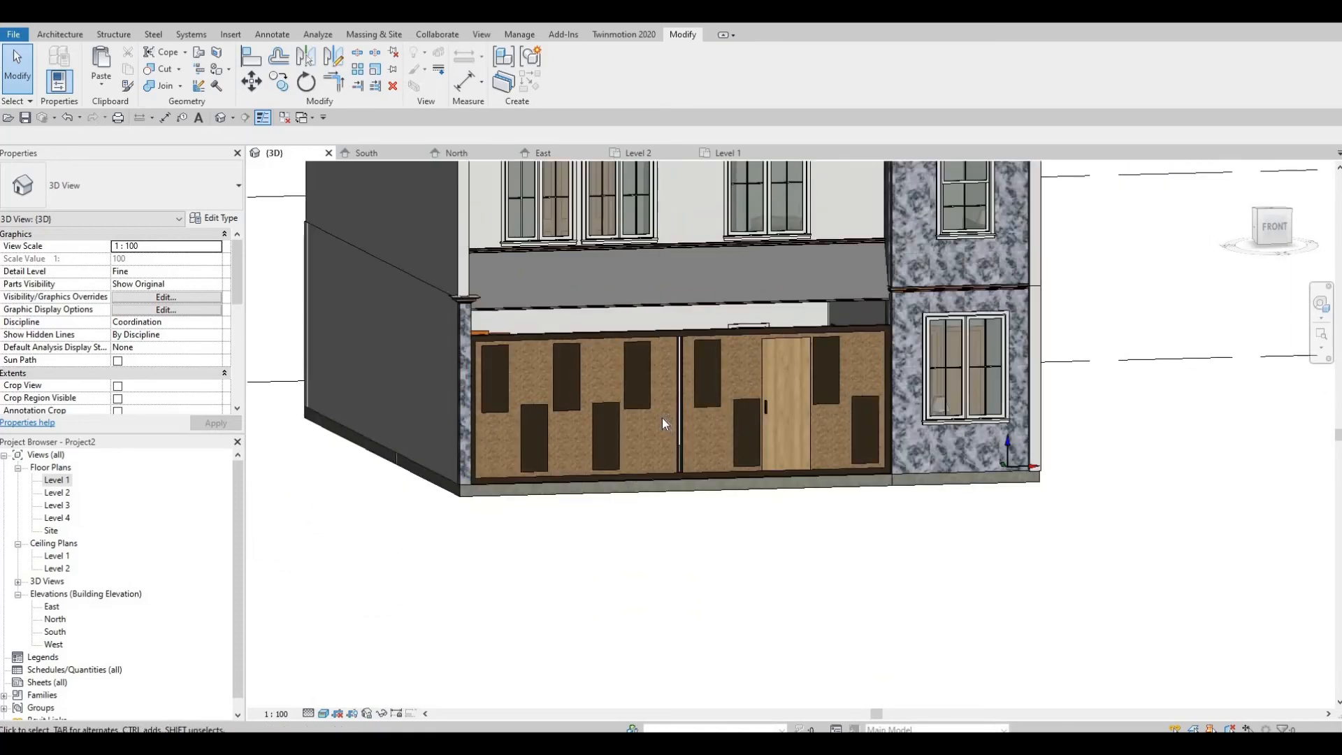
{"action": "middle_click_drag", "start_coordinate": [662, 418], "coordinate": [690, 525], "text": "shift"}
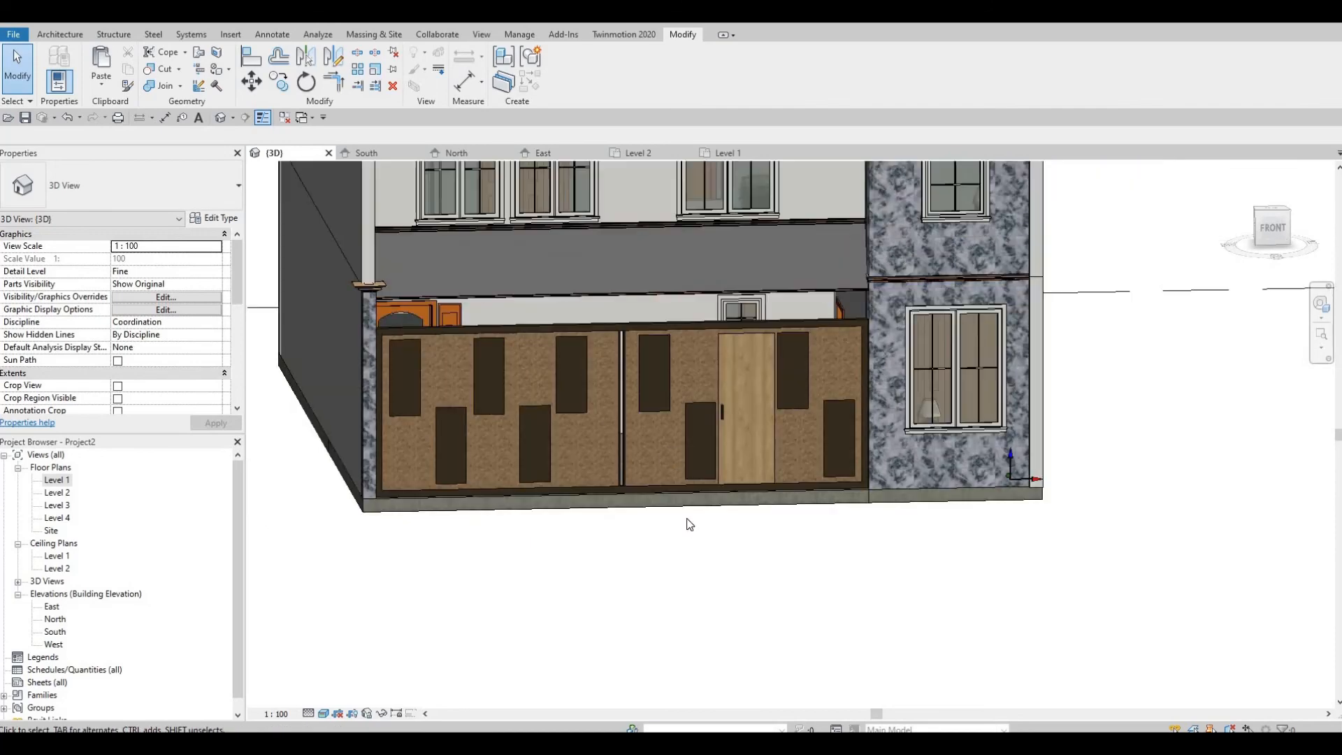
{"action": "scroll", "coordinate": [708, 507], "scroll_direction": "down", "scroll_amount": 5}
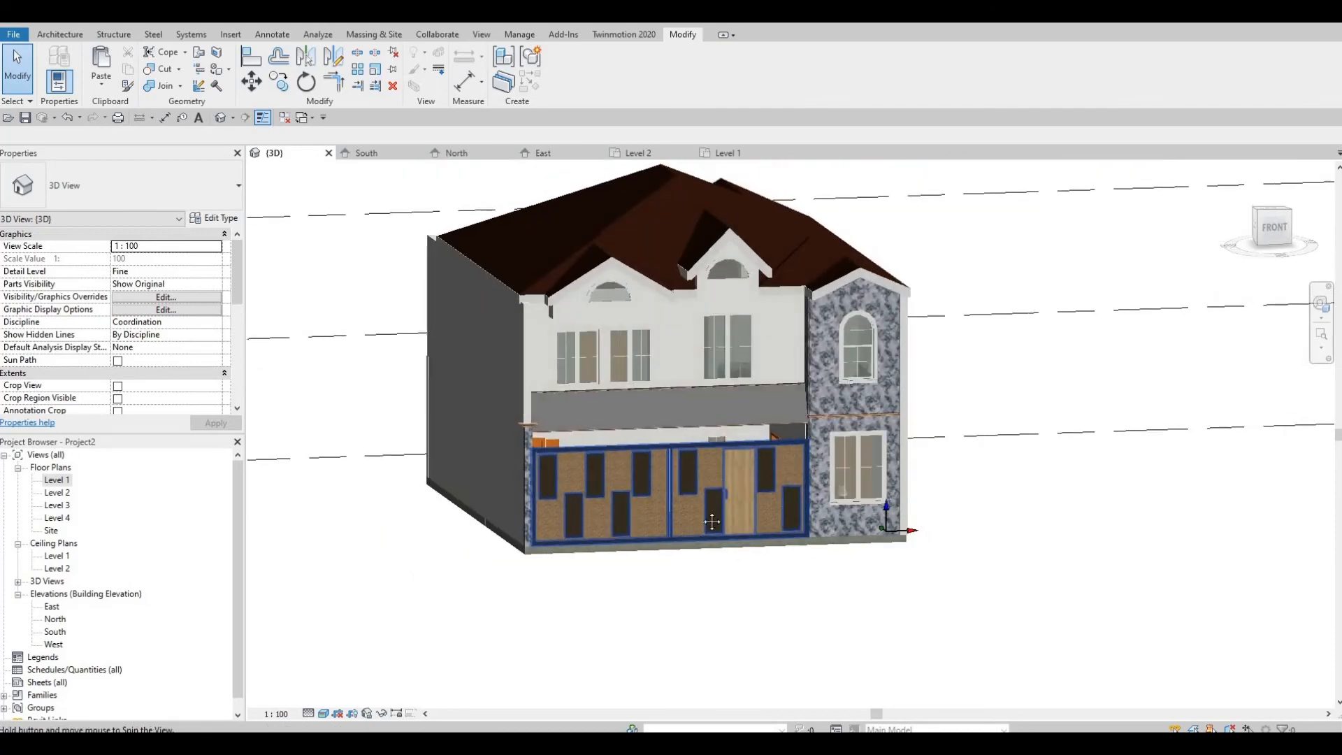
{"action": "scroll", "coordinate": [715, 570], "scroll_direction": "up", "scroll_amount": 2}
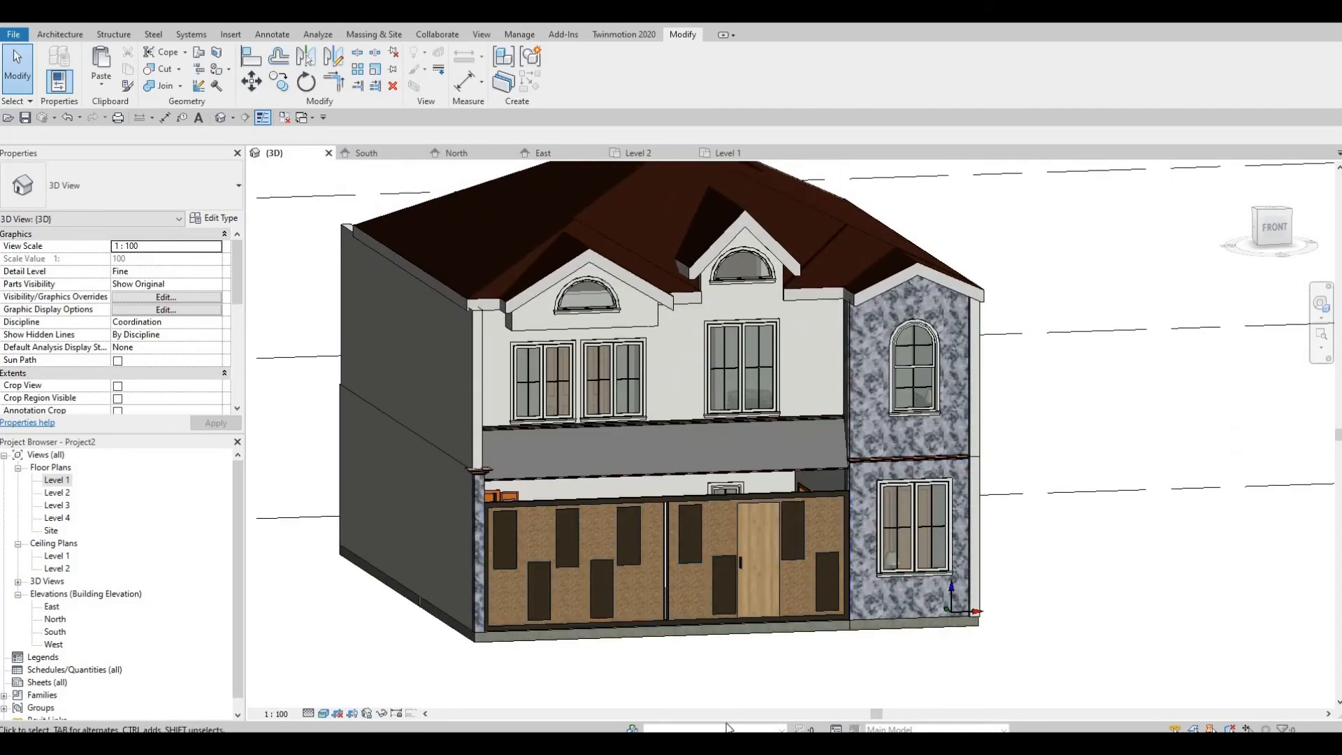